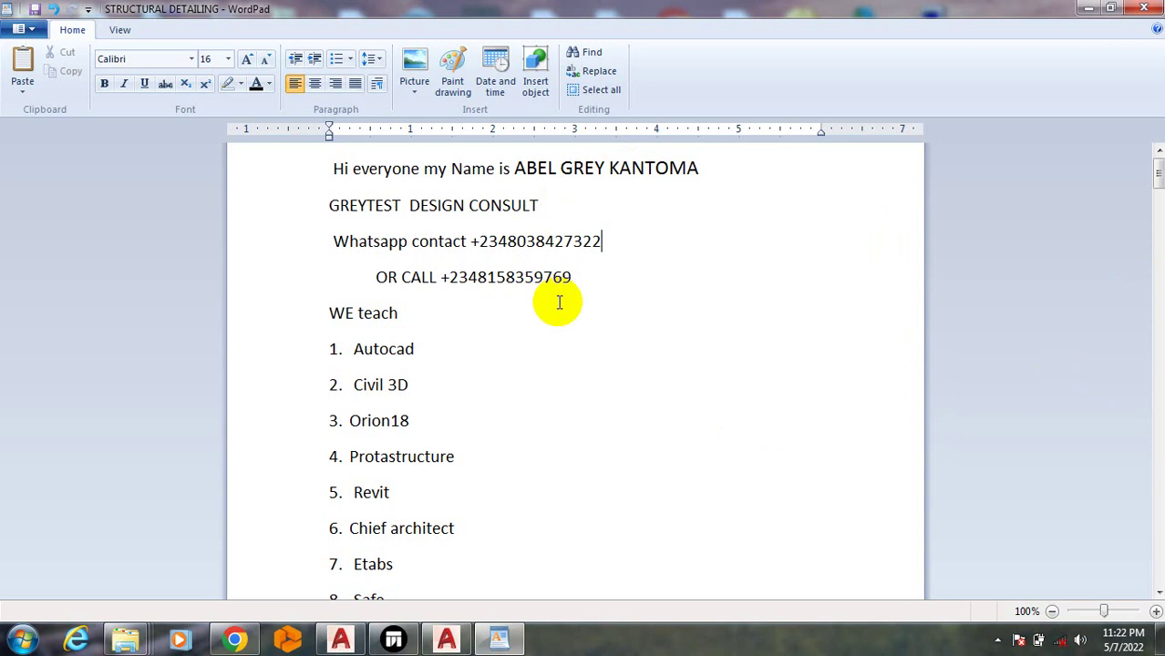
Look through the course list in WordPad, then switch to the AutoCAD drawing window
{"action": "left_click", "coordinate": [537, 348]}
{"action": "scroll", "coordinate": [531, 360], "scroll_direction": "down", "scroll_amount": 3}
{"action": "scroll", "coordinate": [528, 361], "scroll_direction": "down", "scroll_amount": 3}
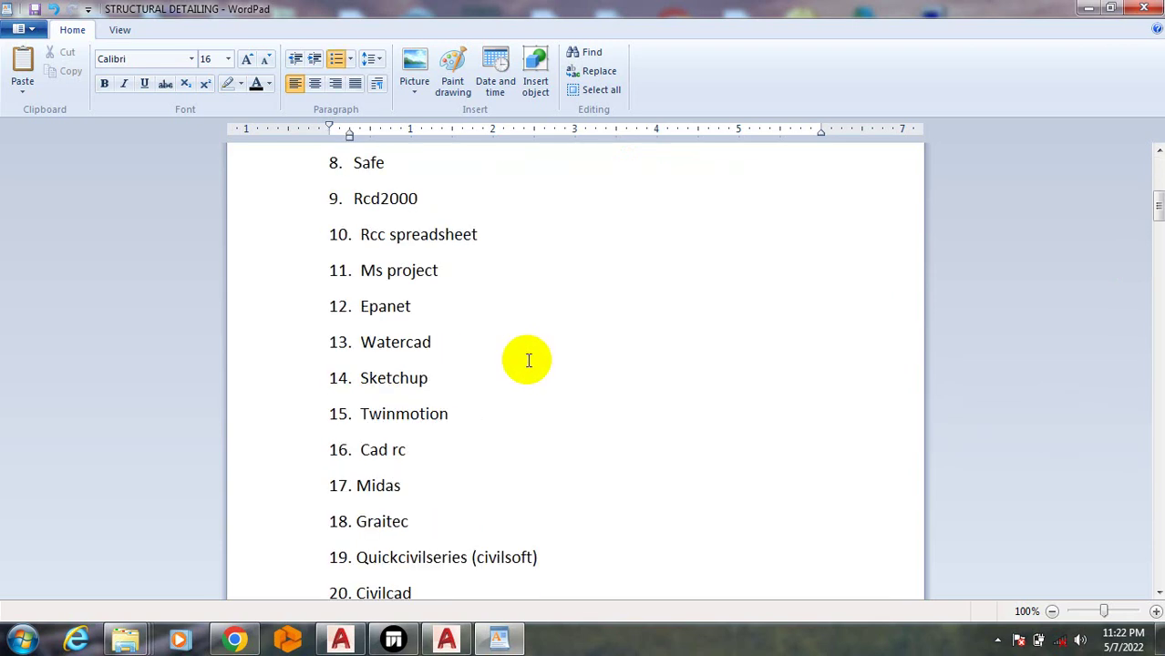
{"action": "scroll", "coordinate": [526, 357], "scroll_direction": "up", "scroll_amount": 1}
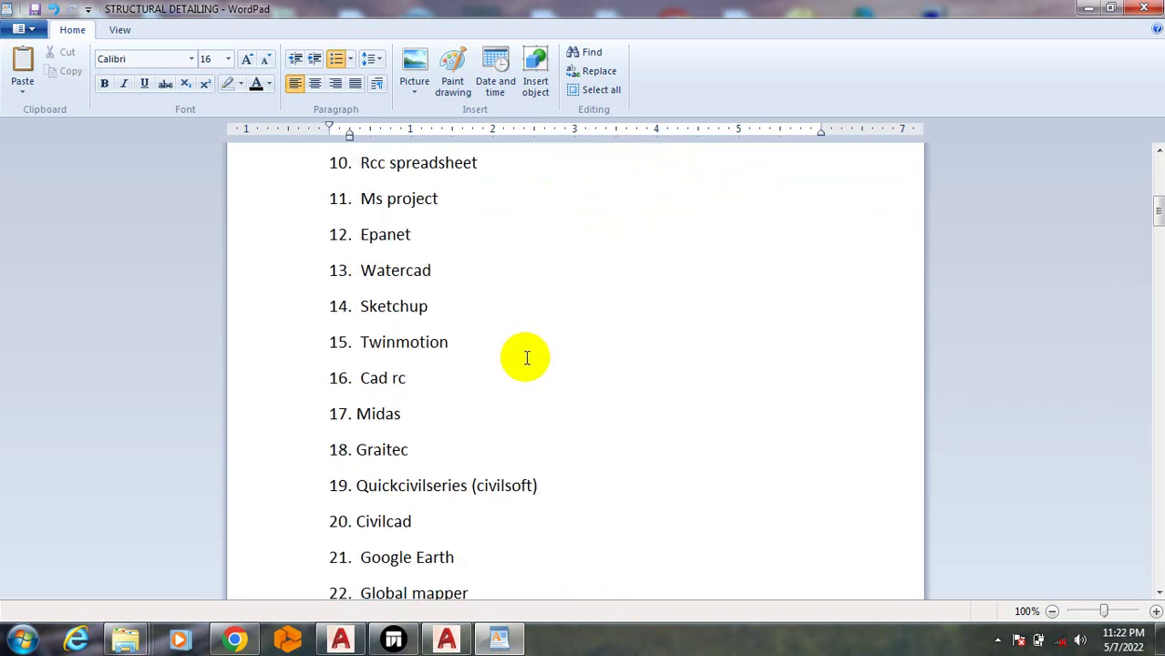
{"action": "scroll", "coordinate": [525, 358], "scroll_direction": "up", "scroll_amount": 1}
{"action": "scroll", "coordinate": [526, 357], "scroll_direction": "up", "scroll_amount": 2}
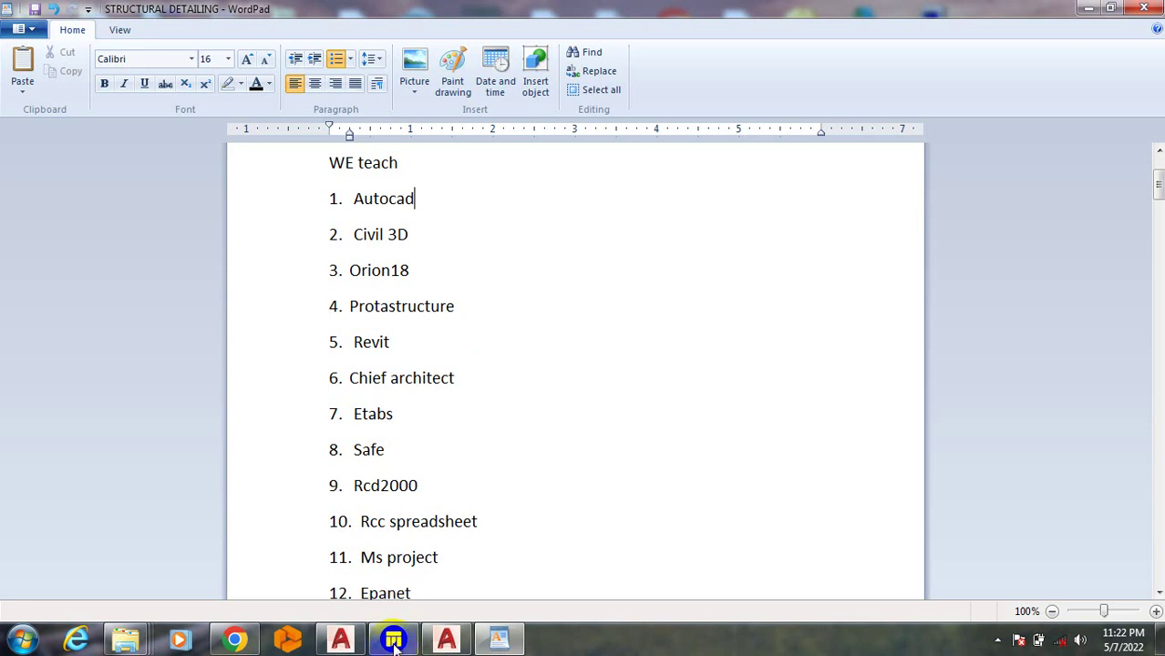
{"action": "mouse_move", "coordinate": [441, 644]}
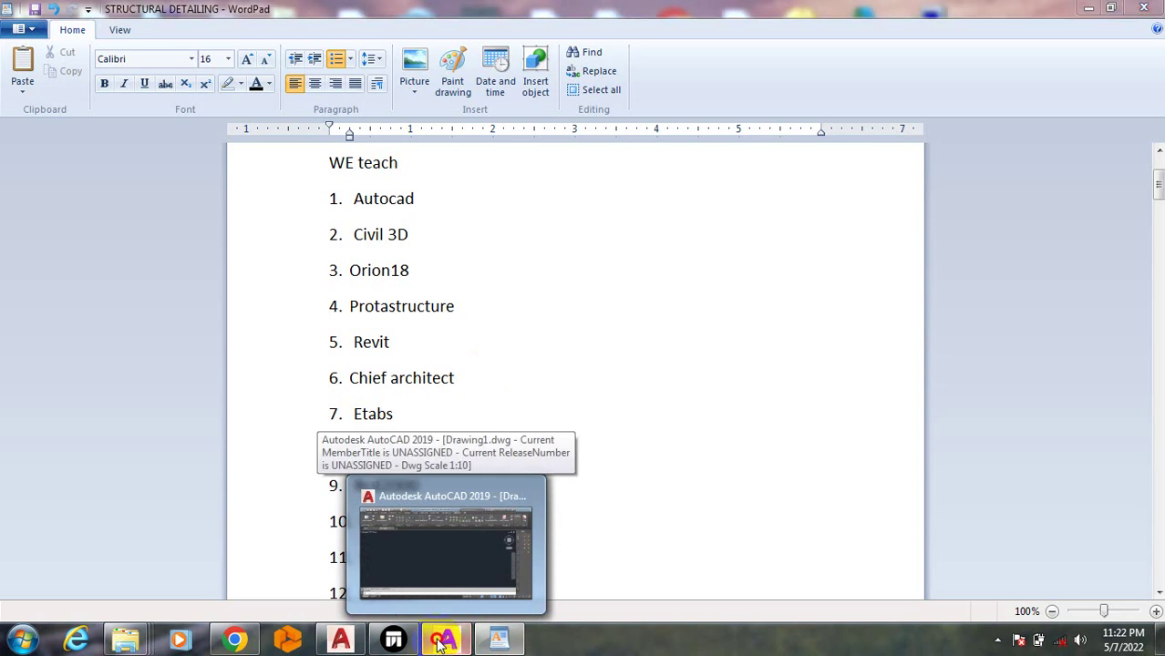
{"action": "left_click", "coordinate": [444, 538]}
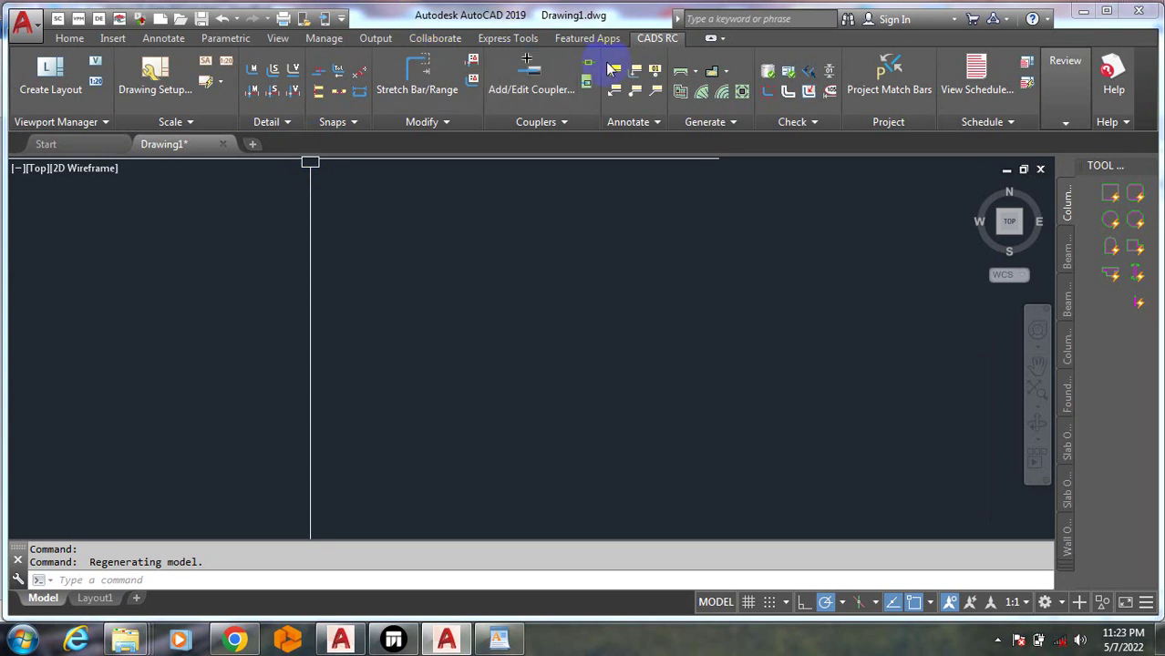
Browse the ribbon tabs from Home through Featured Apps, ending on the CADS RC tools
{"action": "left_click", "coordinate": [73, 38]}
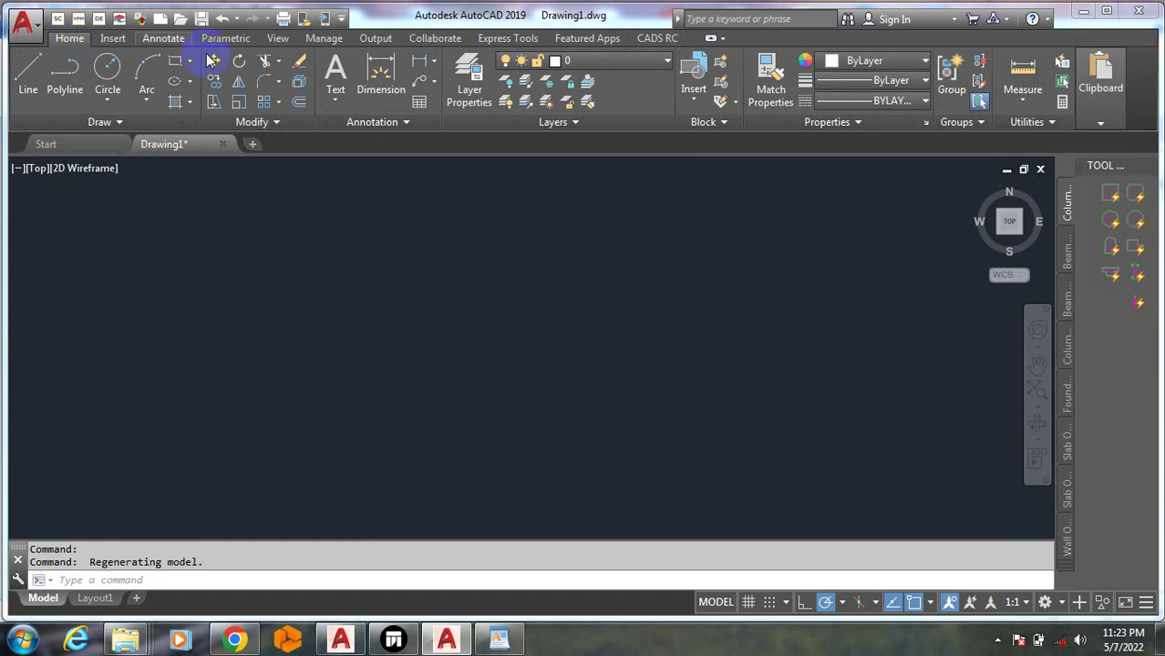
{"action": "left_click", "coordinate": [113, 37]}
{"action": "left_click", "coordinate": [164, 37]}
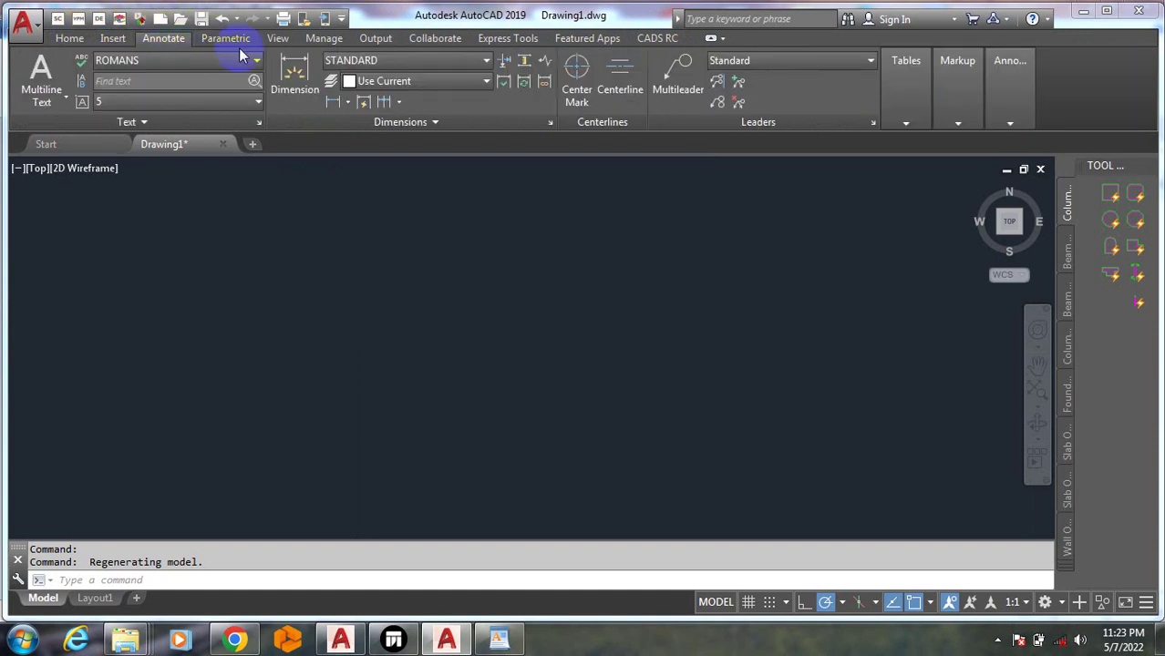
{"action": "left_click", "coordinate": [229, 38]}
{"action": "left_click", "coordinate": [278, 39]}
{"action": "left_click", "coordinate": [321, 38]}
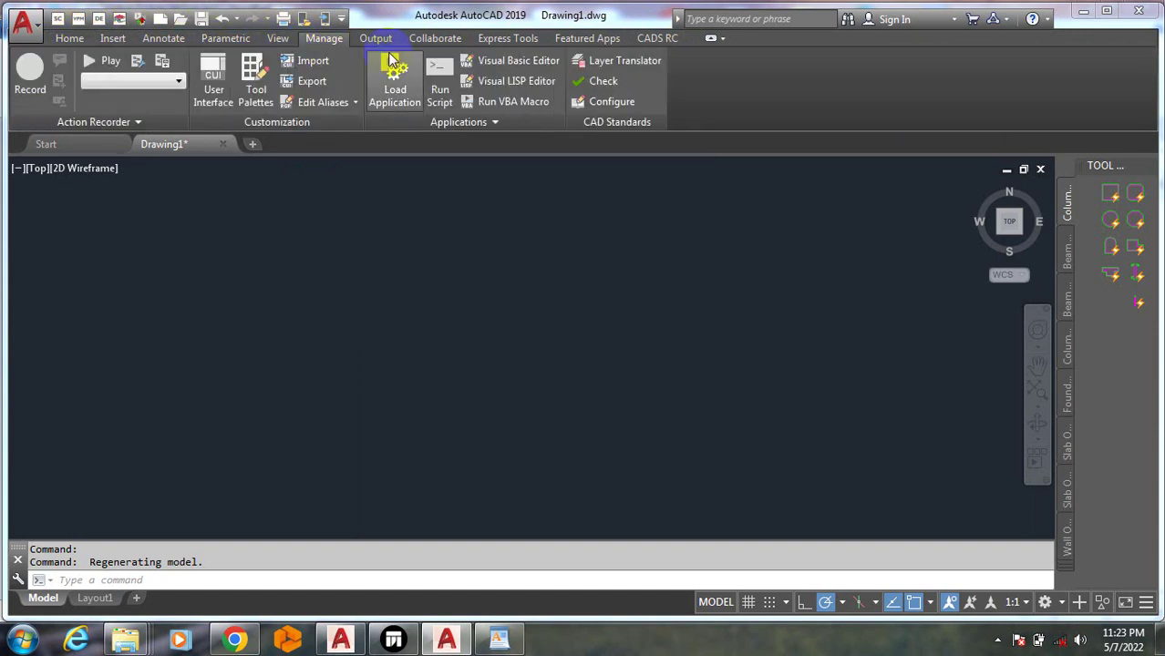
{"action": "left_click", "coordinate": [375, 38]}
{"action": "left_click", "coordinate": [435, 38]}
{"action": "left_click", "coordinate": [508, 38]}
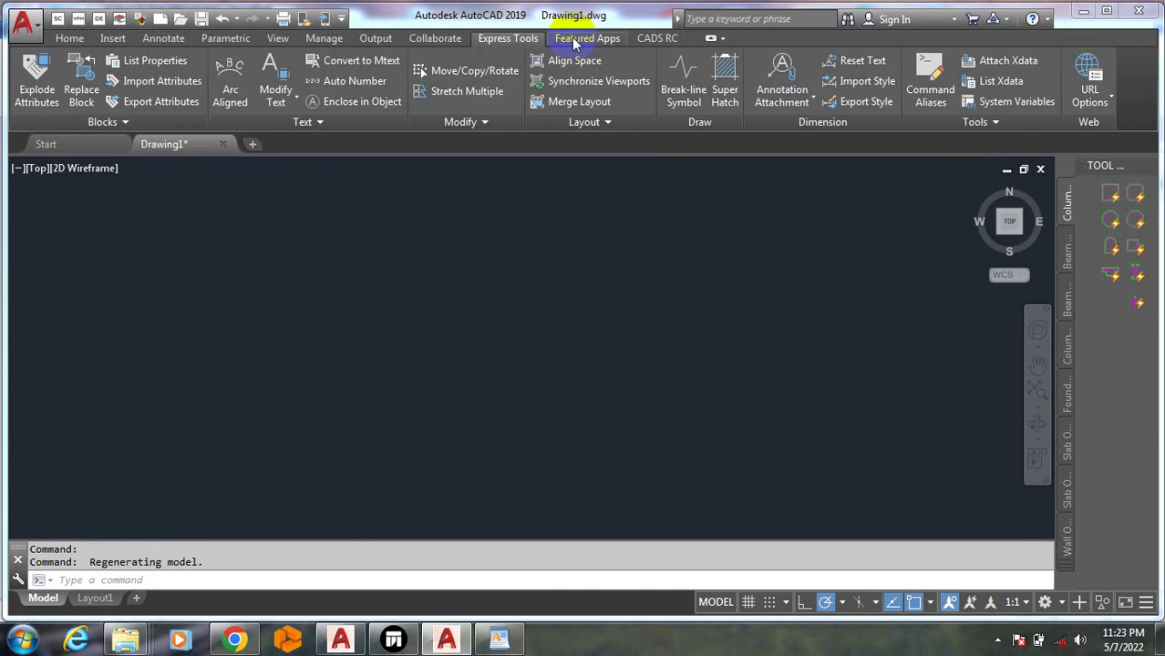
{"action": "left_click", "coordinate": [581, 38]}
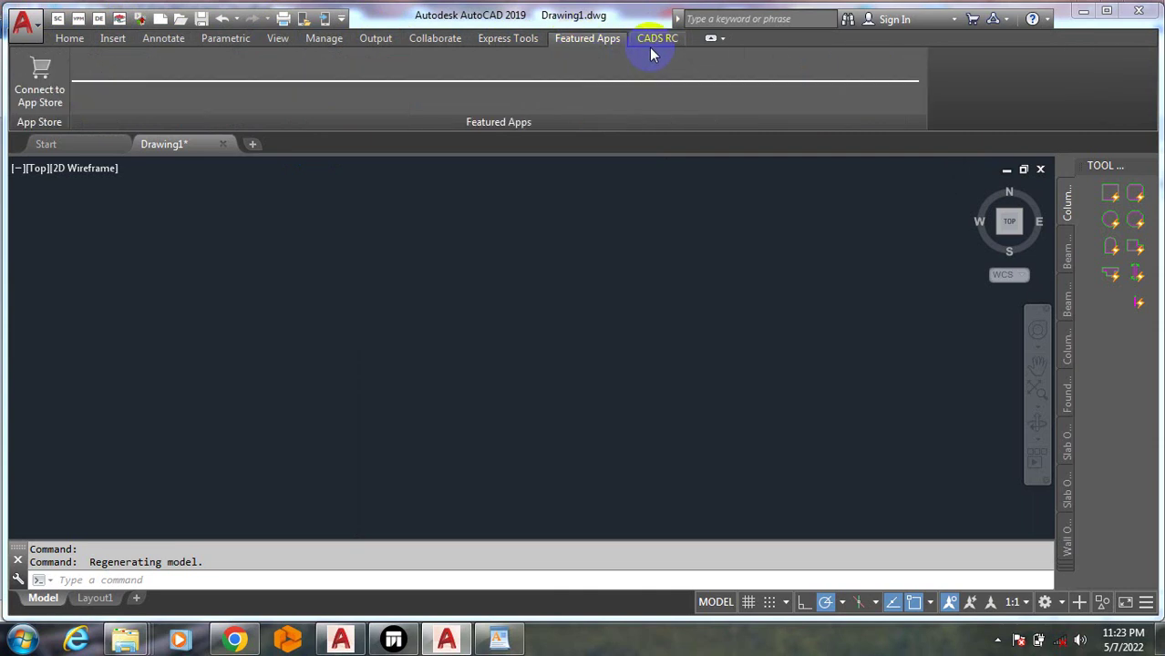
{"action": "left_click", "coordinate": [662, 39]}
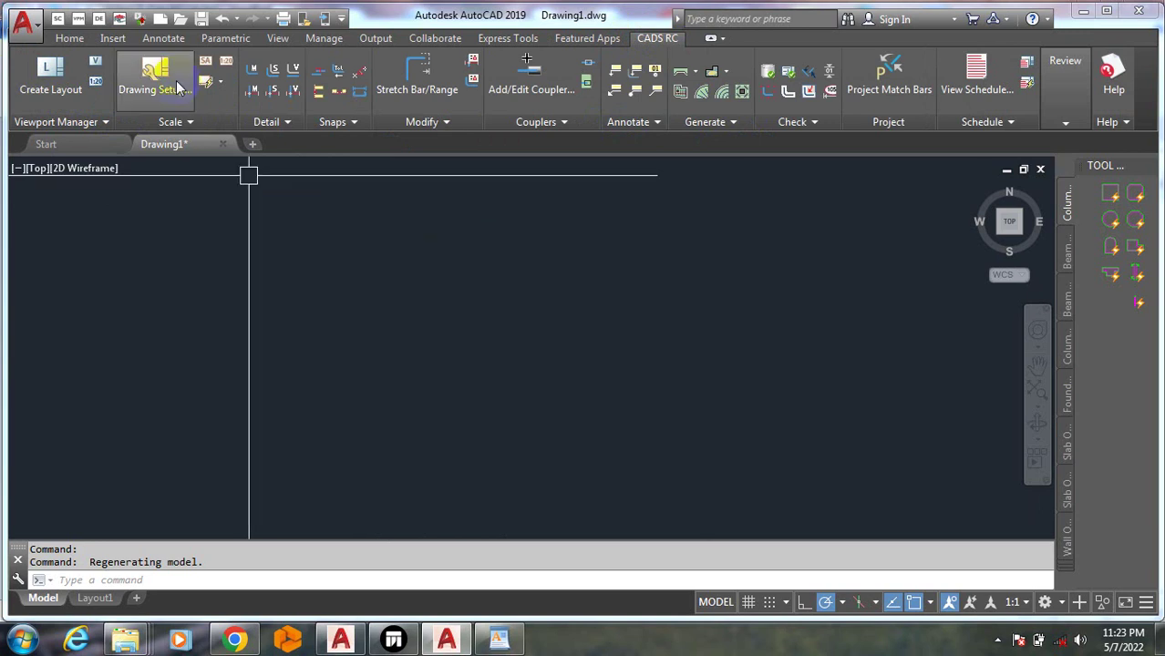
Start a new CADS RC layout with a 1:100 working scale
{"action": "left_click", "coordinate": [57, 77]}
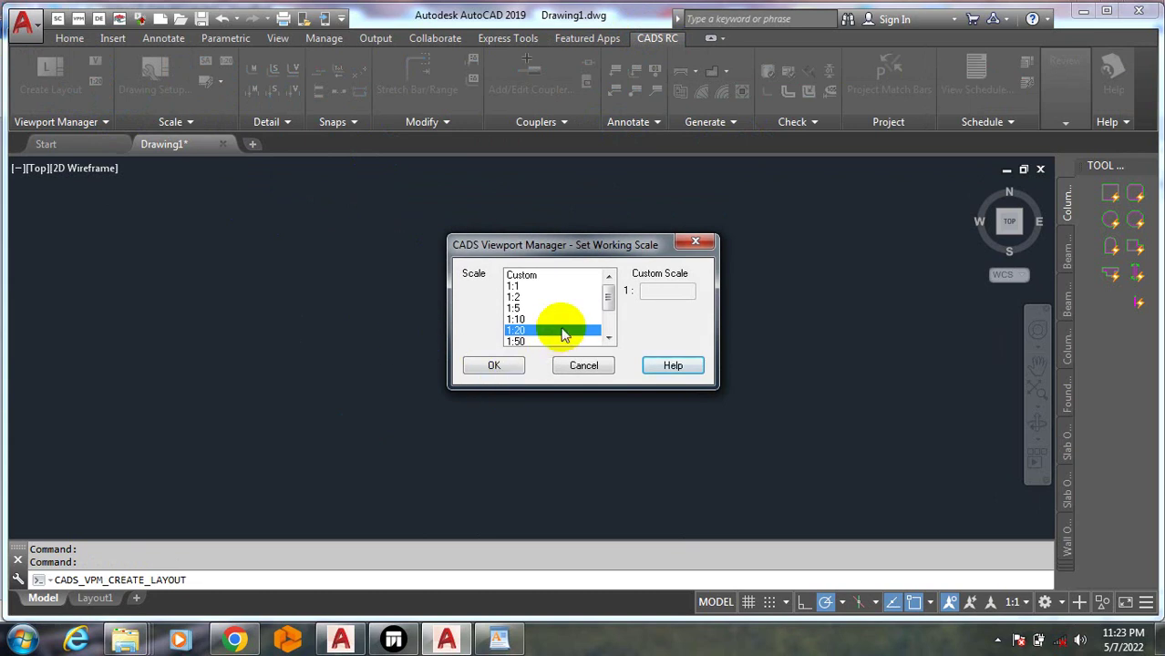
{"action": "mouse_move", "coordinate": [609, 303]}
{"action": "left_mouse_down"}
{"action": "mouse_move", "coordinate": [607, 325]}
{"action": "mouse_move", "coordinate": [609, 310]}
{"action": "left_mouse_up"}
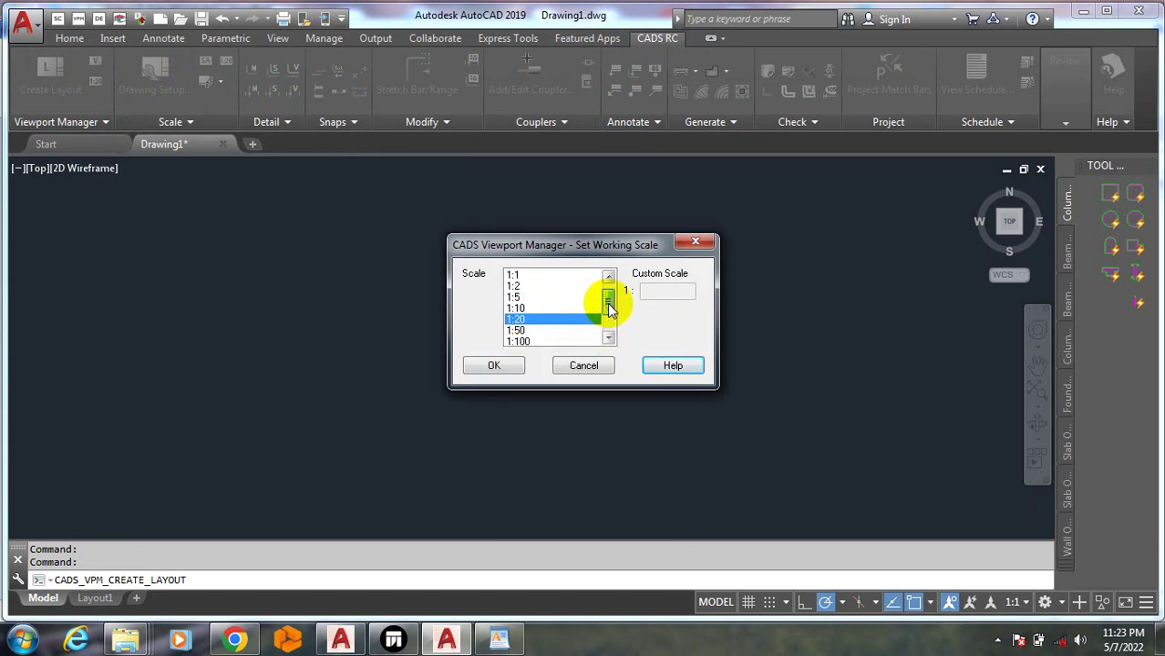
{"action": "left_click", "coordinate": [524, 340]}
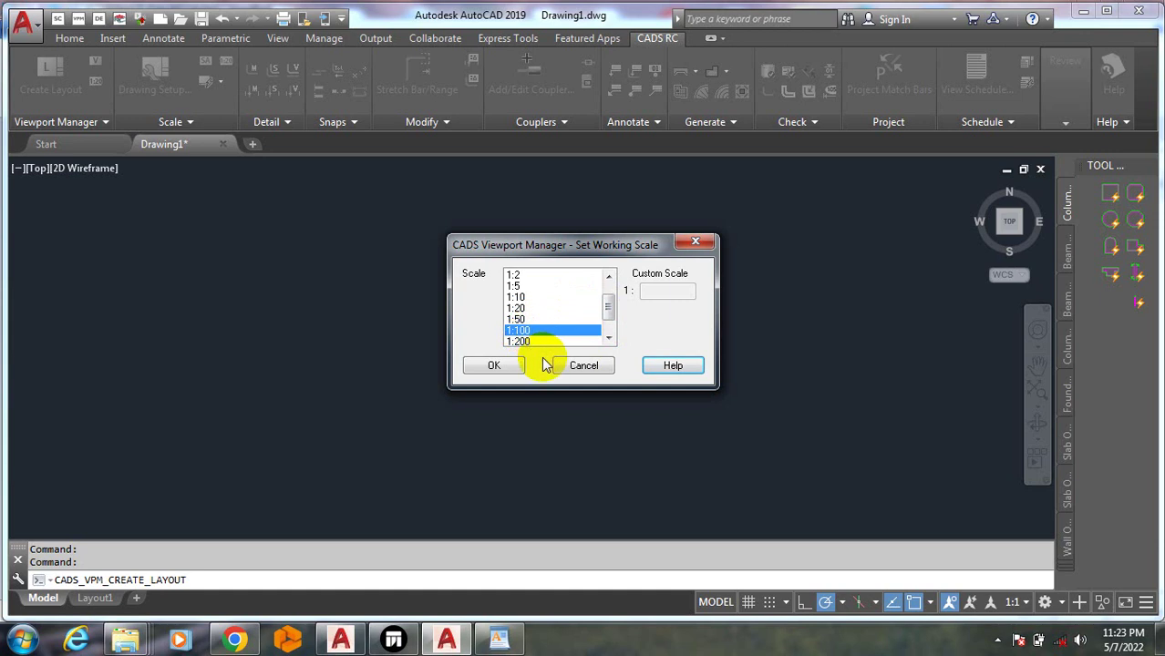
{"action": "left_click", "coordinate": [506, 364]}
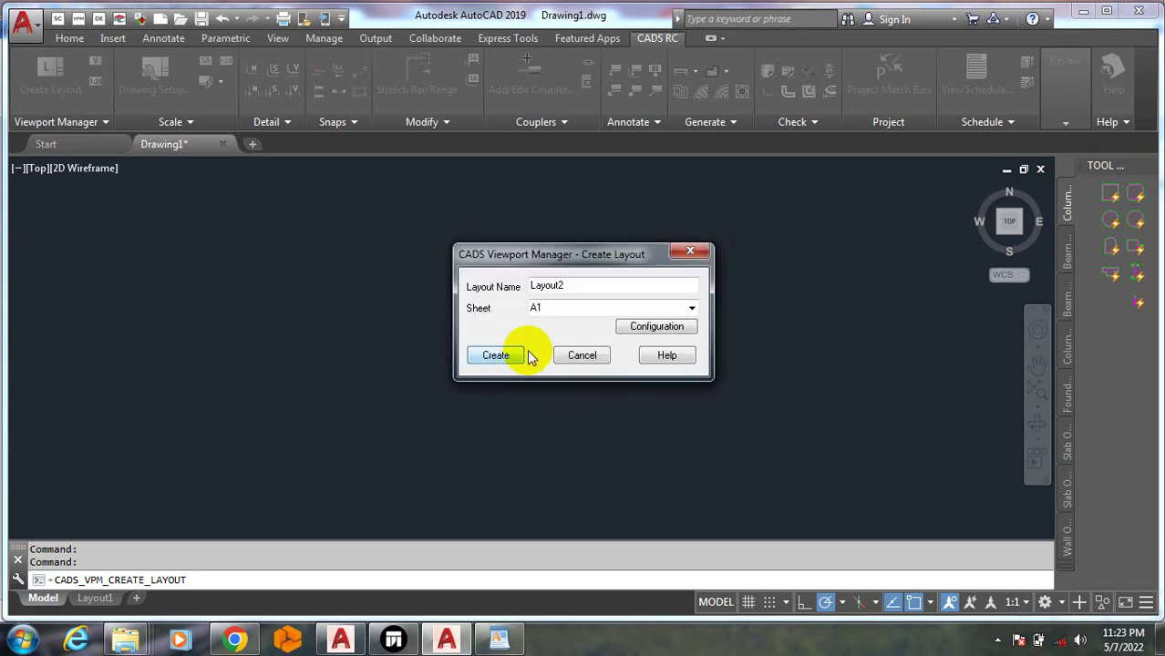
Choose A3 as the sheet size and create Layout2
{"action": "left_click", "coordinate": [692, 308]}
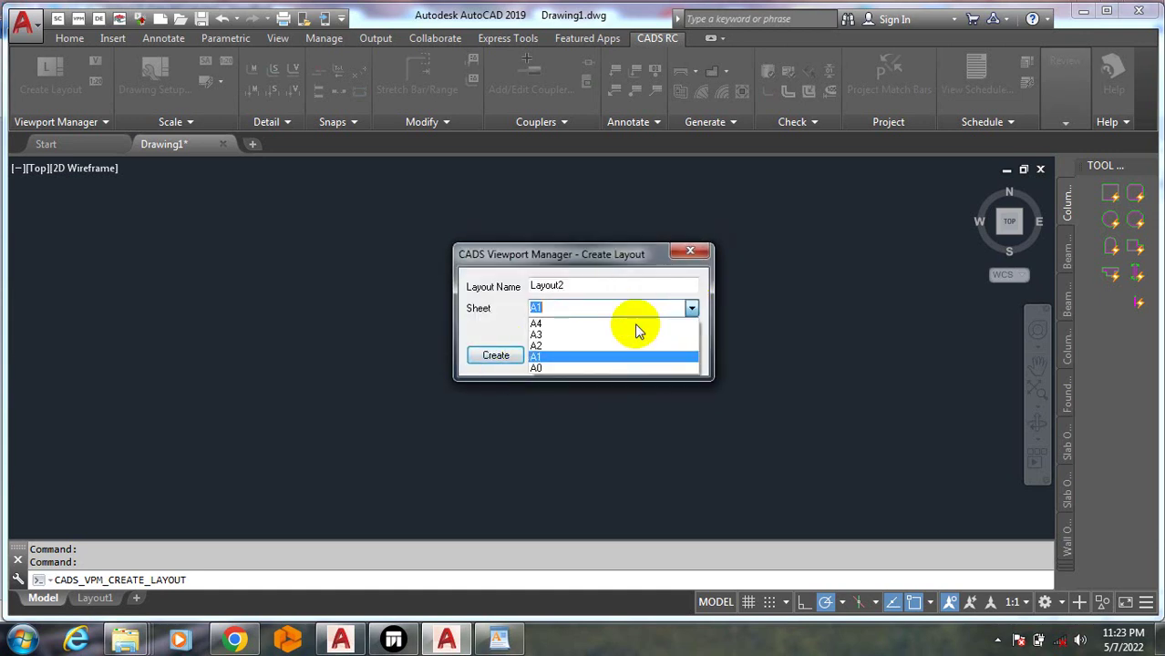
{"action": "left_click", "coordinate": [544, 334]}
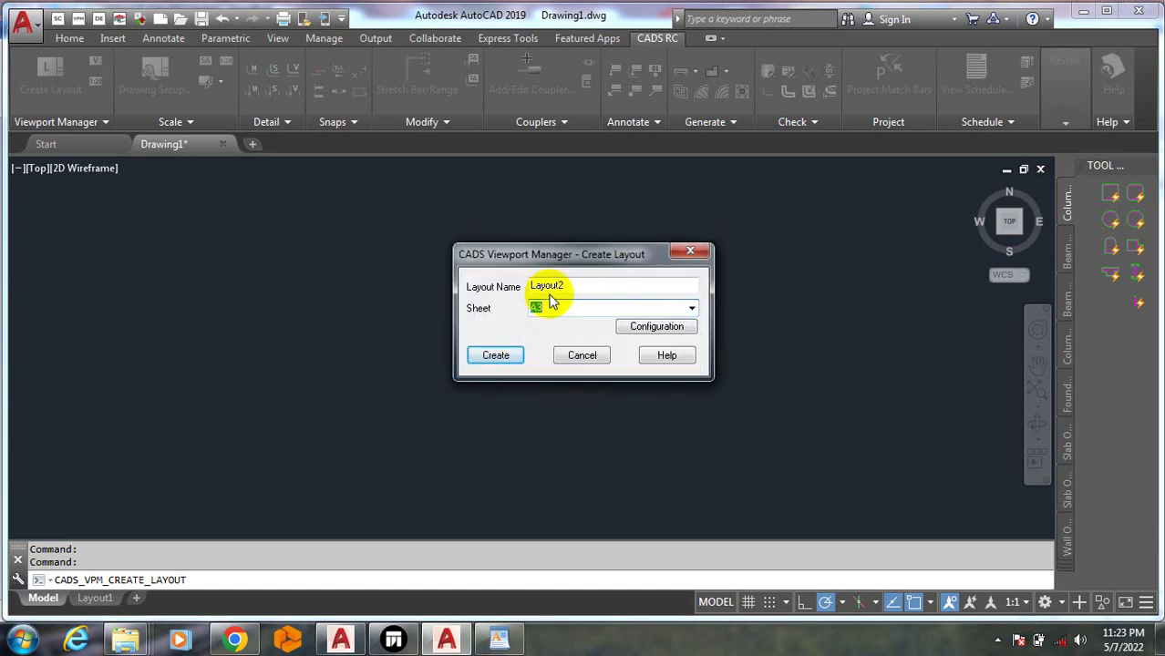
{"action": "left_click", "coordinate": [692, 310]}
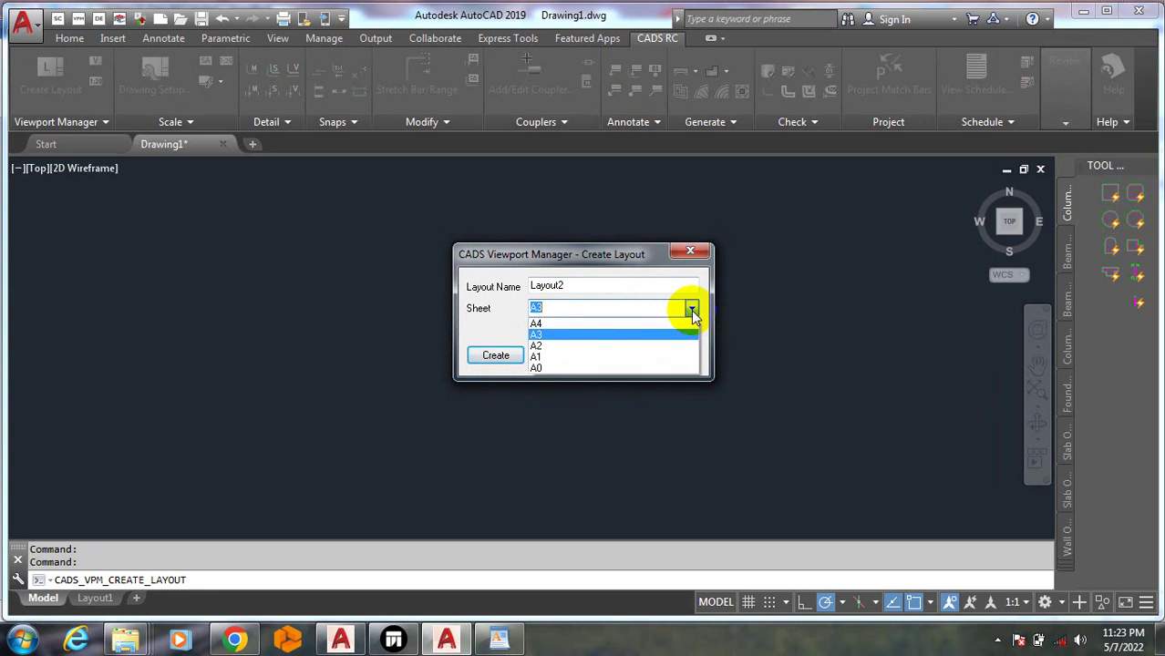
{"action": "left_click", "coordinate": [567, 337]}
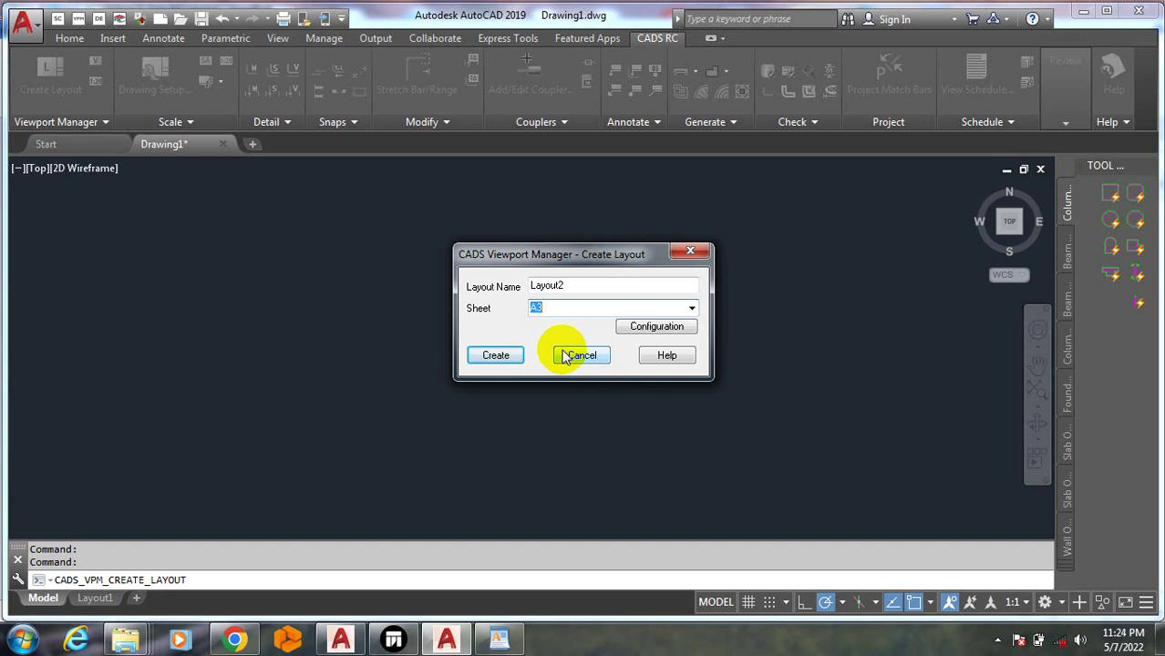
{"action": "left_click", "coordinate": [508, 355]}
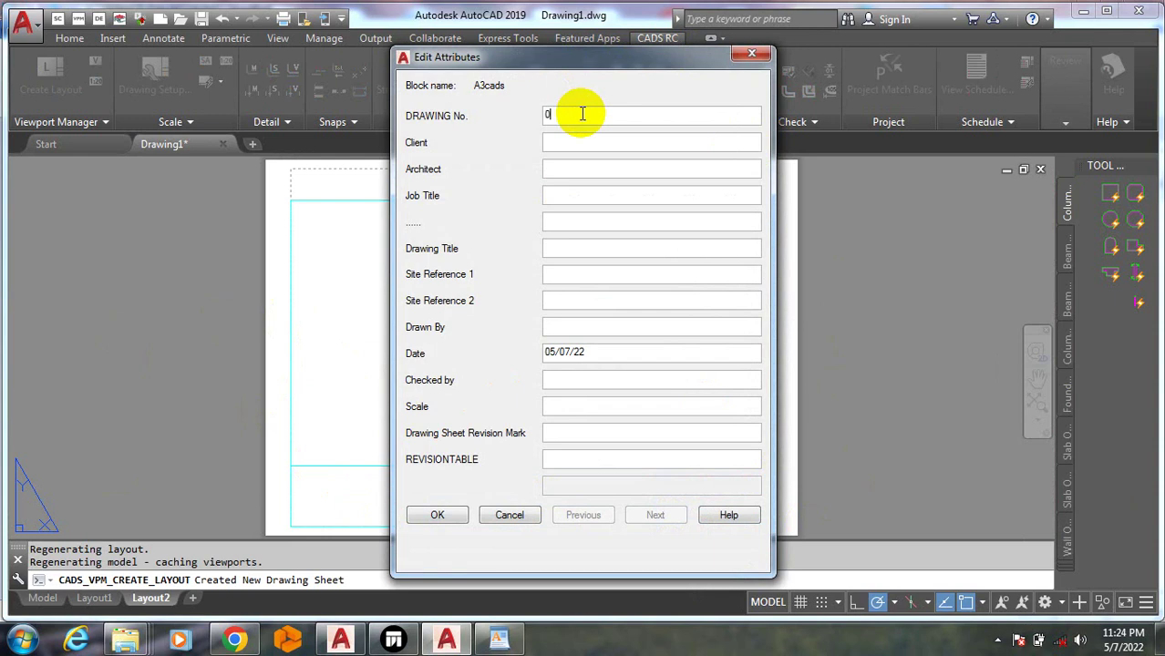
Enter drawing number 01 and fill in the client's and architect's names
{"action": "type", "text": "1"}
{"action": "left_click", "coordinate": [562, 141]}
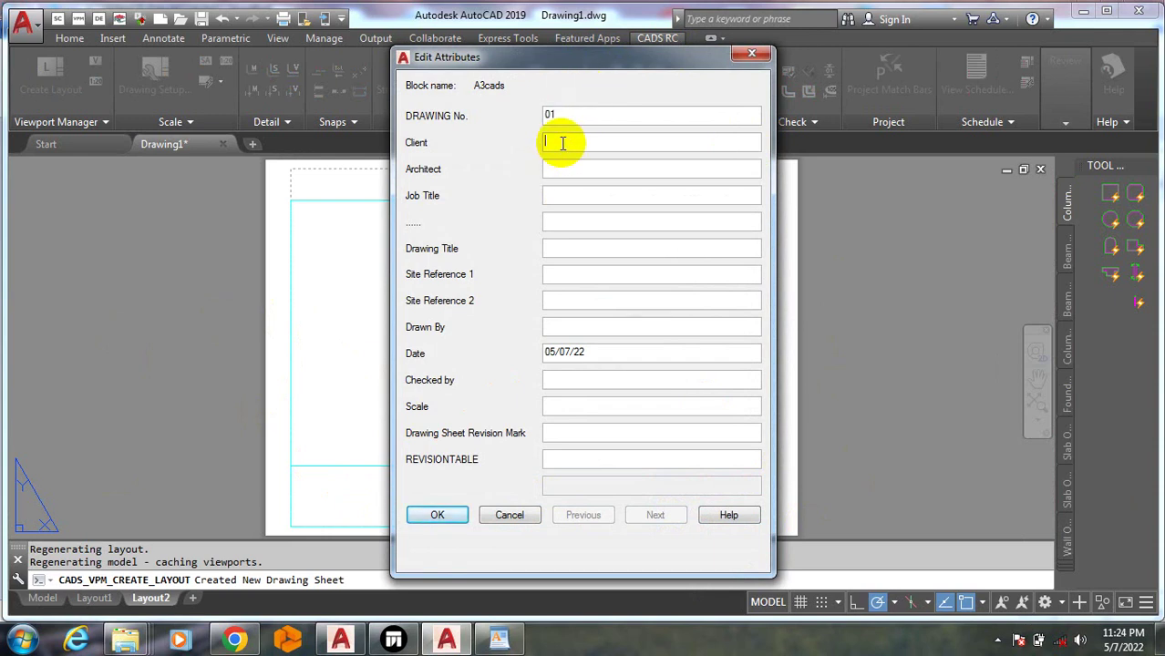
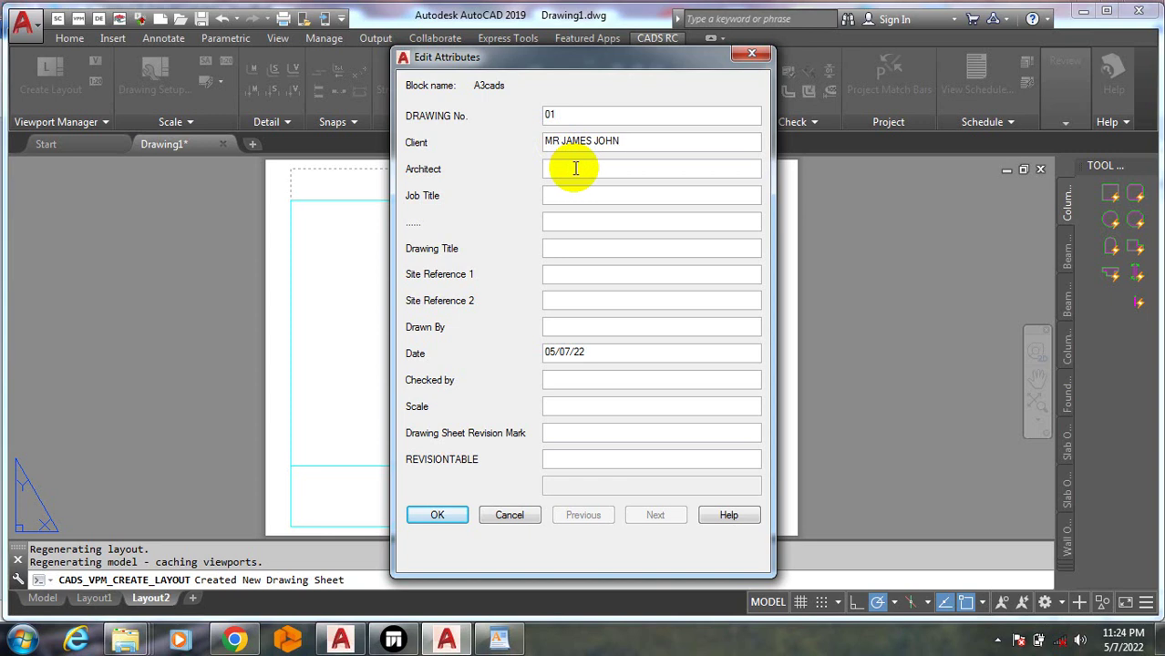
{"action": "left_click", "coordinate": [575, 168]}
{"action": "type", "text": "ARC. FRANK"}
Enter the job title 'PROPOSED 2 BEDROOM FLAT', correcting the typo
{"action": "left_click", "coordinate": [559, 200]}
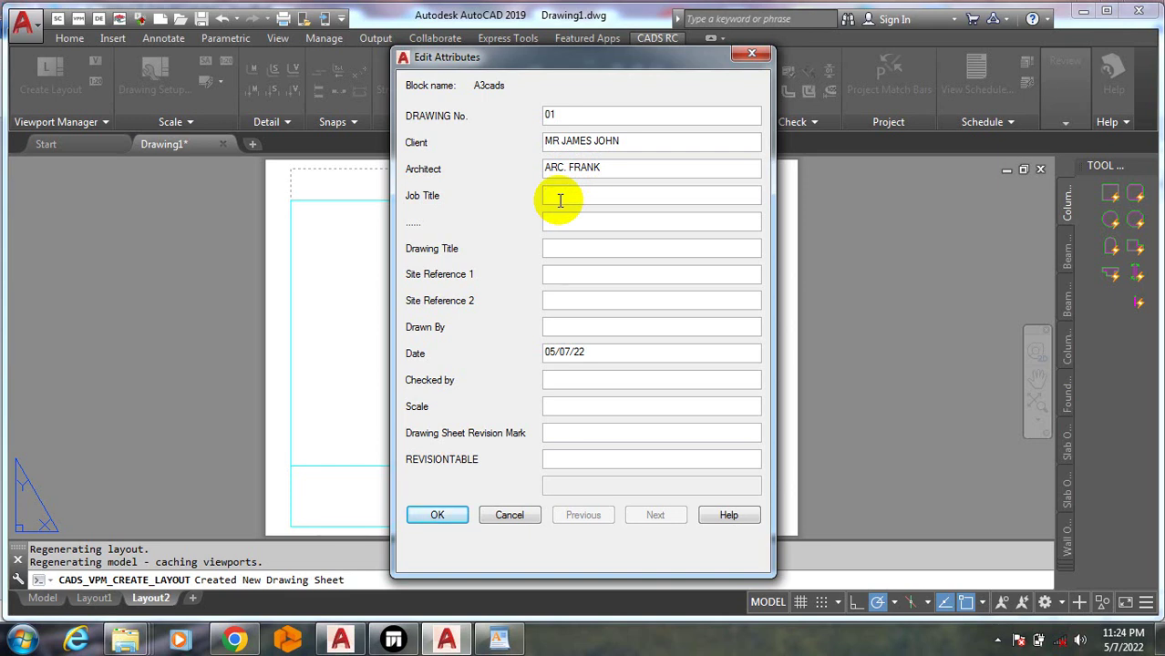
{"action": "type", "text": "PROPOSED 2 BEDROOM "}
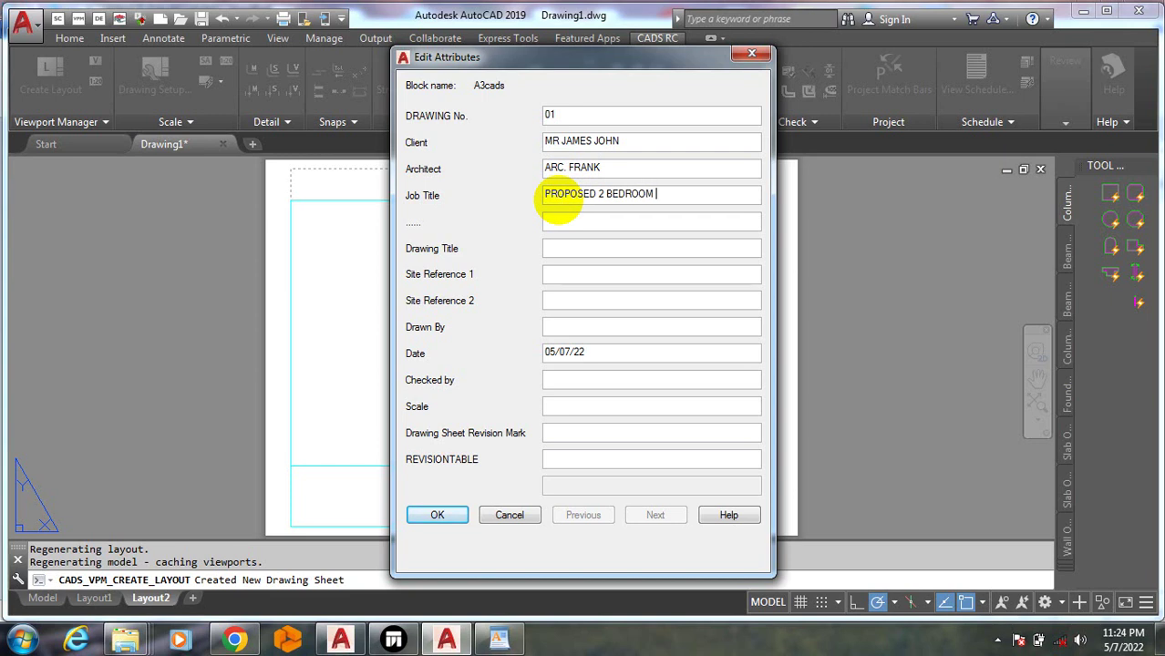
{"action": "type", "text": "FLAT"}
Enter the site address as the first site reference, then move on to the Checked by field
{"action": "left_click", "coordinate": [575, 250]}
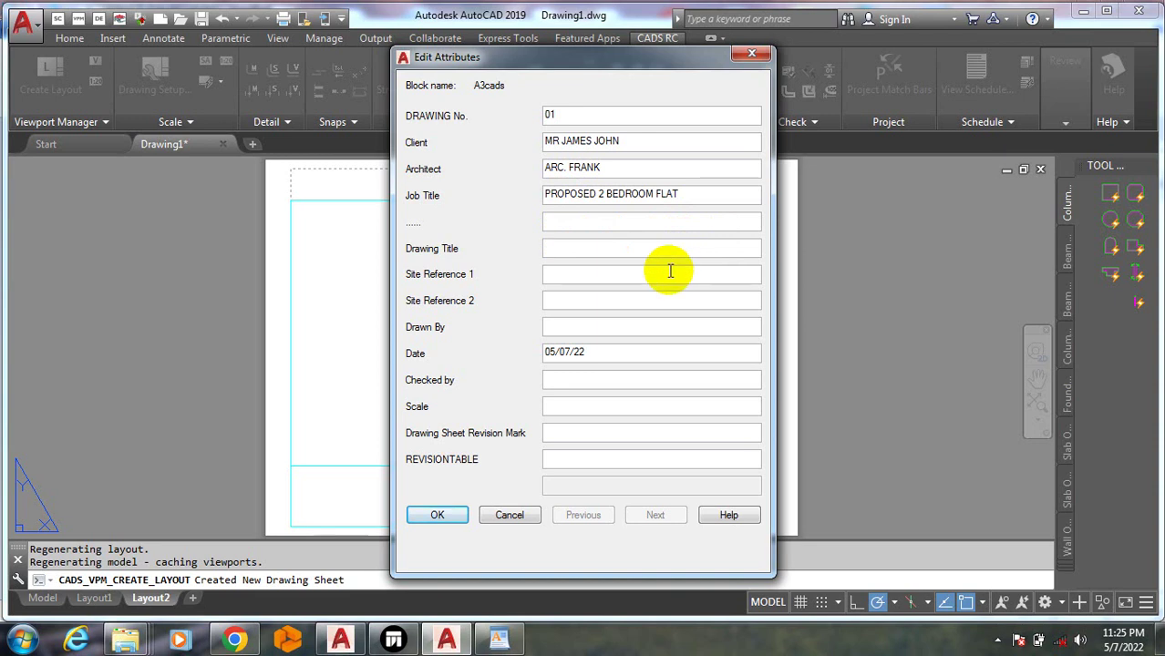
{"action": "left_click", "coordinate": [629, 277]}
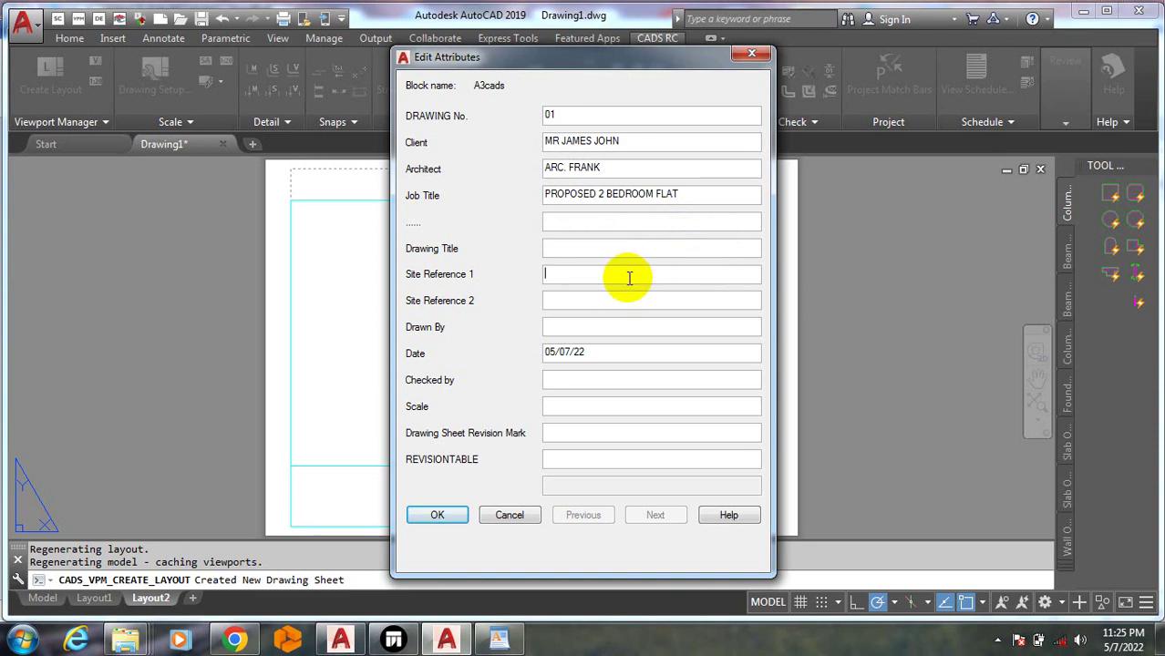
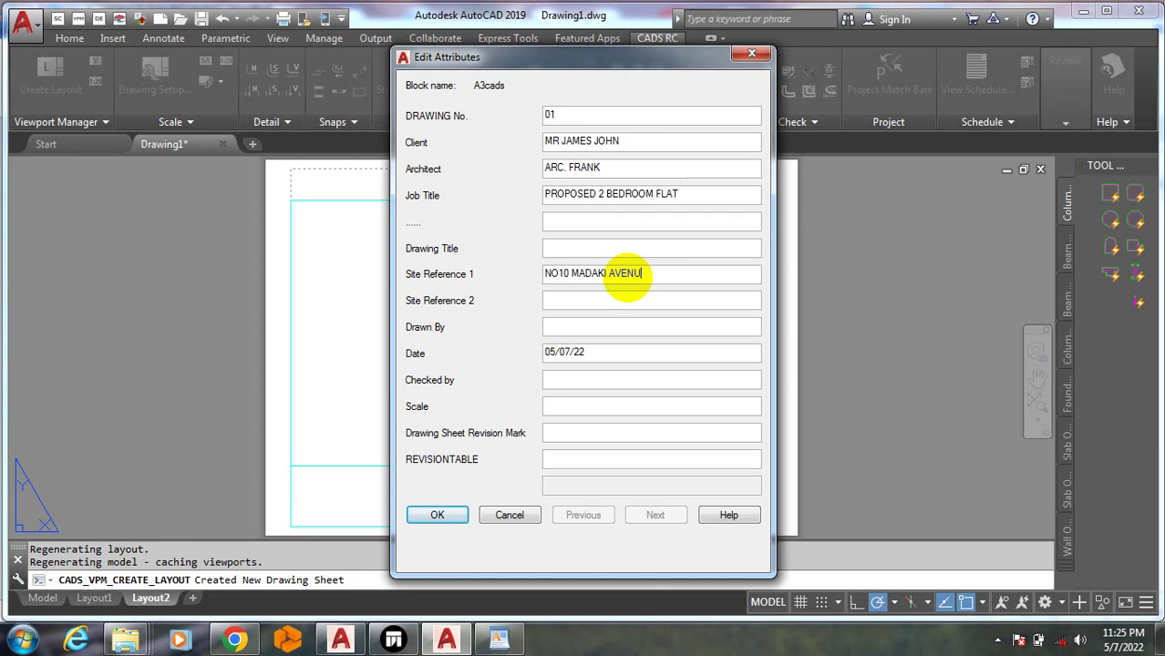
{"action": "left_click", "coordinate": [559, 301]}
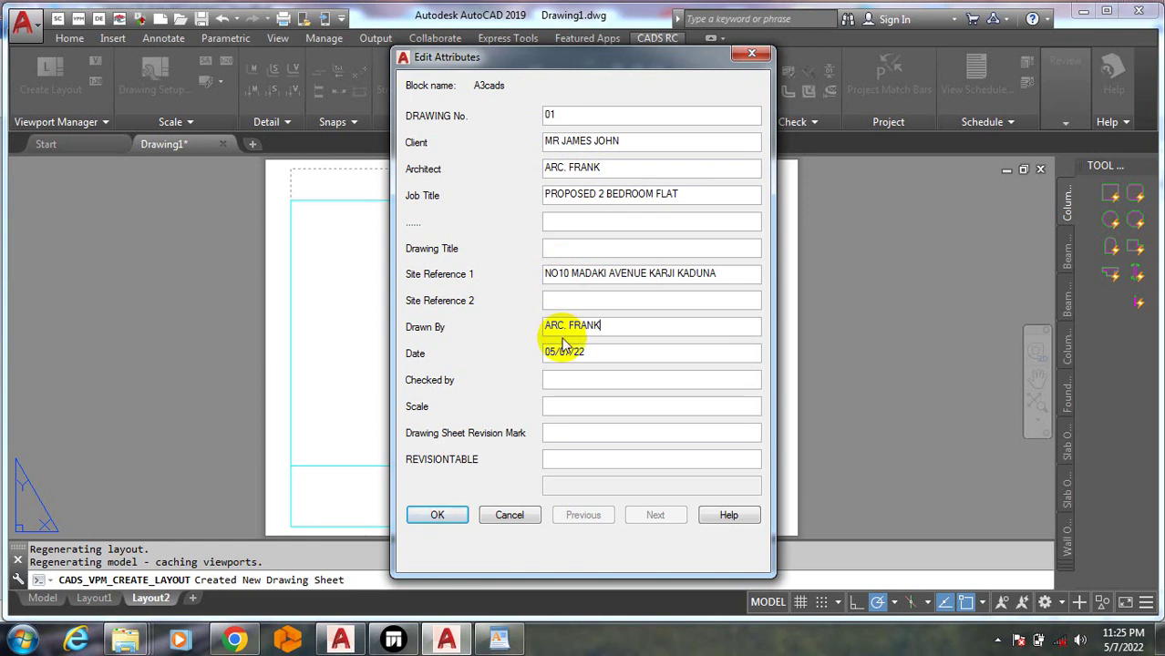
{"action": "left_click", "coordinate": [578, 380]}
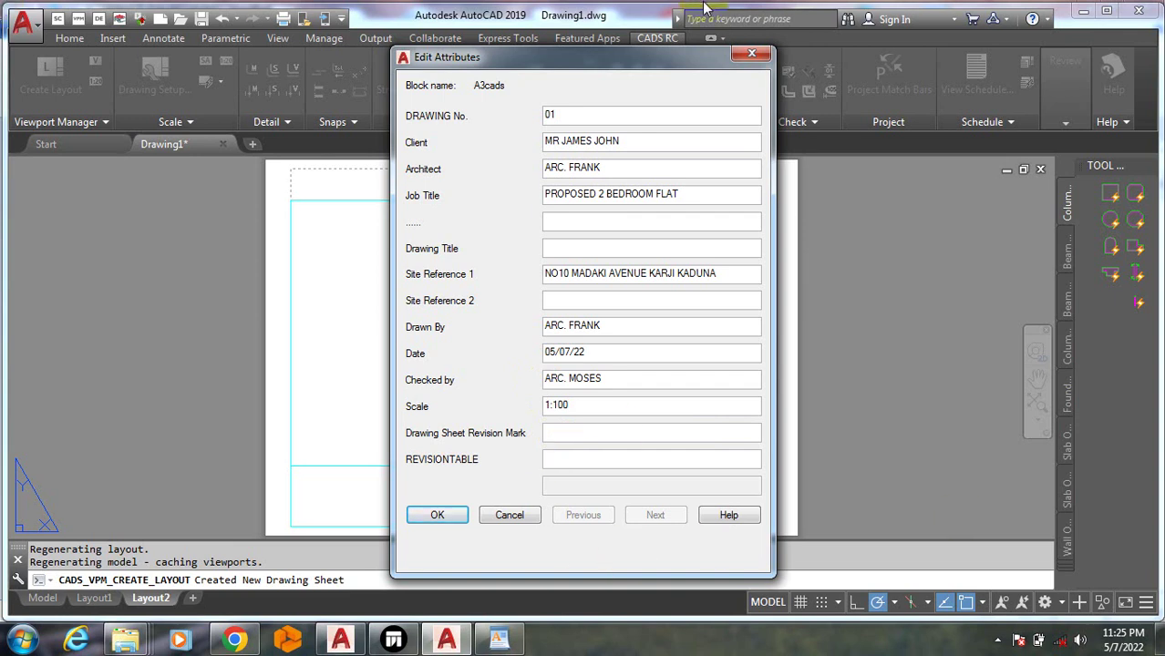
Apply the filled-in attributes to the title block
{"action": "left_click", "coordinate": [436, 517]}
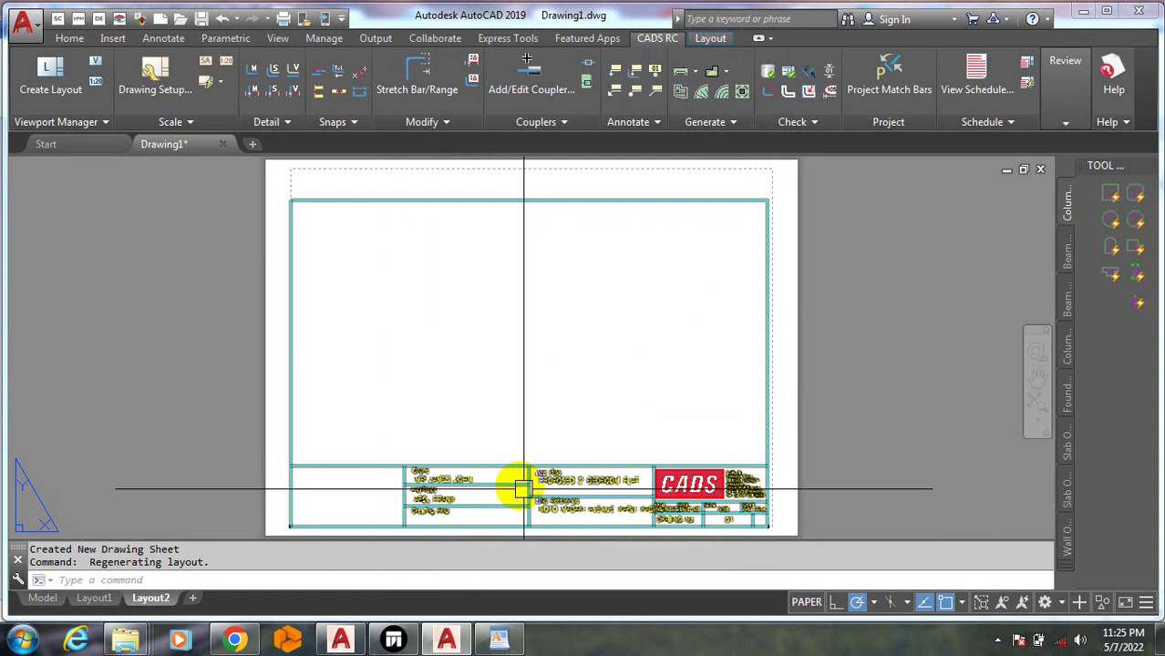
{"action": "scroll", "coordinate": [474, 520], "scroll_direction": "up", "scroll_amount": 5}
{"action": "scroll", "coordinate": [419, 401], "scroll_direction": "down", "scroll_amount": 1}
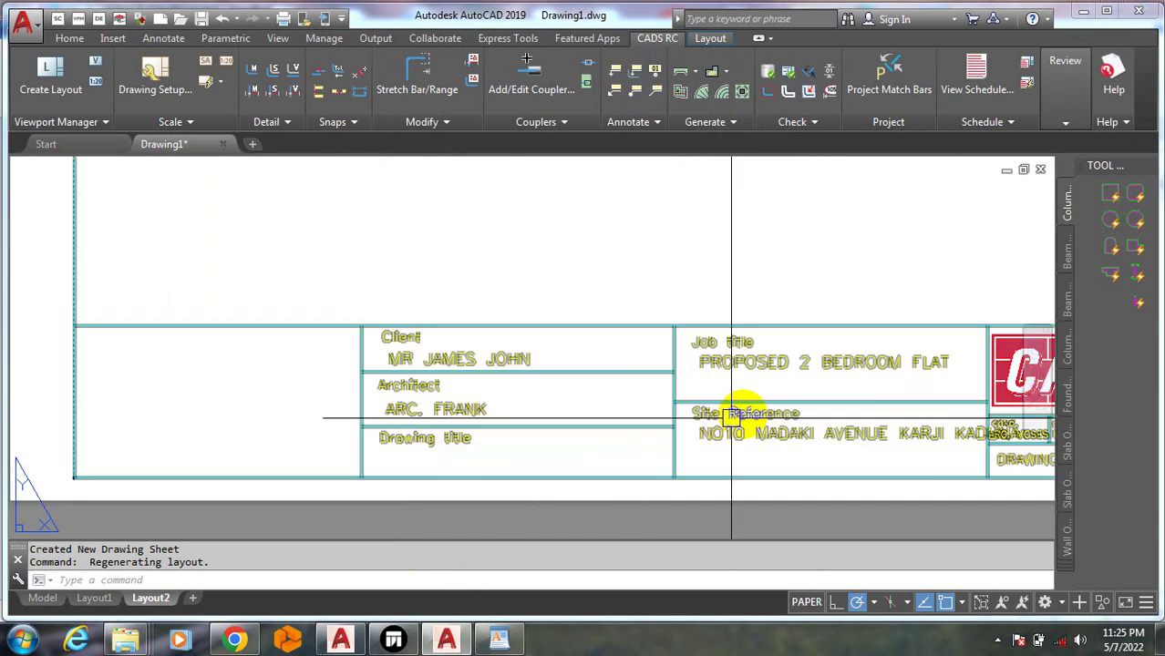
{"action": "scroll", "coordinate": [743, 424], "scroll_direction": "up", "scroll_amount": 2}
{"action": "scroll", "coordinate": [756, 429], "scroll_direction": "down", "scroll_amount": 8}
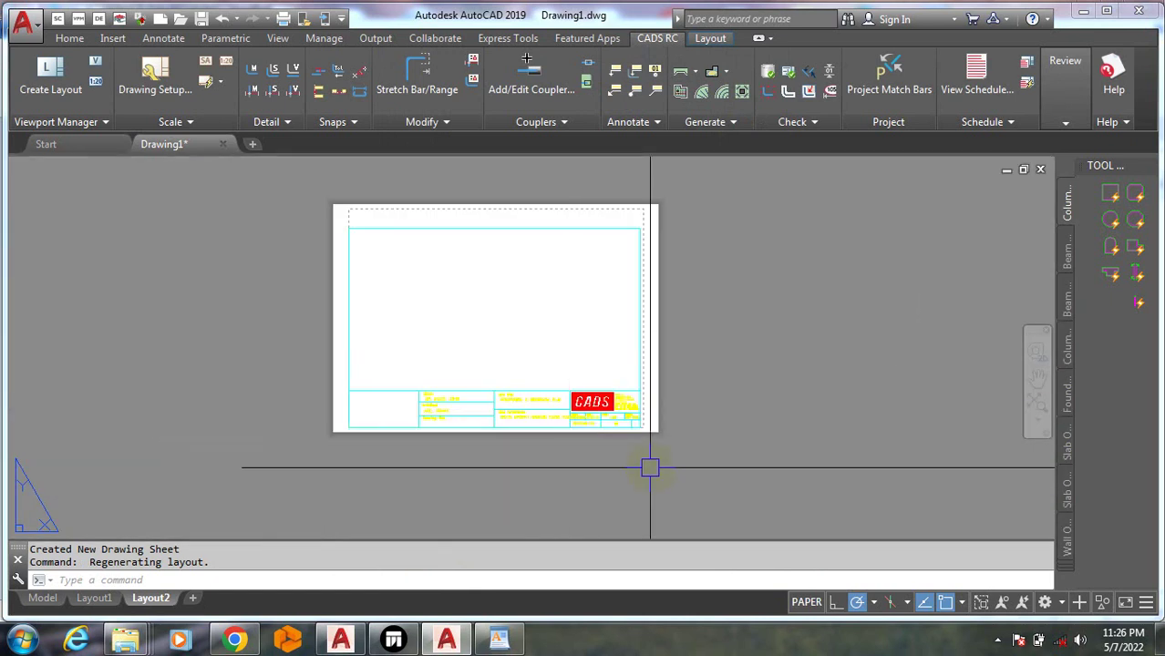
Start COPY, window-select the whole title sheet and set its base point
{"action": "type", "text": "o"}
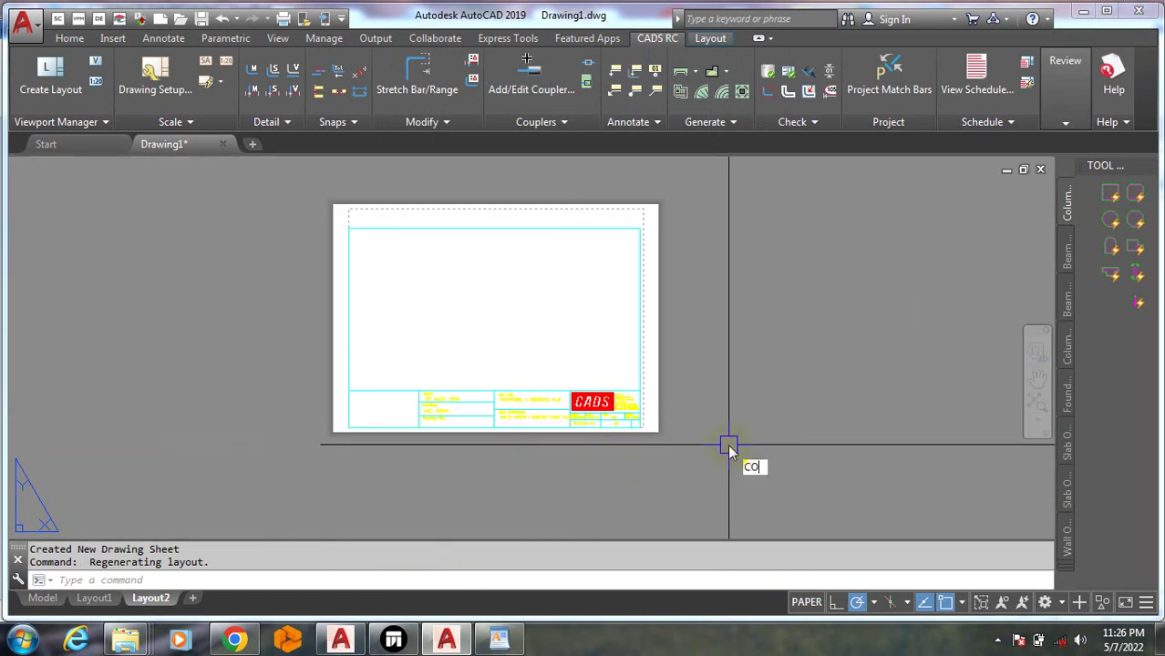
{"action": "key", "text": "Return"}
{"action": "left_click", "coordinate": [731, 460]}
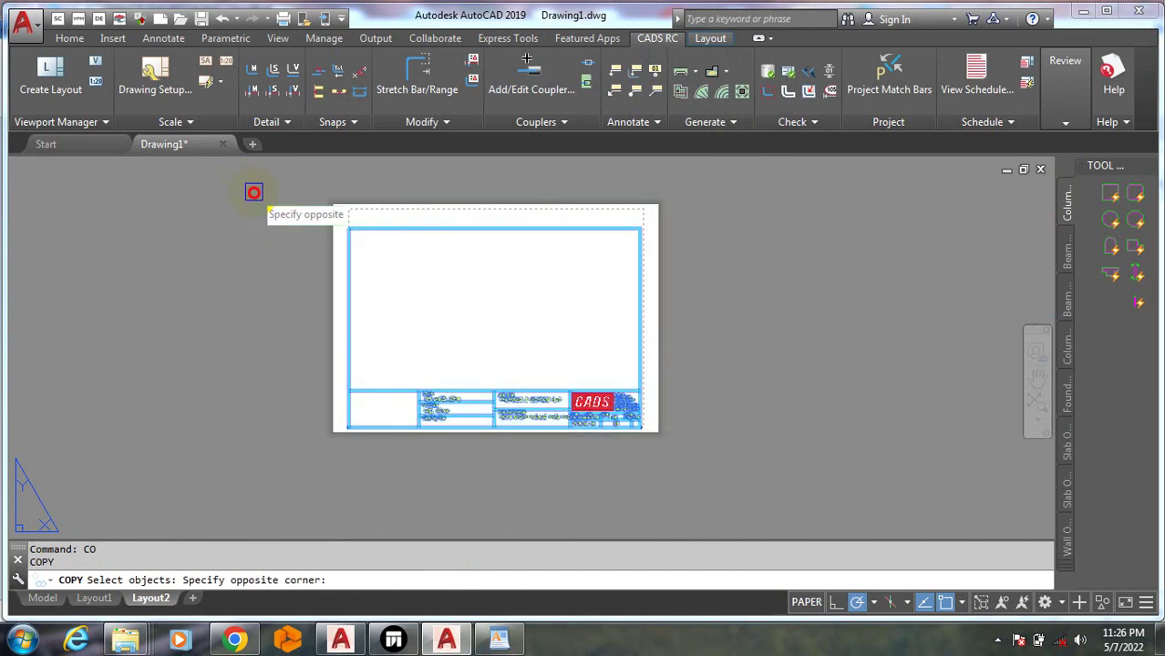
{"action": "left_click", "coordinate": [255, 190]}
{"action": "scroll", "coordinate": [260, 226], "scroll_direction": "down", "scroll_amount": 4}
{"action": "key", "text": "Return"}
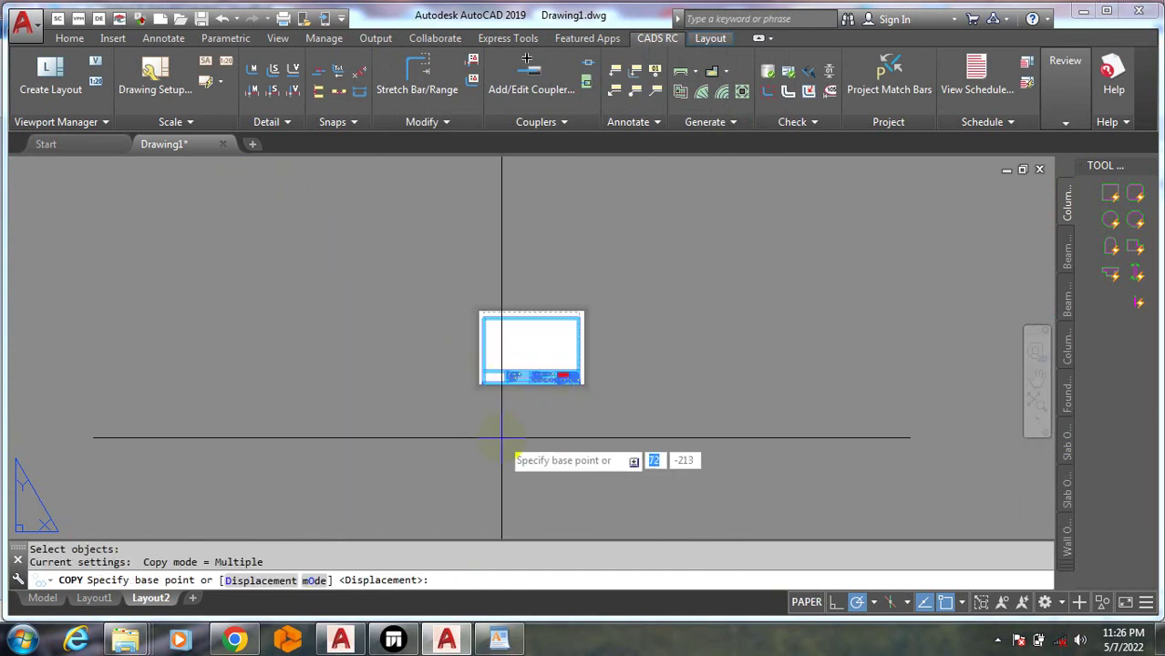
{"action": "left_click", "coordinate": [500, 439]}
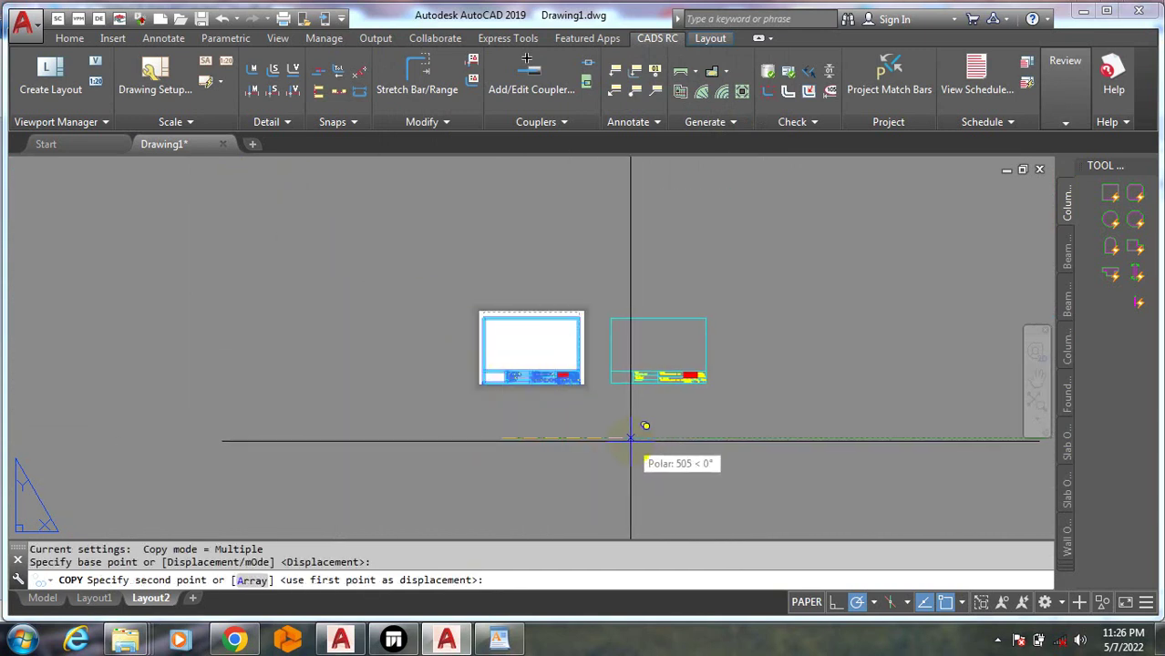
Place four copies in a row to the right, numbered 2 to 5
{"action": "left_click", "coordinate": [638, 438]}
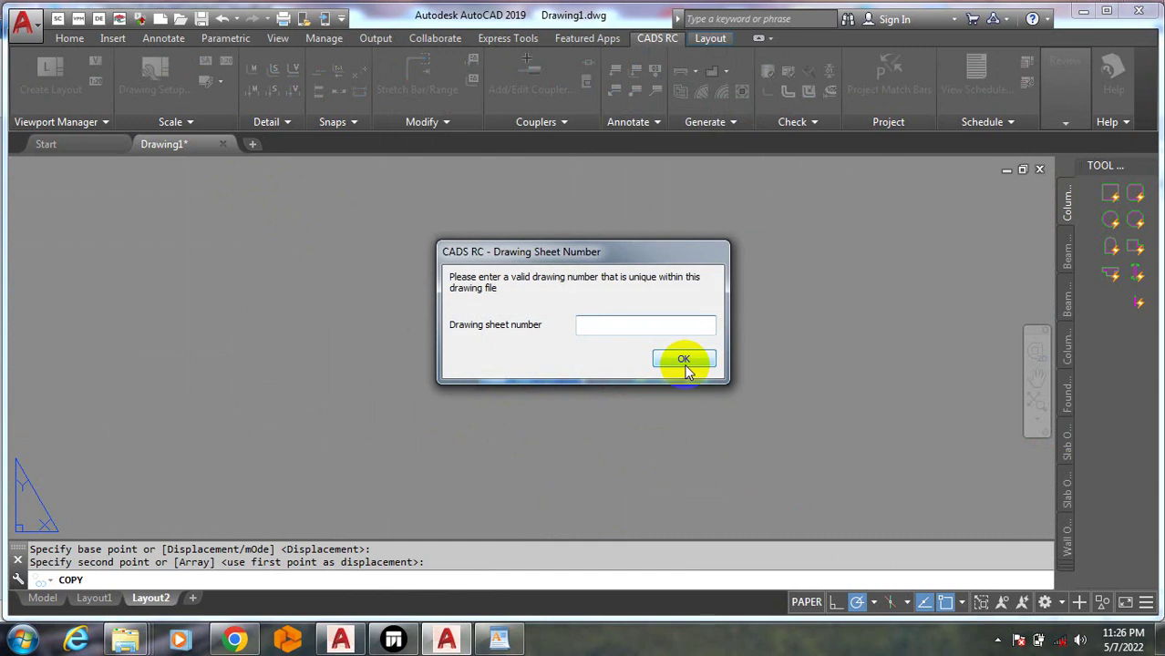
{"action": "left_click", "coordinate": [685, 361]}
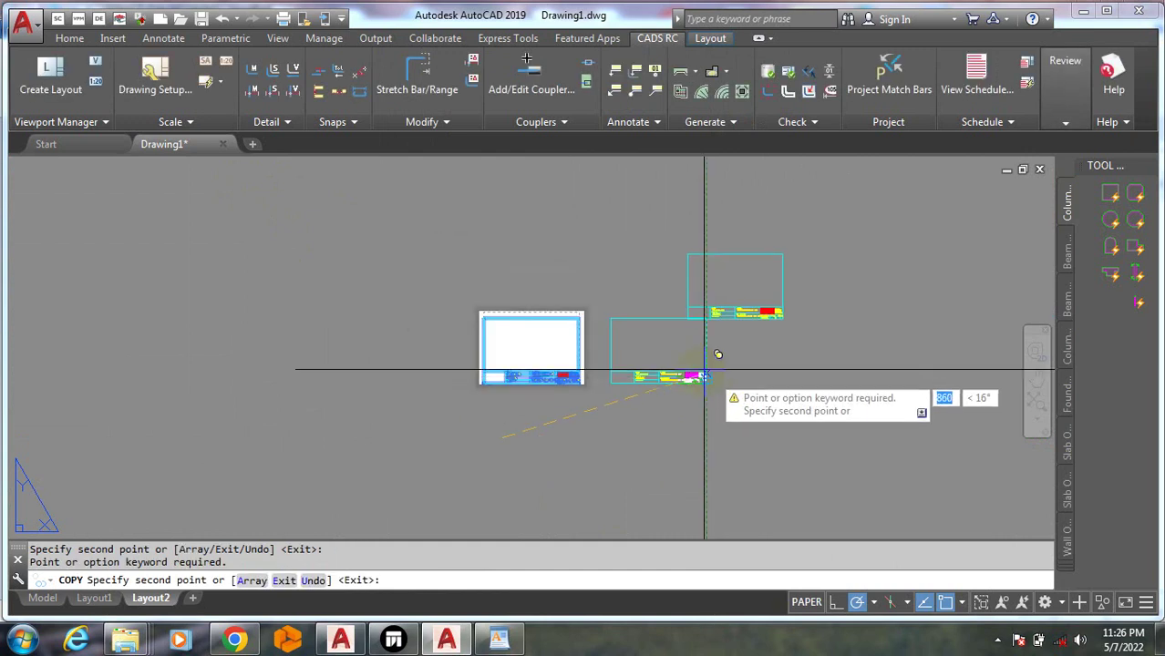
{"action": "left_click", "coordinate": [756, 438]}
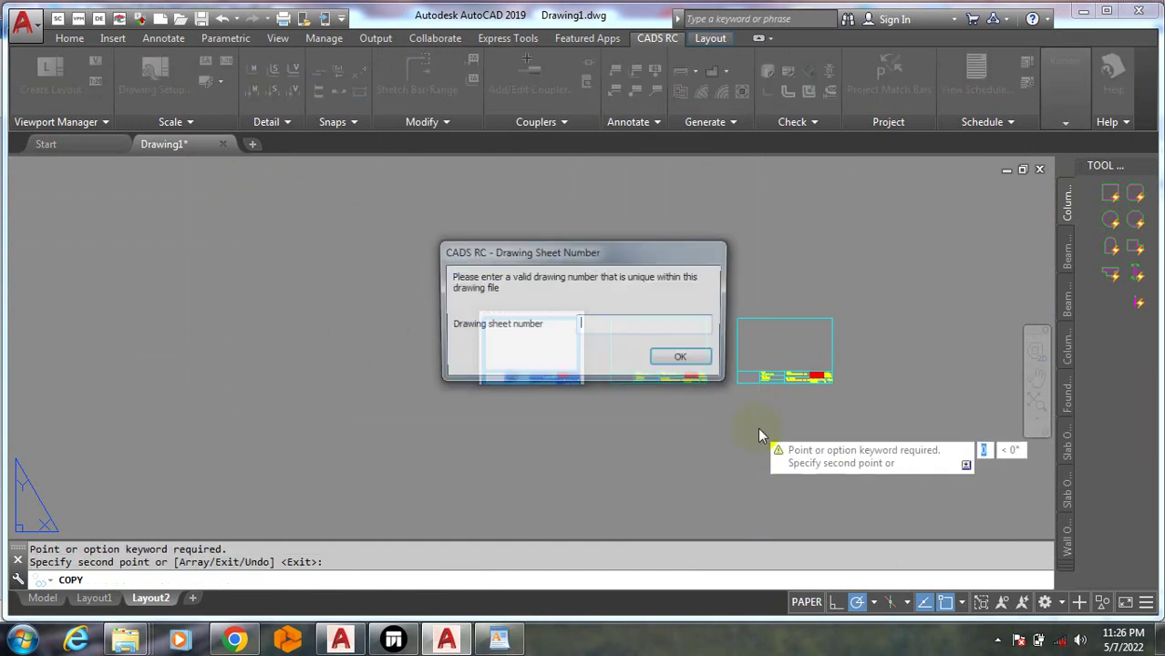
{"action": "type", "text": "3"}
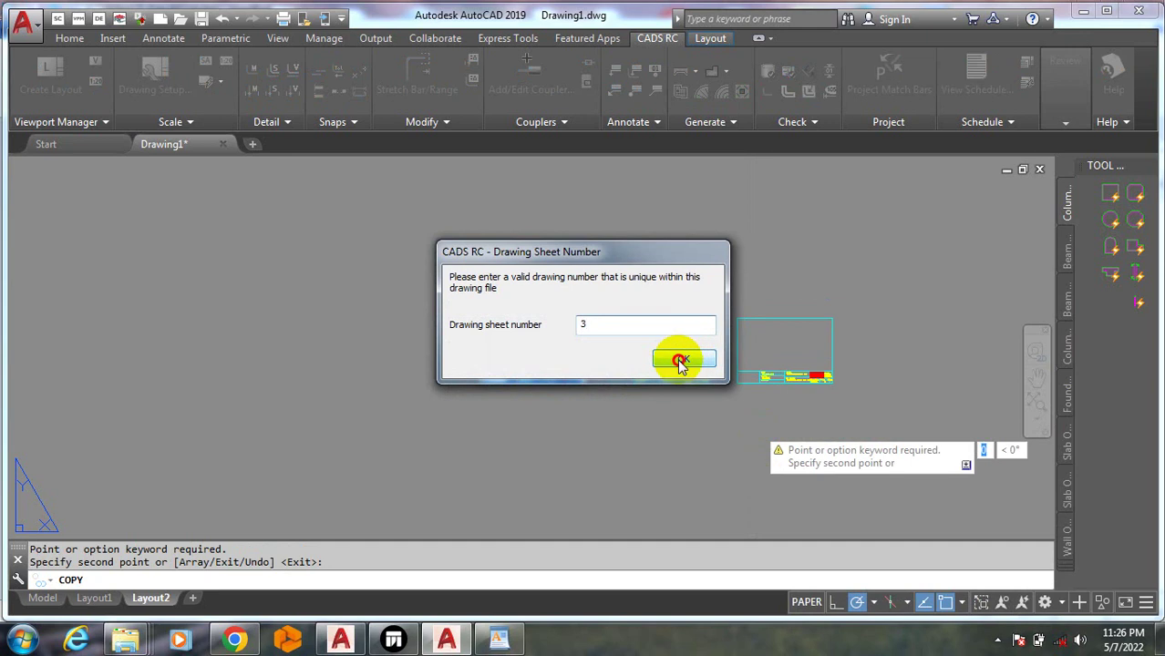
{"action": "left_click", "coordinate": [686, 358]}
{"action": "left_click", "coordinate": [859, 437]}
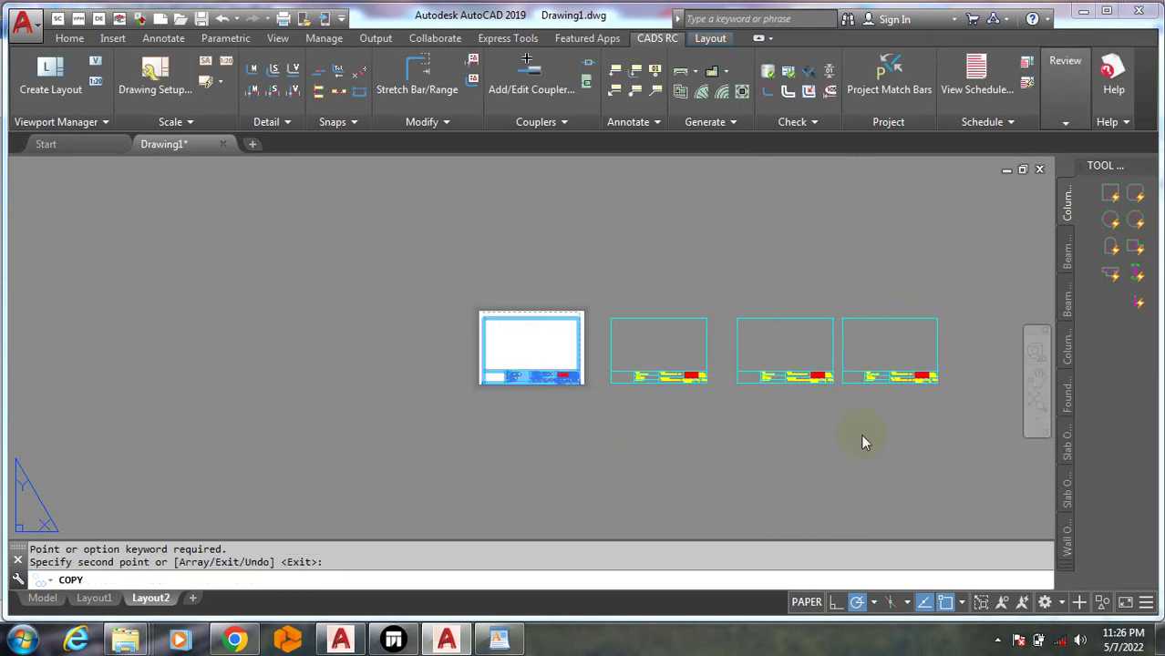
{"action": "type", "text": "4"}
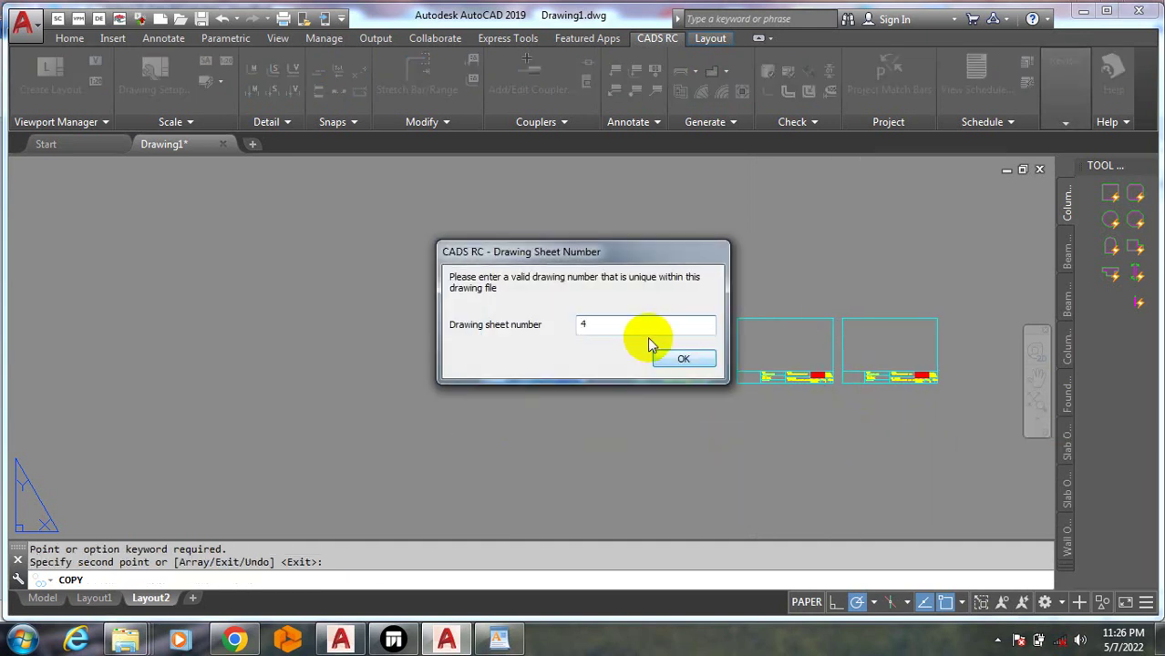
{"action": "left_click", "coordinate": [679, 360]}
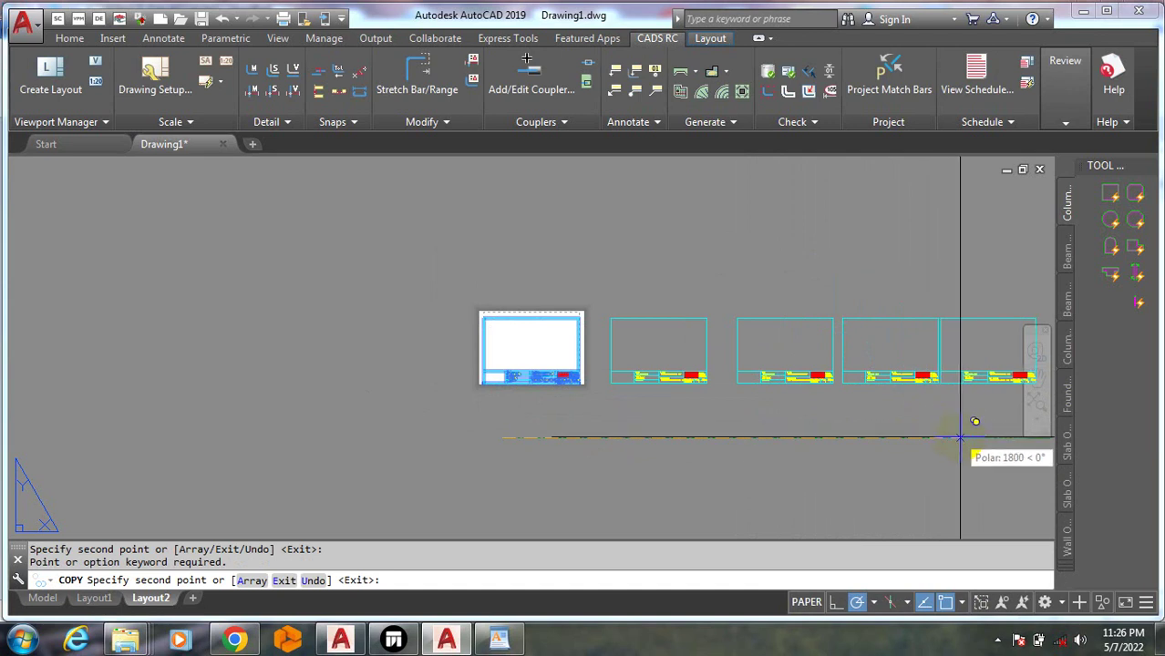
{"action": "left_click", "coordinate": [968, 443]}
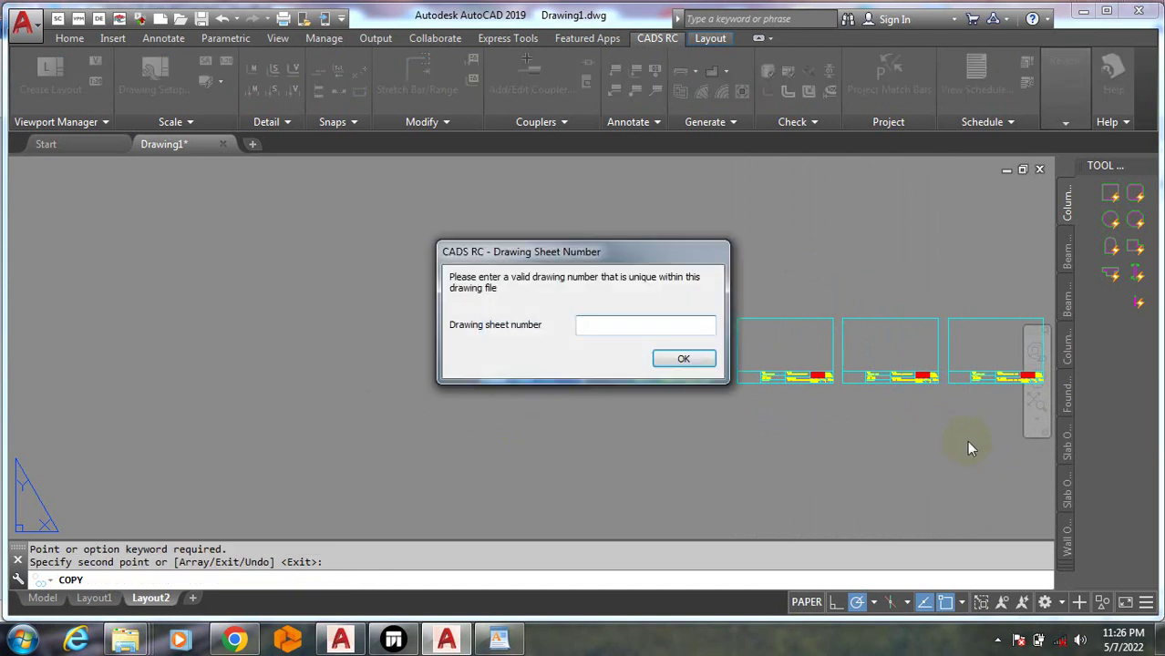
{"action": "left_click", "coordinate": [683, 361]}
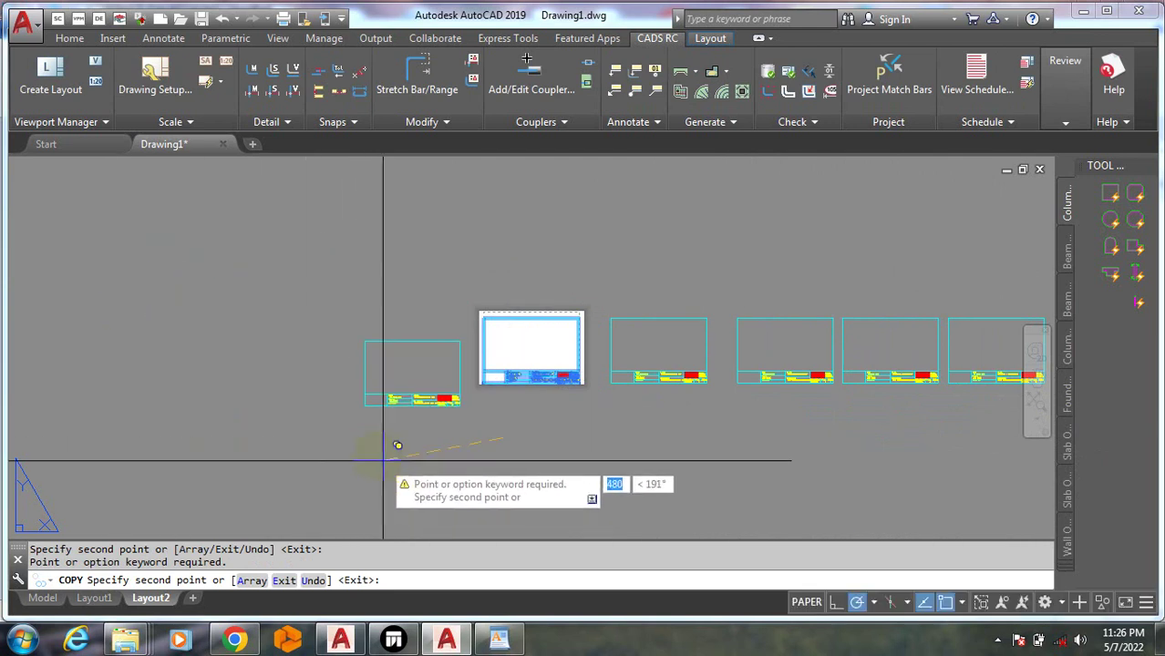
{"action": "key", "text": "Escape"}
Run COPY again on the rightmost sheet with a new base point
{"action": "scroll", "coordinate": [299, 401], "scroll_direction": "down", "scroll_amount": 3}
{"action": "scroll", "coordinate": [539, 452], "scroll_direction": "up", "scroll_amount": 3}
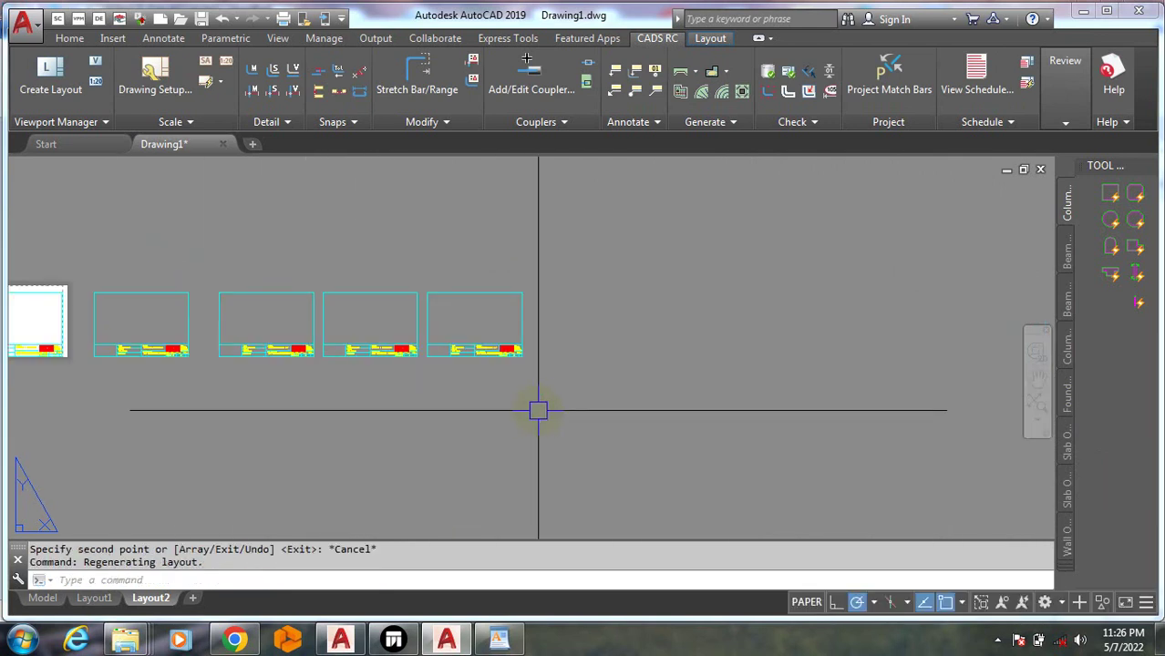
{"action": "type", "text": "co"}
{"action": "key", "text": "Return"}
{"action": "left_click", "coordinate": [507, 351]}
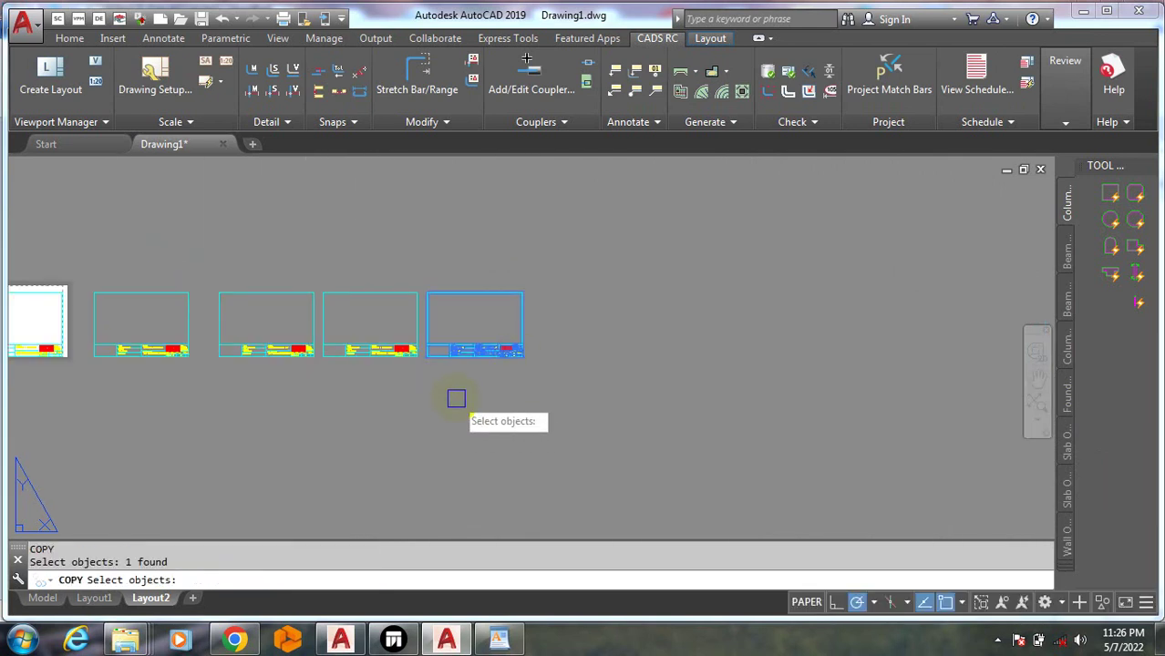
{"action": "key", "text": "Return"}
{"action": "left_click", "coordinate": [416, 395]}
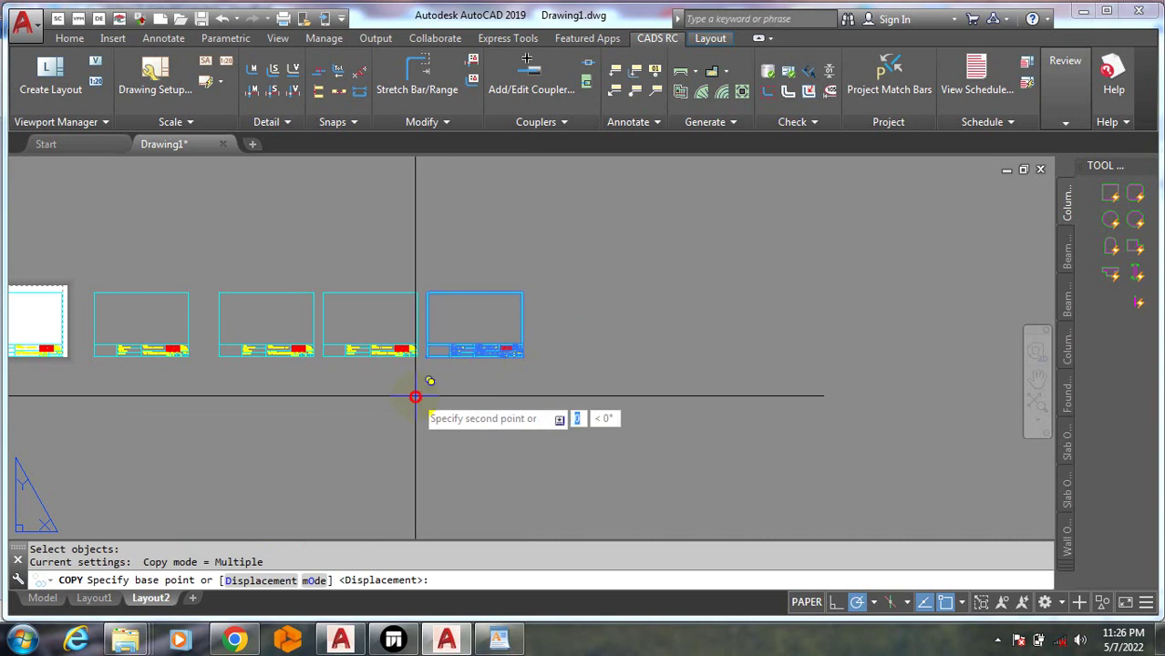
Place five more sheet copies along the row, numbered 6 through 10
{"action": "left_click", "coordinate": [545, 394]}
{"action": "type", "text": "6"}
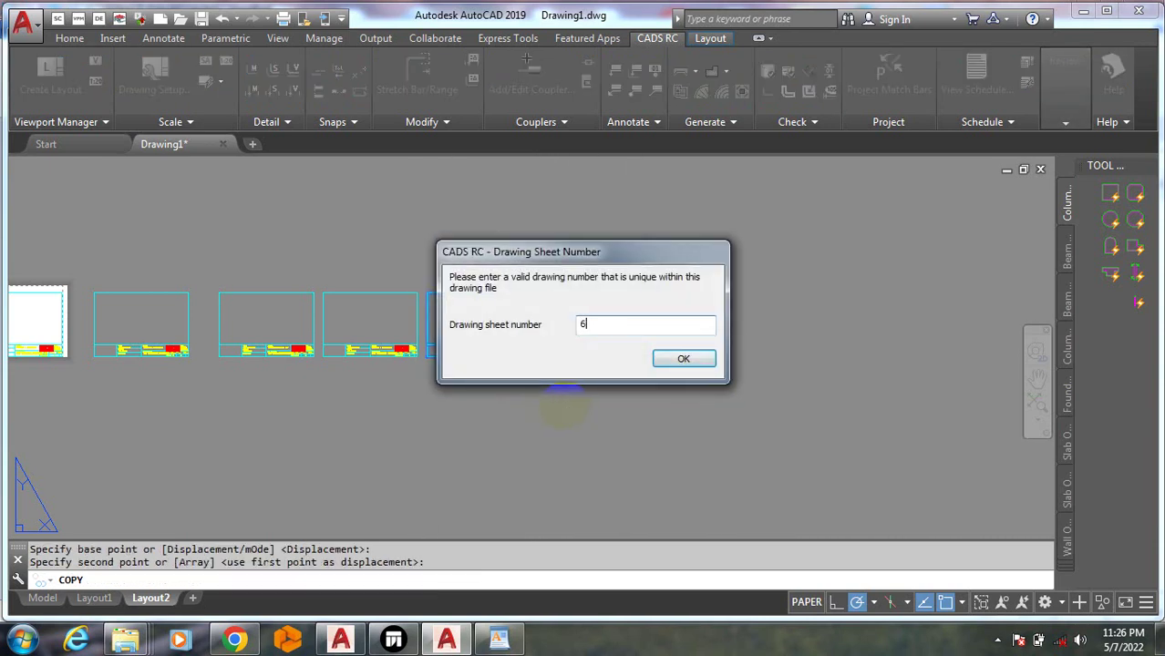
{"action": "left_click", "coordinate": [704, 360]}
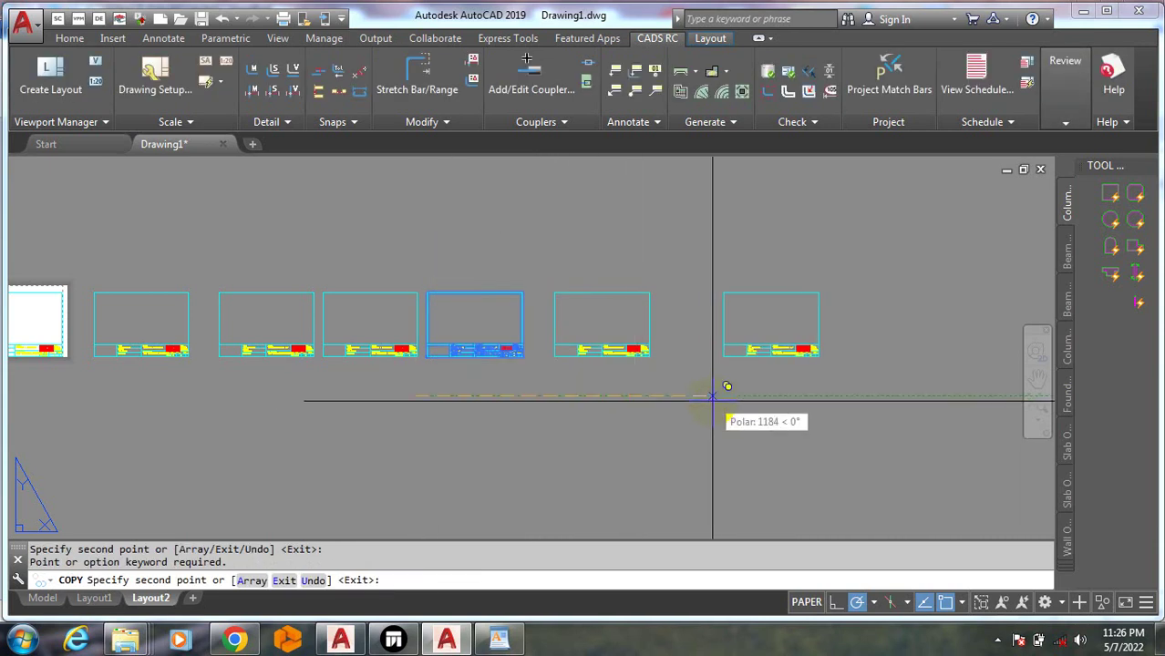
{"action": "left_click", "coordinate": [682, 395]}
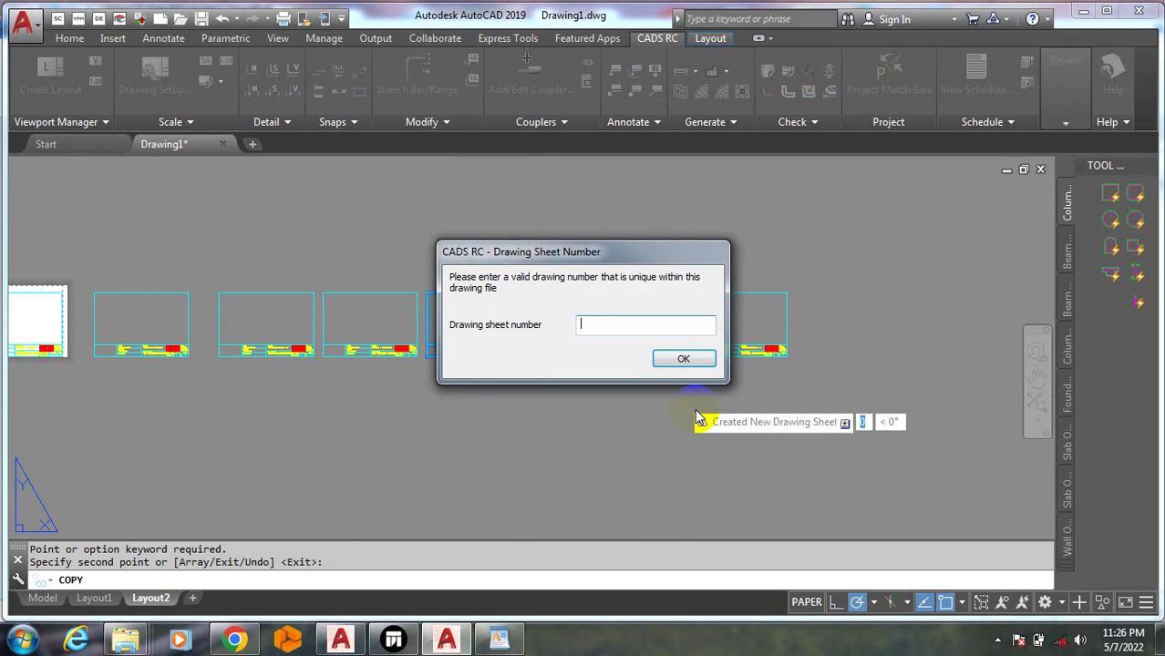
{"action": "type", "text": "7"}
{"action": "left_click", "coordinate": [683, 359]}
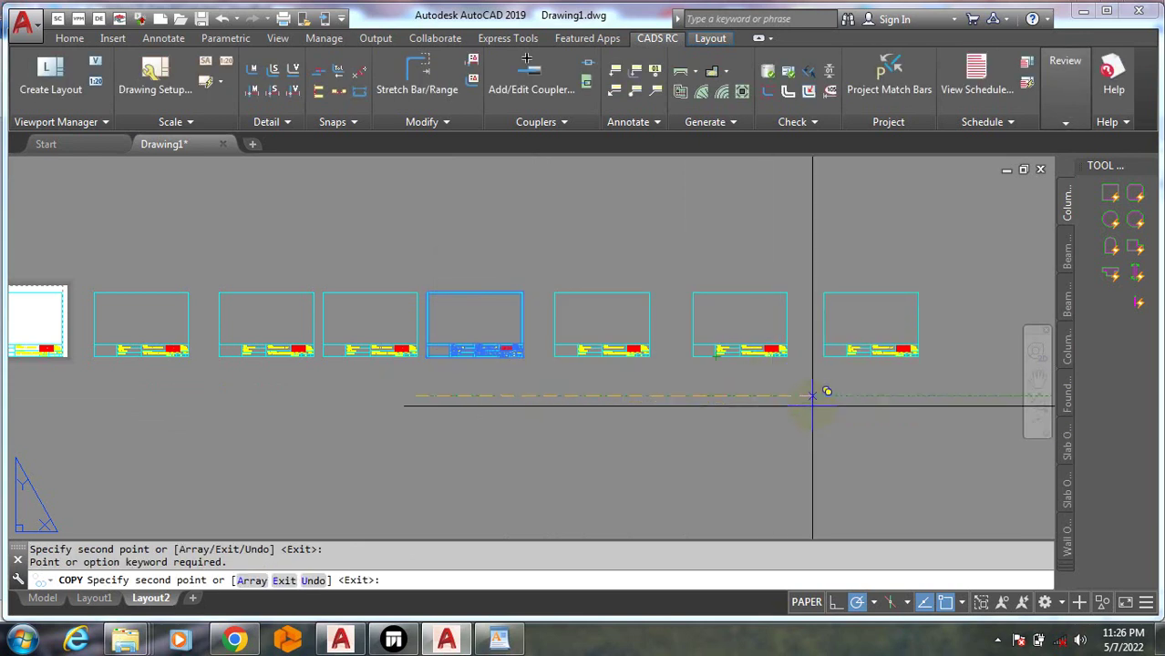
{"action": "left_click", "coordinate": [810, 397]}
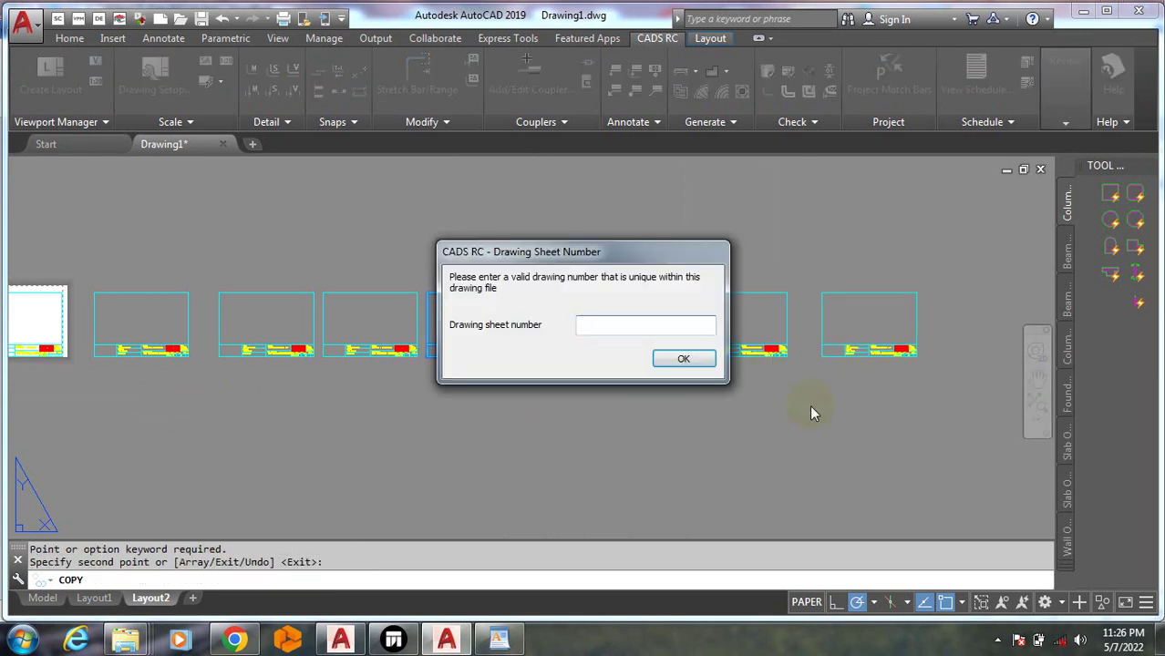
{"action": "type", "text": "8"}
{"action": "left_click", "coordinate": [686, 360]}
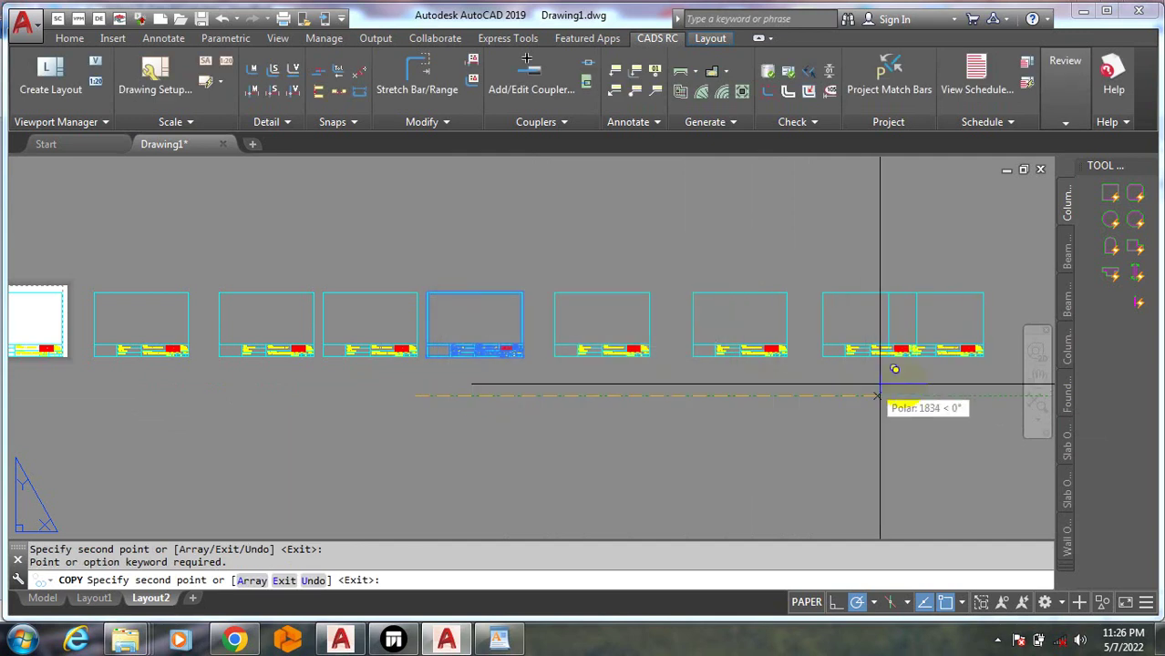
{"action": "left_click", "coordinate": [930, 397]}
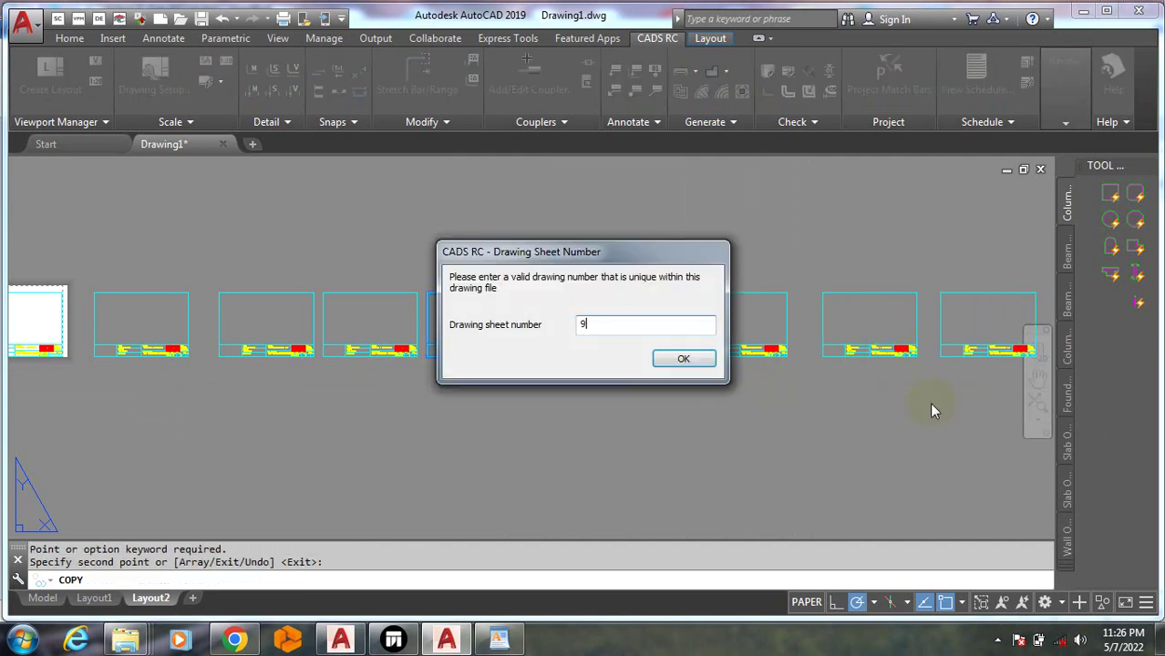
{"action": "left_click", "coordinate": [682, 359]}
{"action": "scroll", "coordinate": [720, 364], "scroll_direction": "down", "scroll_amount": 4}
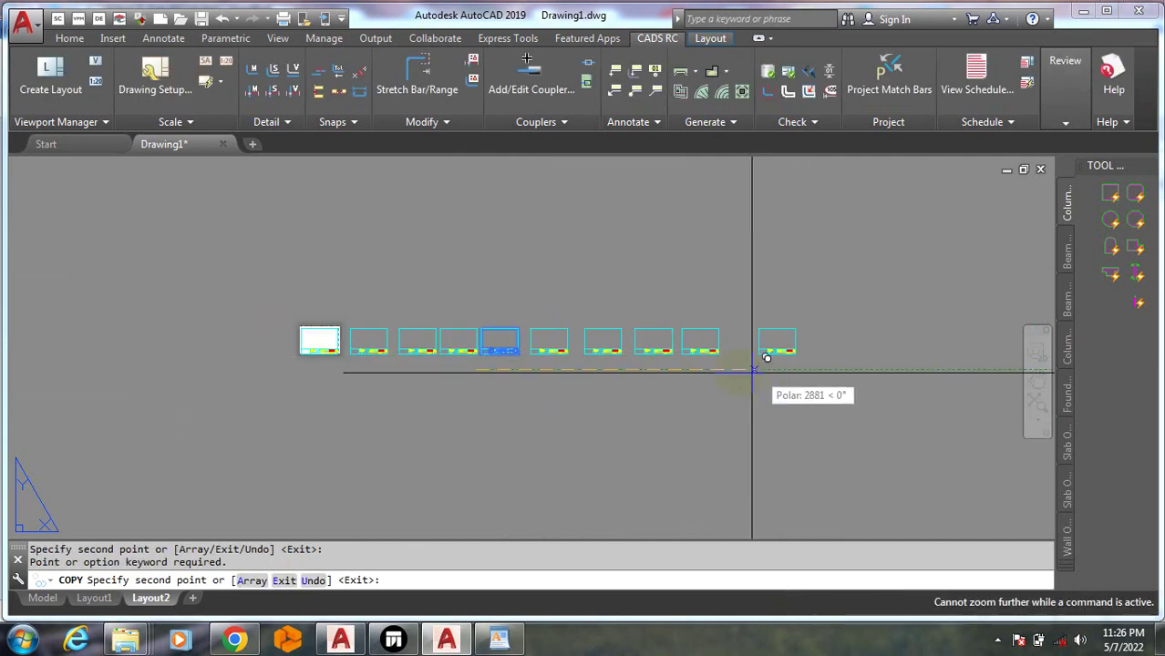
{"action": "left_click", "coordinate": [726, 369]}
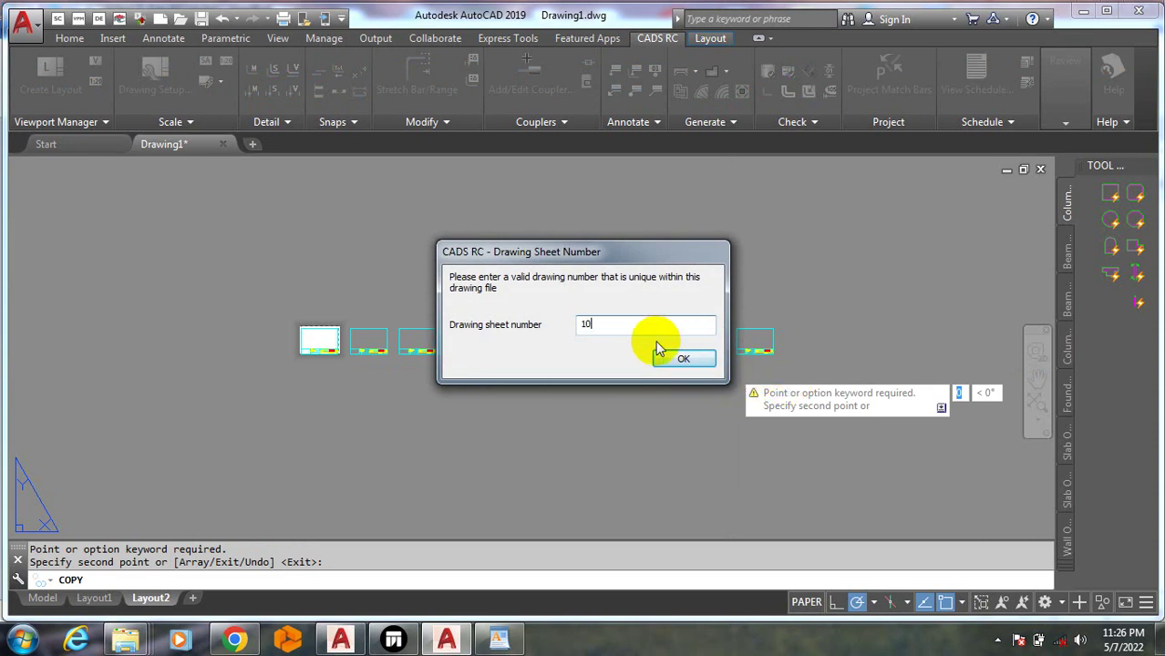
{"action": "left_click", "coordinate": [681, 359]}
{"action": "key", "text": "Escape"}
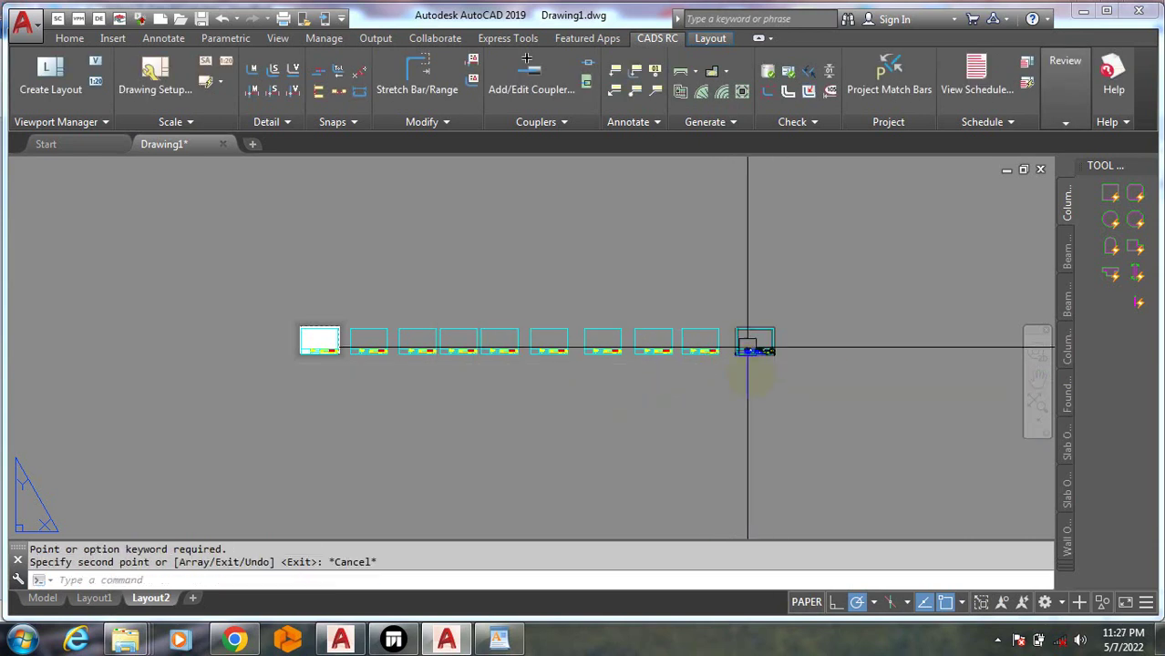
{"action": "scroll", "coordinate": [754, 338], "scroll_direction": "up", "scroll_amount": 8}
Inspect a copied sheet's attributes, zoom across the ten sheets, and open sheet 01's title block
{"action": "double_click", "coordinate": [726, 269]}
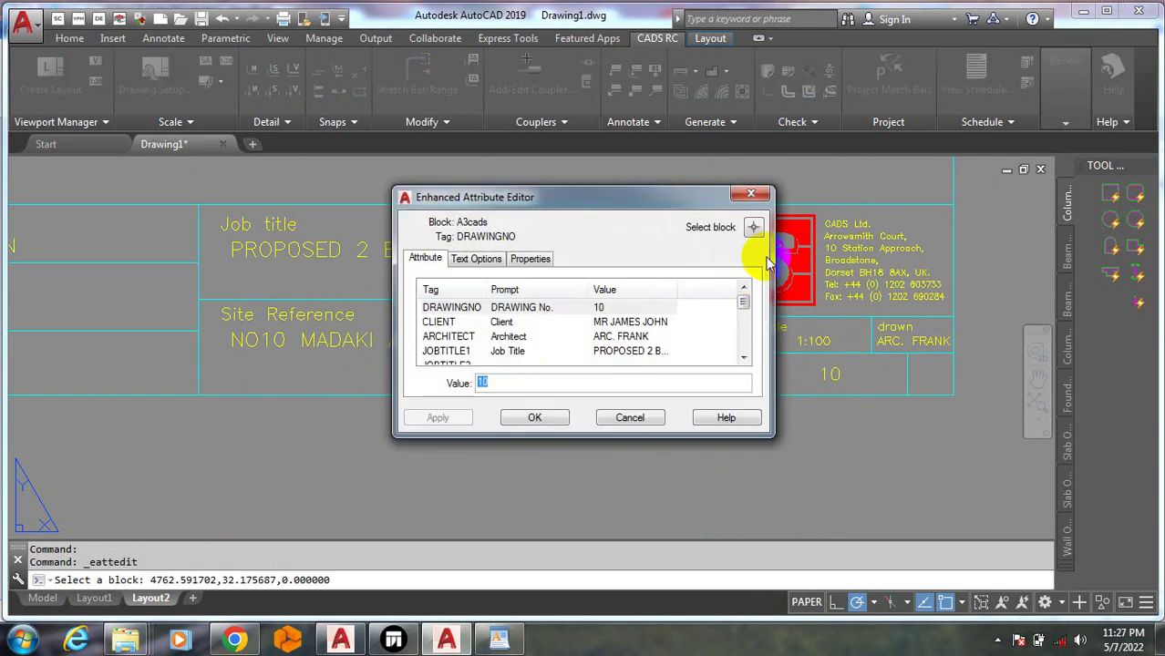
{"action": "left_click", "coordinate": [750, 195]}
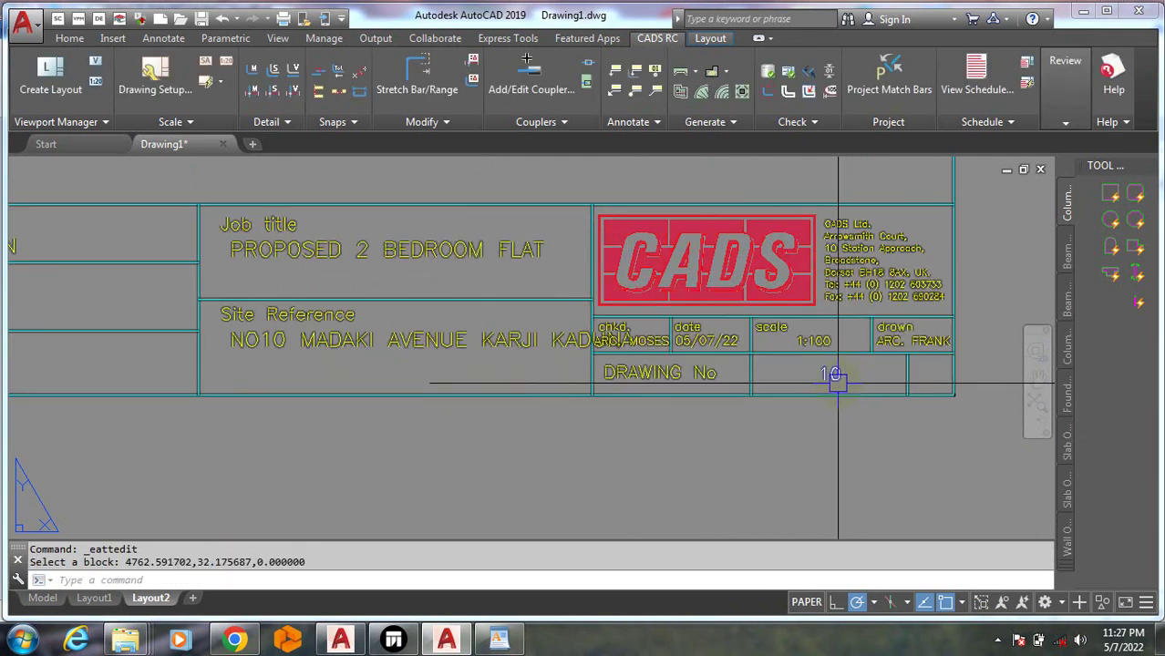
{"action": "scroll", "coordinate": [837, 372], "scroll_direction": "down", "scroll_amount": 5}
{"action": "scroll", "coordinate": [447, 360], "scroll_direction": "up", "scroll_amount": 8}
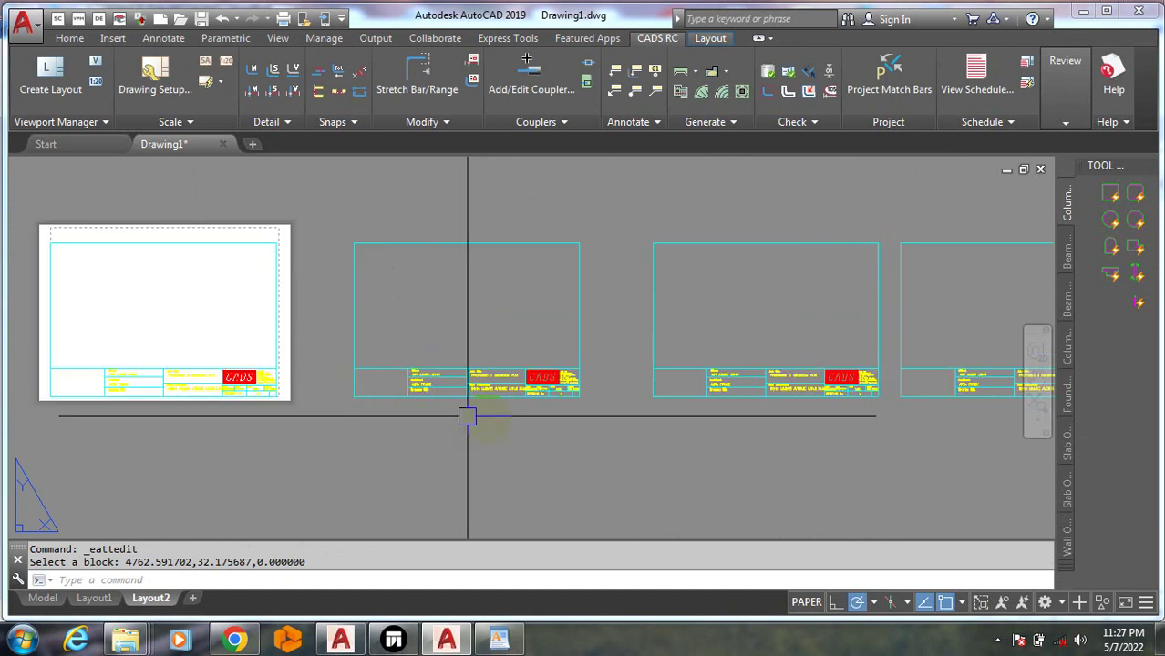
{"action": "scroll", "coordinate": [248, 305], "scroll_direction": "up", "scroll_amount": 2}
{"action": "scroll", "coordinate": [187, 330], "scroll_direction": "down", "scroll_amount": 6}
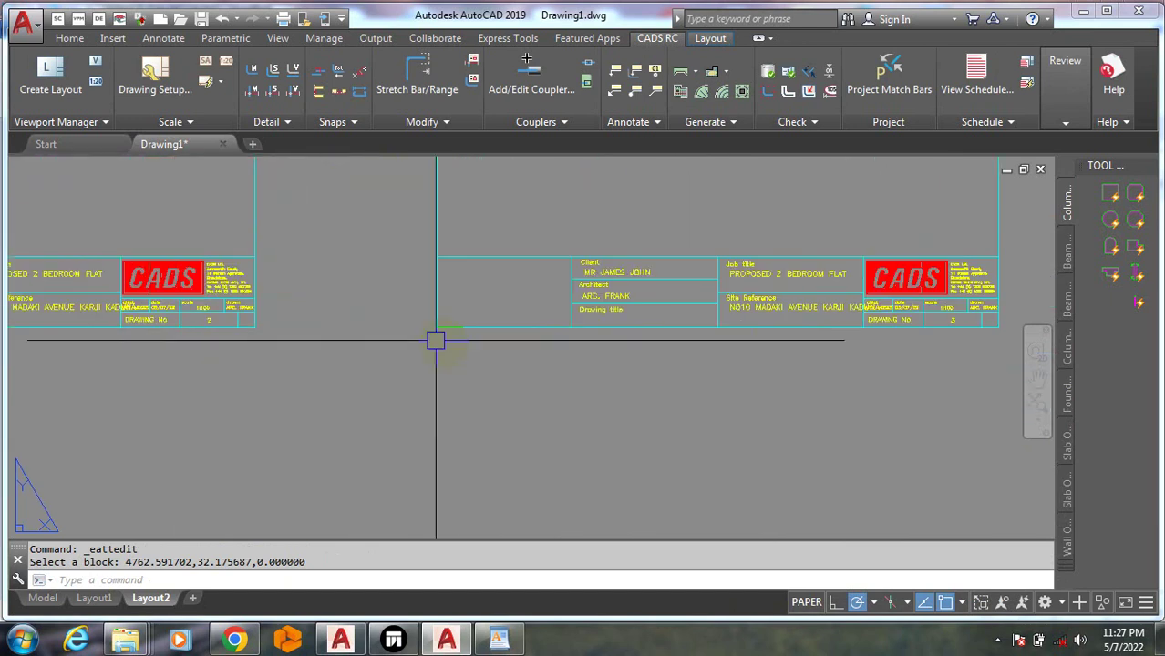
{"action": "scroll", "coordinate": [700, 304], "scroll_direction": "up", "scroll_amount": 4}
{"action": "scroll", "coordinate": [242, 292], "scroll_direction": "down", "scroll_amount": 2}
{"action": "scroll", "coordinate": [197, 288], "scroll_direction": "down", "scroll_amount": 5}
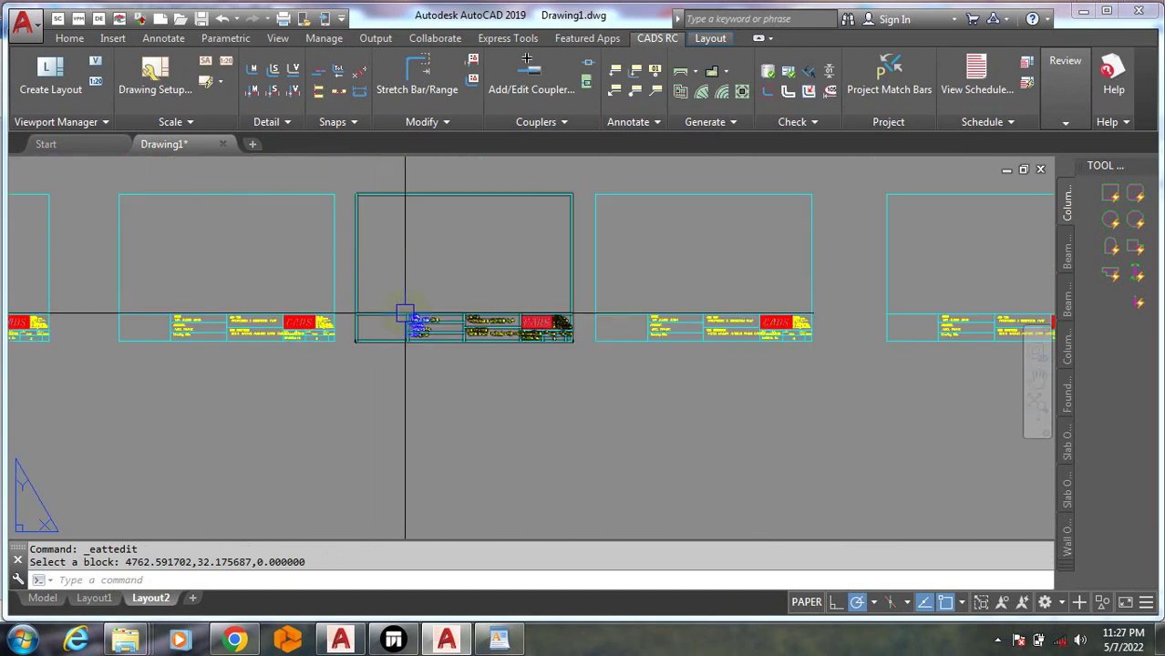
{"action": "scroll", "coordinate": [408, 317], "scroll_direction": "down", "scroll_amount": 2}
{"action": "scroll", "coordinate": [122, 344], "scroll_direction": "up", "scroll_amount": 6}
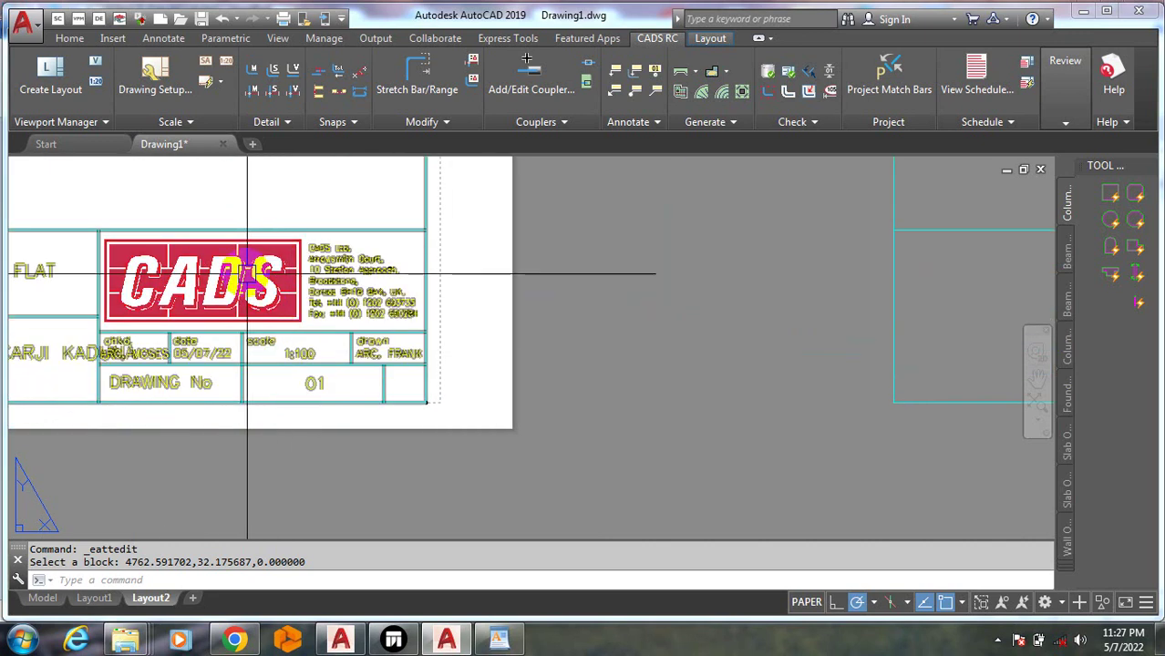
{"action": "left_click", "coordinate": [246, 281]}
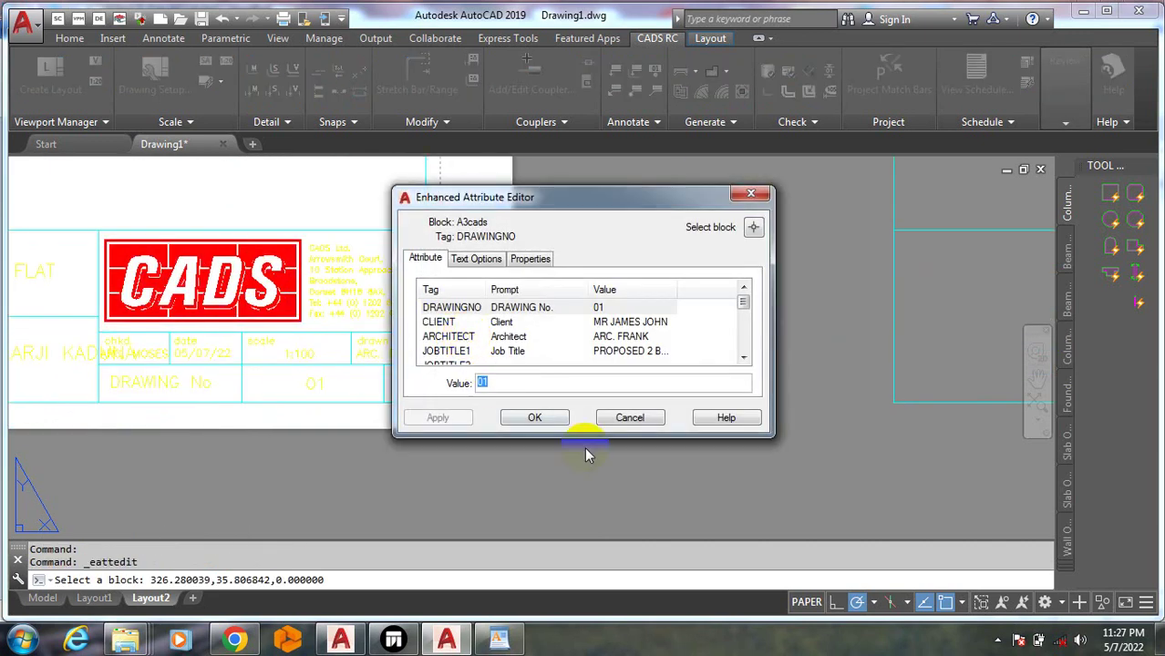
Scroll through the attribute values listed for sheet 01's title block
{"action": "left_click", "coordinate": [744, 357]}
{"action": "left_click", "coordinate": [744, 358]}
{"action": "left_click", "coordinate": [744, 357]}
{"action": "left_click", "coordinate": [744, 357]}
{"action": "left_click", "coordinate": [744, 357]}
{"action": "left_click", "coordinate": [743, 357]}
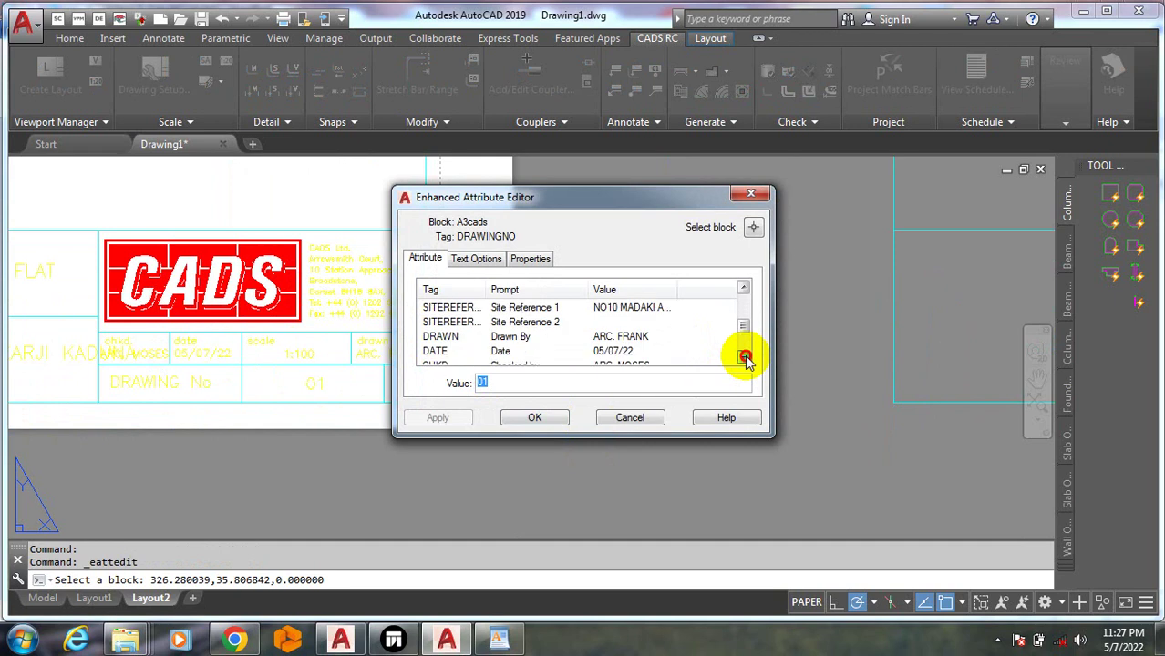
{"action": "left_click", "coordinate": [744, 358]}
{"action": "left_click", "coordinate": [743, 357]}
{"action": "left_click", "coordinate": [744, 358]}
{"action": "left_click", "coordinate": [743, 357]}
{"action": "left_click", "coordinate": [744, 289]}
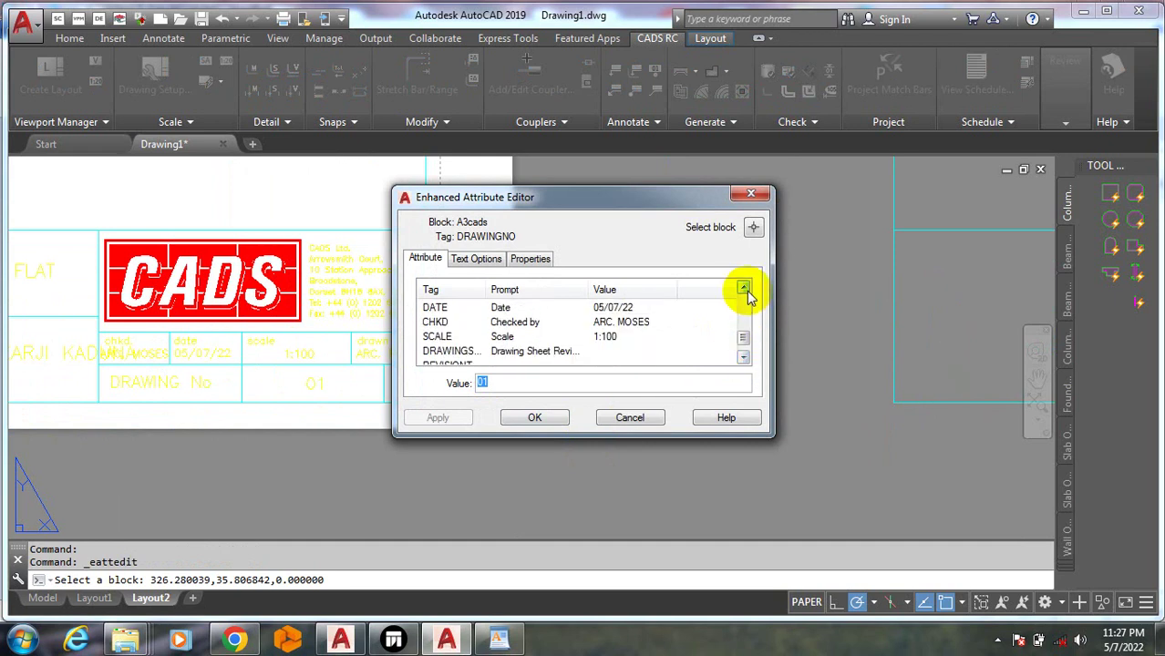
{"action": "left_click", "coordinate": [744, 289]}
{"action": "left_click", "coordinate": [744, 289]}
{"action": "left_click", "coordinate": [744, 290]}
{"action": "left_click", "coordinate": [743, 290]}
{"action": "left_click", "coordinate": [744, 290]}
{"action": "left_click", "coordinate": [744, 290]}
{"action": "left_click", "coordinate": [744, 290]}
{"action": "left_click", "coordinate": [744, 290]}
{"action": "left_click", "coordinate": [743, 290]}
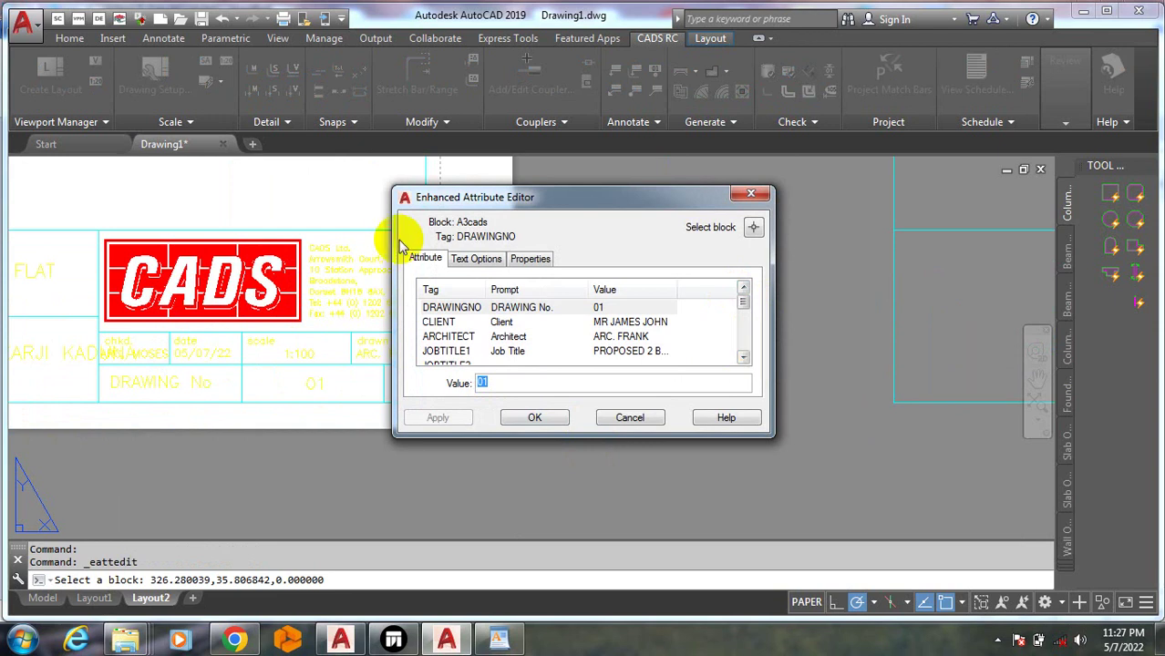
Check the DRAWINGNO text options: Middle justification and the available text styles
{"action": "left_click", "coordinate": [476, 259]}
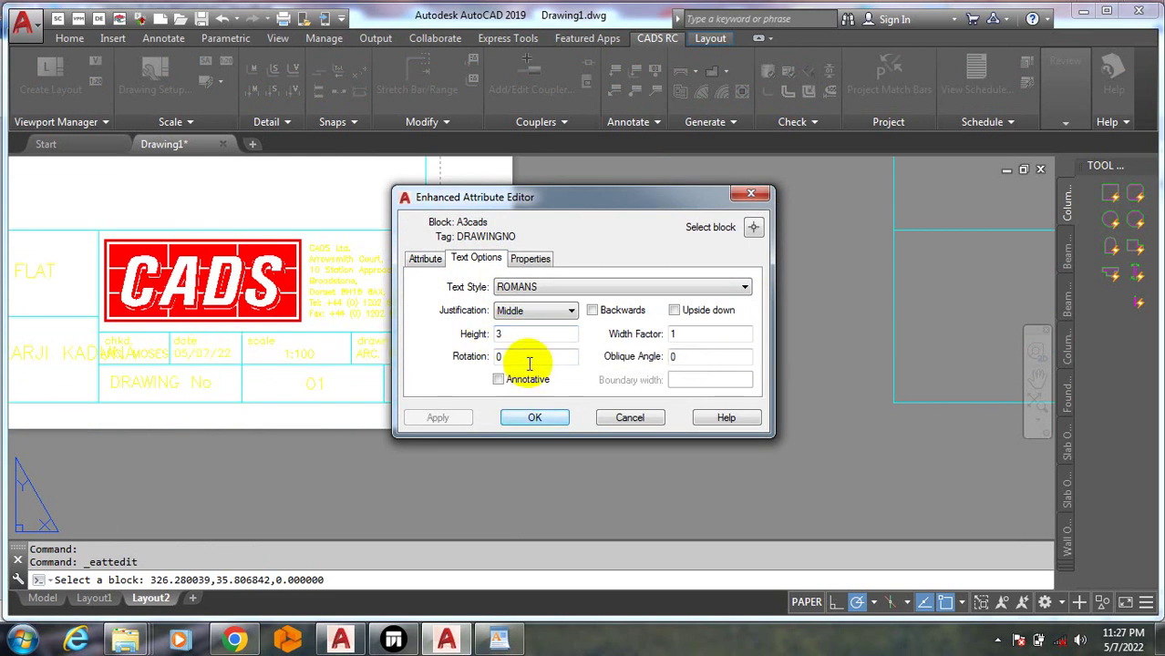
{"action": "left_click", "coordinate": [561, 314]}
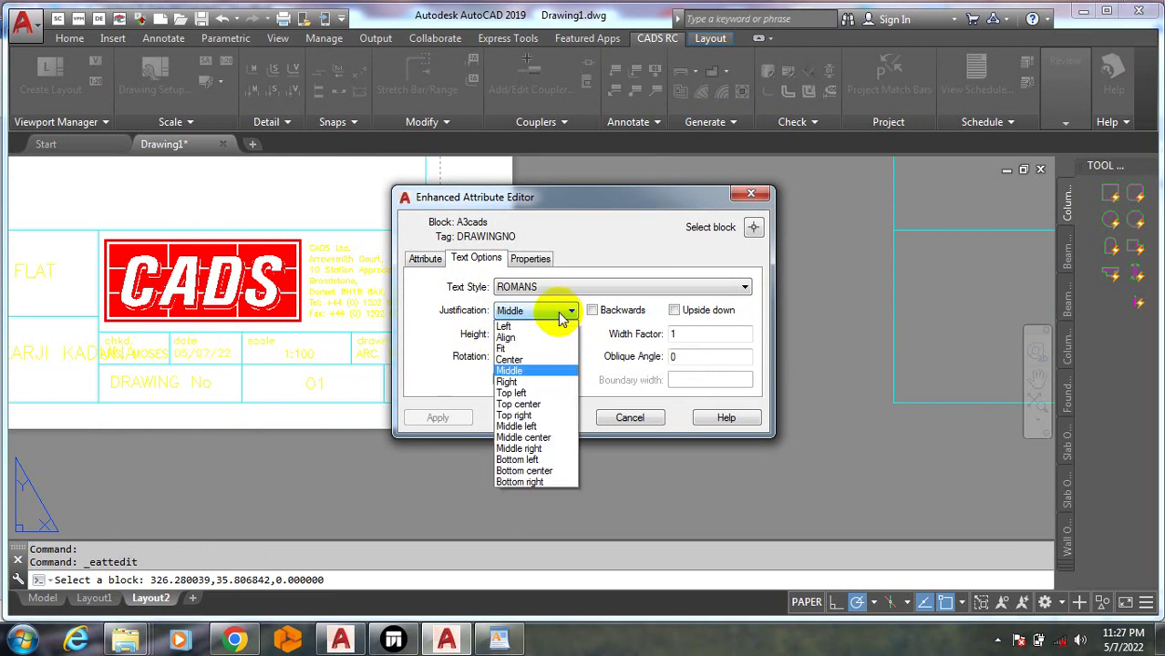
{"action": "left_click", "coordinate": [561, 315]}
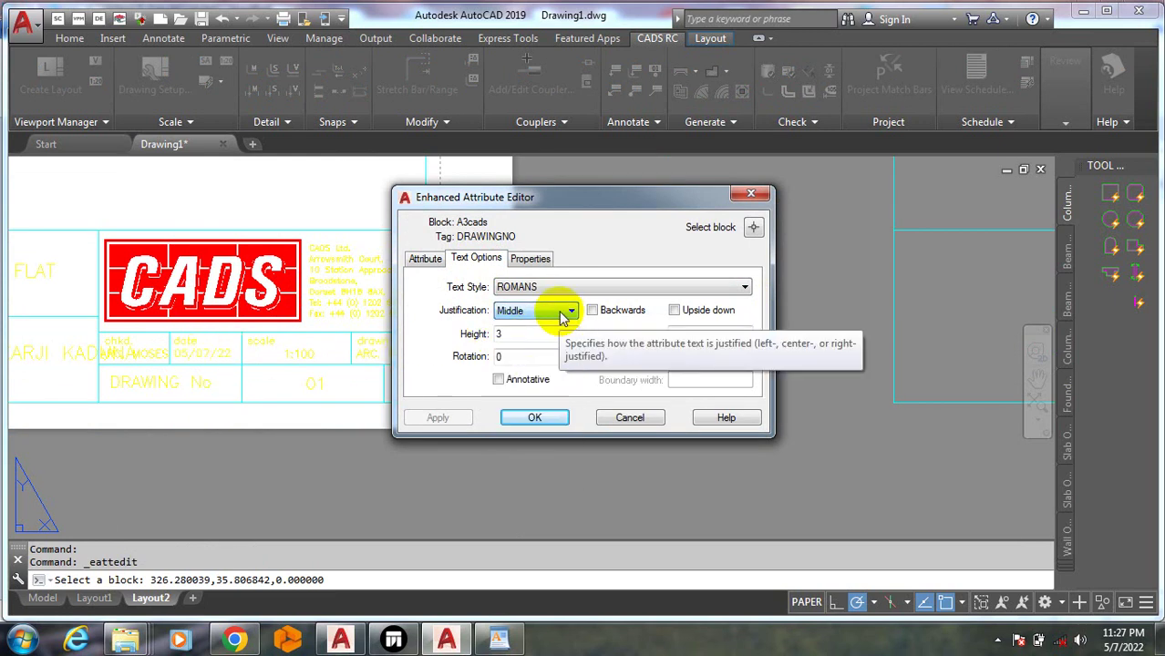
{"action": "left_click", "coordinate": [712, 293]}
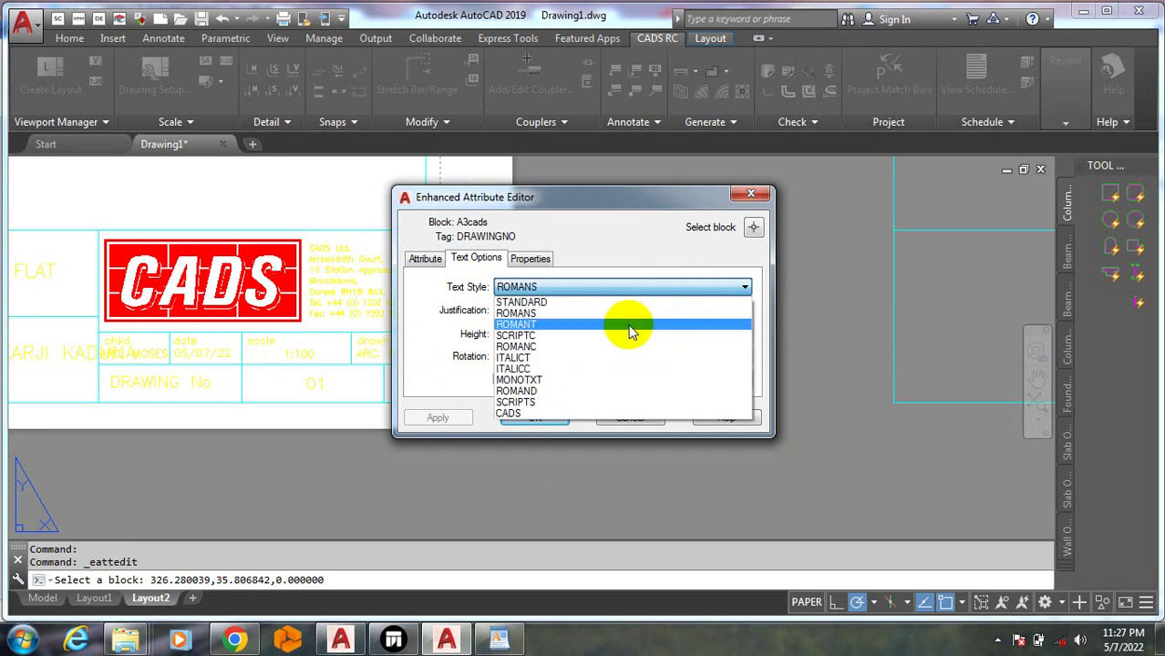
Set the DRAWINGNO attribute colour to Blue, keeping ROMANS style and ByLayer linetype
{"action": "left_click", "coordinate": [591, 290]}
{"action": "left_click", "coordinate": [531, 259]}
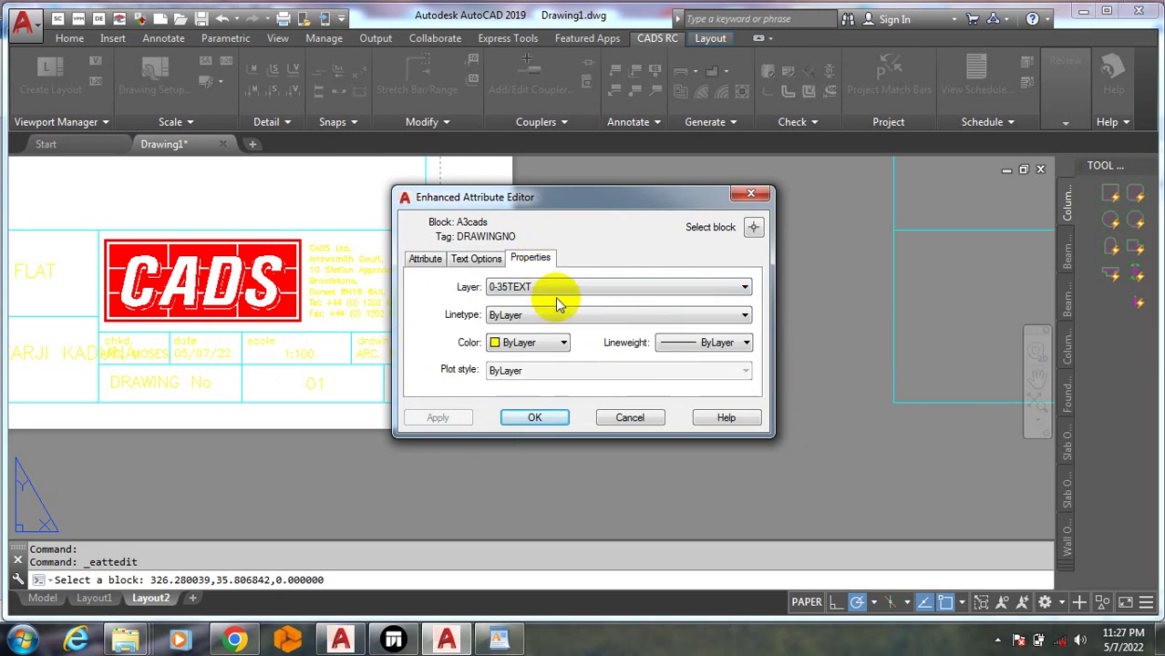
{"action": "left_click", "coordinate": [547, 350]}
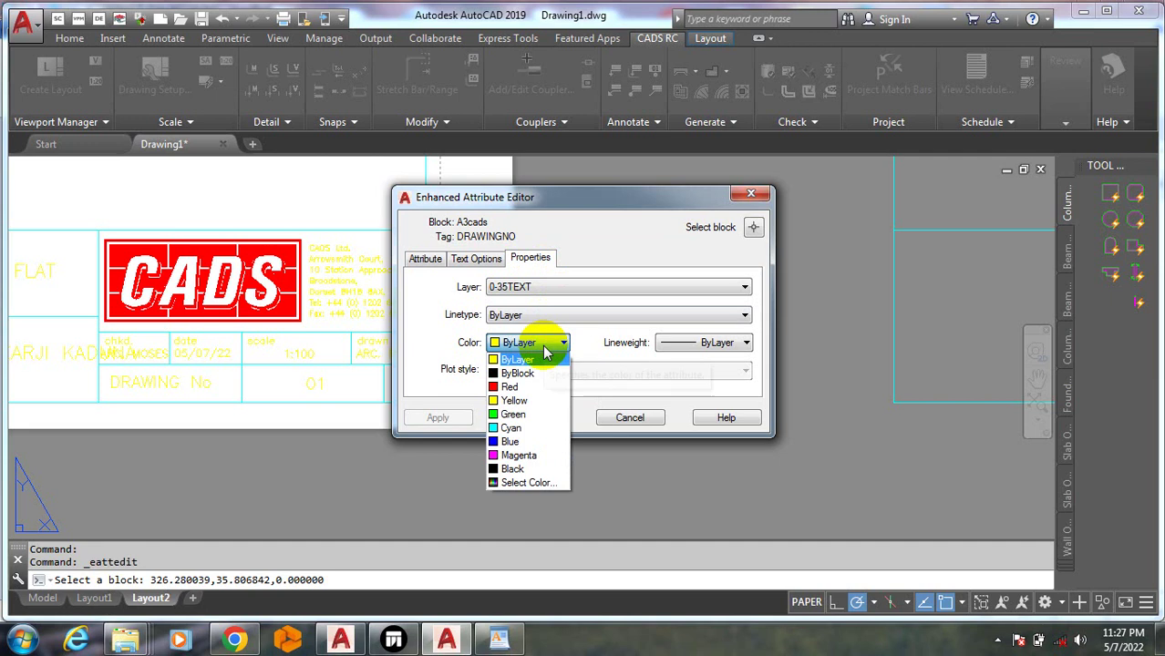
{"action": "left_click", "coordinate": [506, 446]}
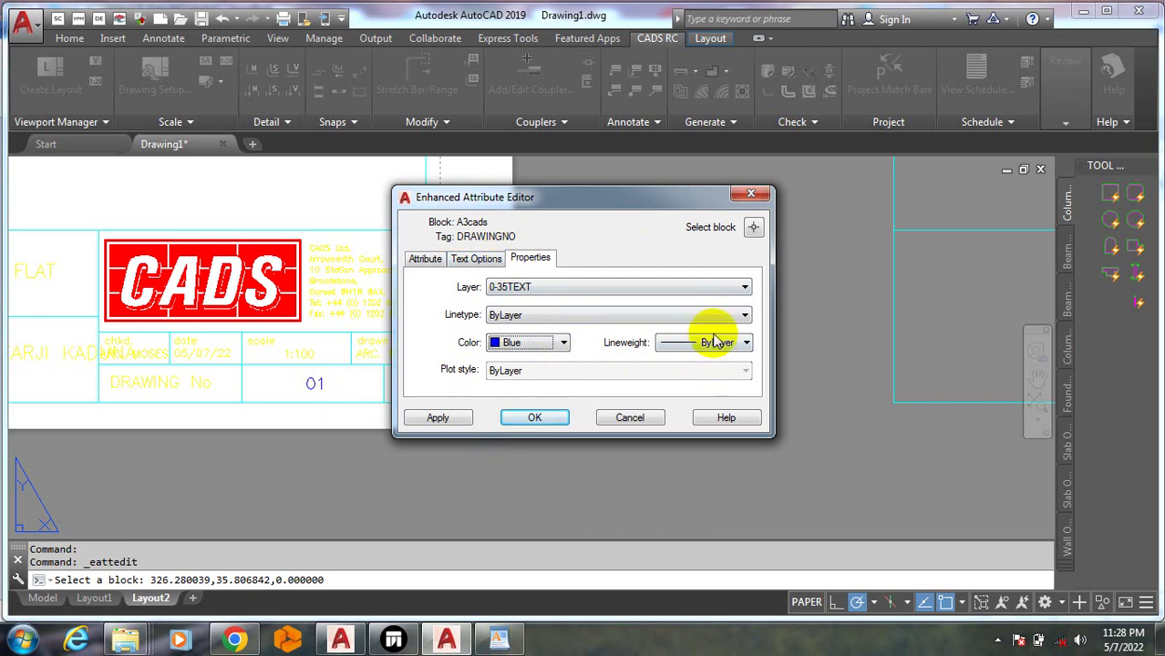
{"action": "left_click", "coordinate": [715, 319]}
{"action": "left_click", "coordinate": [707, 317]}
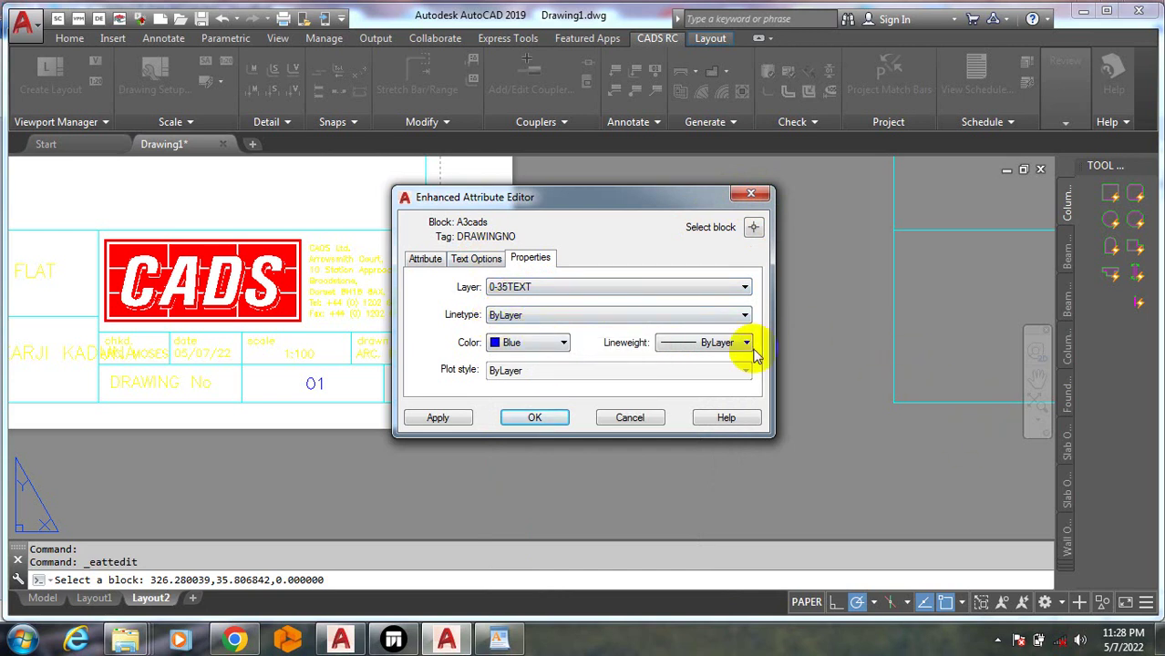
{"action": "left_click", "coordinate": [476, 262]}
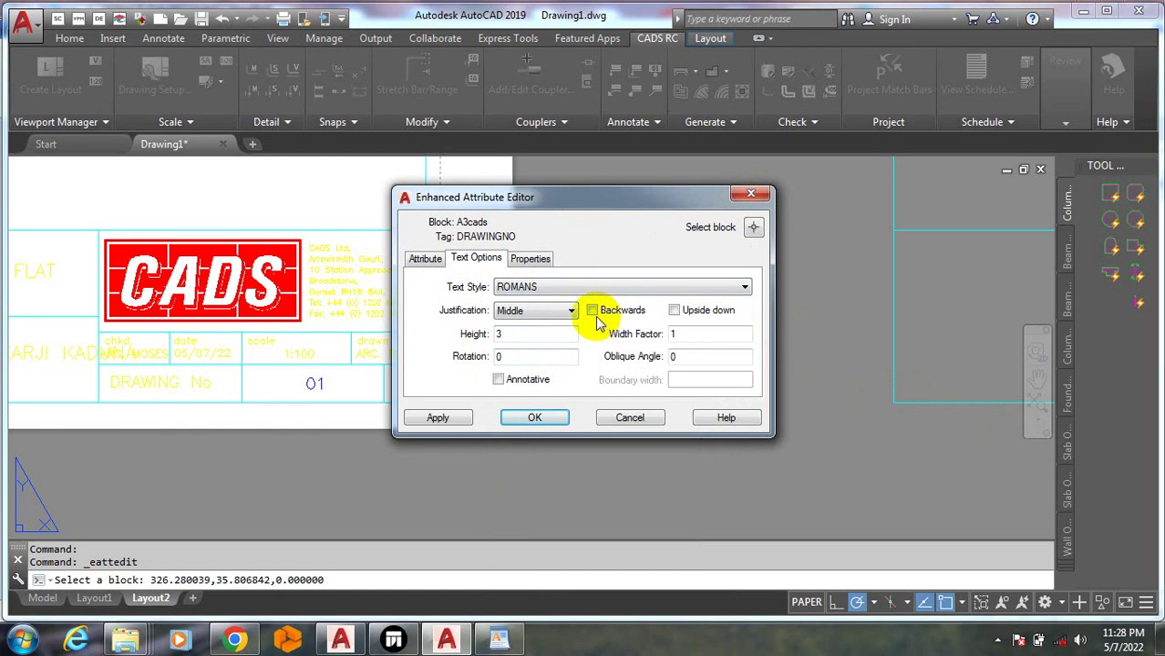
{"action": "left_click", "coordinate": [426, 258]}
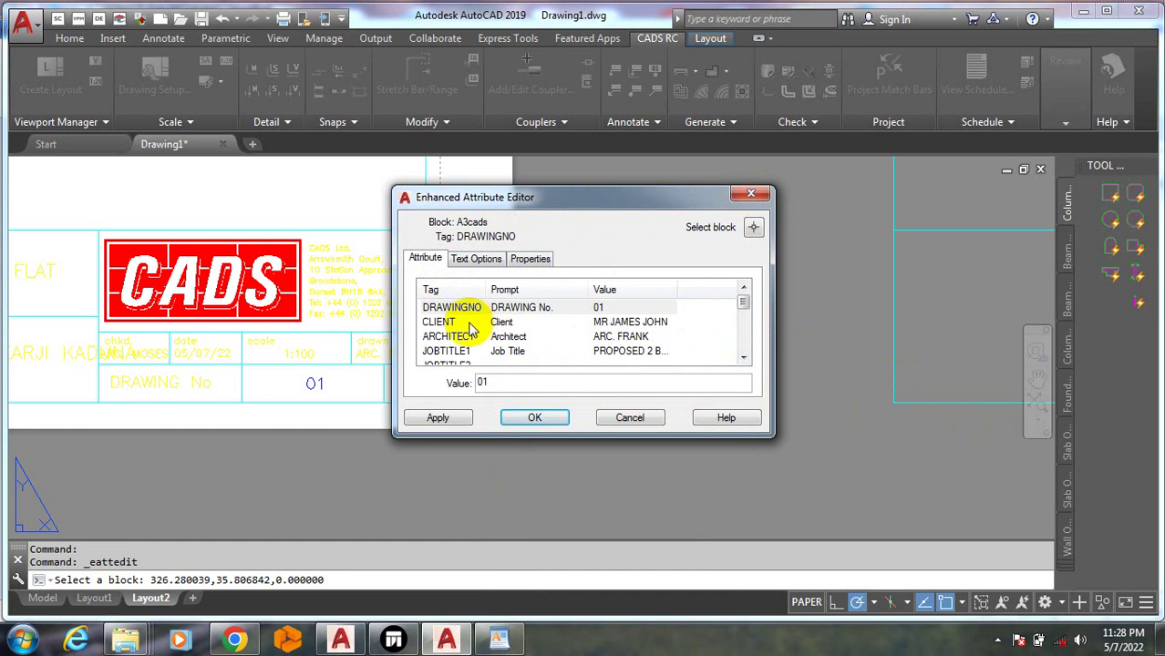
Make the CLIENT attribute Blue as well and apply the changes
{"action": "left_click", "coordinate": [441, 323]}
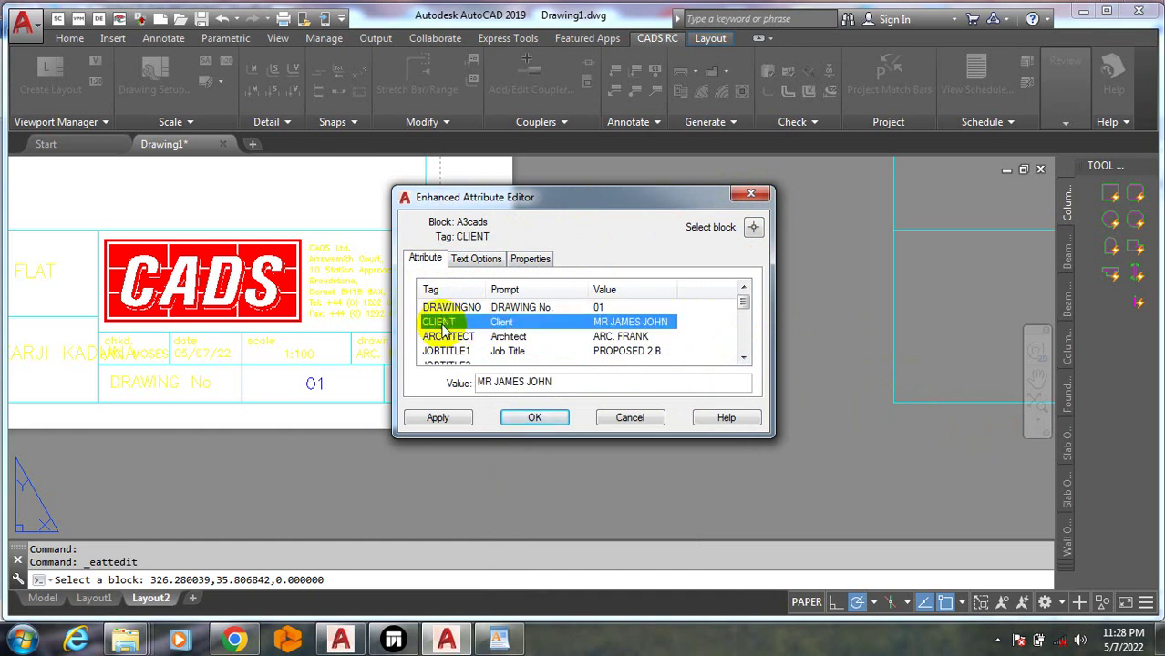
{"action": "left_click", "coordinate": [476, 259]}
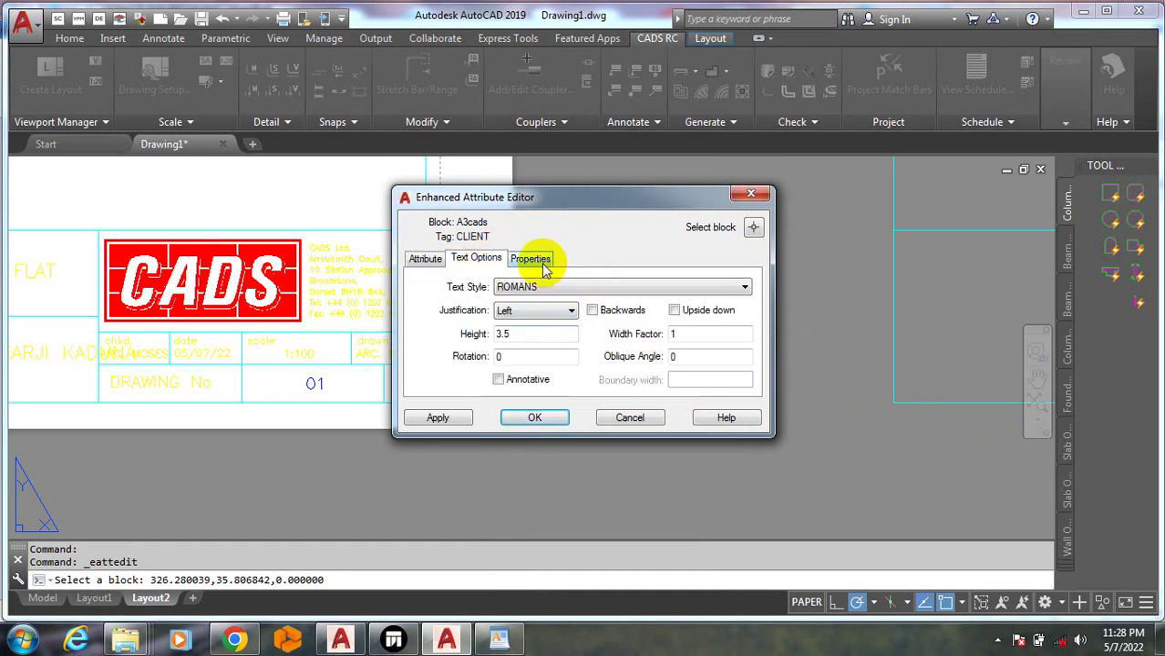
{"action": "left_click", "coordinate": [530, 258]}
{"action": "left_click", "coordinate": [536, 355]}
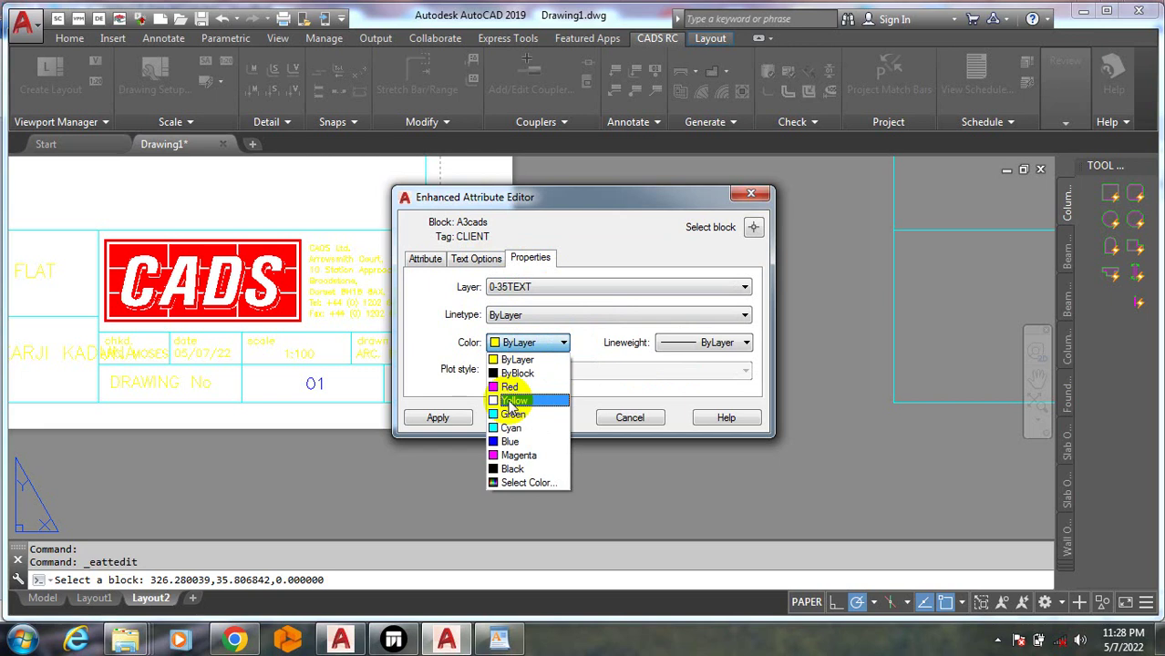
{"action": "left_click", "coordinate": [502, 440]}
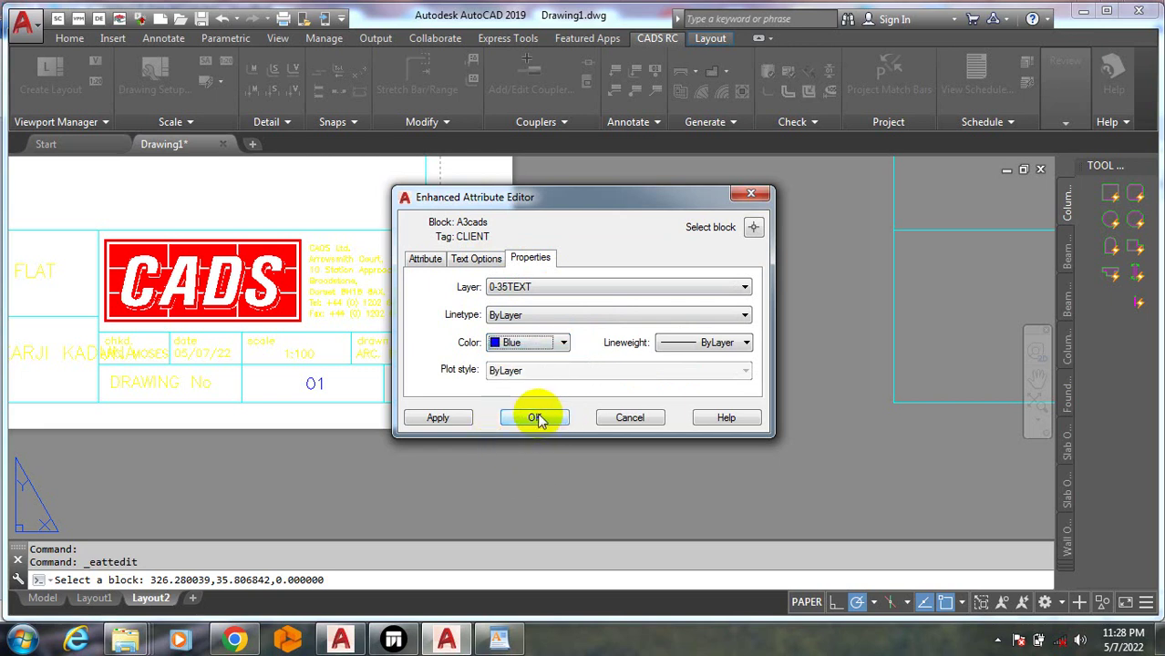
{"action": "left_click", "coordinate": [540, 420]}
{"action": "scroll", "coordinate": [501, 319], "scroll_direction": "down", "scroll_amount": 6}
{"action": "scroll", "coordinate": [224, 270], "scroll_direction": "up", "scroll_amount": 2}
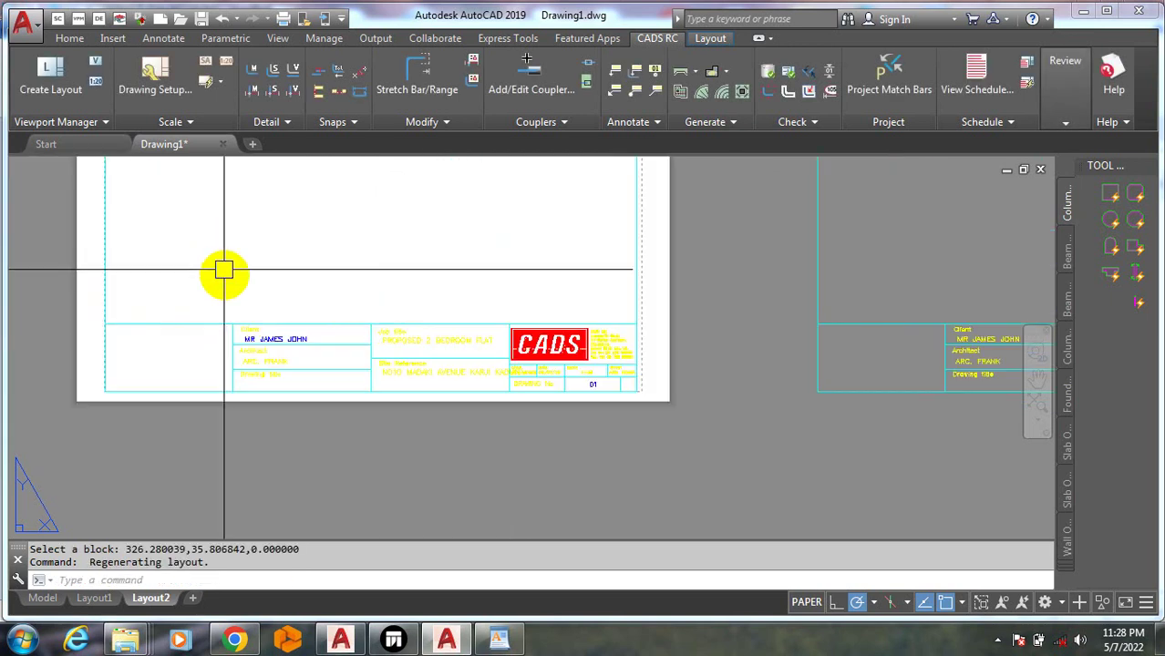
{"action": "scroll", "coordinate": [219, 314], "scroll_direction": "up", "scroll_amount": 3}
{"action": "scroll", "coordinate": [307, 346], "scroll_direction": "up", "scroll_amount": 2}
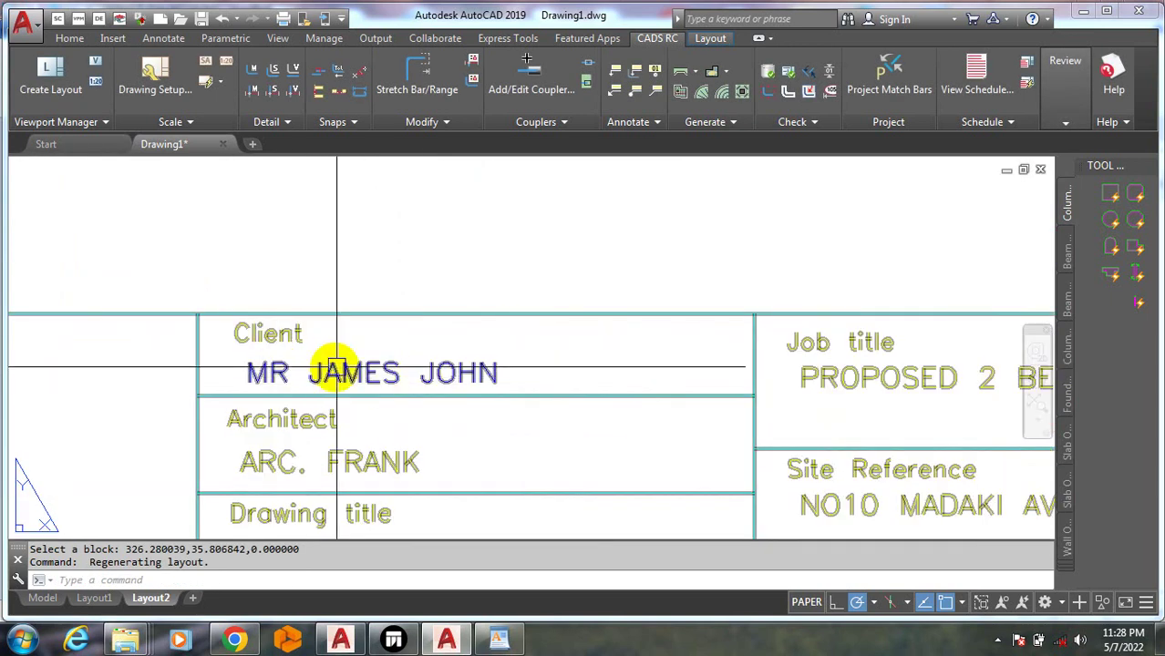
{"action": "scroll", "coordinate": [407, 397], "scroll_direction": "down", "scroll_amount": 5}
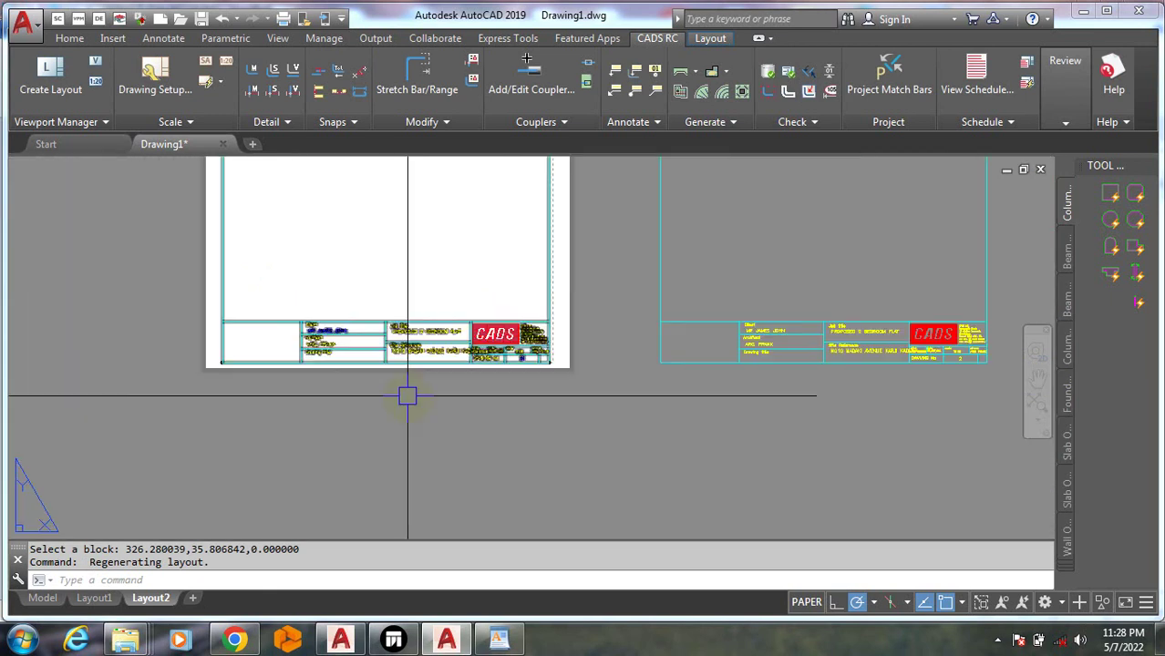
{"action": "scroll", "coordinate": [499, 339], "scroll_direction": "up", "scroll_amount": 2}
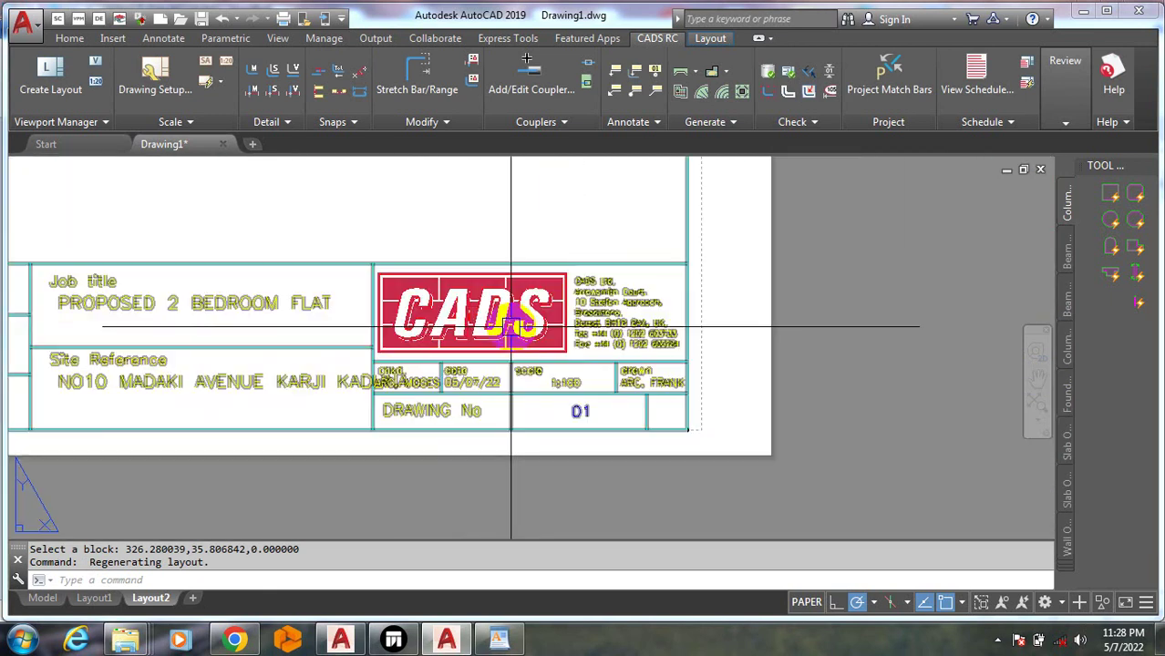
{"action": "left_click", "coordinate": [517, 321]}
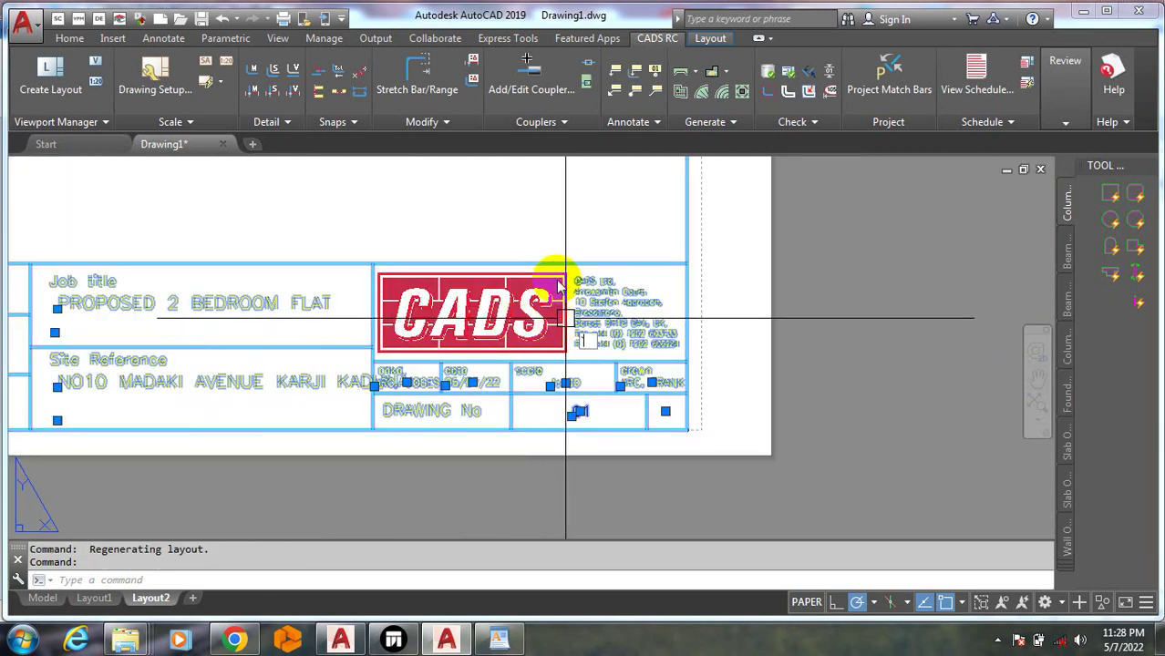
{"action": "key", "text": "Escape"}
{"action": "scroll", "coordinate": [561, 269], "scroll_direction": "up", "scroll_amount": 3}
{"action": "scroll", "coordinate": [577, 255], "scroll_direction": "up", "scroll_amount": 2}
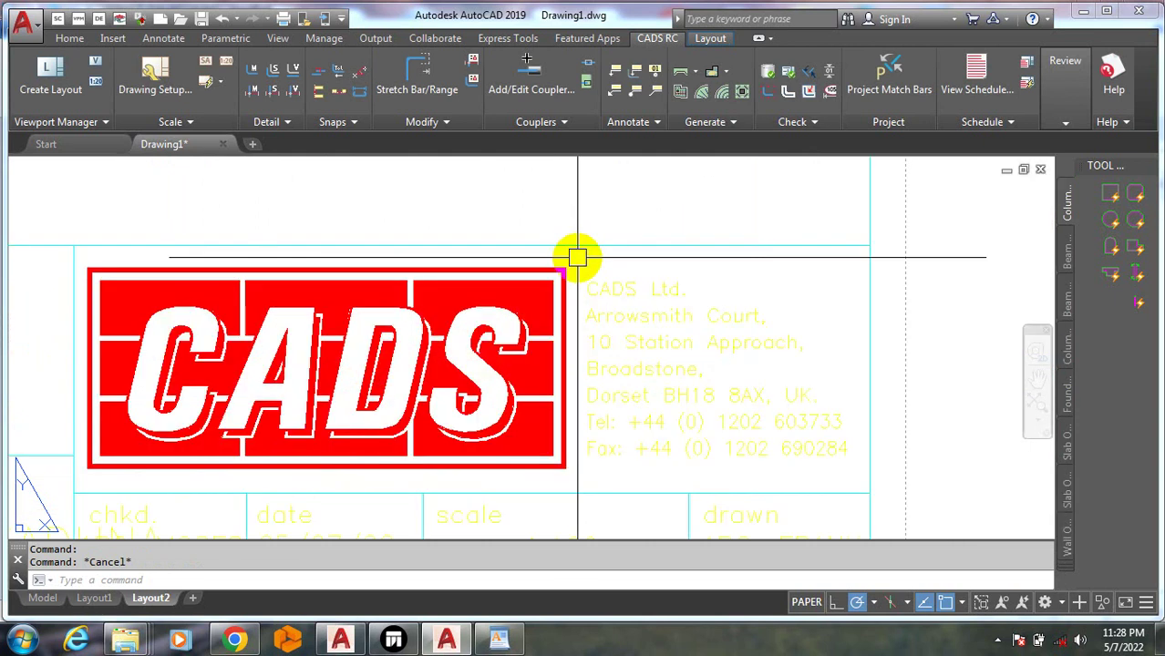
{"action": "left_click", "coordinate": [565, 266]}
{"action": "scroll", "coordinate": [451, 330], "scroll_direction": "down", "scroll_amount": 4}
{"action": "scroll", "coordinate": [447, 330], "scroll_direction": "down", "scroll_amount": 4}
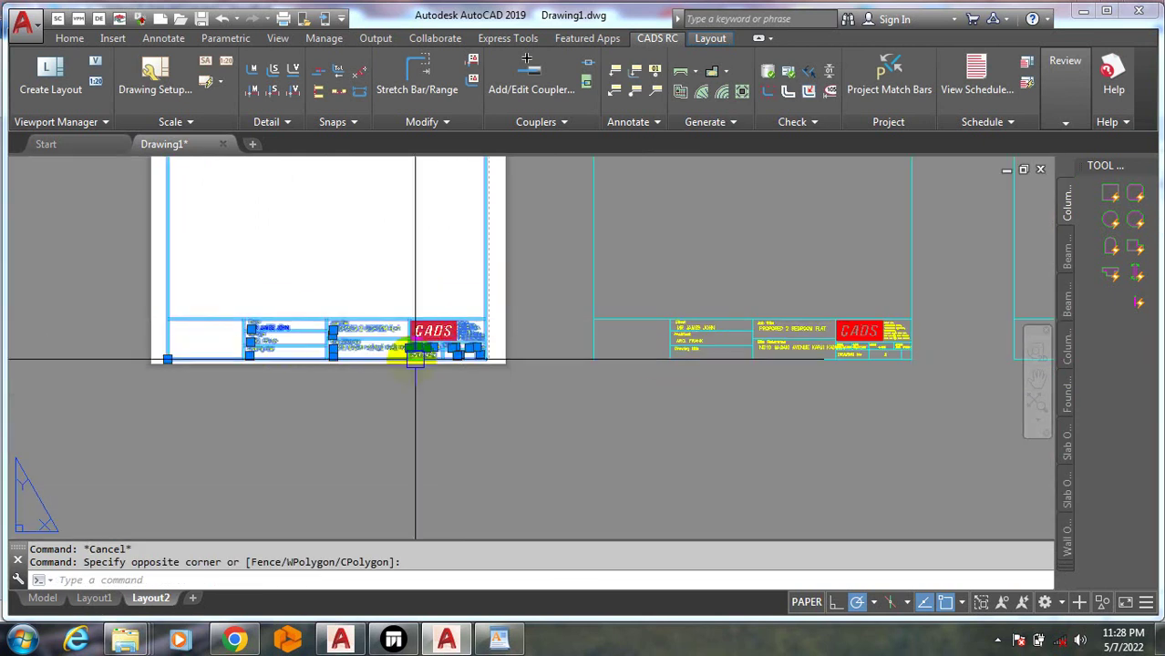
{"action": "key", "text": "Escape"}
{"action": "scroll", "coordinate": [424, 371], "scroll_direction": "down", "scroll_amount": 4}
{"action": "scroll", "coordinate": [402, 369], "scroll_direction": "up", "scroll_amount": 2}
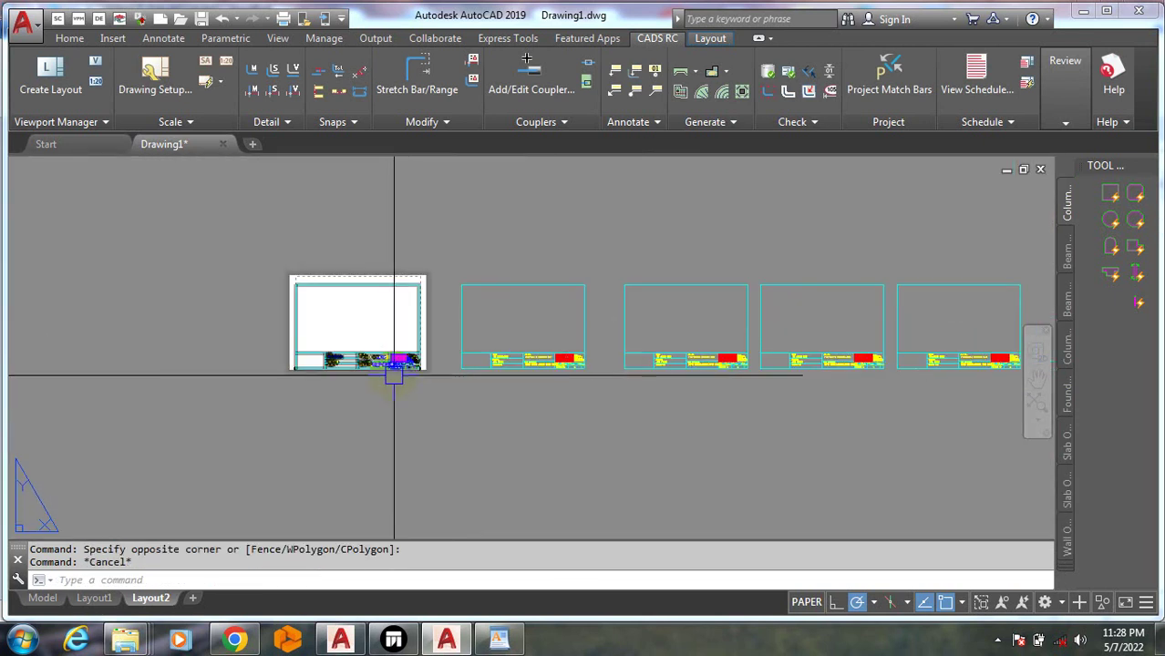
{"action": "double_click", "coordinate": [528, 367]}
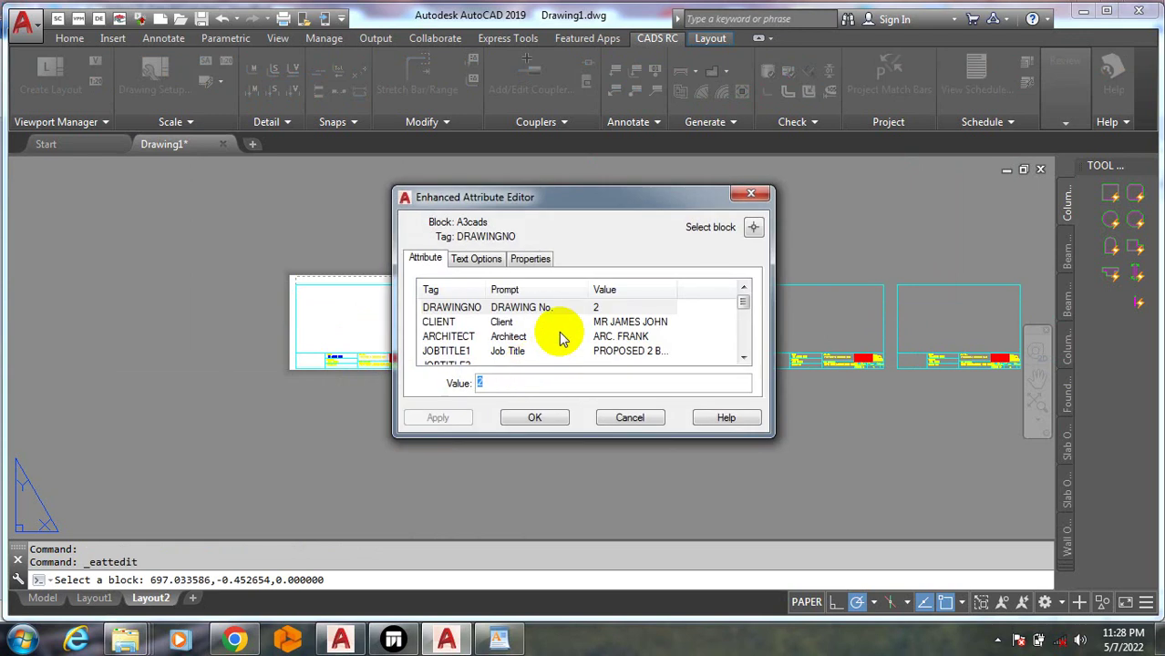
{"action": "left_click", "coordinate": [483, 259]}
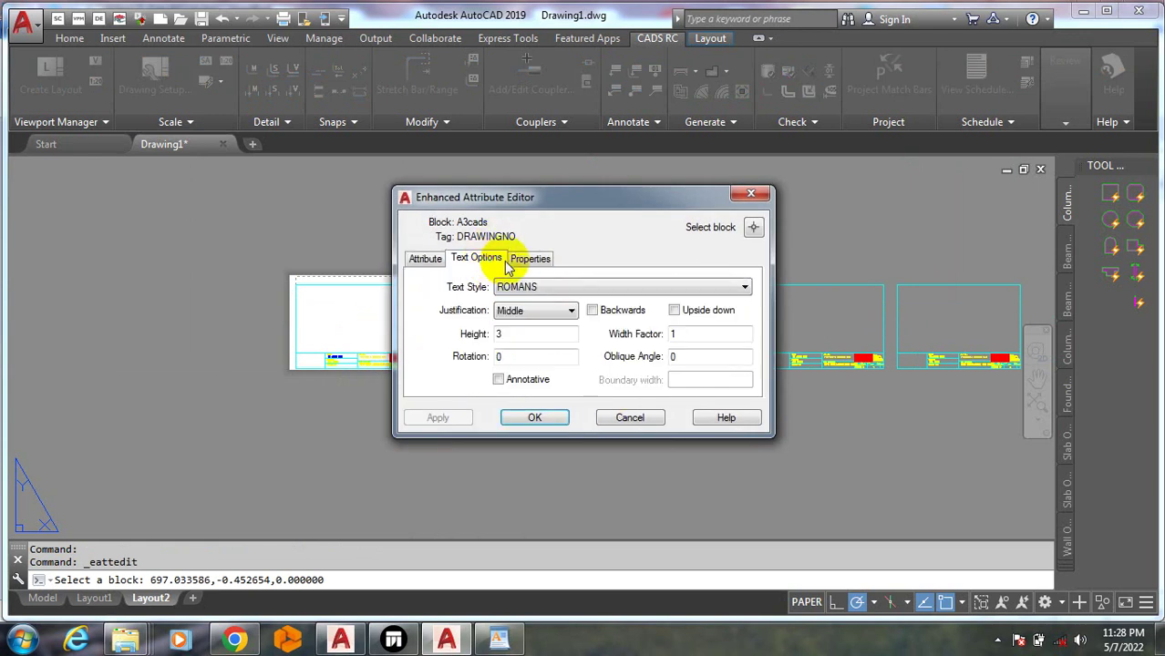
{"action": "left_click", "coordinate": [527, 259]}
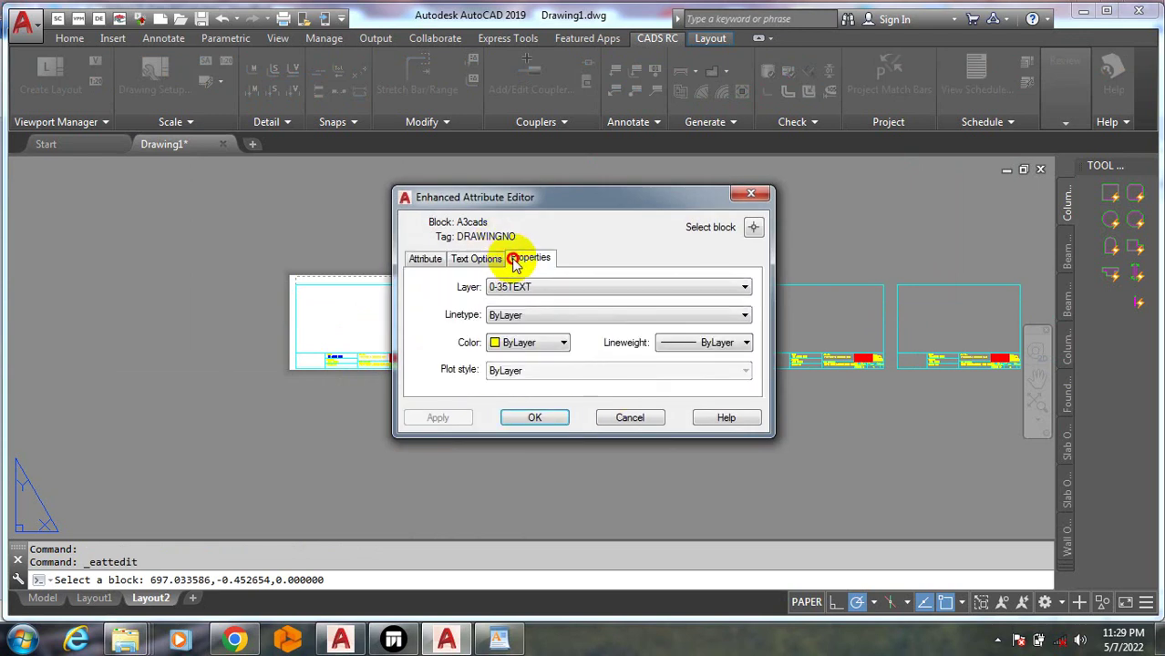
{"action": "left_click", "coordinate": [761, 194]}
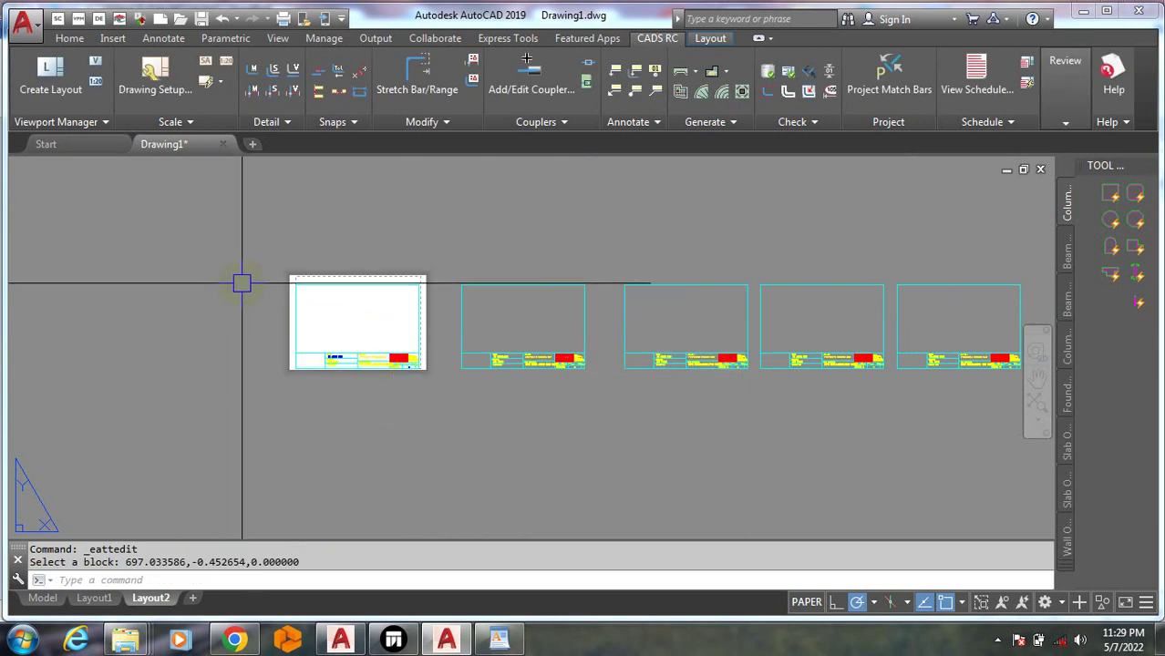
{"action": "scroll", "coordinate": [245, 280], "scroll_direction": "down", "scroll_amount": 3}
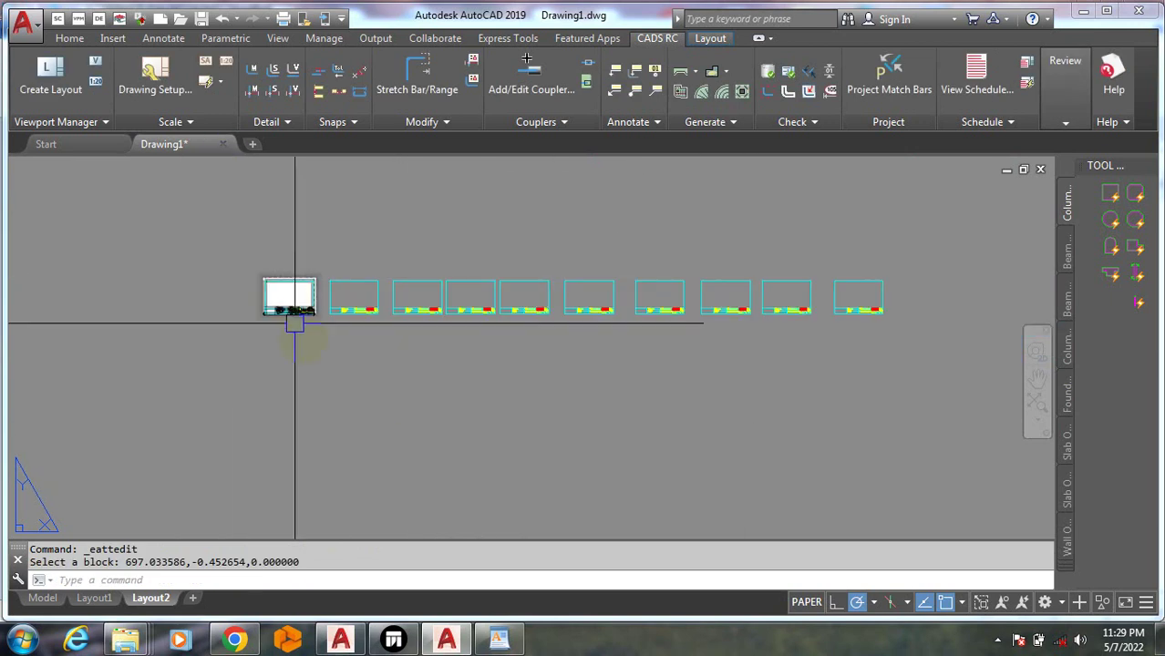
Create a new CADS RC layout on an A3 sheet
{"action": "left_click", "coordinate": [50, 73]}
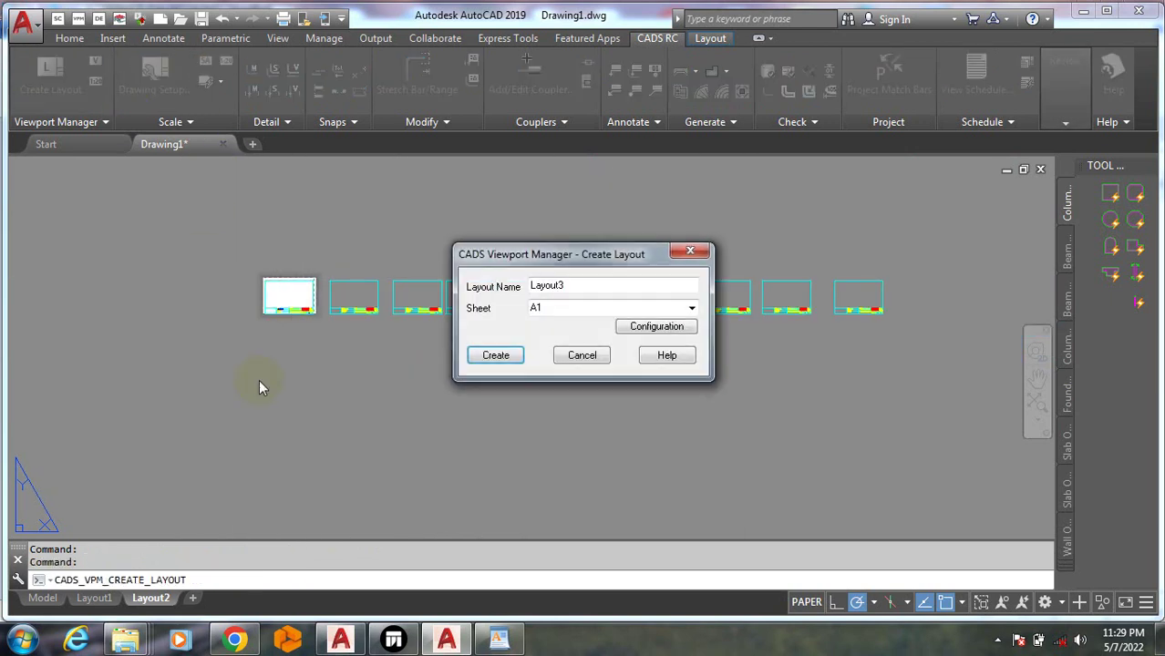
{"action": "left_click", "coordinate": [692, 311]}
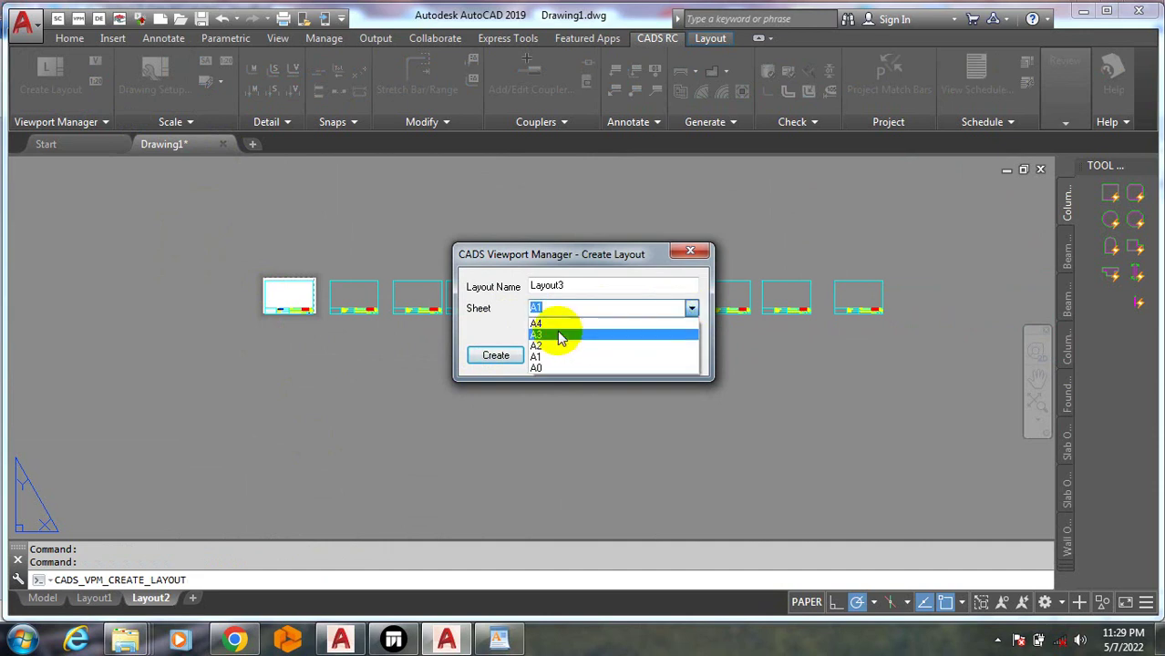
{"action": "left_click", "coordinate": [558, 331]}
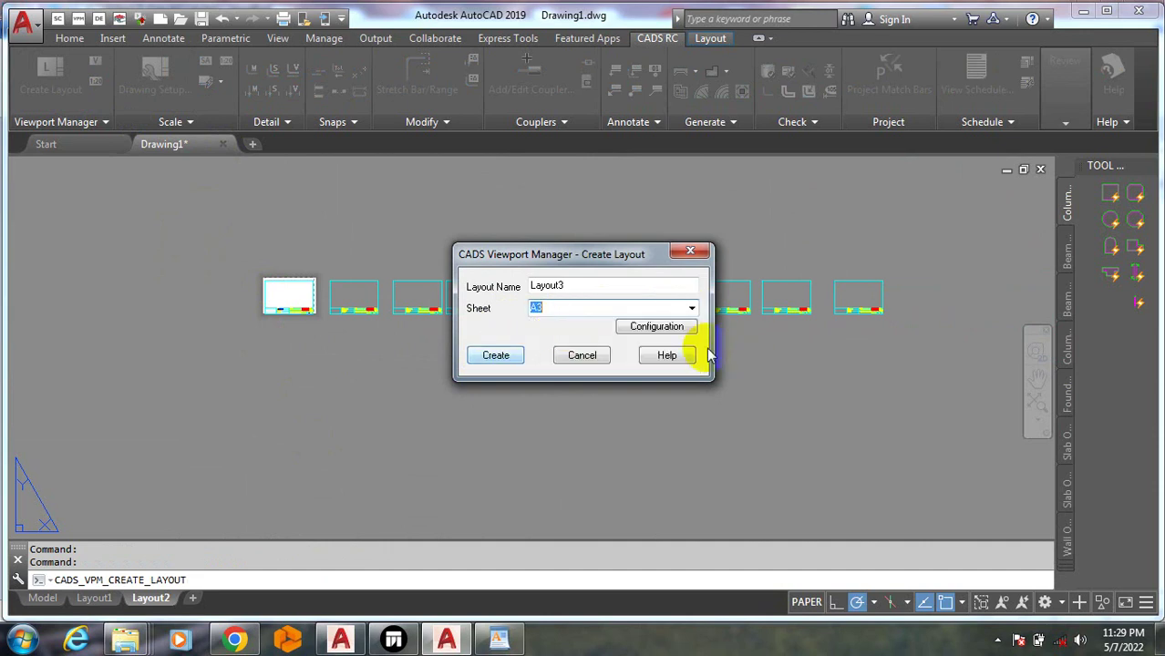
{"action": "left_click", "coordinate": [496, 356]}
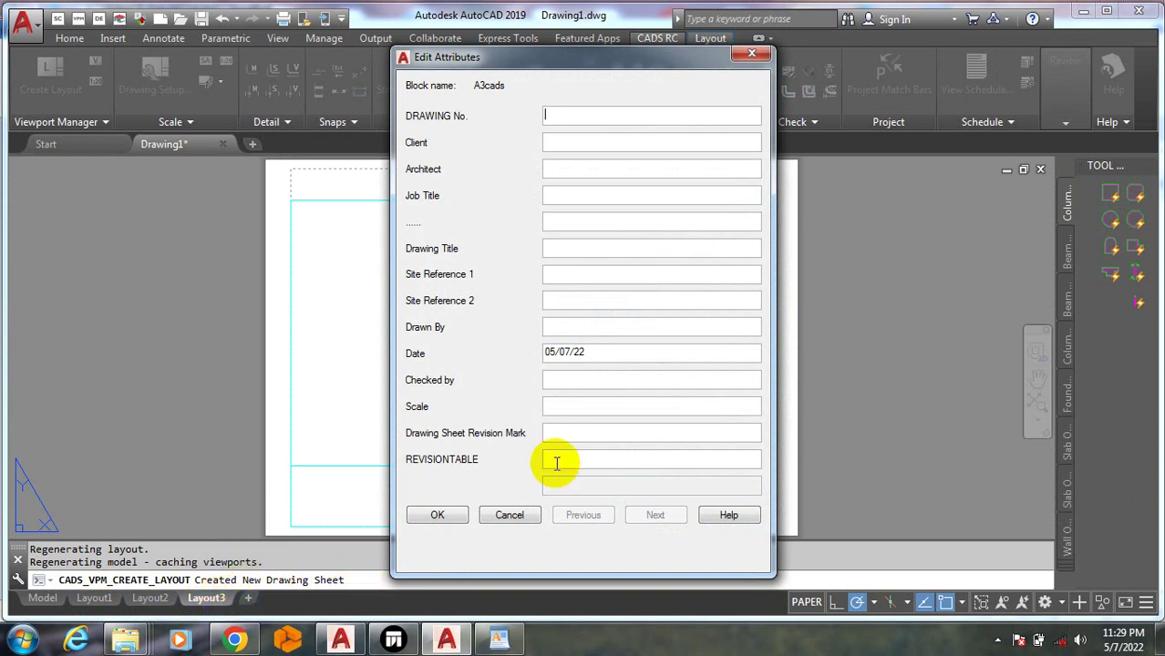
Leave the title attributes blank and accept drawing sheet number 1
{"action": "left_click", "coordinate": [751, 57]}
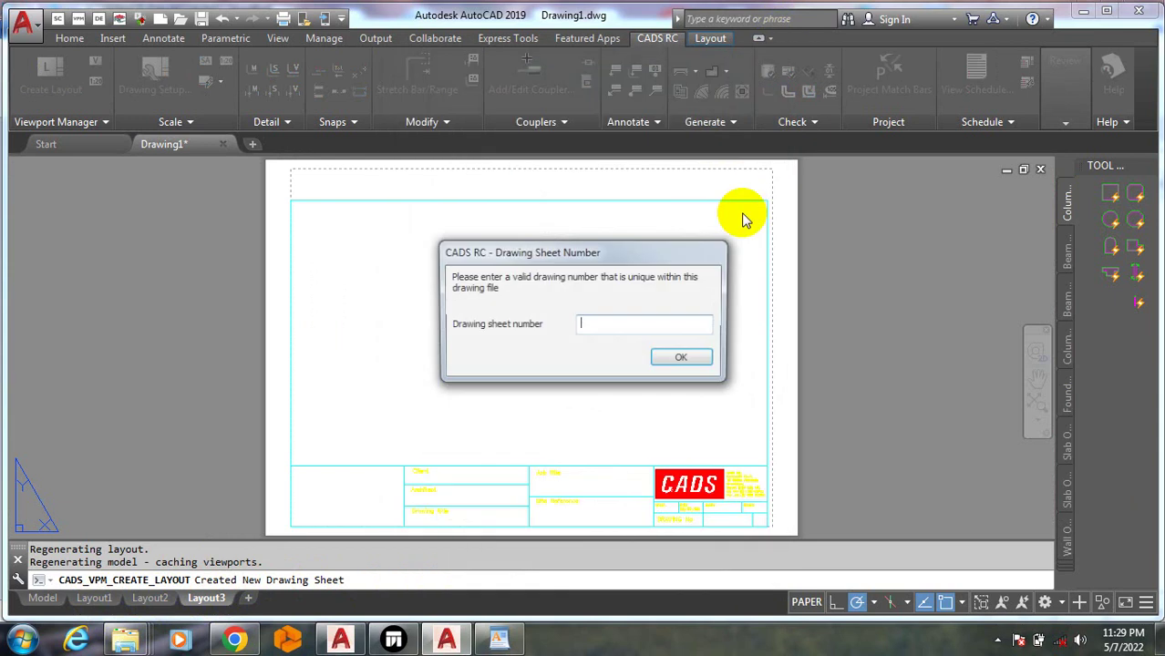
{"action": "left_click", "coordinate": [680, 361]}
{"action": "scroll", "coordinate": [699, 493], "scroll_direction": "up", "scroll_amount": 5}
{"action": "scroll", "coordinate": [675, 431], "scroll_direction": "down", "scroll_amount": 5}
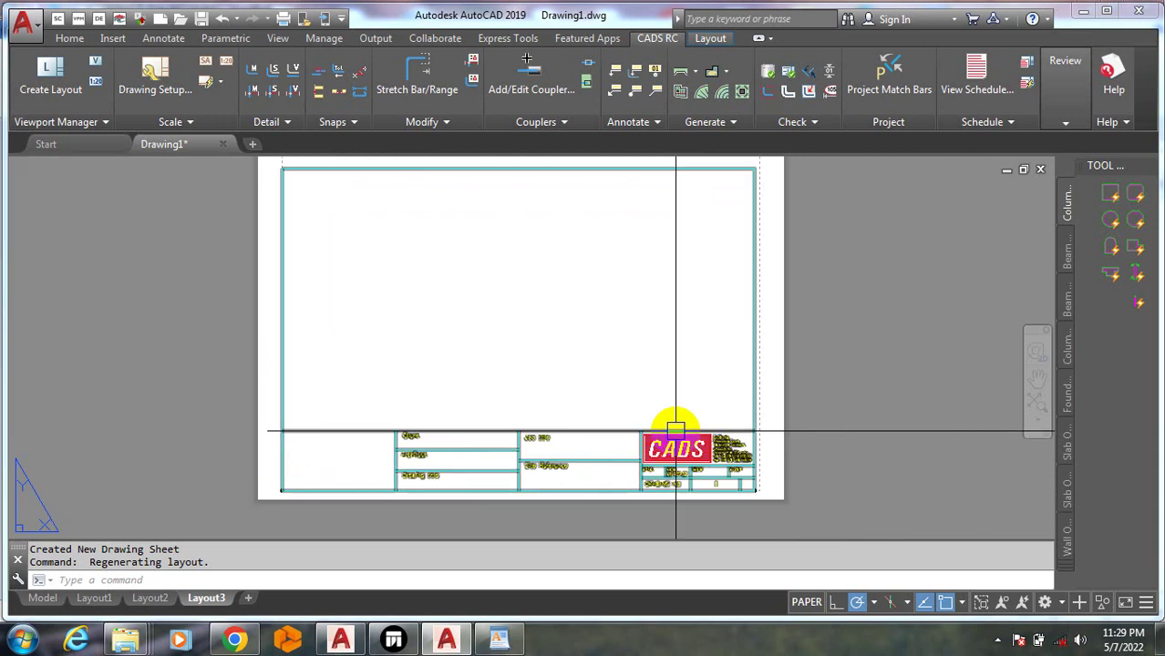
{"action": "scroll", "coordinate": [676, 431], "scroll_direction": "down", "scroll_amount": 2}
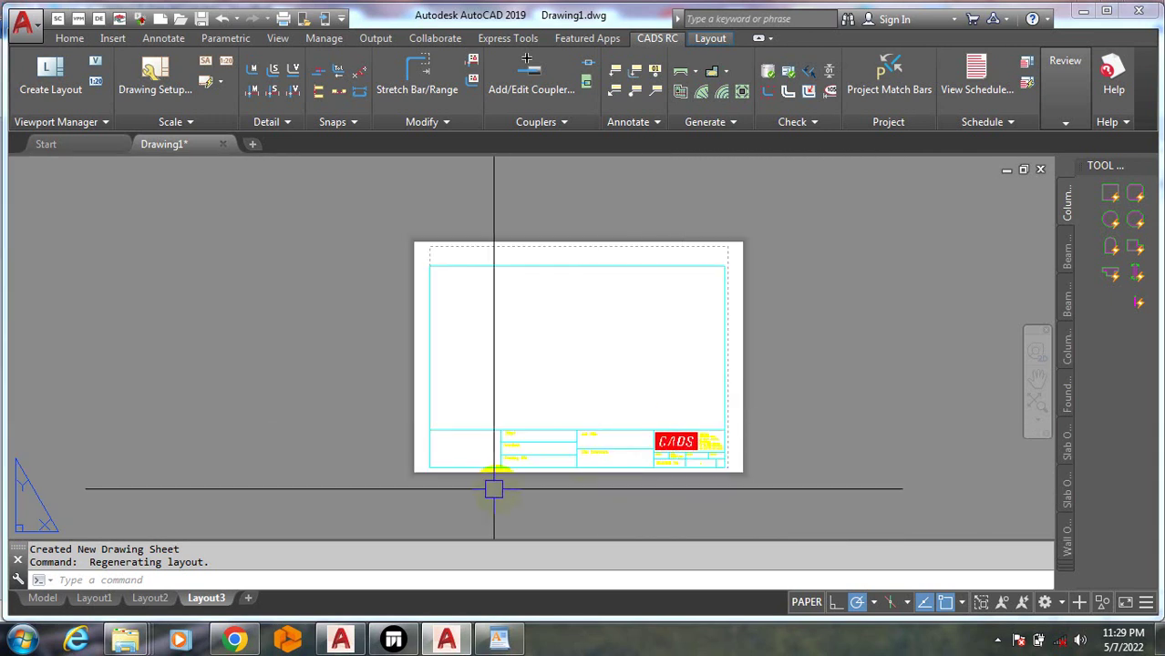
Delete the Layout3 sheet
{"action": "right_click", "coordinate": [210, 601]}
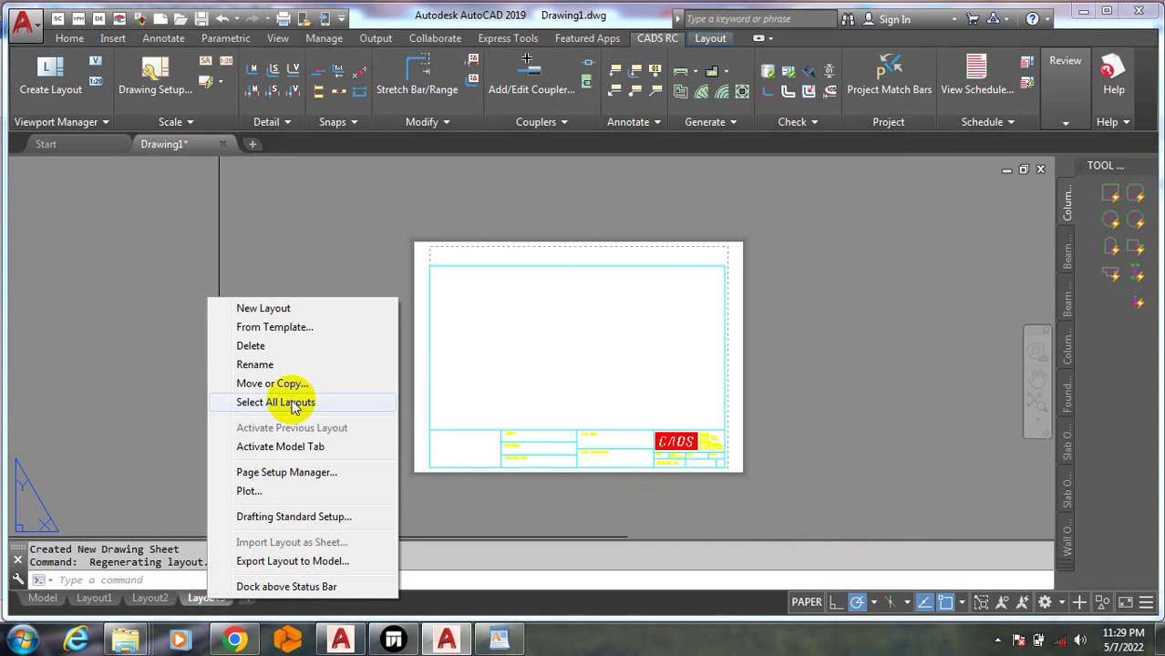
{"action": "left_click", "coordinate": [299, 348]}
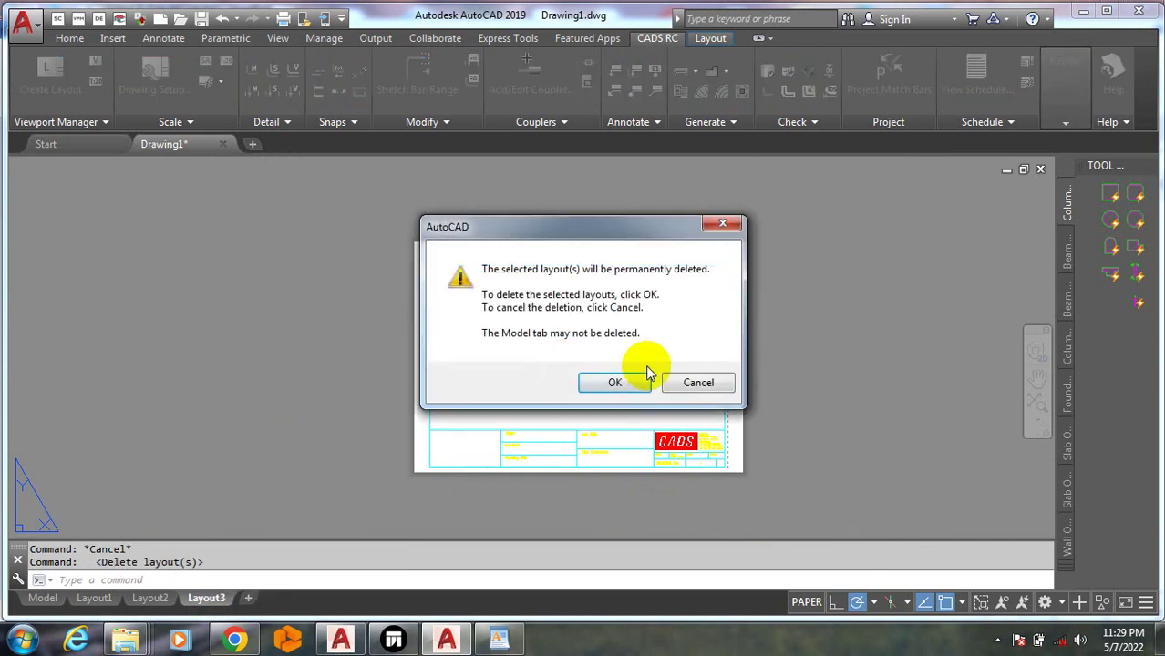
{"action": "left_click", "coordinate": [611, 382]}
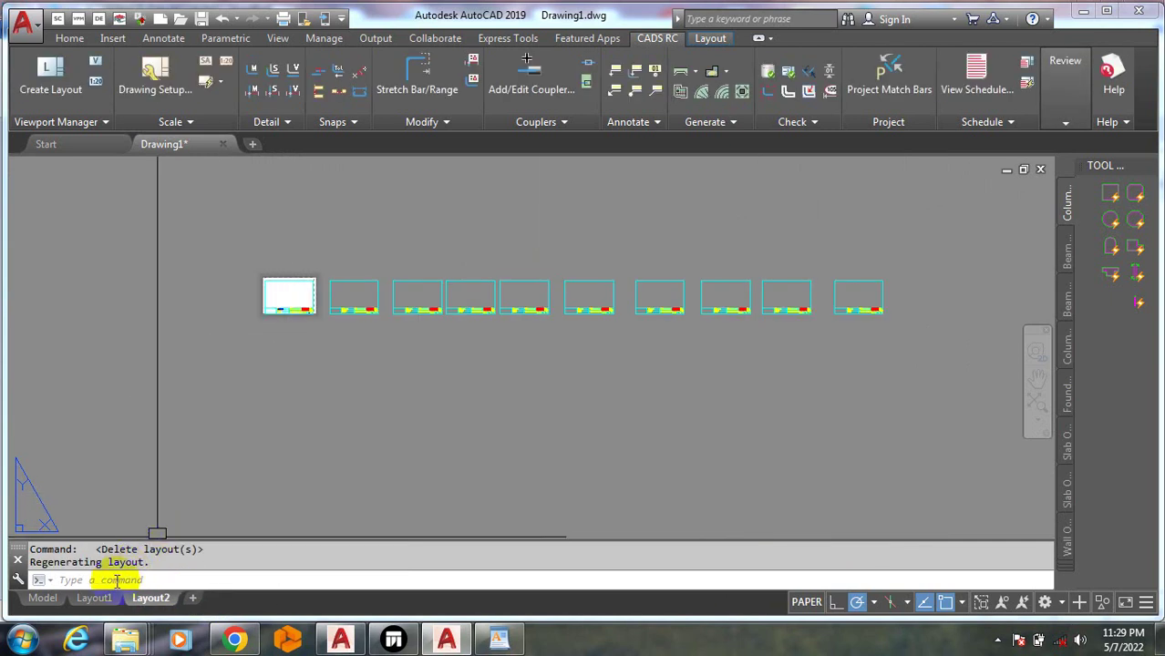
Delete the Layout1 sheet, then switch to model space
{"action": "left_click", "coordinate": [94, 600]}
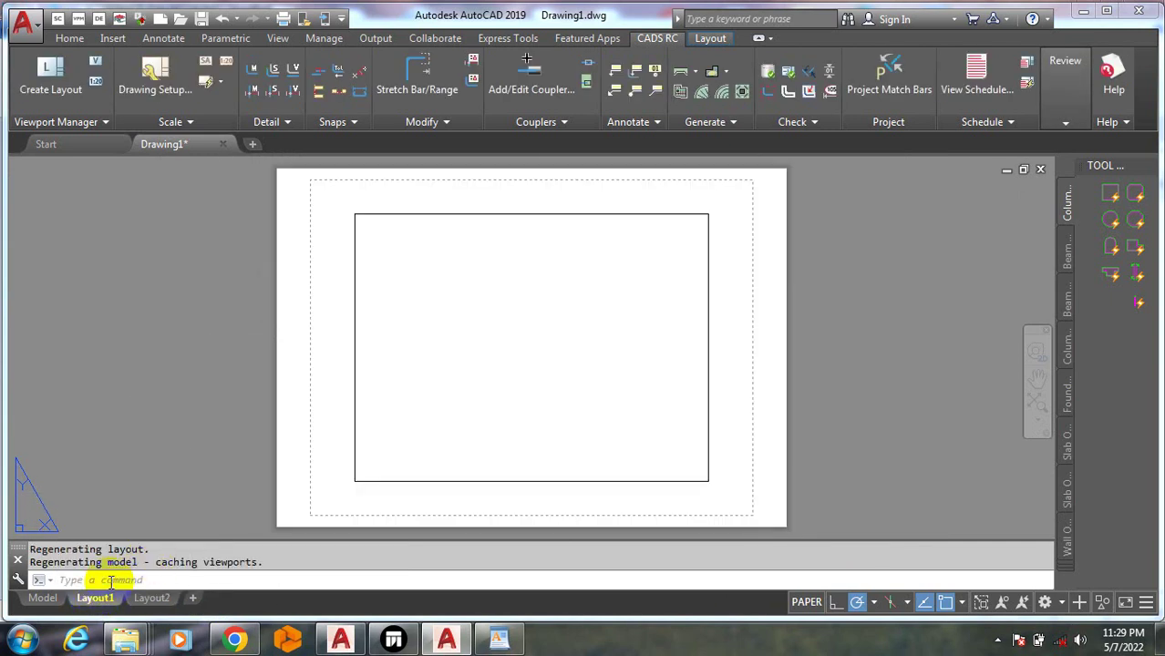
{"action": "right_click", "coordinate": [105, 601]}
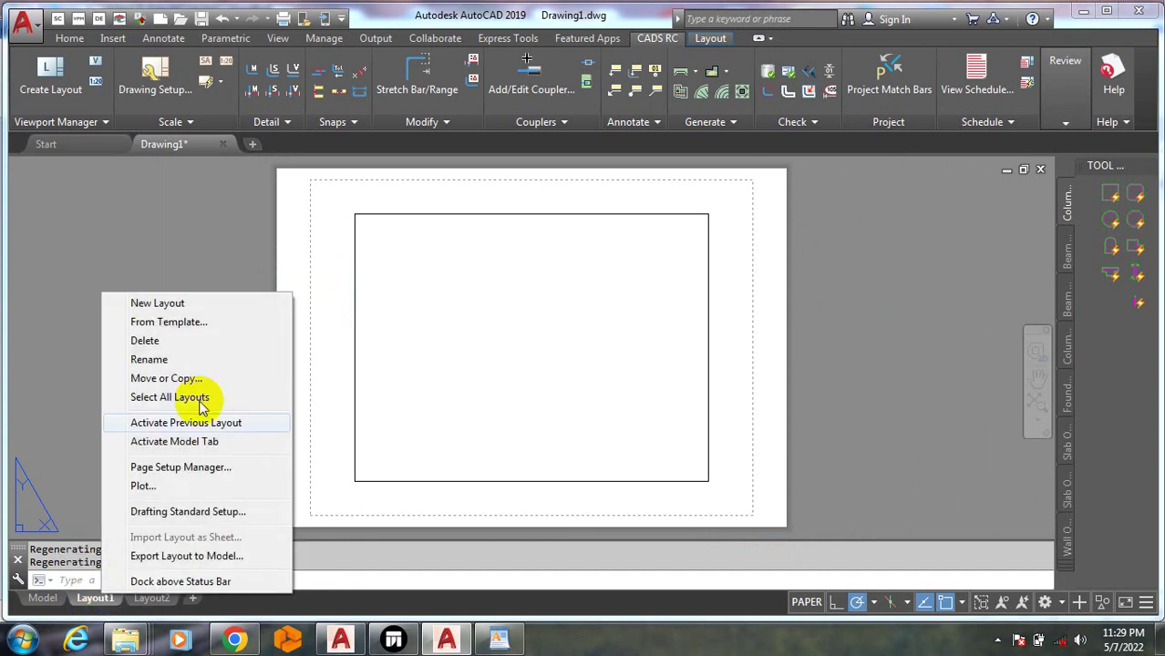
{"action": "left_click", "coordinate": [199, 343]}
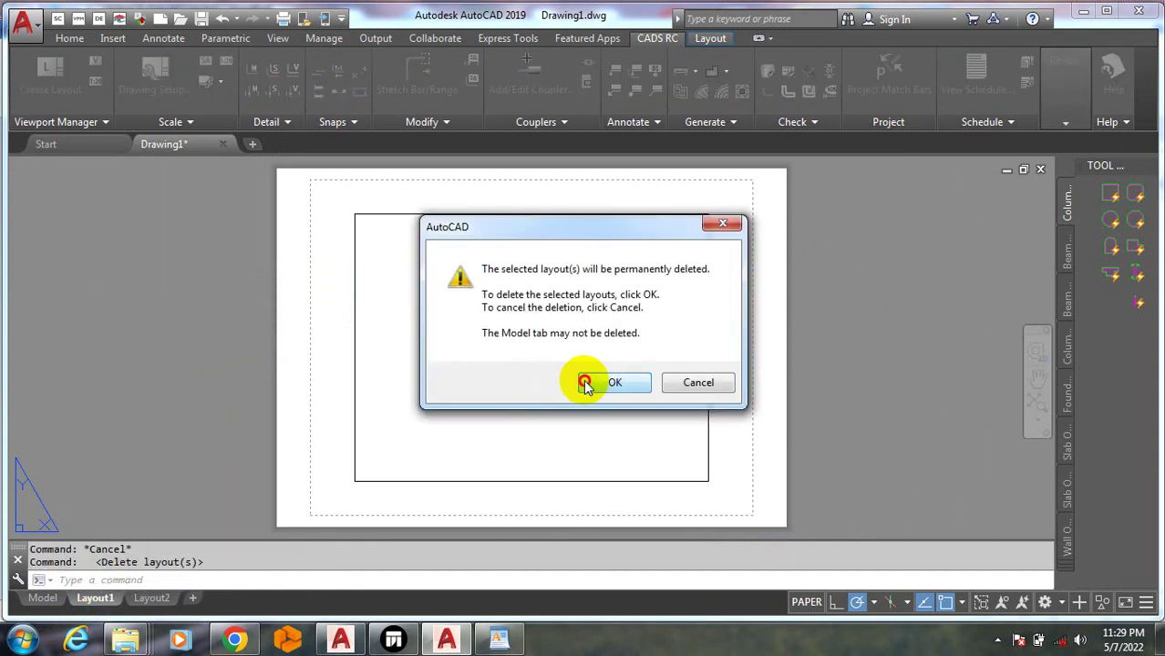
{"action": "left_click", "coordinate": [597, 383]}
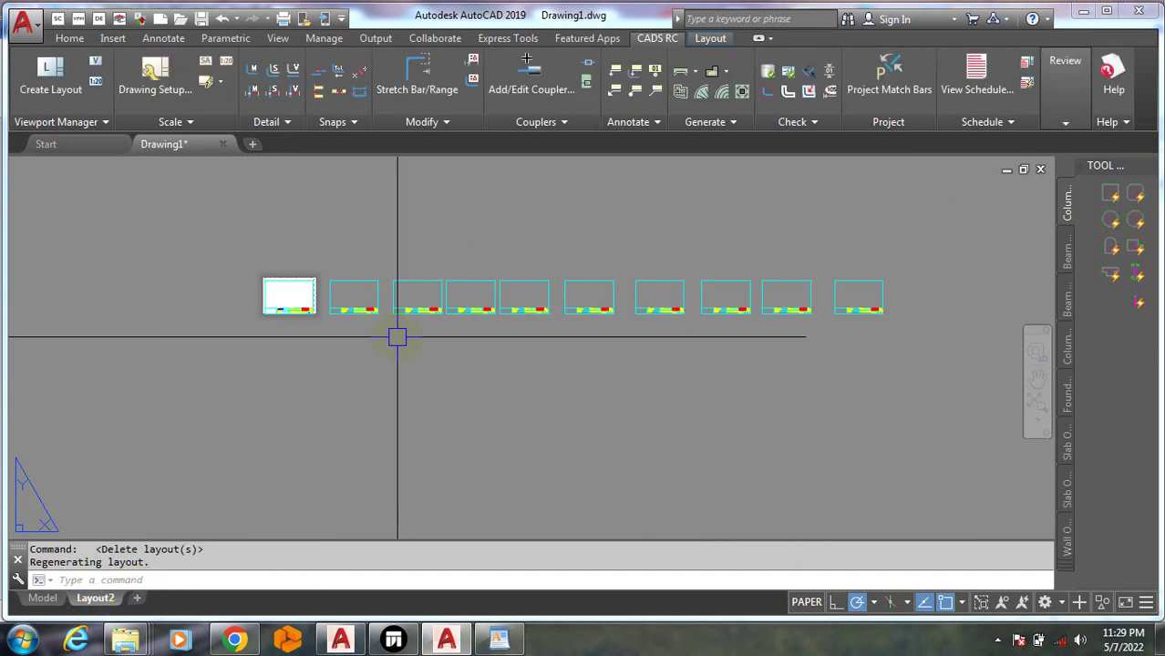
{"action": "key", "text": "Escape"}
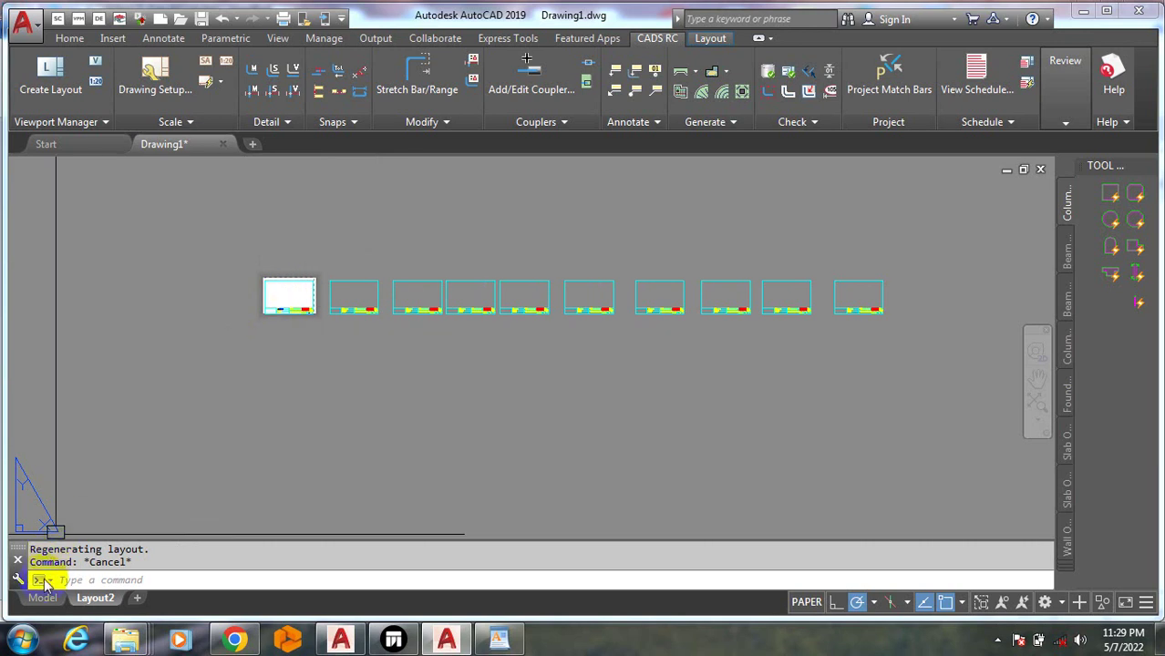
{"action": "left_click", "coordinate": [42, 599]}
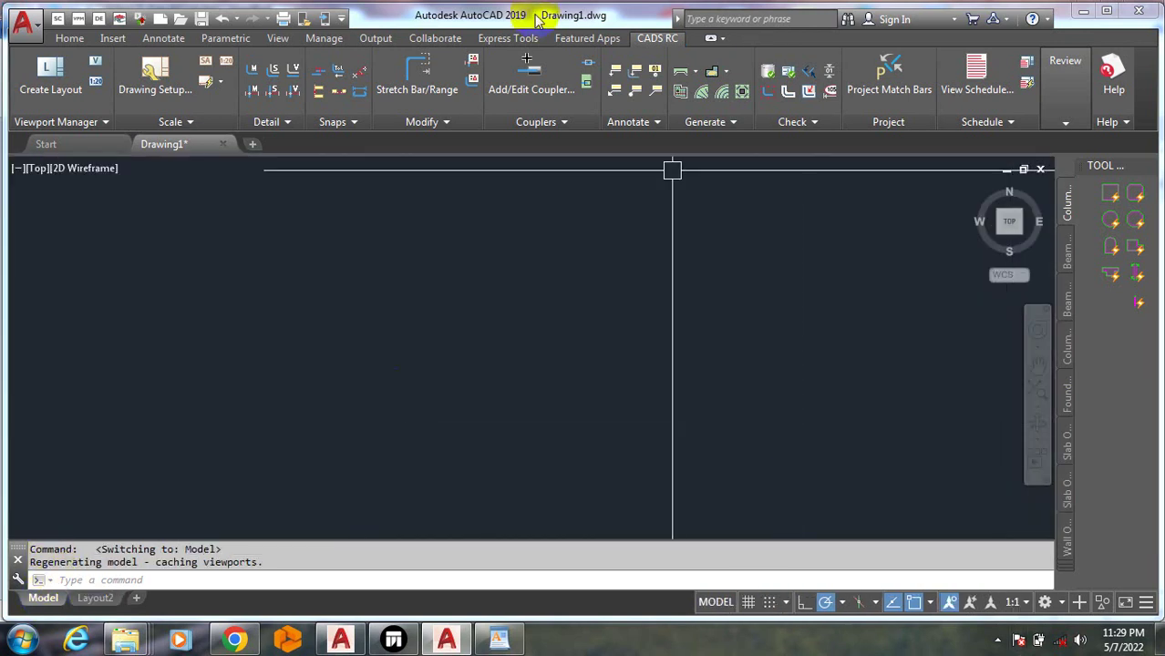
Return from the Start page to Drawing1 and show the Beam Outlines - Metric palette
{"action": "left_click", "coordinate": [46, 144]}
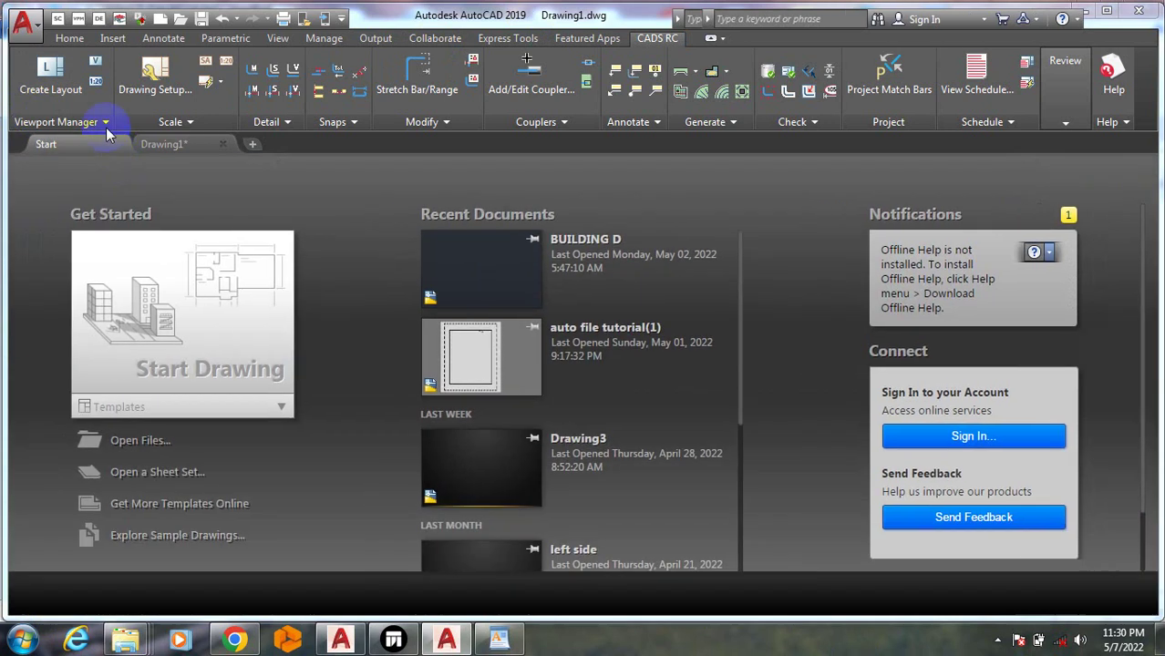
{"action": "left_click", "coordinate": [166, 146]}
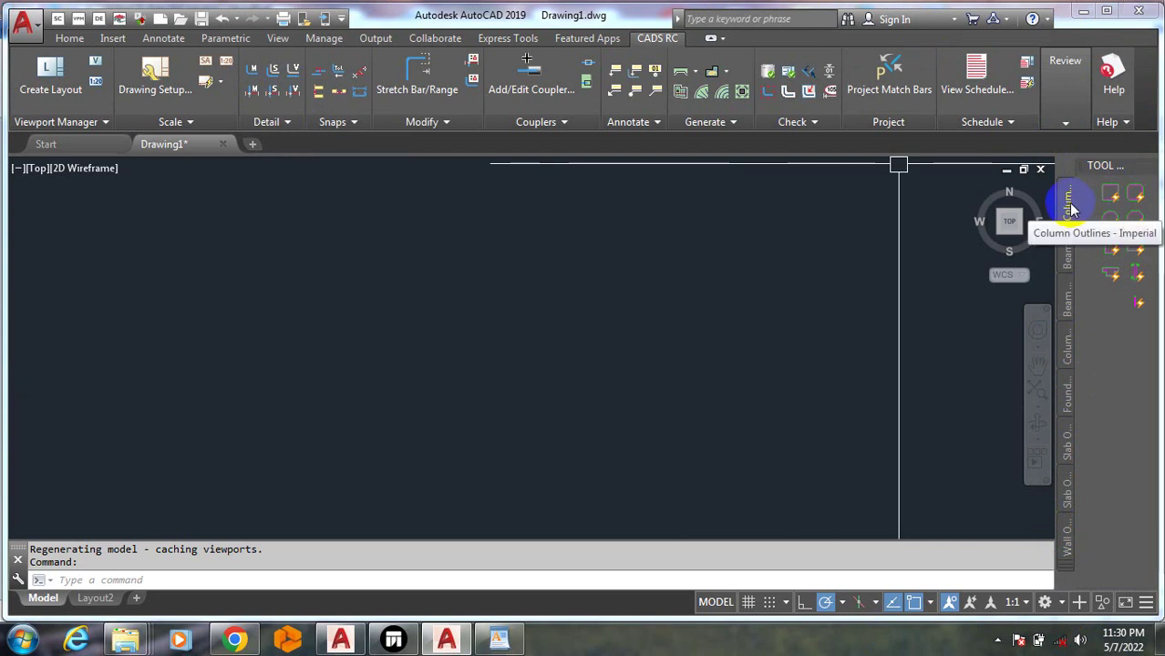
{"action": "left_click", "coordinate": [1068, 252]}
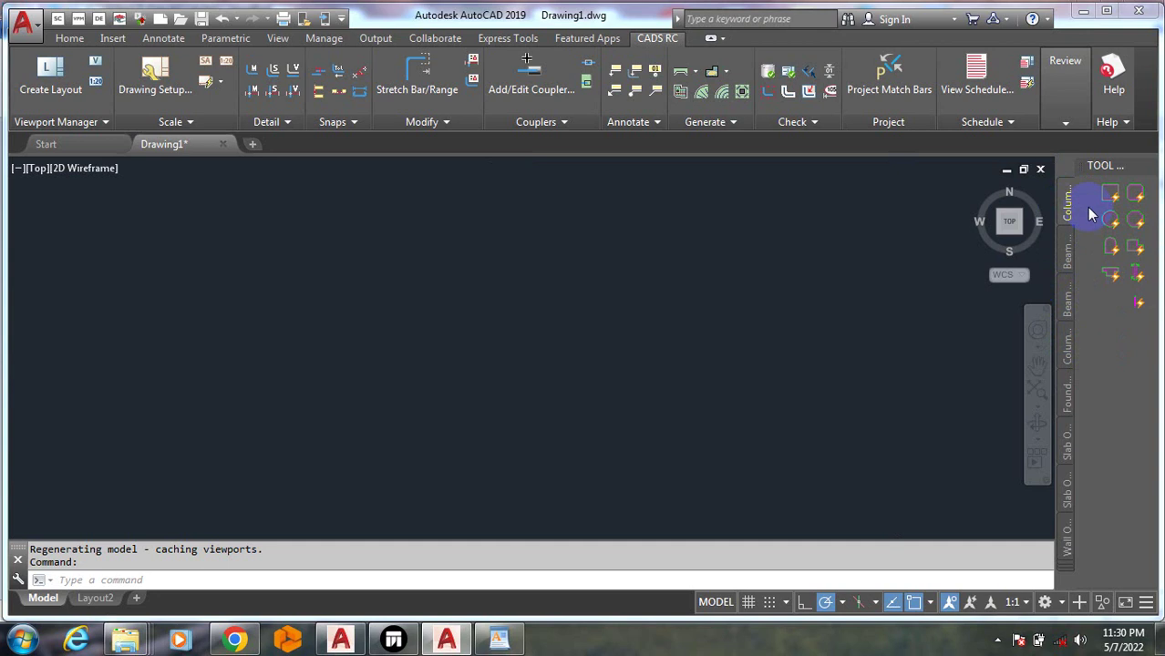
Place two octagonal, one circular and one arched column section from Column Outlines - Metric
{"action": "left_click", "coordinate": [1069, 351]}
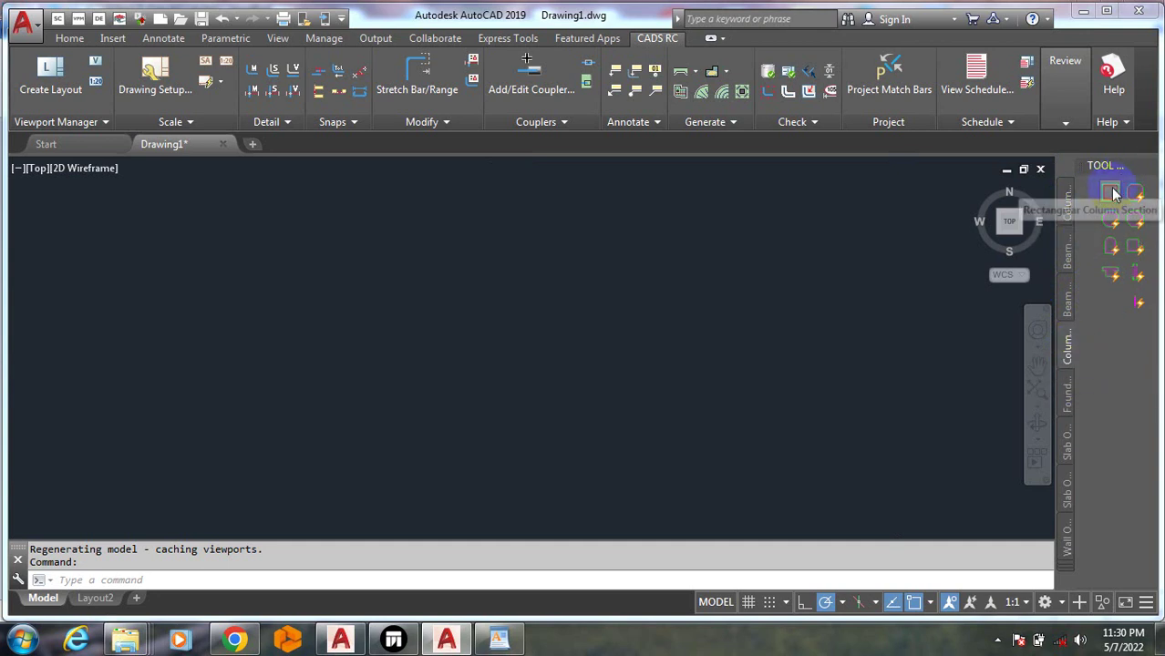
{"action": "left_click", "coordinate": [1111, 191]}
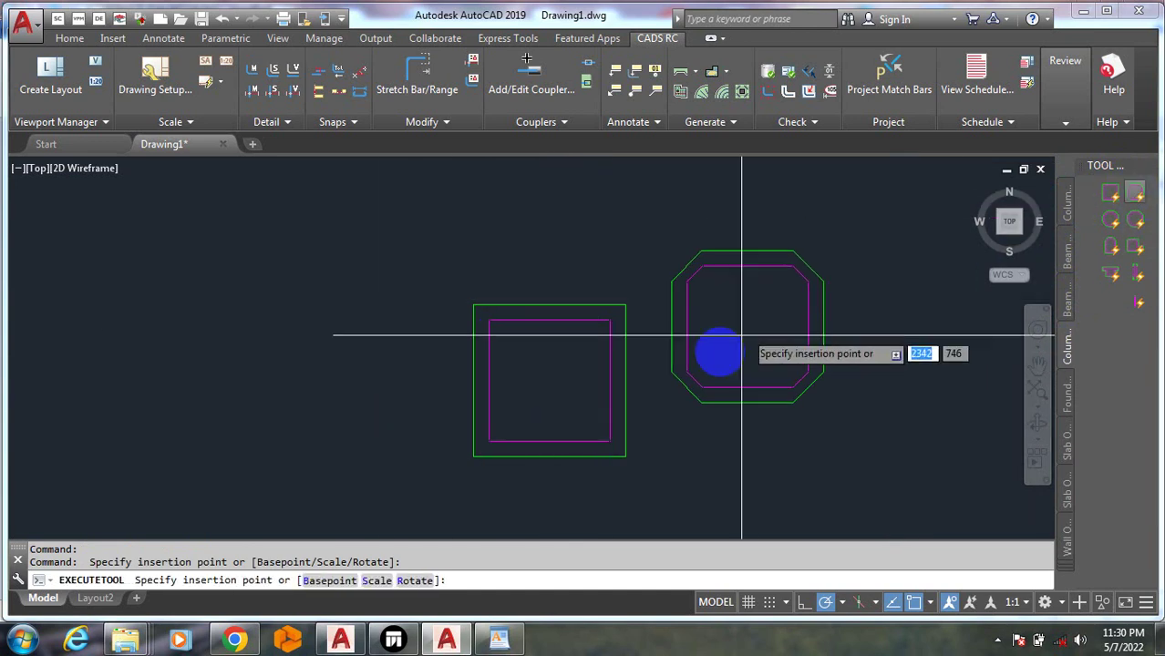
{"action": "left_click", "coordinate": [771, 387]}
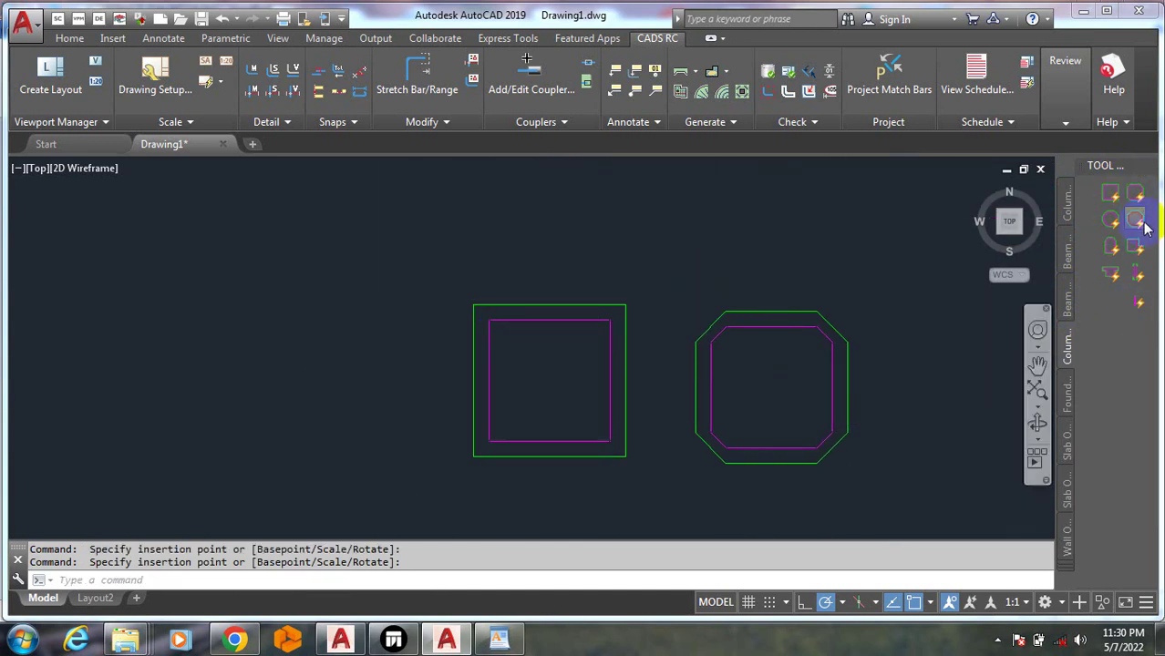
{"action": "left_click", "coordinate": [945, 390]}
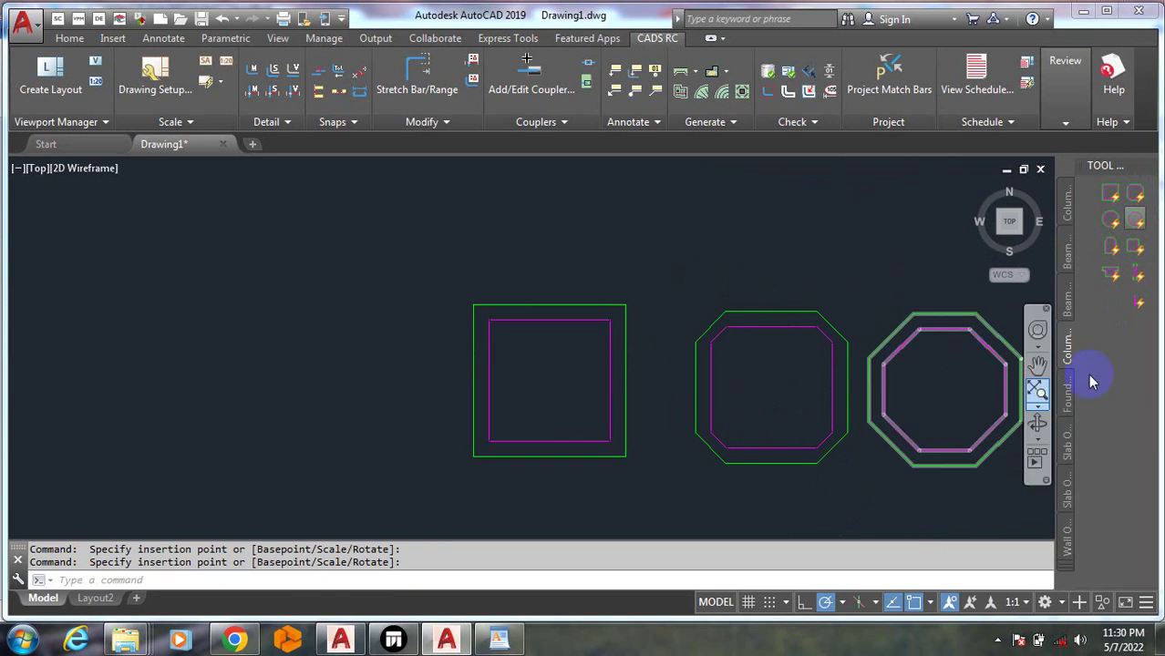
{"action": "left_click", "coordinate": [615, 218]}
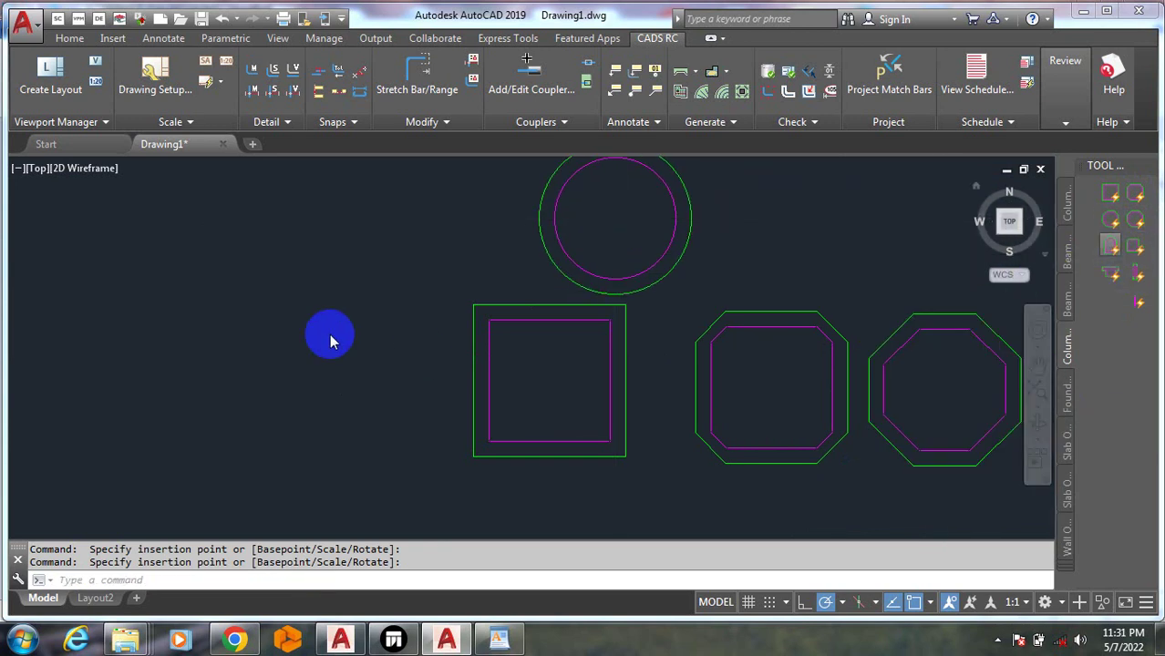
{"action": "left_click", "coordinate": [345, 347]}
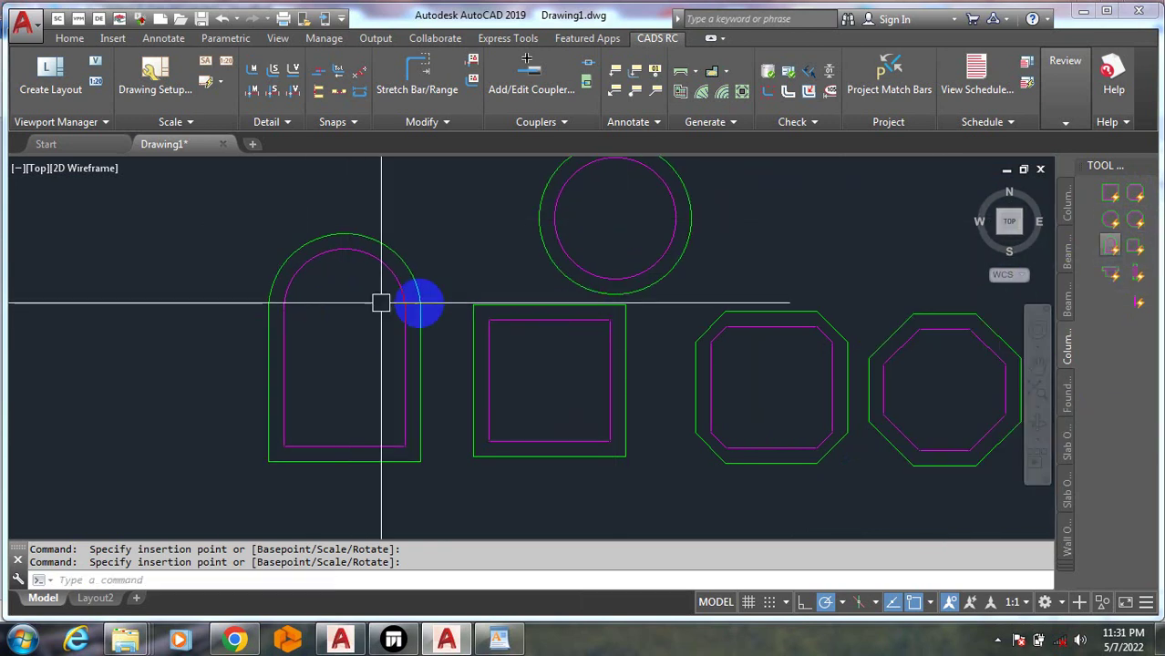
Add L-shaped and T-shaped column sections and two tall column elevations
{"action": "left_click", "coordinate": [1135, 247]}
{"action": "scroll", "coordinate": [669, 301], "scroll_direction": "down", "scroll_amount": 4}
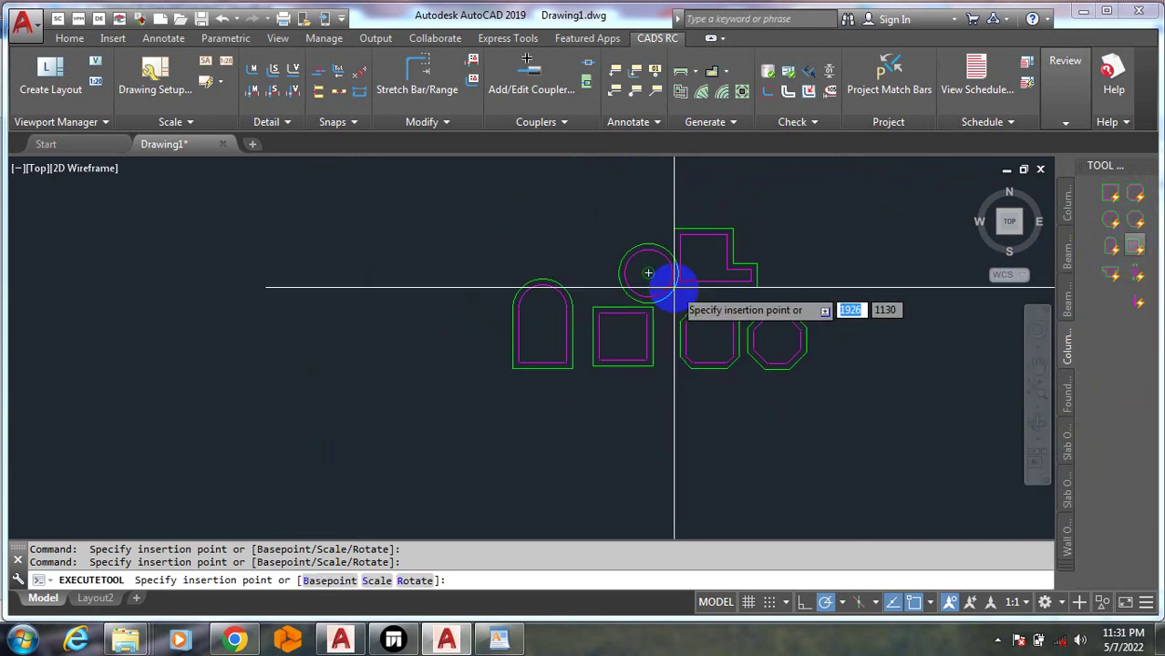
{"action": "left_click", "coordinate": [575, 445]}
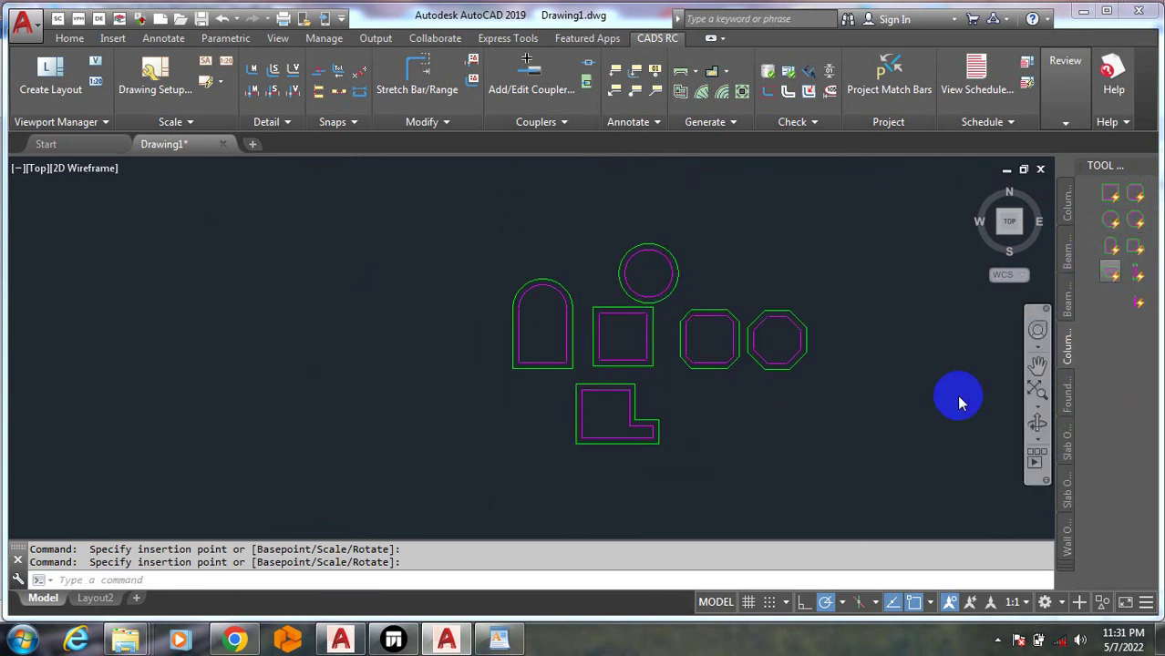
{"action": "left_click", "coordinate": [1110, 273]}
{"action": "left_click", "coordinate": [712, 416]}
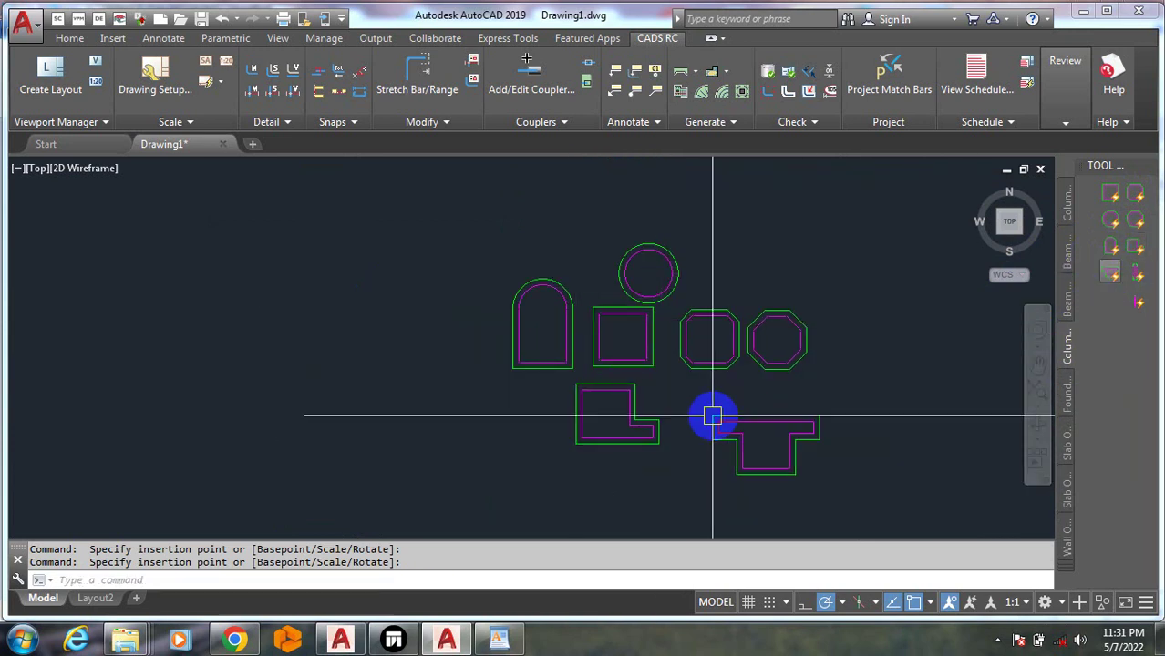
{"action": "left_click", "coordinate": [1135, 279]}
{"action": "left_click", "coordinate": [900, 463]}
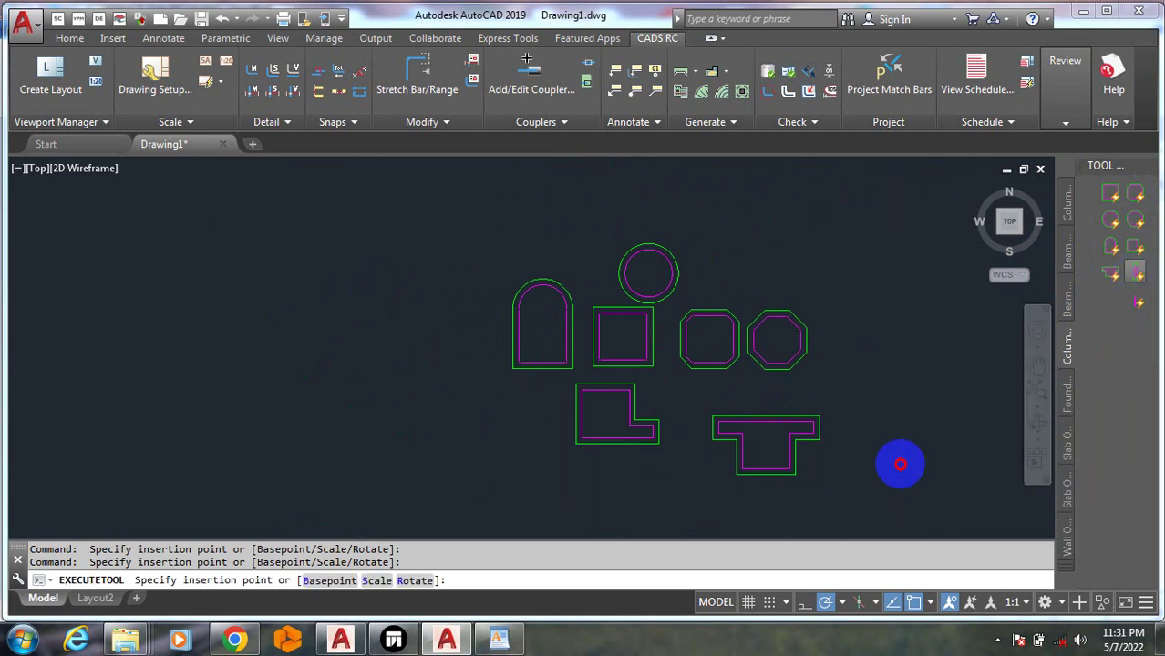
{"action": "left_click", "coordinate": [1137, 306]}
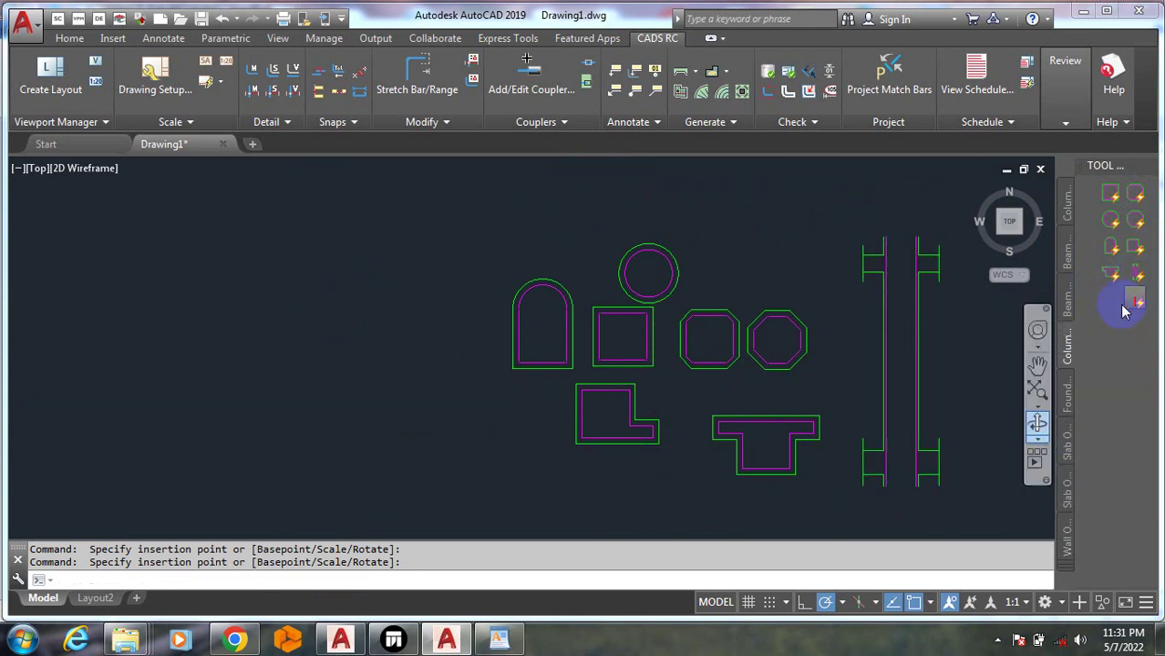
{"action": "scroll", "coordinate": [802, 355], "scroll_direction": "down", "scroll_amount": 5}
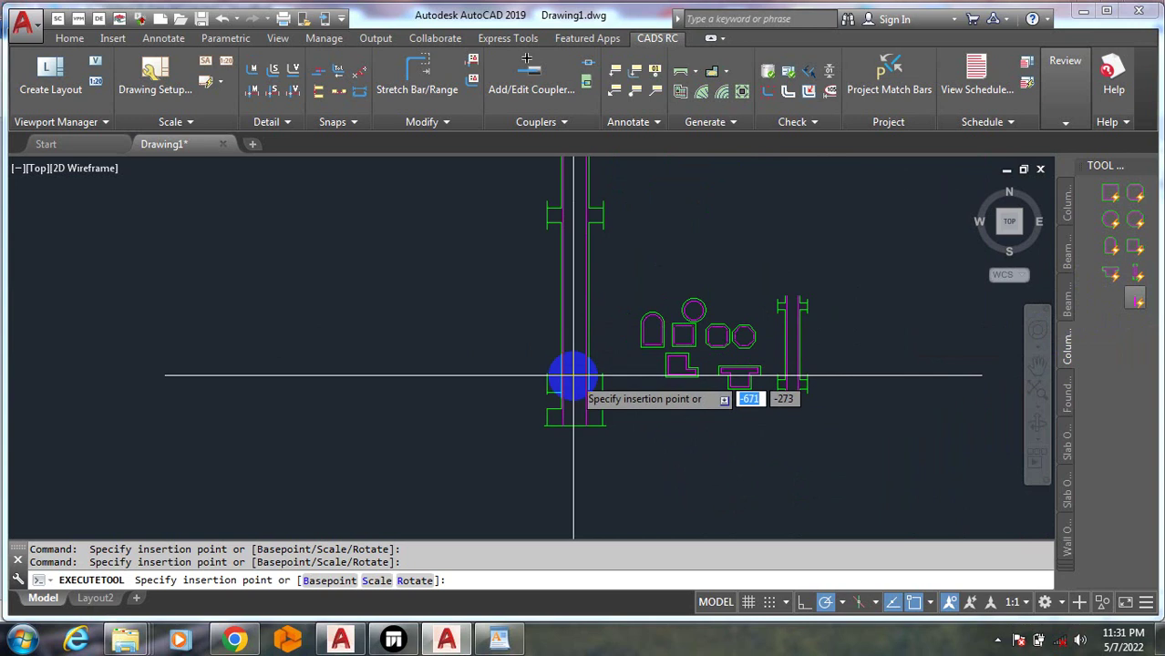
{"action": "left_click", "coordinate": [586, 397]}
{"action": "scroll", "coordinate": [669, 442], "scroll_direction": "down", "scroll_amount": 3}
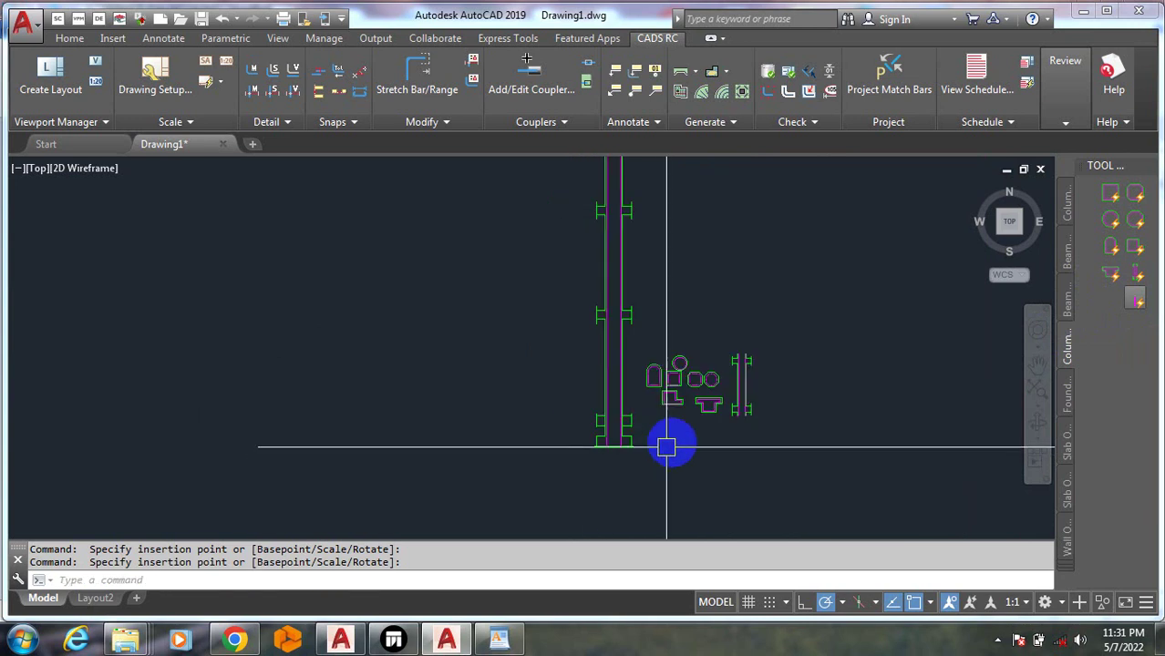
{"action": "scroll", "coordinate": [684, 226], "scroll_direction": "up", "scroll_amount": 6}
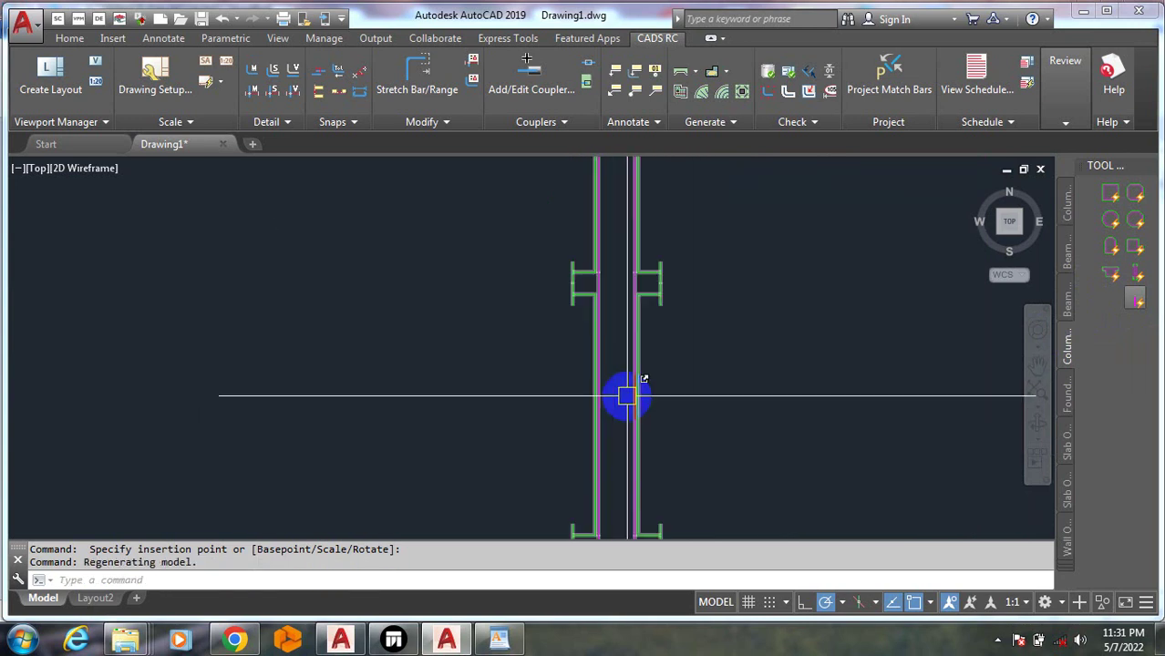
{"action": "scroll", "coordinate": [584, 318], "scroll_direction": "down", "scroll_amount": 5}
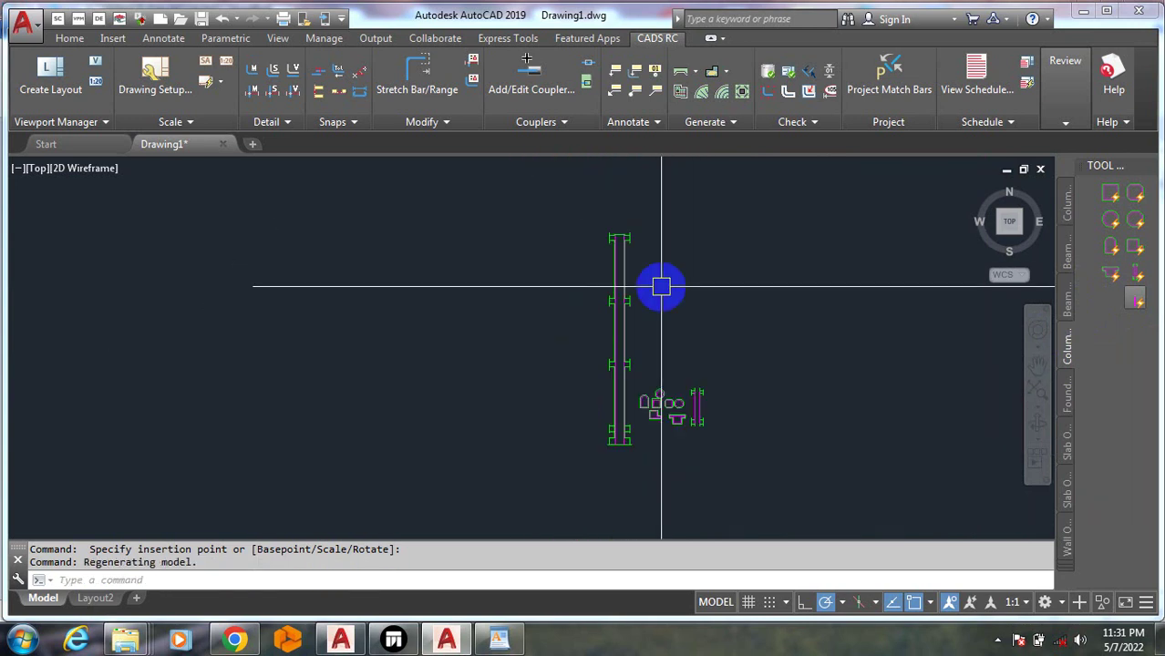
{"action": "scroll", "coordinate": [702, 410], "scroll_direction": "up", "scroll_amount": 2}
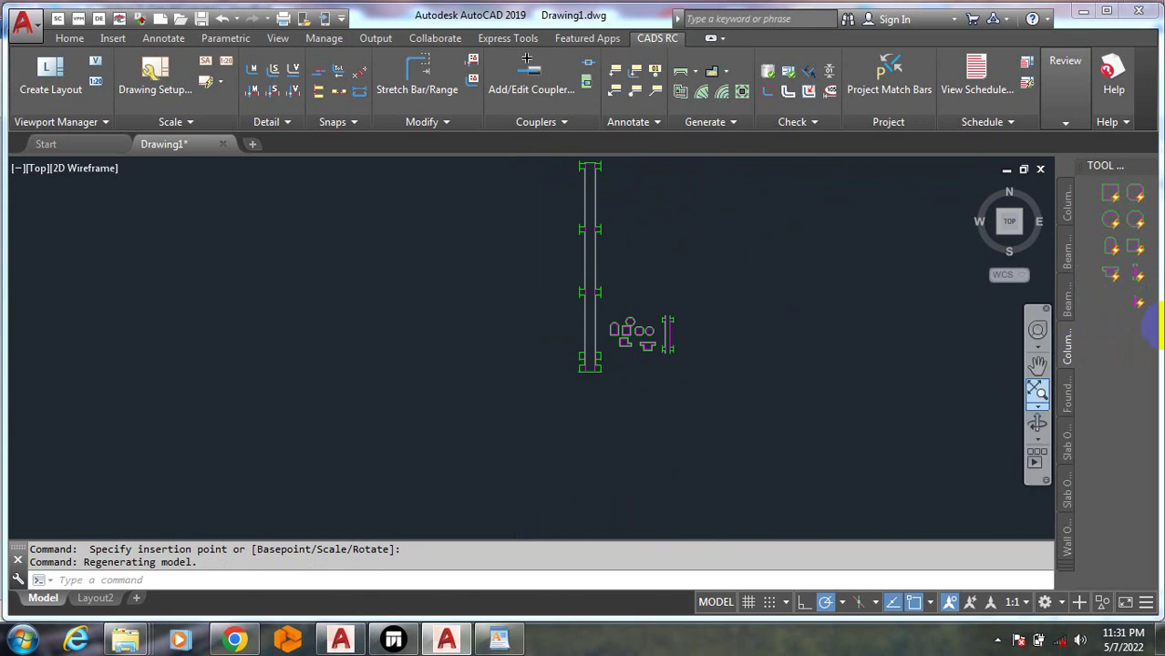
Place rectangular, L-shaped and T-shaped beam sections in a row below the columns
{"action": "left_click", "coordinate": [1068, 255]}
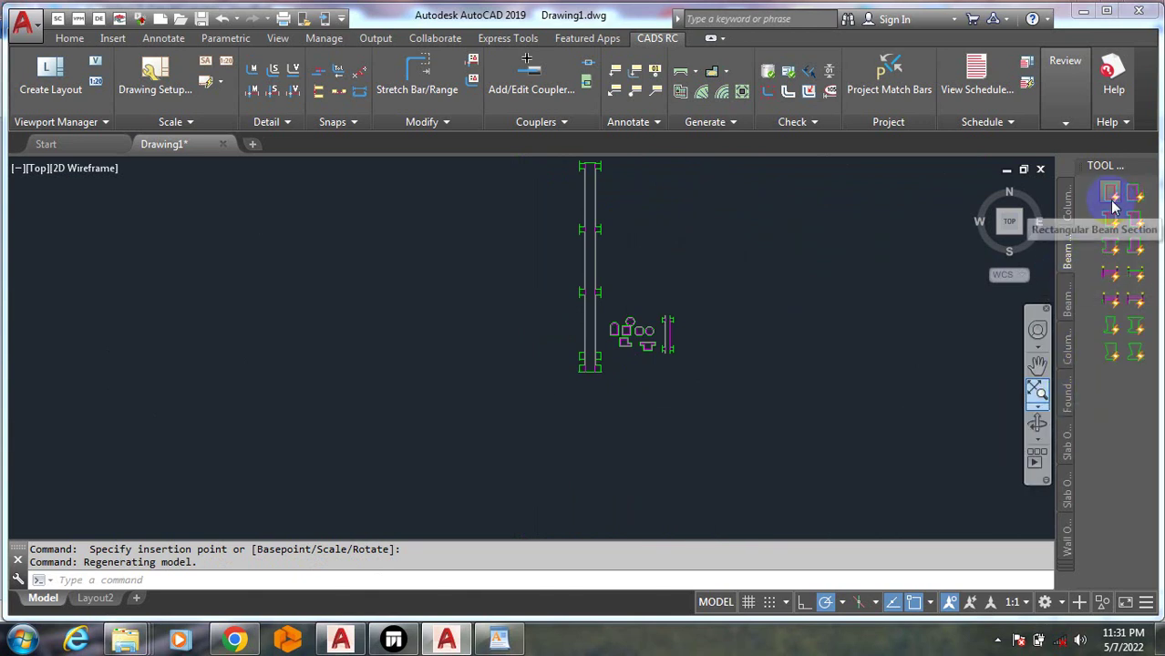
{"action": "left_click", "coordinate": [1112, 208]}
{"action": "left_click", "coordinate": [781, 381]}
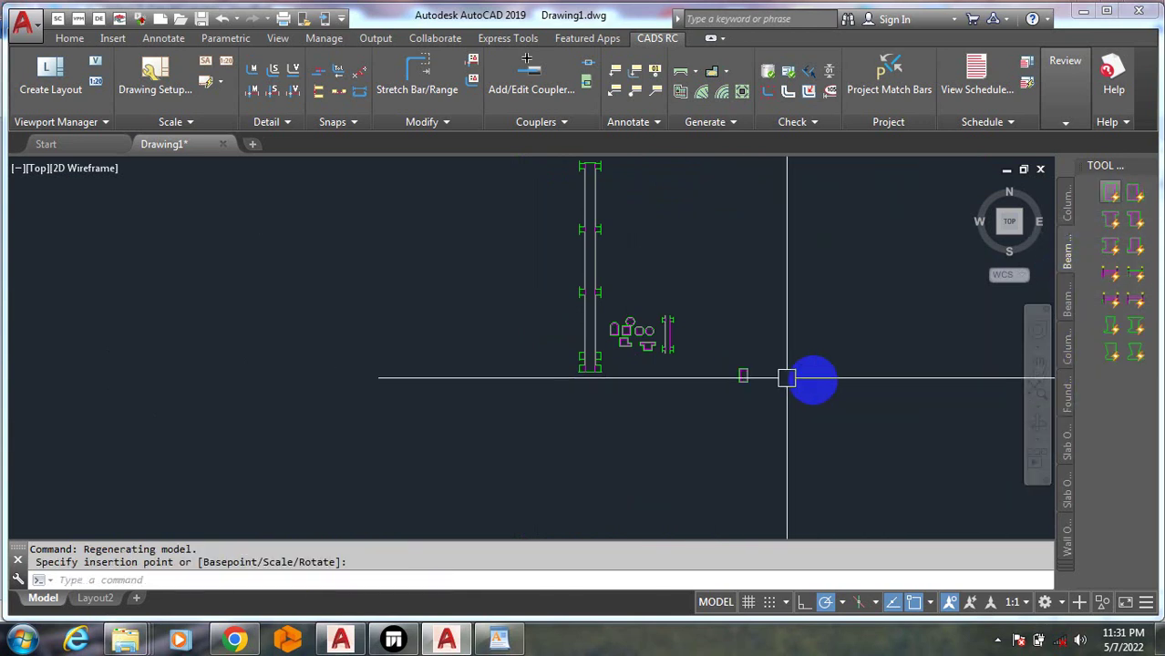
{"action": "left_click", "coordinate": [1137, 221]}
{"action": "left_click", "coordinate": [807, 375]}
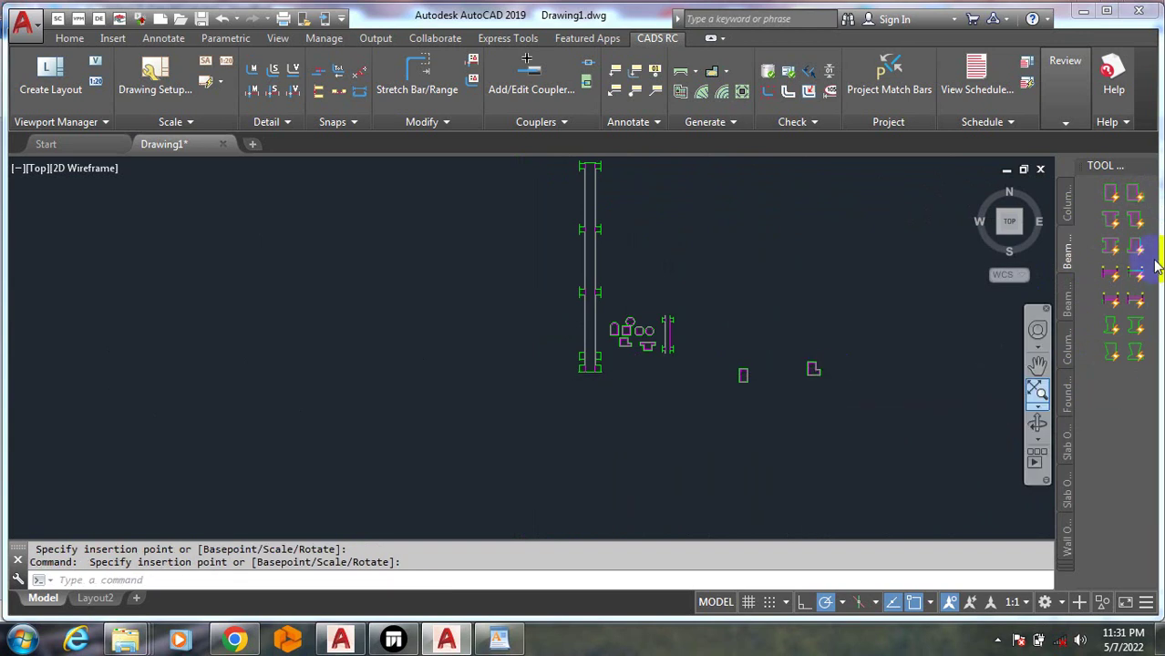
{"action": "left_click", "coordinate": [1135, 299]}
{"action": "left_click", "coordinate": [873, 366]}
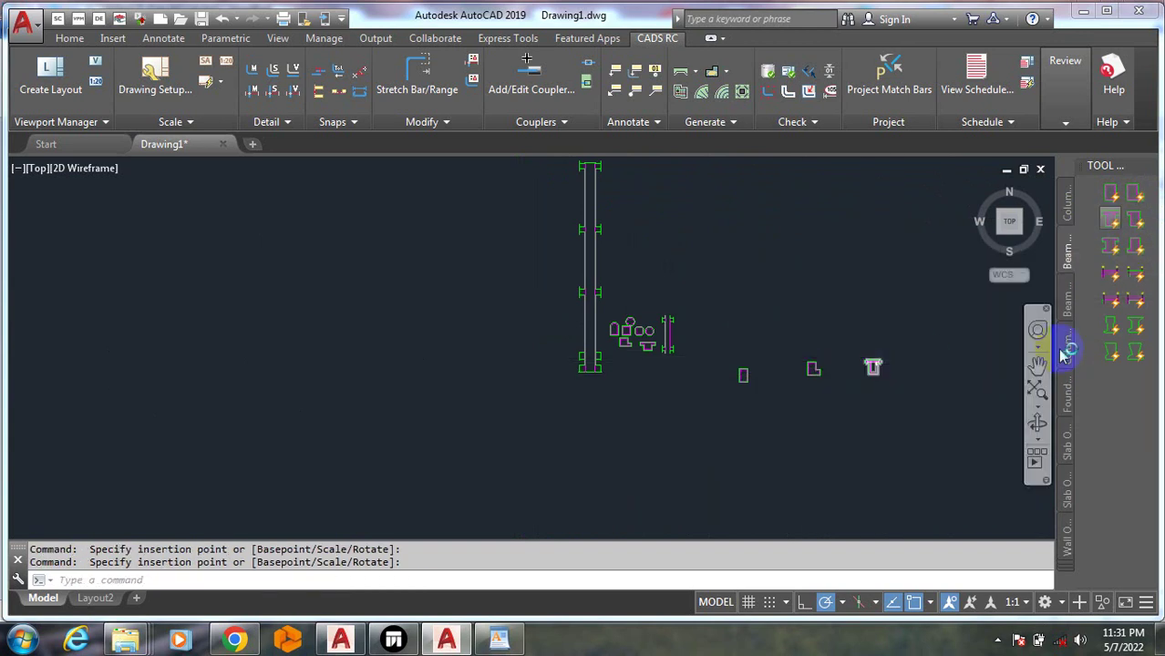
Add four supported beam elevations around the beam sections
{"action": "left_click", "coordinate": [910, 346]}
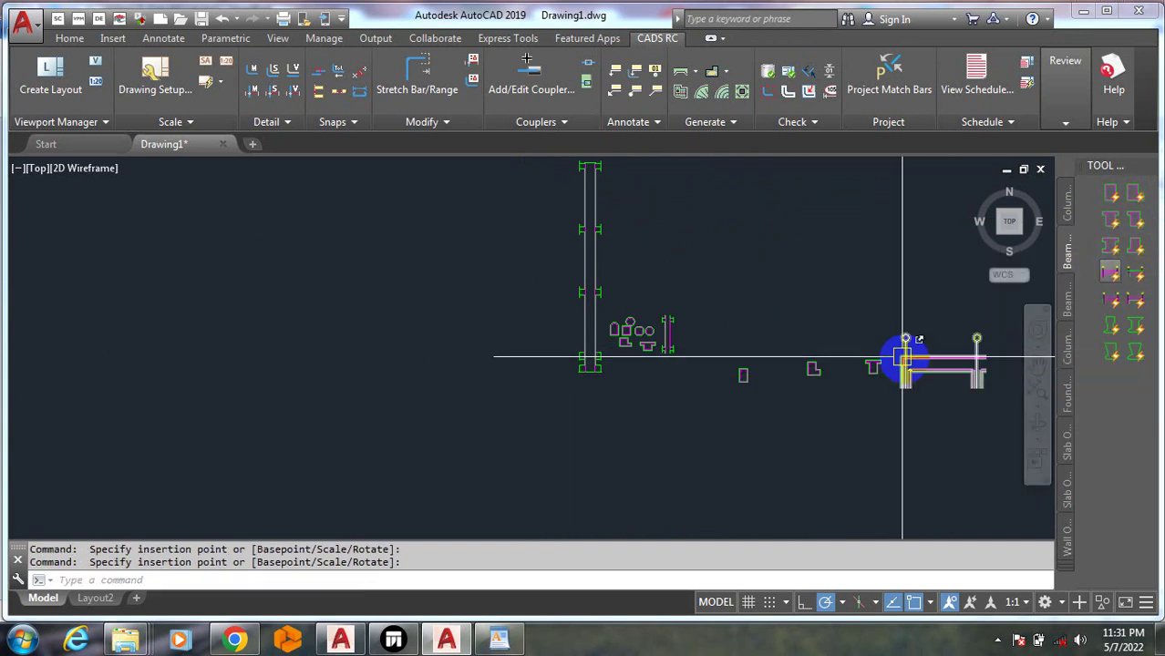
{"action": "scroll", "coordinate": [1019, 343], "scroll_direction": "up", "scroll_amount": 2}
{"action": "scroll", "coordinate": [954, 406], "scroll_direction": "up", "scroll_amount": 2}
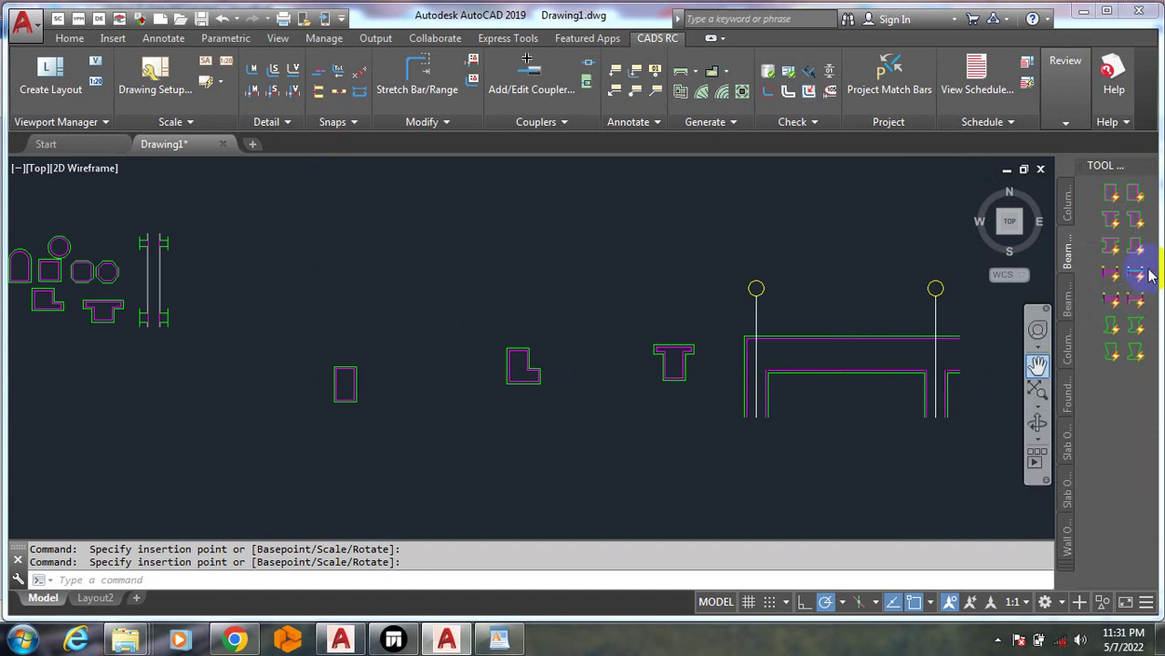
{"action": "left_click", "coordinate": [1136, 272]}
{"action": "scroll", "coordinate": [655, 443], "scroll_direction": "down", "scroll_amount": 4}
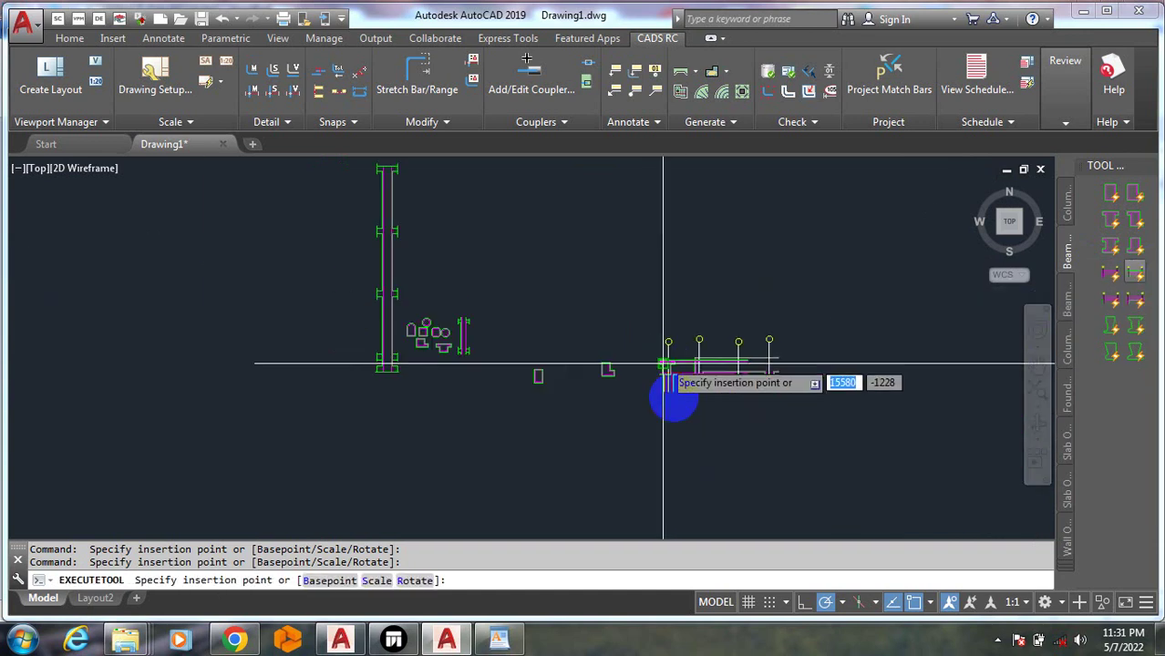
{"action": "left_click", "coordinate": [647, 425]}
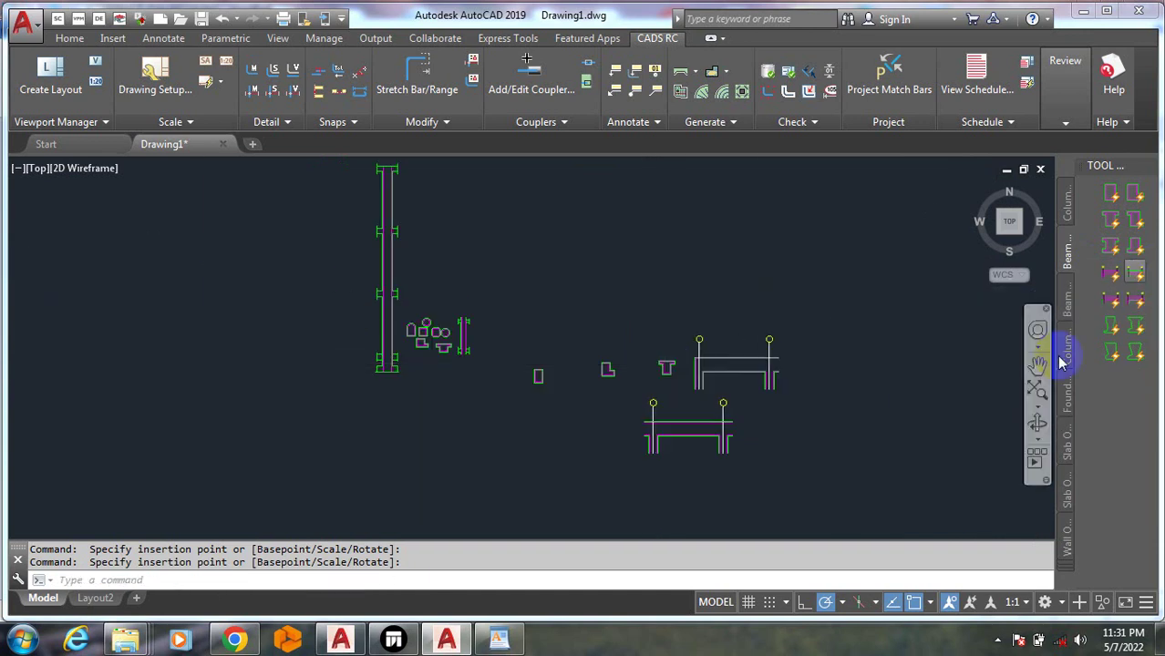
{"action": "left_click", "coordinate": [1122, 306]}
{"action": "left_click", "coordinate": [909, 420]}
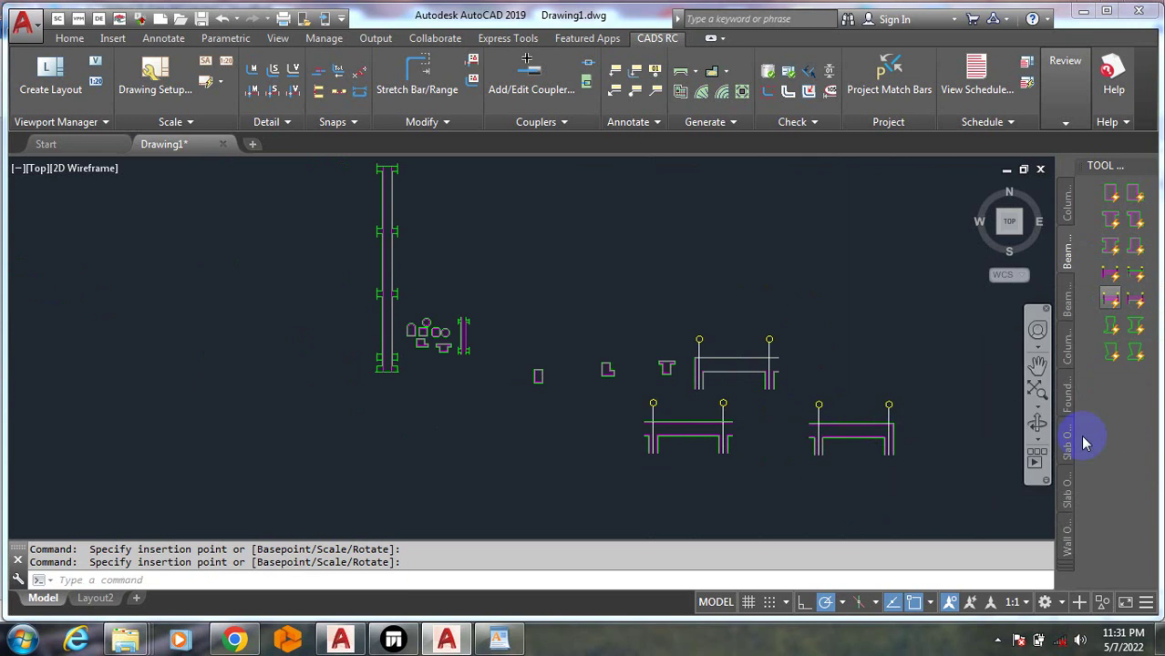
{"action": "left_click", "coordinate": [1135, 350]}
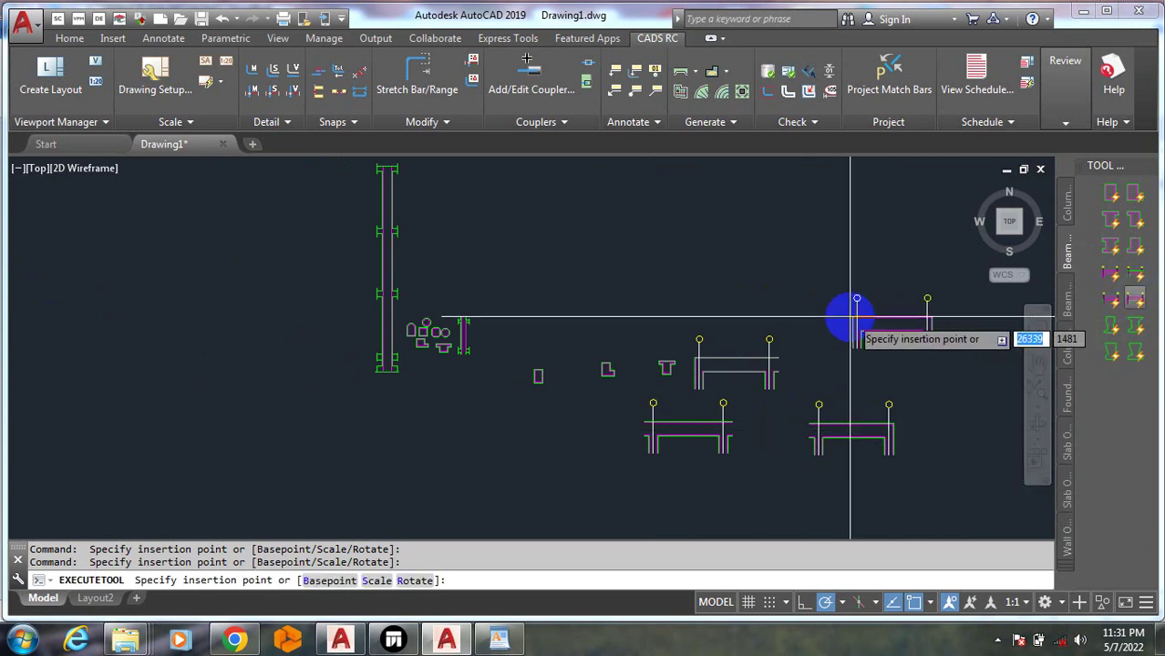
{"action": "left_click", "coordinate": [944, 316]}
Place bridge beam sections, including one with rebate, and show the foundation outlines
{"action": "left_click", "coordinate": [1105, 349]}
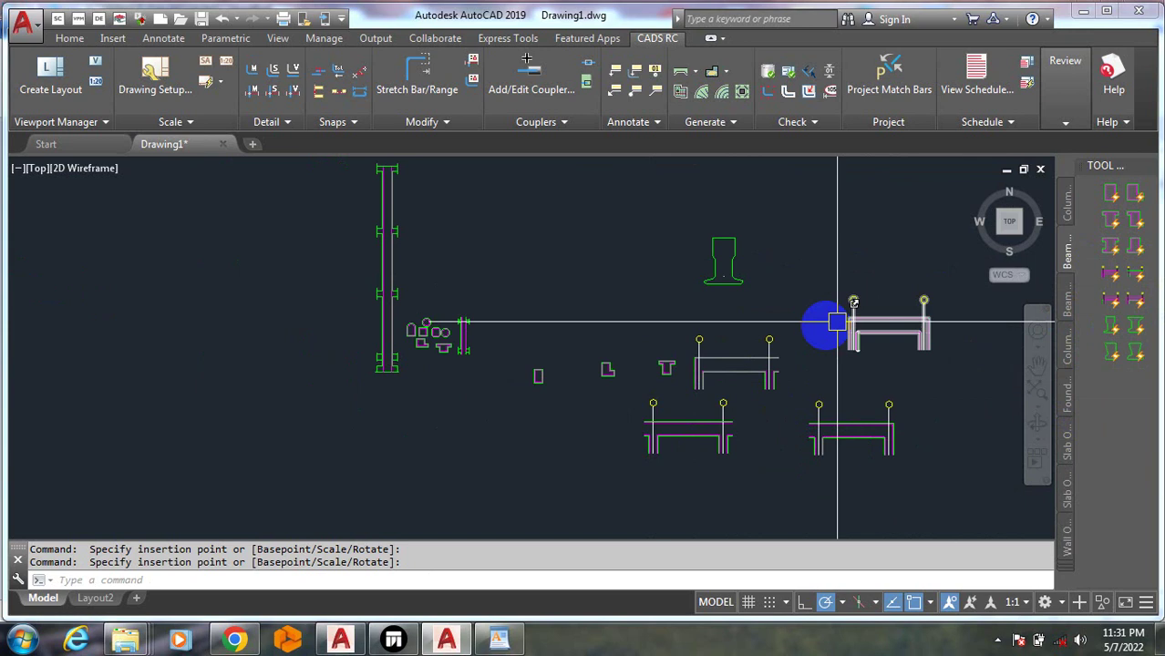
{"action": "left_click", "coordinate": [1141, 327]}
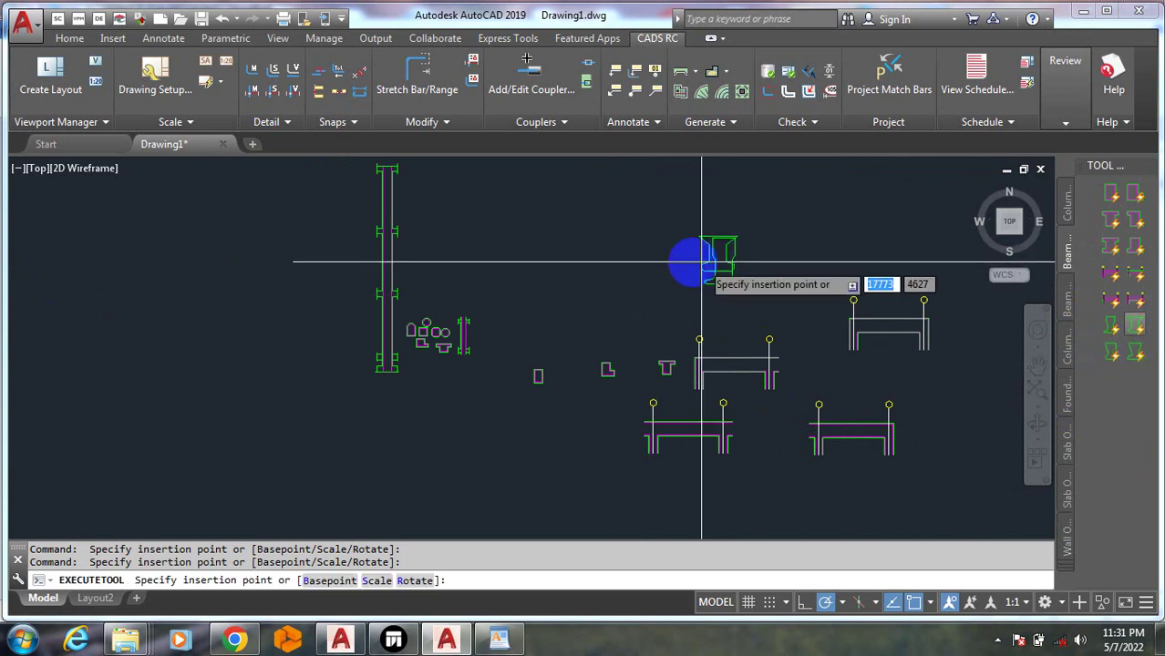
{"action": "left_click", "coordinate": [654, 278]}
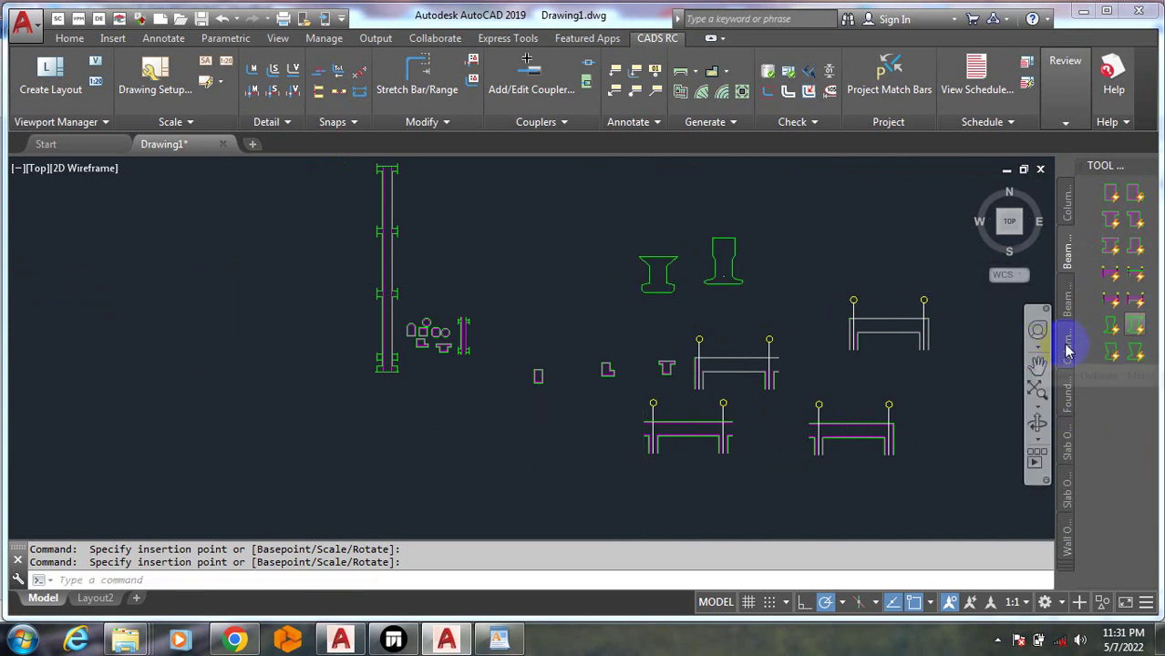
{"action": "left_click", "coordinate": [1135, 351]}
{"action": "left_click", "coordinate": [944, 460]}
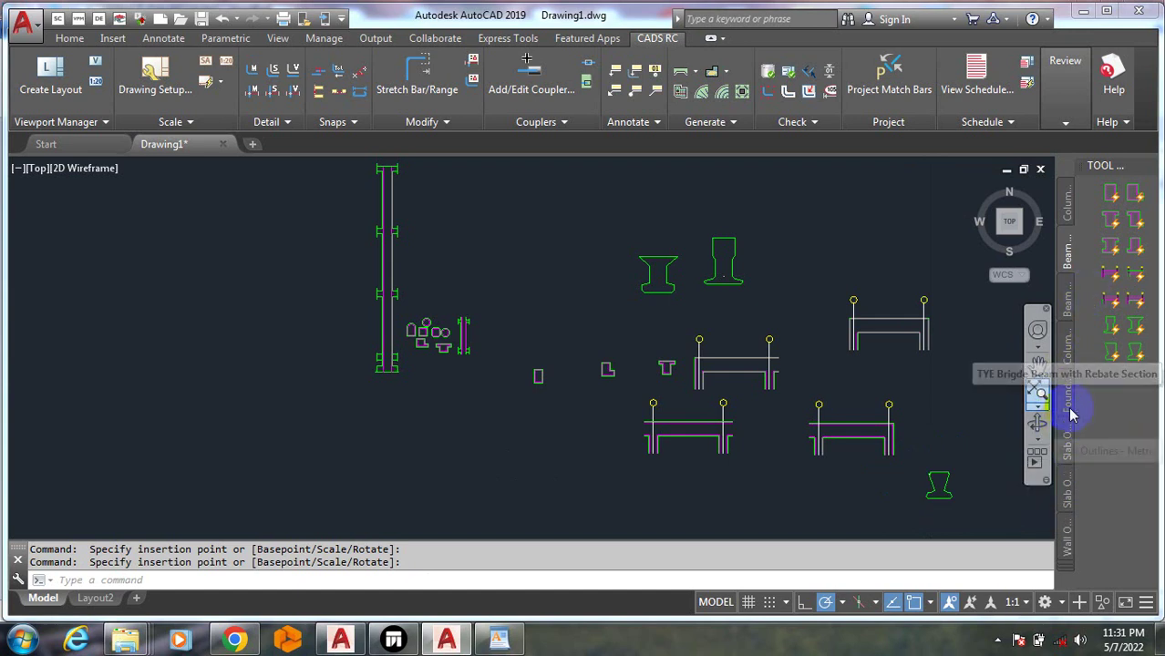
{"action": "left_click", "coordinate": [1066, 399]}
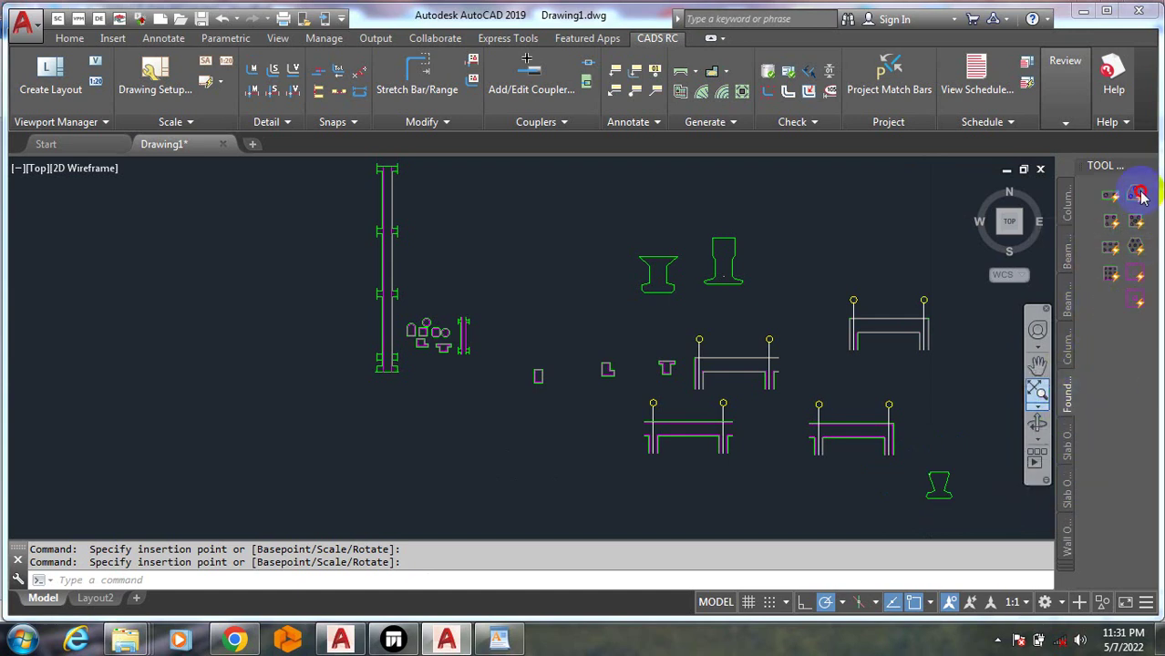
Place three-pile, two-pile and six-pile rectangular pile cap footings
{"action": "left_click", "coordinate": [515, 416]}
{"action": "scroll", "coordinate": [515, 419], "scroll_direction": "up", "scroll_amount": 4}
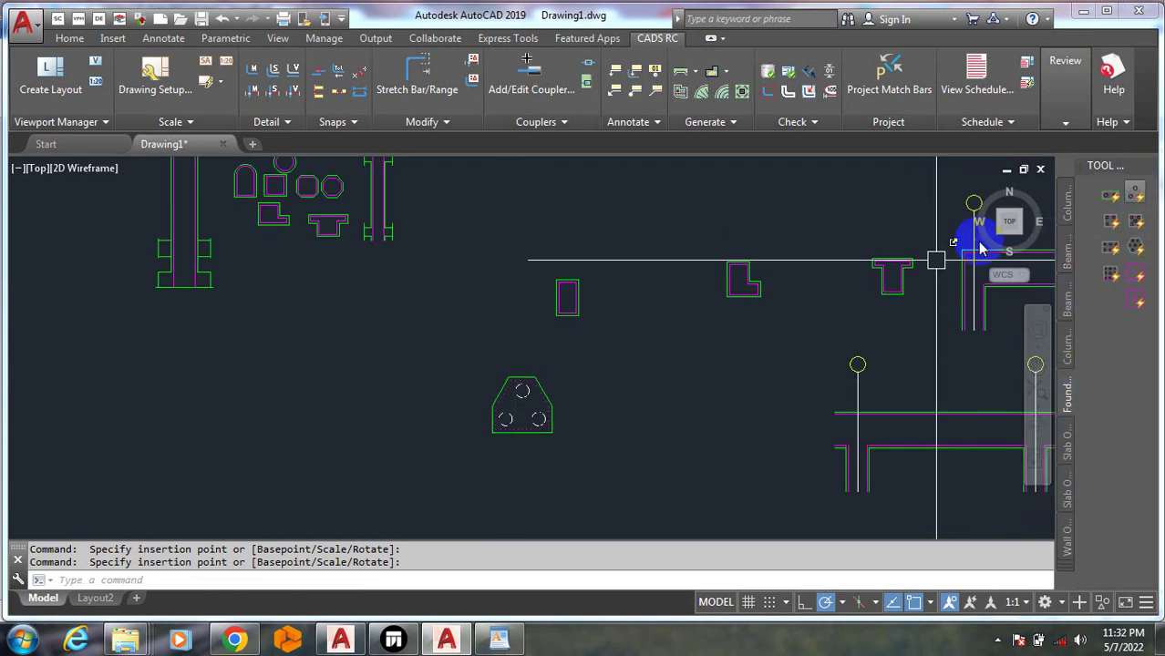
{"action": "left_click", "coordinate": [680, 377]}
{"action": "left_click", "coordinate": [1009, 222]}
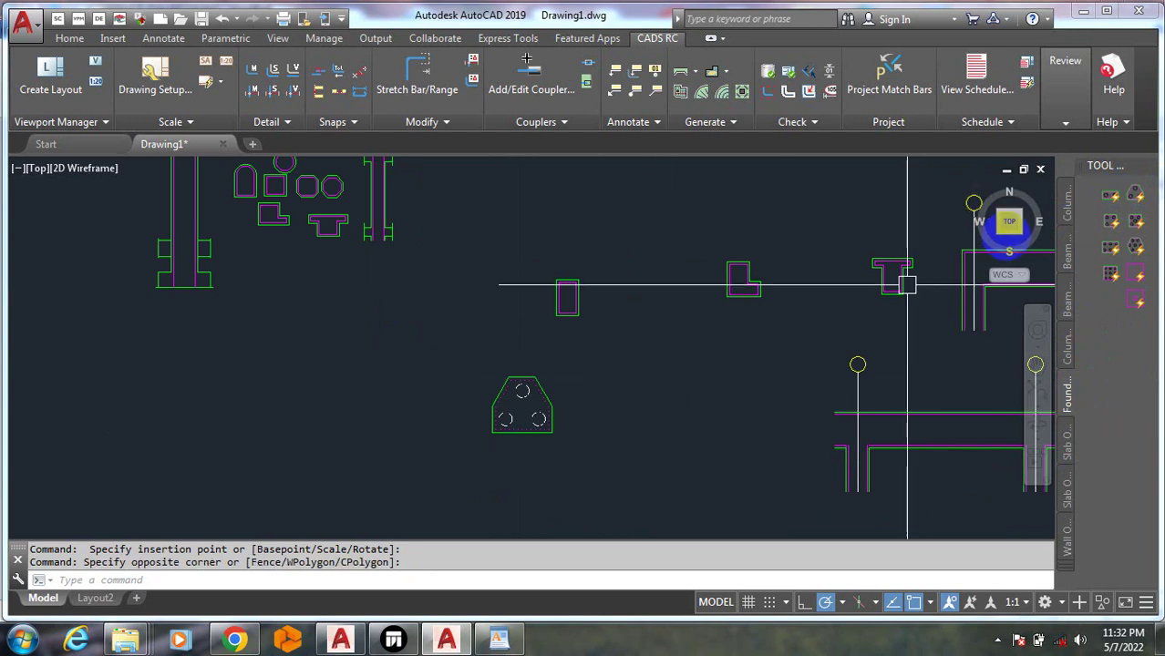
{"action": "left_click", "coordinate": [1113, 203]}
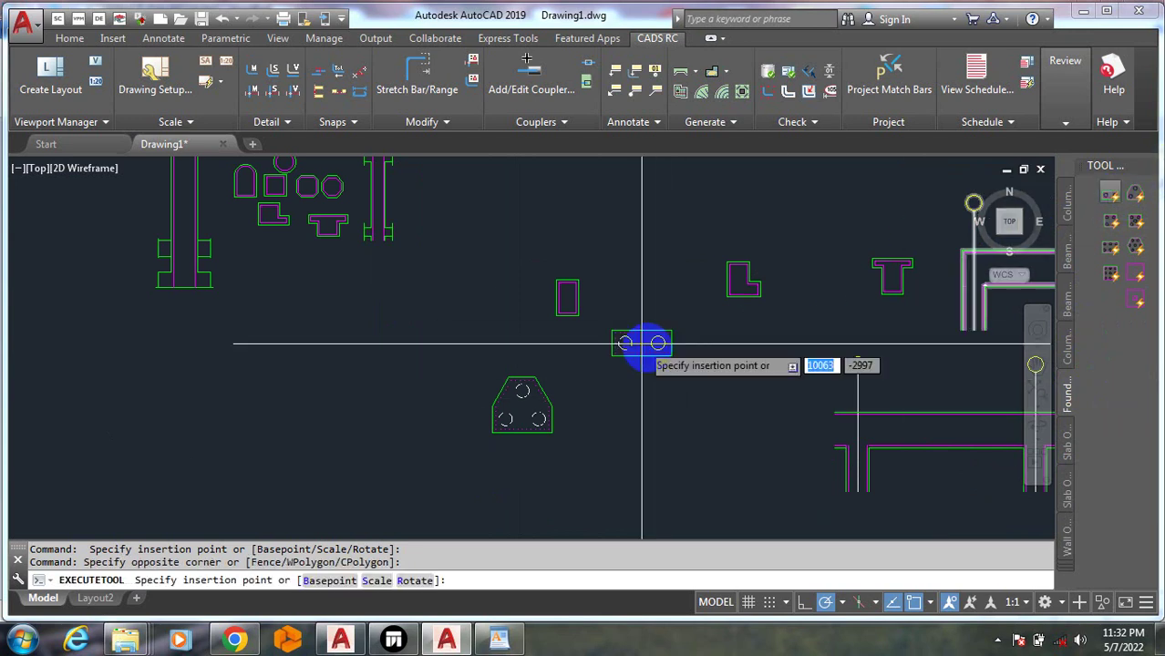
{"action": "left_click", "coordinate": [644, 412]}
{"action": "scroll", "coordinate": [629, 438], "scroll_direction": "up", "scroll_amount": 5}
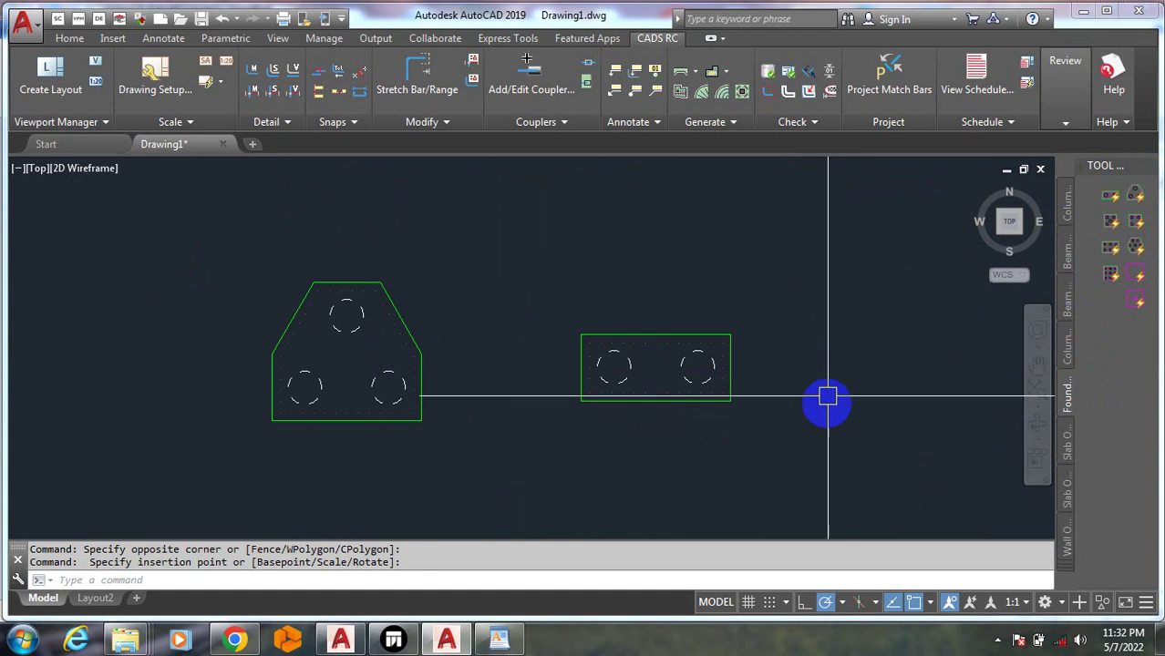
{"action": "left_click", "coordinate": [1118, 245]}
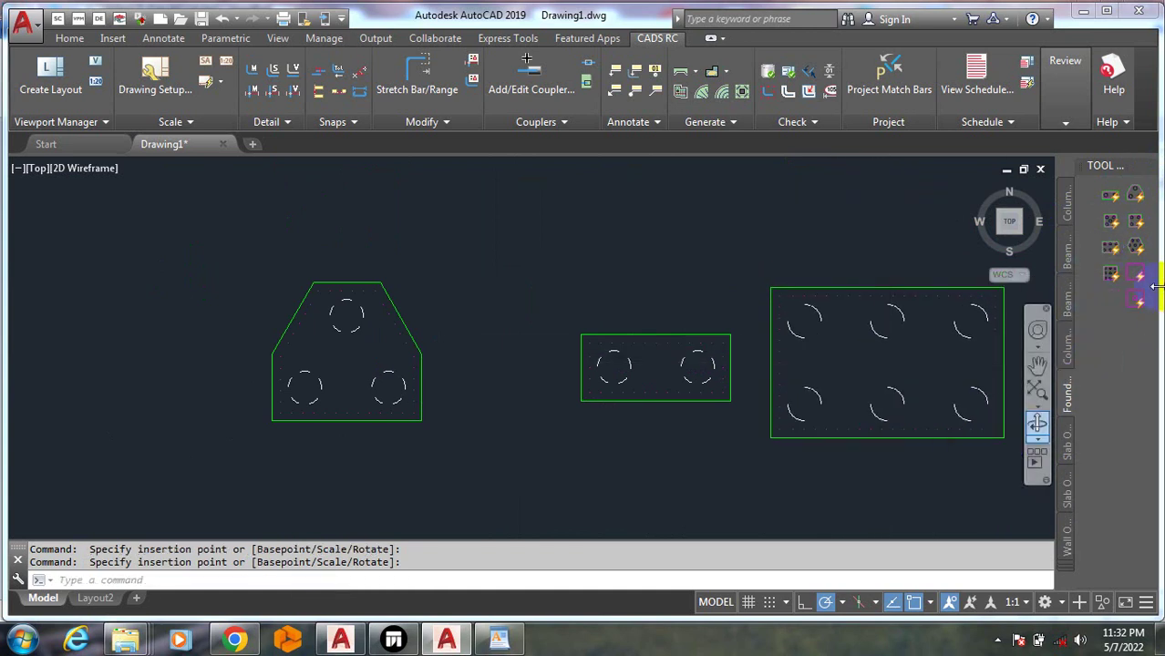
Add the hexagonal seven-pile footing below the other pile caps
{"action": "left_click", "coordinate": [1135, 247]}
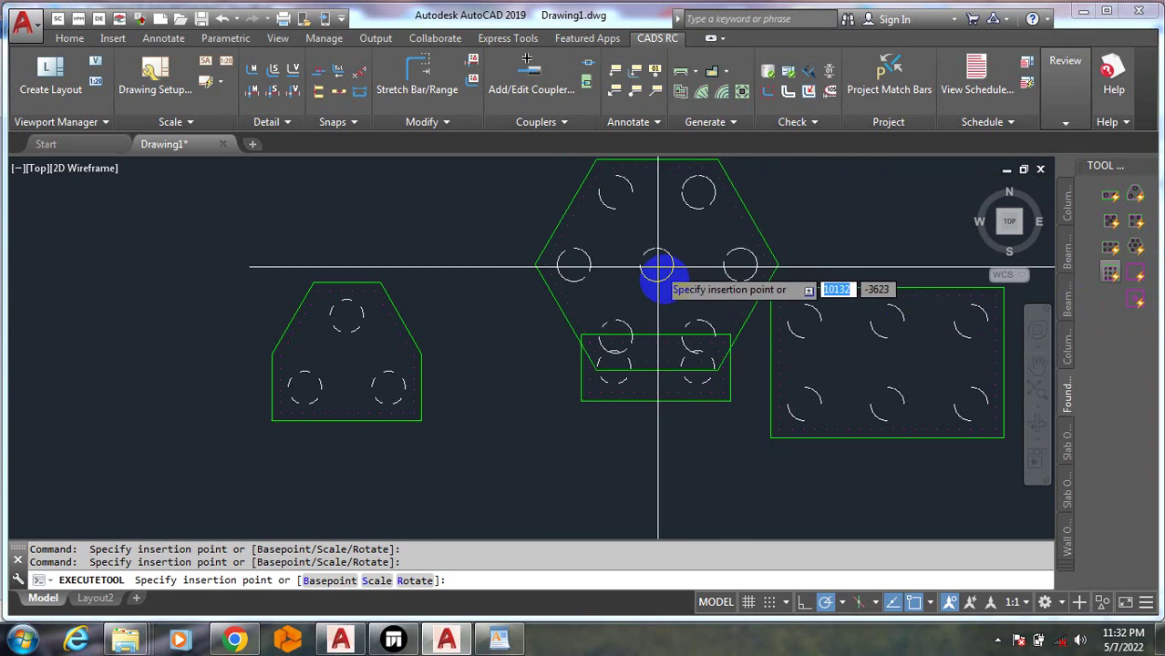
{"action": "scroll", "coordinate": [650, 267], "scroll_direction": "down", "scroll_amount": 2}
{"action": "left_click", "coordinate": [593, 456]}
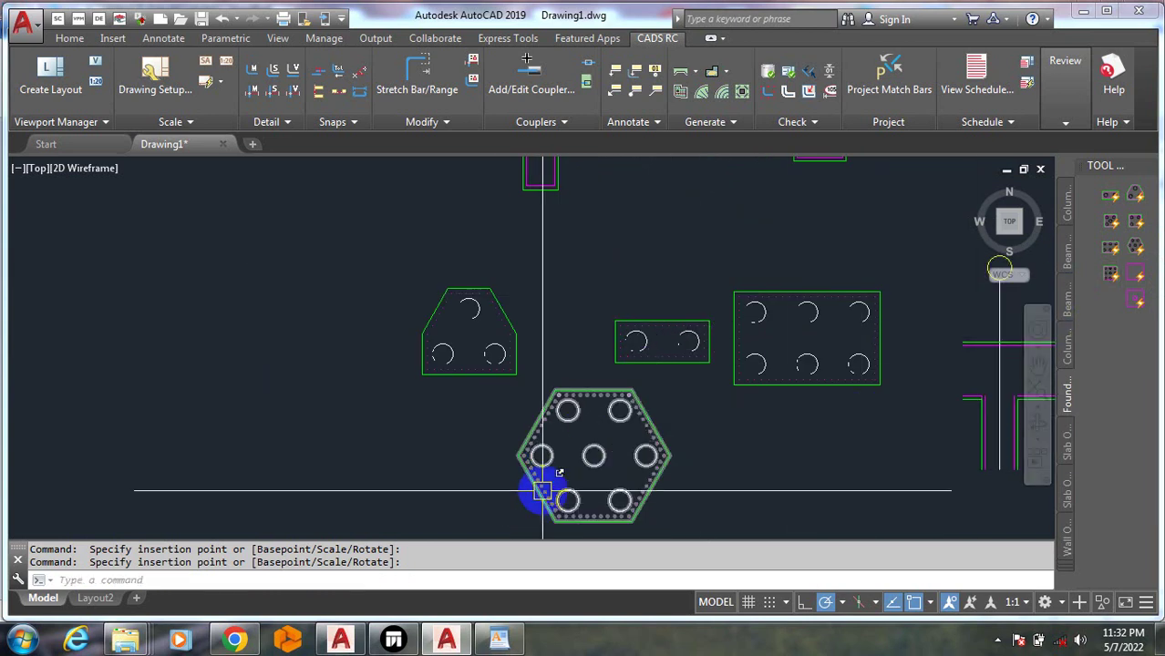
{"action": "scroll", "coordinate": [585, 470], "scroll_direction": "down", "scroll_amount": 2}
{"action": "scroll", "coordinate": [655, 381], "scroll_direction": "up", "scroll_amount": 5}
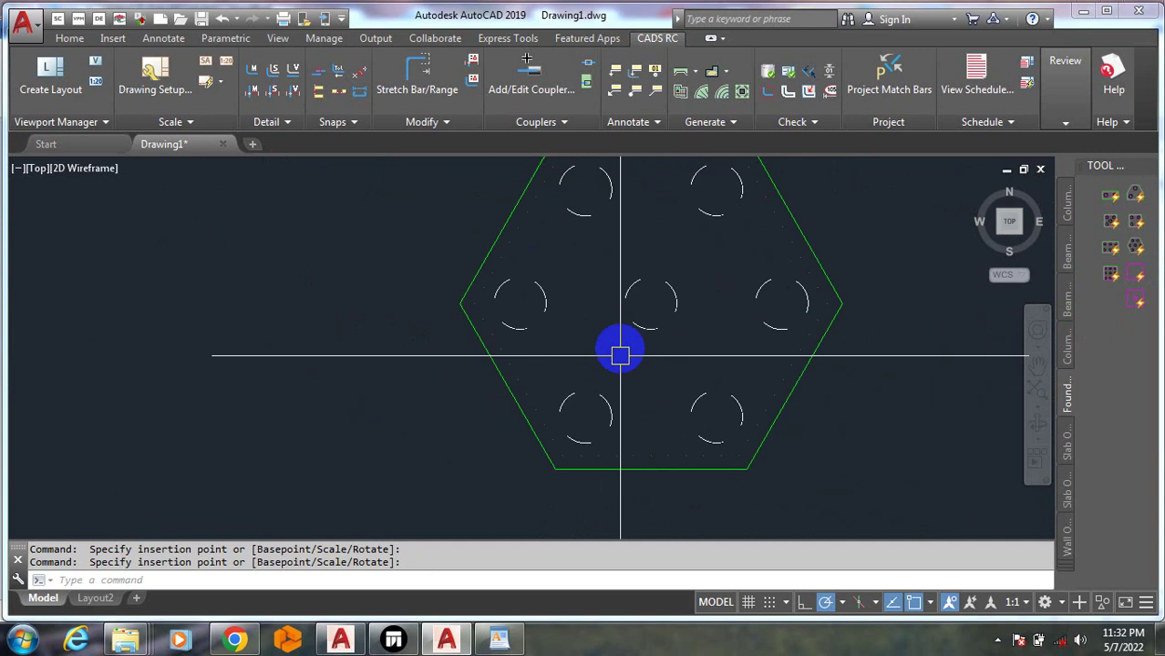
{"action": "scroll", "coordinate": [600, 376], "scroll_direction": "down", "scroll_amount": 3}
{"action": "scroll", "coordinate": [622, 356], "scroll_direction": "up", "scroll_amount": 1}
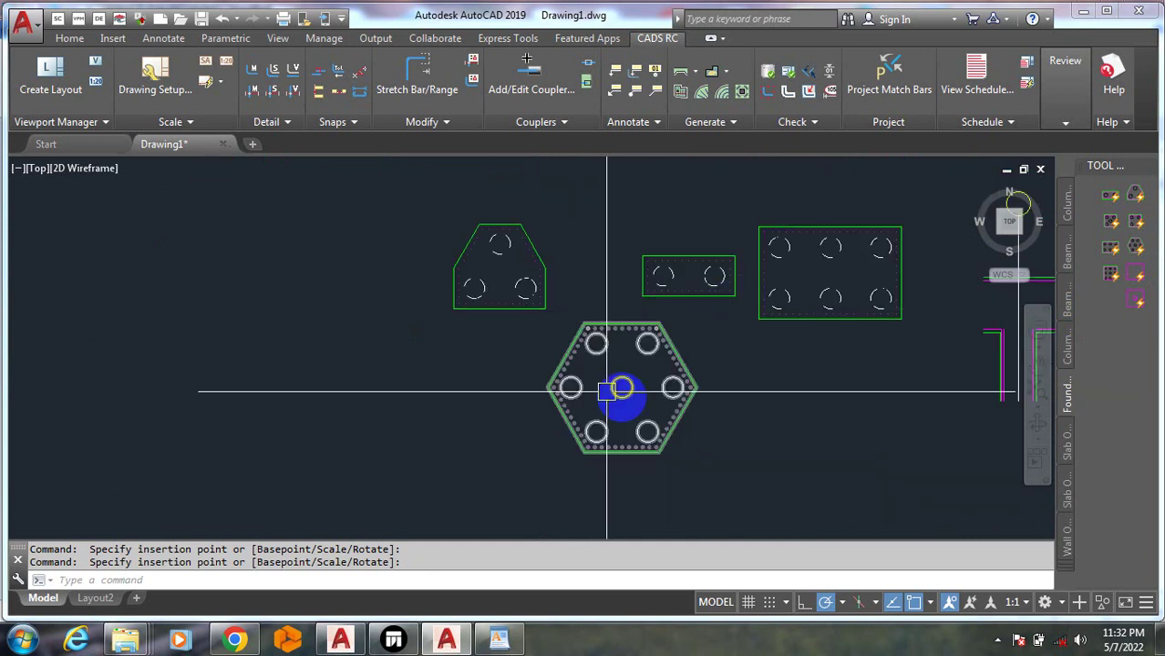
Add two square pad footings on either side of the hexagon, then show the slab outlines
{"action": "left_click", "coordinate": [1130, 305]}
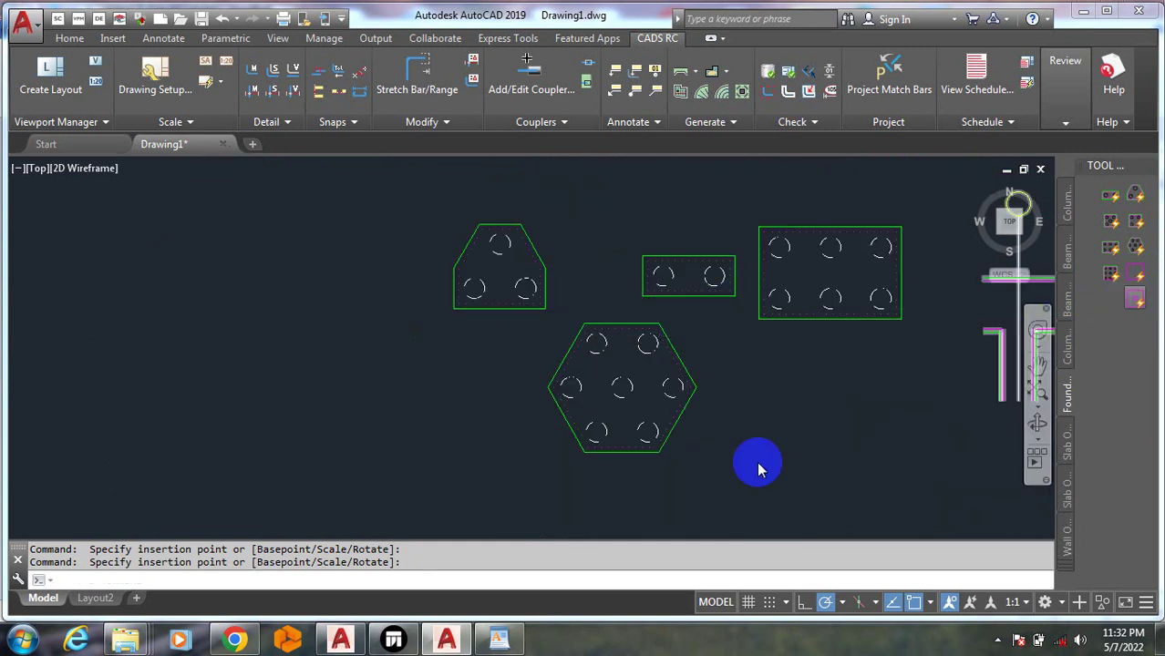
{"action": "left_click", "coordinate": [731, 516]}
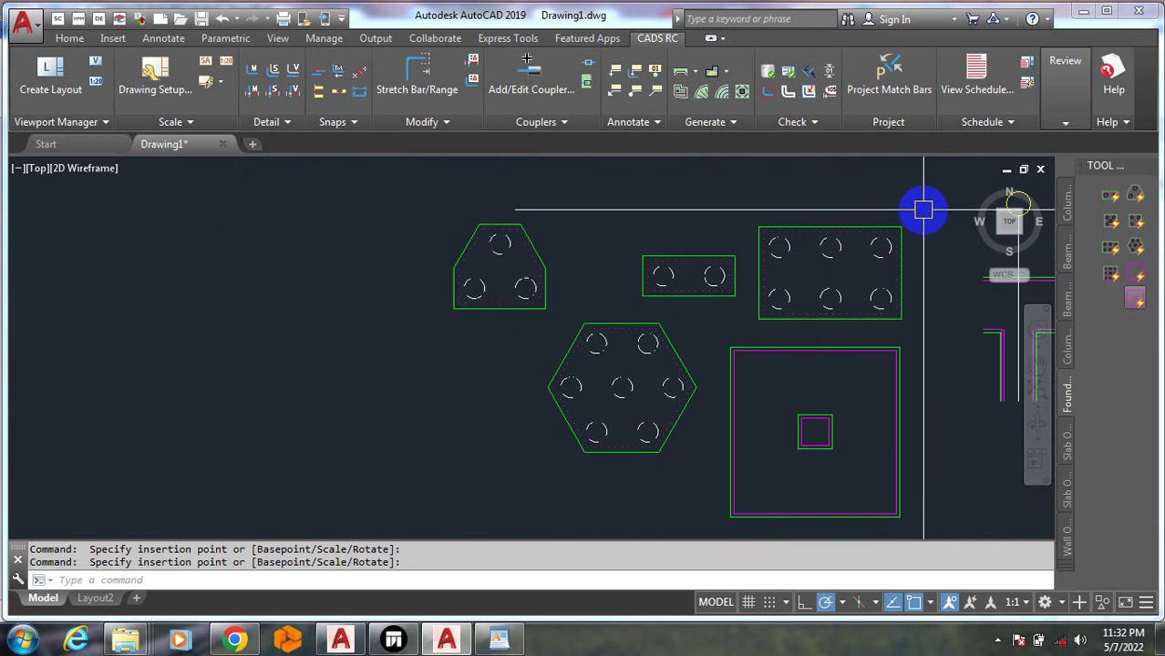
{"action": "scroll", "coordinate": [903, 227], "scroll_direction": "up", "scroll_amount": 4}
{"action": "scroll", "coordinate": [642, 328], "scroll_direction": "down", "scroll_amount": 4}
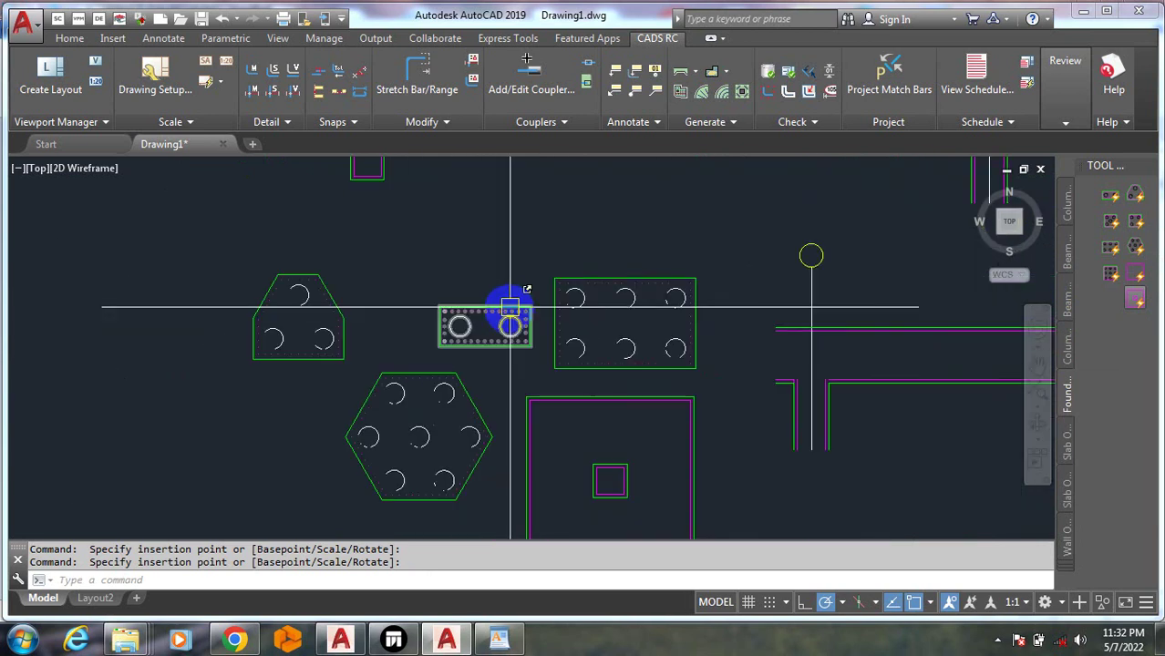
{"action": "scroll", "coordinate": [372, 501], "scroll_direction": "up", "scroll_amount": 4}
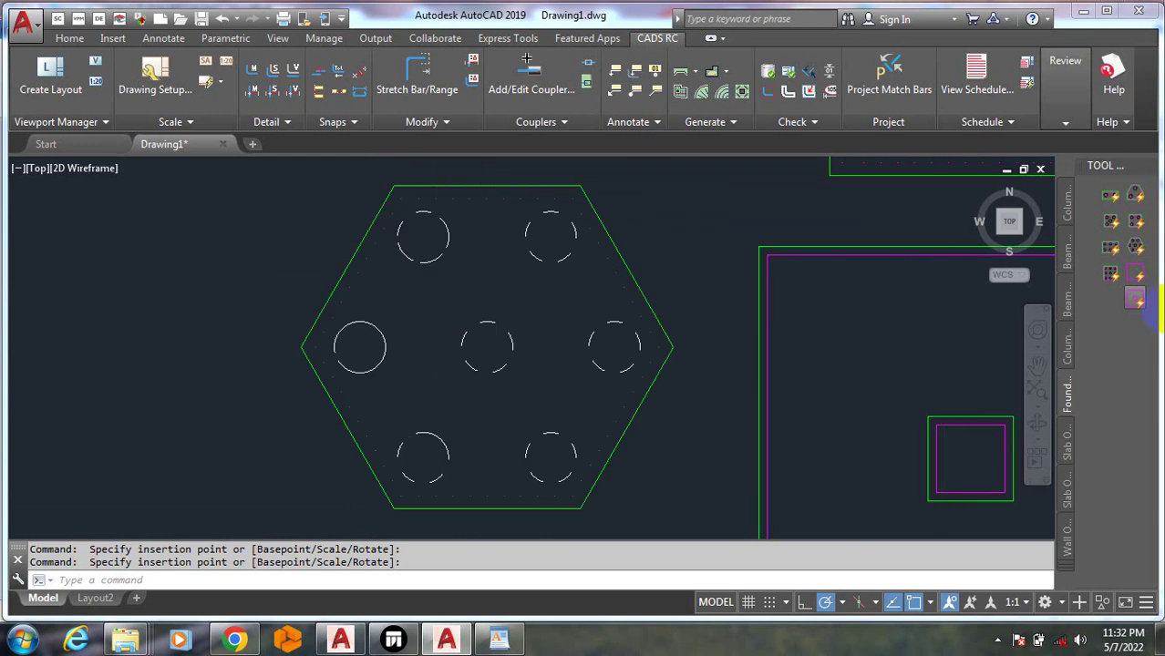
{"action": "scroll", "coordinate": [617, 330], "scroll_direction": "down", "scroll_amount": 4}
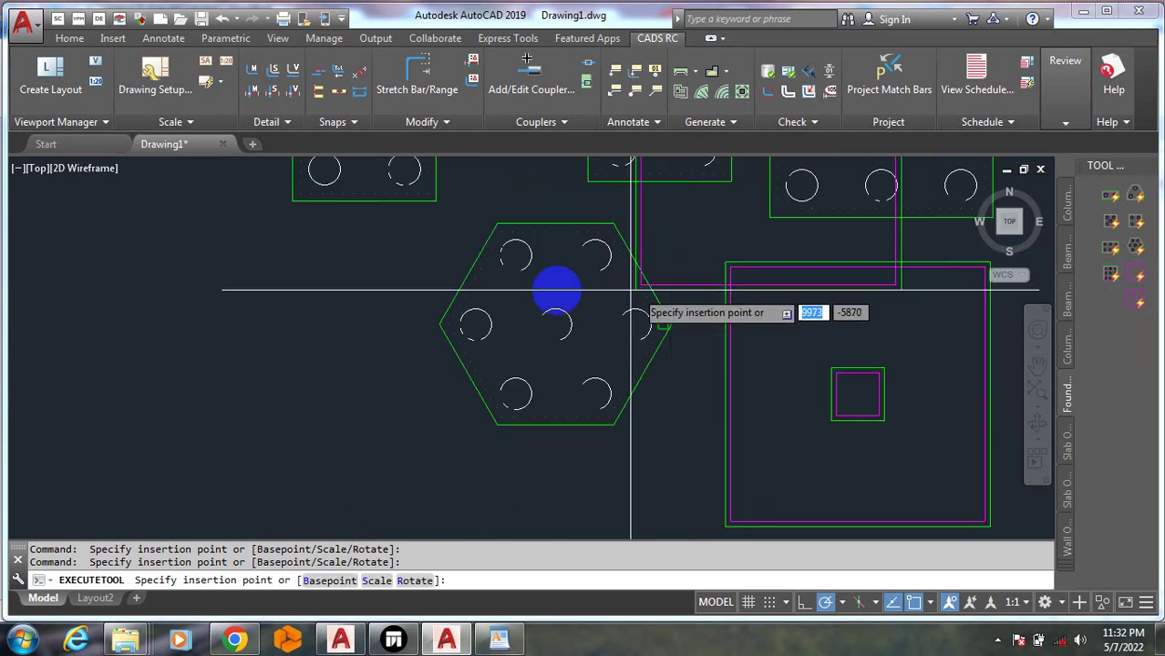
{"action": "left_click", "coordinate": [217, 466]}
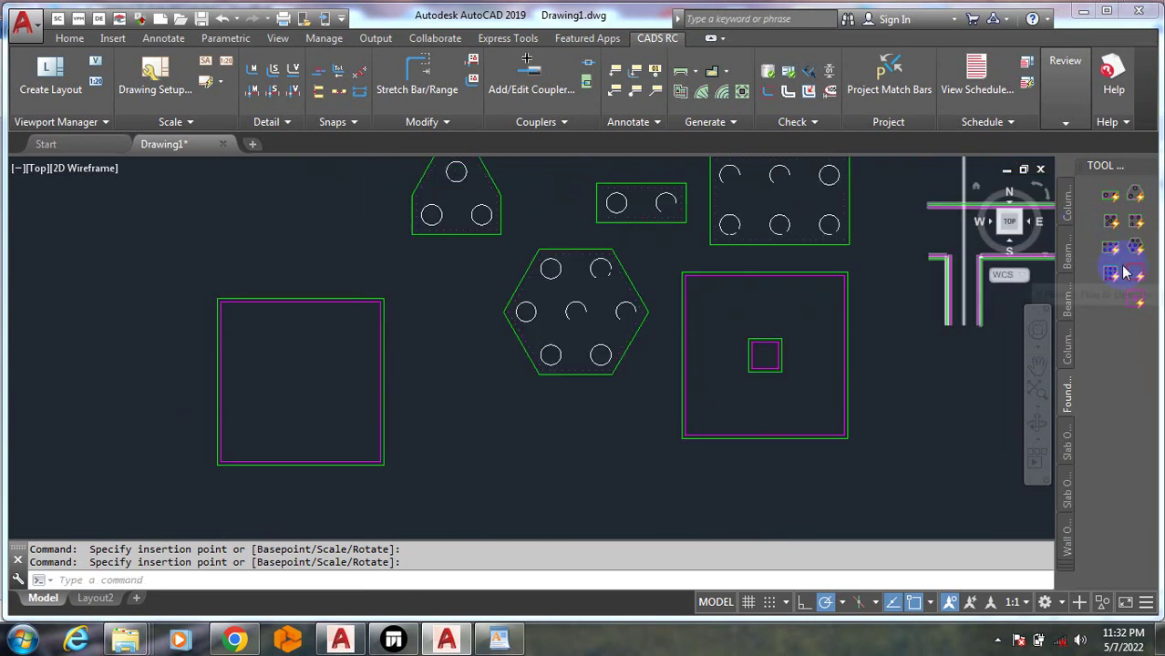
{"action": "left_click", "coordinate": [1069, 453]}
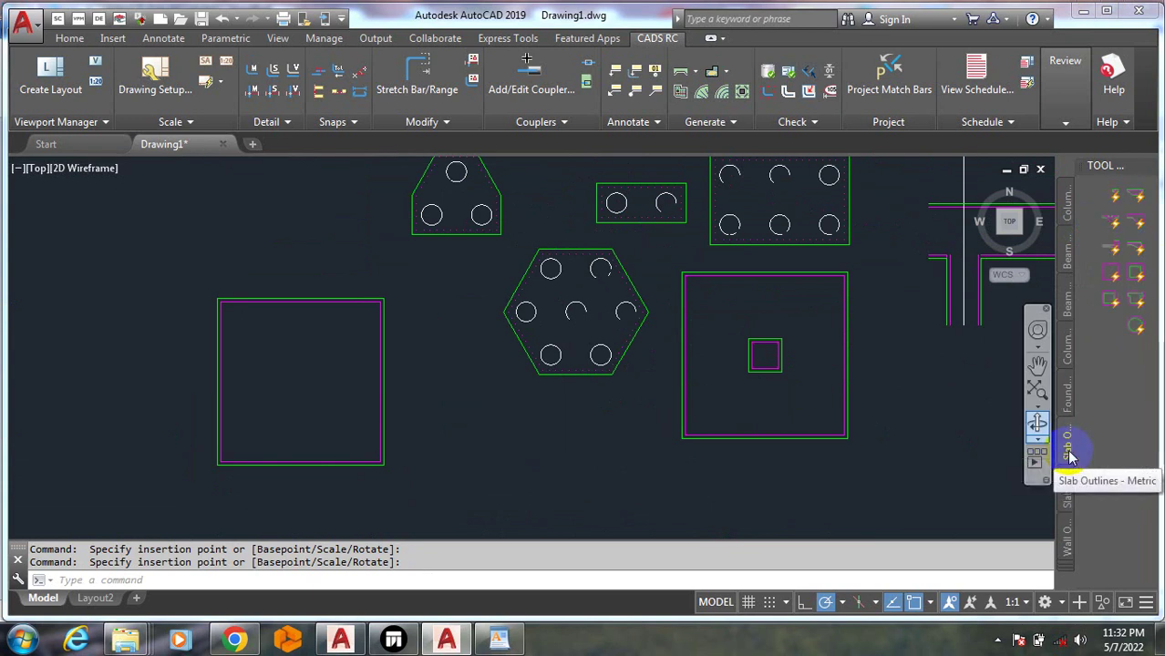
Place the Thickening Slab, Rib Slab and Thickening Slab with Duct sections
{"action": "left_click", "coordinate": [1136, 201]}
{"action": "left_click", "coordinate": [536, 476]}
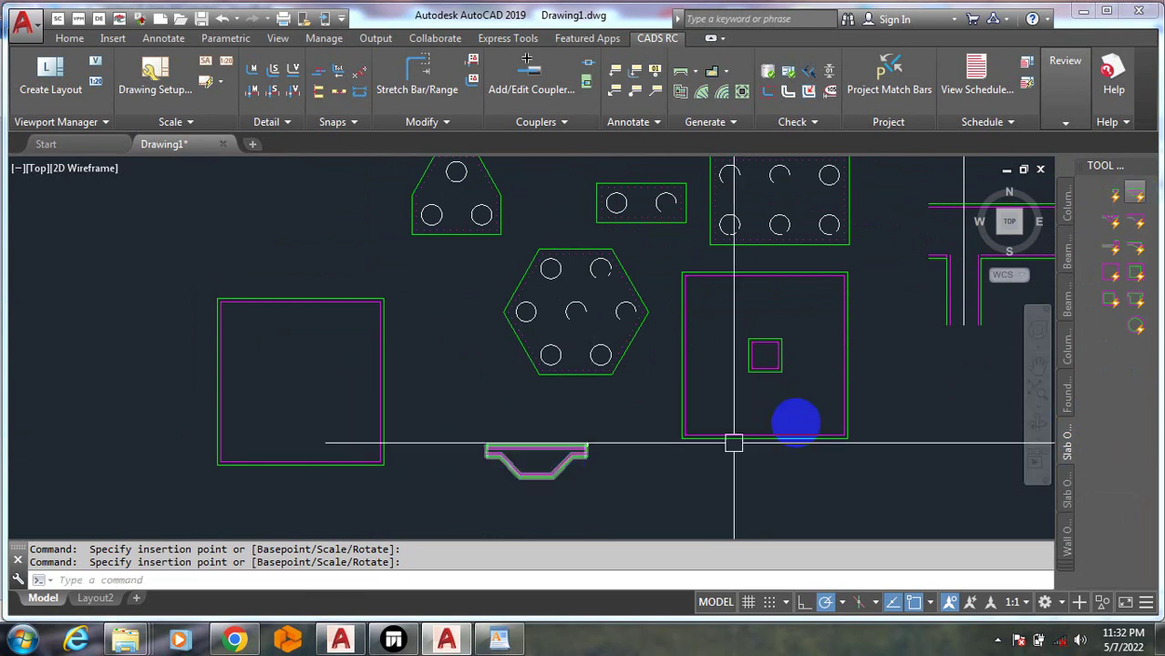
{"action": "left_click", "coordinate": [1119, 202]}
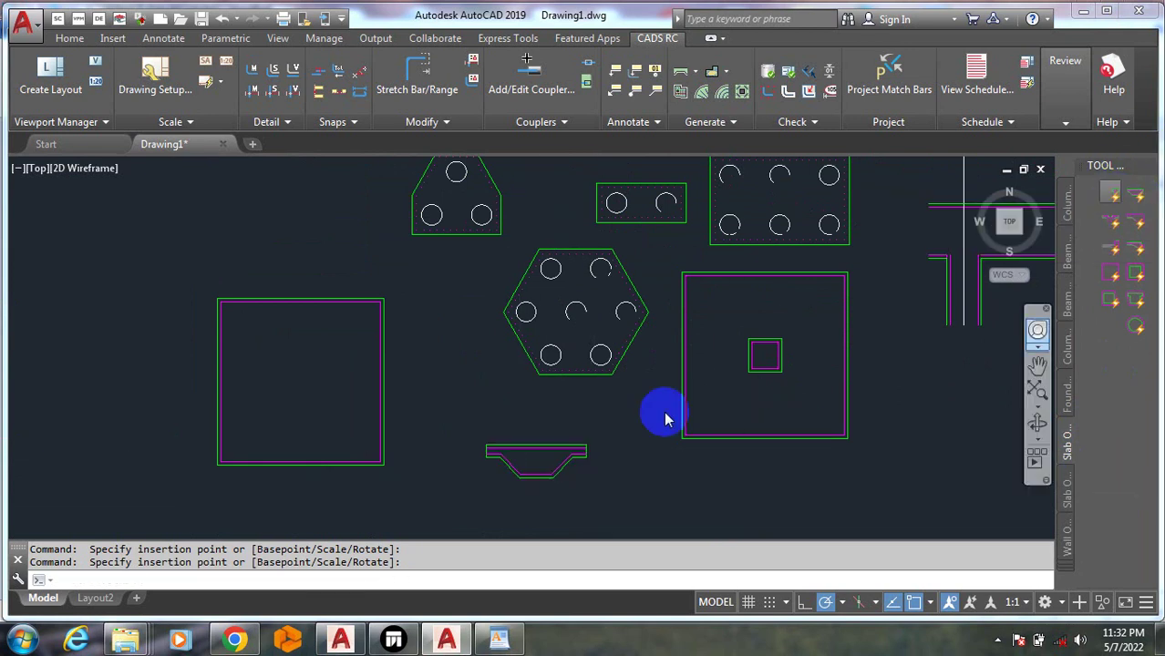
{"action": "scroll", "coordinate": [633, 530], "scroll_direction": "up", "scroll_amount": 2}
{"action": "scroll", "coordinate": [634, 531], "scroll_direction": "up", "scroll_amount": 2}
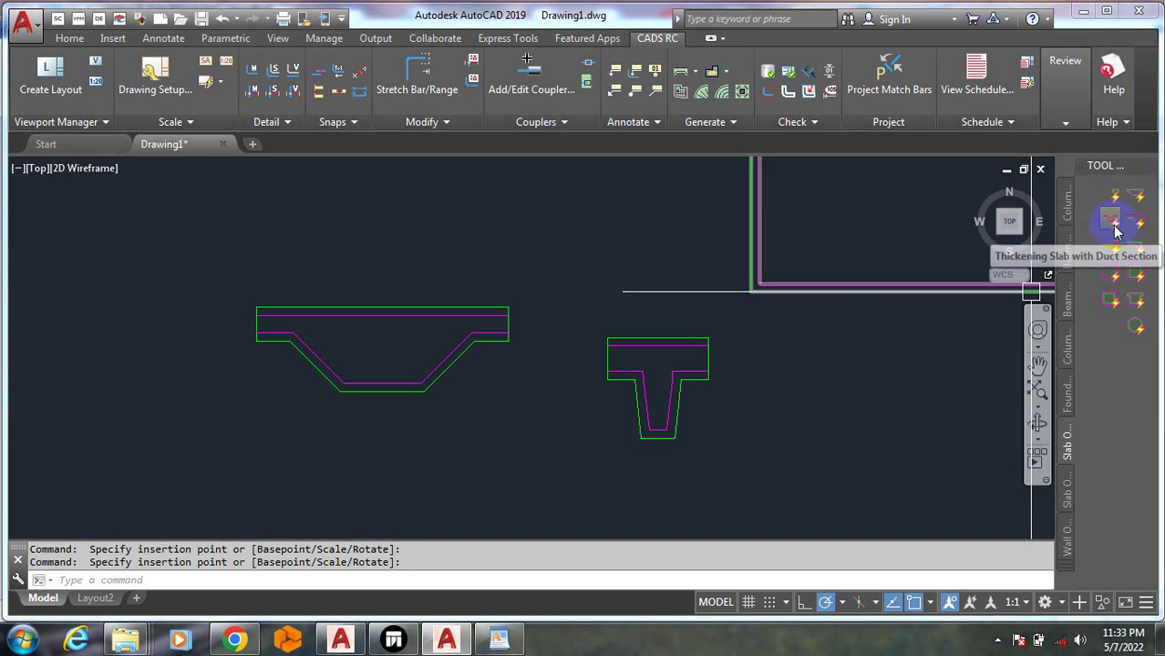
{"action": "left_click", "coordinate": [1114, 228]}
{"action": "scroll", "coordinate": [802, 428], "scroll_direction": "down", "scroll_amount": 5}
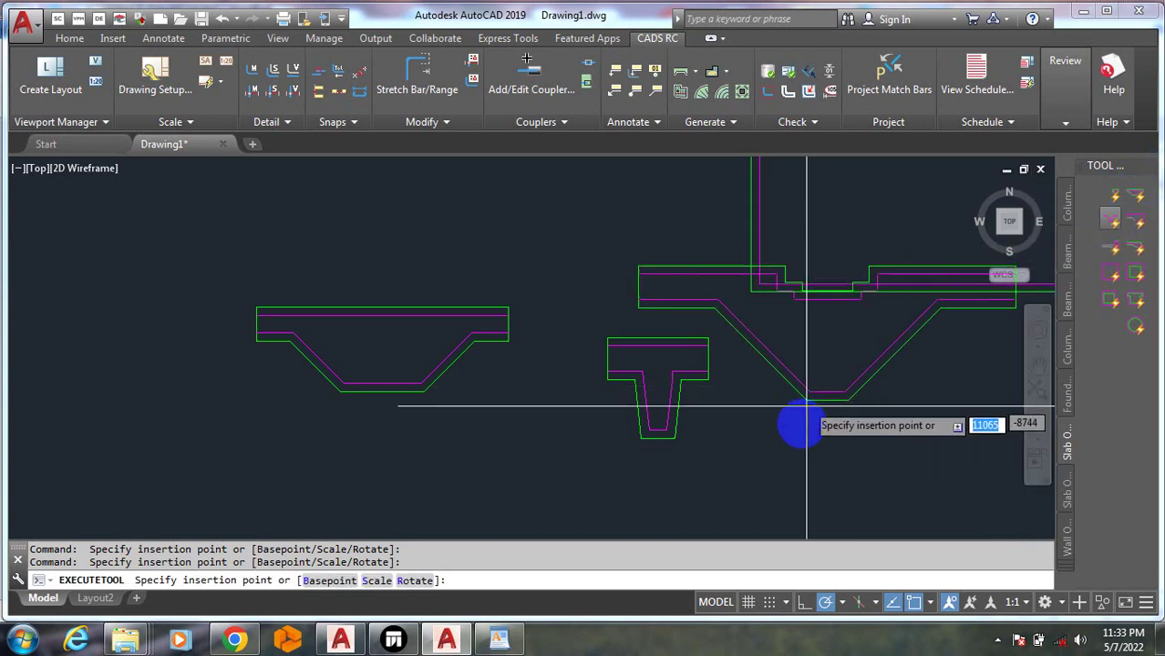
{"action": "left_click", "coordinate": [848, 446]}
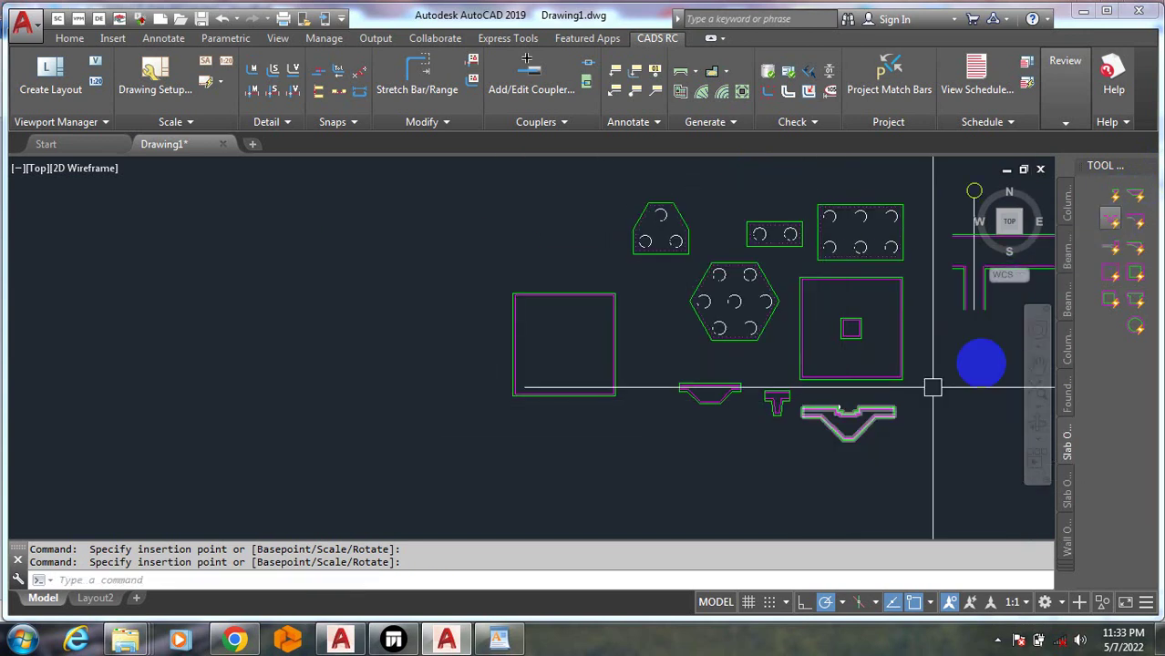
Add a stepped slab, a small square, another slab section and a circular section in the bottom row
{"action": "left_click", "coordinate": [1135, 246]}
{"action": "left_click", "coordinate": [942, 445]}
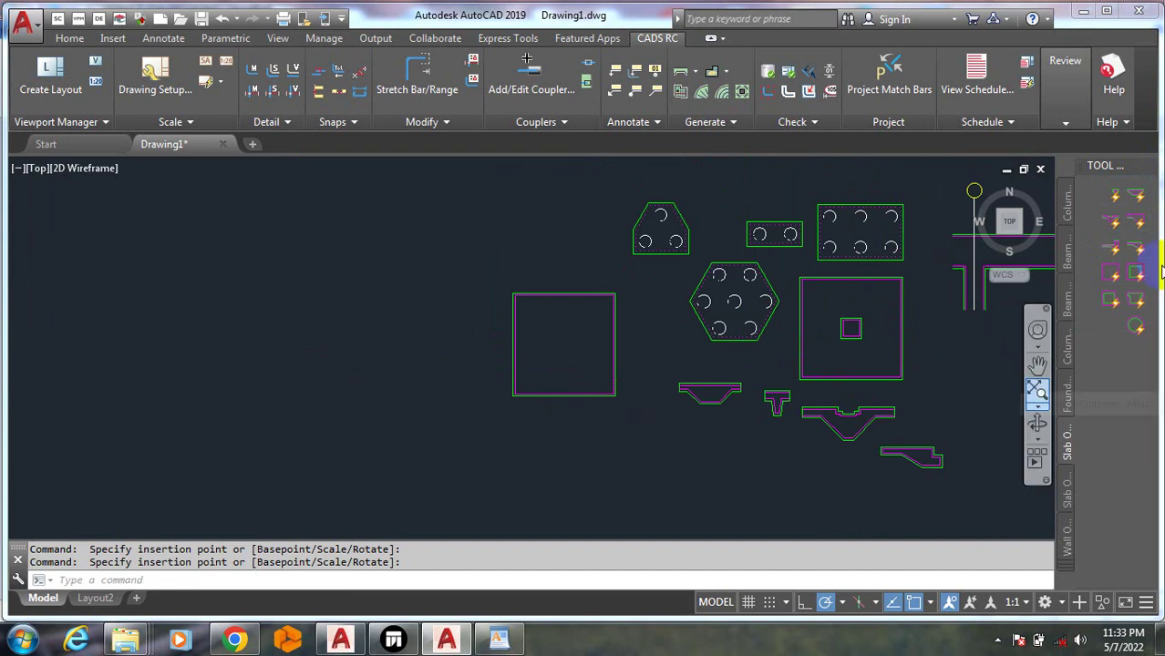
{"action": "left_click", "coordinate": [1139, 281]}
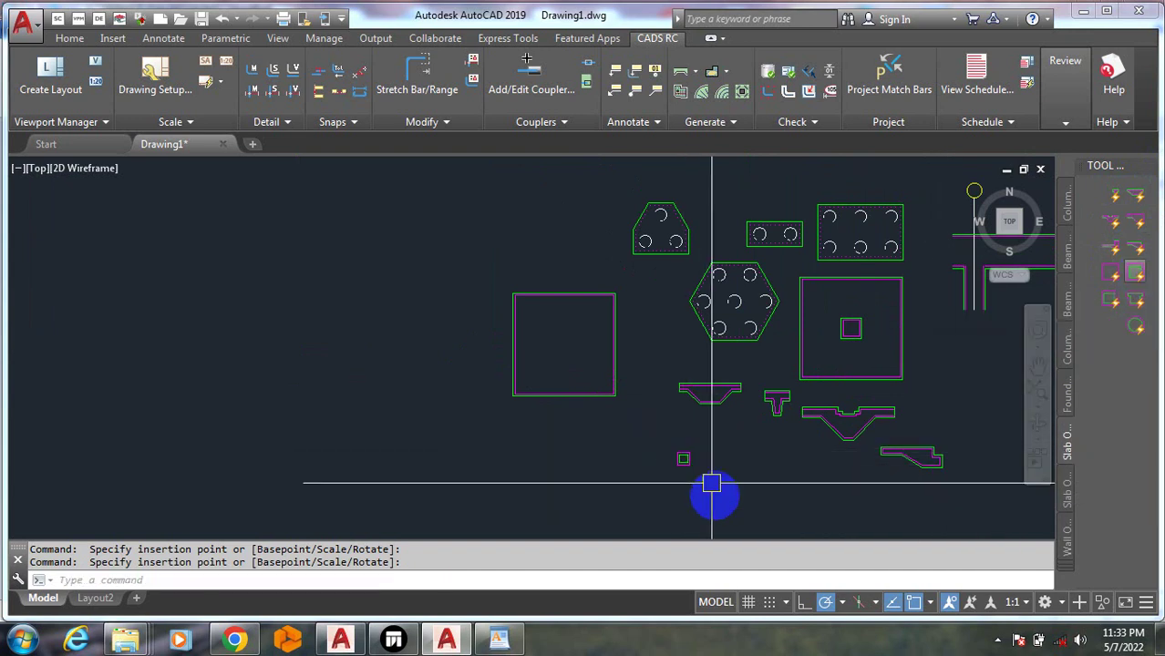
{"action": "left_click", "coordinate": [684, 459]}
{"action": "left_click", "coordinate": [1135, 299]}
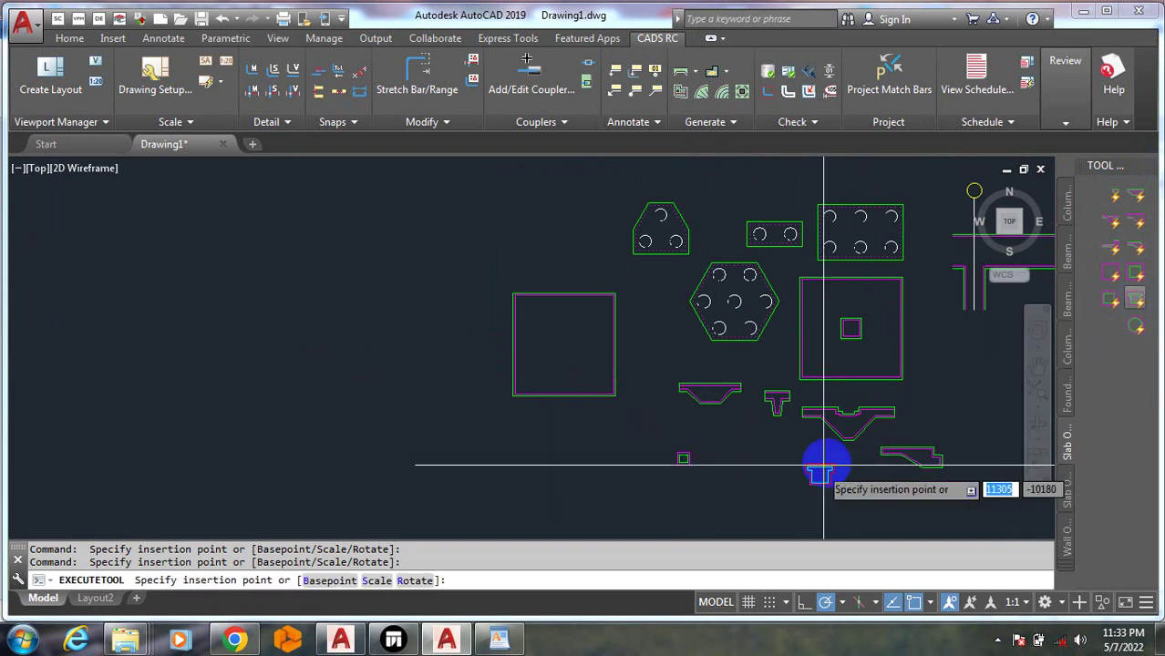
{"action": "left_click", "coordinate": [755, 450]}
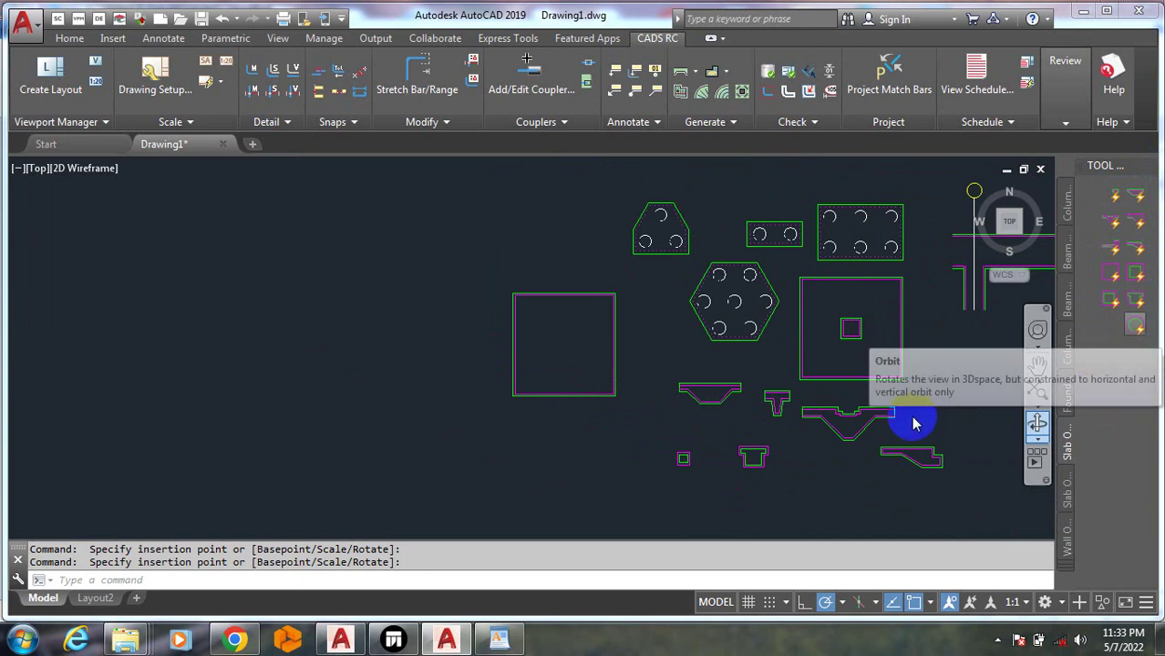
{"action": "left_click", "coordinate": [1136, 327]}
{"action": "left_click", "coordinate": [799, 460]}
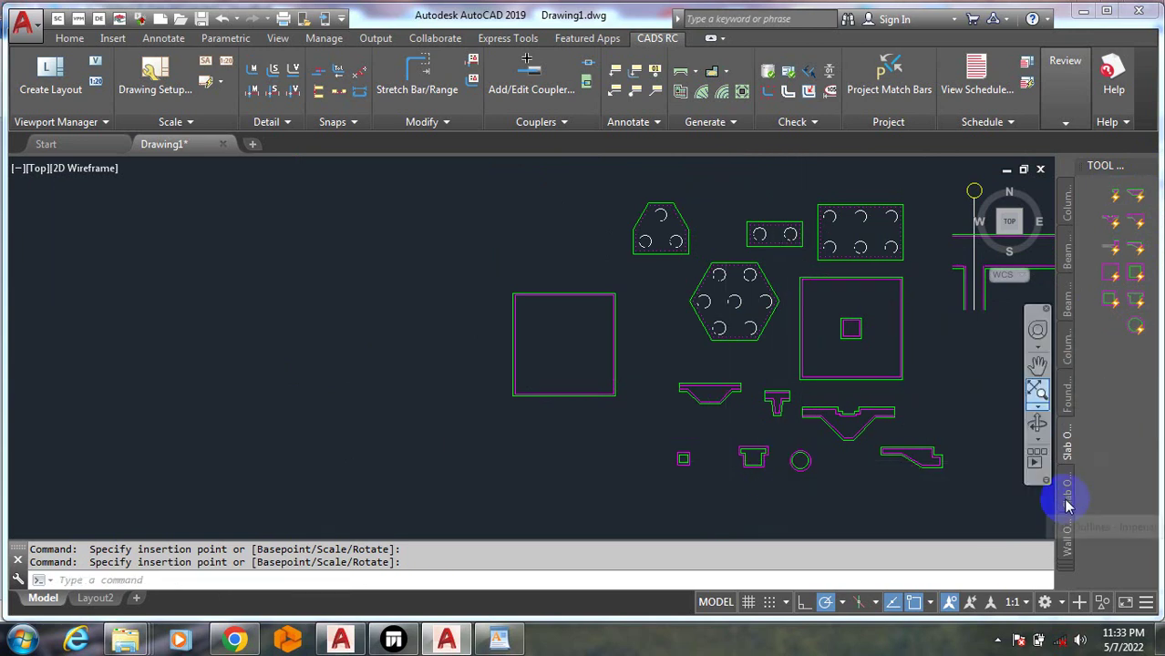
Drag L-shaped, square box, double-circle and box wall plans into the drawing
{"action": "left_click", "coordinate": [1066, 543]}
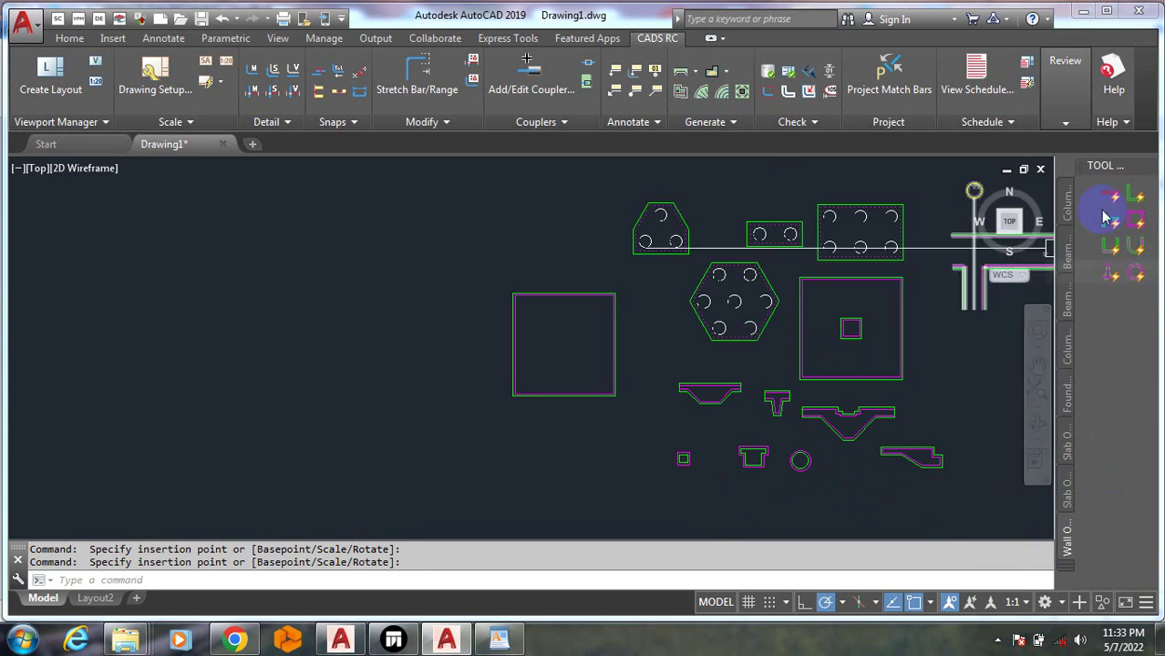
{"action": "mouse_move", "coordinate": [1133, 196]}
{"action": "left_mouse_down"}
{"action": "mouse_move", "coordinate": [629, 393]}
{"action": "mouse_move", "coordinate": [553, 444]}
{"action": "left_mouse_up"}
{"action": "scroll", "coordinate": [567, 447], "scroll_direction": "up", "scroll_amount": 7}
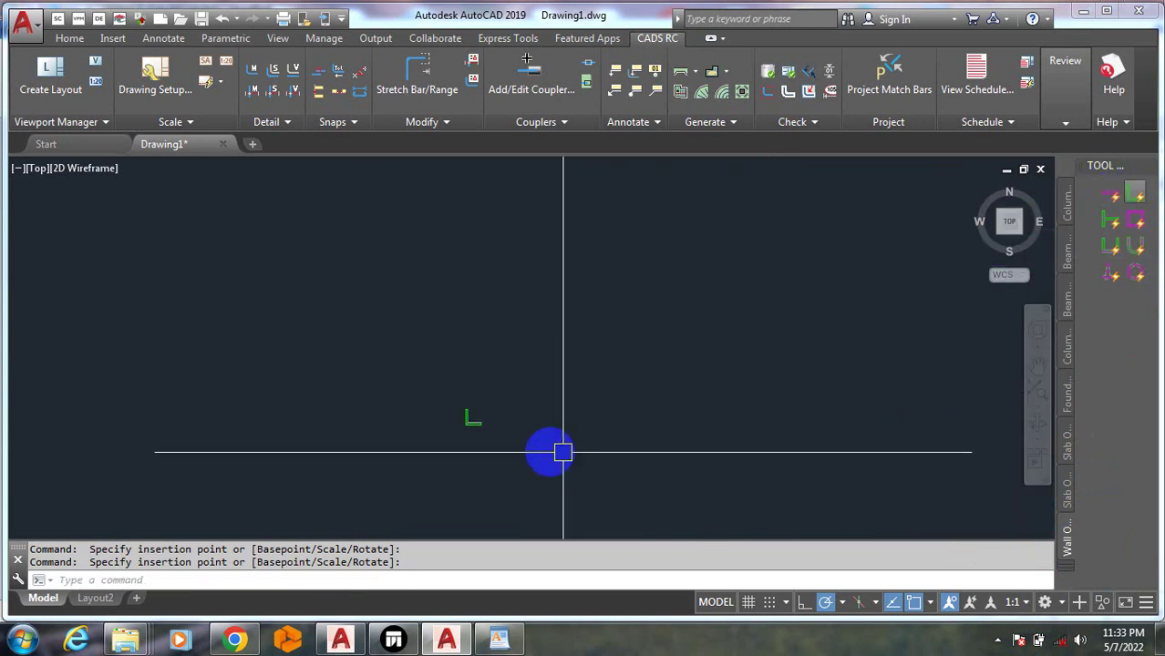
{"action": "scroll", "coordinate": [418, 412], "scroll_direction": "up", "scroll_amount": 6}
{"action": "scroll", "coordinate": [602, 490], "scroll_direction": "up", "scroll_amount": 2}
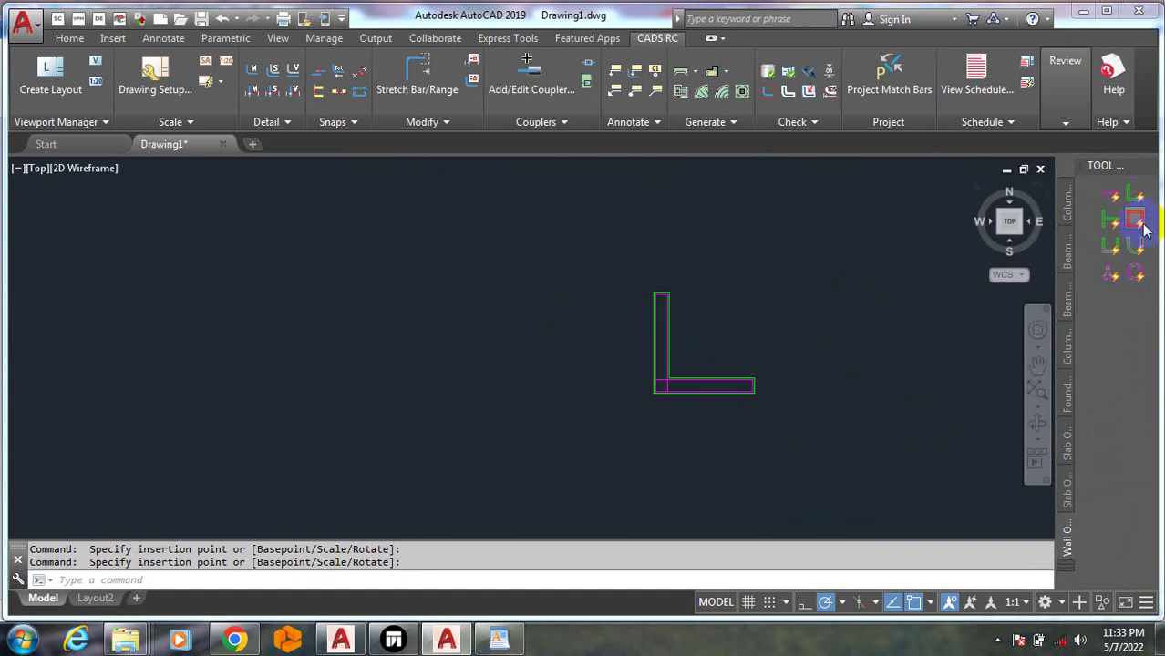
{"action": "left_click_drag", "start_coordinate": [848, 326], "coordinate": [814, 308]}
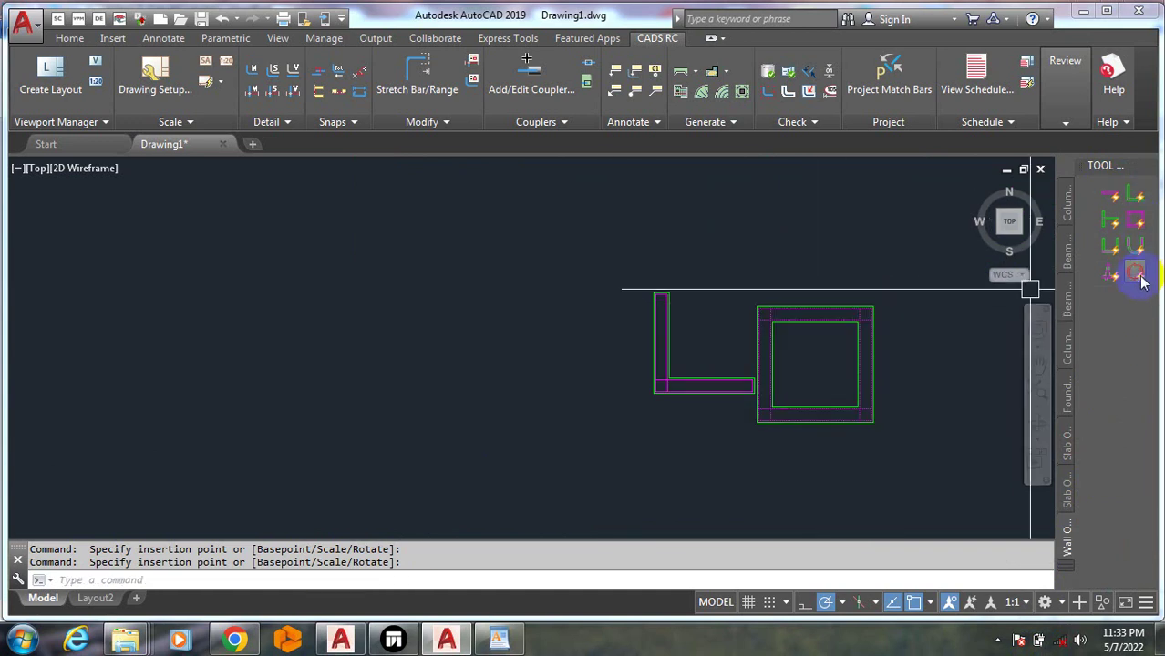
{"action": "left_click_drag", "start_coordinate": [1143, 281], "coordinate": [941, 384]}
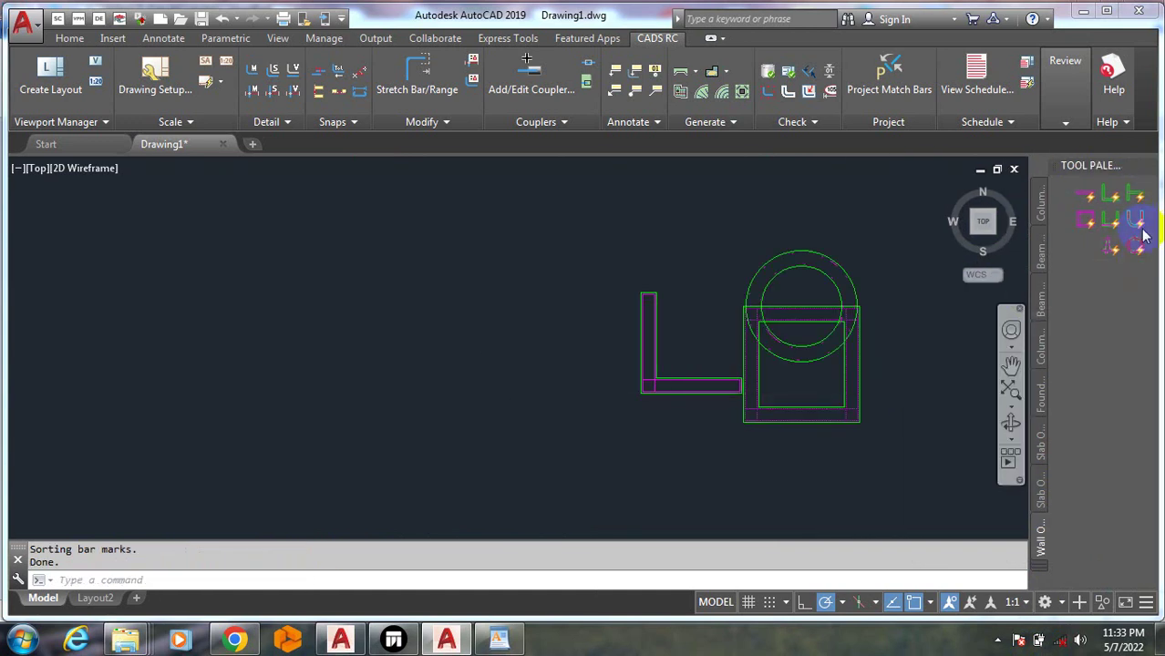
{"action": "mouse_move", "coordinate": [1085, 226]}
{"action": "left_mouse_down"}
{"action": "mouse_move", "coordinate": [658, 221]}
{"action": "mouse_move", "coordinate": [695, 195]}
{"action": "left_mouse_up"}
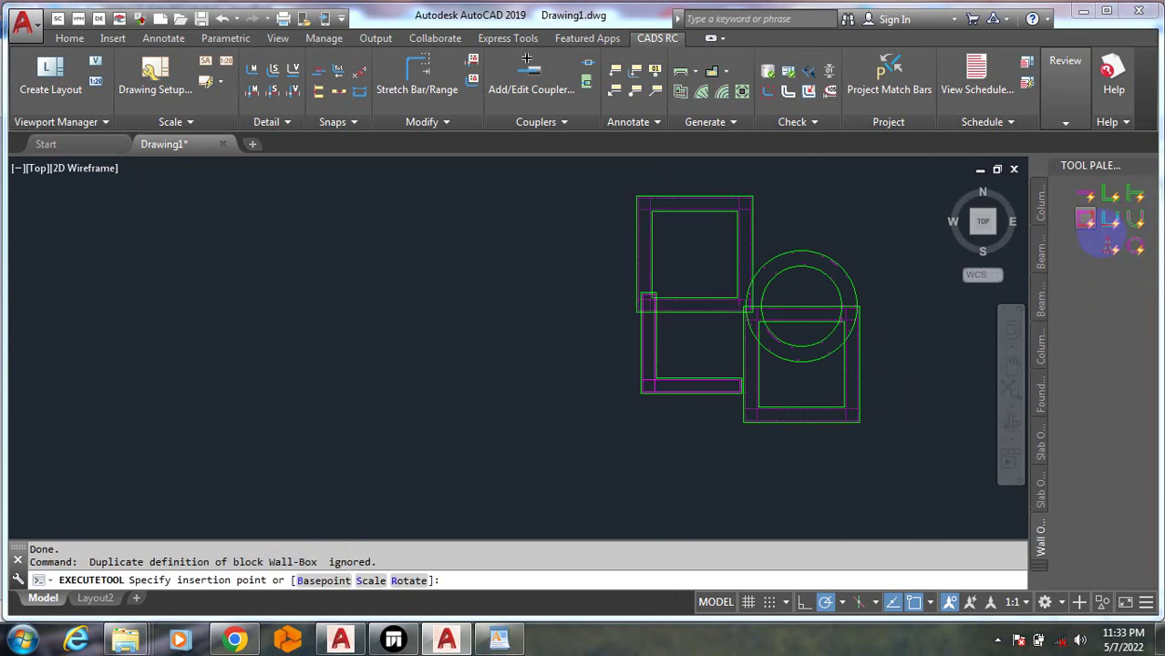
{"action": "left_click", "coordinate": [693, 195]}
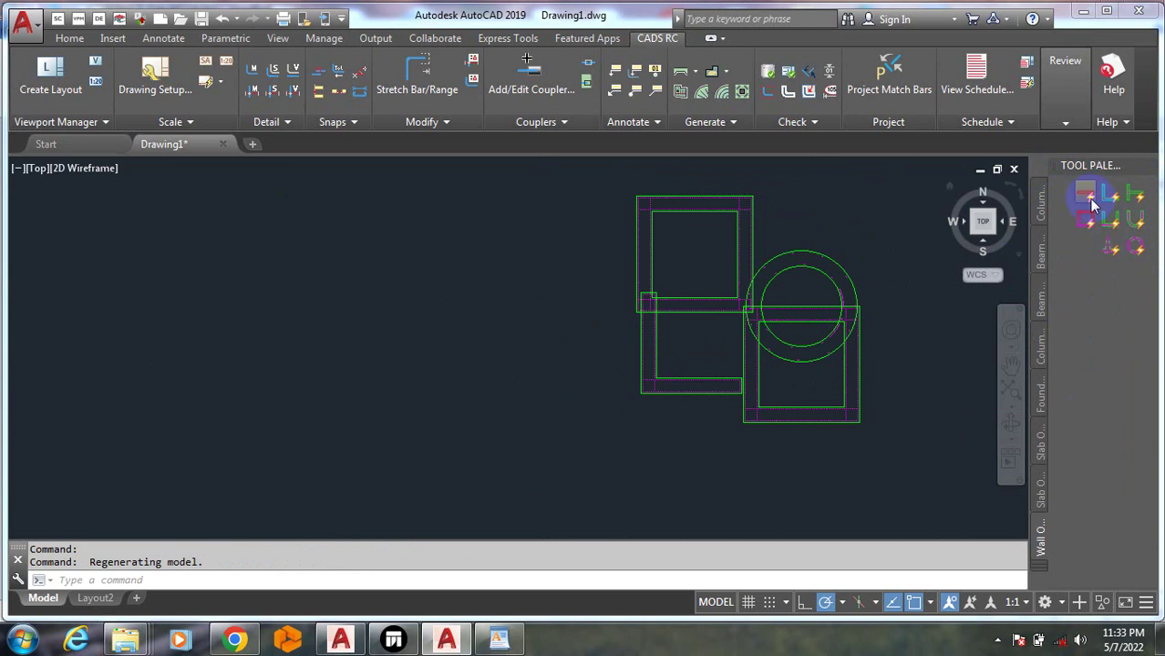
Add a wall outline and the retaining wall elevation, then list all palette groups
{"action": "mouse_move", "coordinate": [1087, 198]}
{"action": "left_mouse_down"}
{"action": "mouse_move", "coordinate": [538, 338]}
{"action": "mouse_move", "coordinate": [458, 314]}
{"action": "left_mouse_up"}
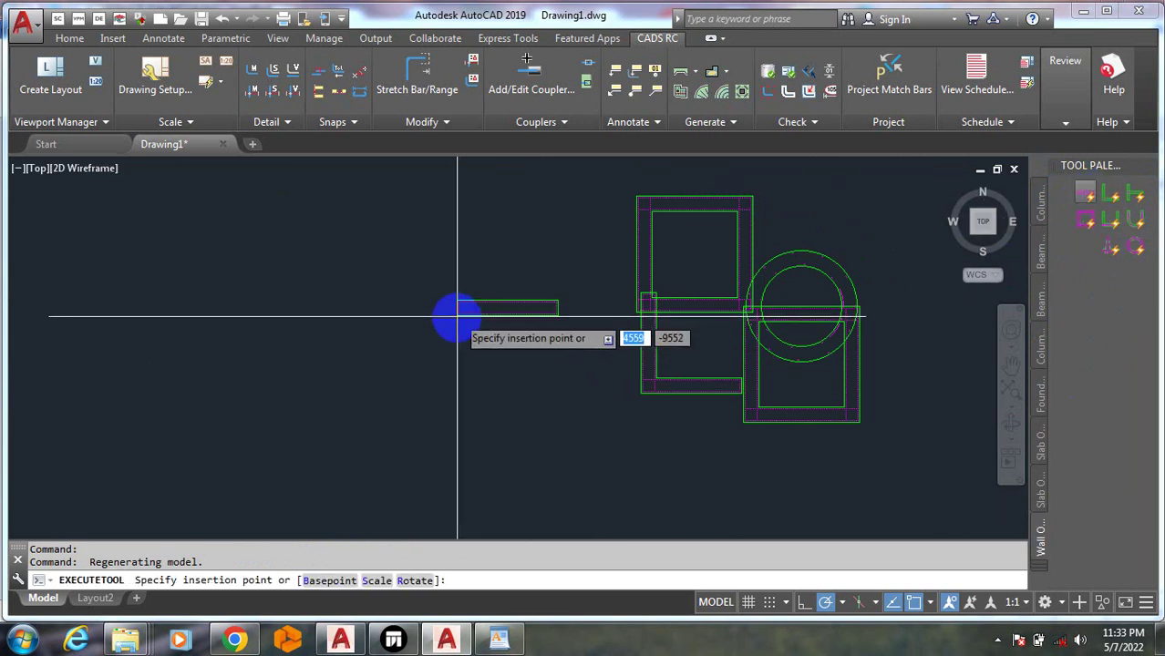
{"action": "left_click", "coordinate": [1112, 253]}
{"action": "left_click", "coordinate": [541, 467]}
{"action": "scroll", "coordinate": [542, 466], "scroll_direction": "up", "scroll_amount": 2}
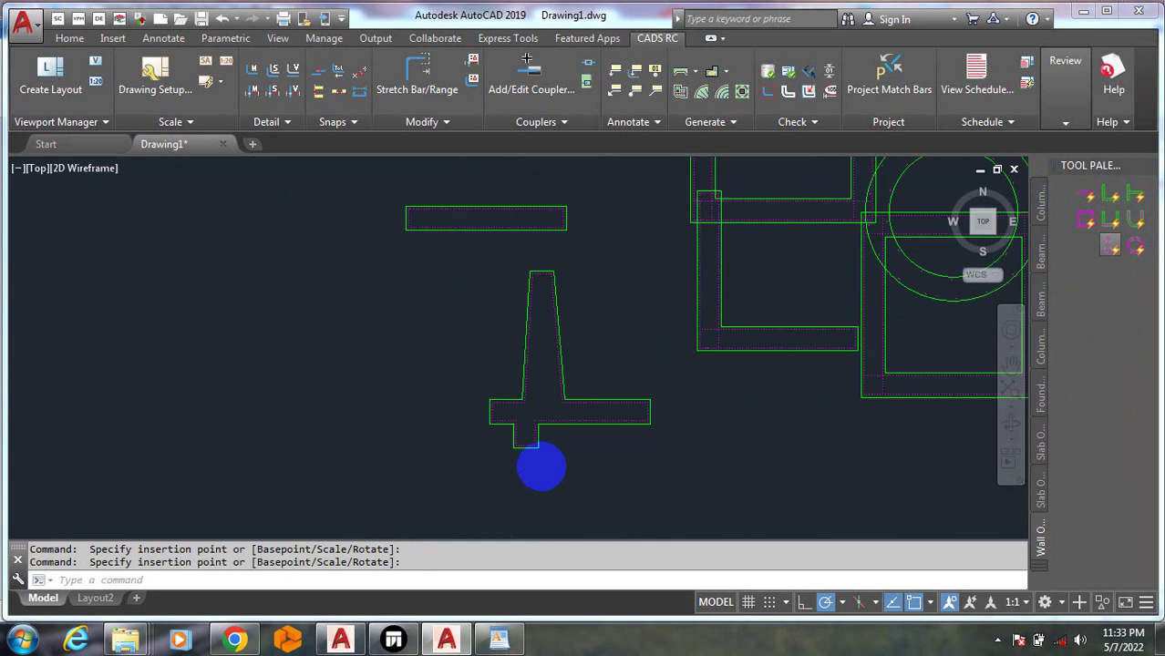
{"action": "scroll", "coordinate": [542, 467], "scroll_direction": "up", "scroll_amount": 2}
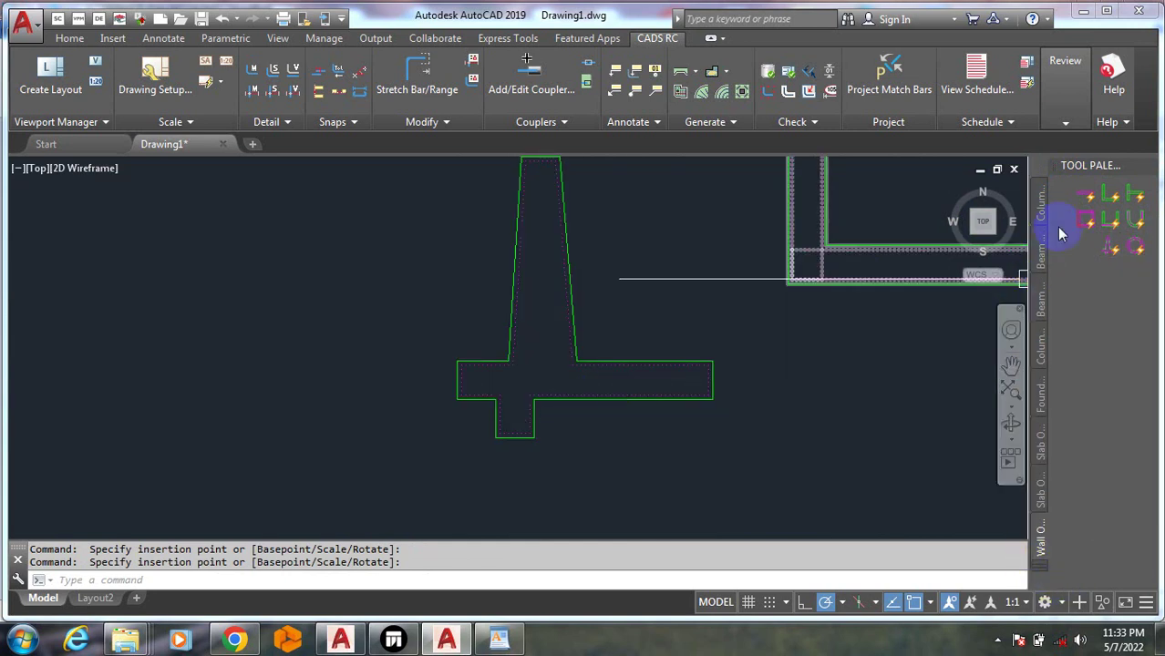
{"action": "left_click", "coordinate": [1043, 570]}
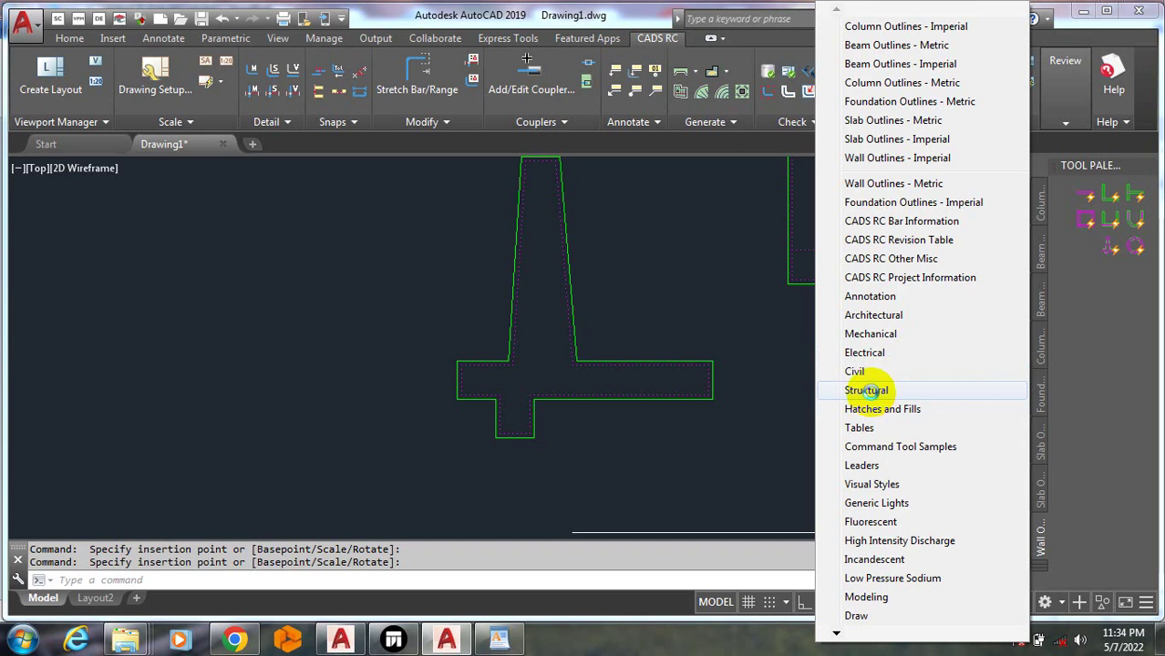
Browse the Civil, Electrical, Mechanical, Architectural and Annotation palettes, settling on Structural
{"action": "left_click", "coordinate": [866, 390]}
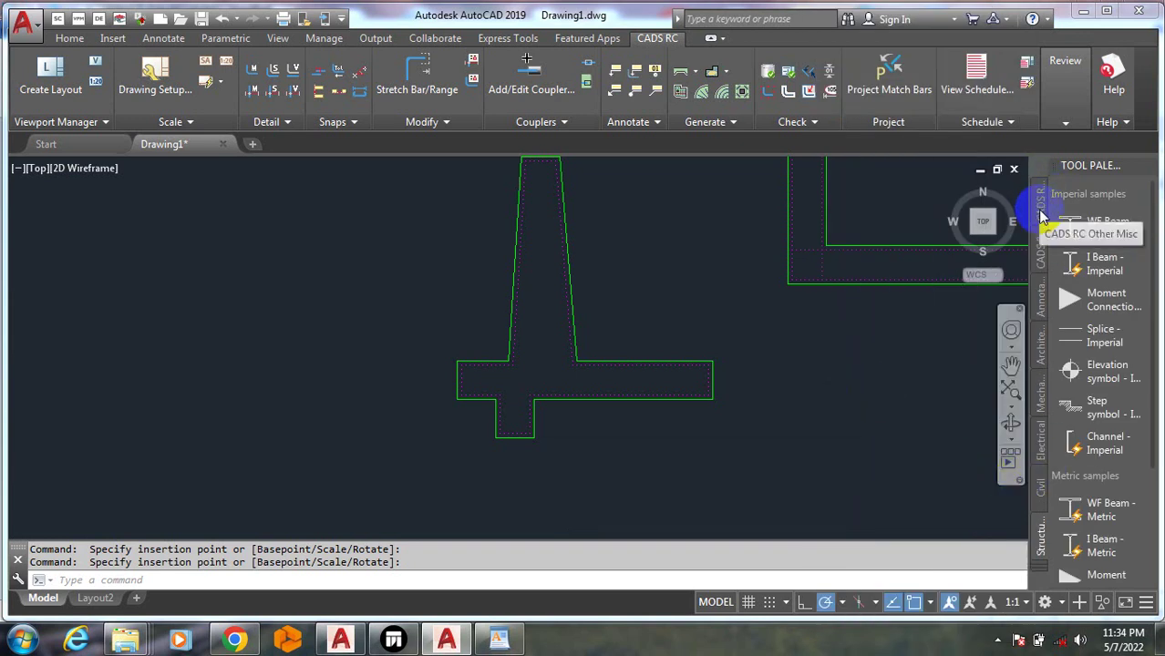
{"action": "left_click", "coordinate": [1037, 498]}
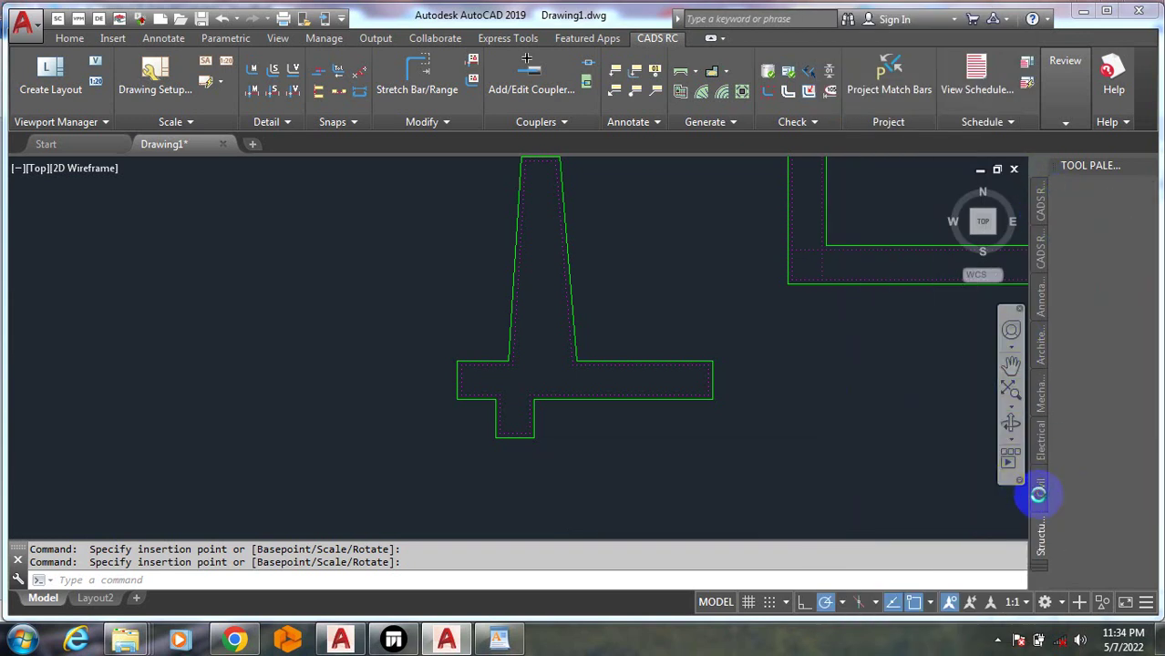
{"action": "left_click", "coordinate": [1040, 442]}
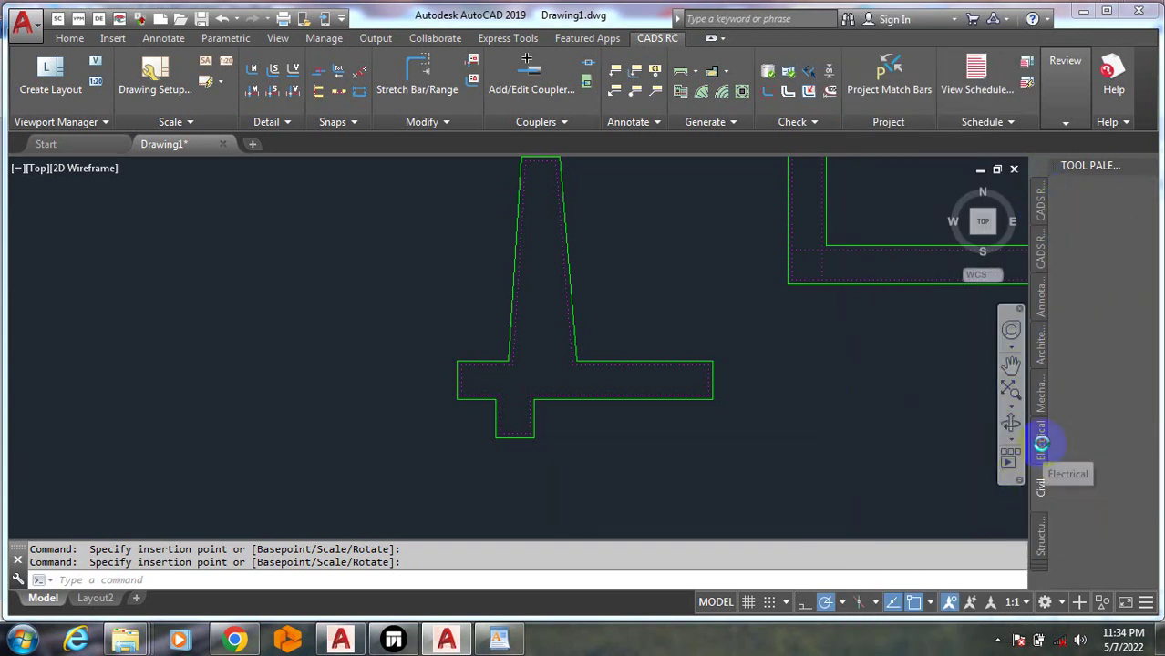
{"action": "left_click", "coordinate": [1039, 390]}
{"action": "left_click", "coordinate": [1045, 357]}
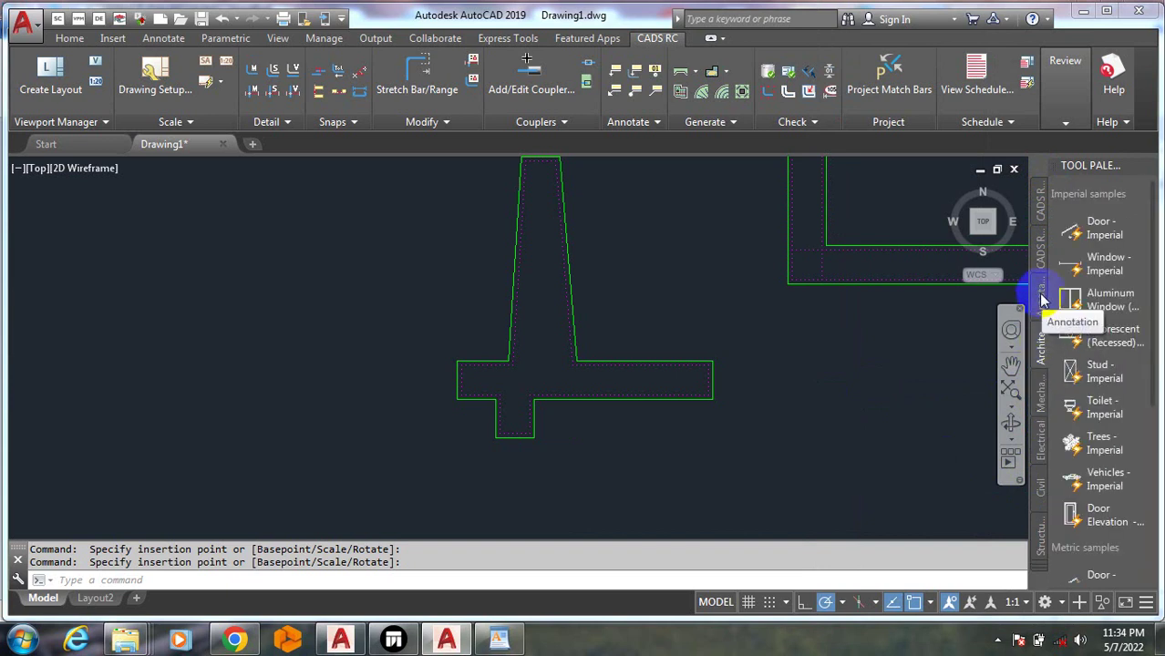
{"action": "left_click", "coordinate": [1042, 330]}
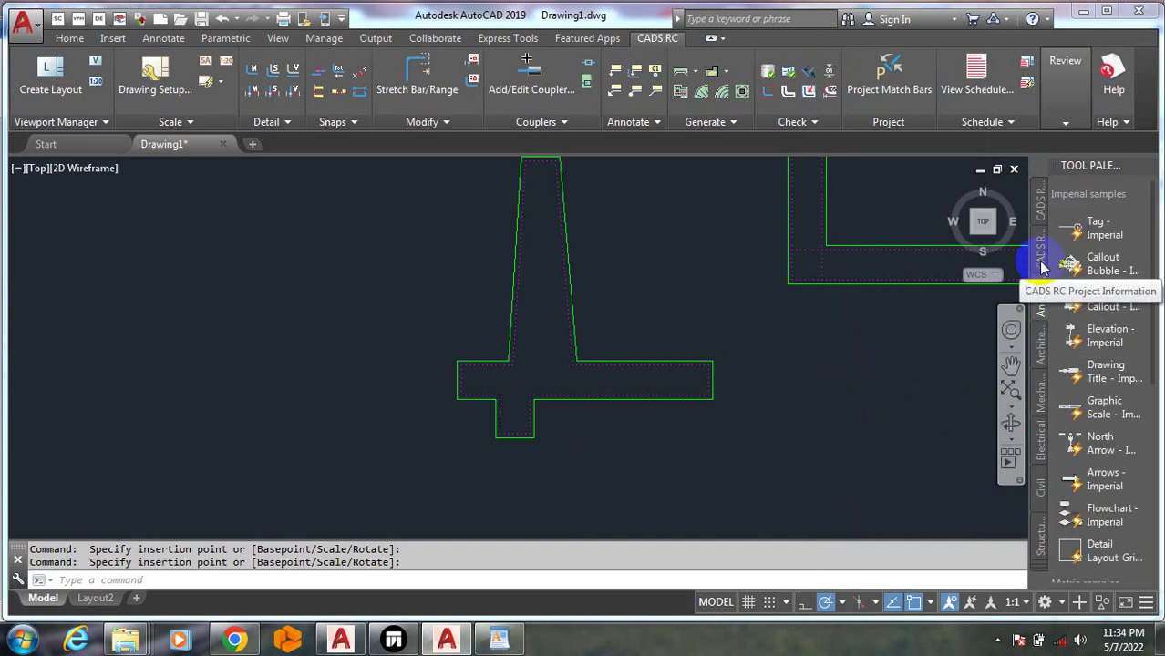
{"action": "left_click", "coordinate": [1042, 538]}
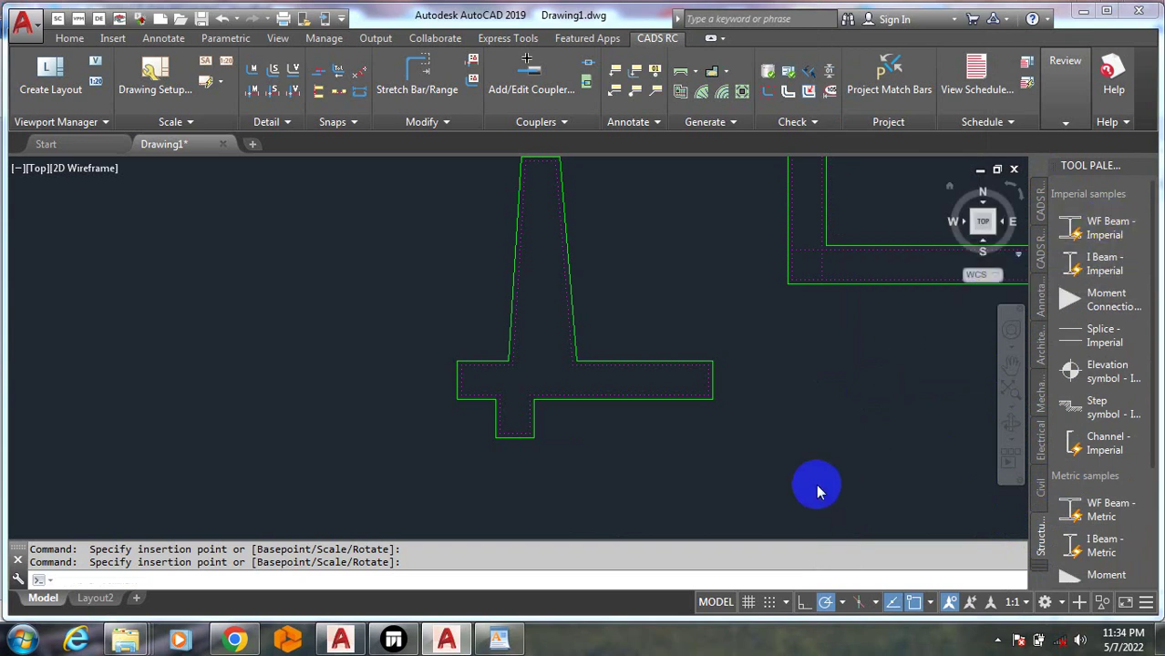
Place an imperial WF beam section and a WF Beam - Metric section in the drawing
{"action": "left_click", "coordinate": [815, 390]}
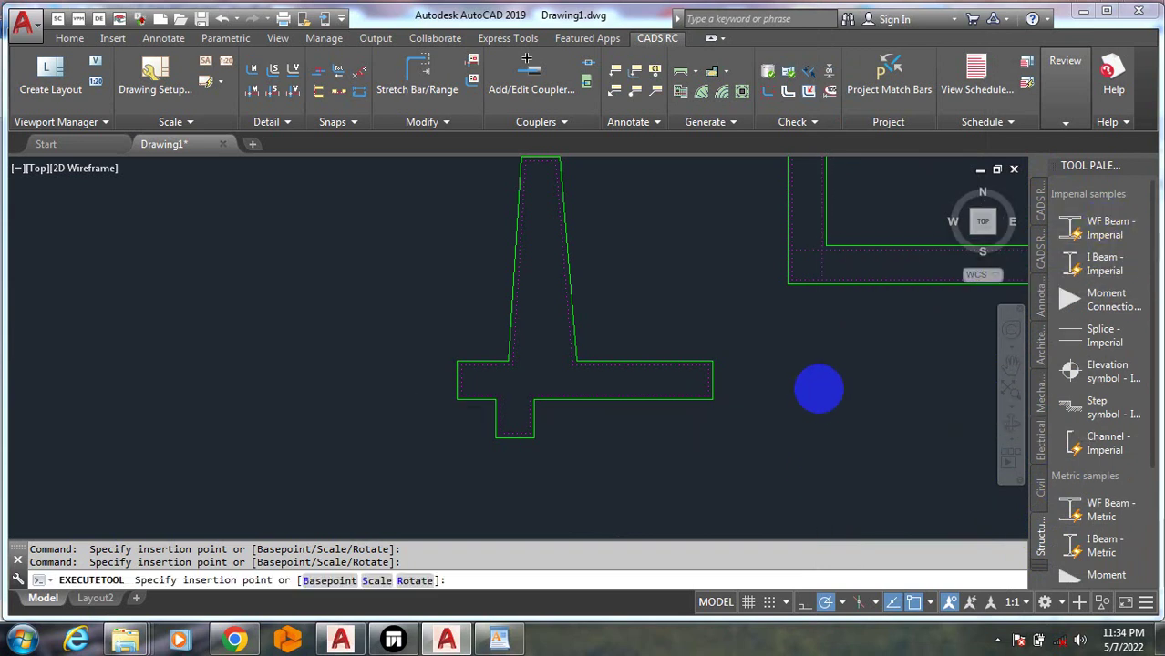
{"action": "scroll", "coordinate": [837, 396], "scroll_direction": "up", "scroll_amount": 8}
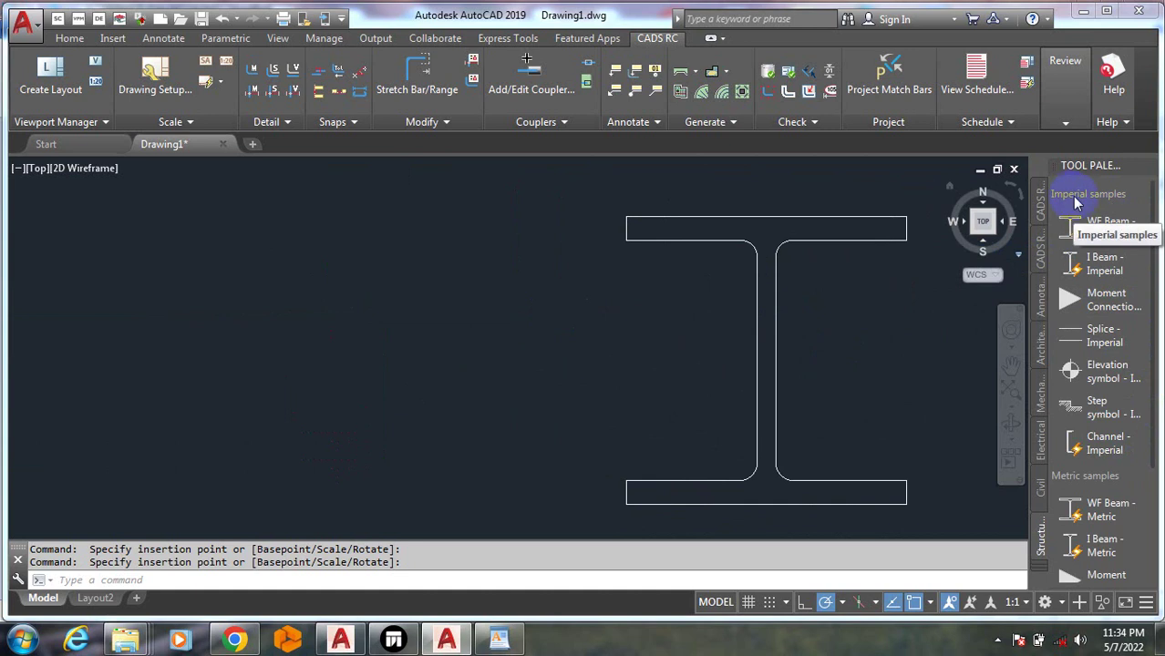
{"action": "left_click_drag", "start_coordinate": [1154, 235], "coordinate": [1159, 411]}
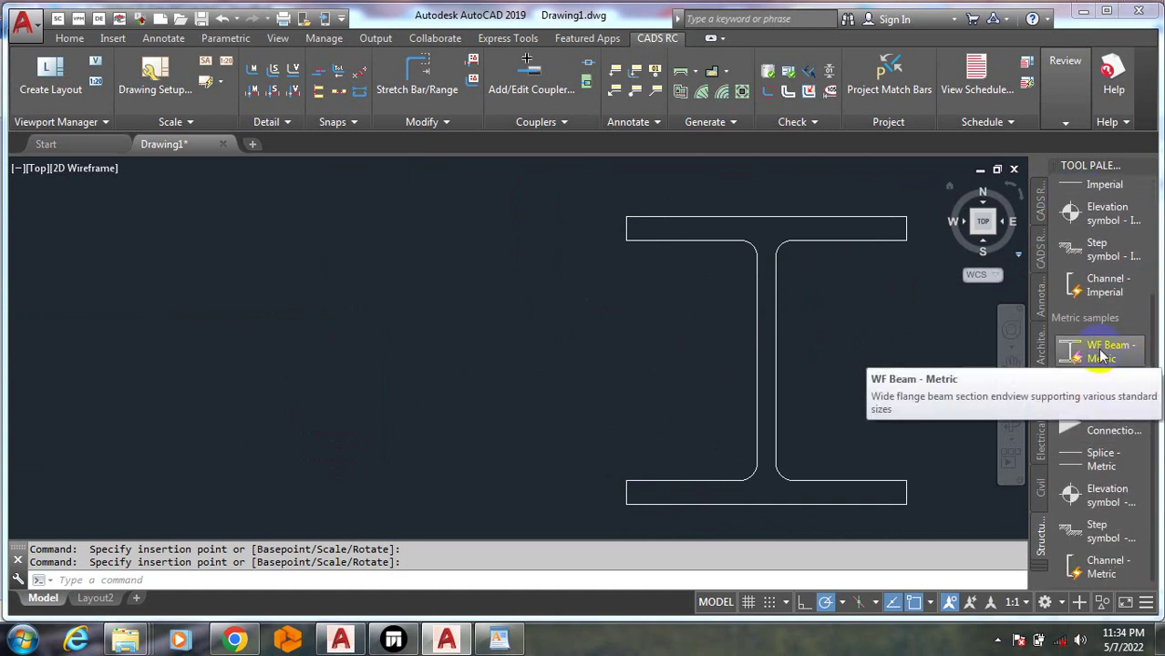
{"action": "mouse_move", "coordinate": [1101, 356]}
{"action": "left_mouse_down"}
{"action": "mouse_move", "coordinate": [893, 364]}
{"action": "mouse_move", "coordinate": [404, 319]}
{"action": "left_mouse_up"}
{"action": "left_click", "coordinate": [421, 320]}
{"action": "left_click", "coordinate": [601, 398]}
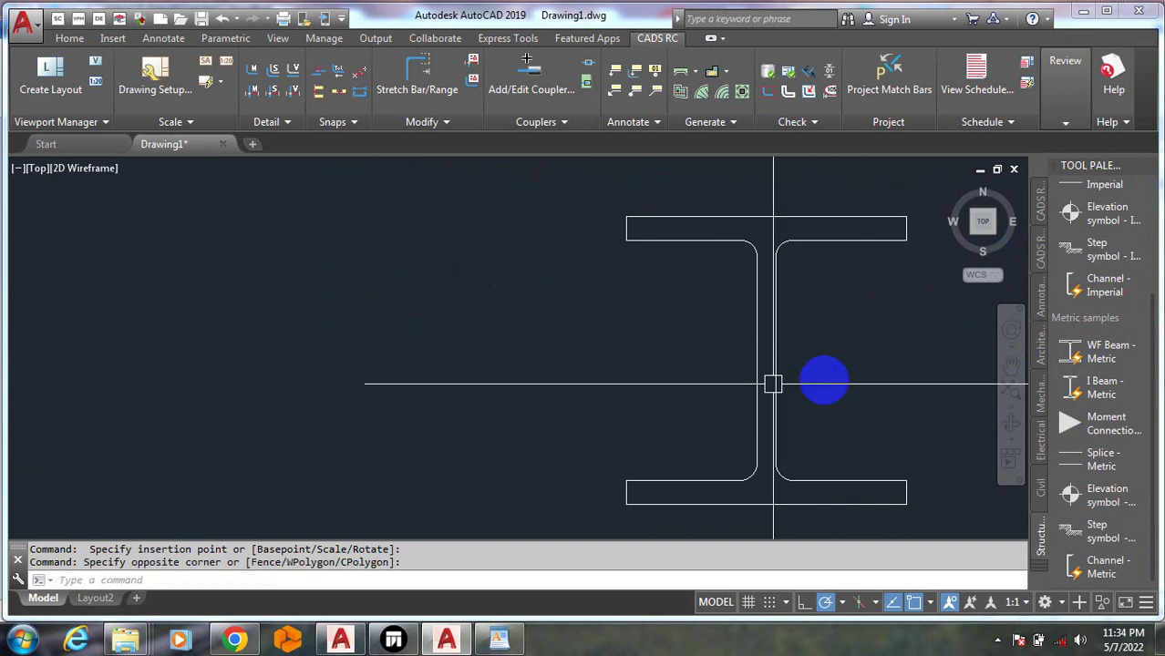
{"action": "left_click", "coordinate": [1087, 363]}
{"action": "left_click", "coordinate": [573, 396]}
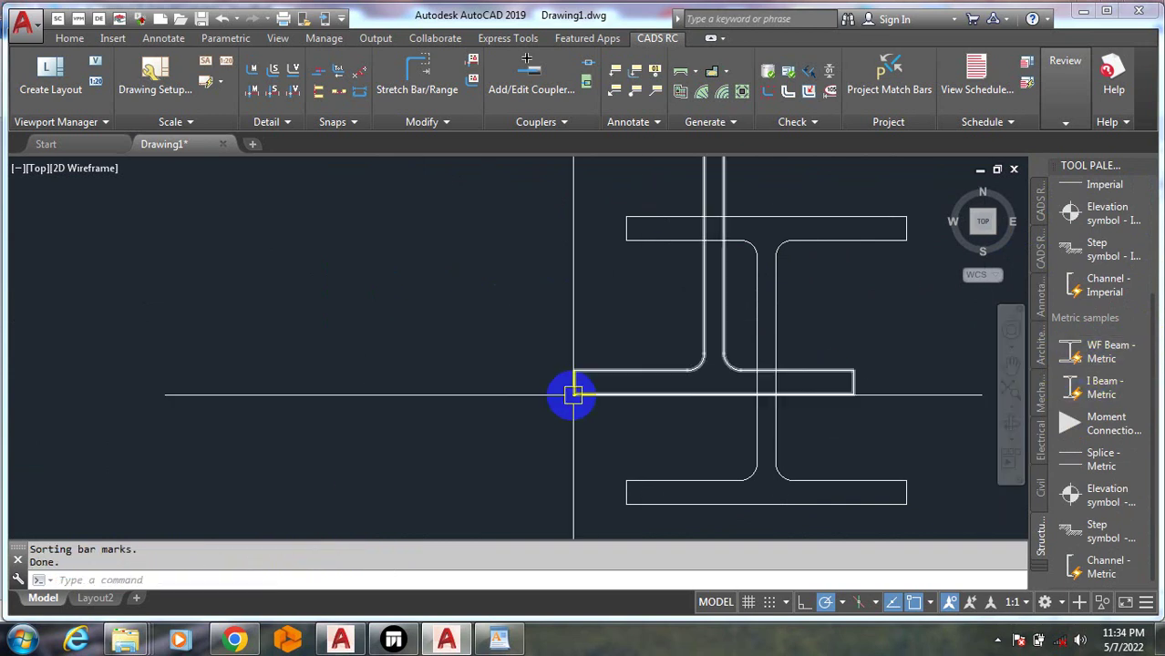
Add a metric I-beam section, a moment connection and the metric channel section
{"action": "scroll", "coordinate": [572, 396], "scroll_direction": "down", "scroll_amount": 4}
{"action": "mouse_move", "coordinate": [1103, 387]}
{"action": "left_mouse_down"}
{"action": "mouse_move", "coordinate": [896, 484]}
{"action": "mouse_move", "coordinate": [883, 461]}
{"action": "left_mouse_up"}
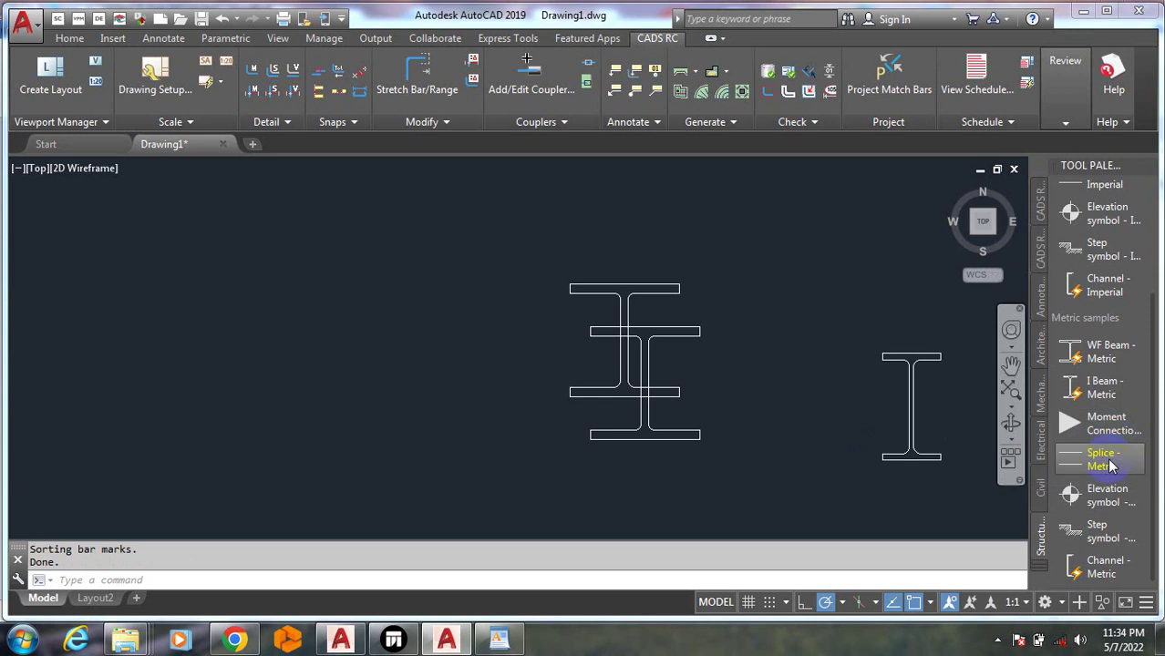
{"action": "mouse_move", "coordinate": [1105, 424]}
{"action": "left_mouse_down"}
{"action": "mouse_move", "coordinate": [1033, 458]}
{"action": "mouse_move", "coordinate": [771, 497]}
{"action": "left_mouse_up"}
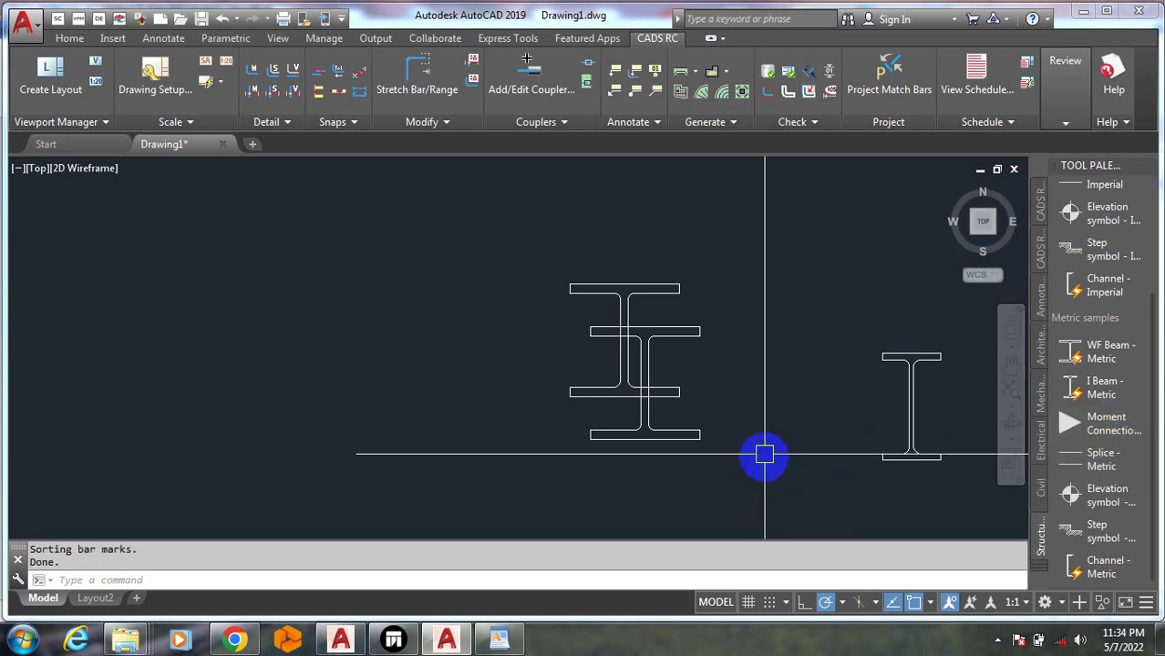
{"action": "scroll", "coordinate": [741, 367], "scroll_direction": "down", "scroll_amount": 7}
{"action": "scroll", "coordinate": [814, 377], "scroll_direction": "down", "scroll_amount": 3}
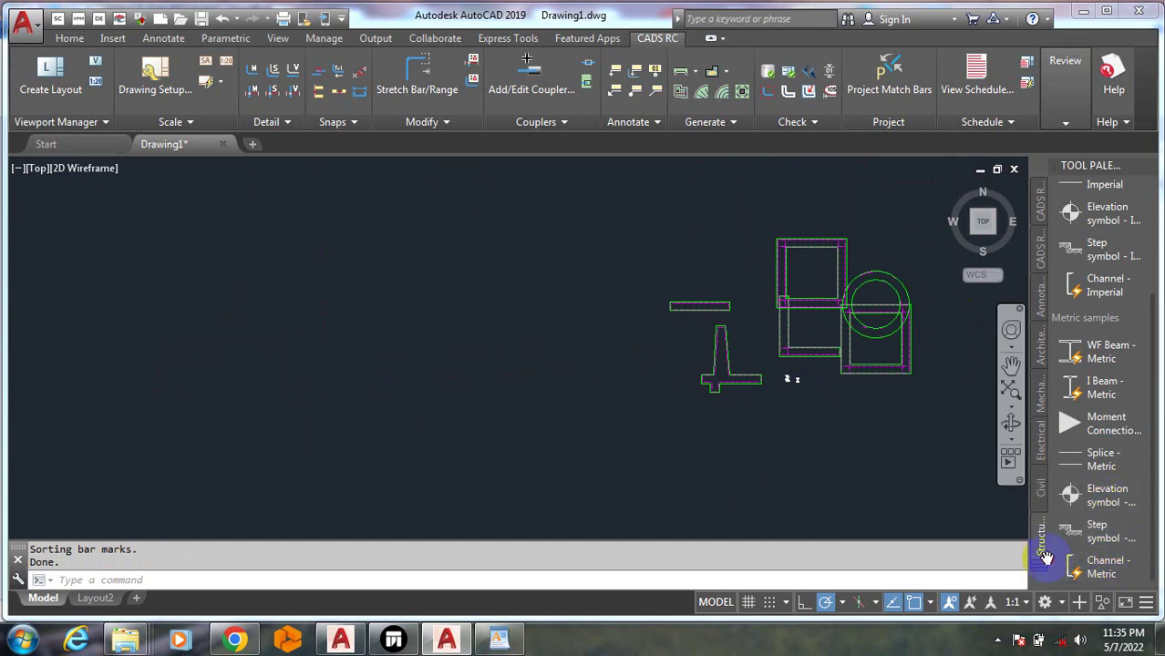
{"action": "left_click", "coordinate": [1045, 558]}
{"action": "scroll", "coordinate": [736, 412], "scroll_direction": "up", "scroll_amount": 6}
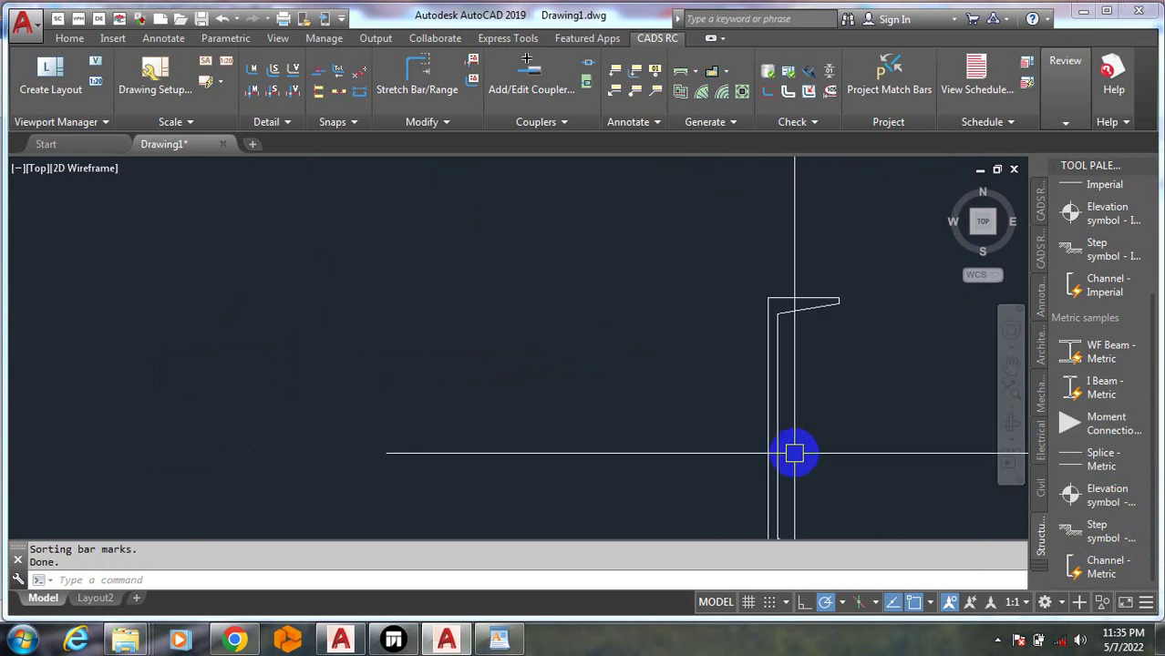
{"action": "scroll", "coordinate": [702, 398], "scroll_direction": "down", "scroll_amount": 5}
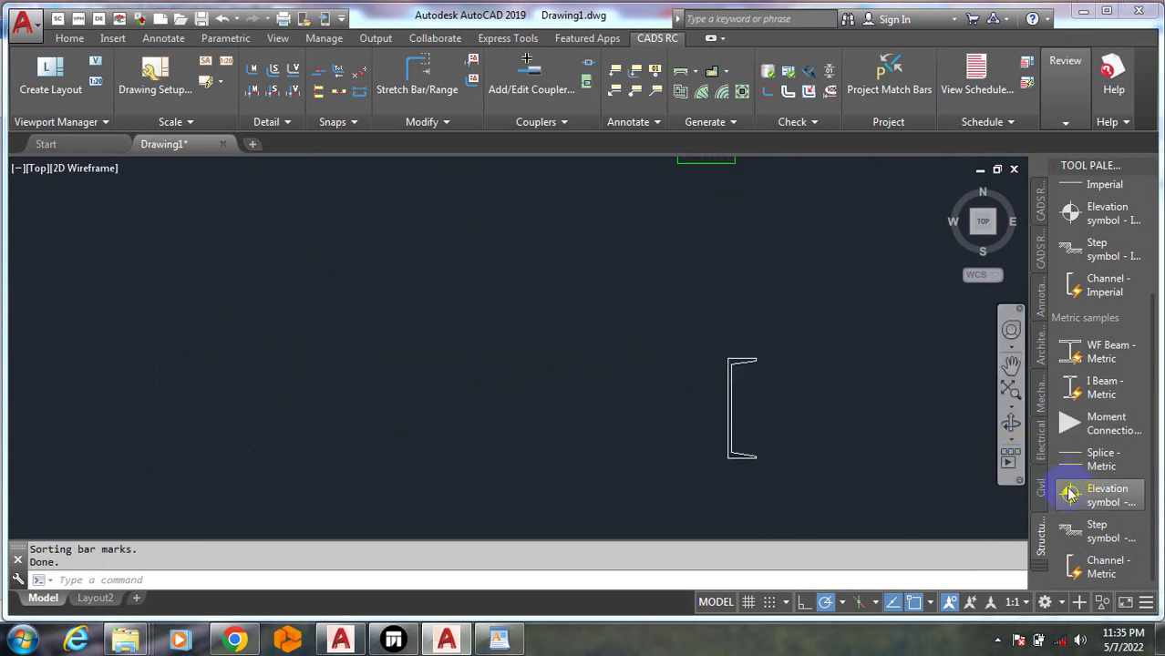
Place a metric road section symbol from the Civil tool palette in the drawing
{"action": "left_click", "coordinate": [1041, 490]}
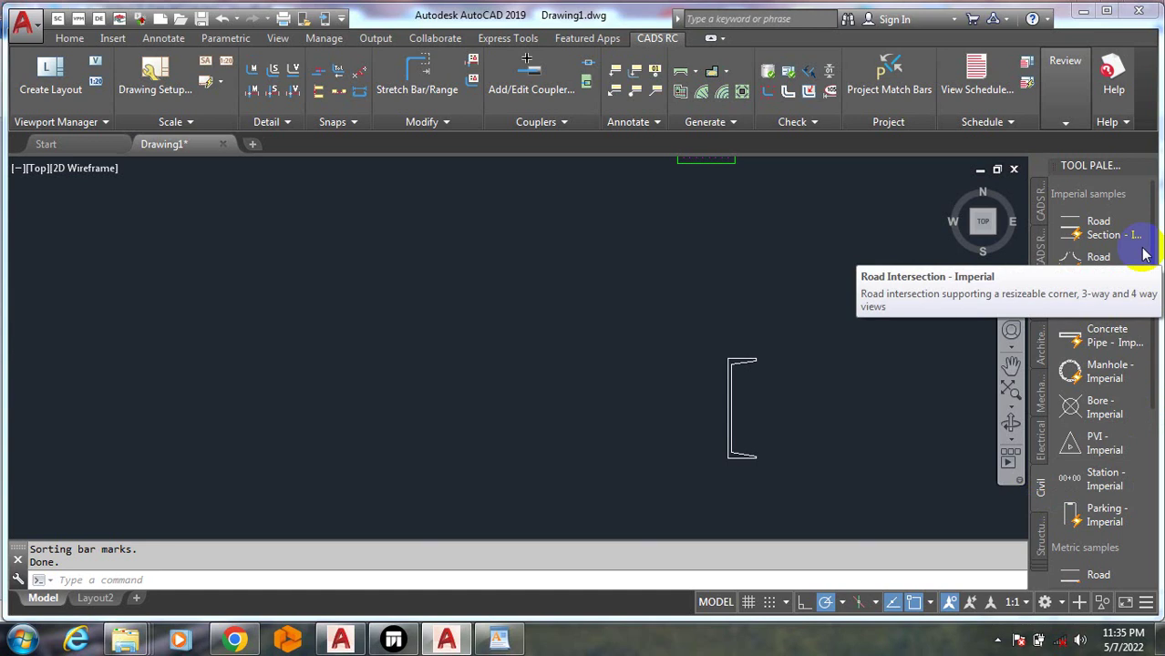
{"action": "left_click", "coordinate": [1114, 260]}
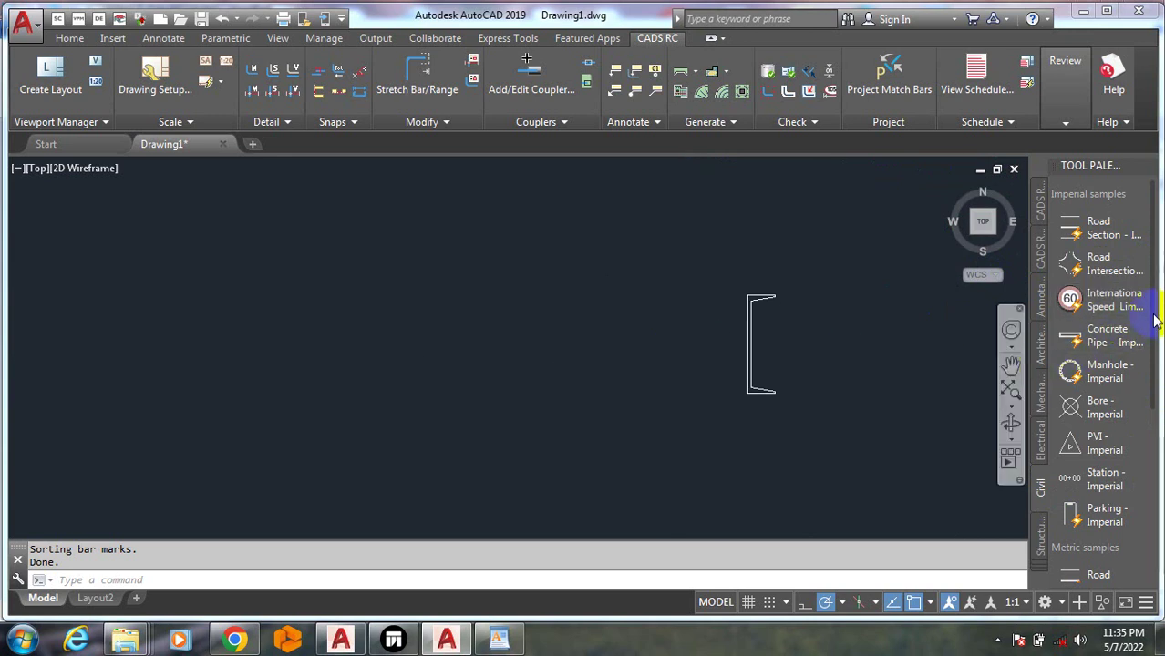
{"action": "left_click_drag", "start_coordinate": [1155, 319], "coordinate": [1150, 495]}
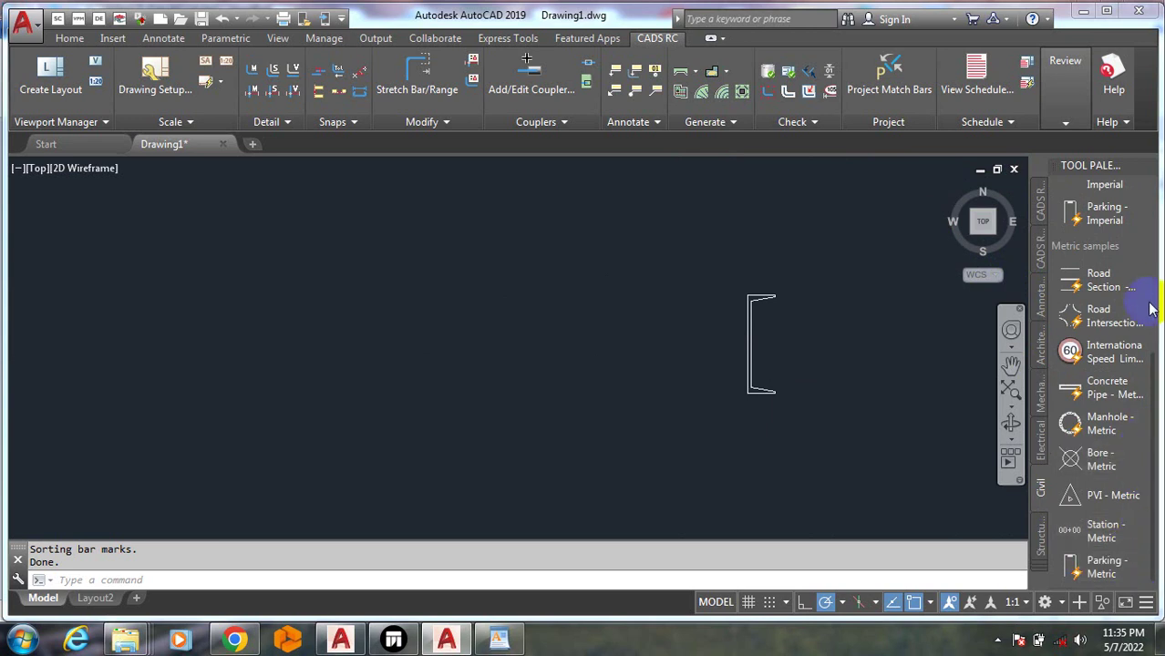
{"action": "left_click", "coordinate": [1083, 286]}
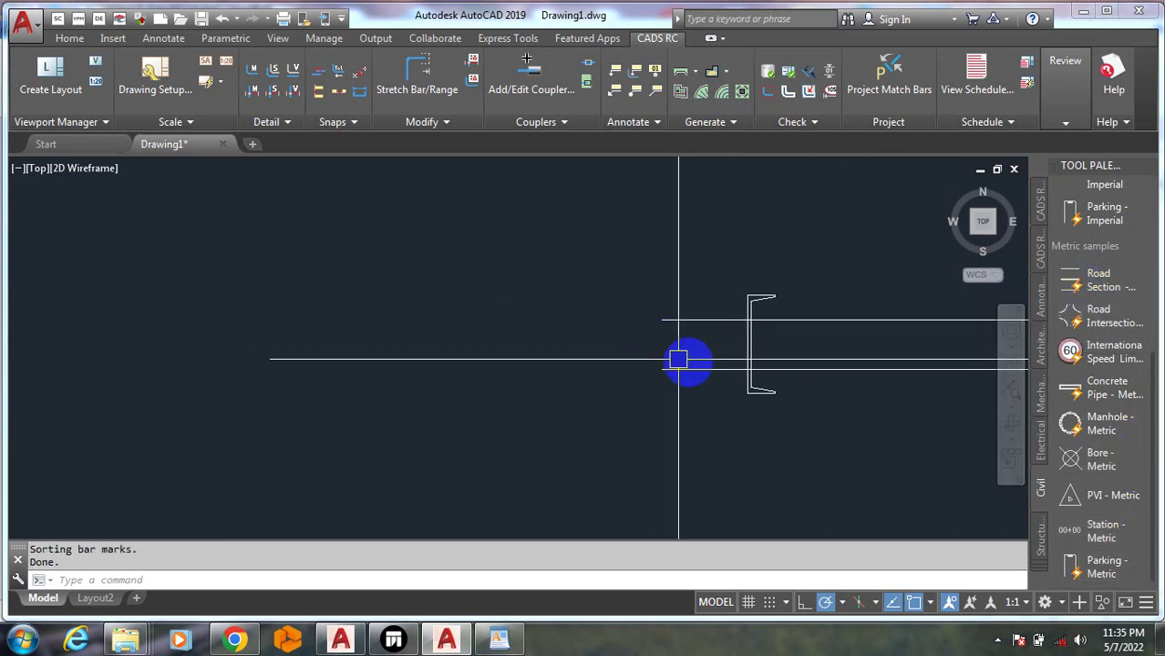
{"action": "left_click", "coordinate": [625, 369]}
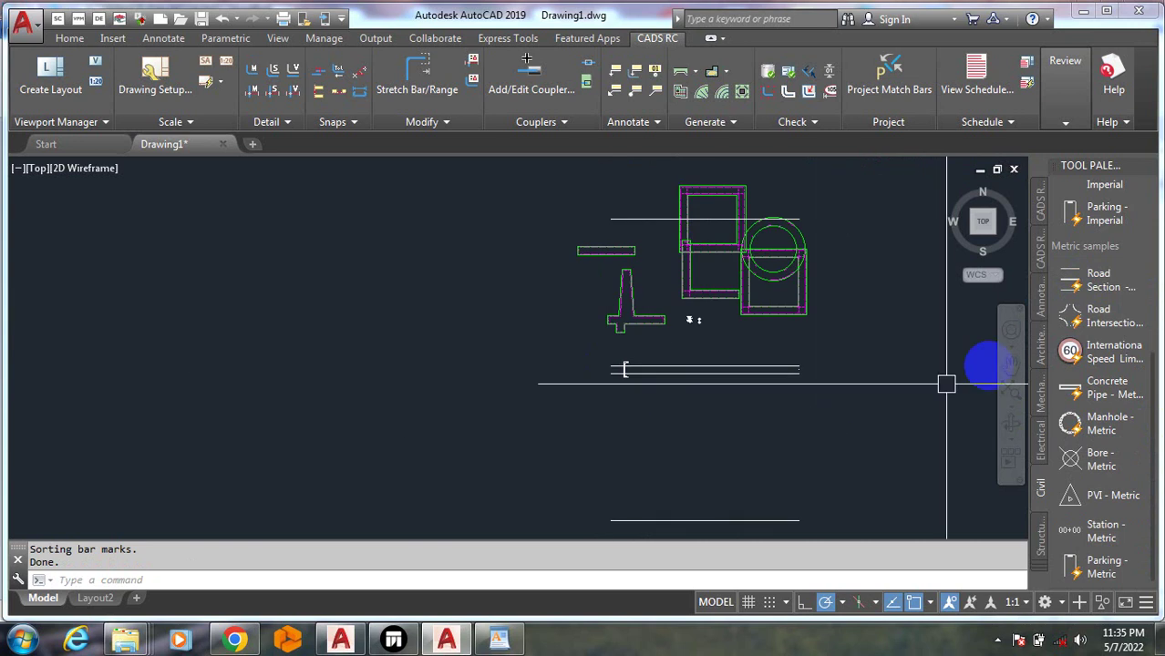
Place an 80 international speed limit sign and a metric concrete pipe in the drawing
{"action": "left_click", "coordinate": [1103, 360]}
{"action": "left_click_drag", "start_coordinate": [745, 392], "coordinate": [314, 280]}
{"action": "scroll", "coordinate": [533, 280], "scroll_direction": "down", "scroll_amount": 10}
{"action": "scroll", "coordinate": [547, 315], "scroll_direction": "up", "scroll_amount": 6}
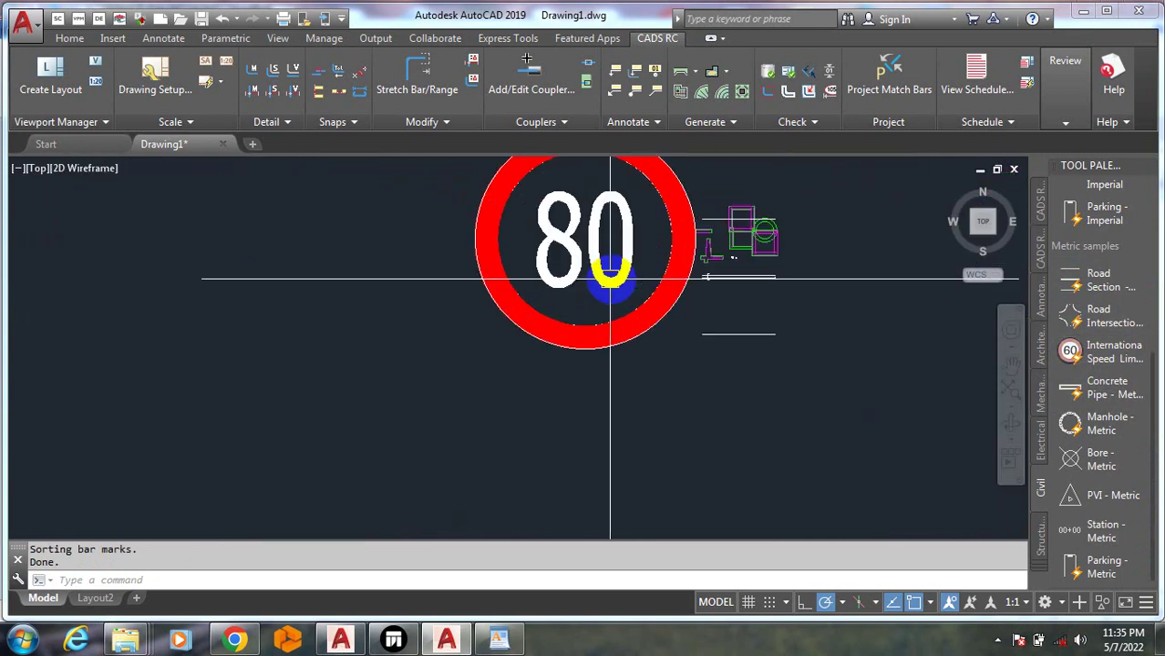
{"action": "left_click", "coordinate": [1122, 393]}
{"action": "left_click", "coordinate": [771, 426]}
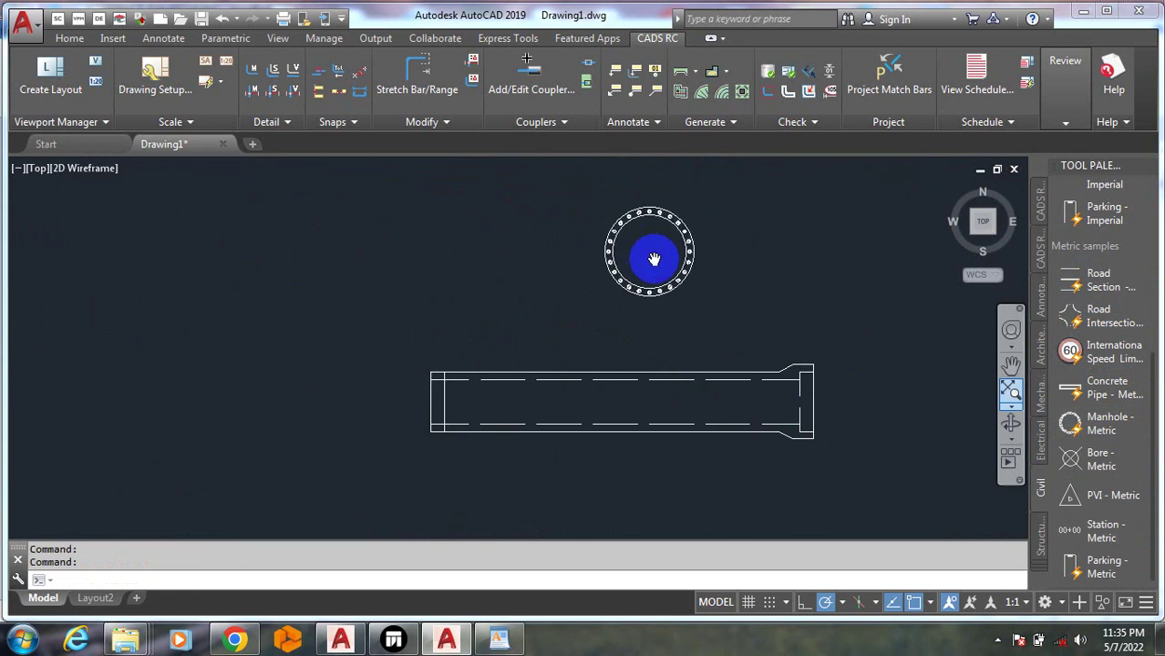
Add the metric bore symbol, a PVI triangle and the 00+00 station marker below the pipe
{"action": "left_click", "coordinate": [1059, 469]}
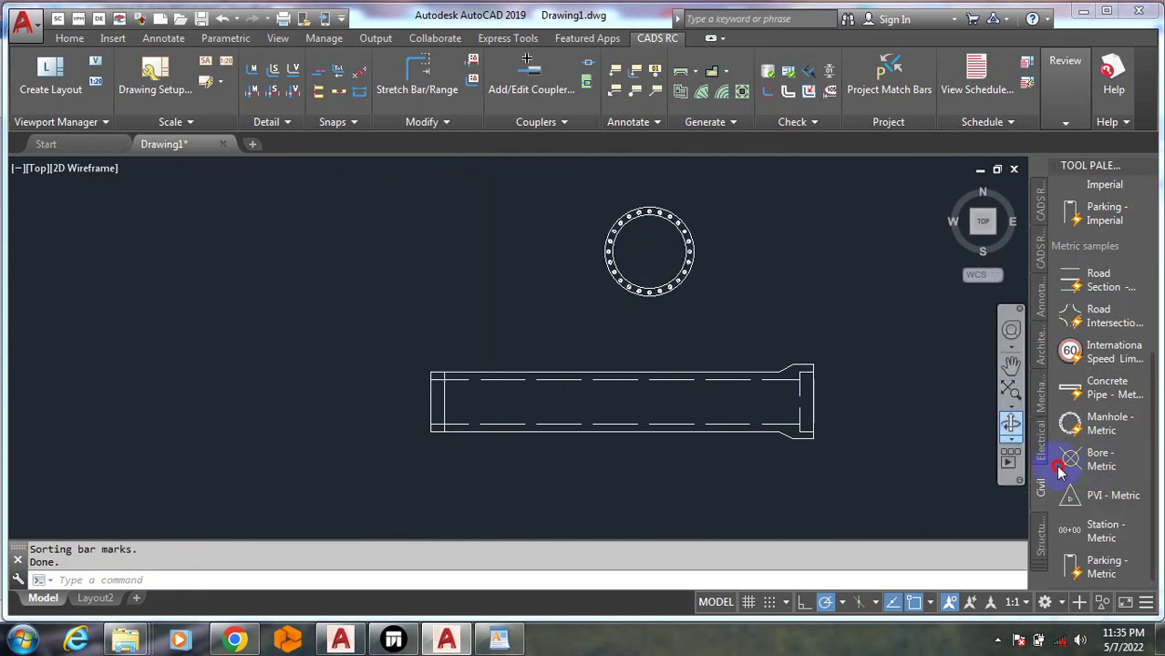
{"action": "left_click", "coordinate": [749, 476]}
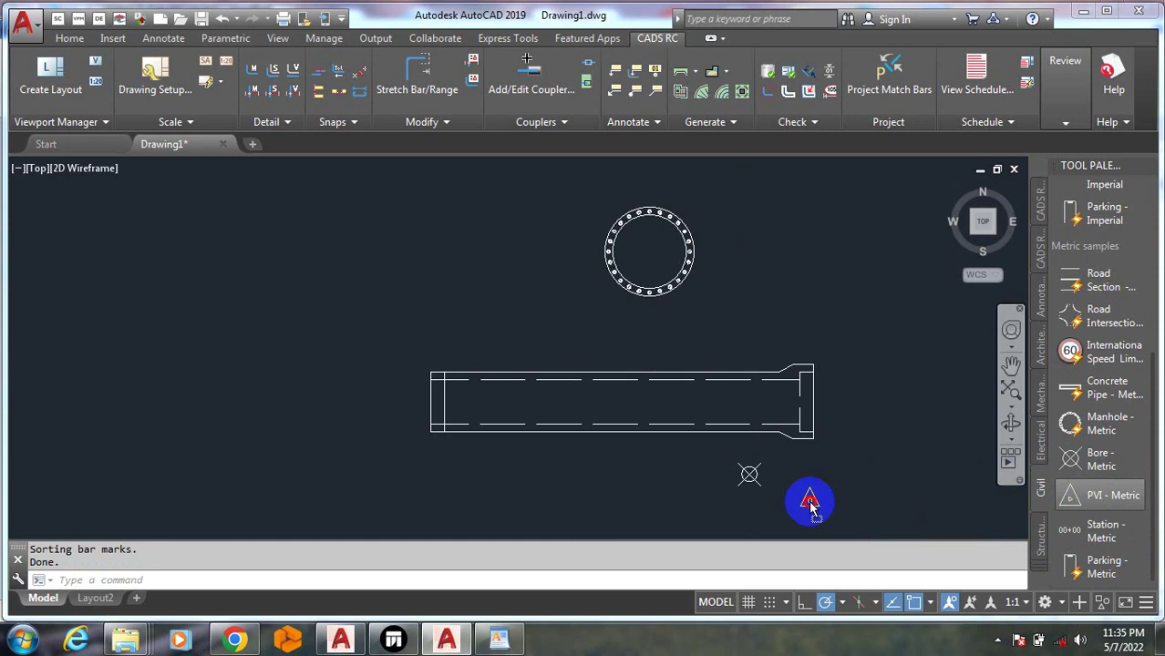
{"action": "left_click_drag", "start_coordinate": [810, 503], "coordinate": [821, 494]}
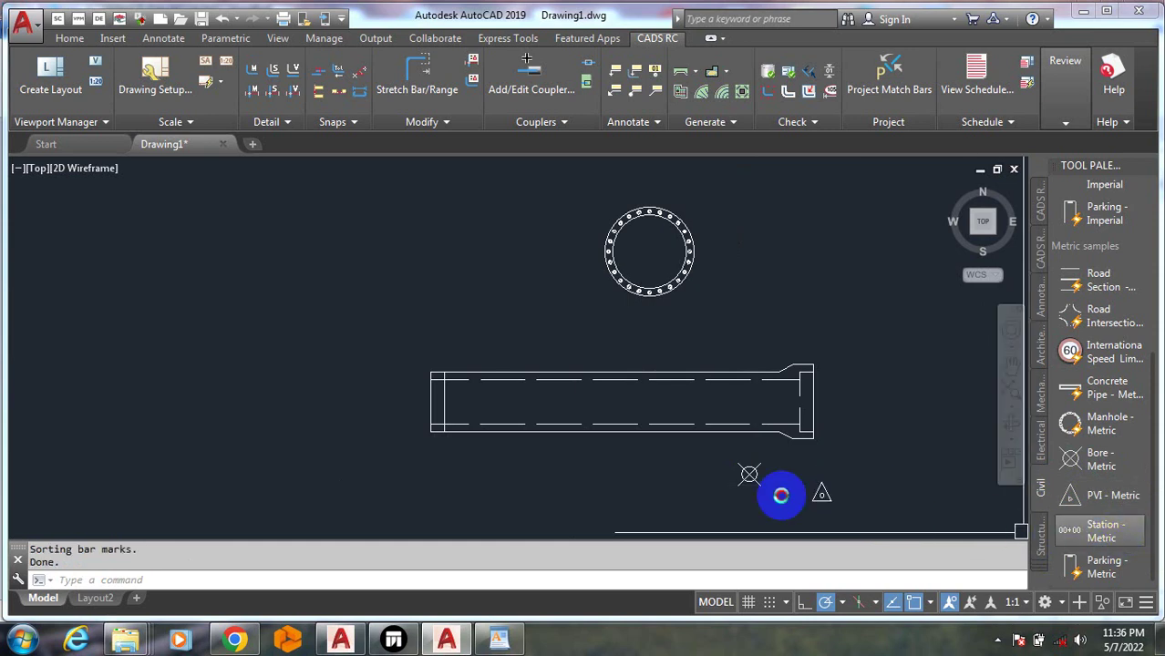
{"action": "left_click", "coordinate": [673, 475]}
{"action": "scroll", "coordinate": [1113, 571], "scroll_direction": "down", "scroll_amount": 3}
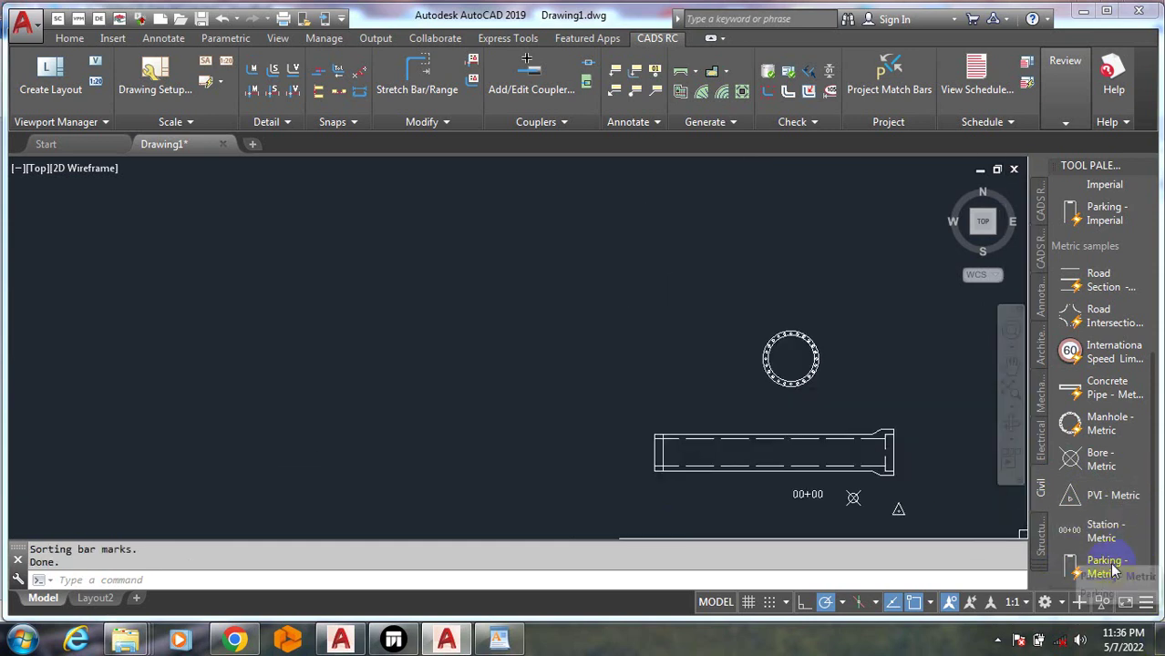
{"action": "scroll", "coordinate": [1079, 596], "scroll_direction": "up", "scroll_amount": 2}
{"action": "left_click", "coordinate": [1041, 567]}
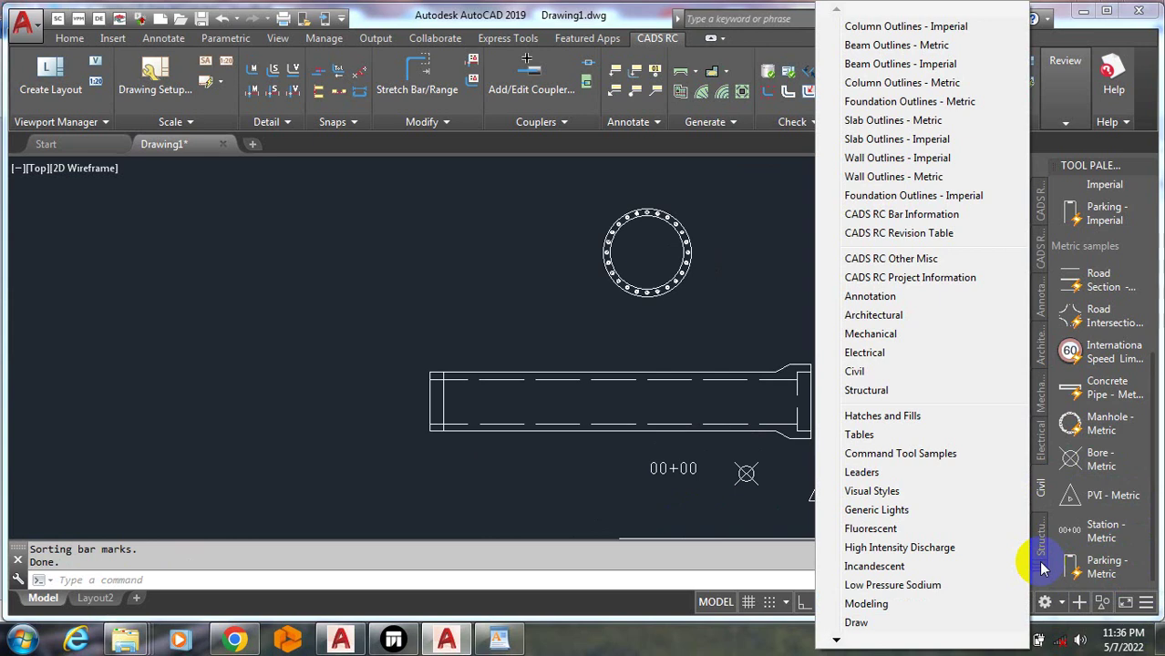
Cancel the palette list, then zoom out to view all placed RC, steel and civil symbols
{"action": "key", "text": "Escape"}
{"action": "key", "text": "Escape"}
{"action": "key", "text": "Escape"}
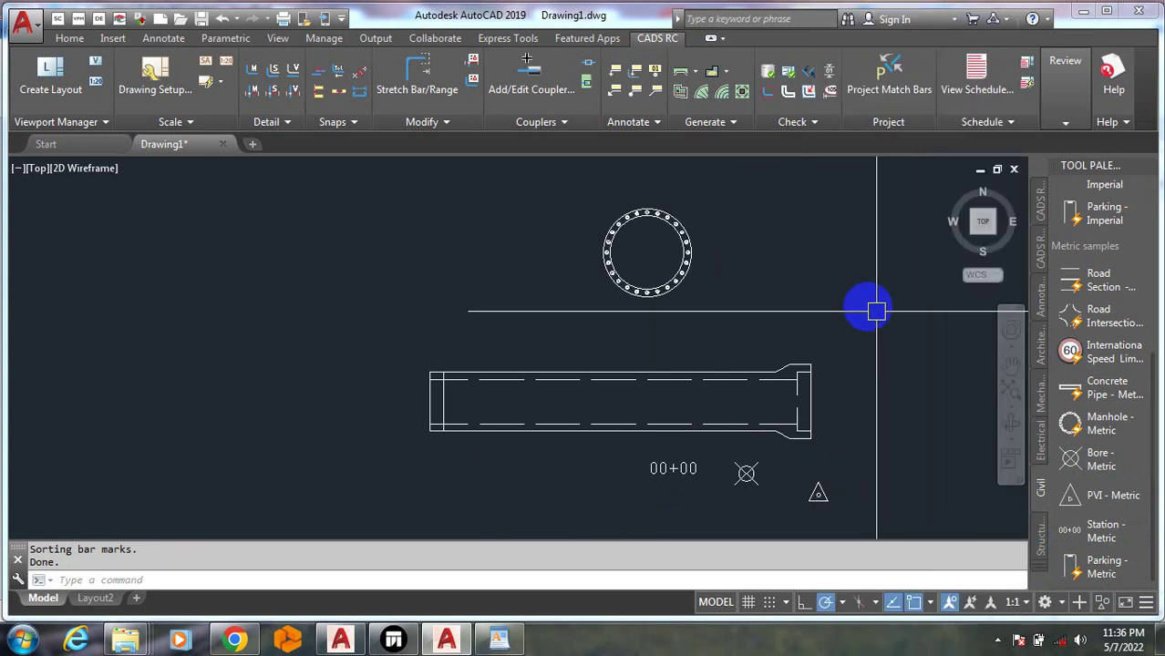
{"action": "scroll", "coordinate": [852, 308], "scroll_direction": "down", "scroll_amount": 15}
{"action": "scroll", "coordinate": [739, 390], "scroll_direction": "down", "scroll_amount": 10}
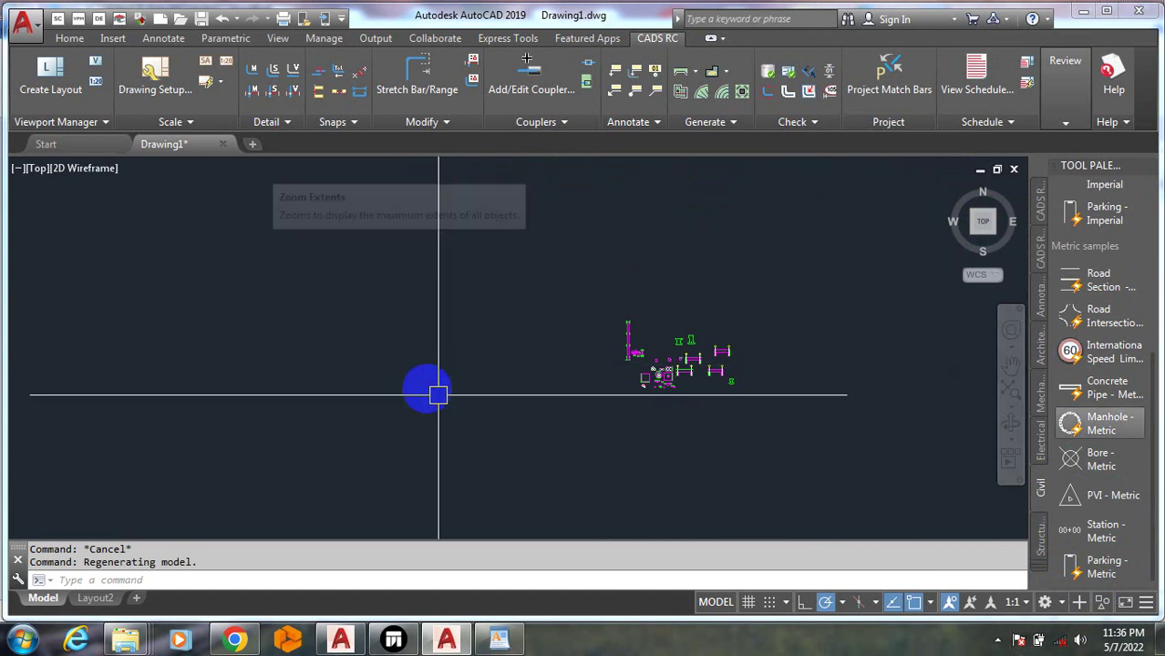
{"action": "scroll", "coordinate": [592, 338], "scroll_direction": "up", "scroll_amount": 5}
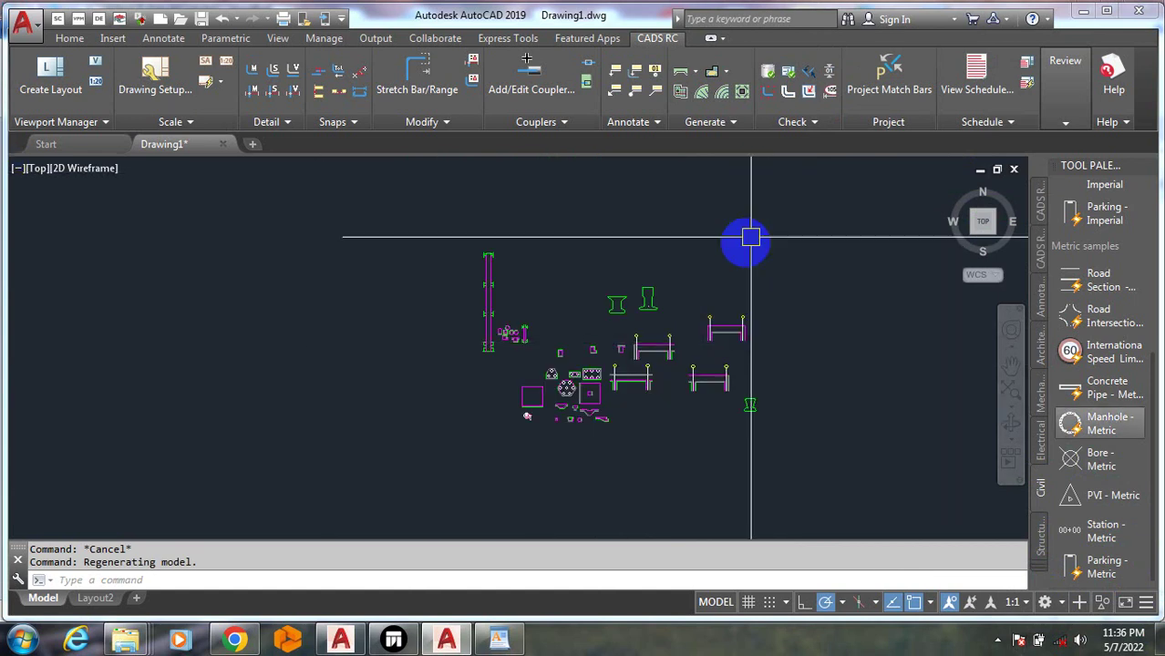
{"action": "scroll", "coordinate": [462, 377], "scroll_direction": "up", "scroll_amount": 6}
{"action": "scroll", "coordinate": [564, 262], "scroll_direction": "down", "scroll_amount": 5}
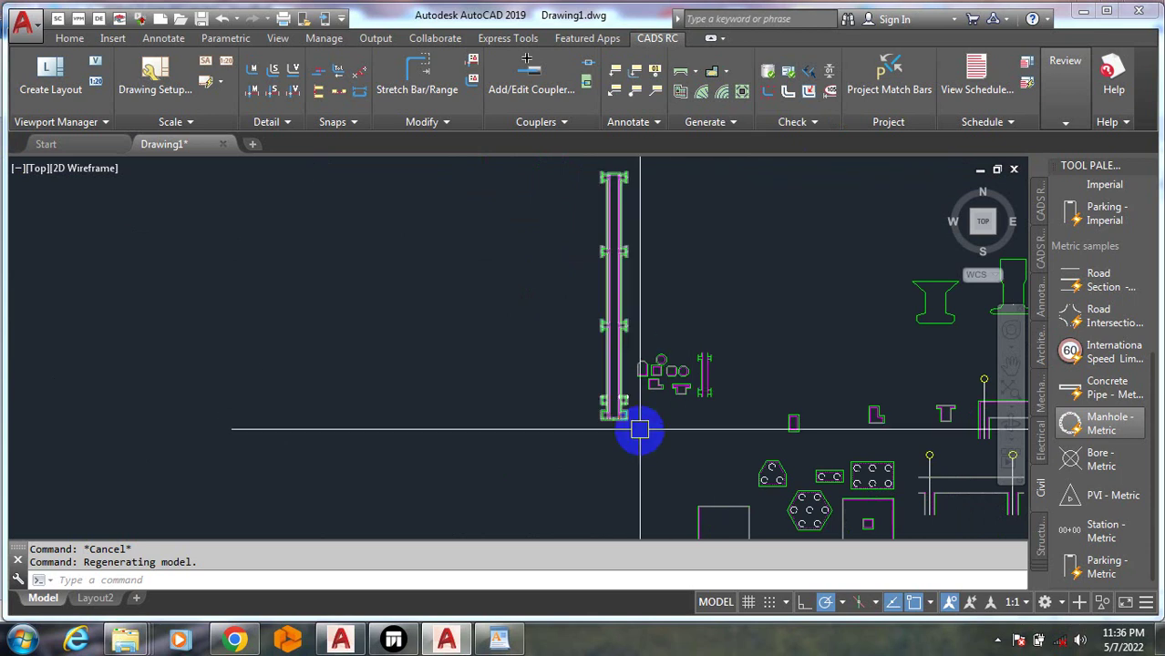
Switch to Layout2 and zoom around its A3 title sheet
{"action": "left_click", "coordinate": [85, 598]}
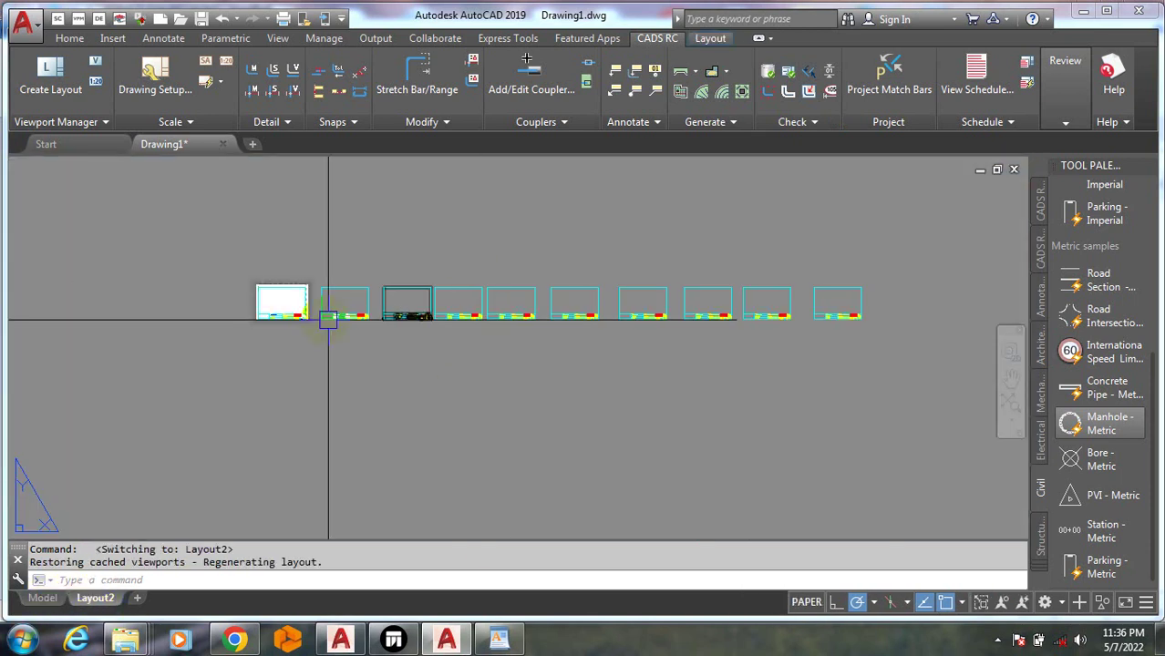
{"action": "left_click", "coordinate": [494, 259]}
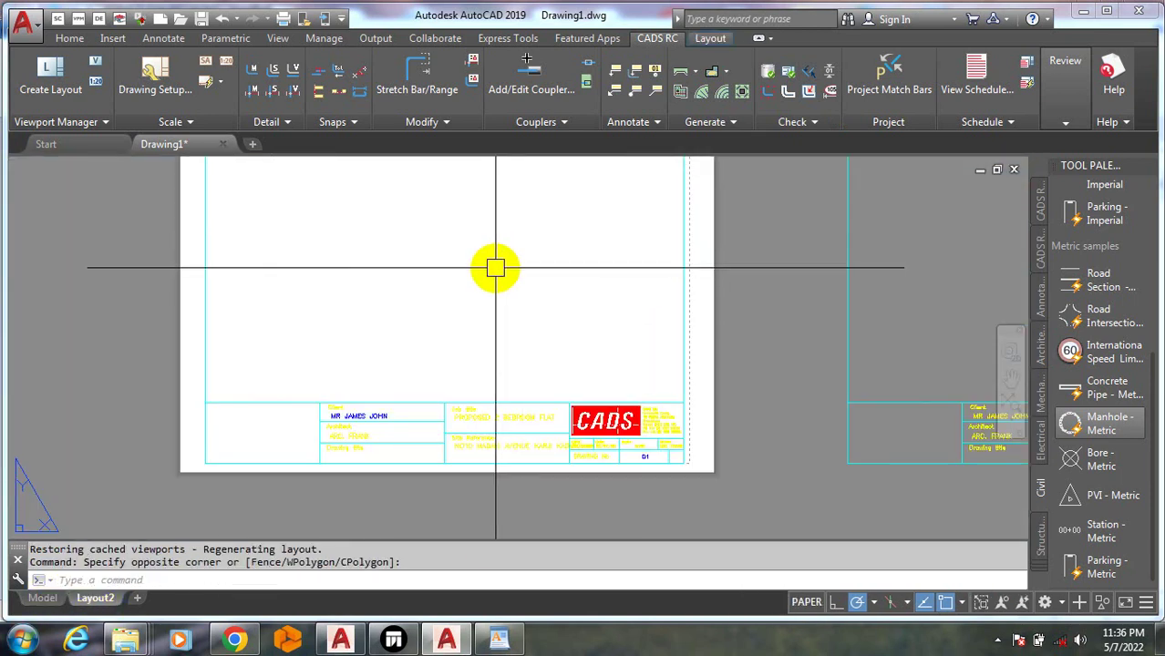
{"action": "scroll", "coordinate": [463, 264], "scroll_direction": "up", "scroll_amount": 2}
{"action": "scroll", "coordinate": [487, 290], "scroll_direction": "down", "scroll_amount": 2}
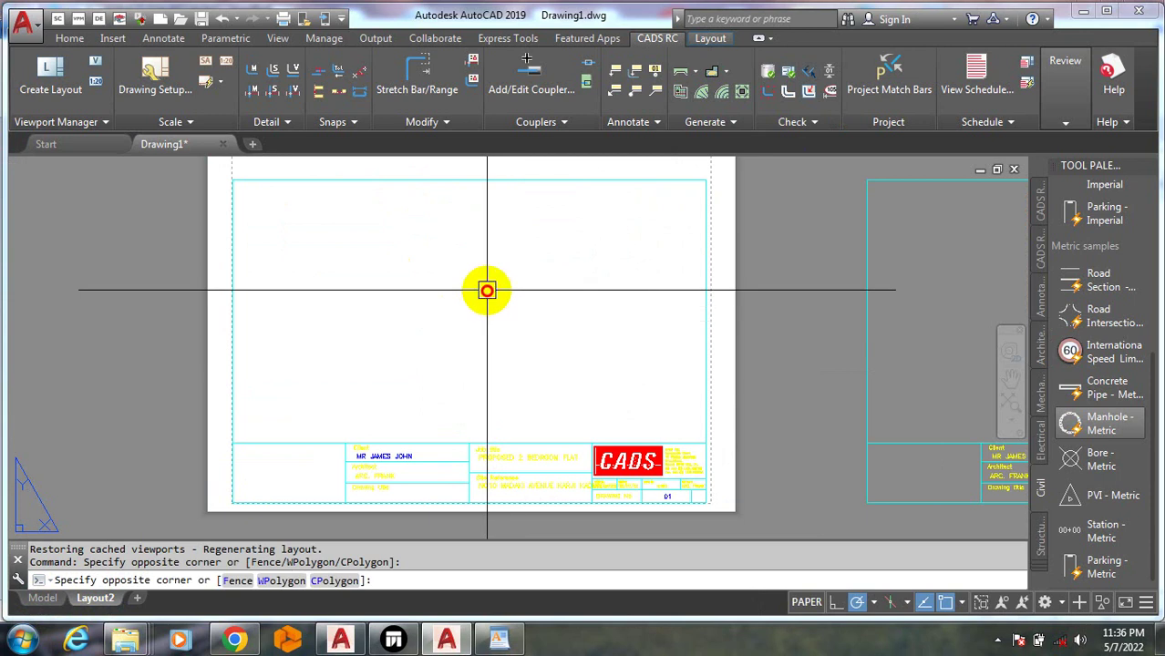
{"action": "scroll", "coordinate": [459, 319], "scroll_direction": "down", "scroll_amount": 2}
{"action": "key", "text": "Escape"}
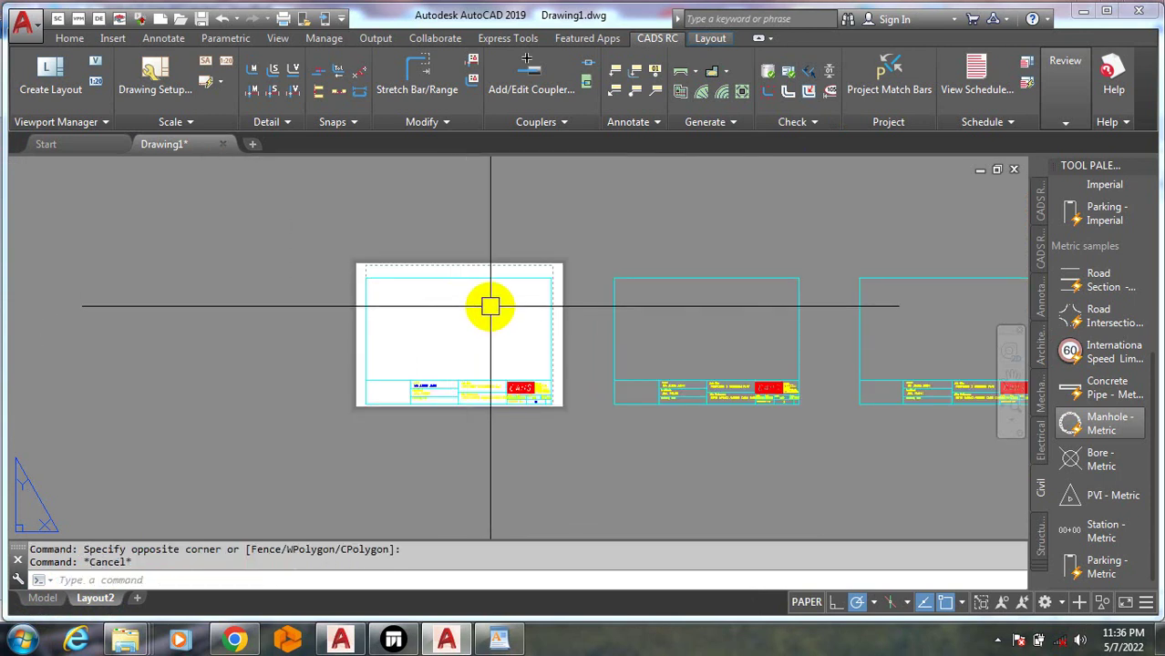
{"action": "scroll", "coordinate": [493, 266], "scroll_direction": "up", "scroll_amount": 1}
{"action": "scroll", "coordinate": [525, 288], "scroll_direction": "up", "scroll_amount": 2}
Select the Layout2 viewport border, then deselect it with Esc
{"action": "left_click", "coordinate": [522, 336]}
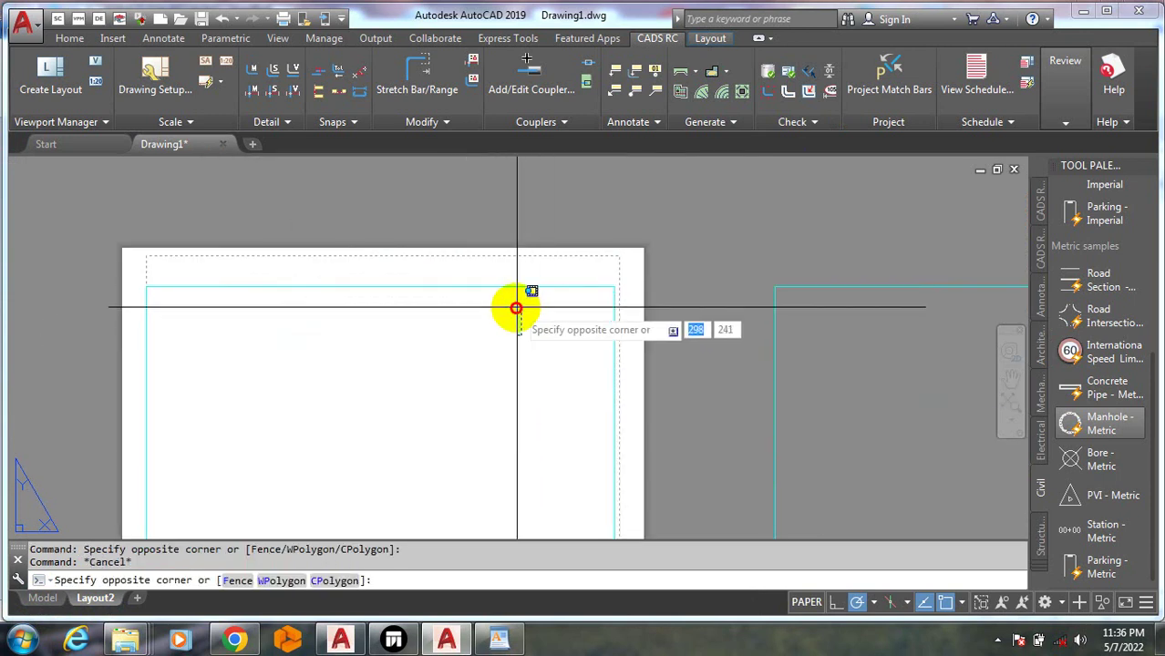
{"action": "left_click", "coordinate": [502, 290]}
{"action": "left_click", "coordinate": [482, 340]}
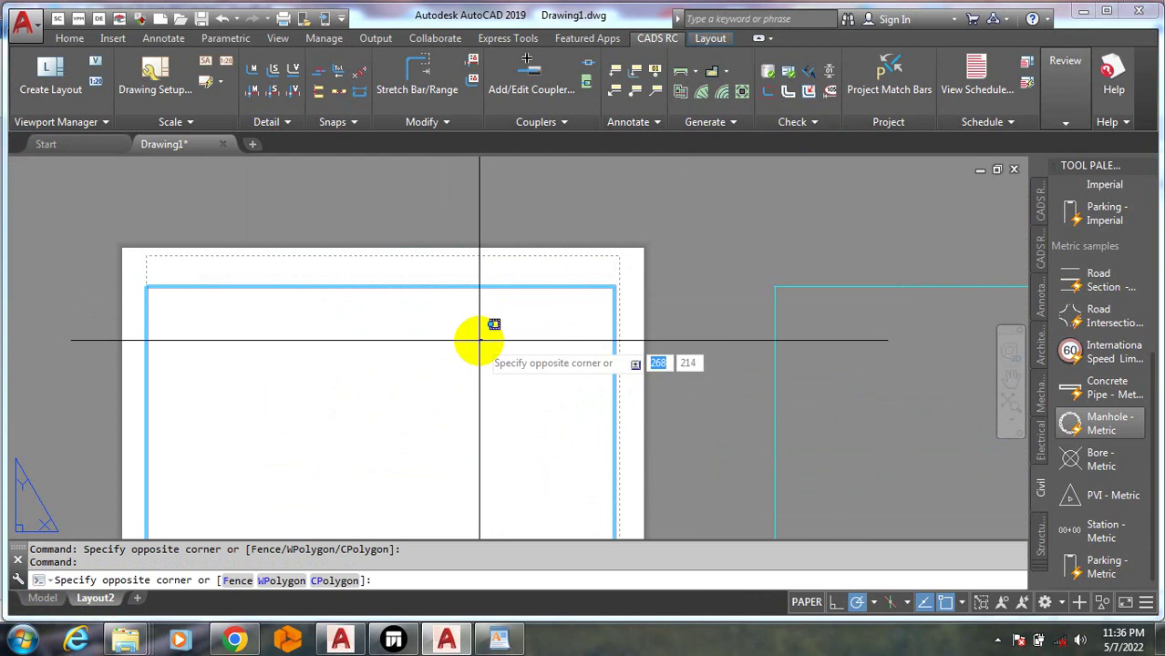
{"action": "left_click", "coordinate": [475, 342]}
{"action": "key", "text": "Escape"}
{"action": "left_click", "coordinate": [429, 369]}
{"action": "left_click", "coordinate": [428, 370]}
{"action": "left_click", "coordinate": [428, 370]}
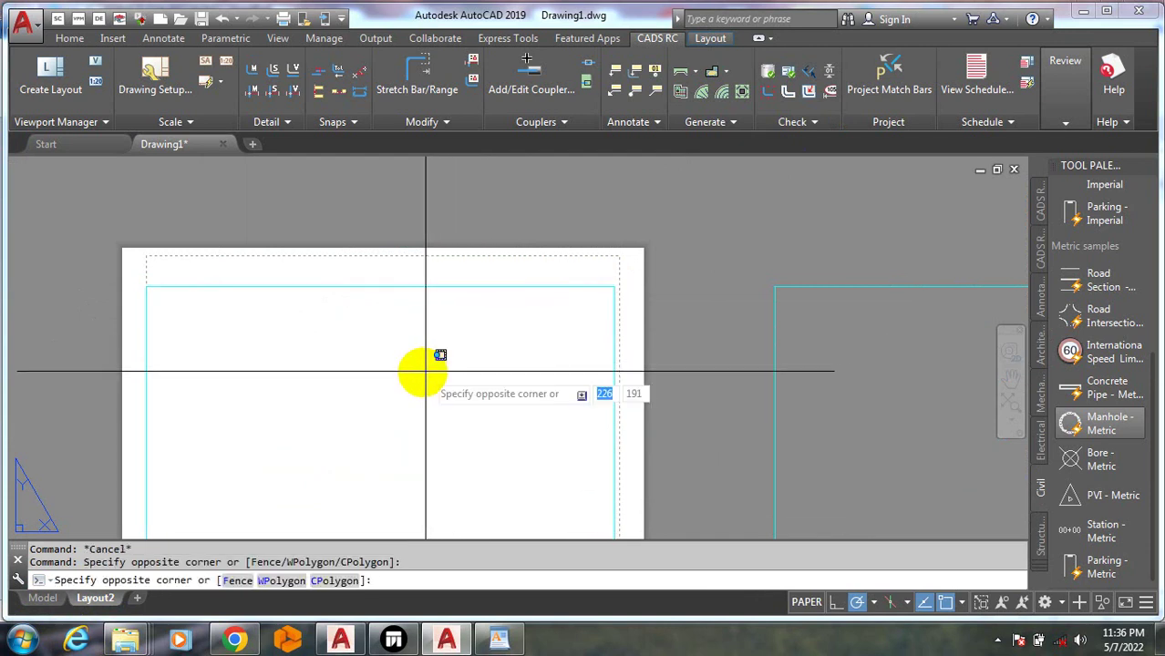
{"action": "left_click", "coordinate": [422, 368]}
Drag another selection window on the sheet and dismiss the drawing-area shortcut menu
{"action": "left_click", "coordinate": [380, 392]}
{"action": "scroll", "coordinate": [391, 354], "scroll_direction": "down", "scroll_amount": 3}
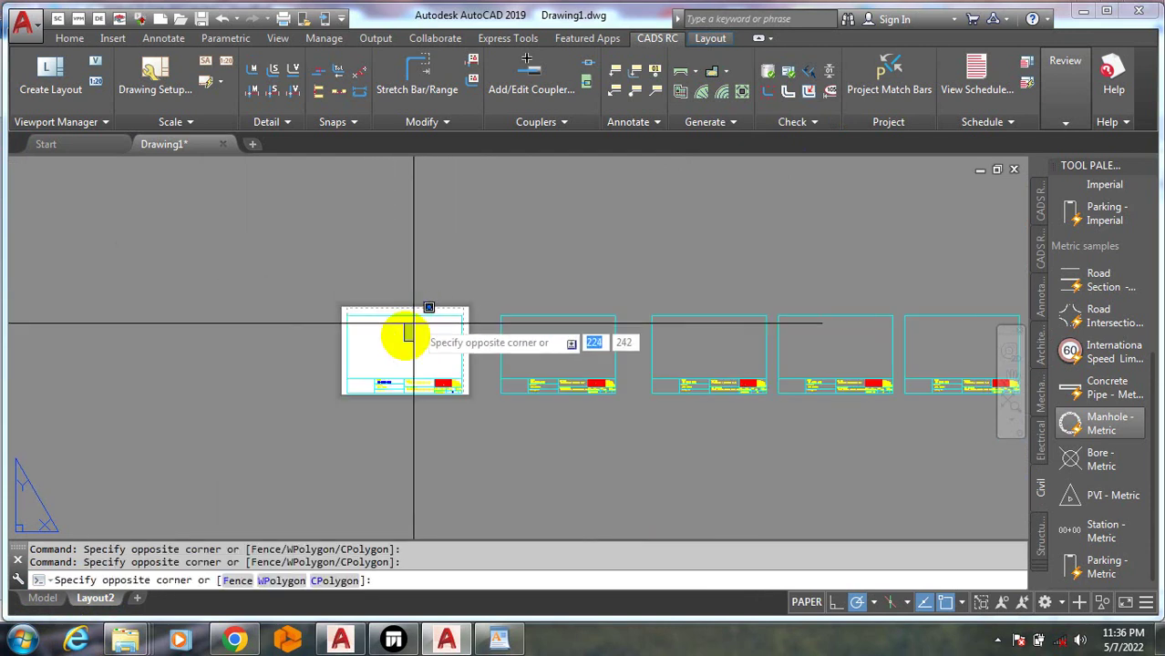
{"action": "scroll", "coordinate": [403, 333], "scroll_direction": "up", "scroll_amount": 5}
{"action": "left_click", "coordinate": [379, 366]}
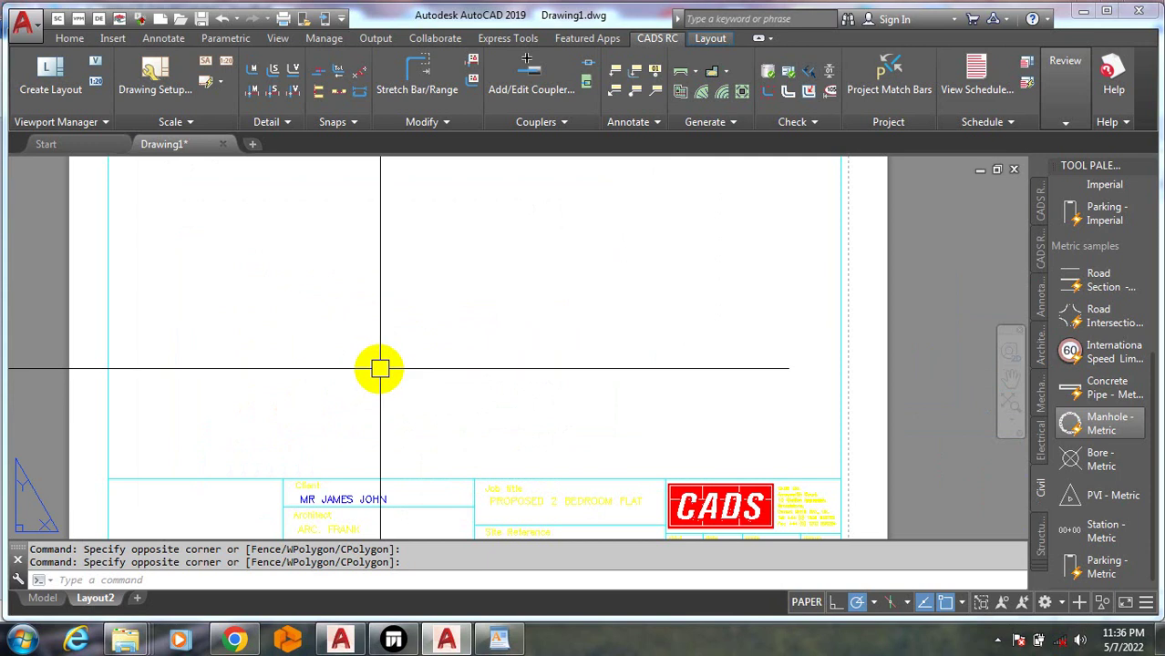
{"action": "scroll", "coordinate": [378, 369], "scroll_direction": "down", "scroll_amount": 2}
{"action": "scroll", "coordinate": [365, 365], "scroll_direction": "up", "scroll_amount": 2}
{"action": "right_click", "coordinate": [361, 370]}
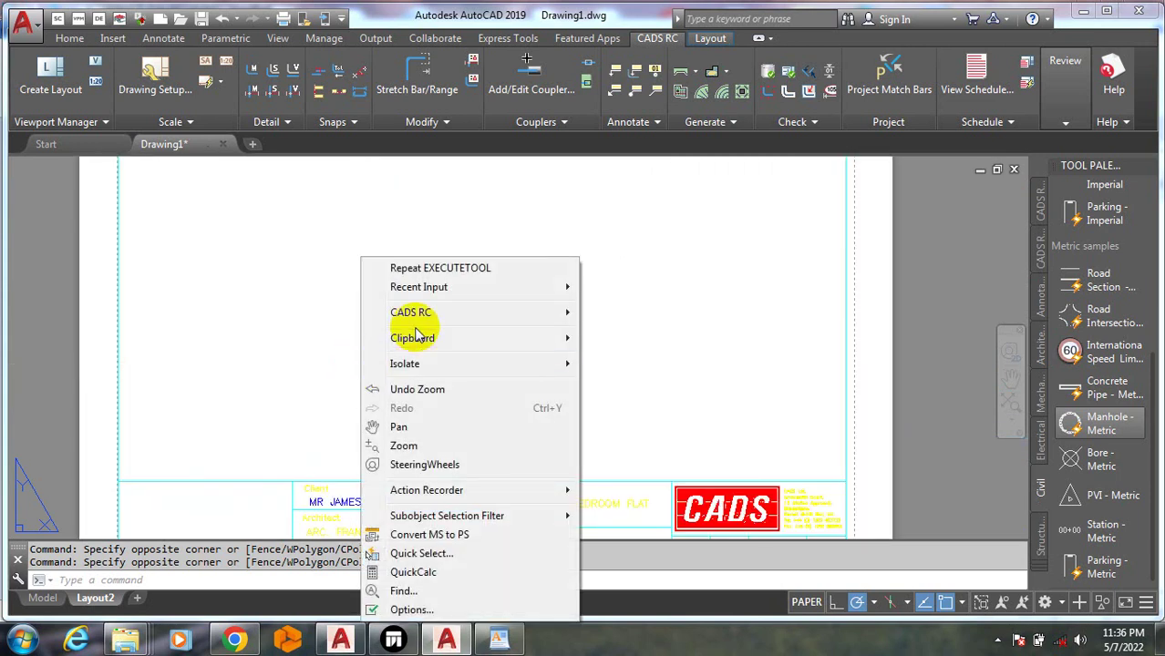
{"action": "left_click", "coordinate": [352, 328]}
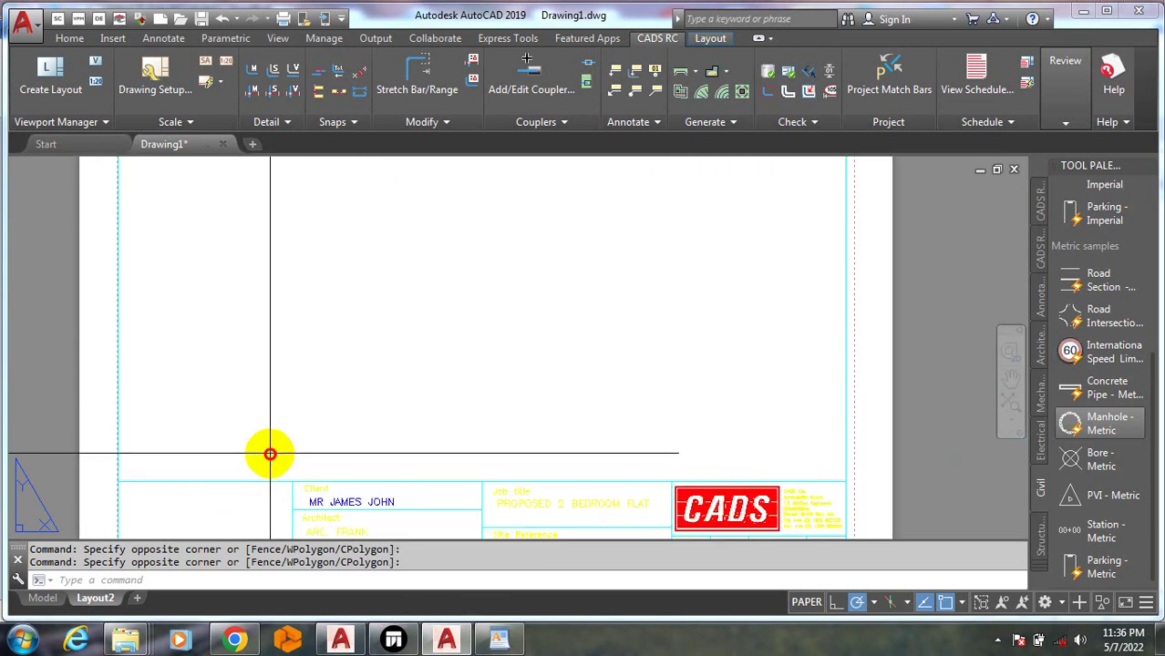
Window-select areas above the title block and across the sheet, then cancel the selection
{"action": "left_click", "coordinate": [269, 452]}
{"action": "left_click", "coordinate": [250, 448]}
{"action": "scroll", "coordinate": [249, 444], "scroll_direction": "down", "scroll_amount": 3}
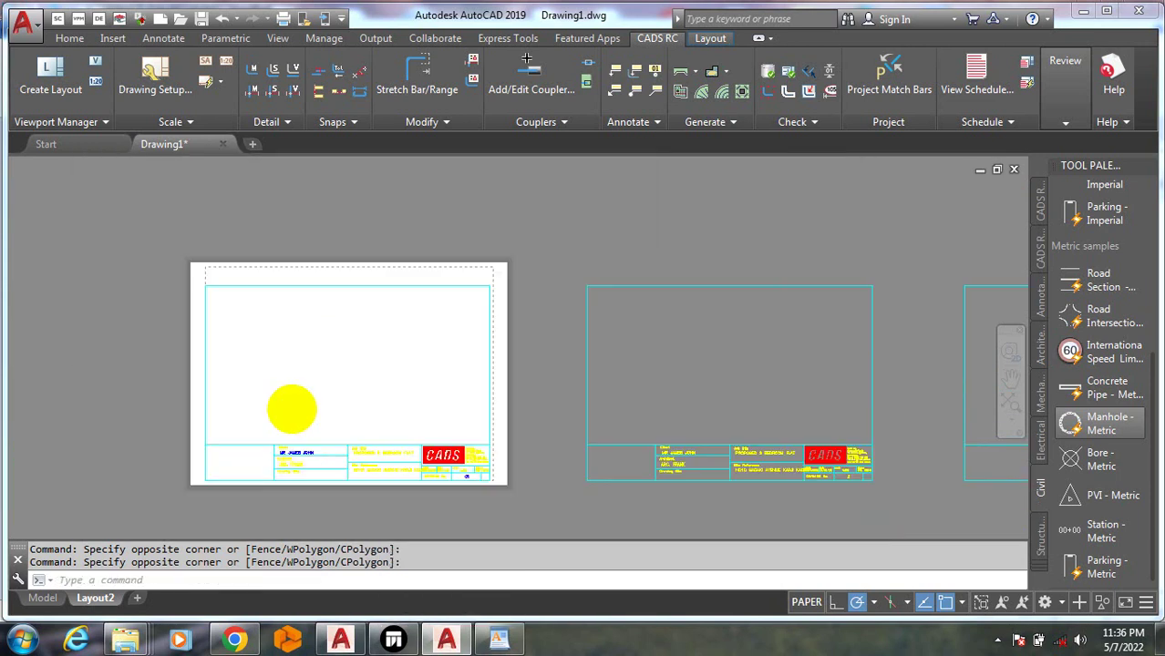
{"action": "scroll", "coordinate": [195, 346], "scroll_direction": "up", "scroll_amount": 5}
{"action": "scroll", "coordinate": [436, 395], "scroll_direction": "down", "scroll_amount": 3}
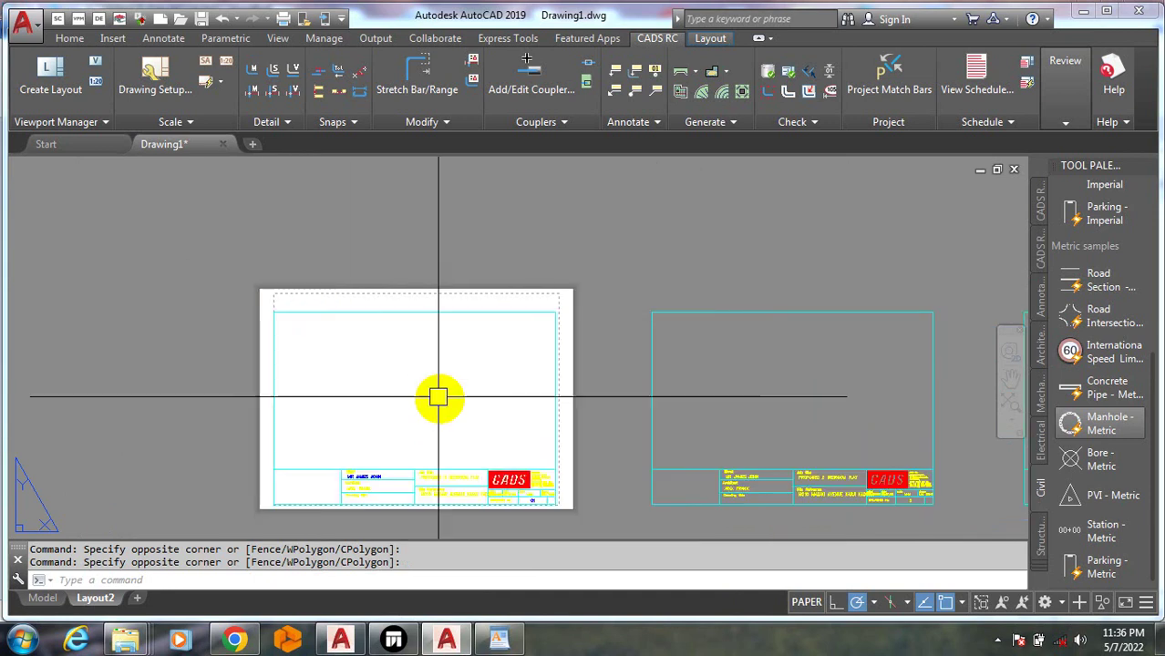
{"action": "scroll", "coordinate": [493, 435], "scroll_direction": "up", "scroll_amount": 1}
{"action": "left_click", "coordinate": [498, 438]}
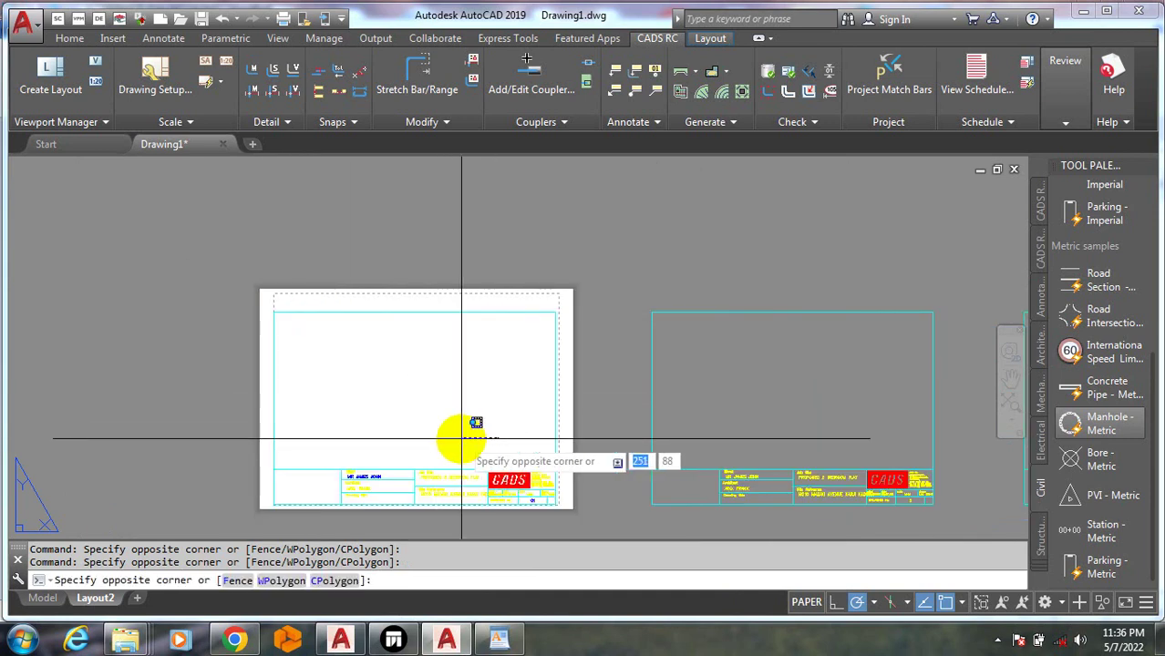
{"action": "left_click", "coordinate": [460, 424]}
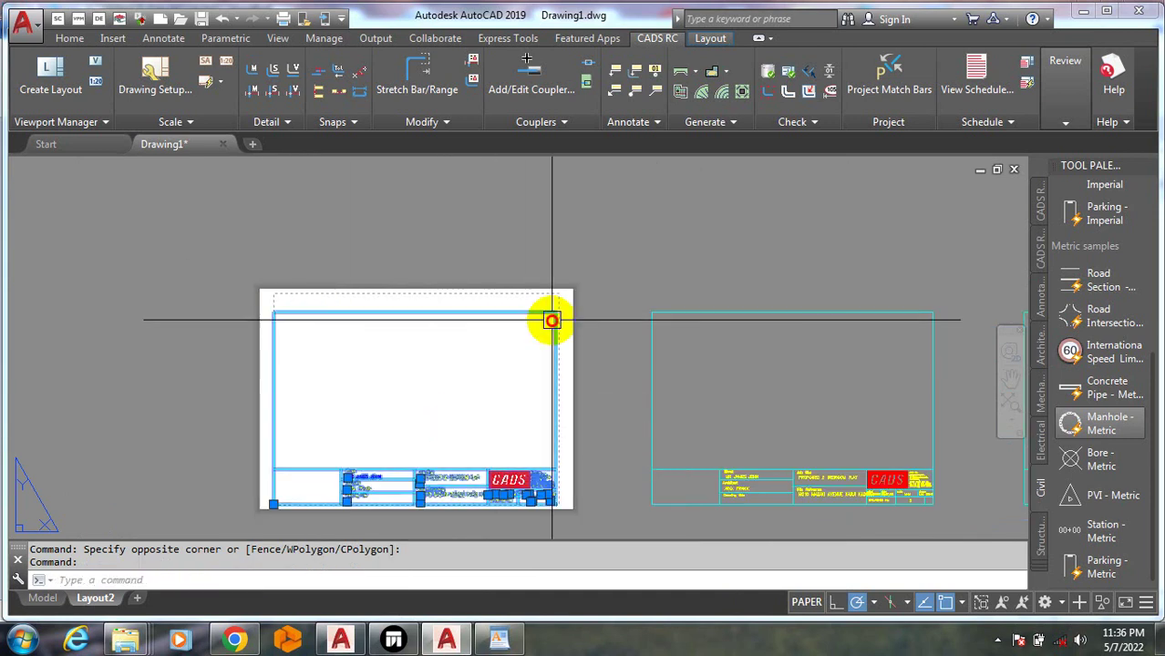
{"action": "key", "text": "Escape"}
{"action": "key", "text": "Escape"}
Select the title-block objects, try a crossing selection over them, and clear selections
{"action": "scroll", "coordinate": [318, 274], "scroll_direction": "up", "scroll_amount": 4}
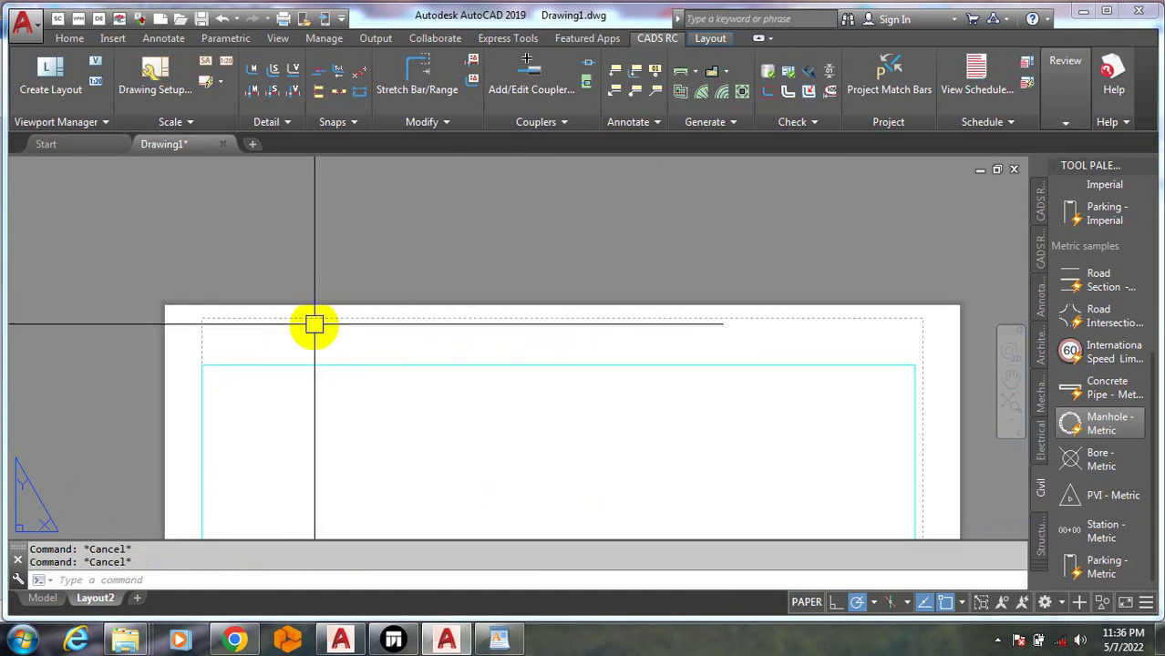
{"action": "left_click", "coordinate": [318, 320]}
{"action": "key", "text": "Escape"}
{"action": "scroll", "coordinate": [355, 351], "scroll_direction": "down", "scroll_amount": 4}
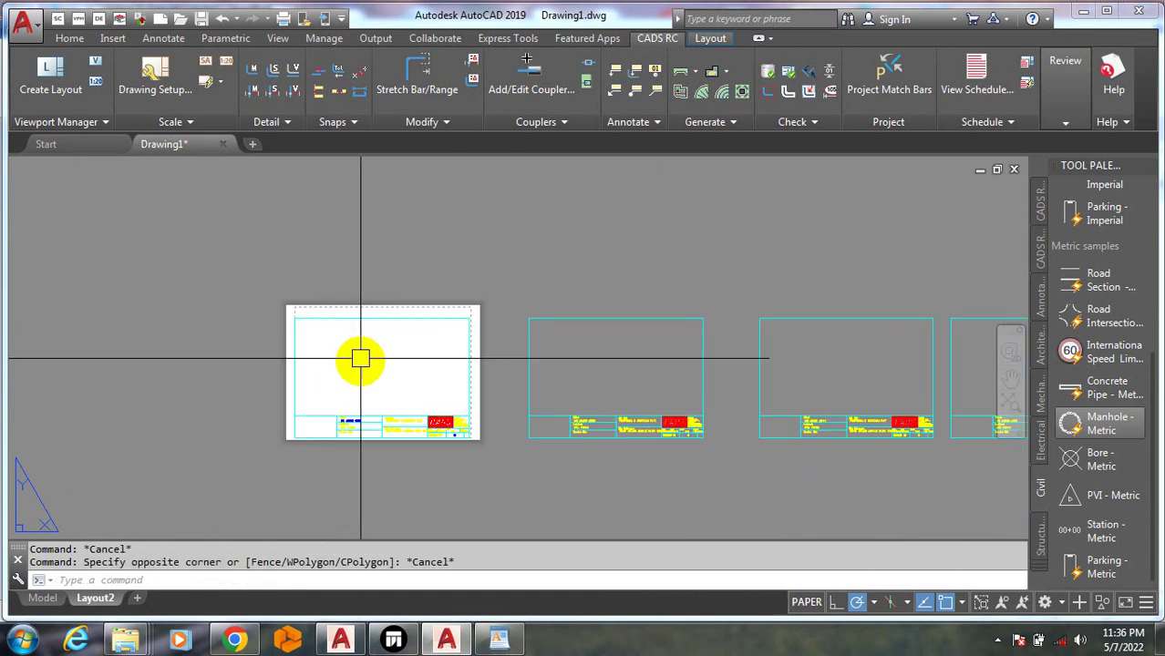
{"action": "left_click", "coordinate": [338, 378]}
{"action": "left_click", "coordinate": [343, 379]}
{"action": "scroll", "coordinate": [339, 392], "scroll_direction": "up", "scroll_amount": 3}
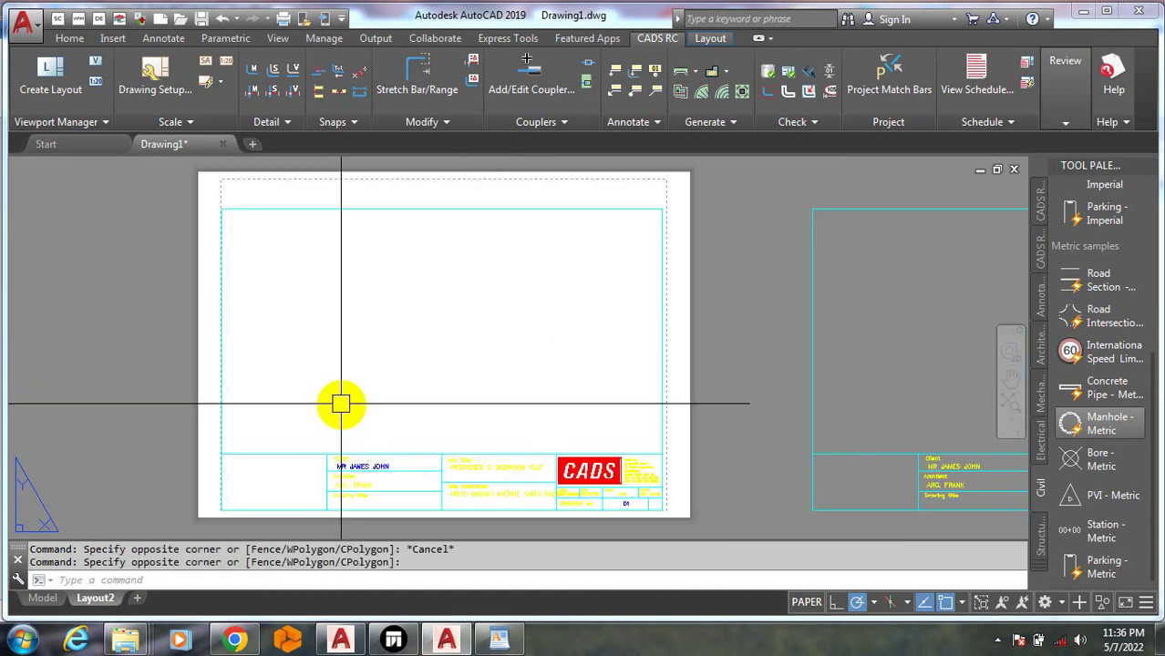
{"action": "left_click", "coordinate": [324, 492]}
{"action": "key", "text": "Escape"}
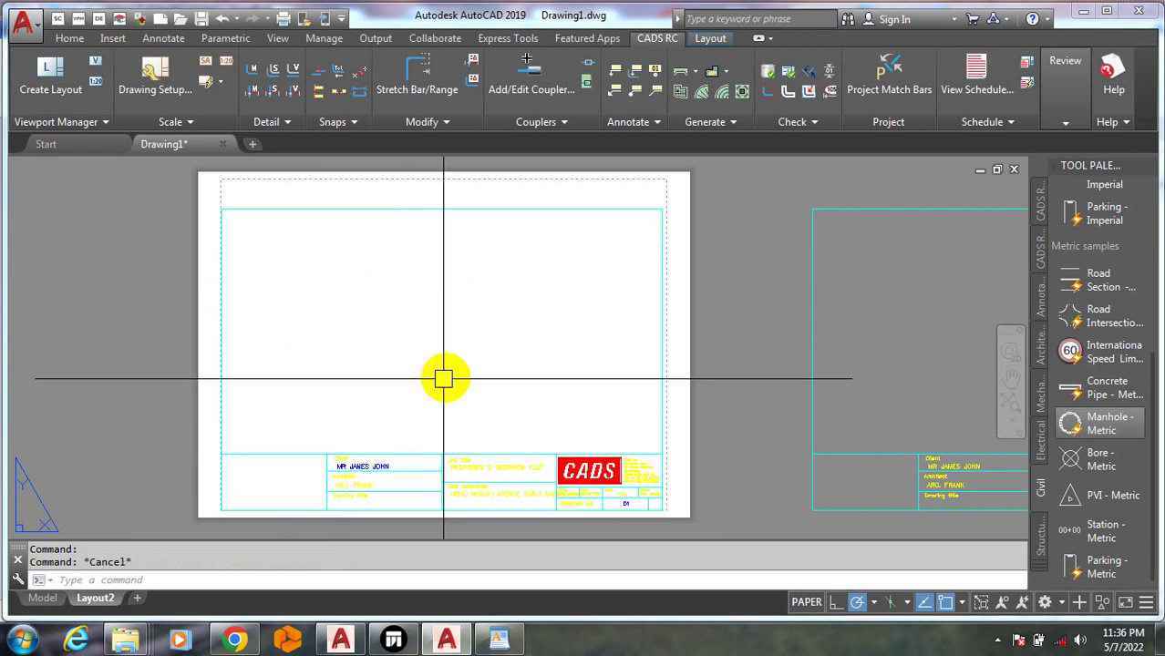
{"action": "left_click", "coordinate": [380, 389]}
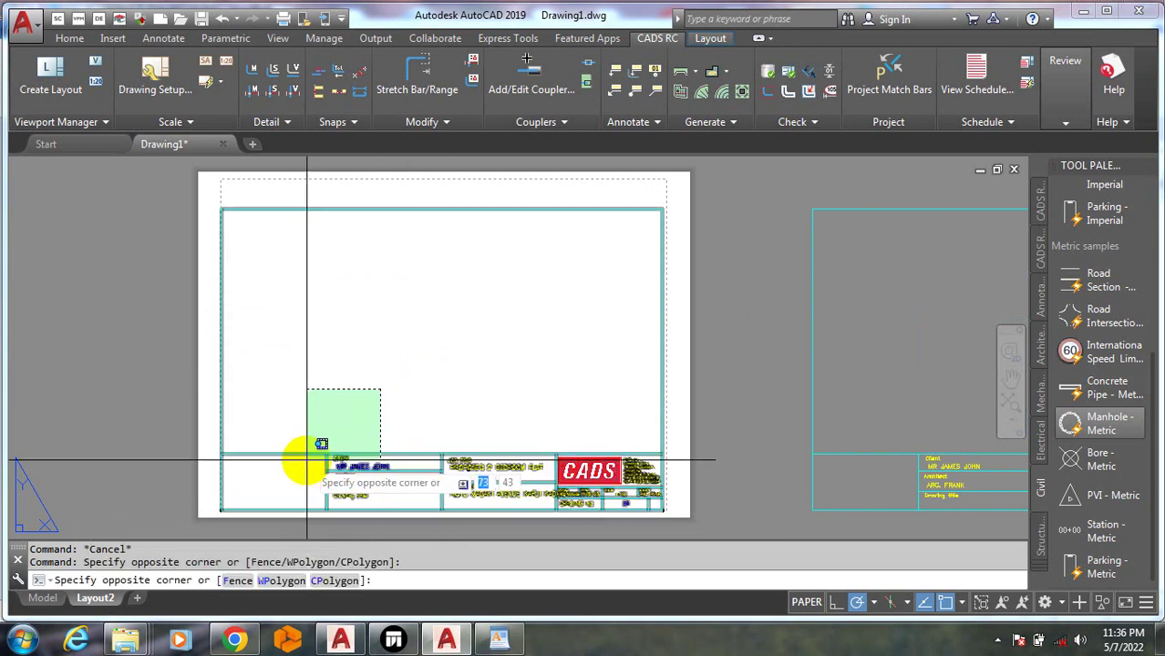
{"action": "key", "text": "Escape"}
{"action": "key", "text": "Escape"}
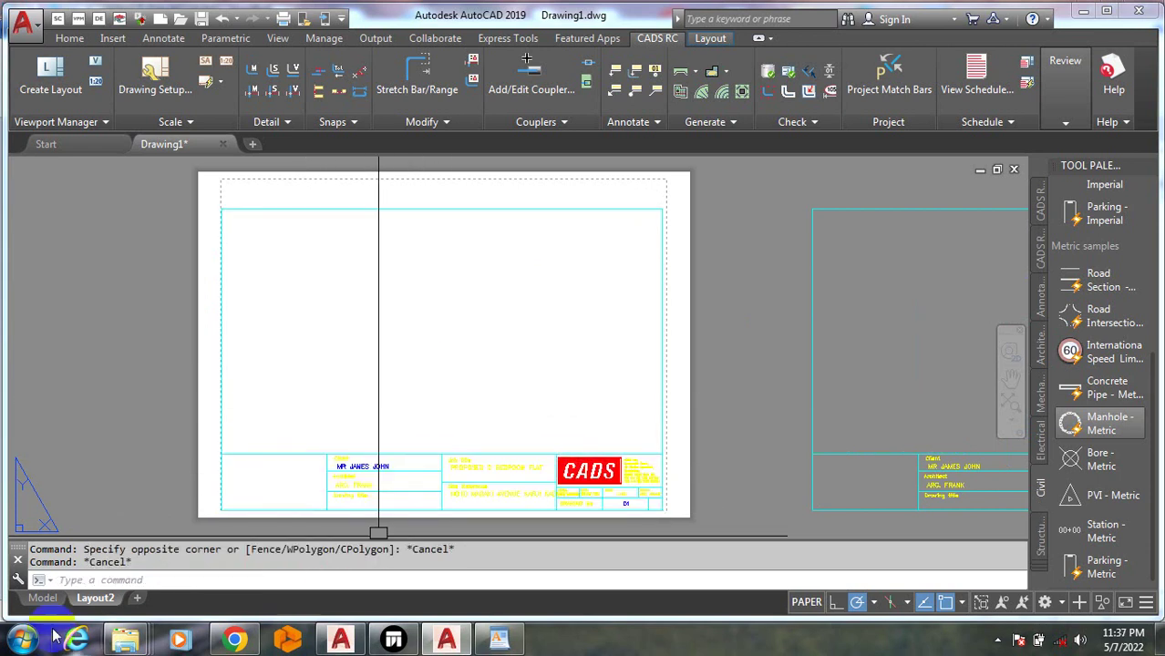
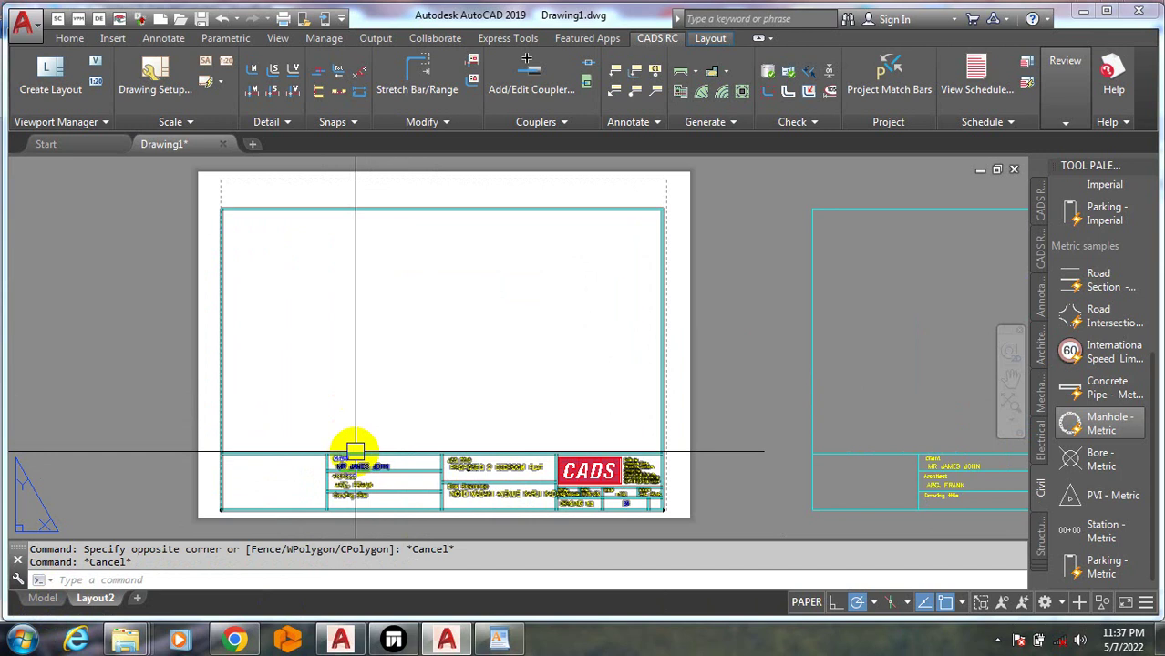
Drag several selection windows on empty parts of the sheet and cancel them
{"action": "left_click", "coordinate": [307, 385]}
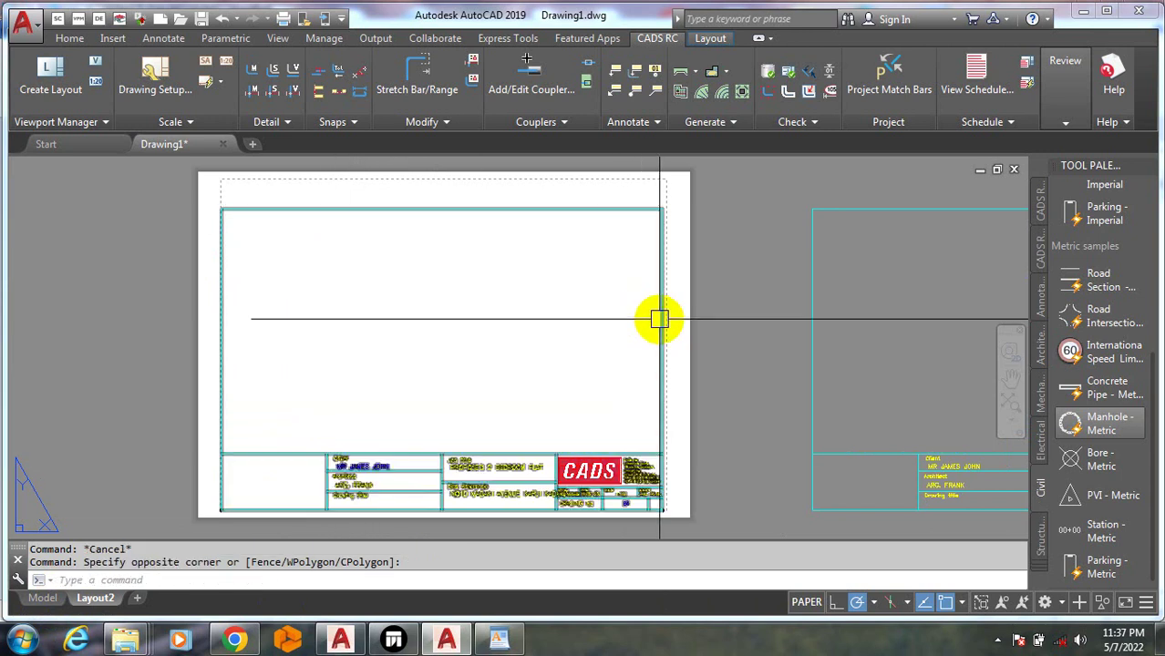
{"action": "key", "text": "Escape"}
{"action": "key", "text": "Escape"}
{"action": "left_click", "coordinate": [441, 357]}
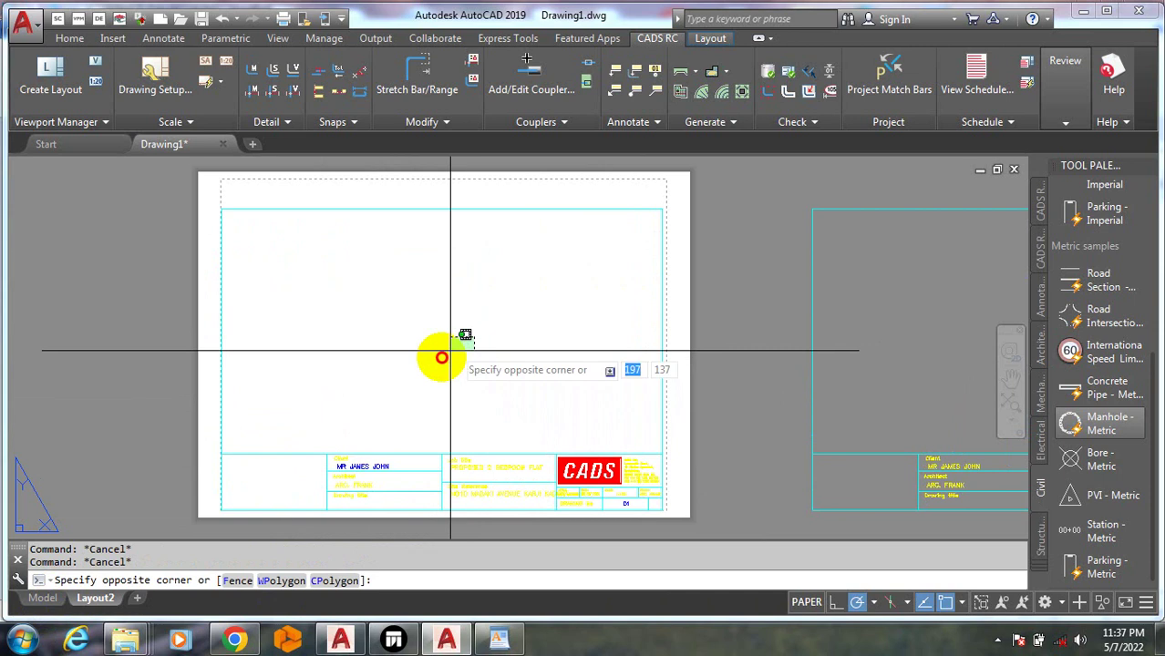
{"action": "left_click", "coordinate": [485, 335]}
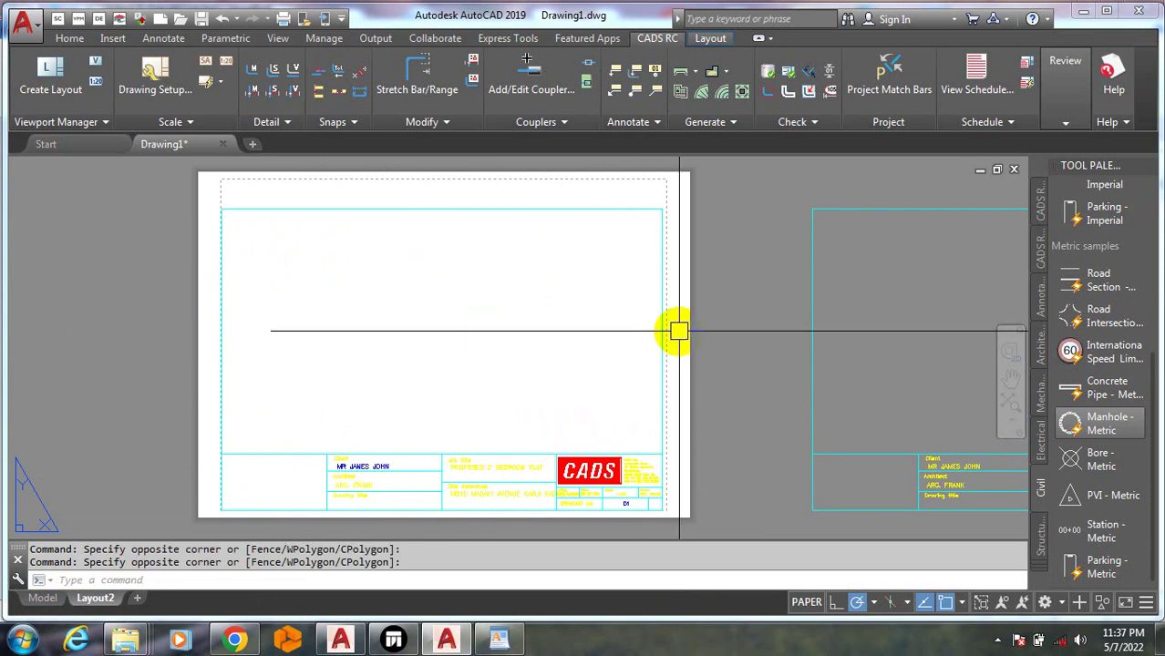
{"action": "left_click", "coordinate": [680, 334]}
{"action": "left_click", "coordinate": [676, 379]}
{"action": "left_click", "coordinate": [693, 377]}
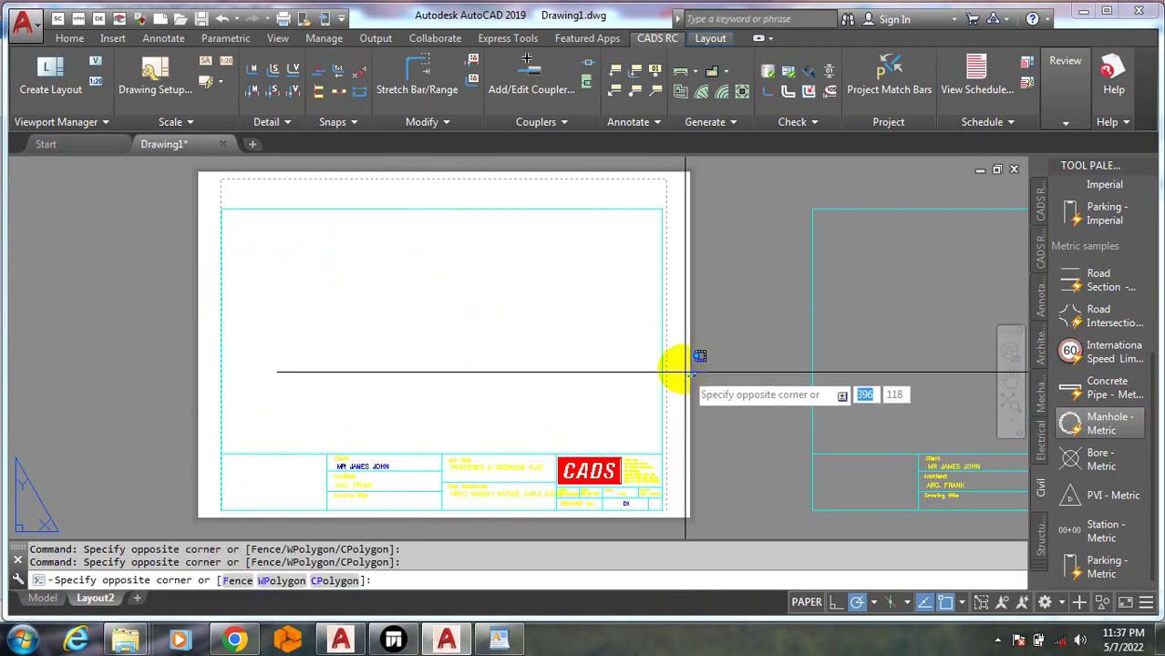
{"action": "key", "text": "Escape"}
{"action": "key", "text": "Escape"}
Dismiss the drawing shortcut menu and drag another empty selection window on the sheet
{"action": "right_click", "coordinate": [456, 372]}
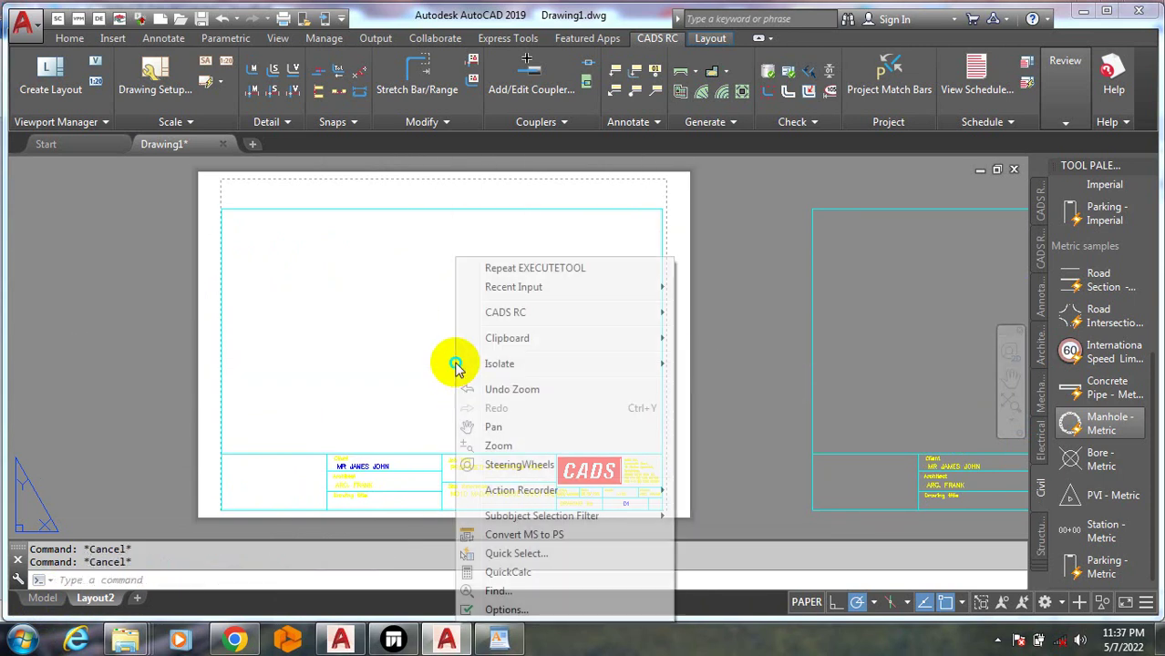
{"action": "mouse_move", "coordinate": [482, 375]}
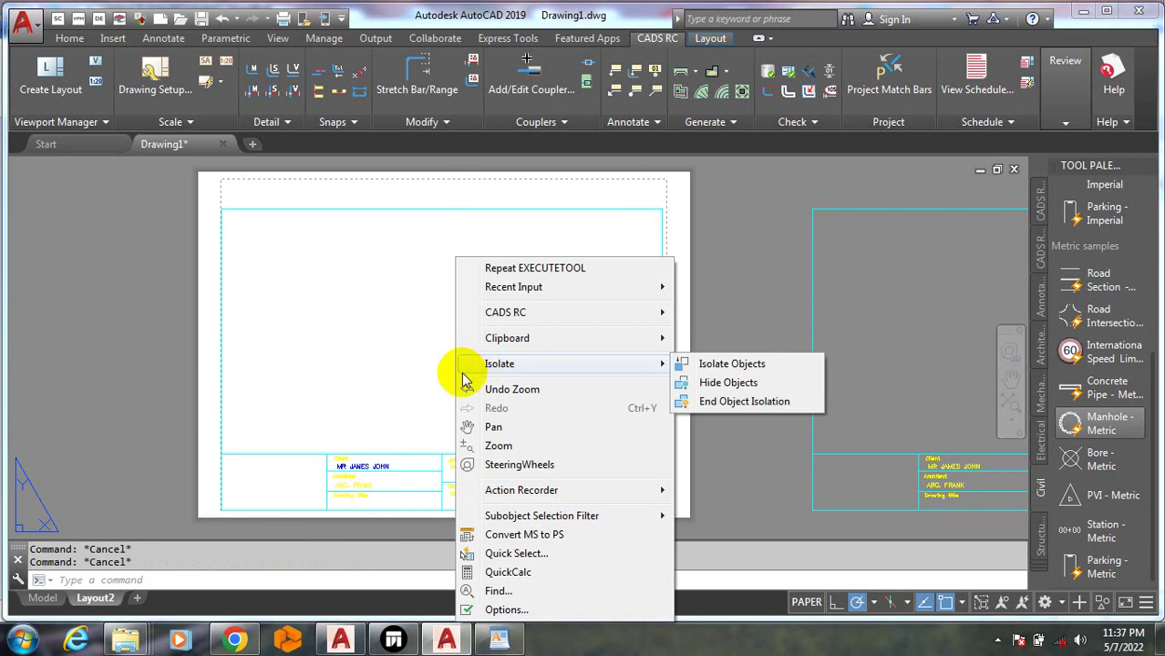
{"action": "left_click", "coordinate": [305, 392]}
{"action": "left_click", "coordinate": [284, 402]}
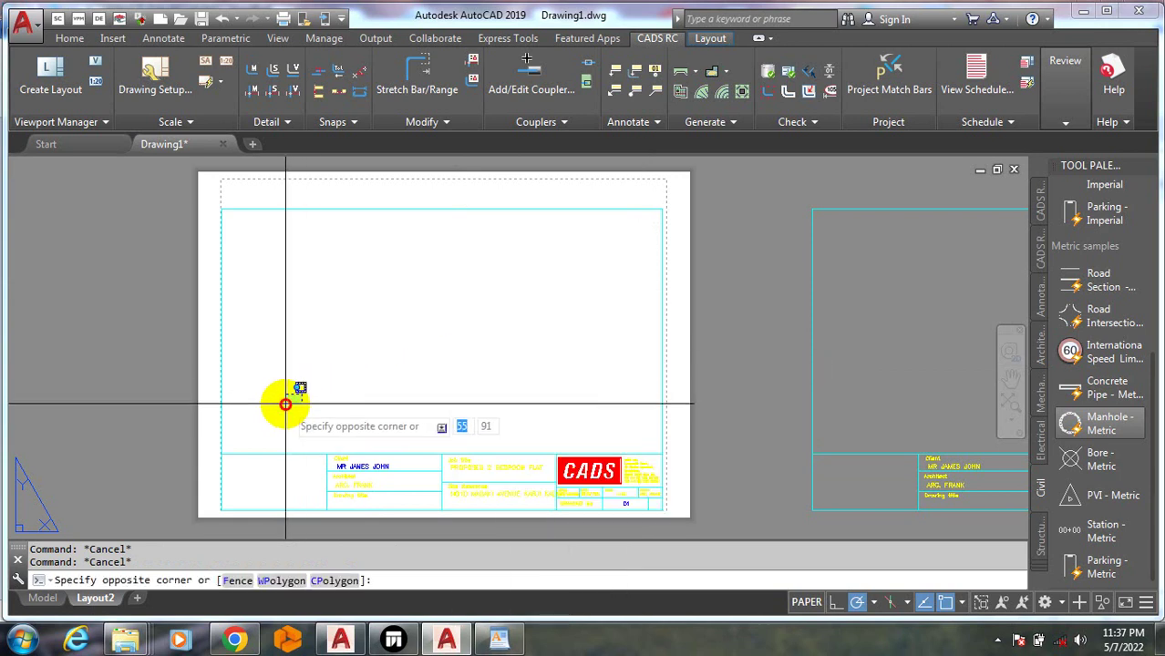
{"action": "left_click", "coordinate": [286, 404]}
{"action": "left_click", "coordinate": [366, 394]}
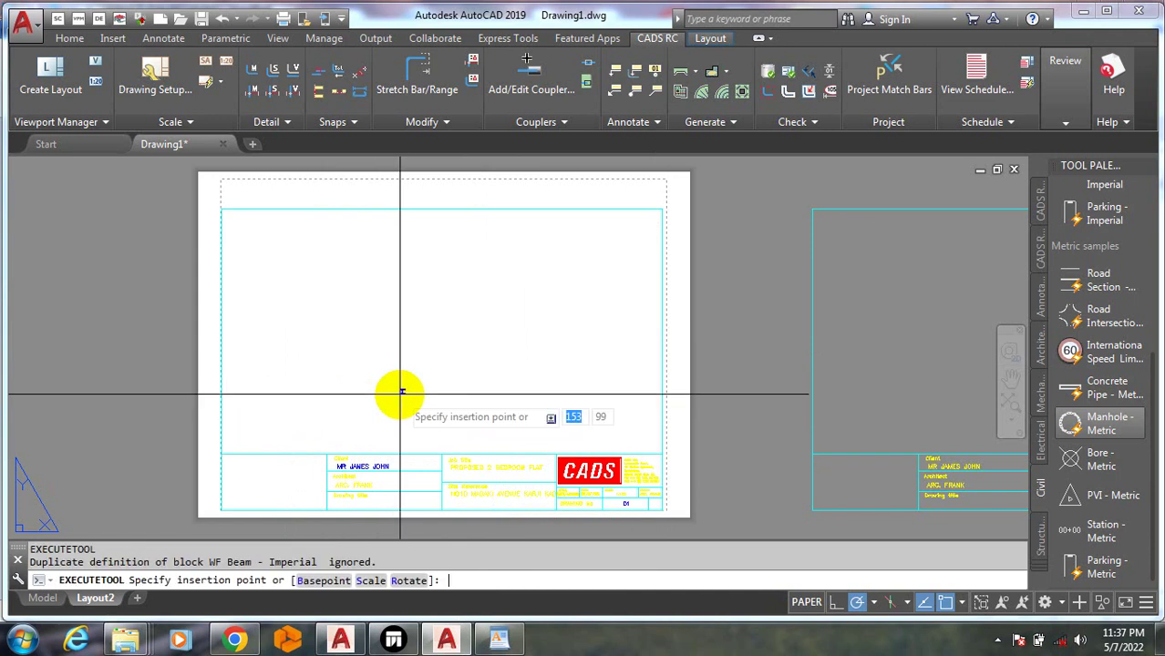
Place the WF Beam block on the sheet, then erase it with E and a crossing window
{"action": "scroll", "coordinate": [489, 357], "scroll_direction": "up", "scroll_amount": 1}
{"action": "left_click", "coordinate": [488, 359]}
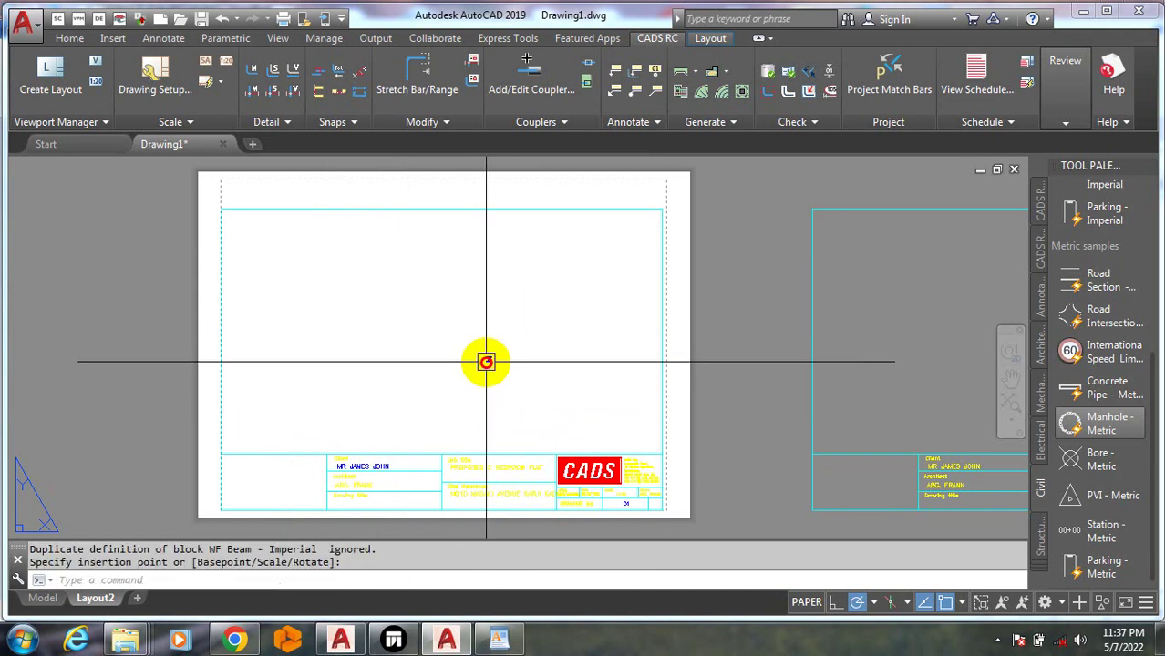
{"action": "scroll", "coordinate": [574, 408], "scroll_direction": "up", "scroll_amount": 5}
{"action": "scroll", "coordinate": [574, 408], "scroll_direction": "up", "scroll_amount": 2}
{"action": "scroll", "coordinate": [625, 422], "scroll_direction": "down", "scroll_amount": 8}
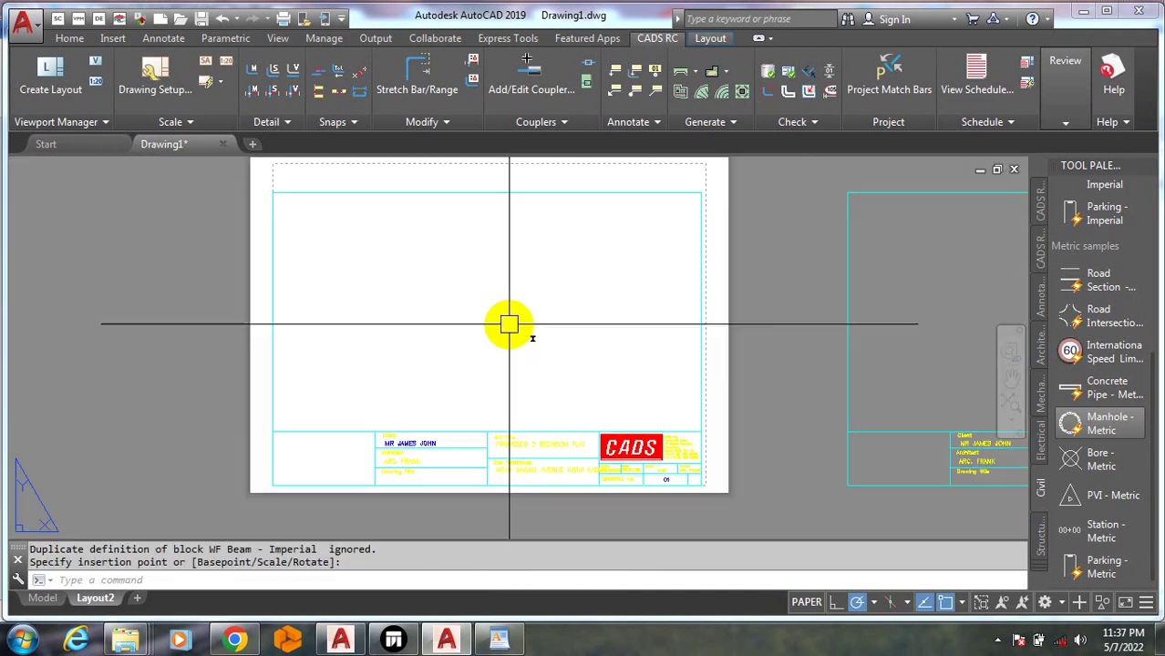
{"action": "type", "text": "E"}
{"action": "key", "text": "Return"}
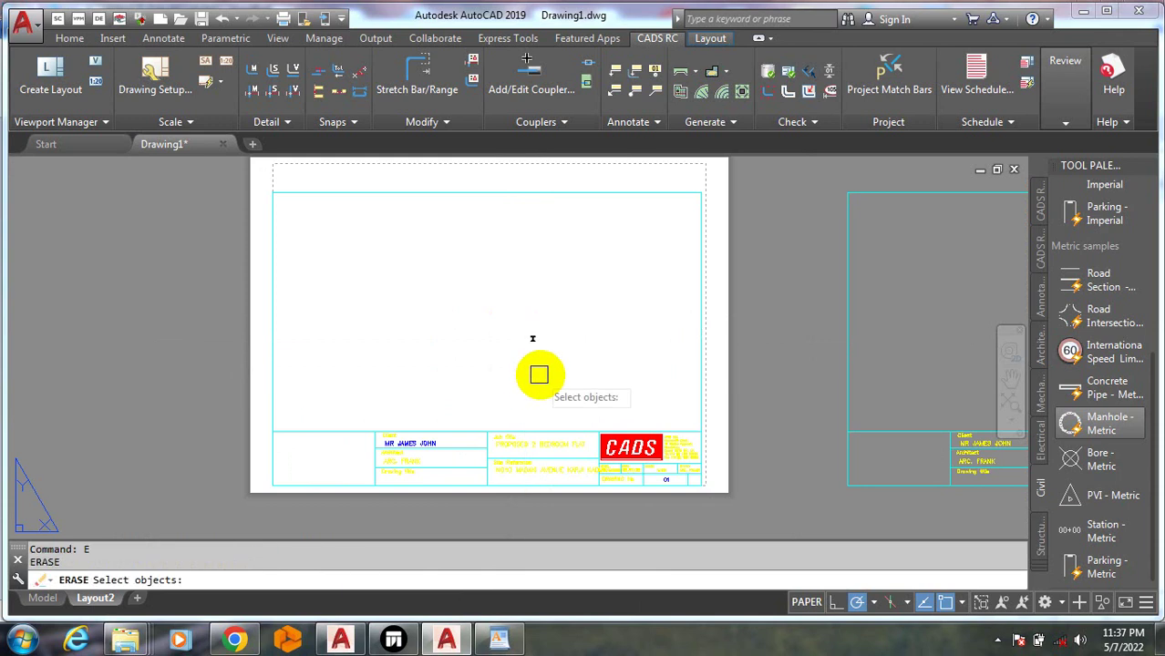
{"action": "left_click", "coordinate": [545, 373]}
{"action": "key", "text": "Return"}
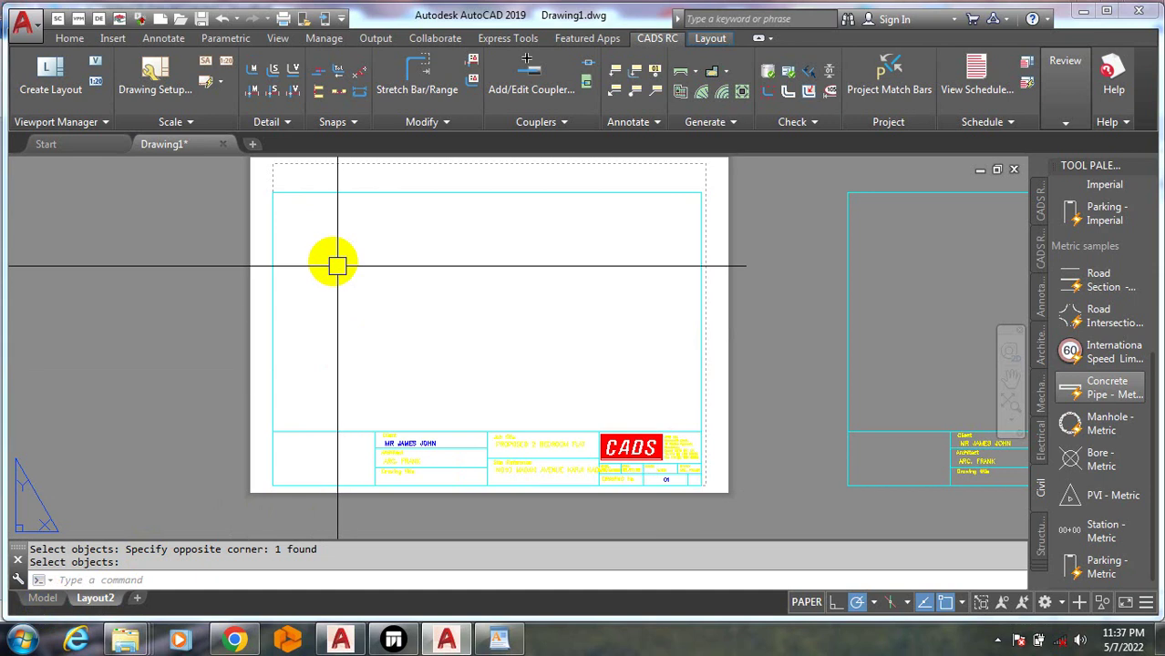
Clear a leftover window selection and show the Structural palette samples like WF Beam
{"action": "left_click", "coordinate": [319, 208]}
{"action": "left_click", "coordinate": [333, 260]}
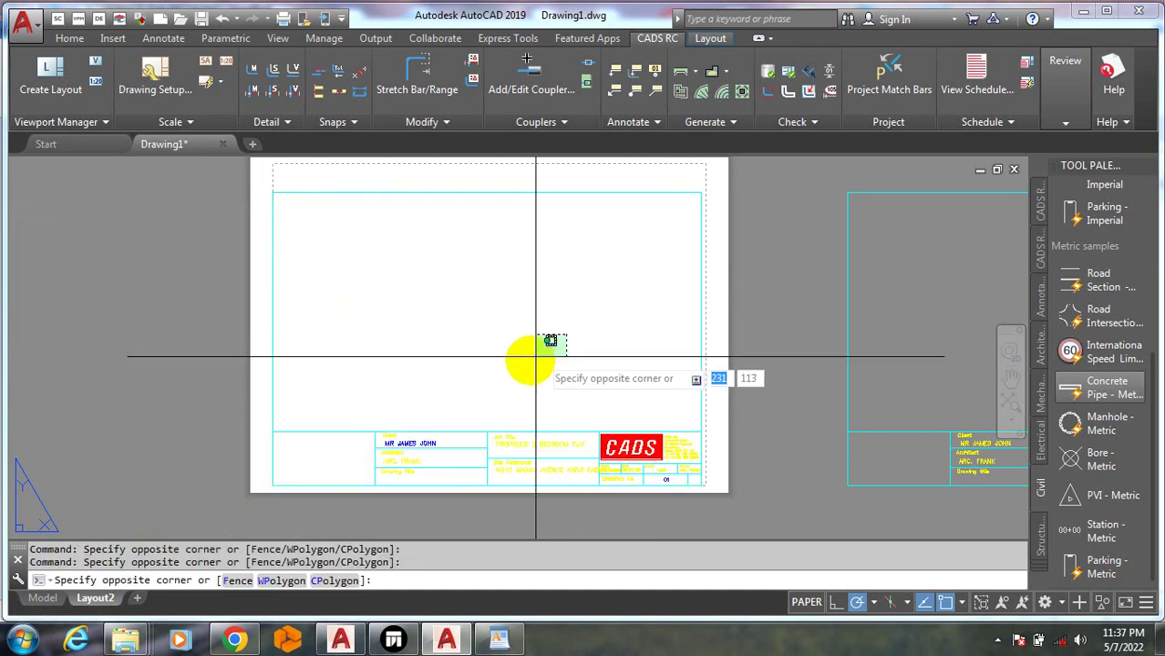
{"action": "key", "text": "Escape"}
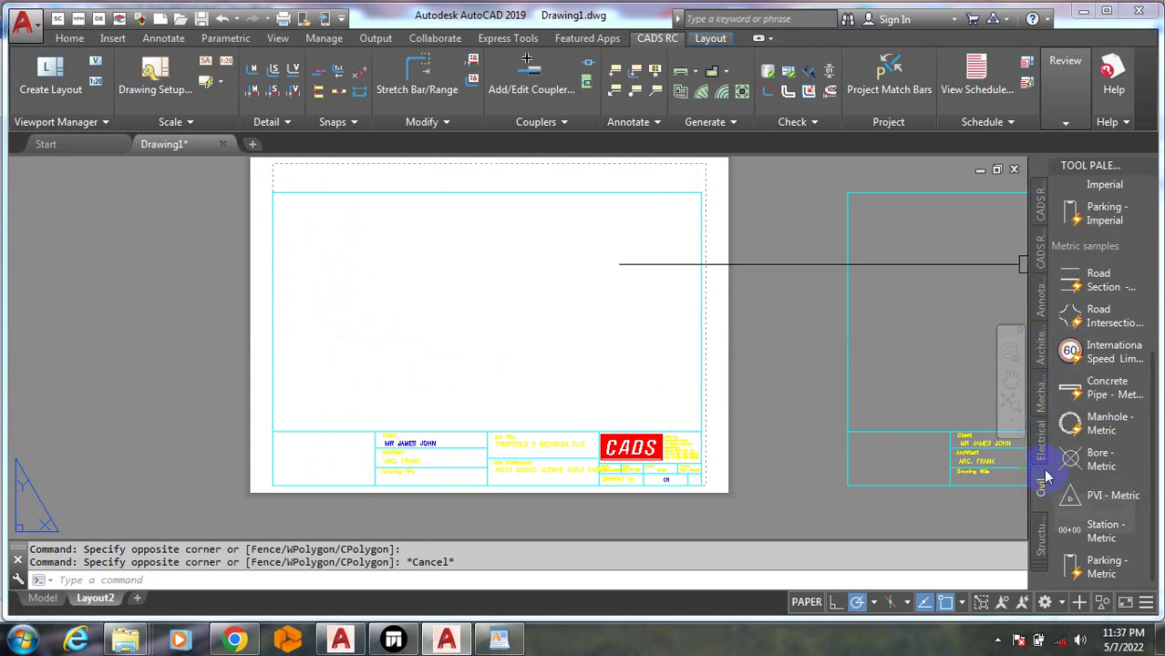
{"action": "left_click", "coordinate": [1040, 536]}
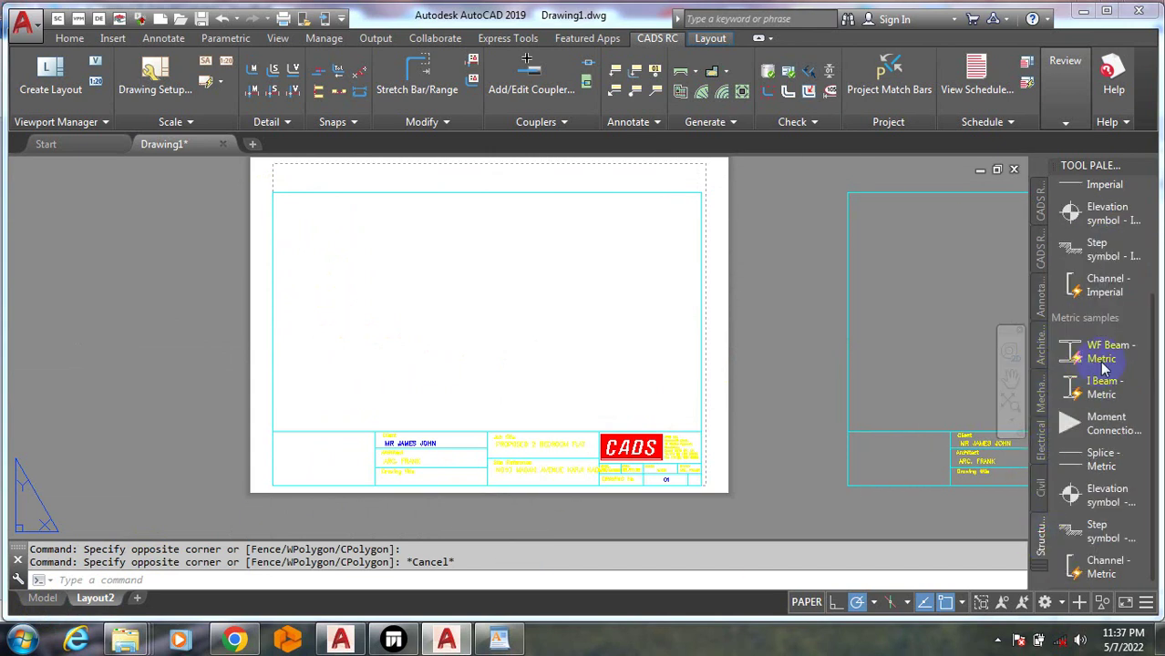
{"action": "middle_click_drag", "start_coordinate": [798, 372], "coordinate": [798, 372]}
{"action": "left_click_drag", "start_coordinate": [409, 306], "coordinate": [408, 306]}
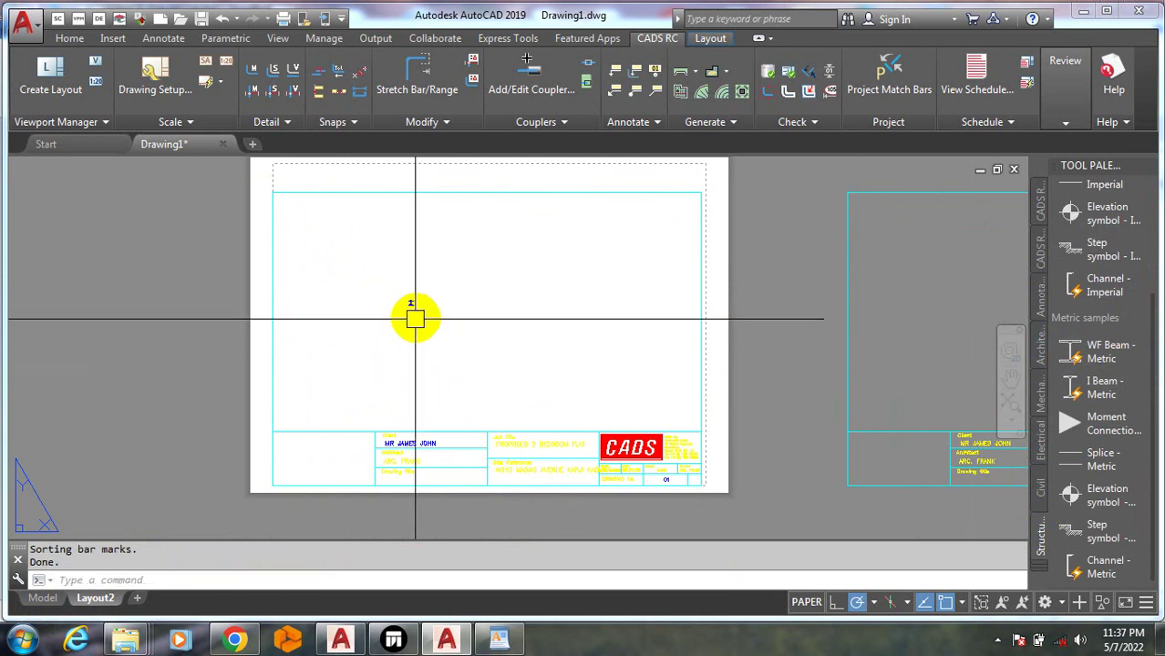
{"action": "scroll", "coordinate": [413, 302], "scroll_direction": "up", "scroll_amount": 9}
{"action": "scroll", "coordinate": [447, 338], "scroll_direction": "down", "scroll_amount": 5}
{"action": "scroll", "coordinate": [446, 338], "scroll_direction": "down", "scroll_amount": 5}
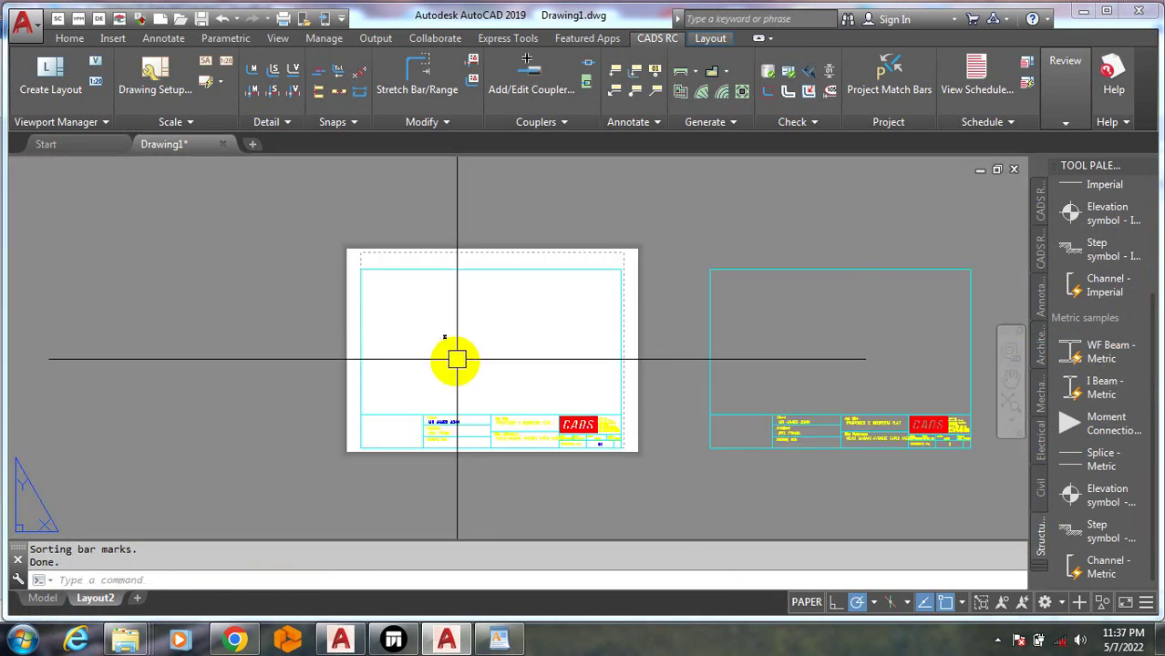
{"action": "scroll", "coordinate": [455, 355], "scroll_direction": "up", "scroll_amount": 2}
{"action": "left_click", "coordinate": [488, 359]}
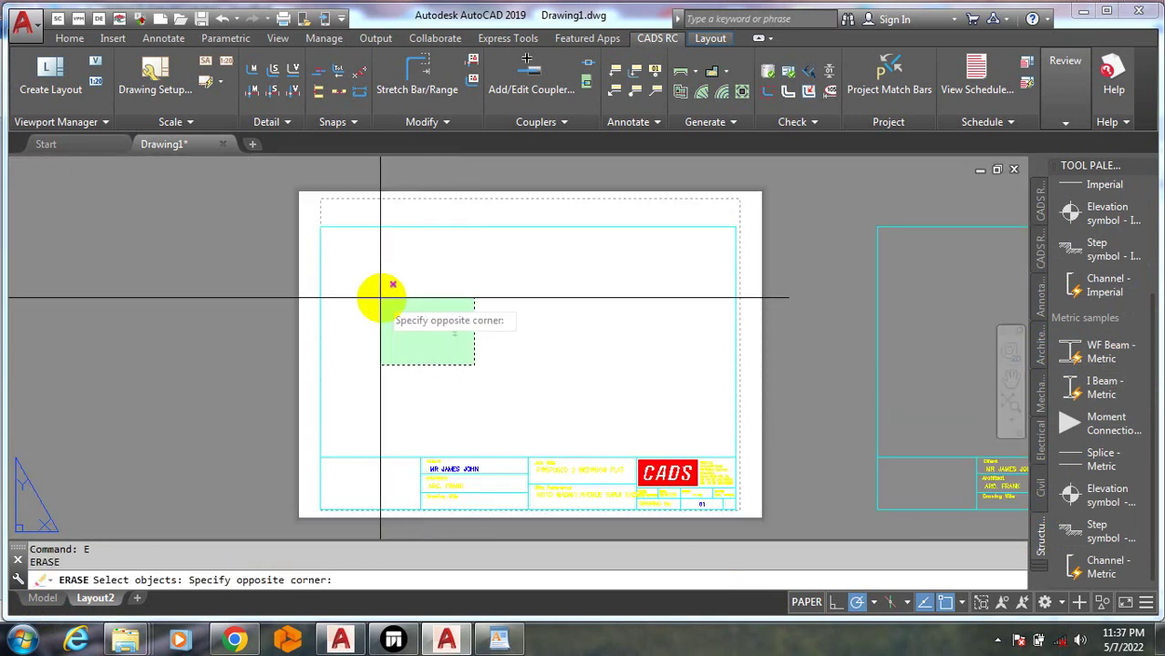
{"action": "left_click", "coordinate": [392, 290]}
{"action": "key", "text": "Escape"}
{"action": "left_click", "coordinate": [466, 352]}
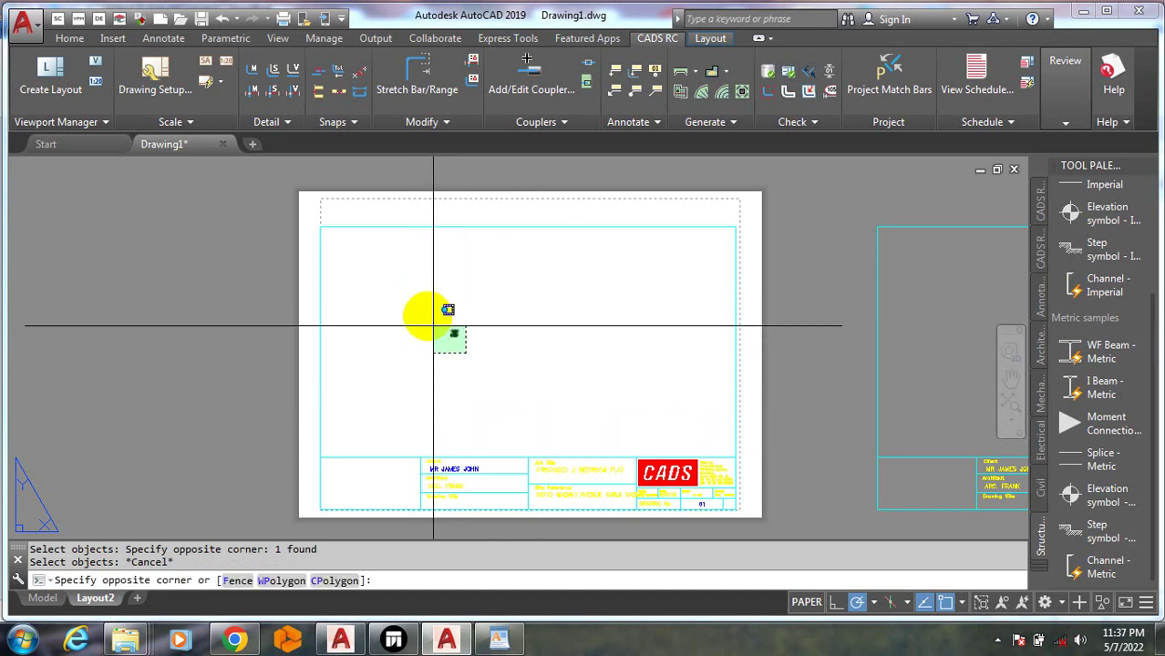
{"action": "left_click", "coordinate": [428, 317]}
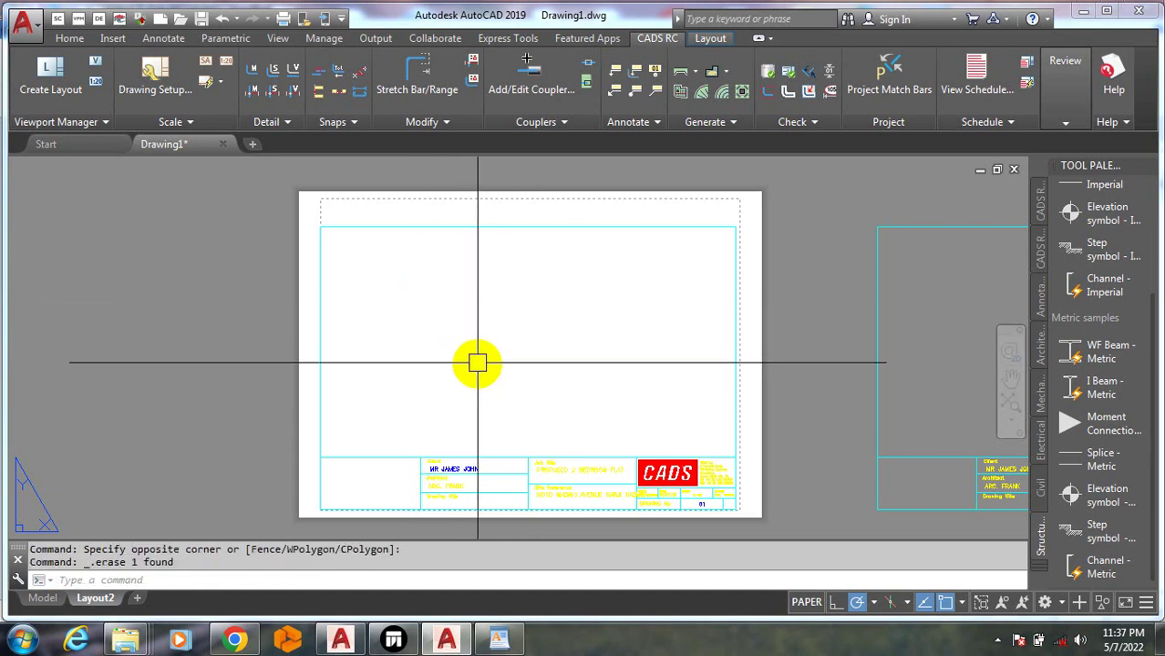
{"action": "left_click", "coordinate": [485, 392]}
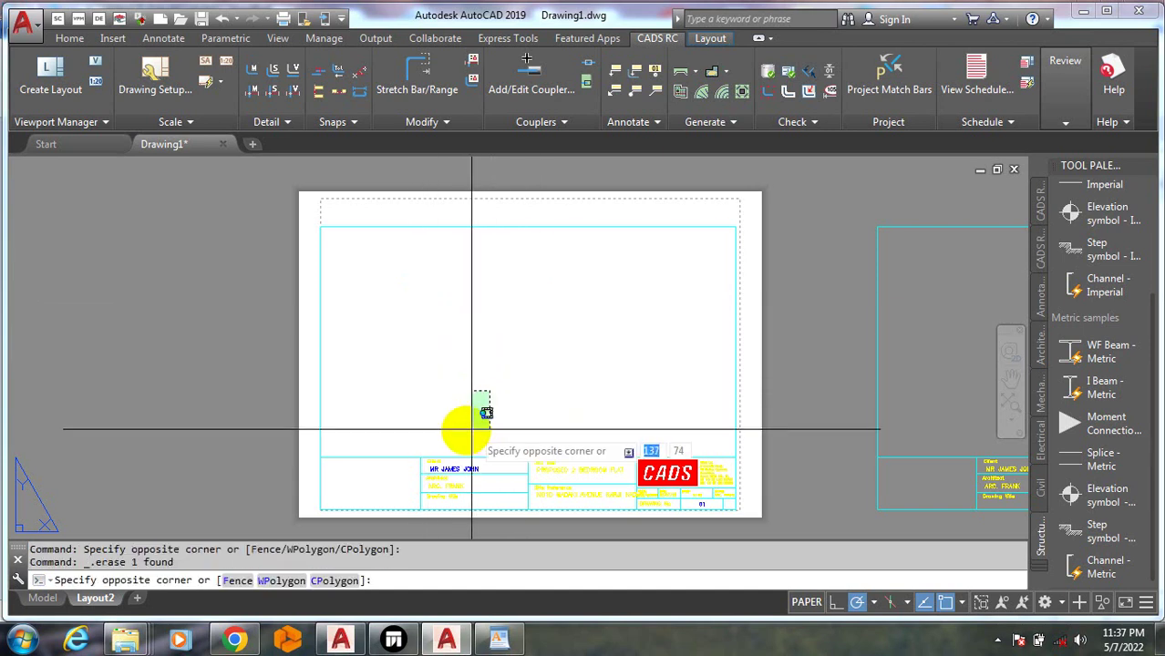
{"action": "left_click", "coordinate": [415, 469]}
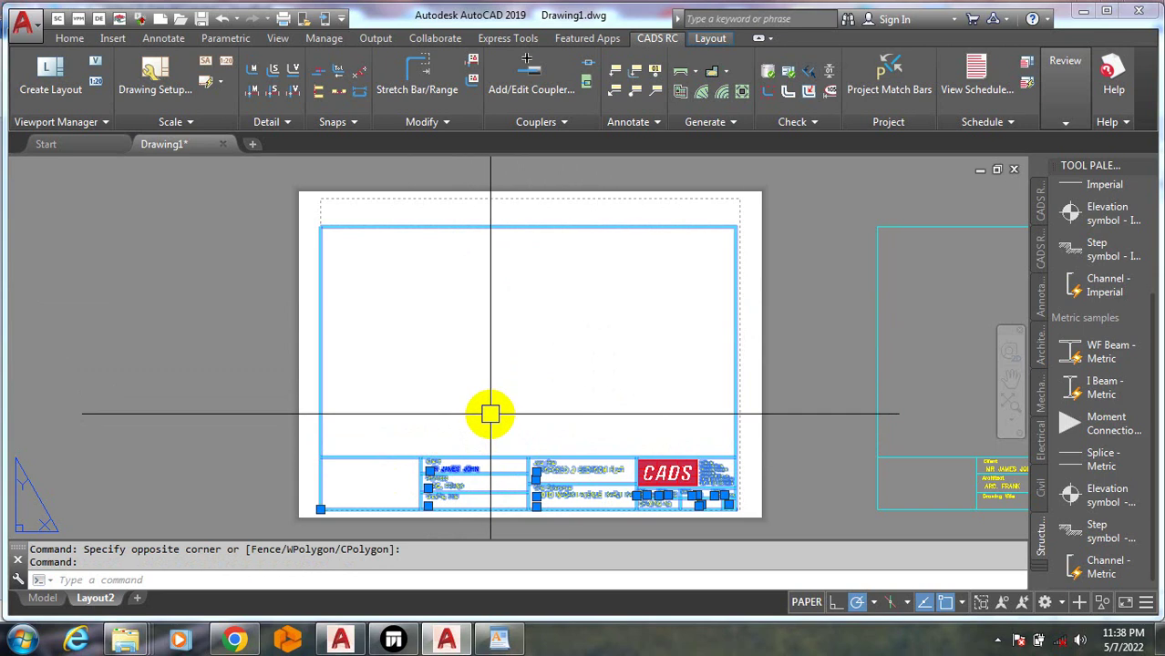
{"action": "key", "text": "Escape"}
{"action": "left_click", "coordinate": [493, 329]}
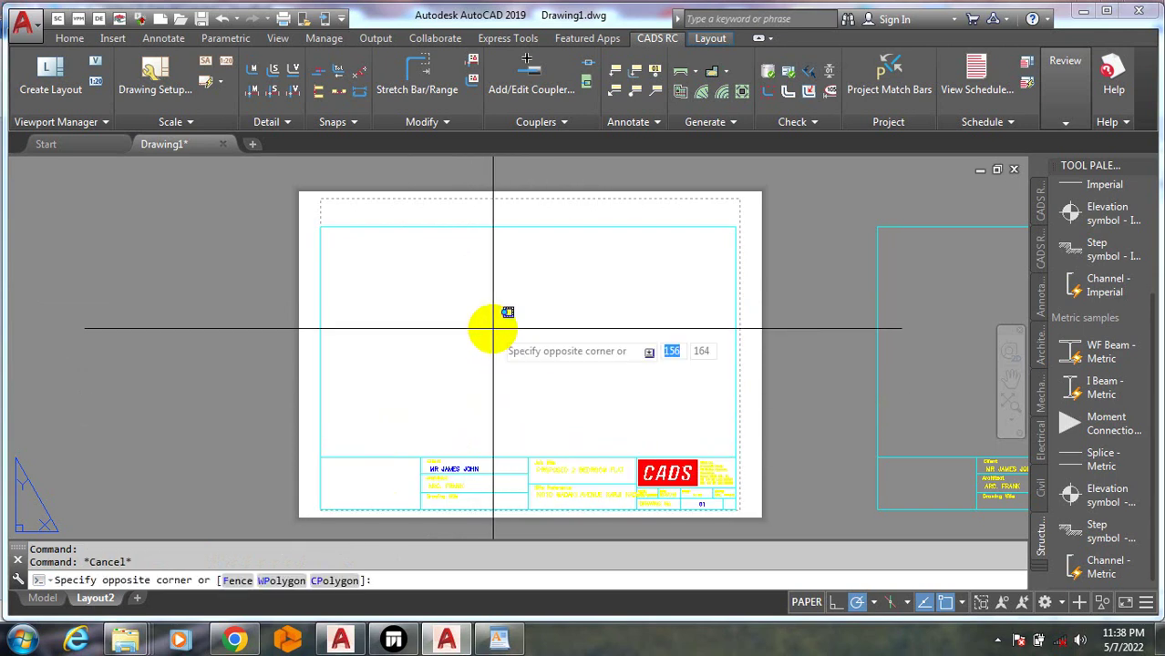
{"action": "left_click", "coordinate": [462, 372]}
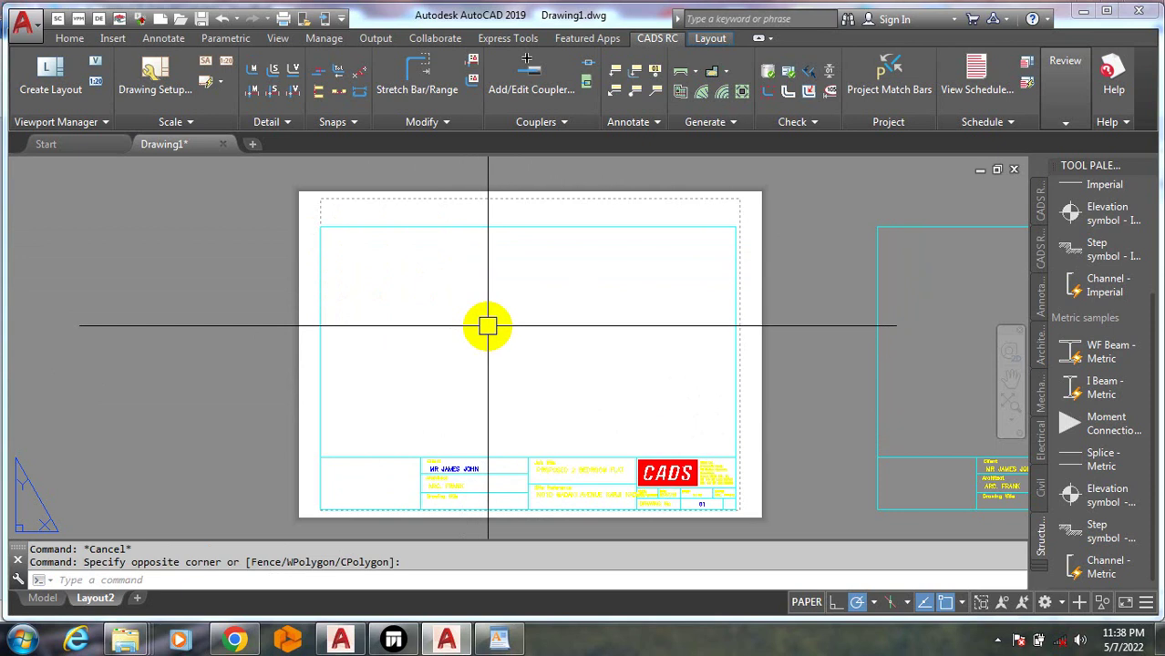
{"action": "right_click", "coordinate": [487, 326]}
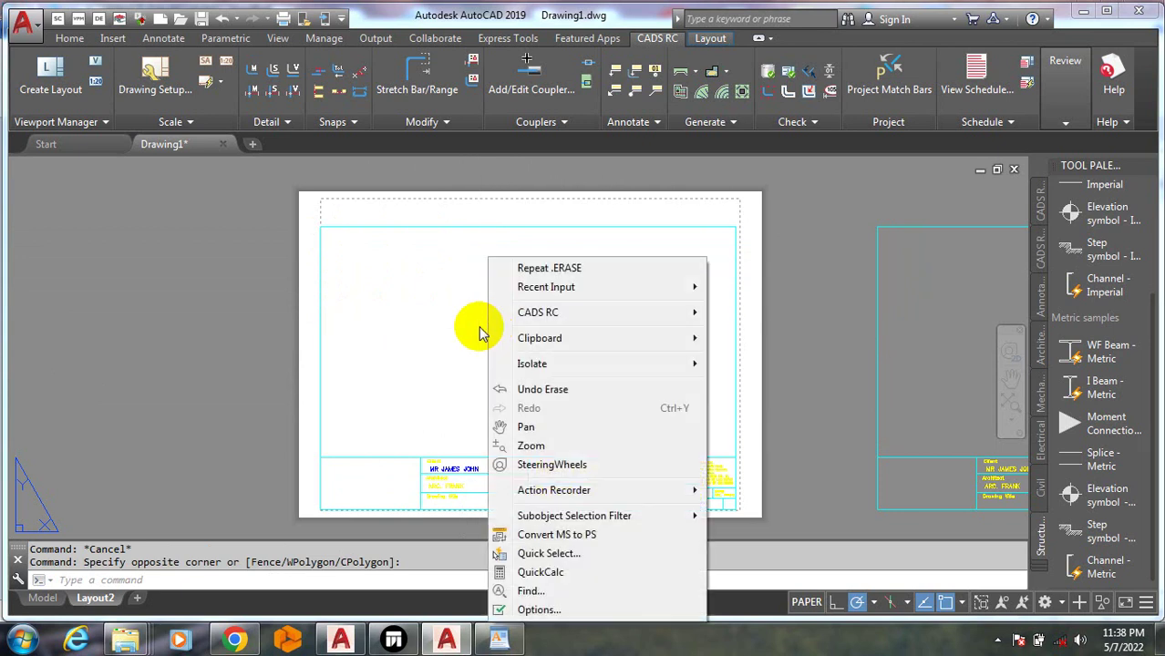
{"action": "key", "text": "Escape"}
{"action": "left_click", "coordinate": [457, 322]}
{"action": "left_click", "coordinate": [456, 323]}
{"action": "left_click", "coordinate": [455, 323]}
{"action": "left_click", "coordinate": [452, 324]}
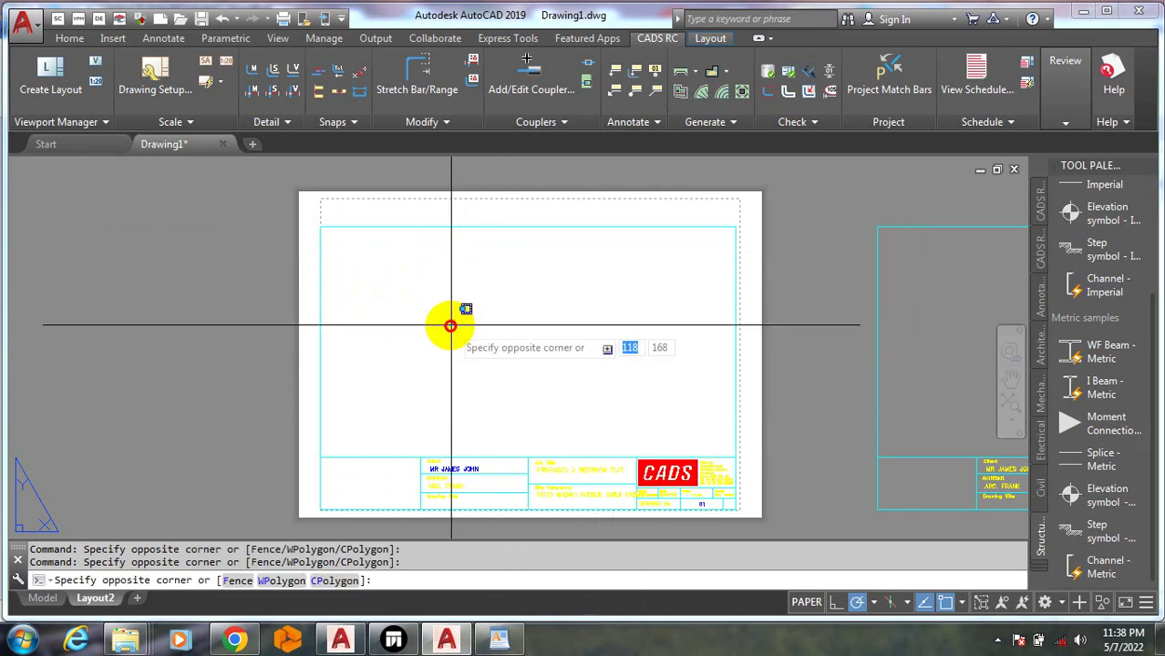
{"action": "left_click", "coordinate": [449, 327]}
{"action": "left_click", "coordinate": [438, 340]}
{"action": "left_click", "coordinate": [421, 353]}
{"action": "left_click", "coordinate": [419, 356]}
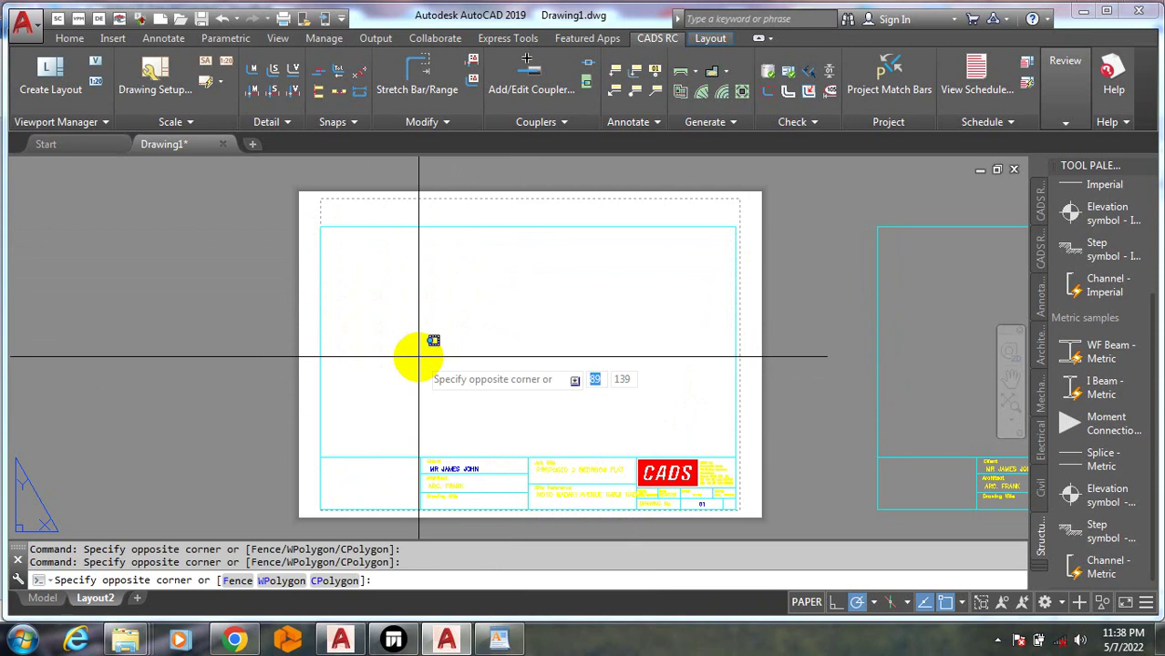
{"action": "key", "text": "Escape"}
{"action": "key", "text": "Delete"}
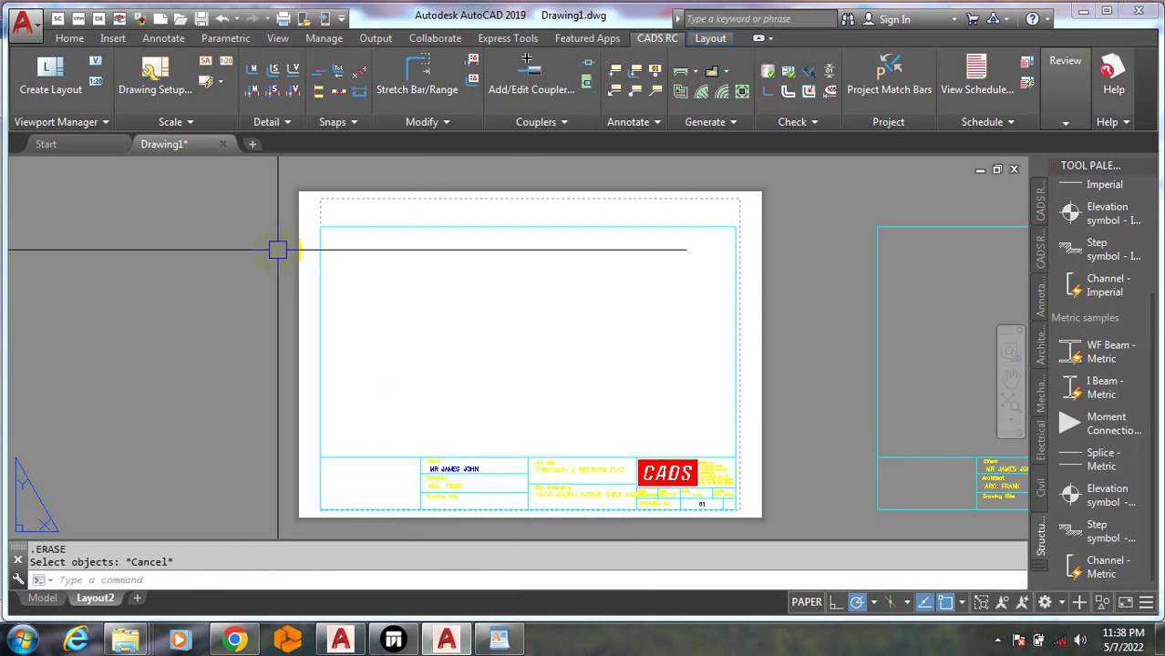
{"action": "scroll", "coordinate": [352, 482], "scroll_direction": "down", "scroll_amount": 4}
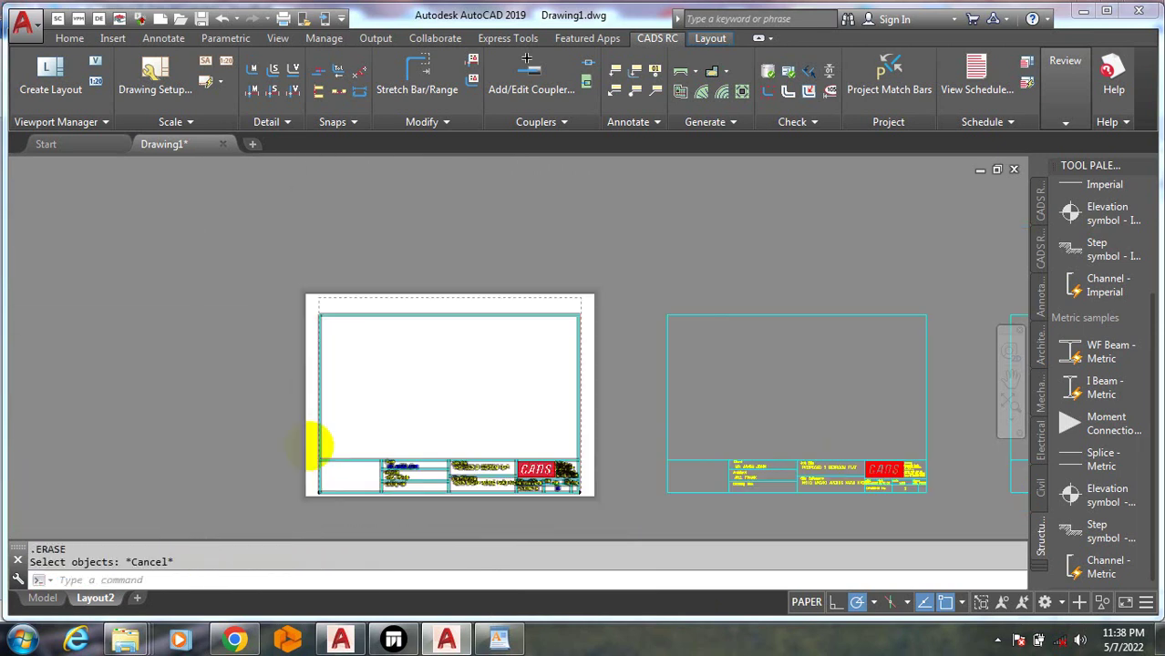
{"action": "left_click", "coordinate": [640, 413]}
{"action": "left_click", "coordinate": [640, 412]}
{"action": "left_click", "coordinate": [635, 414]}
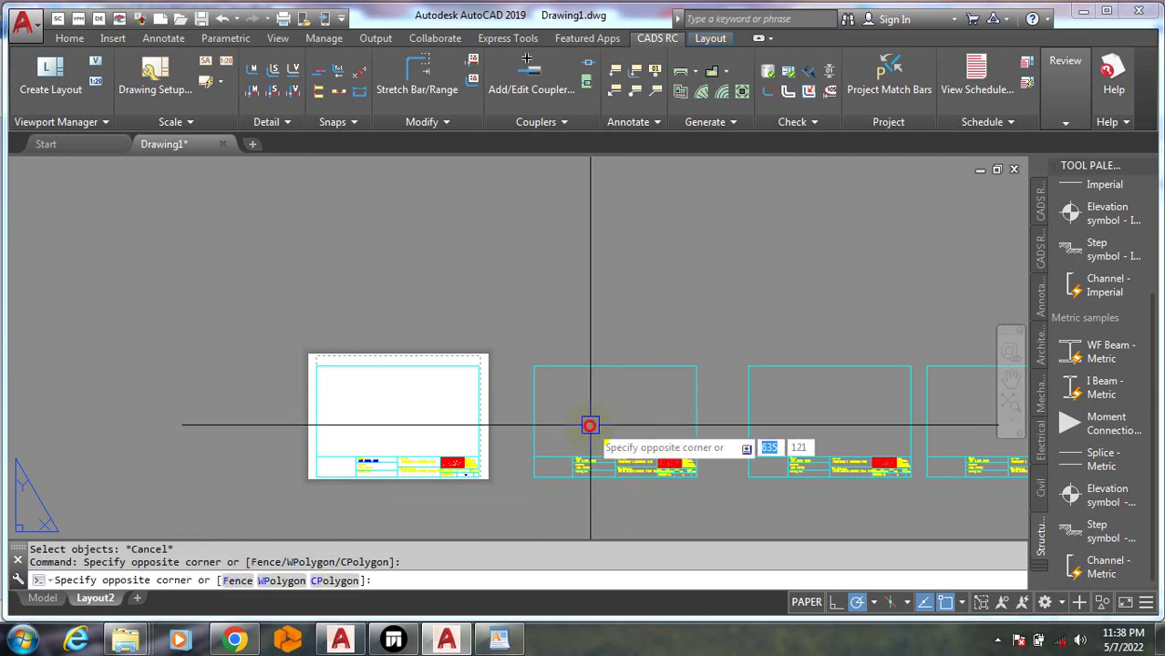
{"action": "left_click", "coordinate": [590, 425]}
{"action": "scroll", "coordinate": [592, 421], "scroll_direction": "up", "scroll_amount": 4}
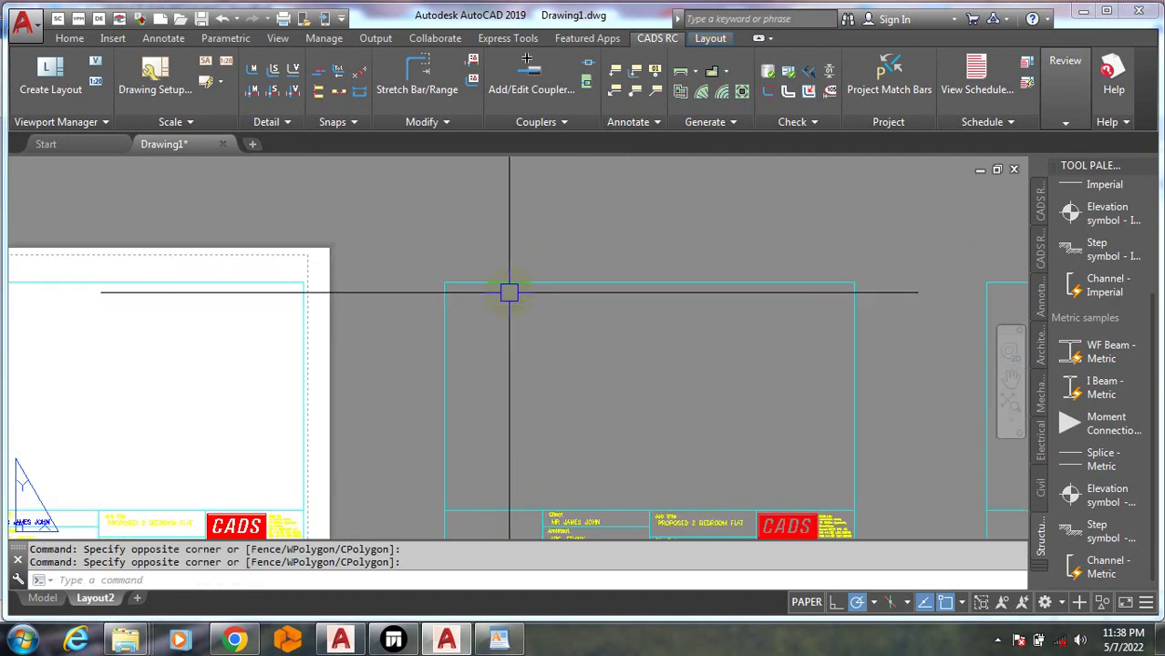
{"action": "scroll", "coordinate": [511, 288], "scroll_direction": "down", "scroll_amount": 4}
{"action": "key", "text": "Escape"}
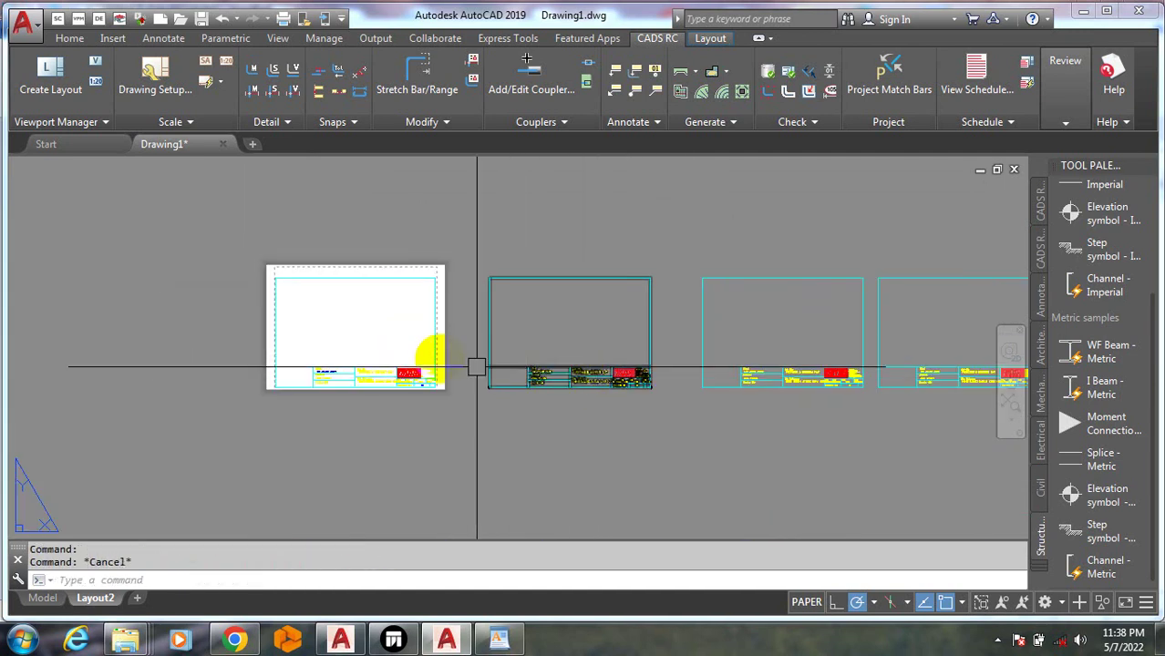
{"action": "left_click", "coordinate": [301, 335]}
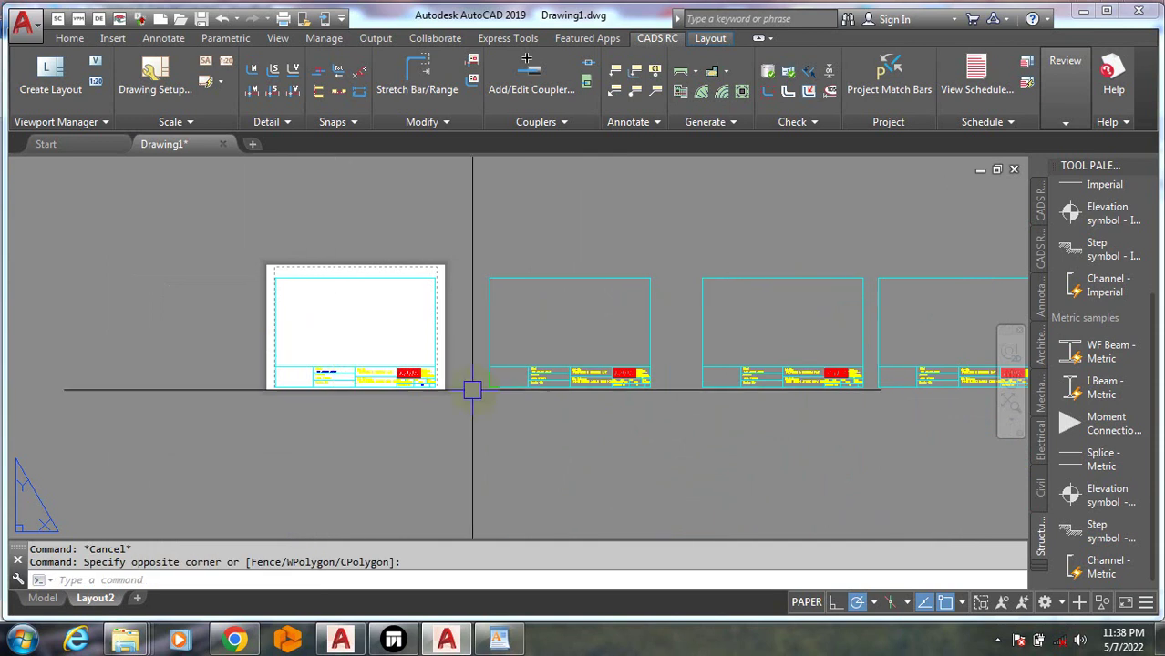
{"action": "scroll", "coordinate": [520, 375], "scroll_direction": "up", "scroll_amount": 4}
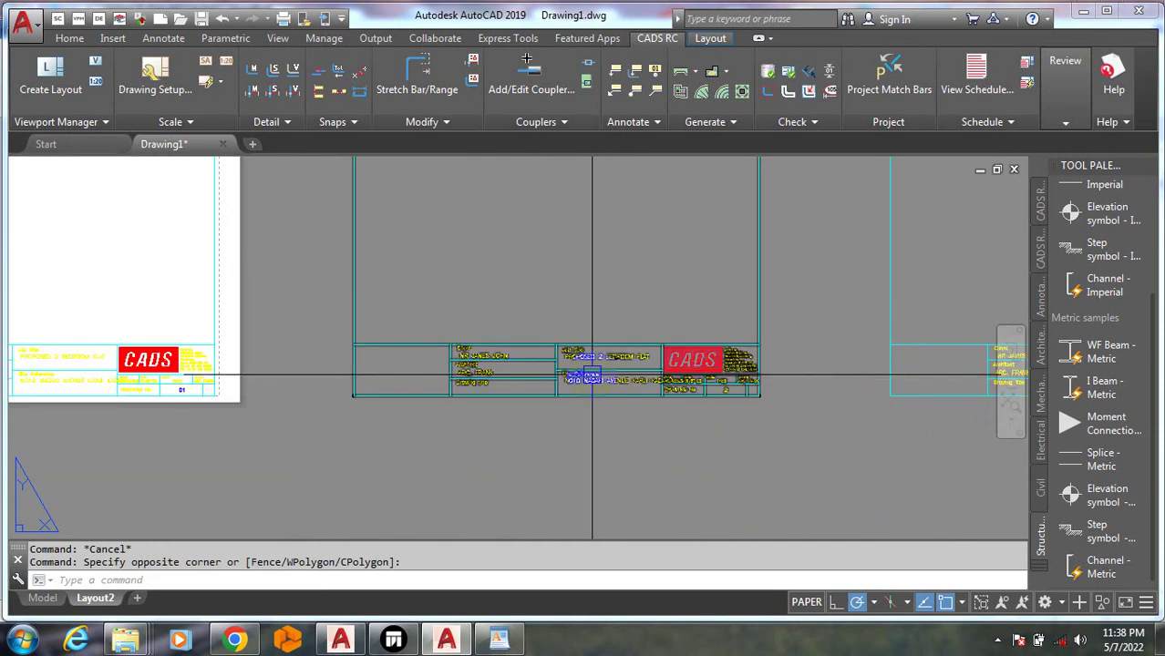
{"action": "left_click", "coordinate": [42, 598]}
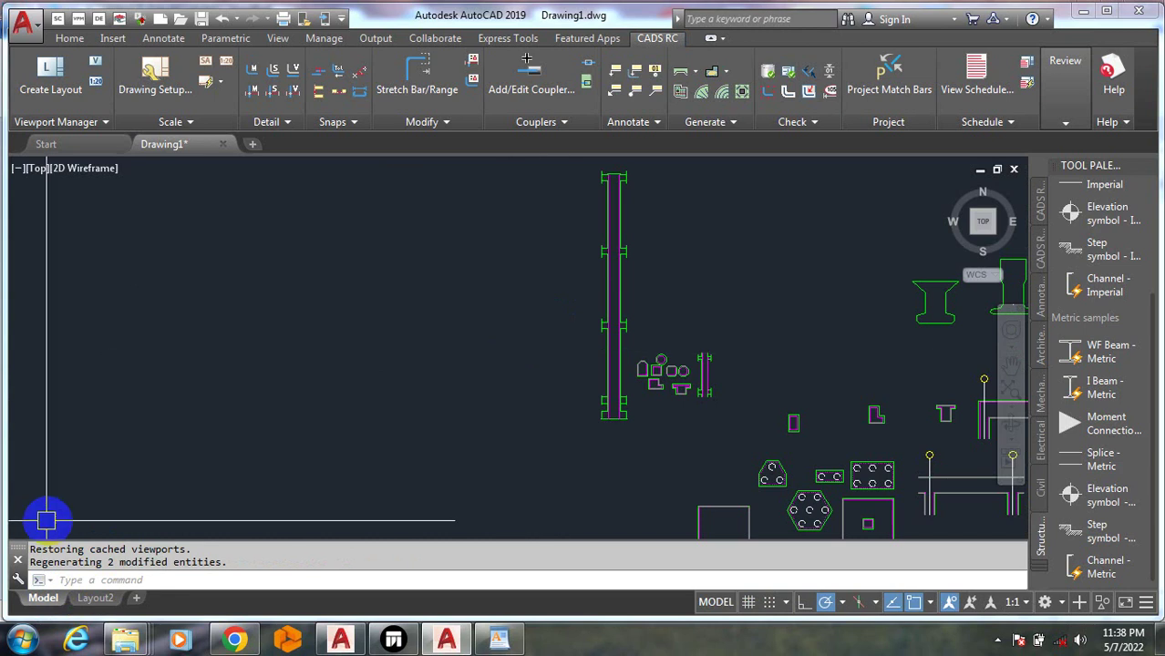
{"action": "left_click", "coordinate": [95, 598]}
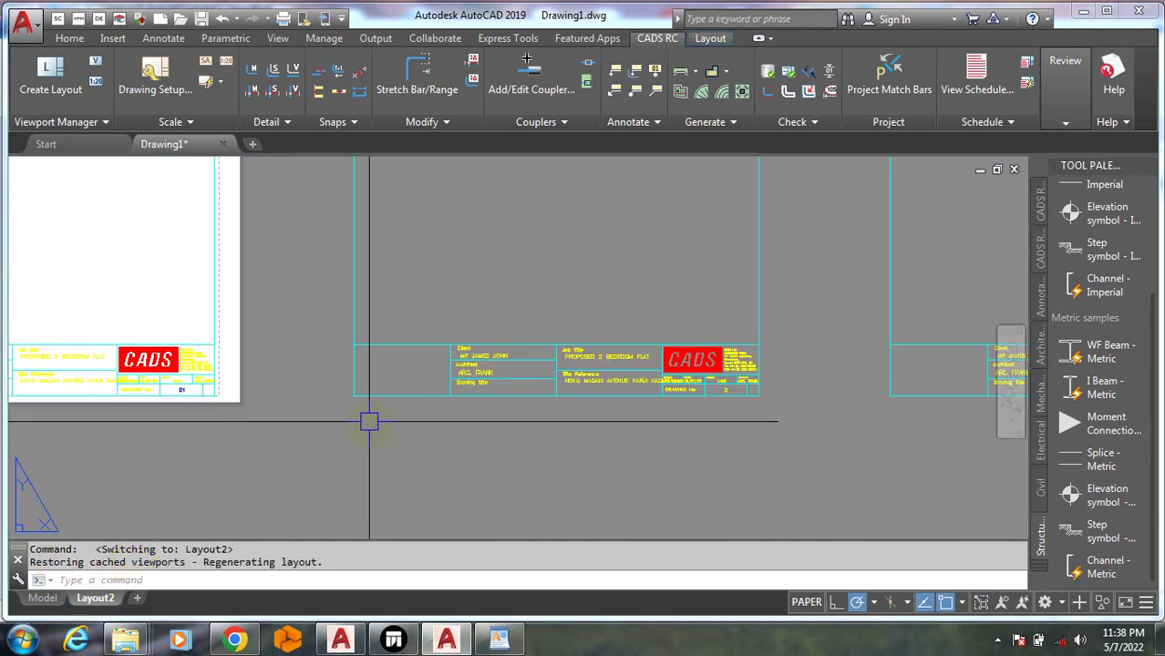
{"action": "scroll", "coordinate": [369, 421], "scroll_direction": "down", "scroll_amount": 2}
{"action": "scroll", "coordinate": [235, 257], "scroll_direction": "down", "scroll_amount": 2}
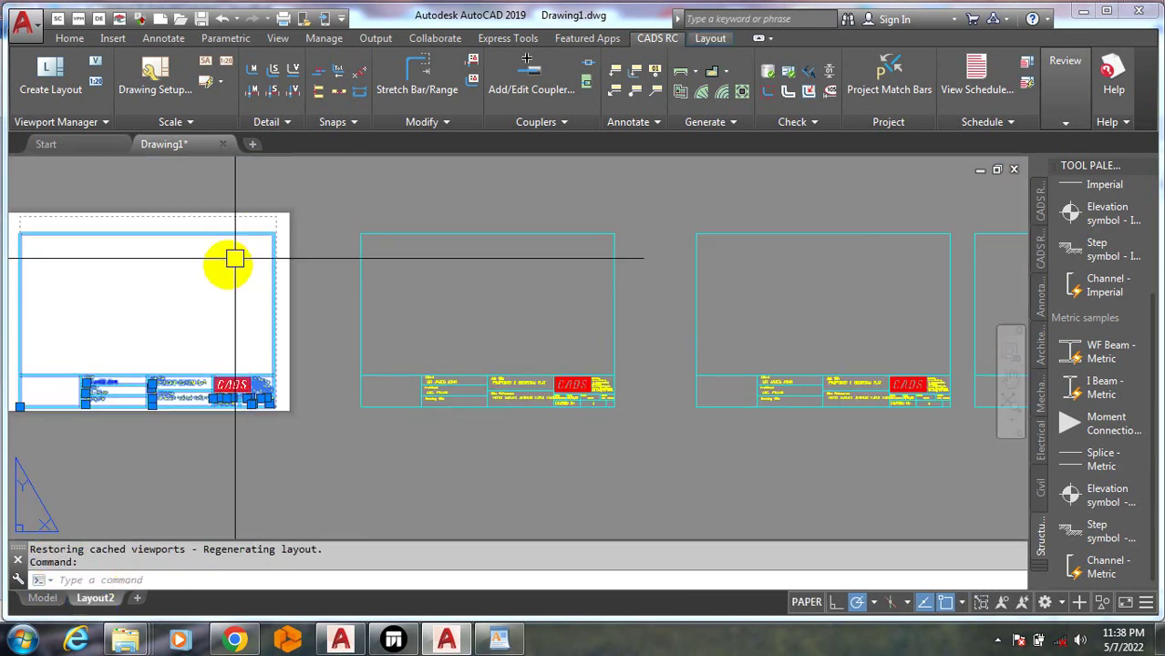
{"action": "key", "text": "Escape"}
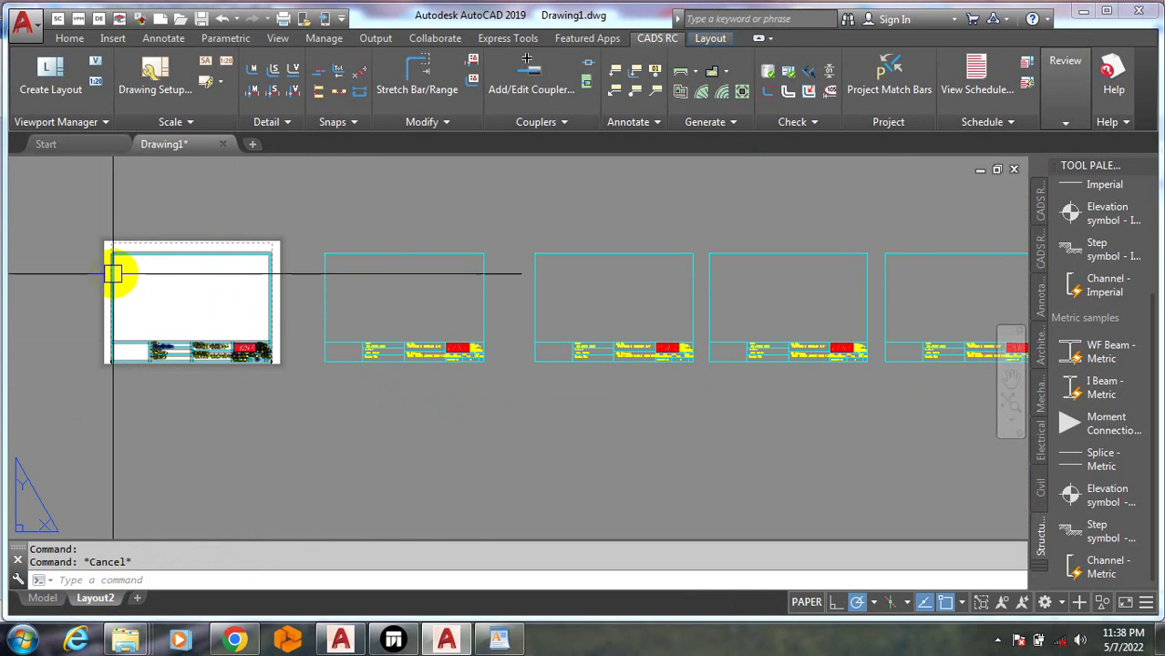
{"action": "key", "text": "Escape"}
{"action": "left_click", "coordinate": [172, 306]}
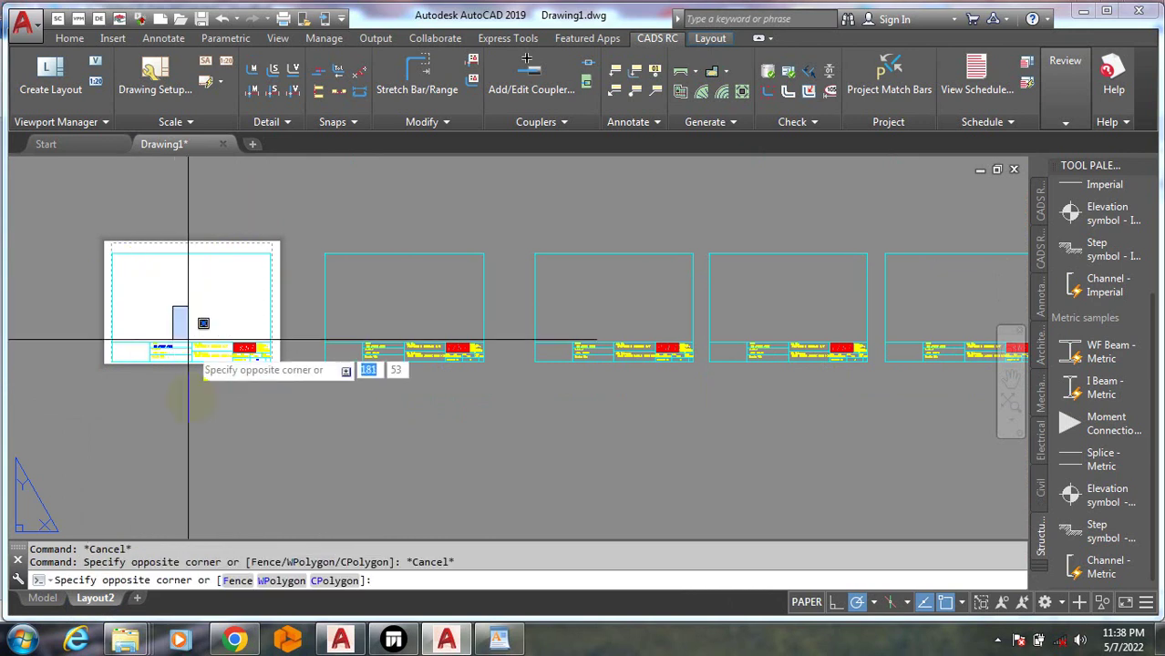
{"action": "key", "text": "Escape"}
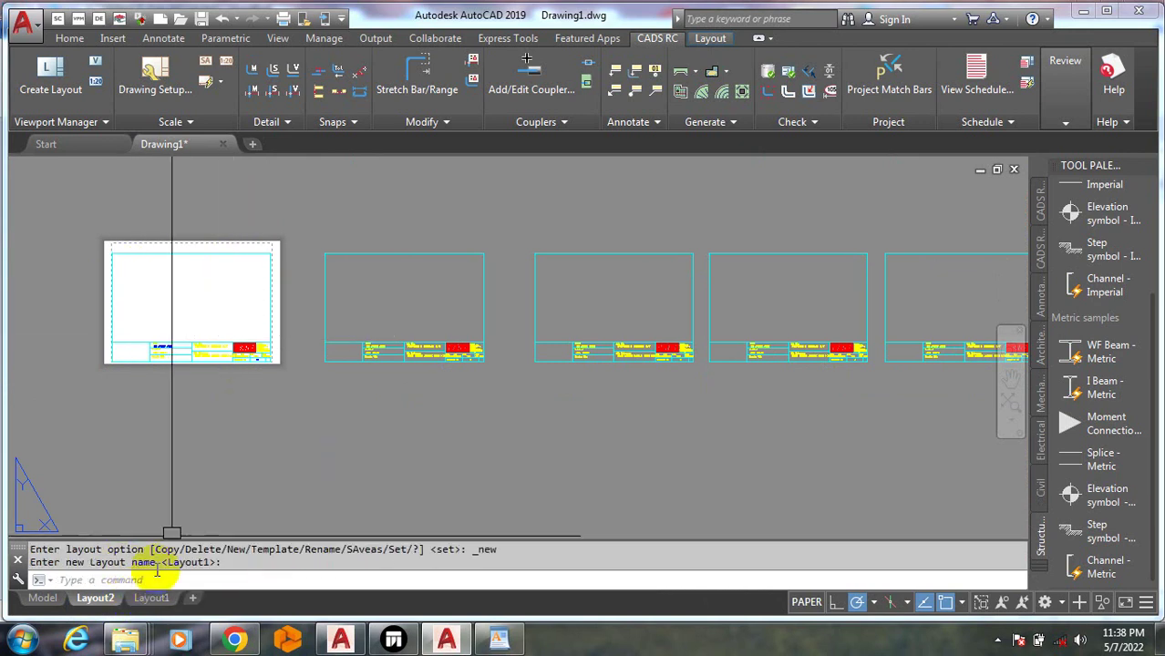
Open Layout1, activate its viewport, zoom onto the beam elevation, then return to Layout2
{"action": "left_click", "coordinate": [146, 598]}
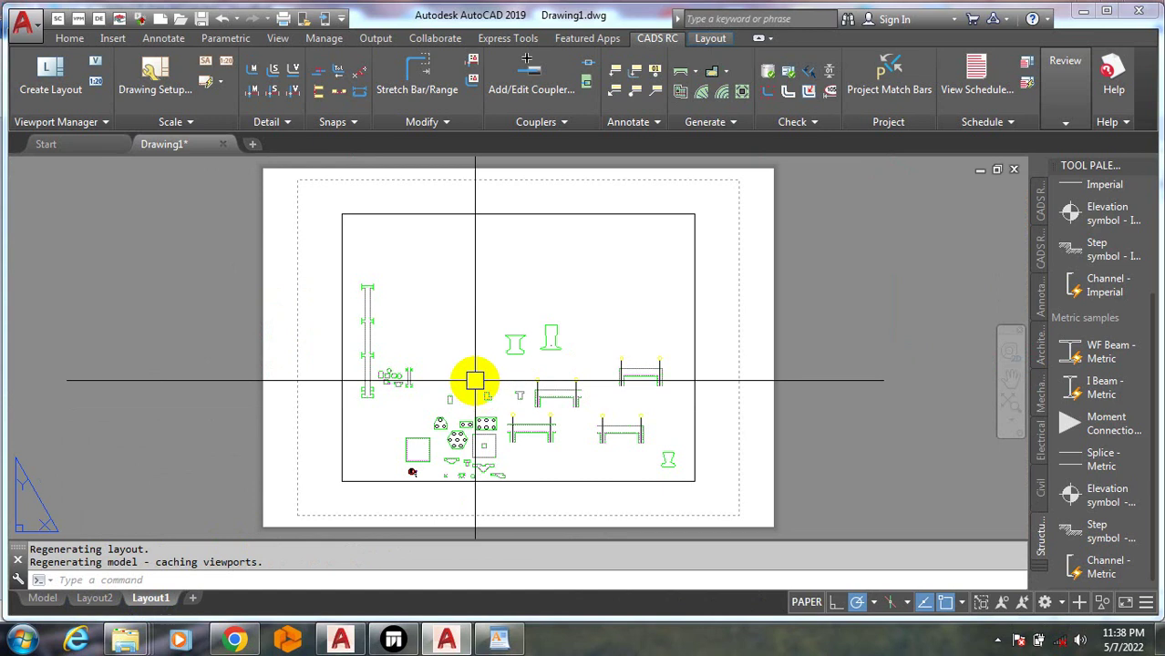
{"action": "scroll", "coordinate": [476, 380], "scroll_direction": "down", "scroll_amount": 2}
{"action": "double_click", "coordinate": [447, 352]}
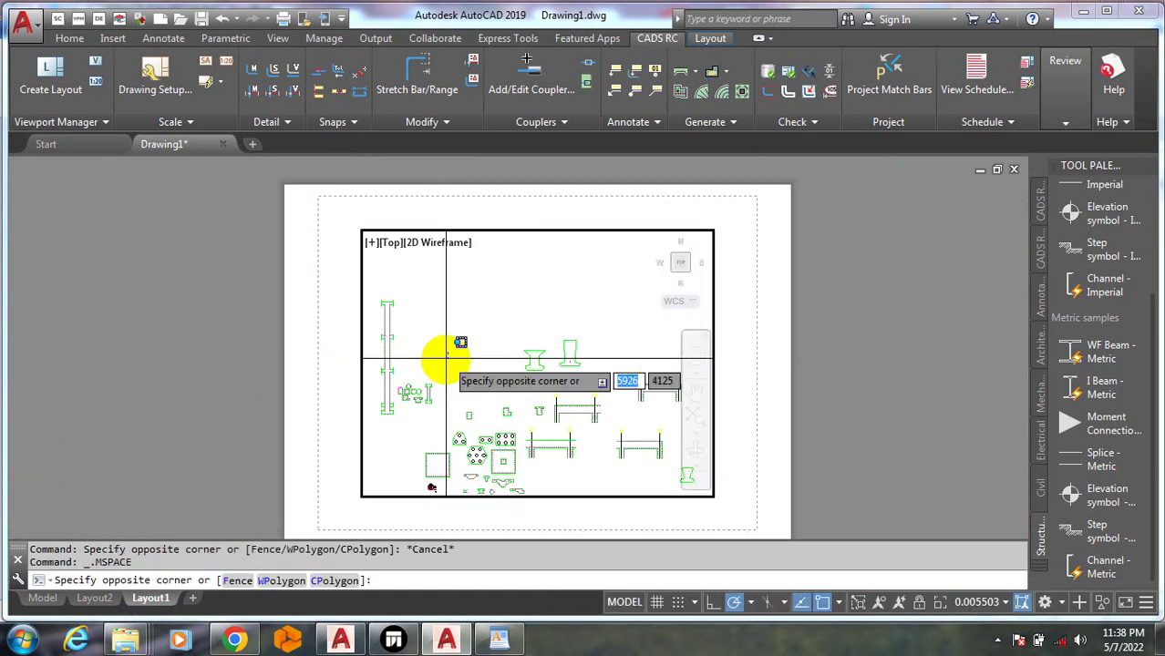
{"action": "scroll", "coordinate": [457, 364], "scroll_direction": "up", "scroll_amount": 3}
{"action": "scroll", "coordinate": [528, 421], "scroll_direction": "down", "scroll_amount": 5}
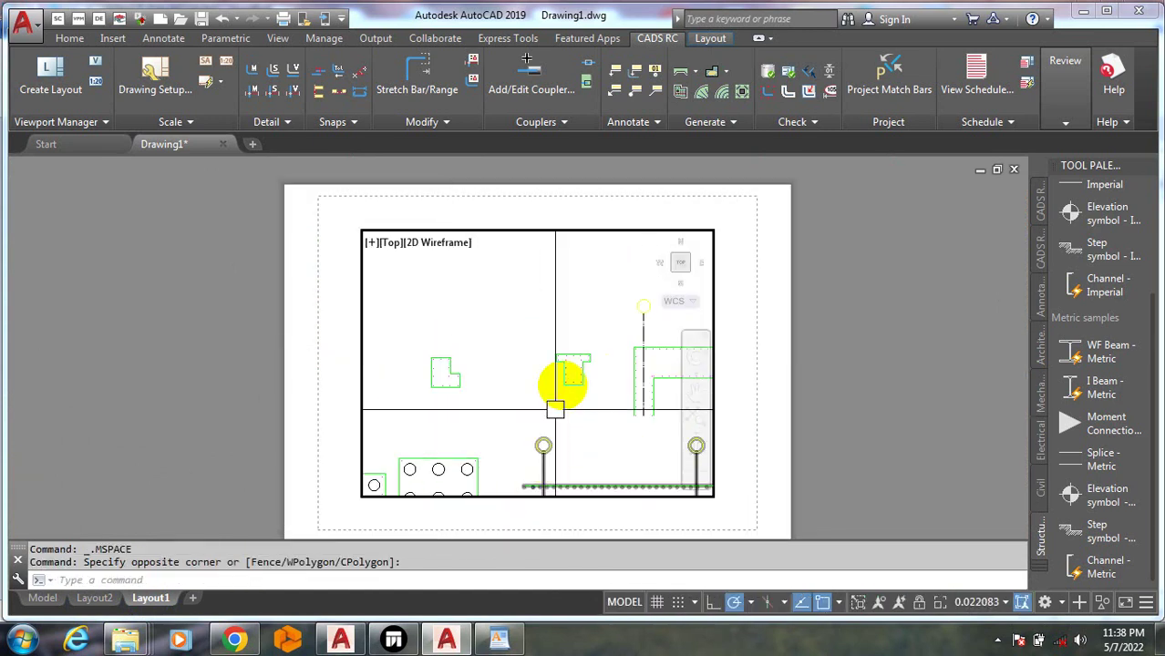
{"action": "scroll", "coordinate": [477, 344], "scroll_direction": "up", "scroll_amount": 5}
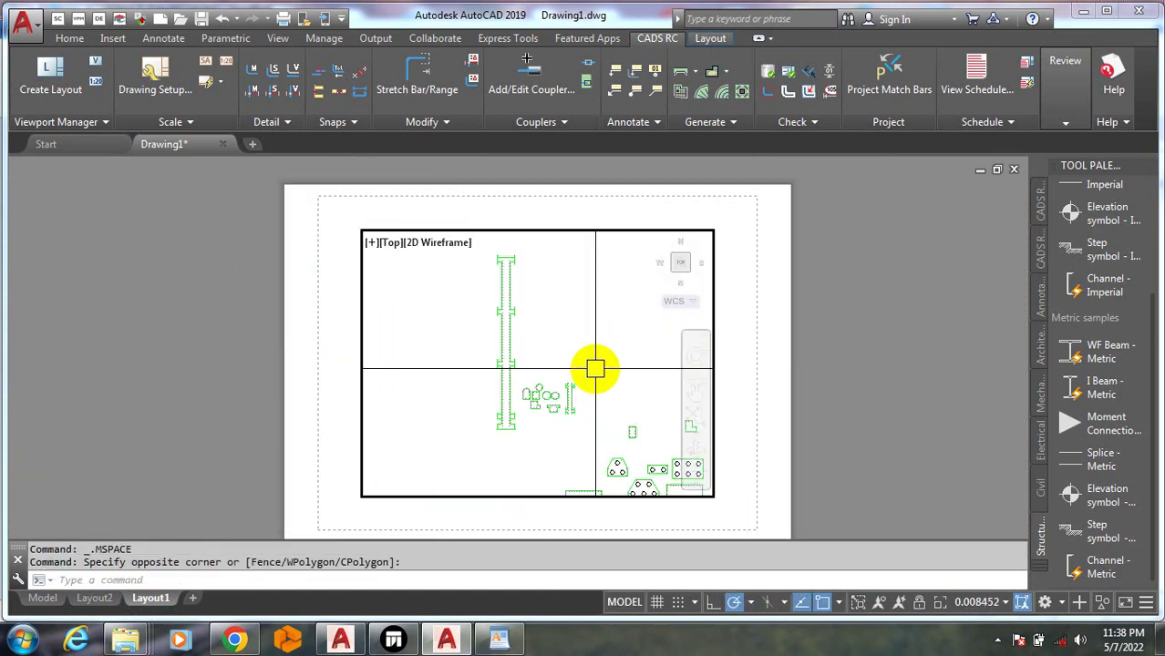
{"action": "scroll", "coordinate": [528, 378], "scroll_direction": "up", "scroll_amount": 2}
{"action": "left_click", "coordinate": [349, 577]}
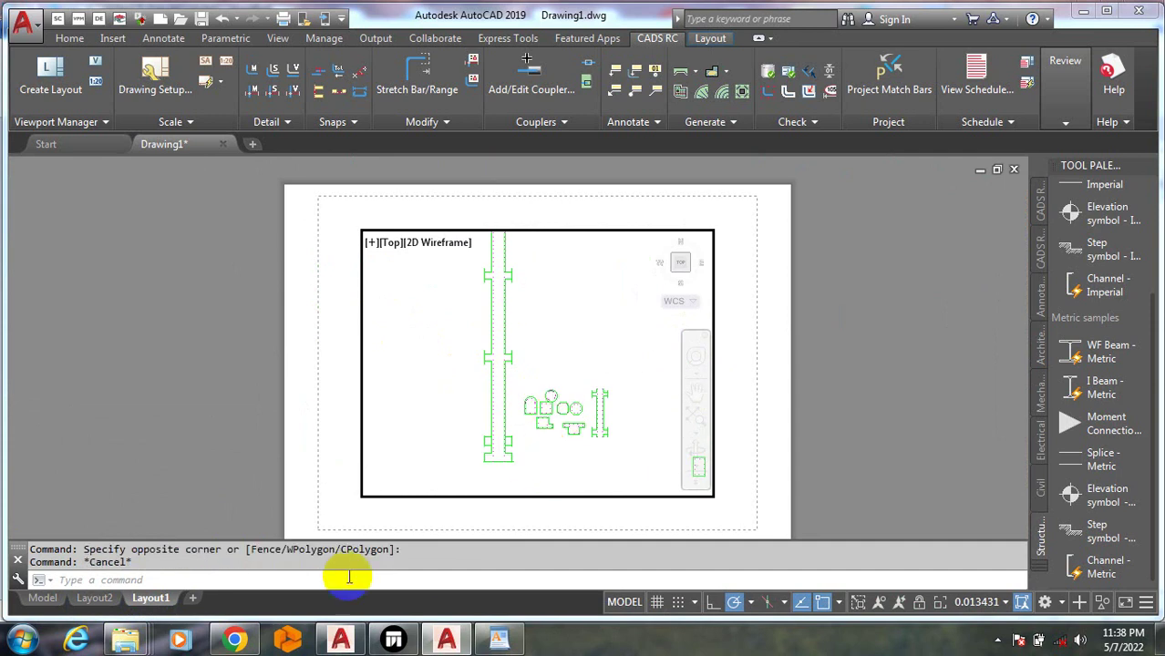
{"action": "left_click", "coordinate": [95, 598]}
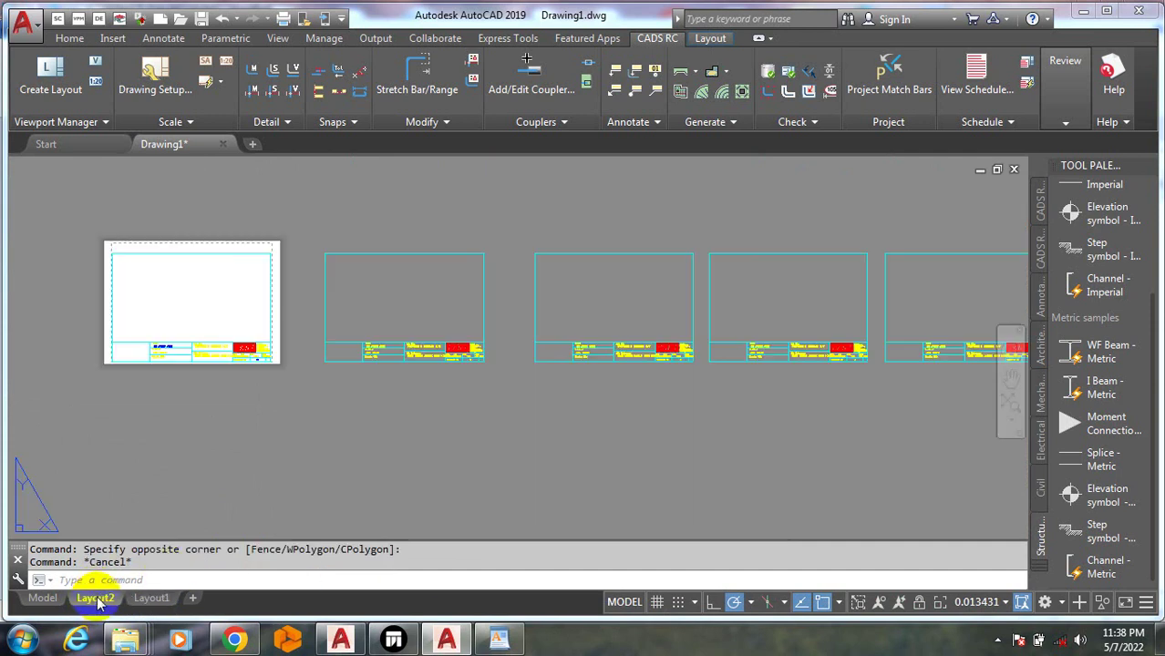
Revisit Layout1, zoom inside its viewport, and exit back to paper space
{"action": "left_click", "coordinate": [210, 312]}
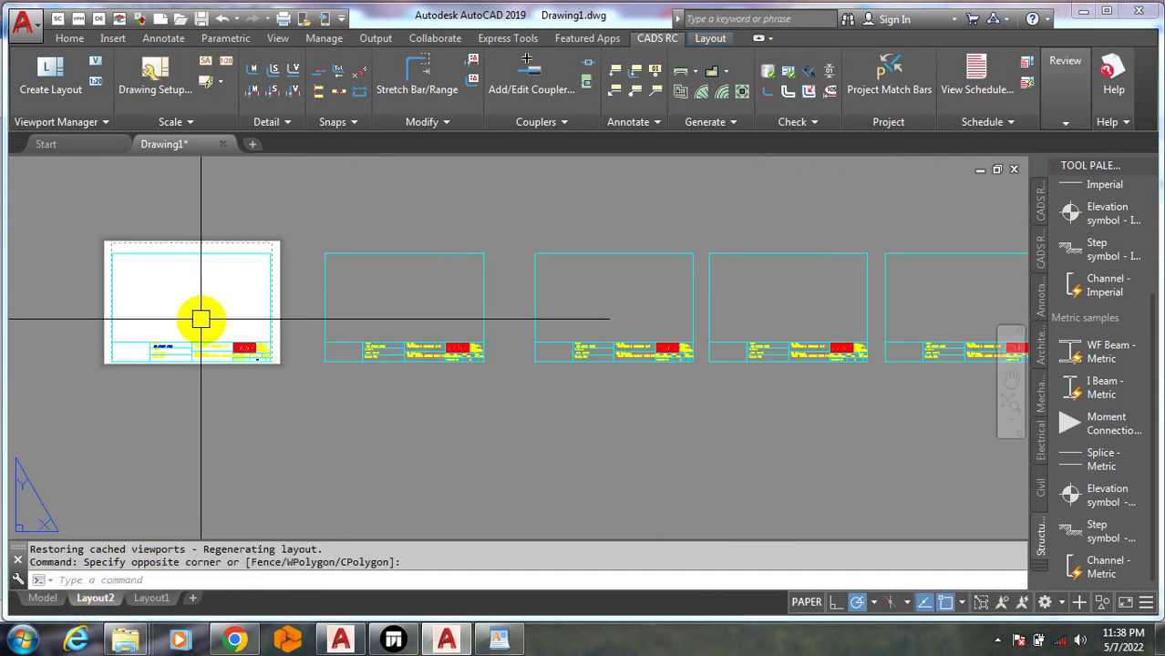
{"action": "scroll", "coordinate": [167, 392], "scroll_direction": "down", "scroll_amount": 2}
{"action": "left_click", "coordinate": [151, 598]}
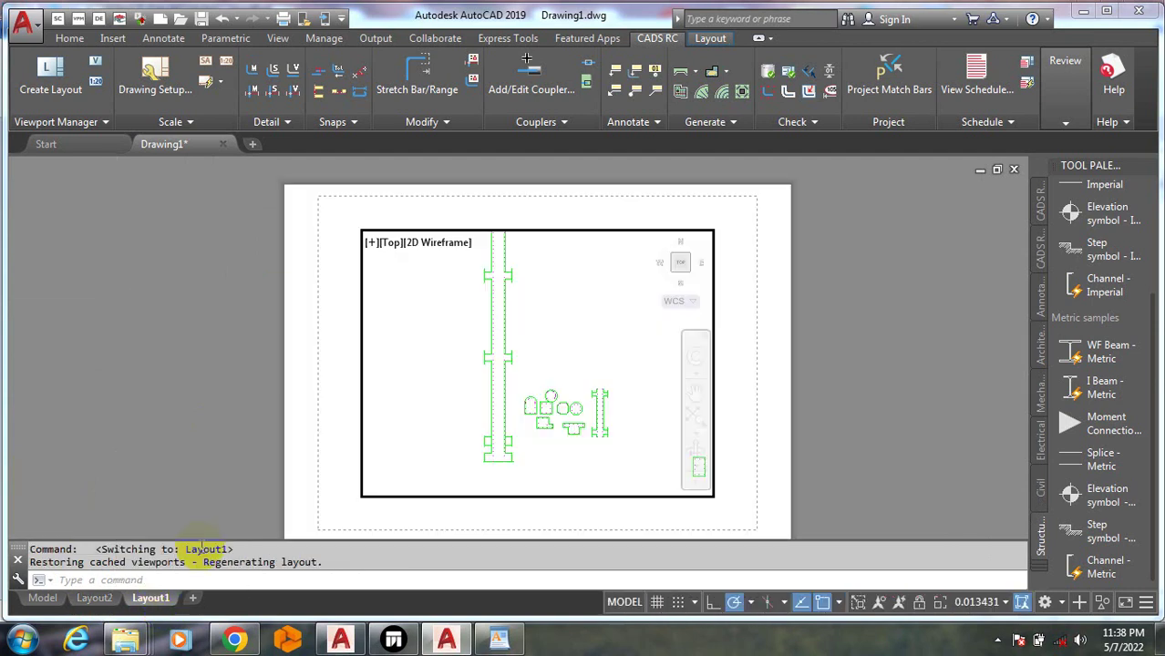
{"action": "scroll", "coordinate": [328, 375], "scroll_direction": "down", "scroll_amount": 2}
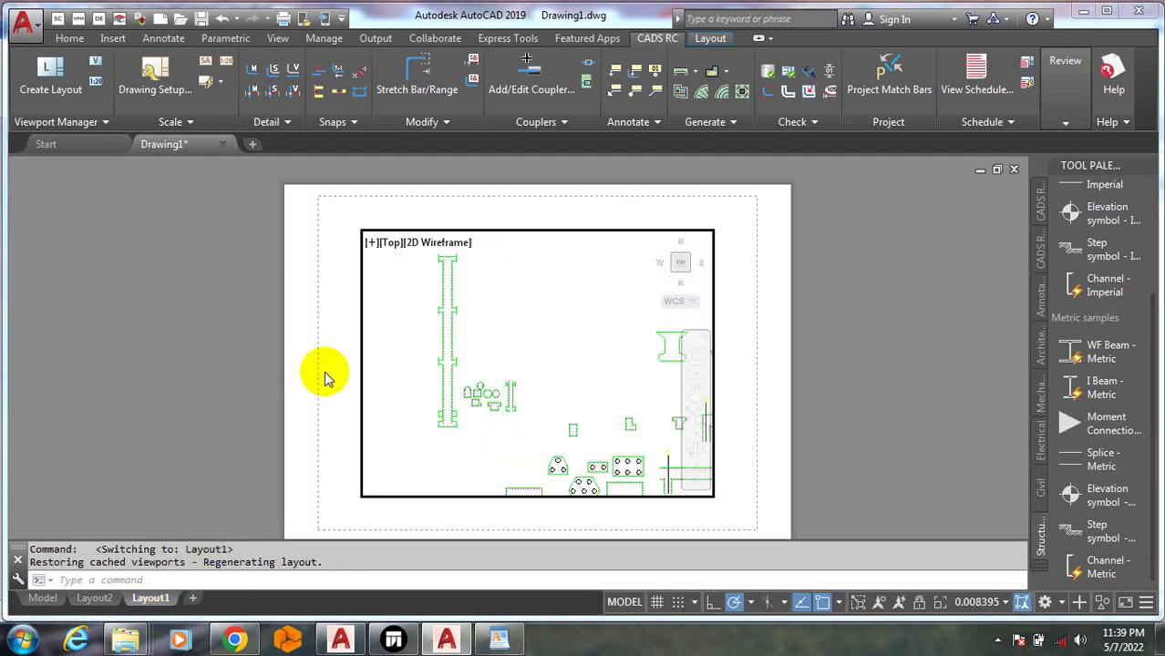
{"action": "scroll", "coordinate": [270, 329], "scroll_direction": "down", "scroll_amount": 4}
{"action": "scroll", "coordinate": [299, 386], "scroll_direction": "up", "scroll_amount": 4}
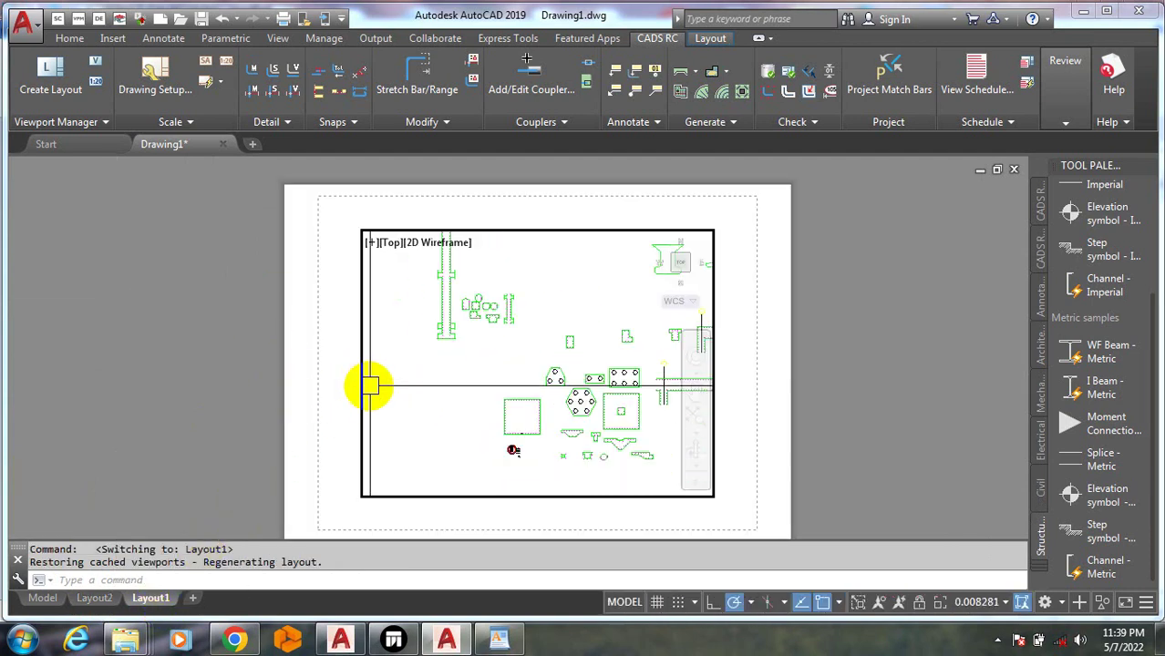
{"action": "double_click", "coordinate": [303, 335]}
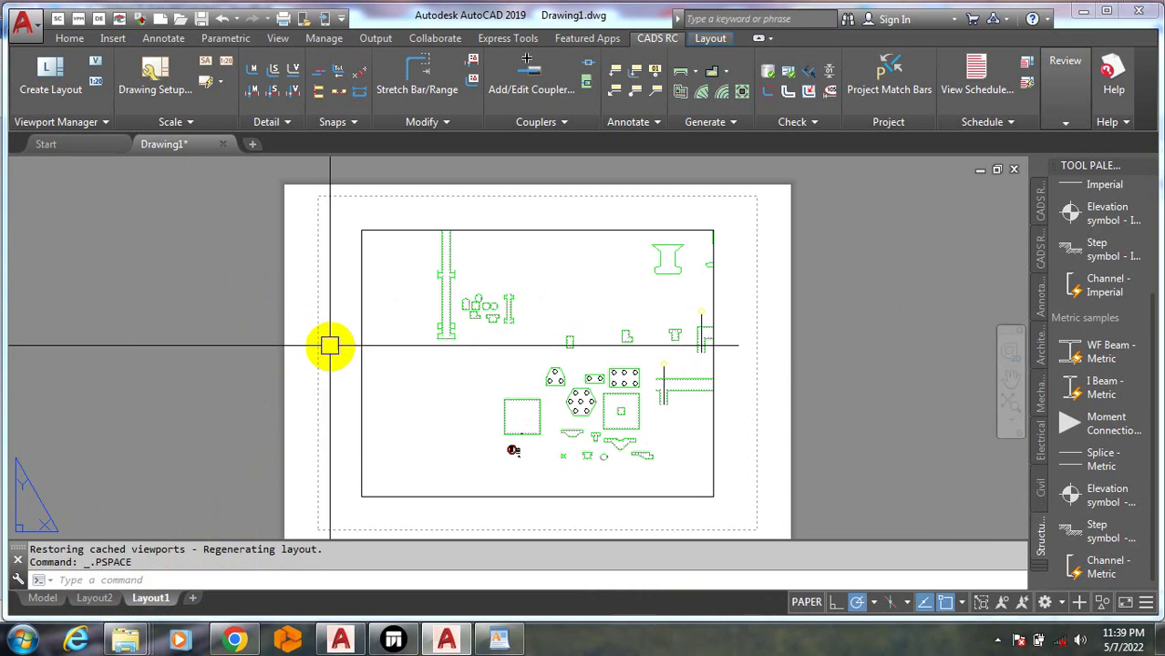
{"action": "scroll", "coordinate": [307, 364], "scroll_direction": "down", "scroll_amount": 3}
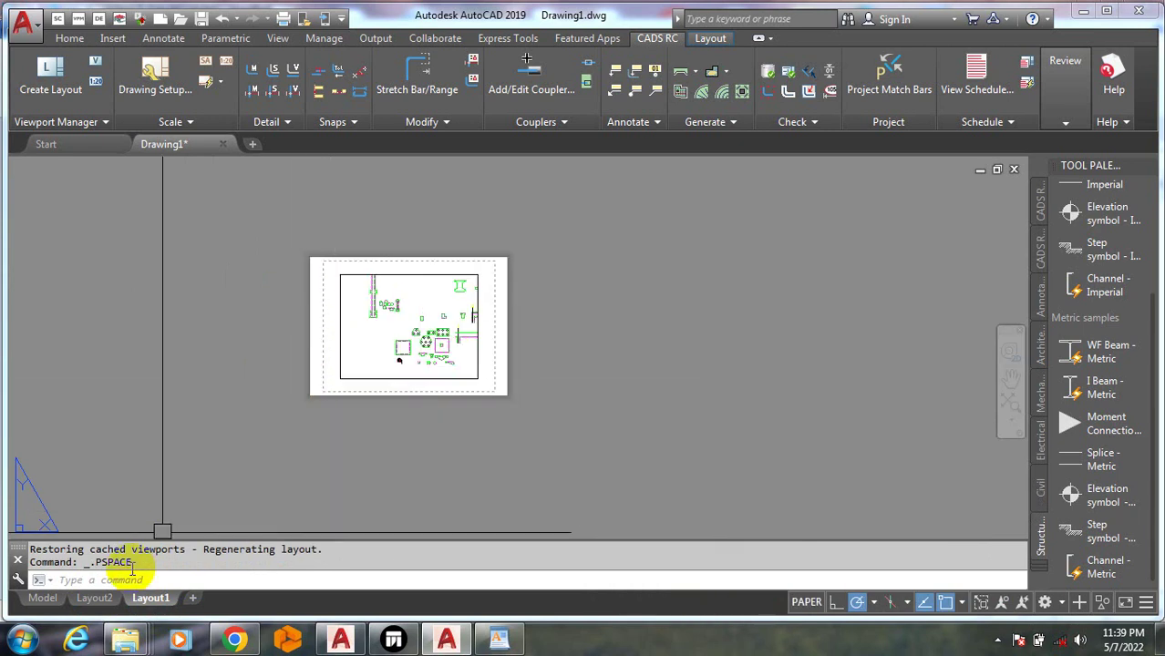
On Layout2, window-select over the first title-block sheet, then cancel the selection
{"action": "left_click", "coordinate": [98, 599]}
{"action": "scroll", "coordinate": [232, 324], "scroll_direction": "up", "scroll_amount": 3}
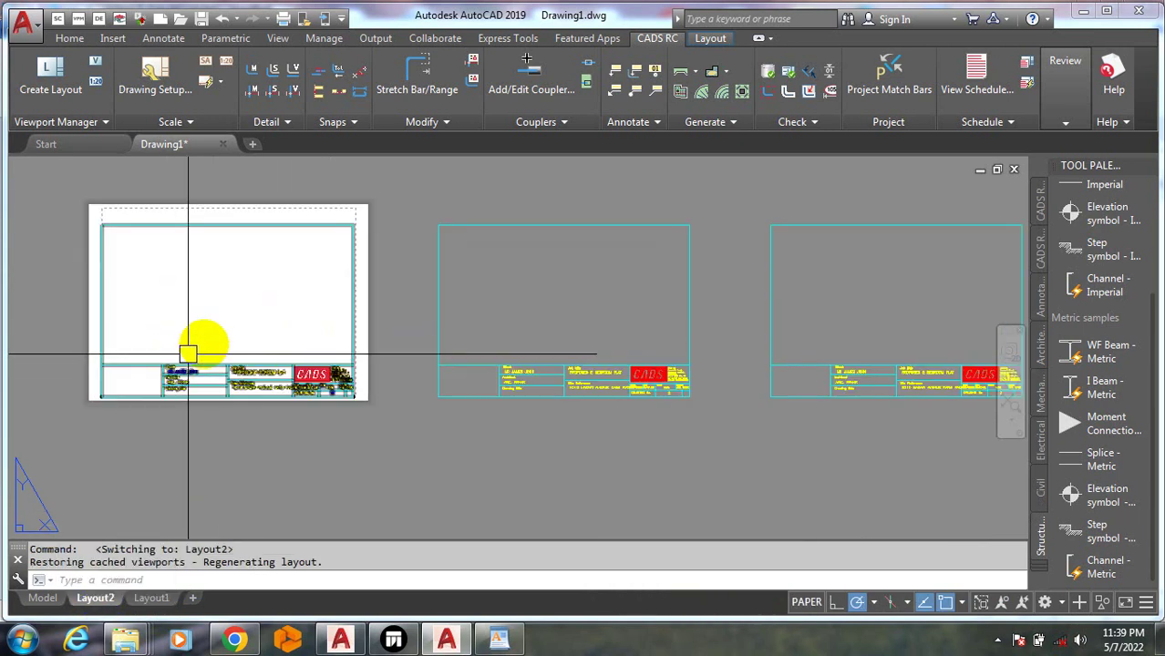
{"action": "left_click", "coordinate": [235, 318]}
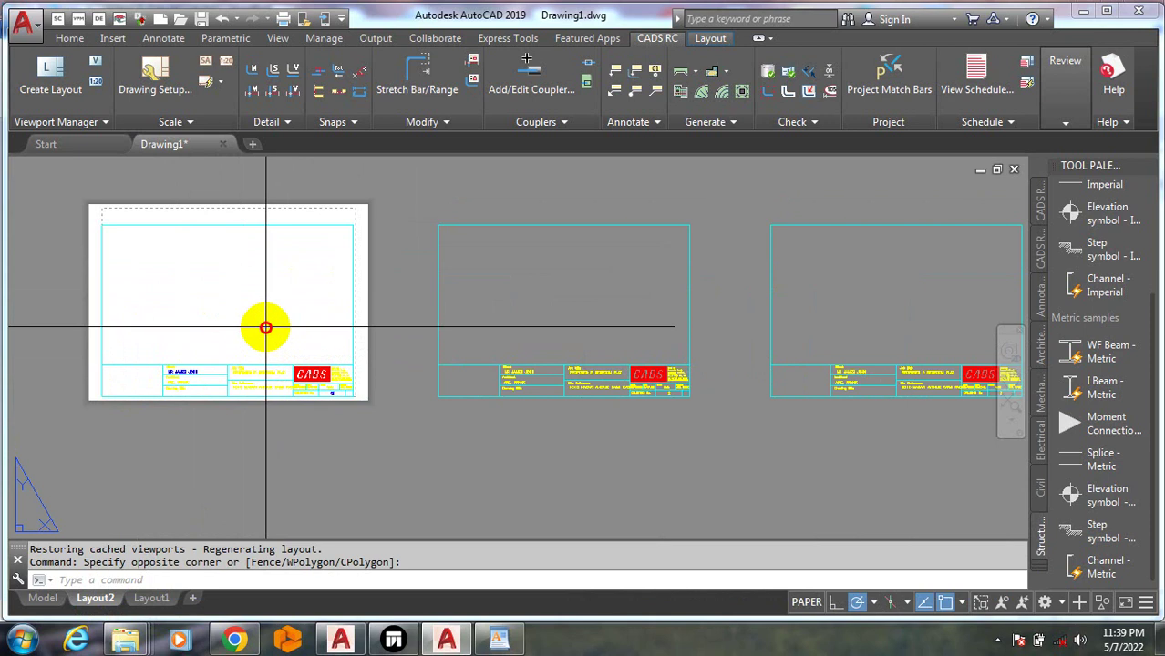
{"action": "left_click", "coordinate": [265, 328]}
{"action": "left_click", "coordinate": [238, 332]}
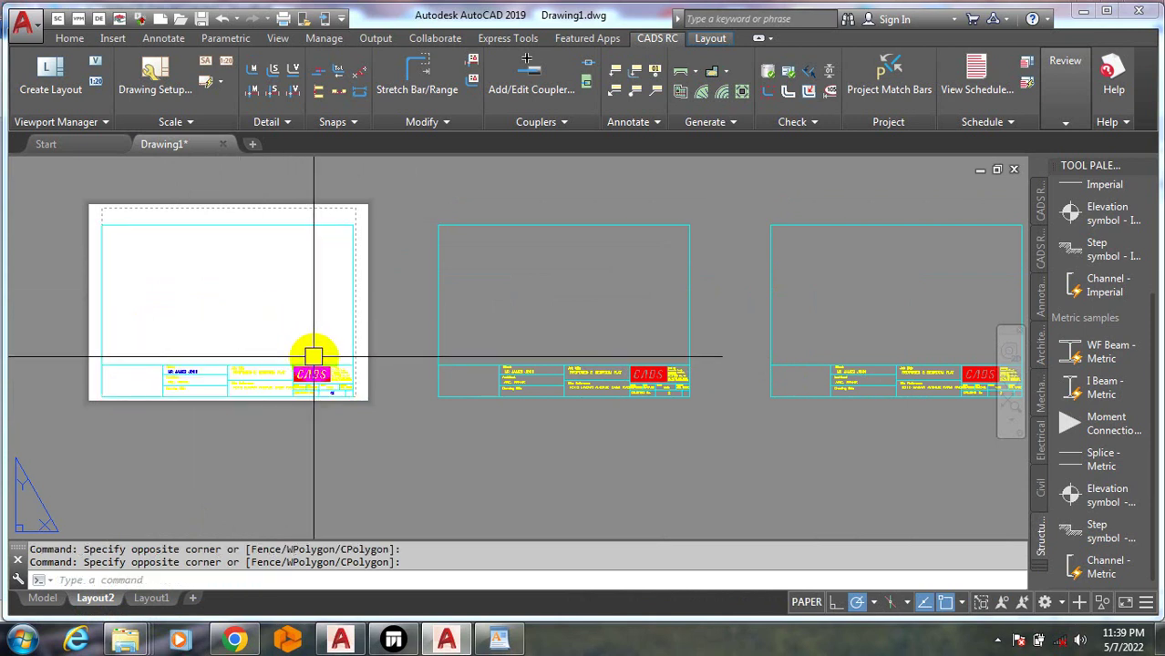
{"action": "scroll", "coordinate": [313, 358], "scroll_direction": "down", "scroll_amount": 3}
{"action": "scroll", "coordinate": [273, 338], "scroll_direction": "up", "scroll_amount": 3}
{"action": "key", "text": "Escape"}
{"action": "key", "text": "Escape"}
Drag another selection window on the first sheet and zoom over the title-block row
{"action": "left_click", "coordinate": [266, 318]}
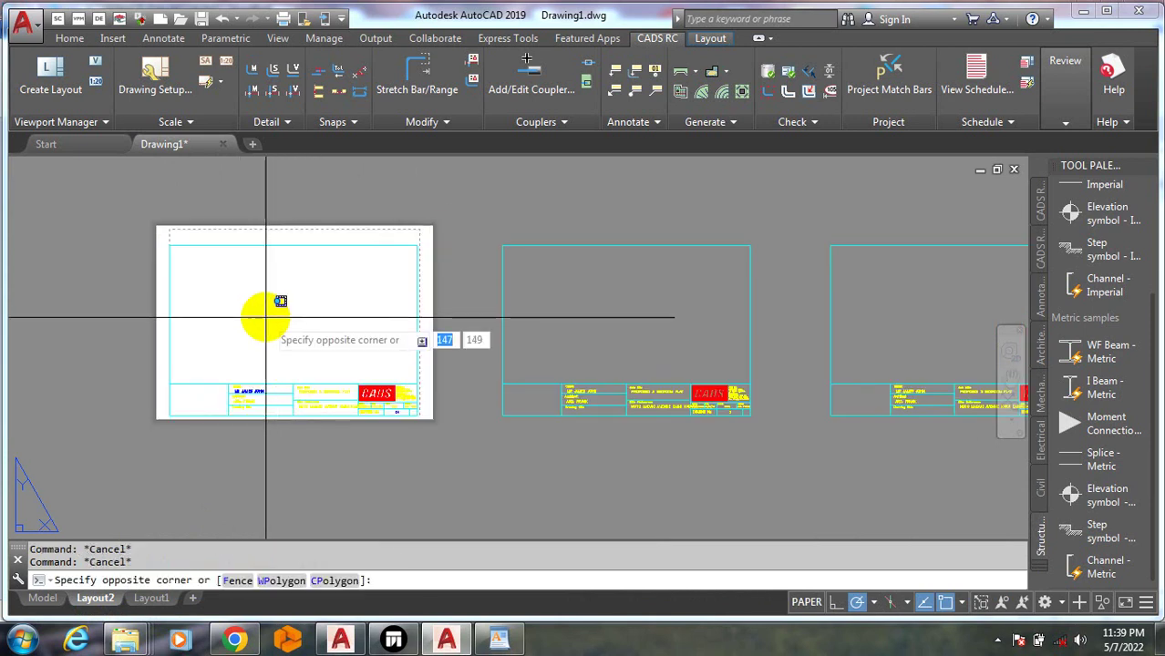
{"action": "left_click", "coordinate": [254, 329]}
{"action": "scroll", "coordinate": [310, 344], "scroll_direction": "down", "scroll_amount": 4}
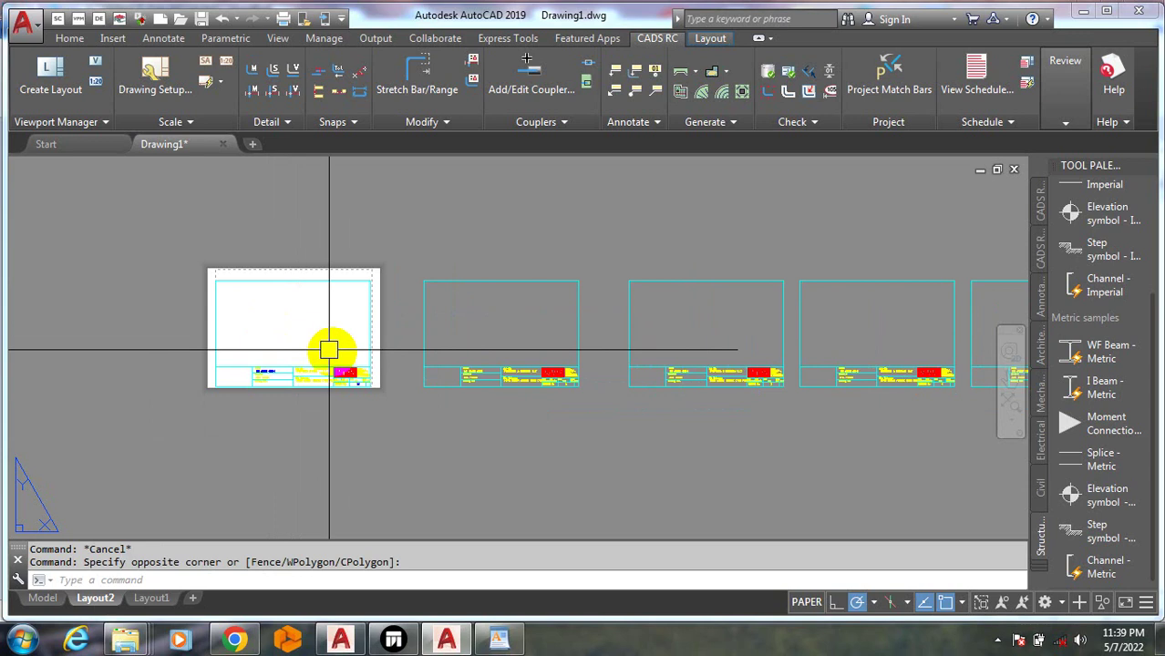
{"action": "scroll", "coordinate": [320, 405], "scroll_direction": "up", "scroll_amount": 2}
{"action": "scroll", "coordinate": [223, 229], "scroll_direction": "up", "scroll_amount": 6}
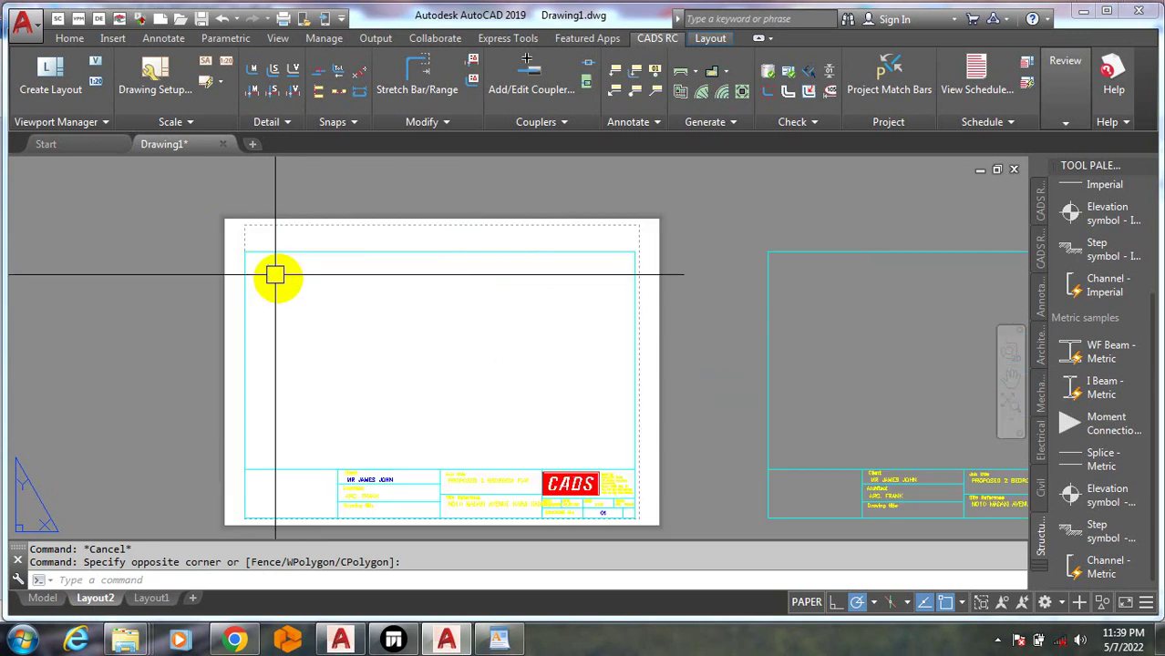
{"action": "scroll", "coordinate": [320, 339], "scroll_direction": "down", "scroll_amount": 5}
{"action": "scroll", "coordinate": [552, 446], "scroll_direction": "up", "scroll_amount": 2}
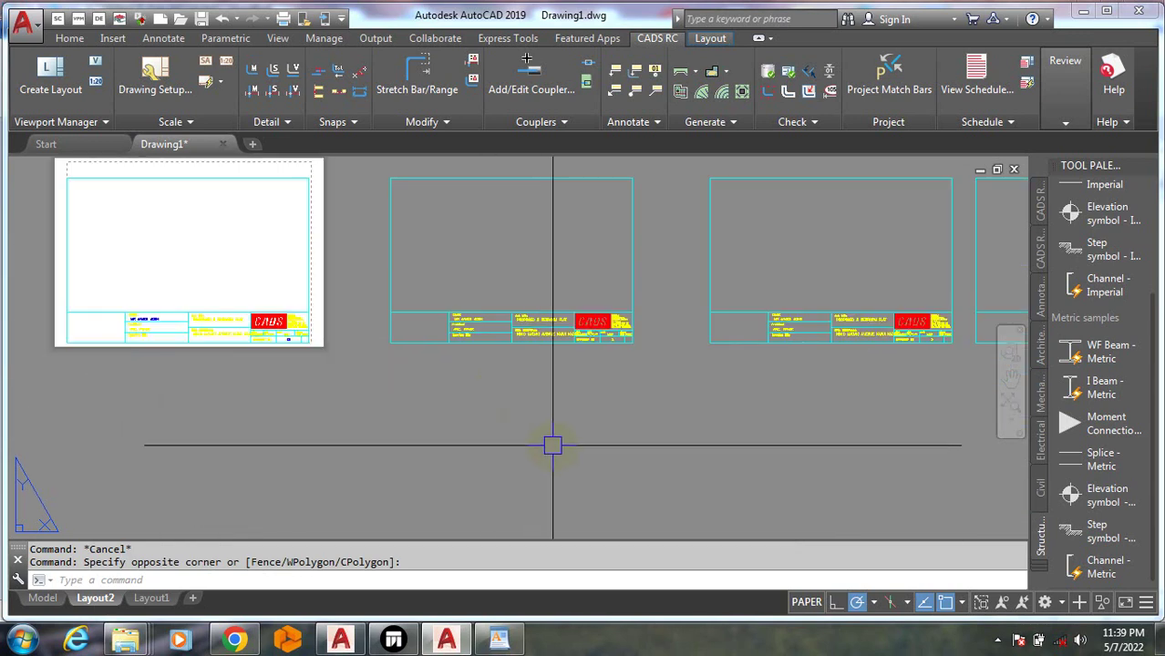
Copy the middle sheet's viewport with a picked base point, then go to Model space
{"action": "right_click", "coordinate": [553, 446]}
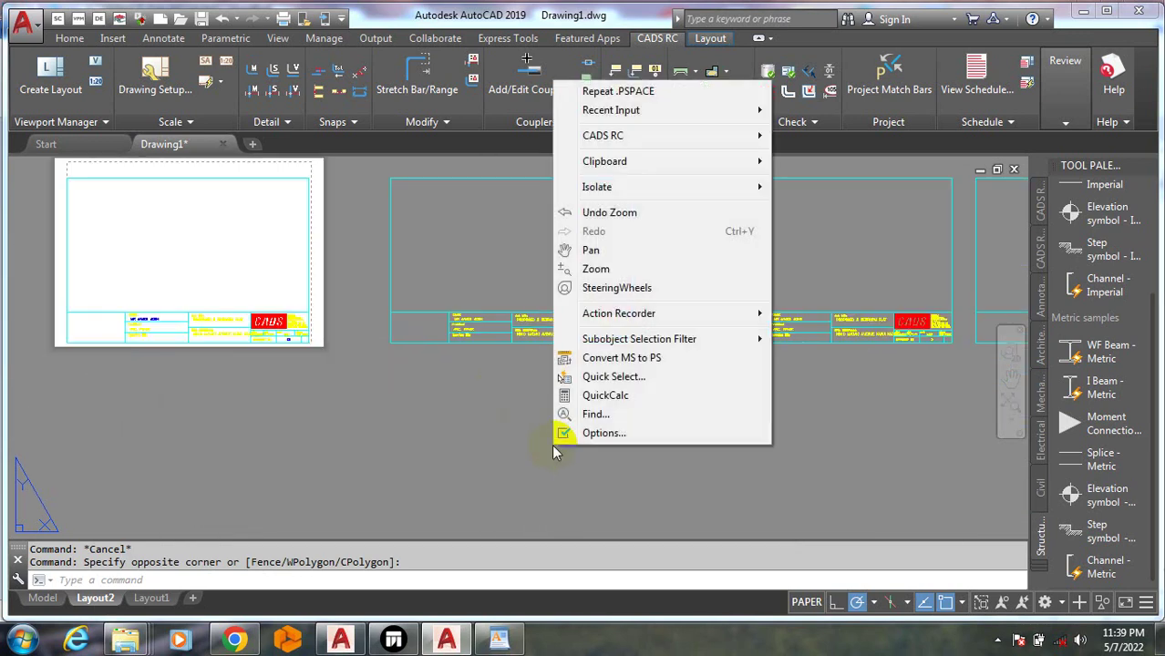
{"action": "mouse_move", "coordinate": [694, 165]}
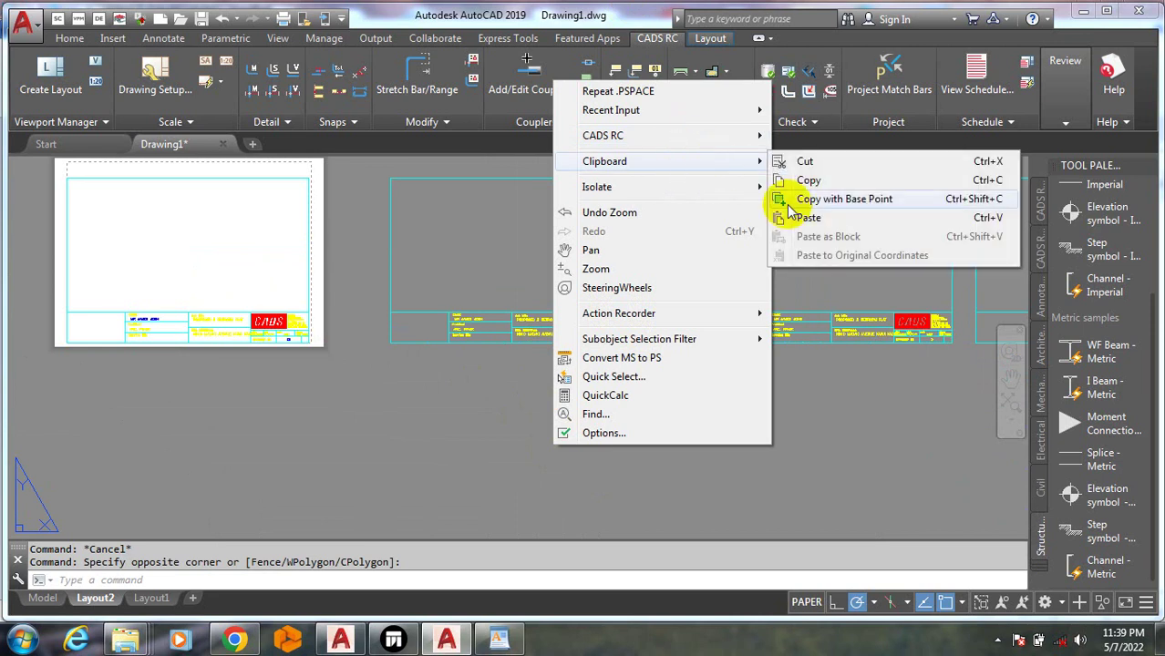
{"action": "left_click", "coordinate": [831, 208]}
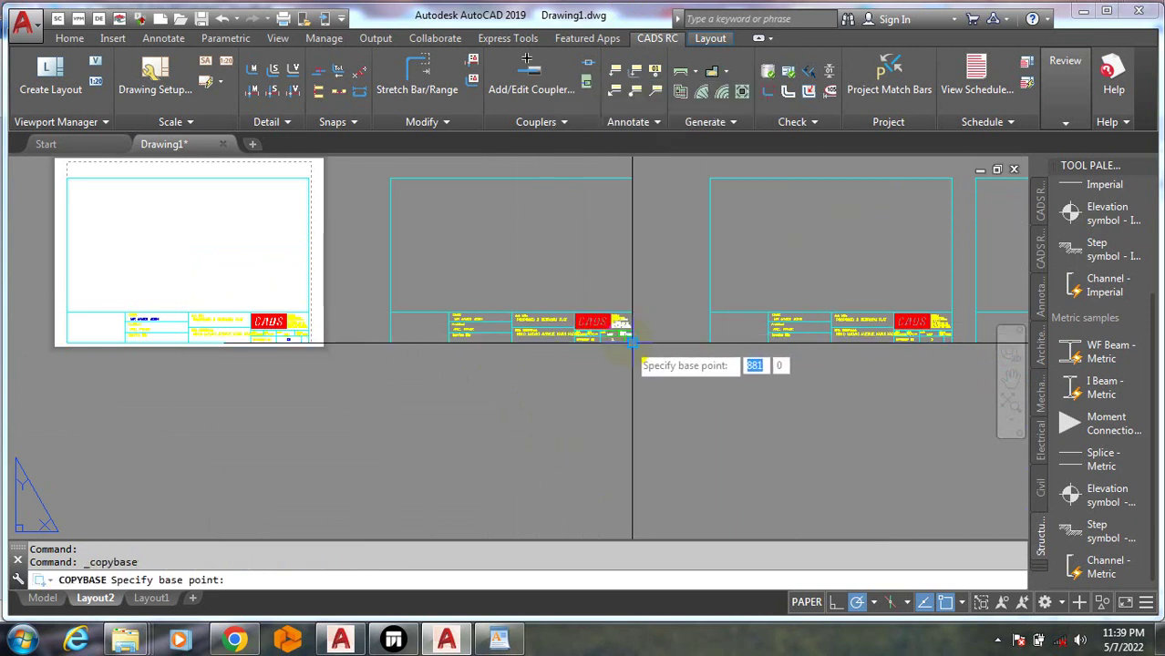
{"action": "left_click", "coordinate": [719, 340]}
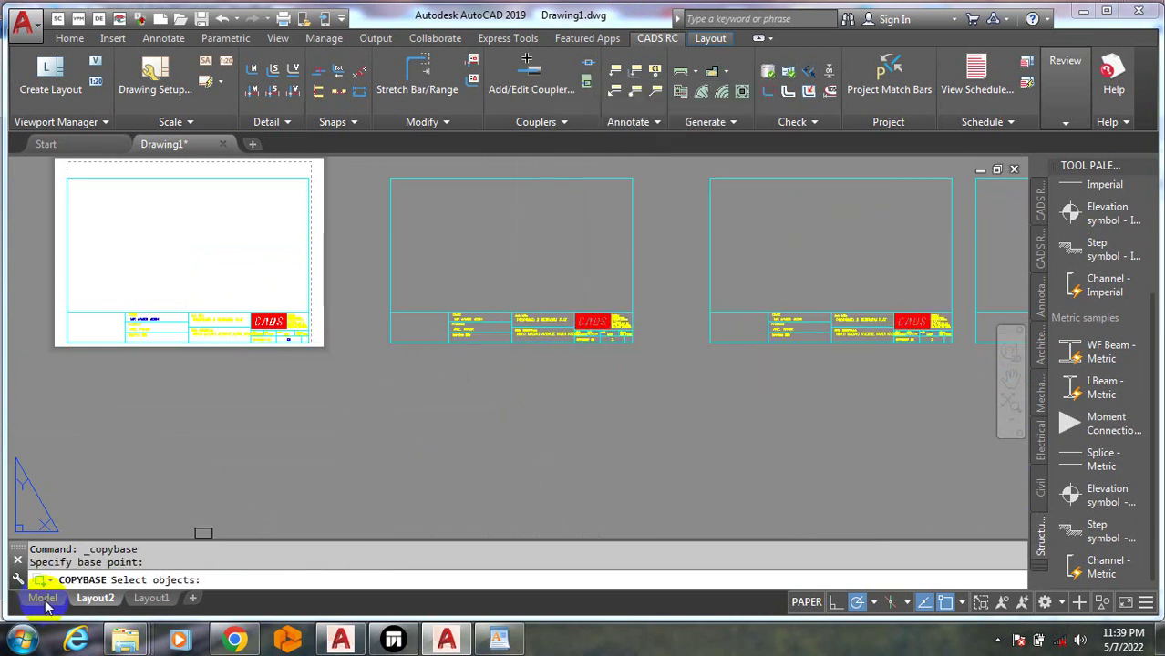
{"action": "left_click", "coordinate": [572, 353]}
{"action": "right_click", "coordinate": [572, 357]}
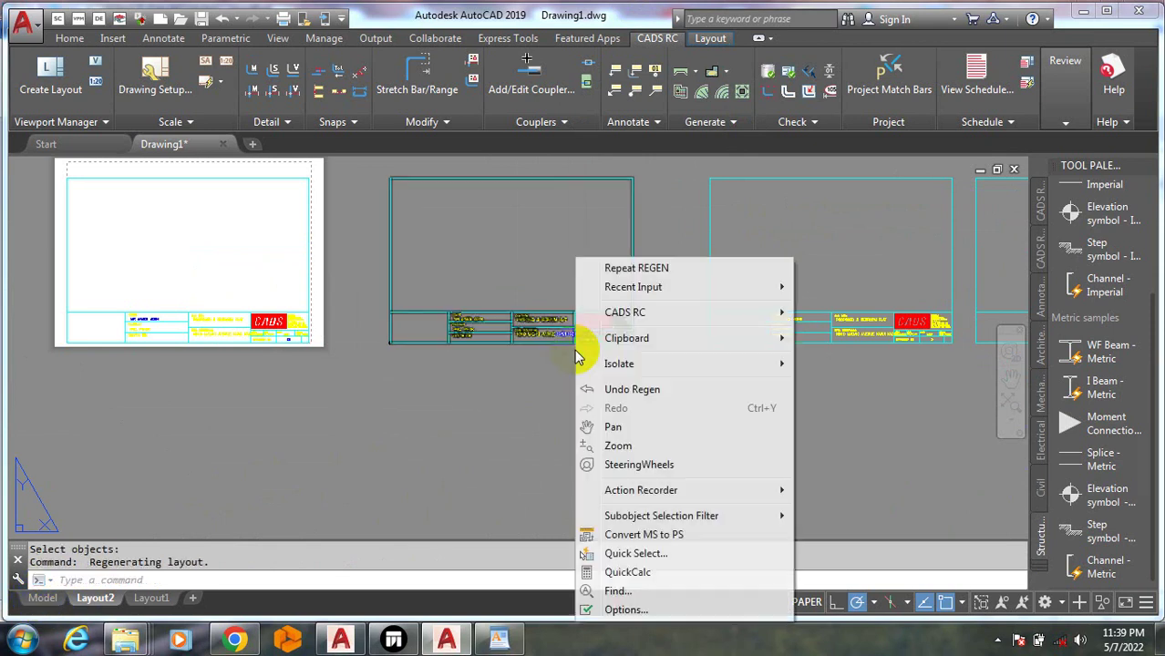
{"action": "key", "text": "Escape"}
{"action": "left_click", "coordinate": [42, 598]}
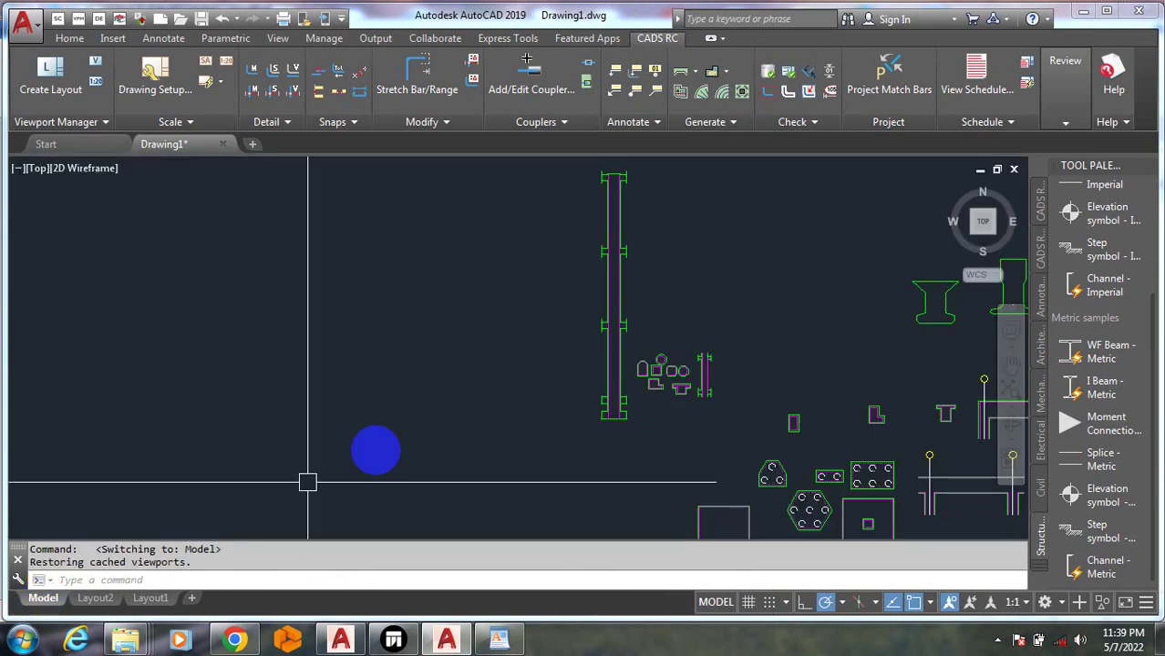
Insert a new drawing sheet in model space, accepting sheet number 1
{"action": "scroll", "coordinate": [374, 446], "scroll_direction": "down", "scroll_amount": 6}
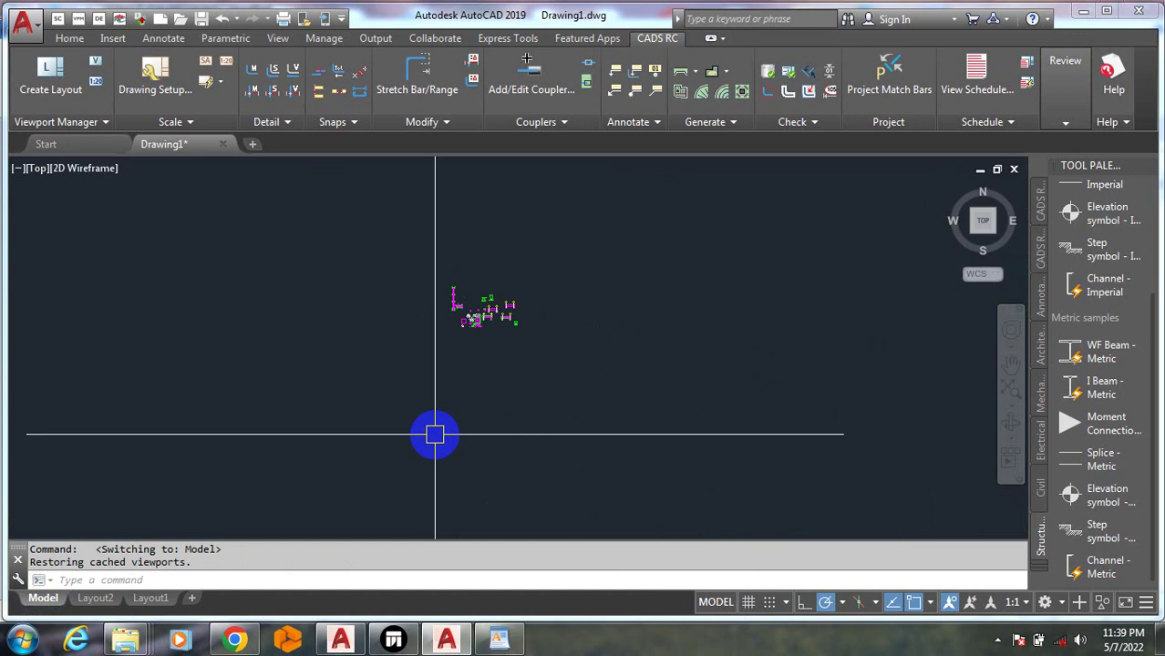
{"action": "left_click", "coordinate": [432, 364]}
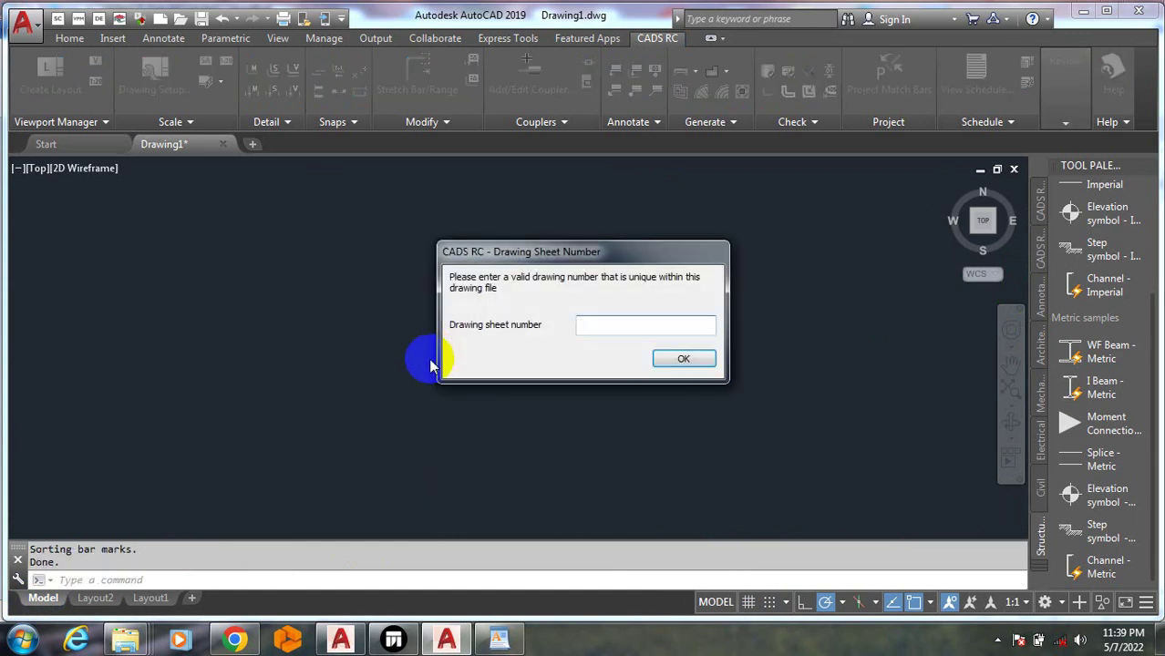
{"action": "left_click", "coordinate": [684, 359]}
{"action": "scroll", "coordinate": [468, 338], "scroll_direction": "up", "scroll_amount": 3}
{"action": "scroll", "coordinate": [409, 317], "scroll_direction": "down", "scroll_amount": 4}
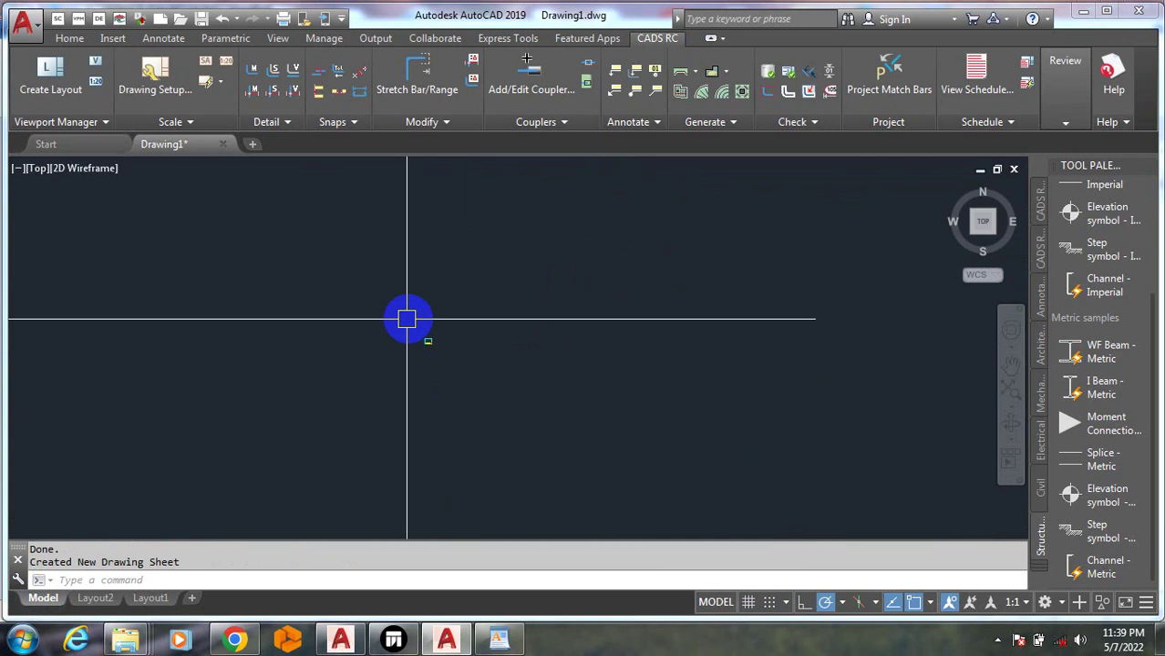
{"action": "scroll", "coordinate": [432, 389], "scroll_direction": "up", "scroll_amount": 4}
{"action": "scroll", "coordinate": [474, 392], "scroll_direction": "down", "scroll_amount": 3}
Scale up the sheet border from a picked base point, setting the size on screen
{"action": "type", "text": "sc"}
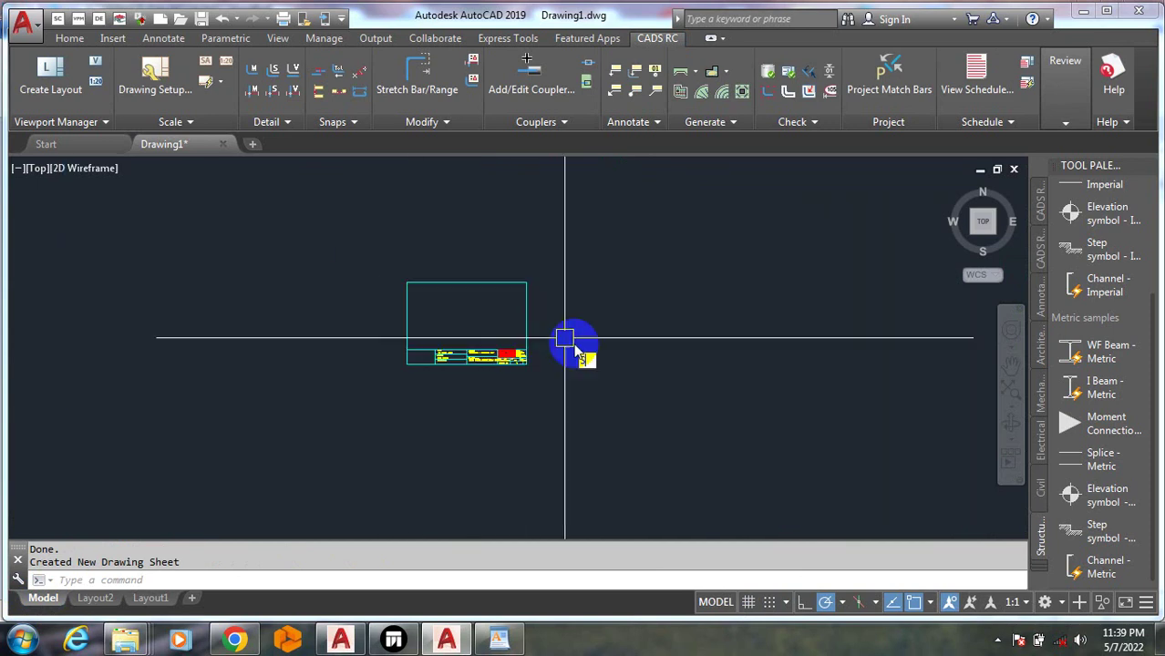
{"action": "key", "text": "Return"}
{"action": "left_click", "coordinate": [527, 346]}
{"action": "scroll", "coordinate": [526, 317], "scroll_direction": "down", "scroll_amount": 5}
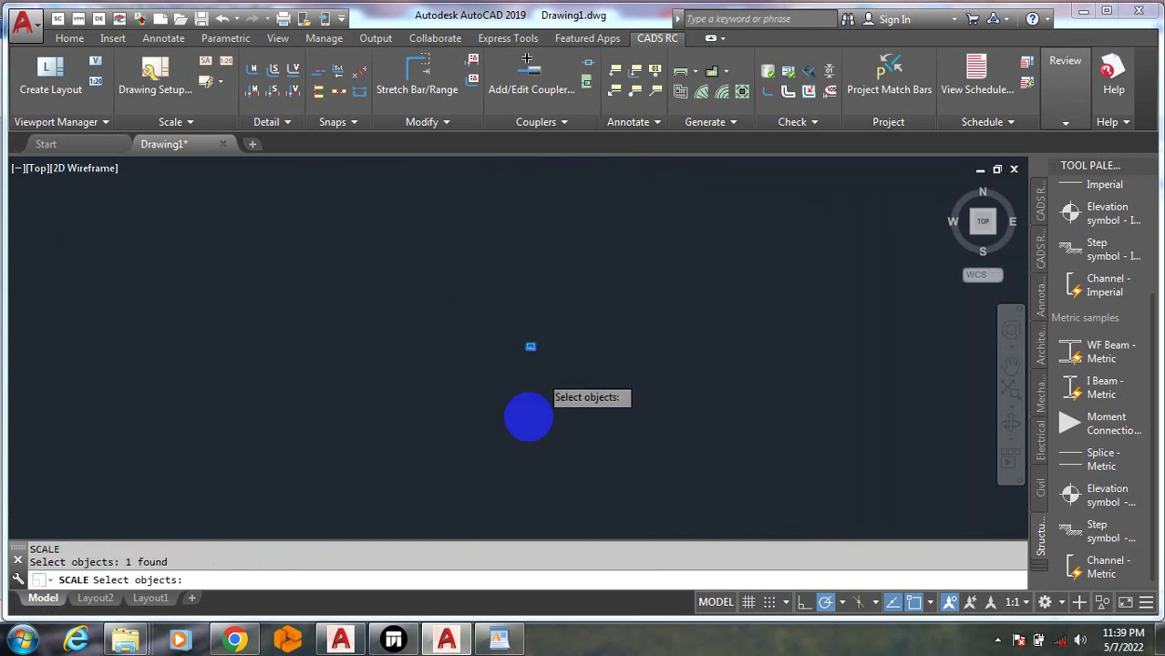
{"action": "scroll", "coordinate": [540, 409], "scroll_direction": "up", "scroll_amount": 3}
{"action": "left_click", "coordinate": [535, 409]}
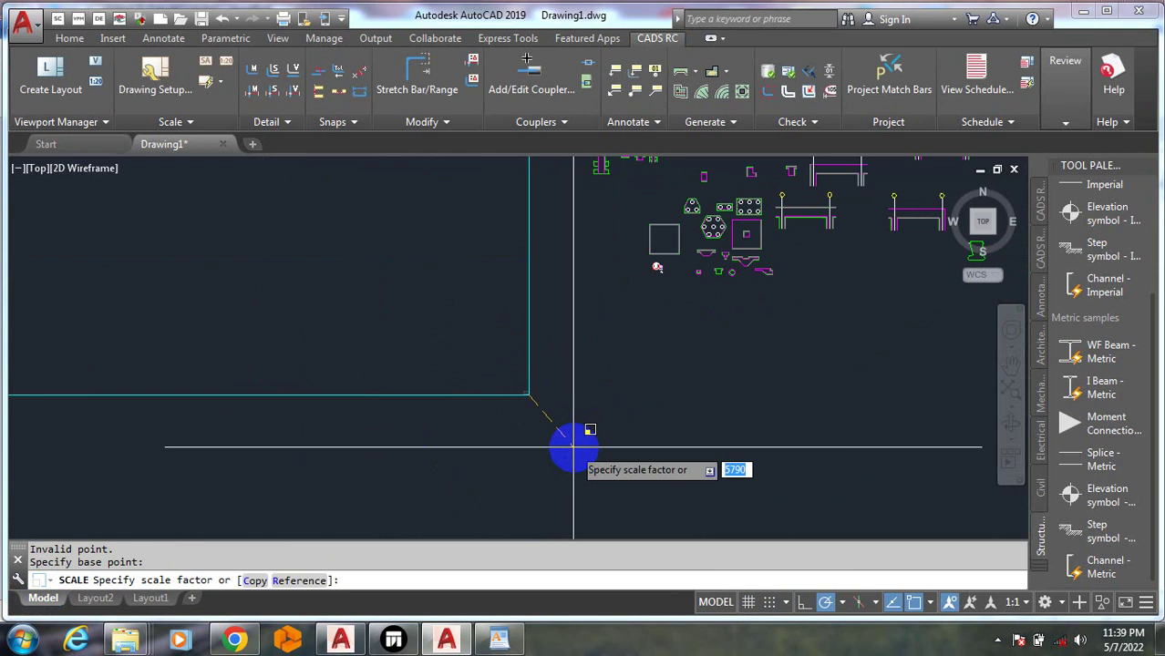
{"action": "scroll", "coordinate": [558, 409], "scroll_direction": "down", "scroll_amount": 5}
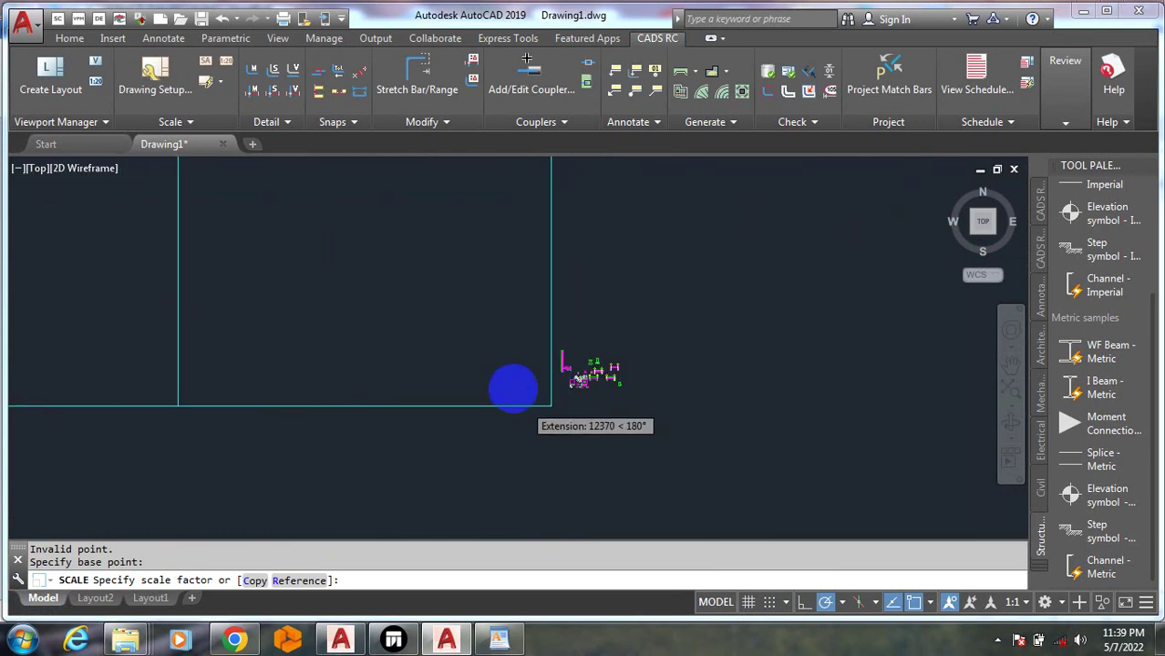
{"action": "scroll", "coordinate": [551, 437], "scroll_direction": "down", "scroll_amount": 2}
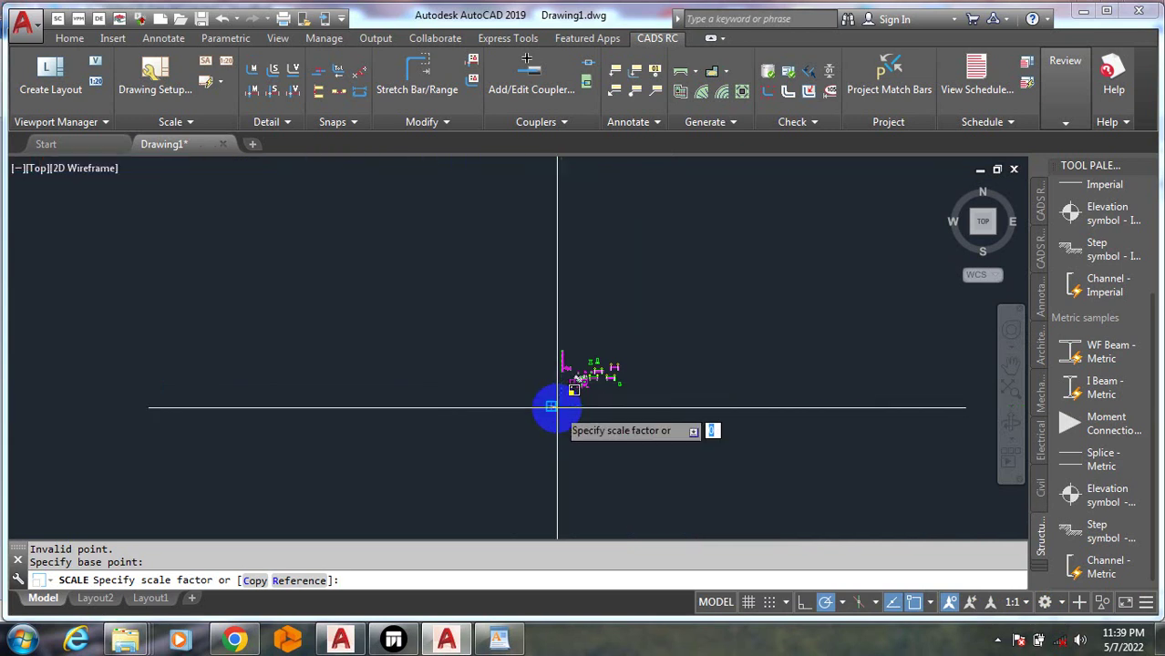
{"action": "left_click", "coordinate": [559, 409]}
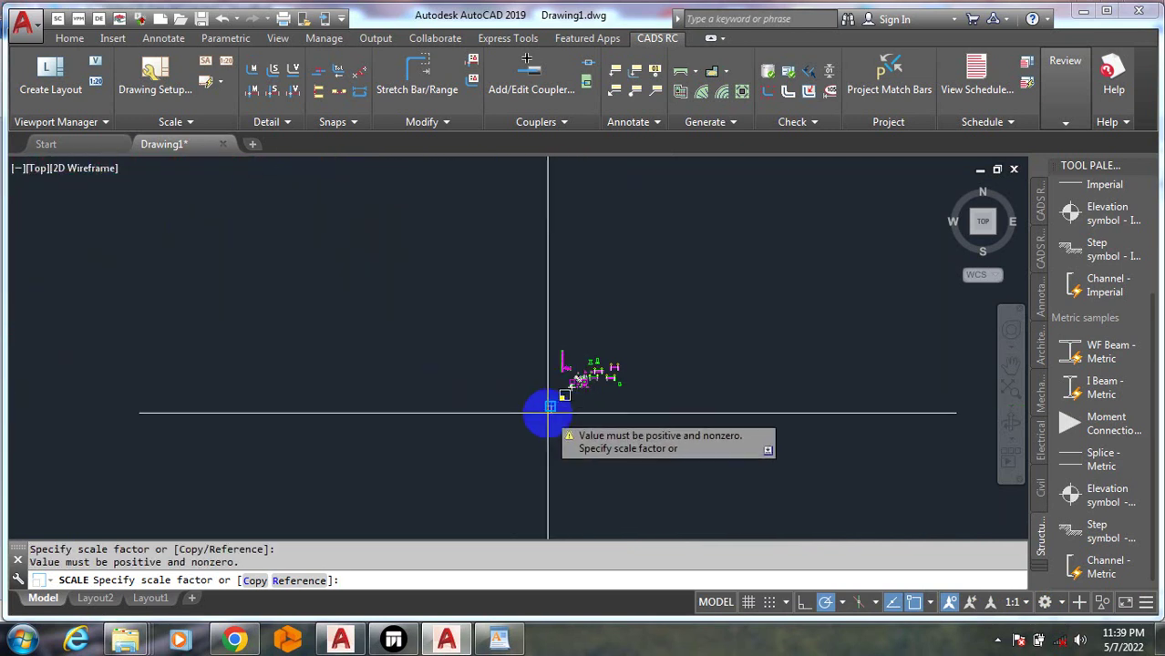
{"action": "left_click", "coordinate": [551, 409]}
{"action": "scroll", "coordinate": [383, 420], "scroll_direction": "up", "scroll_amount": 3}
{"action": "scroll", "coordinate": [339, 406], "scroll_direction": "up", "scroll_amount": 3}
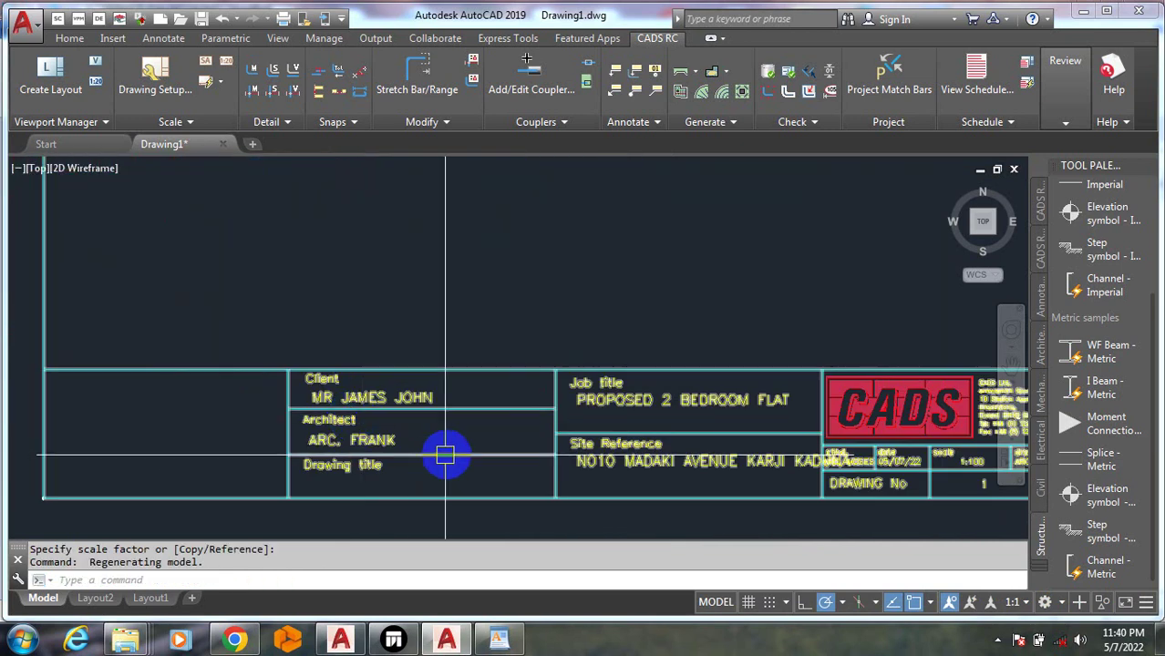
Cancel the active command and zoom around the new title block in model space
{"action": "key", "text": "Escape"}
{"action": "key", "text": "Escape"}
{"action": "scroll", "coordinate": [479, 424], "scroll_direction": "down", "scroll_amount": 3}
{"action": "scroll", "coordinate": [773, 461], "scroll_direction": "up", "scroll_amount": 6}
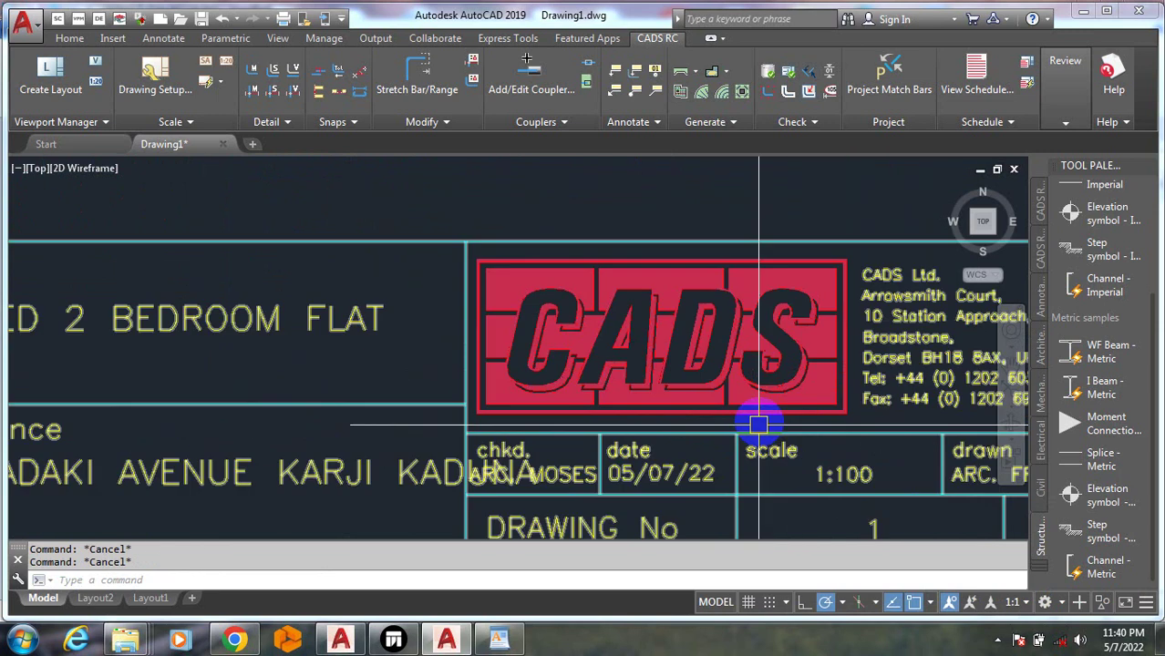
{"action": "scroll", "coordinate": [643, 221], "scroll_direction": "down", "scroll_amount": 3}
{"action": "scroll", "coordinate": [507, 362], "scroll_direction": "down", "scroll_amount": 2}
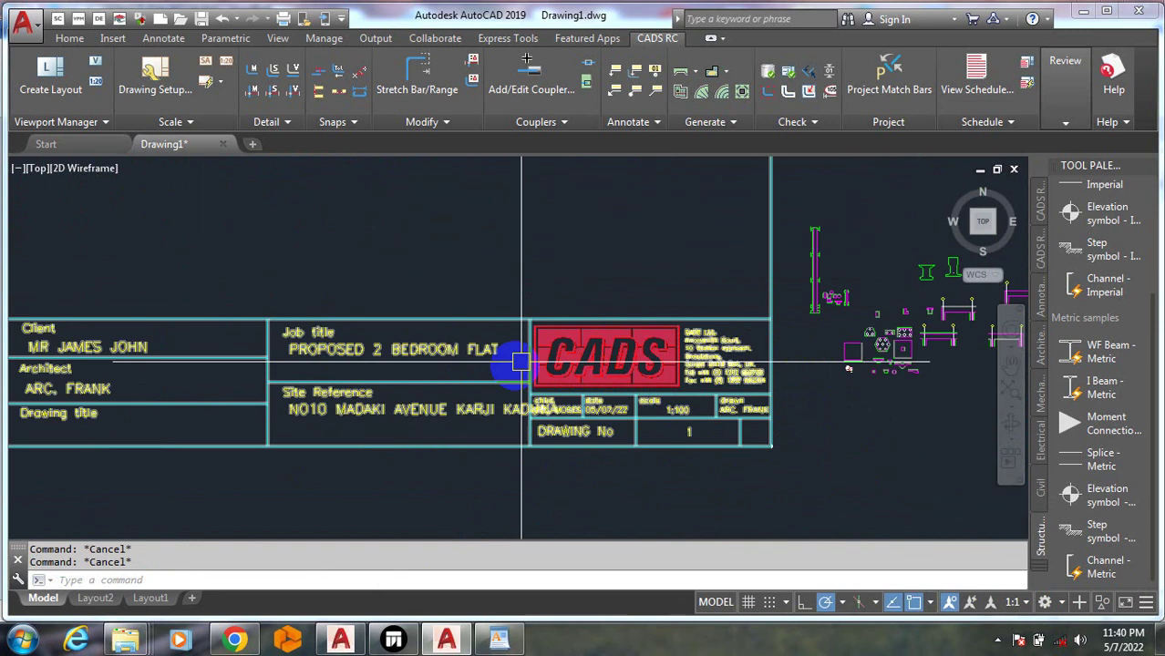
{"action": "scroll", "coordinate": [342, 397], "scroll_direction": "down", "scroll_amount": 2}
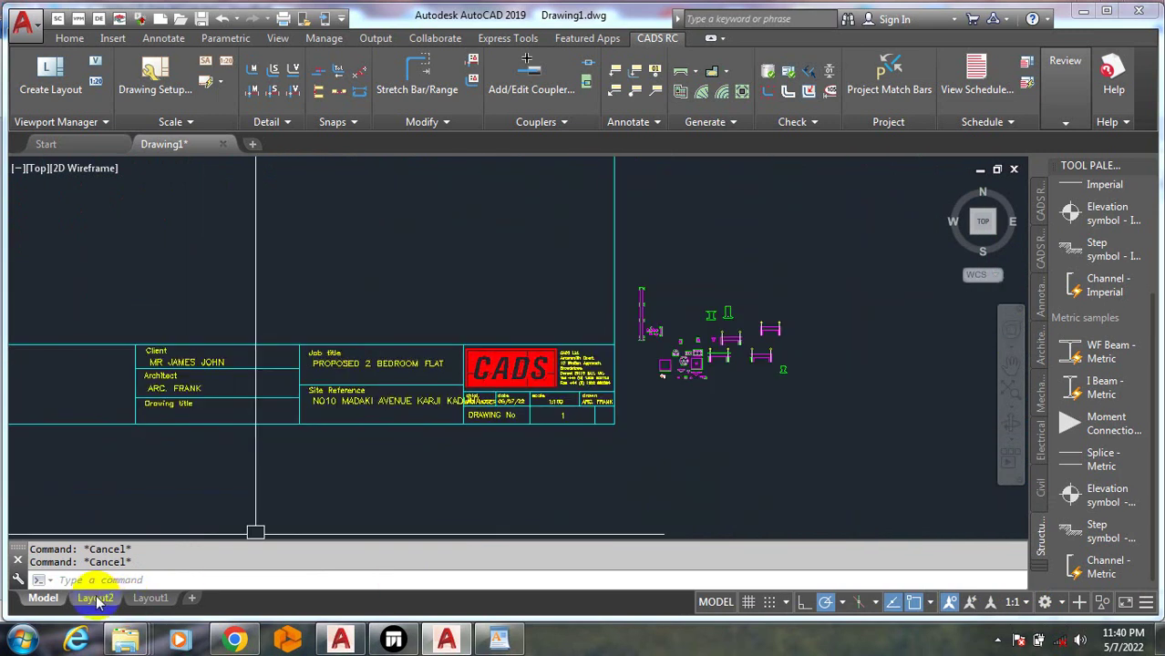
On Layout2, window-select the first sheet, clear it, and return to Model space
{"action": "left_click", "coordinate": [95, 598]}
{"action": "scroll", "coordinate": [191, 310], "scroll_direction": "down", "scroll_amount": 3}
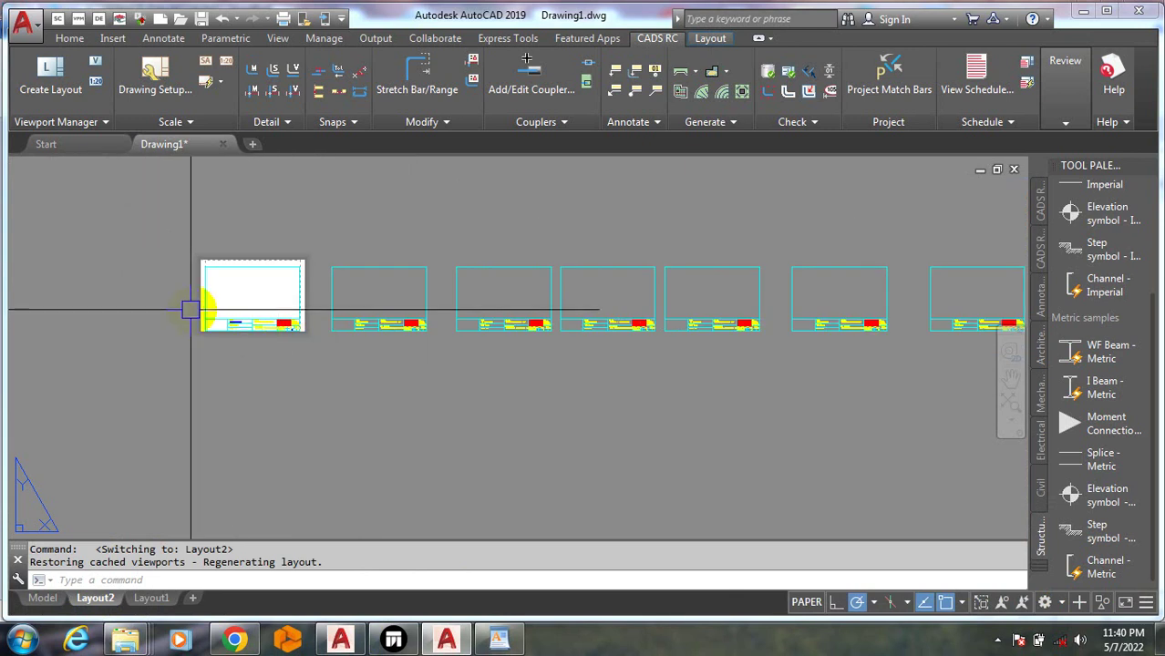
{"action": "scroll", "coordinate": [218, 319], "scroll_direction": "up", "scroll_amount": 5}
{"action": "scroll", "coordinate": [355, 337], "scroll_direction": "down", "scroll_amount": 3}
{"action": "left_click", "coordinate": [352, 294]}
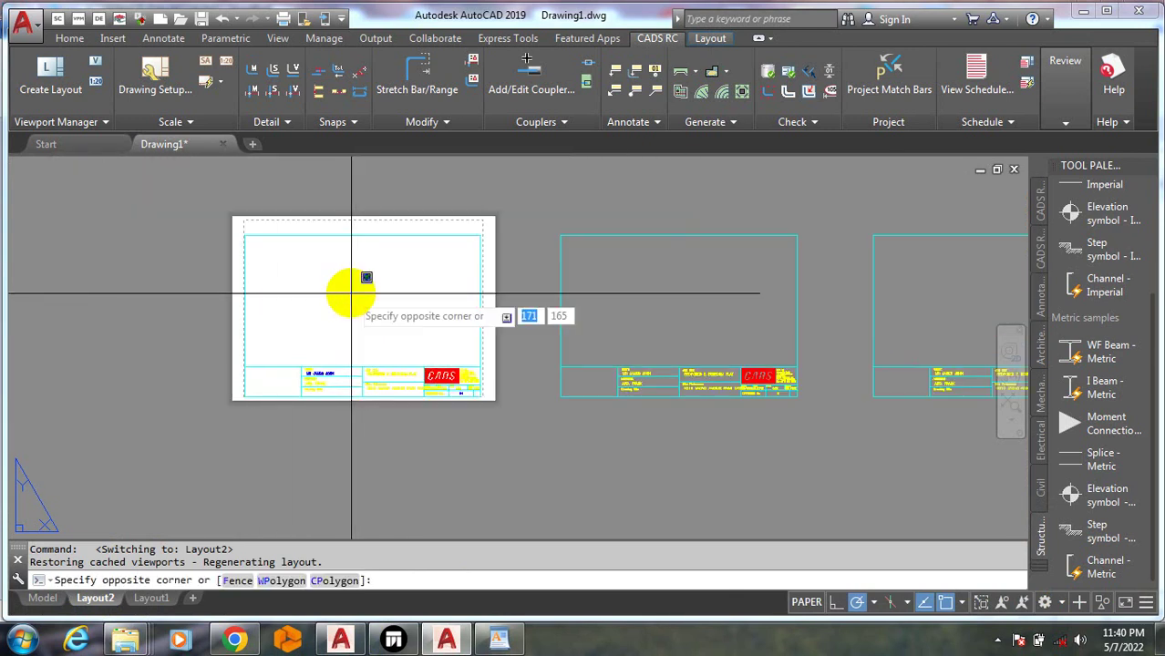
{"action": "left_click", "coordinate": [338, 307]}
{"action": "scroll", "coordinate": [309, 240], "scroll_direction": "up", "scroll_amount": 4}
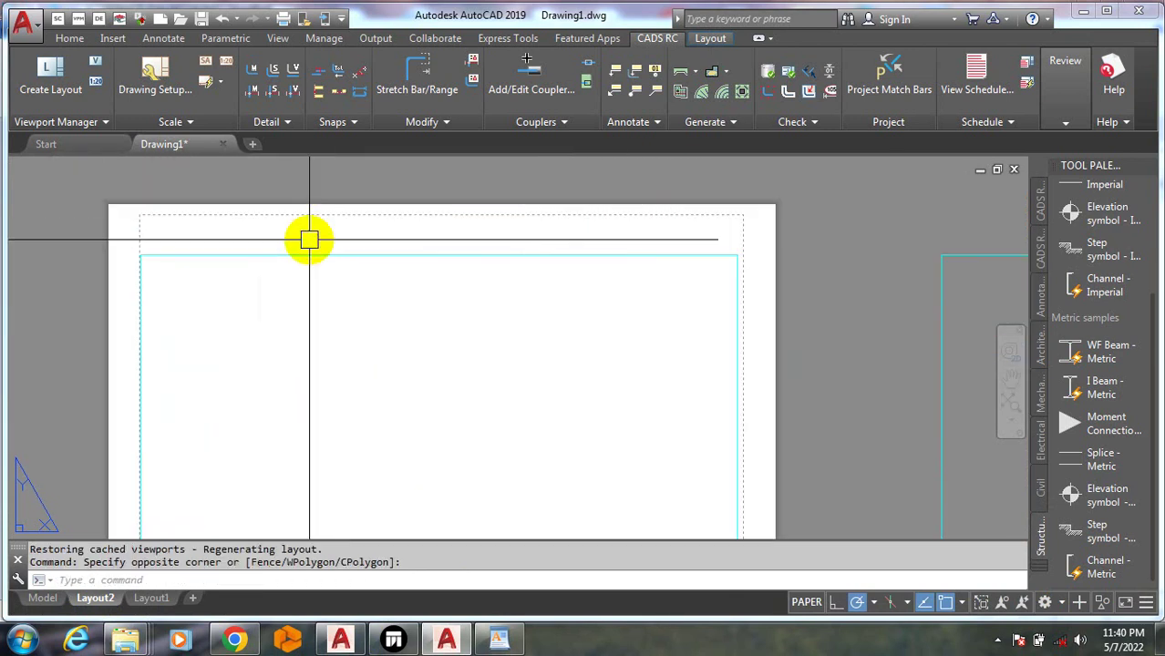
{"action": "scroll", "coordinate": [411, 226], "scroll_direction": "down", "scroll_amount": 5}
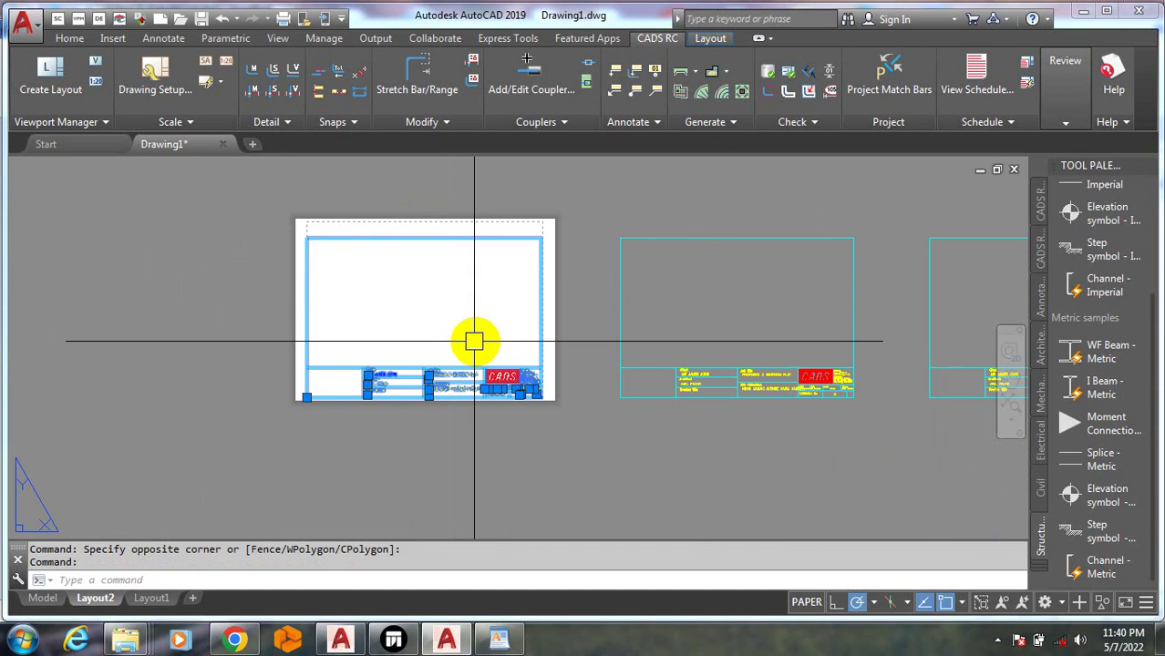
{"action": "key", "text": "Escape"}
{"action": "key", "text": "Escape"}
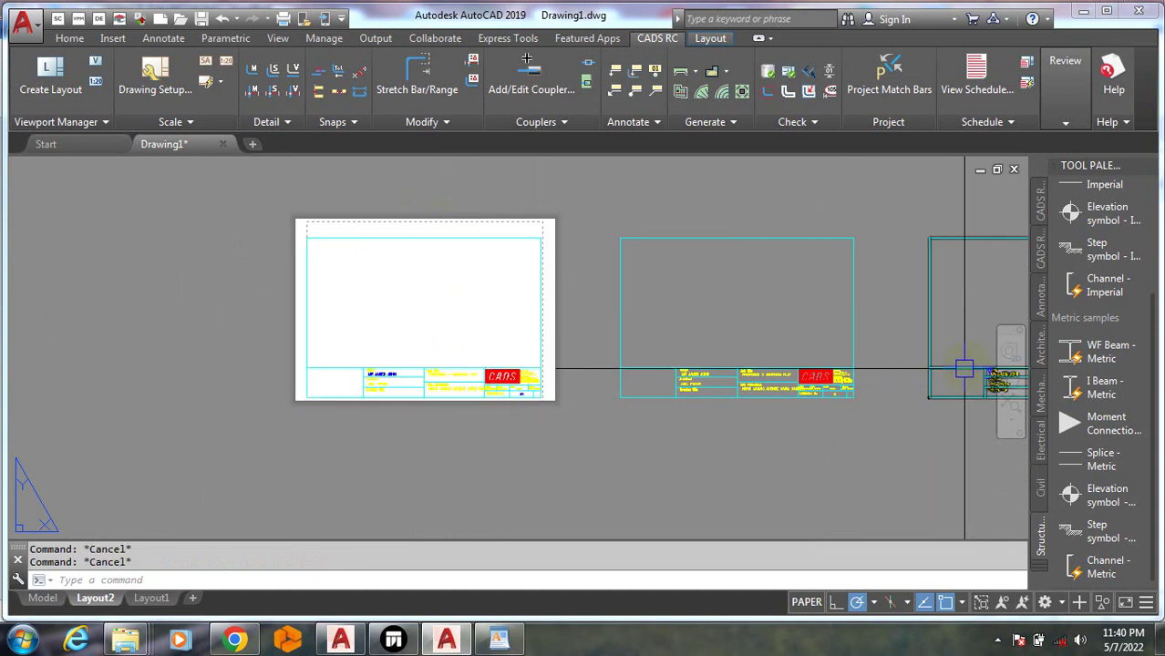
{"action": "left_click", "coordinate": [35, 598]}
Move the 9 beam detail objects into the title-block frame
{"action": "scroll", "coordinate": [451, 361], "scroll_direction": "down", "scroll_amount": 6}
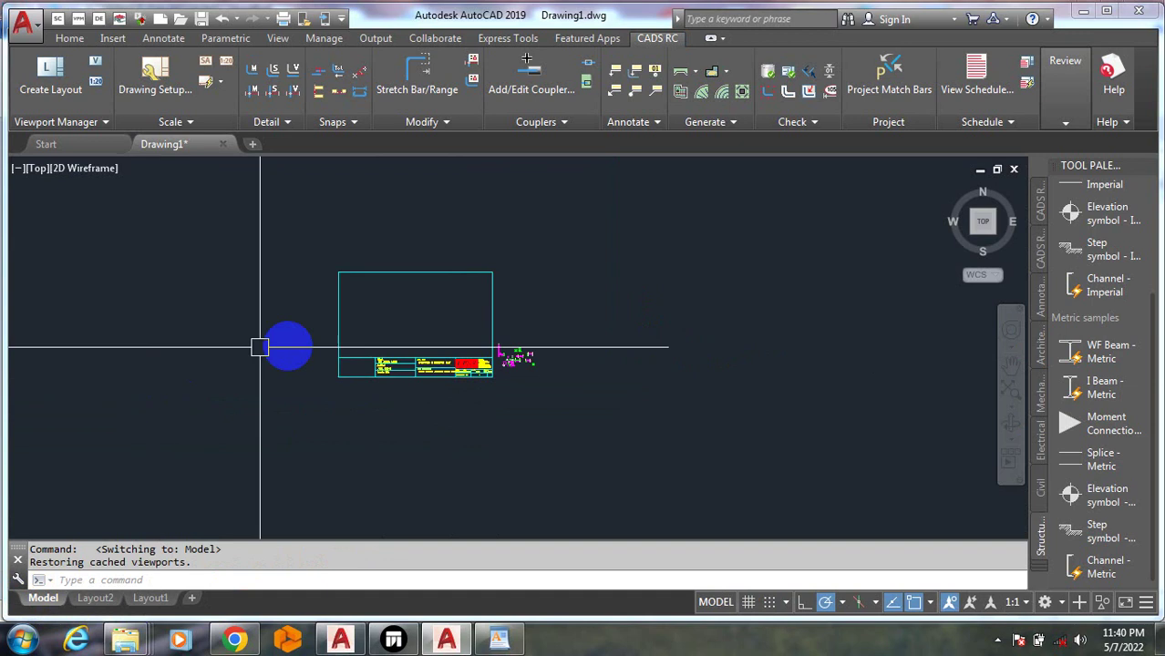
{"action": "scroll", "coordinate": [290, 348], "scroll_direction": "up", "scroll_amount": 4}
{"action": "scroll", "coordinate": [802, 392], "scroll_direction": "up", "scroll_amount": 7}
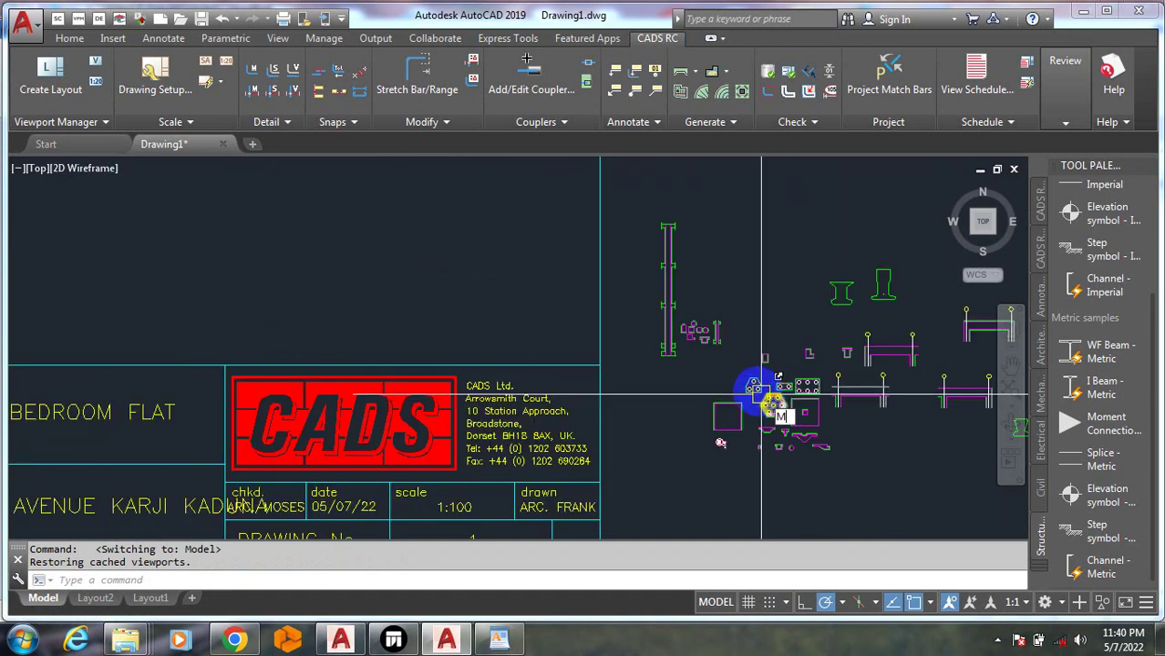
{"action": "type", "text": "m"}
{"action": "key", "text": "Return"}
{"action": "left_click", "coordinate": [645, 177]}
{"action": "left_click", "coordinate": [715, 360]}
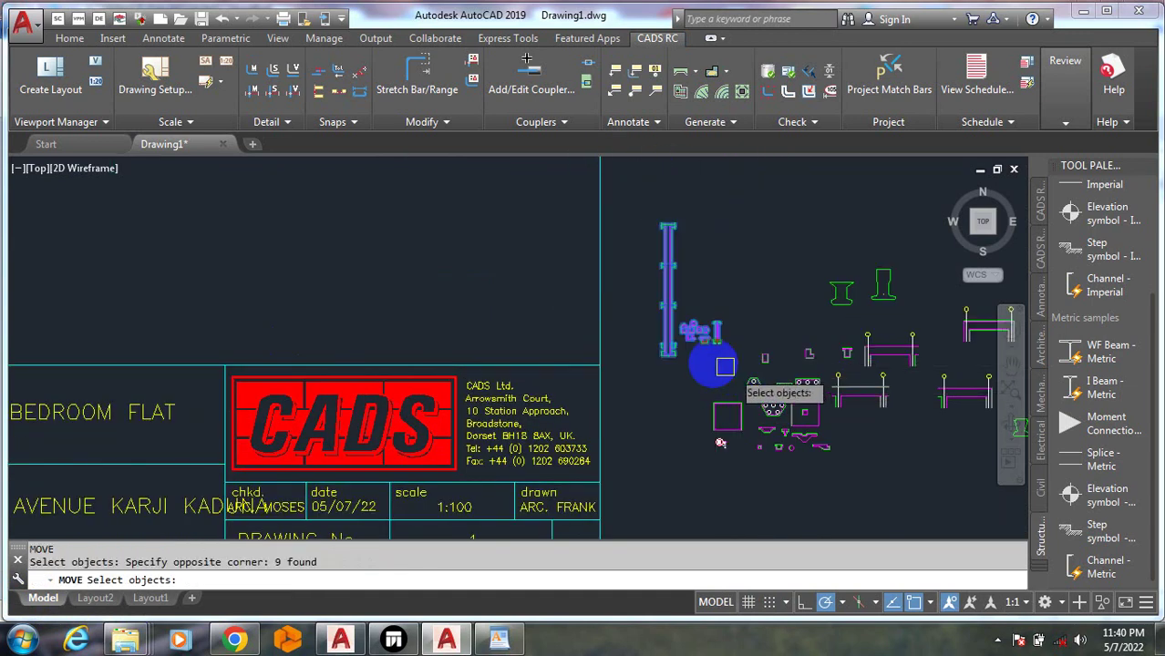
{"action": "right_click", "coordinate": [713, 372]}
{"action": "left_click", "coordinate": [712, 372]}
{"action": "scroll", "coordinate": [567, 442], "scroll_direction": "down", "scroll_amount": 5}
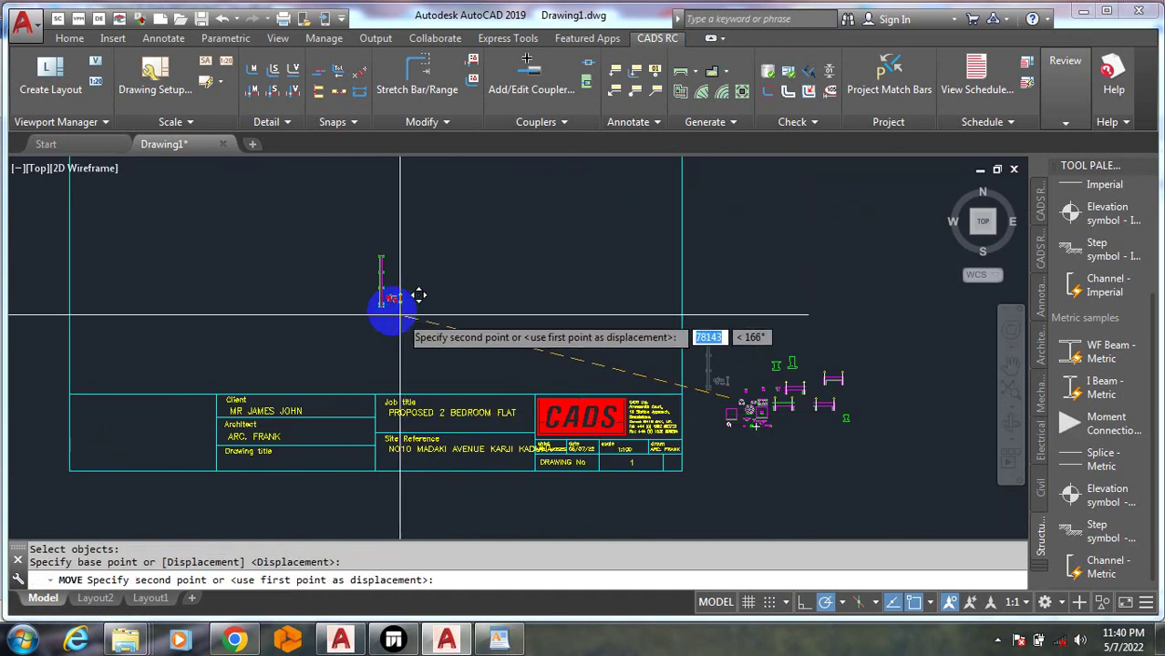
{"action": "scroll", "coordinate": [493, 355], "scroll_direction": "down", "scroll_amount": 2}
Scale the window-selected beam detail by a factor of 4 from a picked base point
{"action": "key", "text": "Return"}
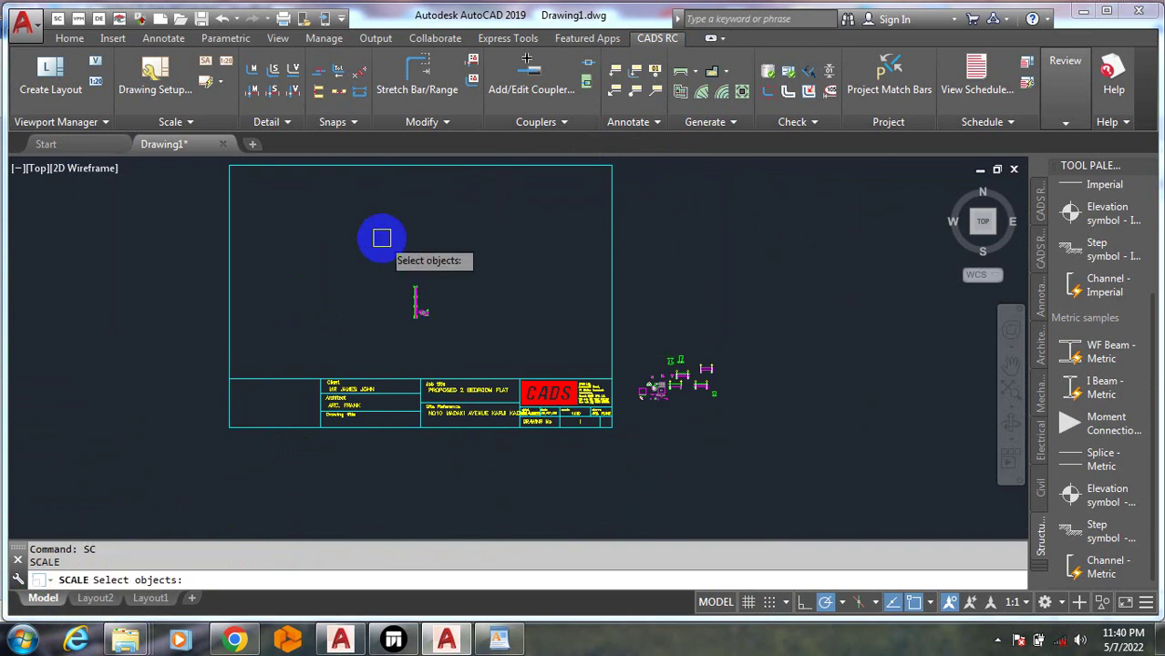
{"action": "left_click", "coordinate": [383, 239]}
{"action": "left_click", "coordinate": [470, 350]}
{"action": "right_click", "coordinate": [446, 293]}
{"action": "left_click", "coordinate": [444, 270]}
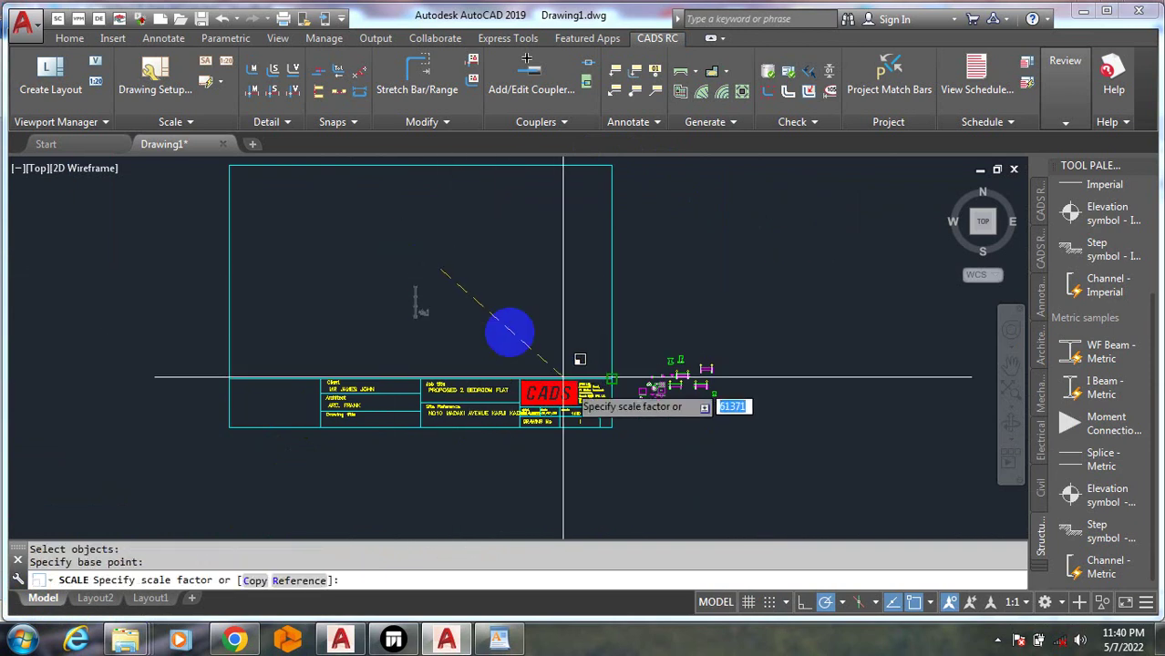
{"action": "left_click", "coordinate": [452, 301]}
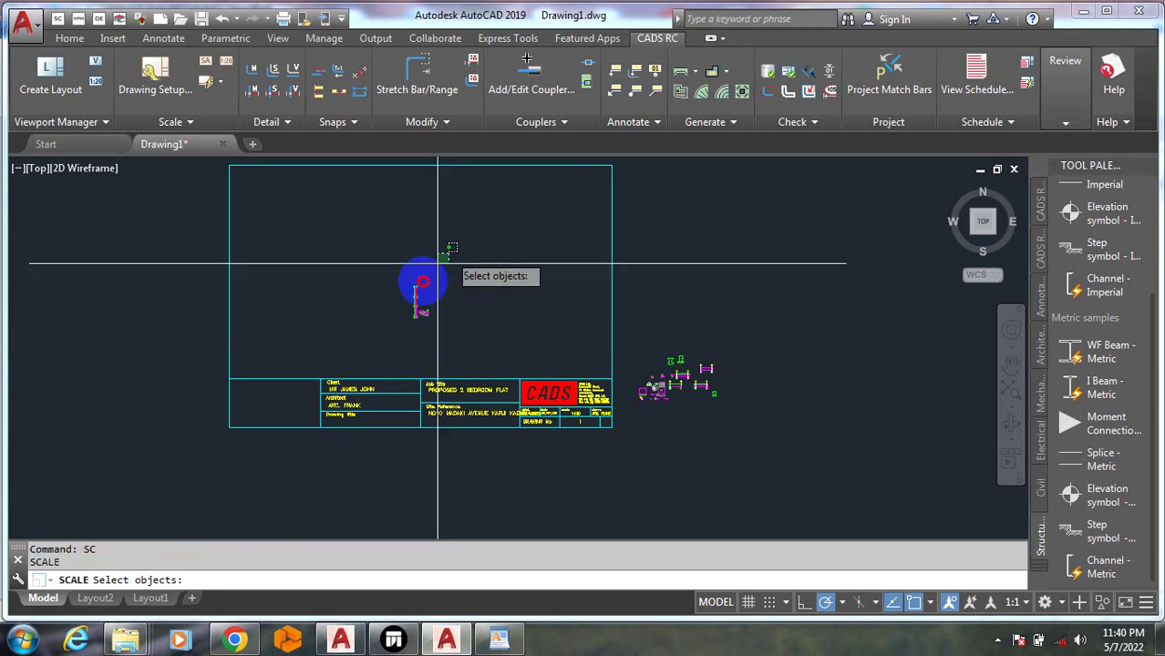
{"action": "left_click", "coordinate": [337, 321]}
{"action": "right_click", "coordinate": [456, 308]}
{"action": "right_click", "coordinate": [461, 309]}
{"action": "left_click", "coordinate": [459, 306]}
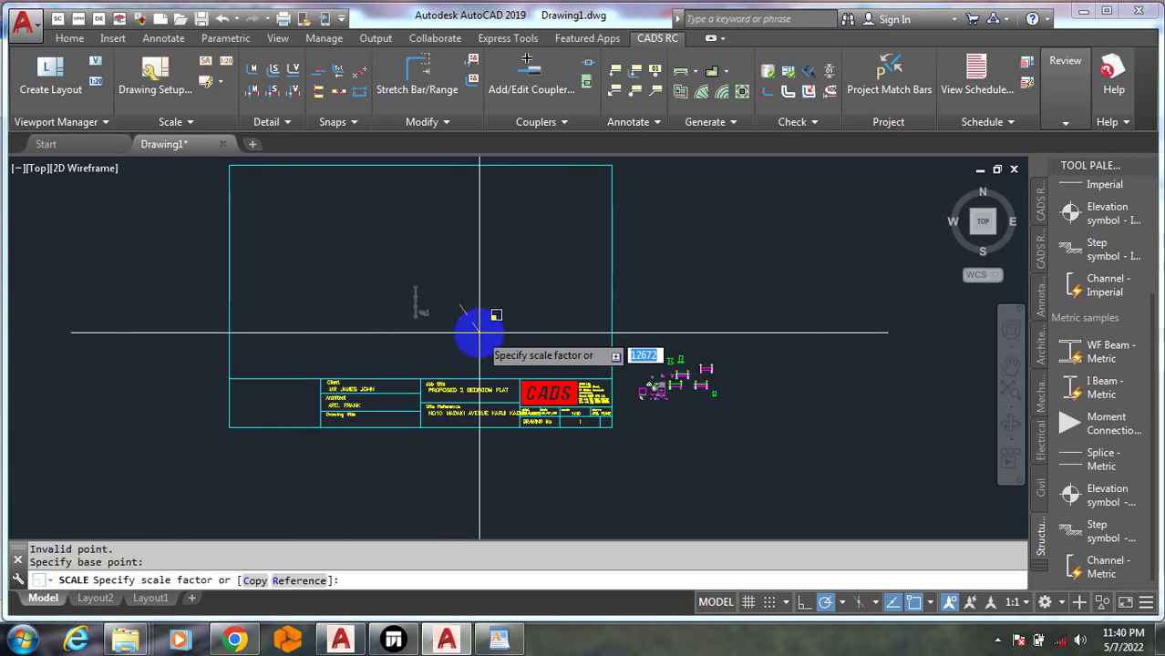
{"action": "key", "text": "Return"}
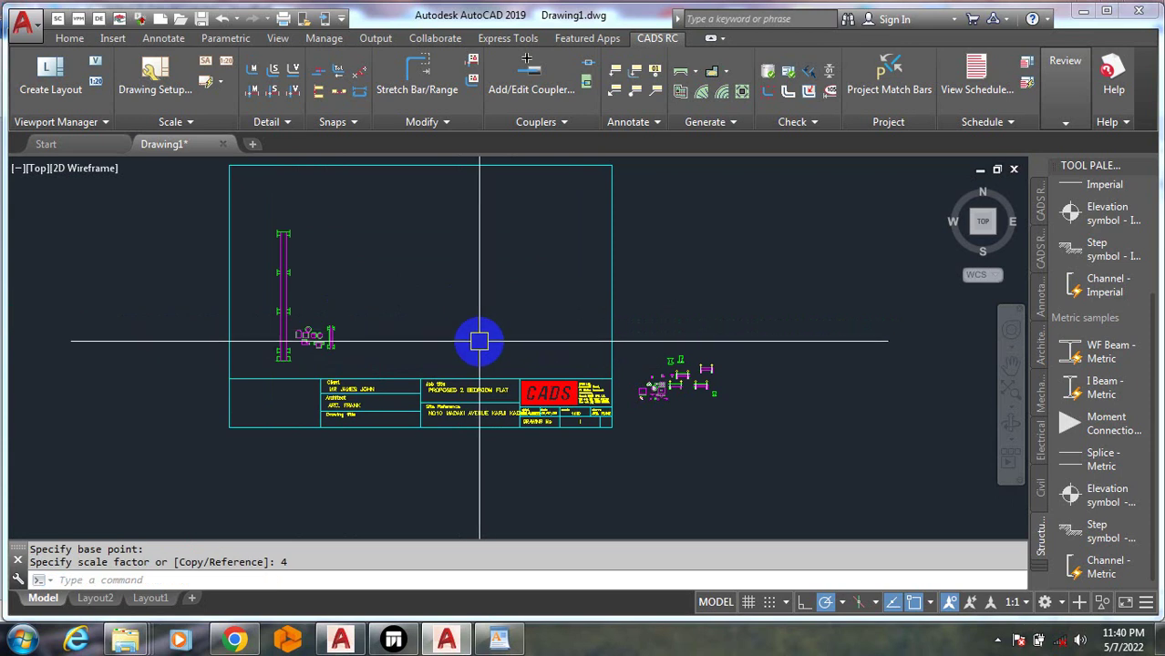
Review the enlarged beam detail, then begin copying the title block
{"action": "scroll", "coordinate": [259, 247], "scroll_direction": "up", "scroll_amount": 3}
{"action": "scroll", "coordinate": [330, 331], "scroll_direction": "down", "scroll_amount": 3}
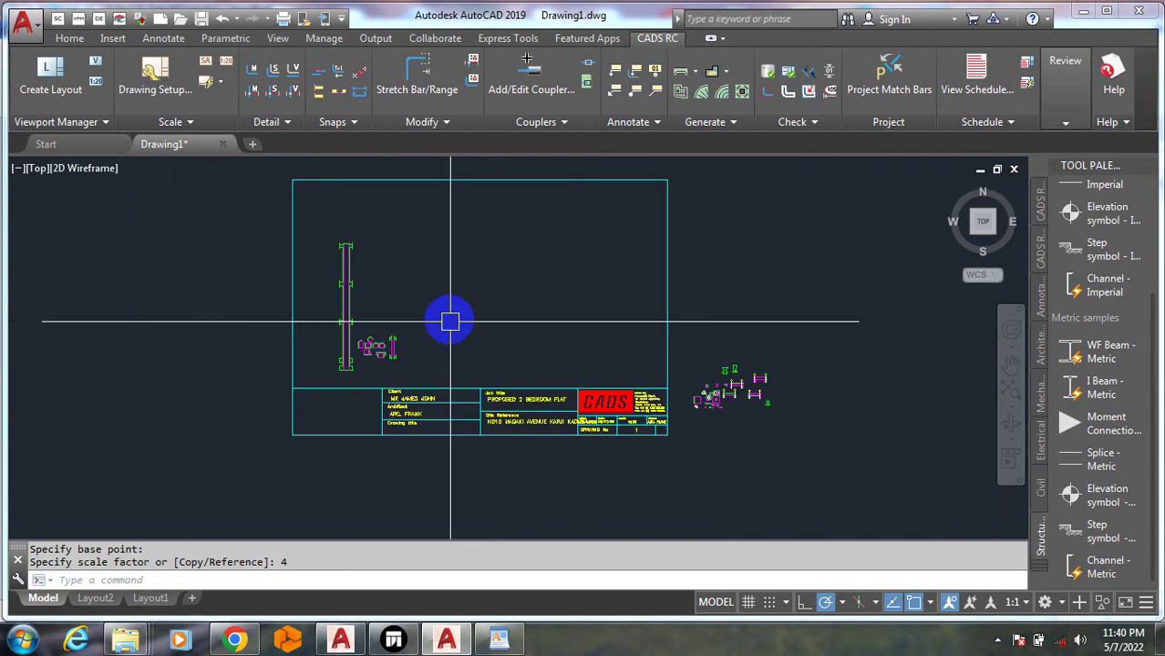
{"action": "scroll", "coordinate": [260, 423], "scroll_direction": "up", "scroll_amount": 3}
{"action": "scroll", "coordinate": [351, 456], "scroll_direction": "down", "scroll_amount": 3}
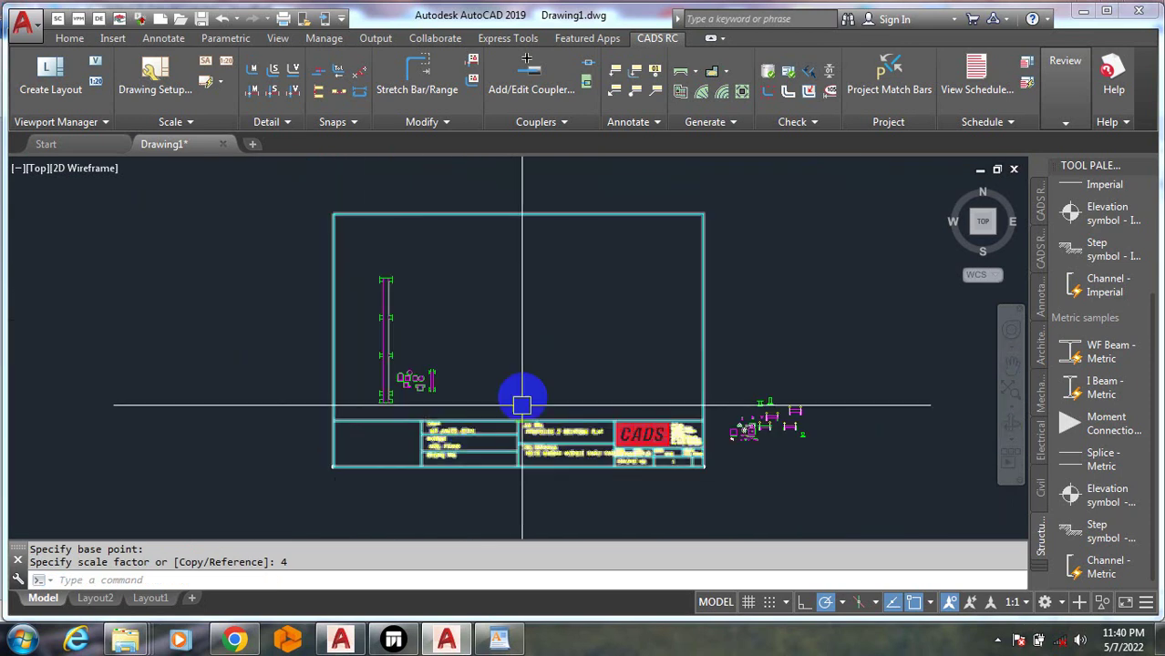
{"action": "scroll", "coordinate": [521, 404], "scroll_direction": "up", "scroll_amount": 4}
{"action": "scroll", "coordinate": [345, 482], "scroll_direction": "down", "scroll_amount": 3}
{"action": "scroll", "coordinate": [623, 483], "scroll_direction": "up", "scroll_amount": 2}
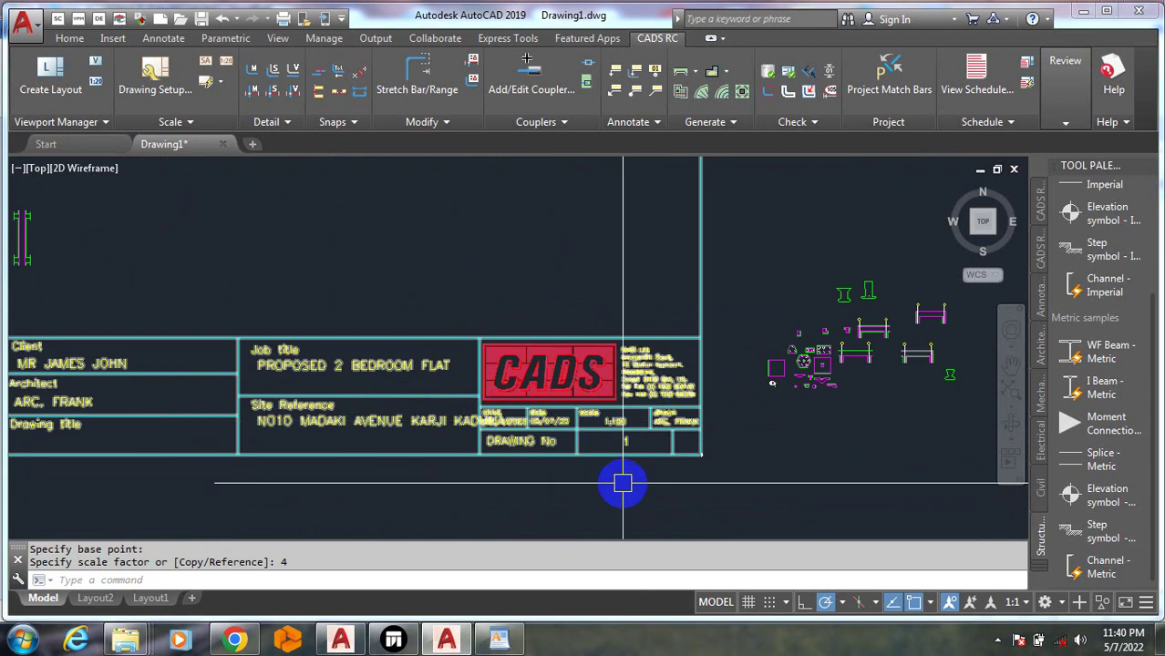
{"action": "scroll", "coordinate": [546, 483], "scroll_direction": "down", "scroll_amount": 2}
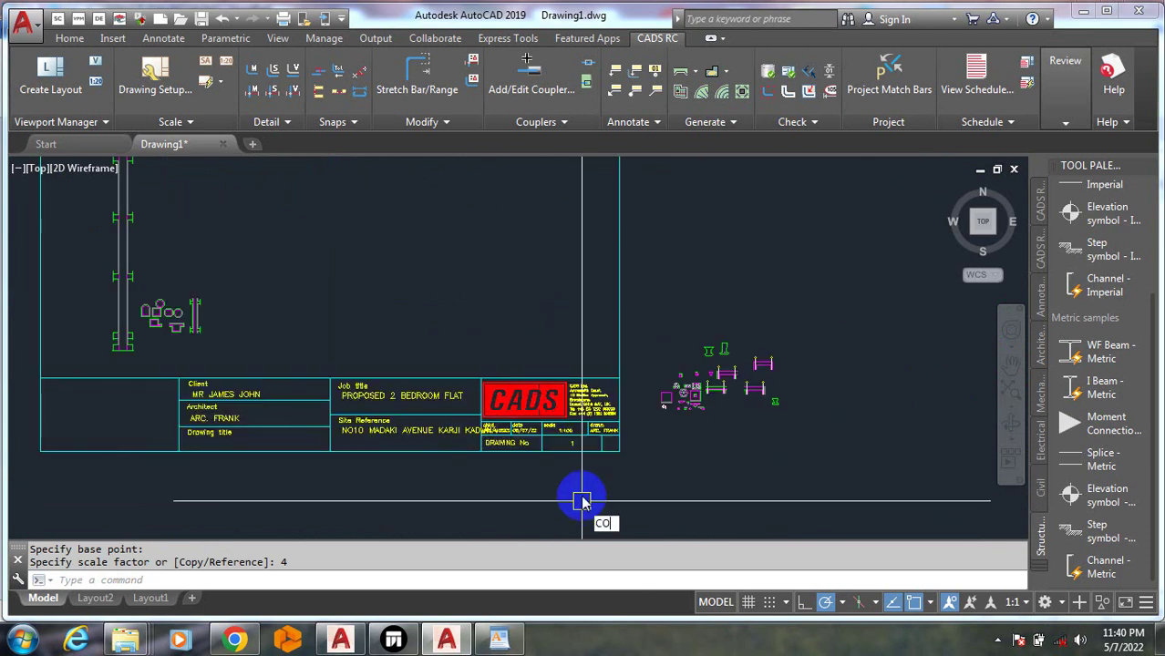
{"action": "key", "text": "Return"}
{"action": "left_click", "coordinate": [578, 450]}
{"action": "scroll", "coordinate": [527, 415], "scroll_direction": "down", "scroll_amount": 3}
Copy the title block to a new position to the right of the original
{"action": "right_click", "coordinate": [451, 459]}
{"action": "left_click", "coordinate": [410, 455]}
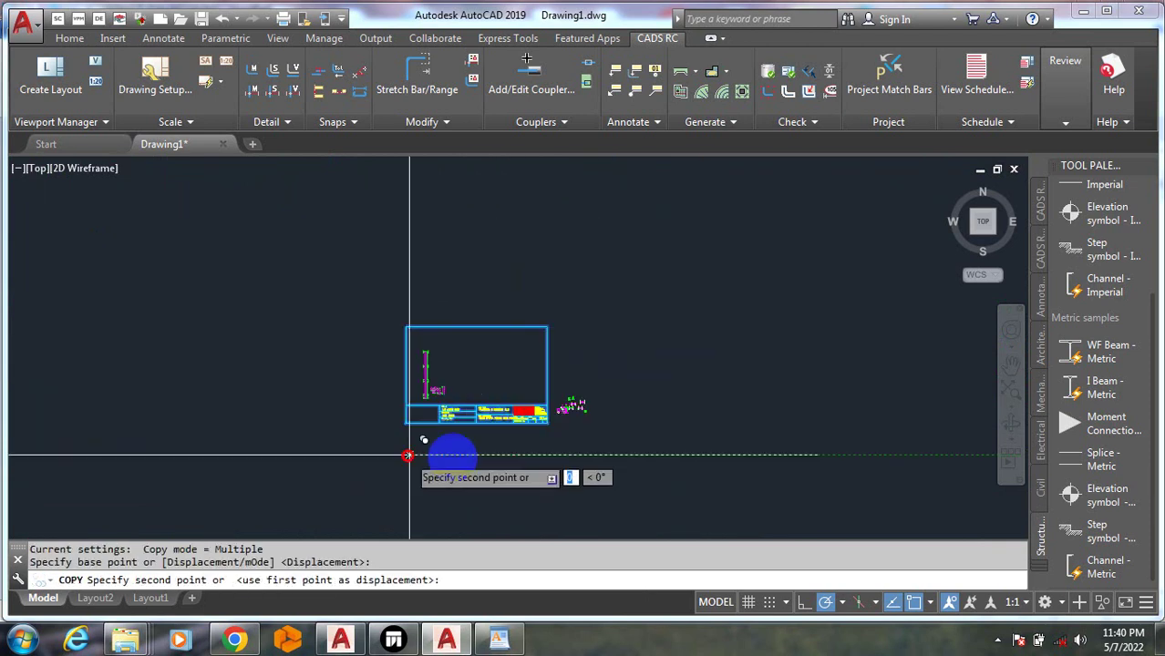
{"action": "left_click", "coordinate": [585, 462]}
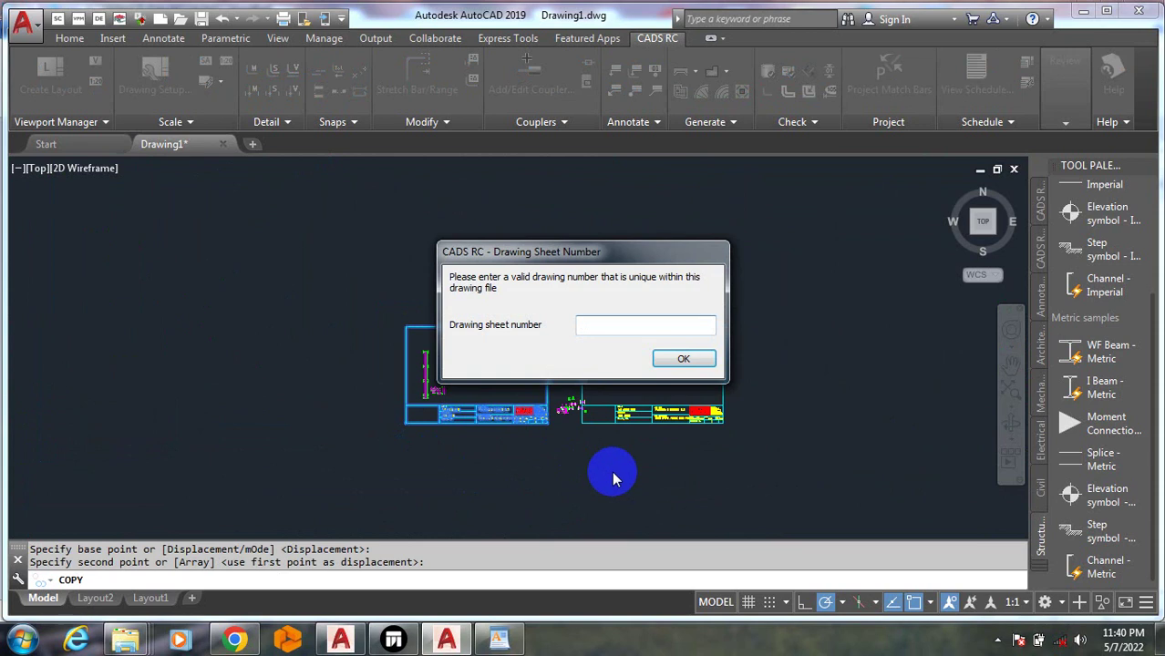
Give the copied sheet drawing sheet number 0 after clearing the duplicate-number warnings
{"action": "type", "text": "1"}
{"action": "left_click", "coordinate": [685, 359]}
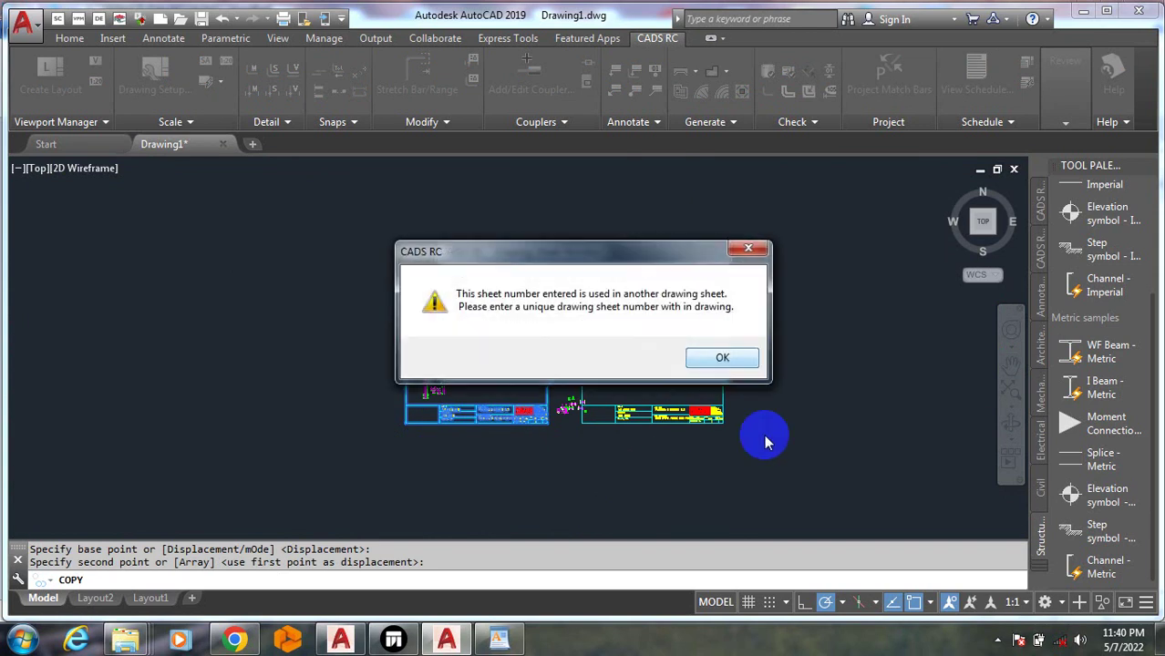
{"action": "left_click", "coordinate": [724, 359]}
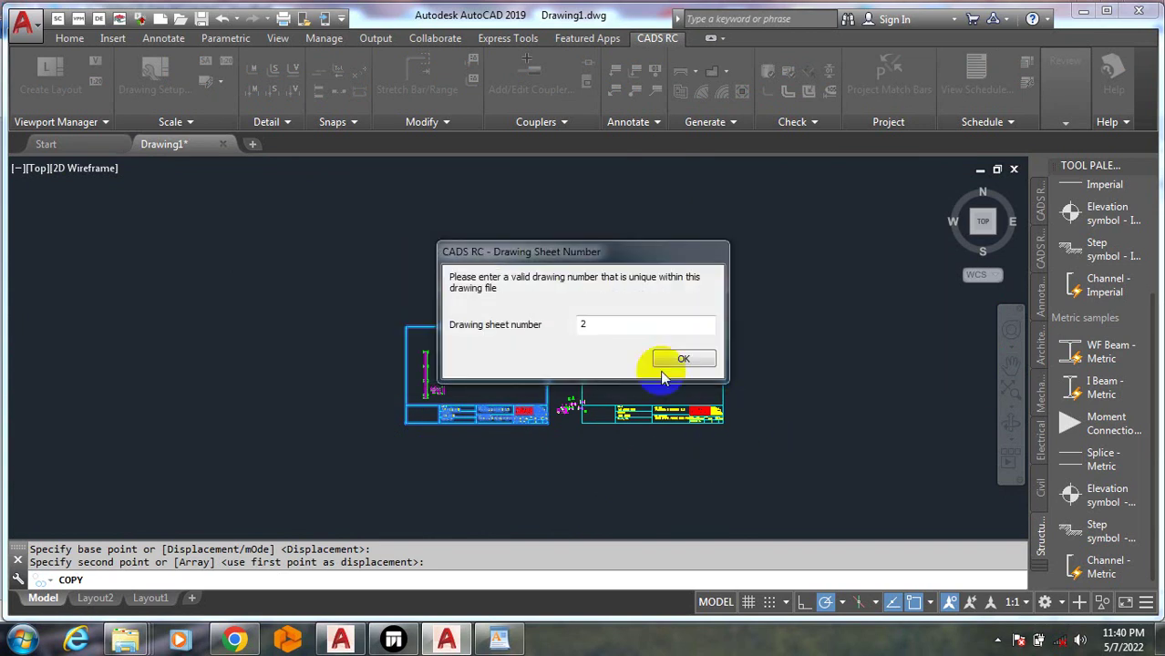
{"action": "left_click", "coordinate": [678, 361]}
{"action": "left_click", "coordinate": [710, 347]}
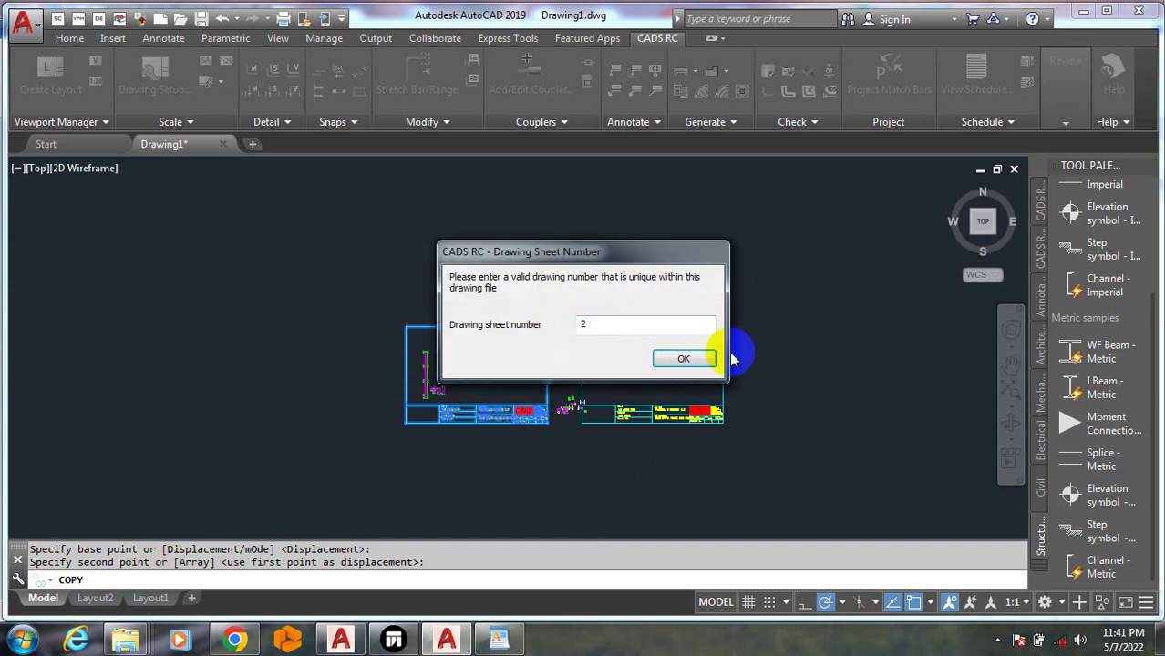
{"action": "left_click", "coordinate": [699, 362]}
{"action": "left_click", "coordinate": [706, 358]}
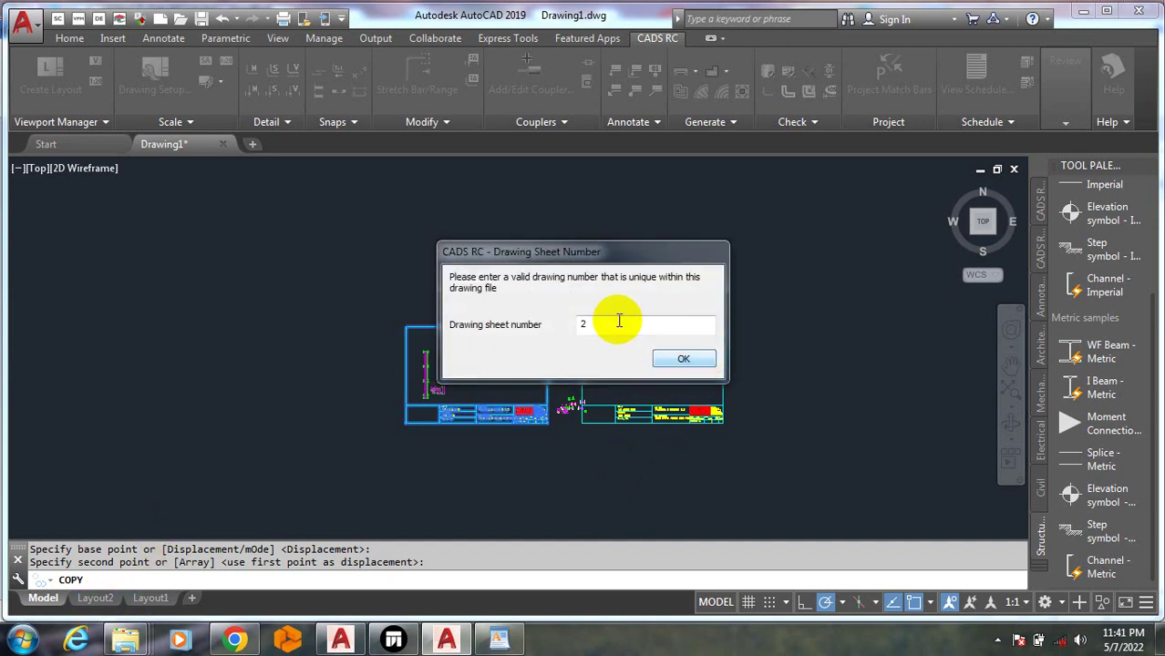
{"action": "left_click", "coordinate": [584, 323]}
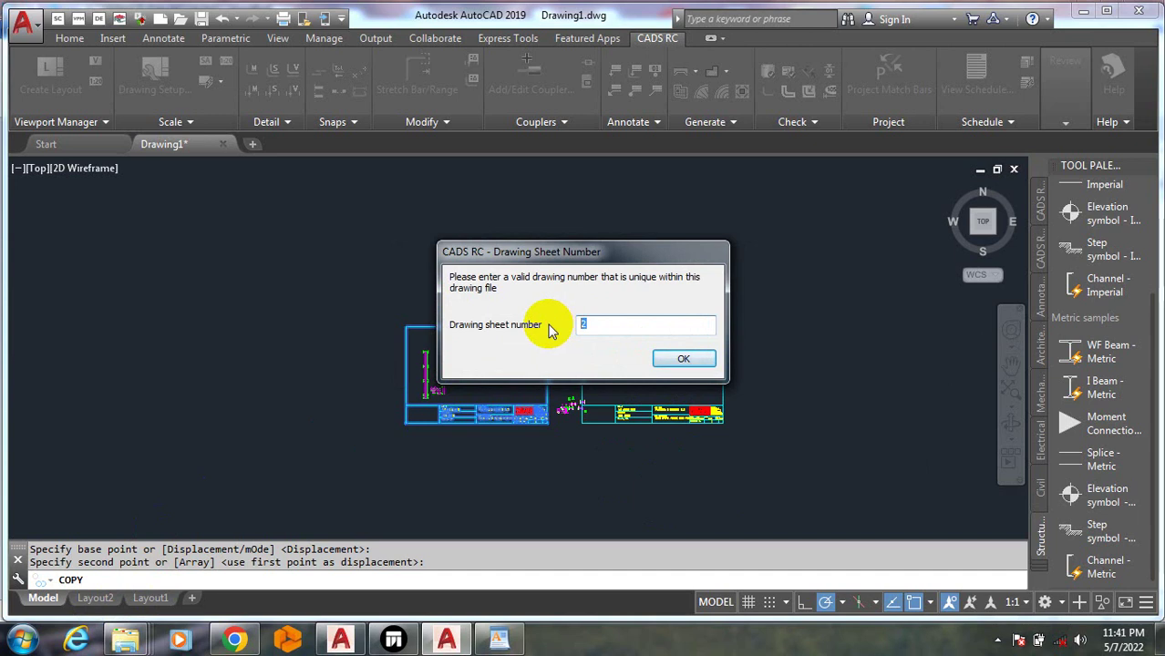
{"action": "left_click", "coordinate": [684, 358]}
{"action": "key", "text": "Escape"}
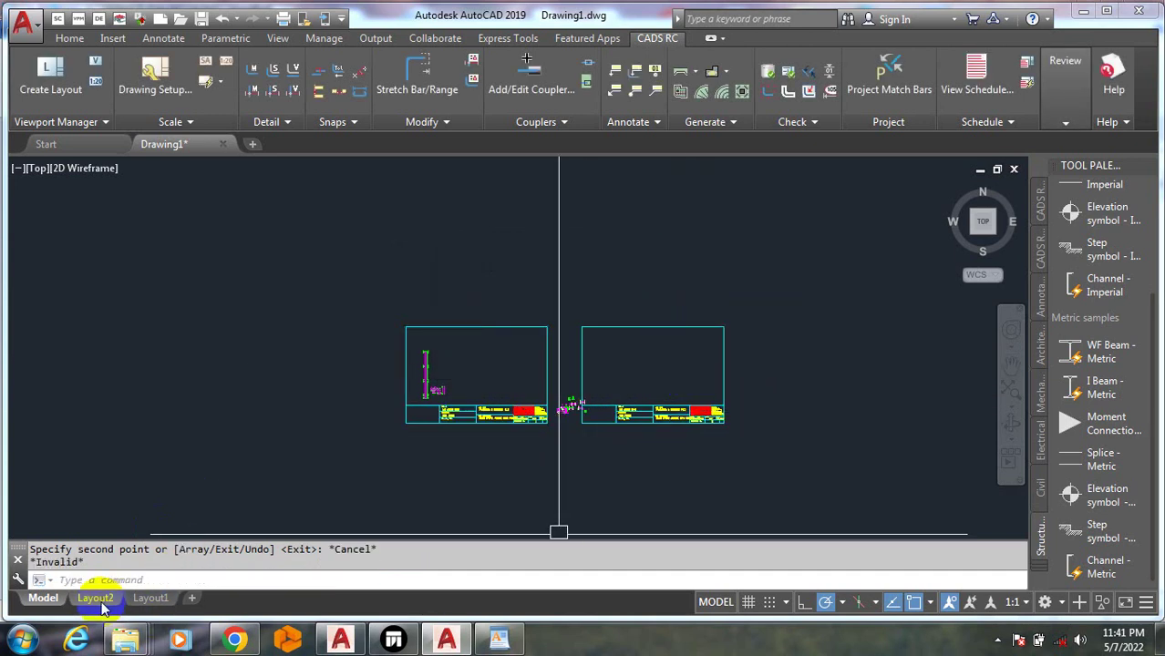
On Layout2, window-select the title blocks and sheet border, then cancel the selection
{"action": "left_click", "coordinate": [98, 599]}
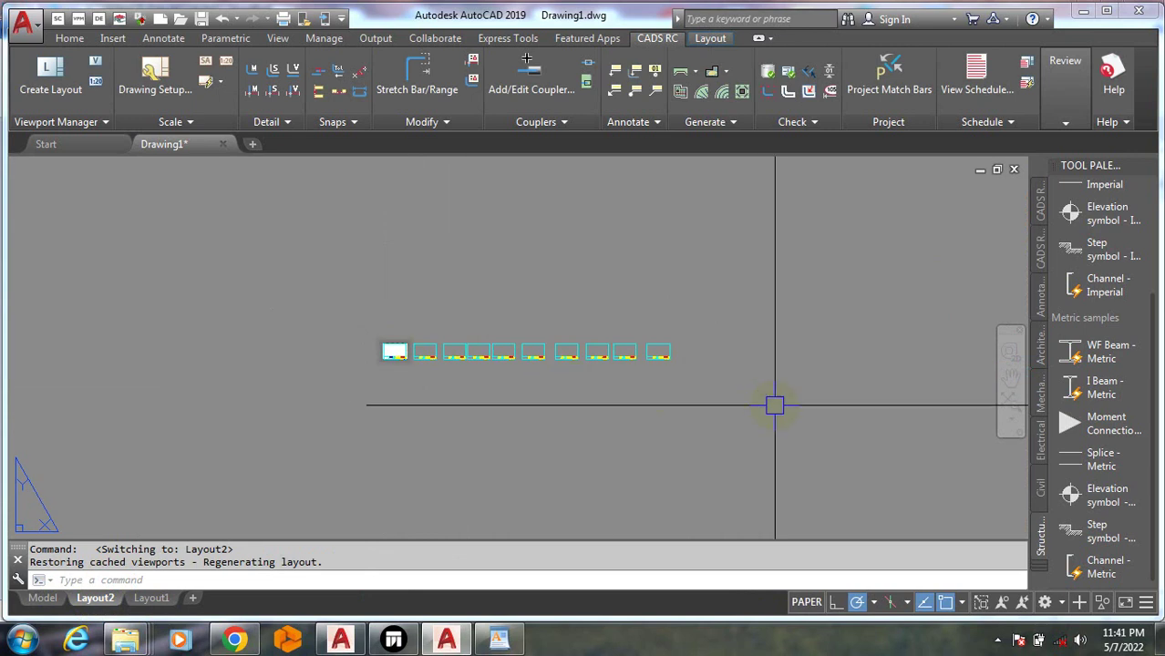
{"action": "mouse_move", "coordinate": [769, 407]}
{"action": "left_mouse_down"}
{"action": "mouse_move", "coordinate": [430, 324]}
{"action": "mouse_move", "coordinate": [442, 356]}
{"action": "mouse_move", "coordinate": [547, 399]}
{"action": "left_mouse_up"}
{"action": "key", "text": "Escape"}
{"action": "key", "text": "Escape"}
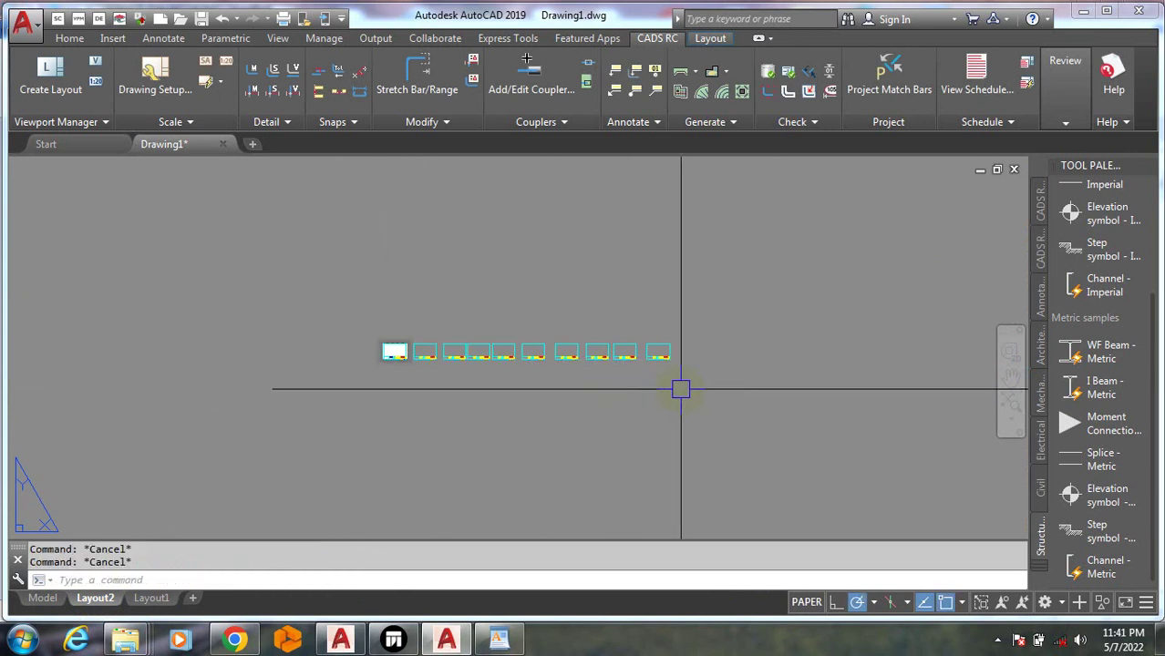
{"action": "left_click", "coordinate": [678, 398]}
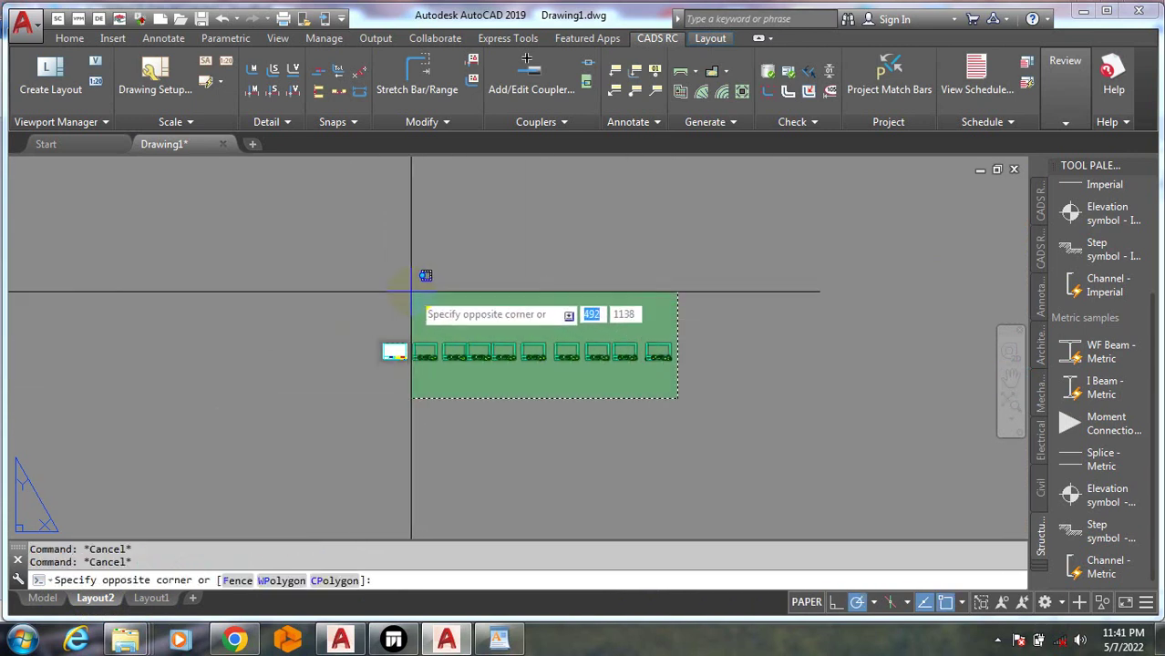
{"action": "left_click", "coordinate": [411, 292]}
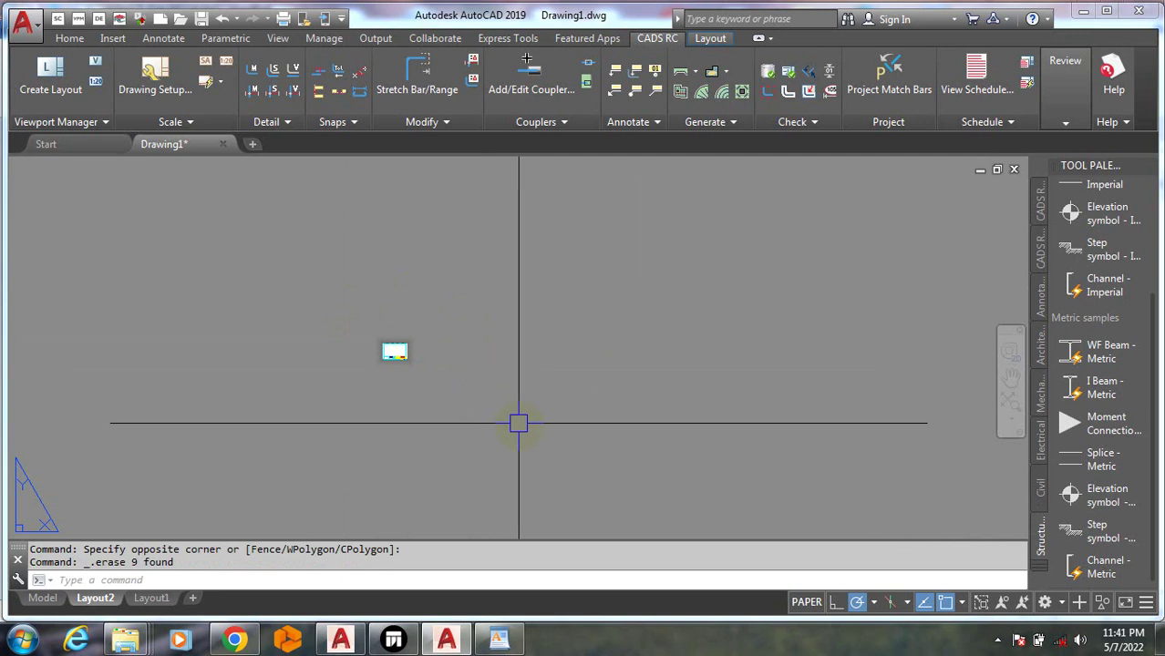
{"action": "scroll", "coordinate": [388, 342], "scroll_direction": "up", "scroll_amount": 8}
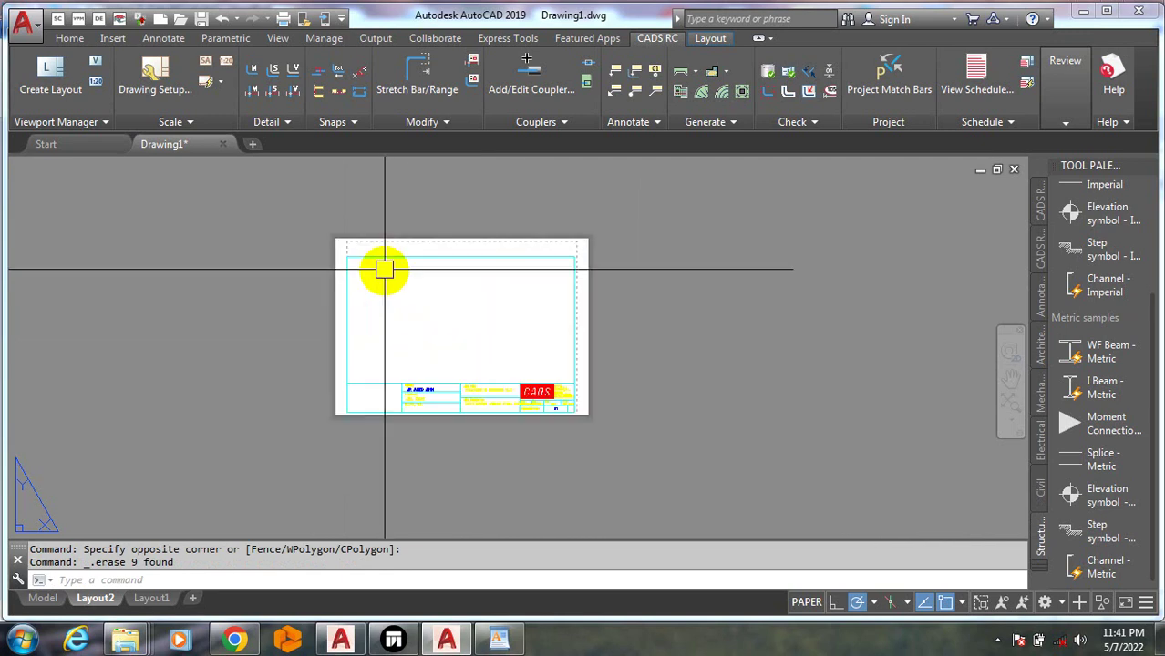
{"action": "left_click", "coordinate": [450, 336]}
{"action": "left_click", "coordinate": [443, 338]}
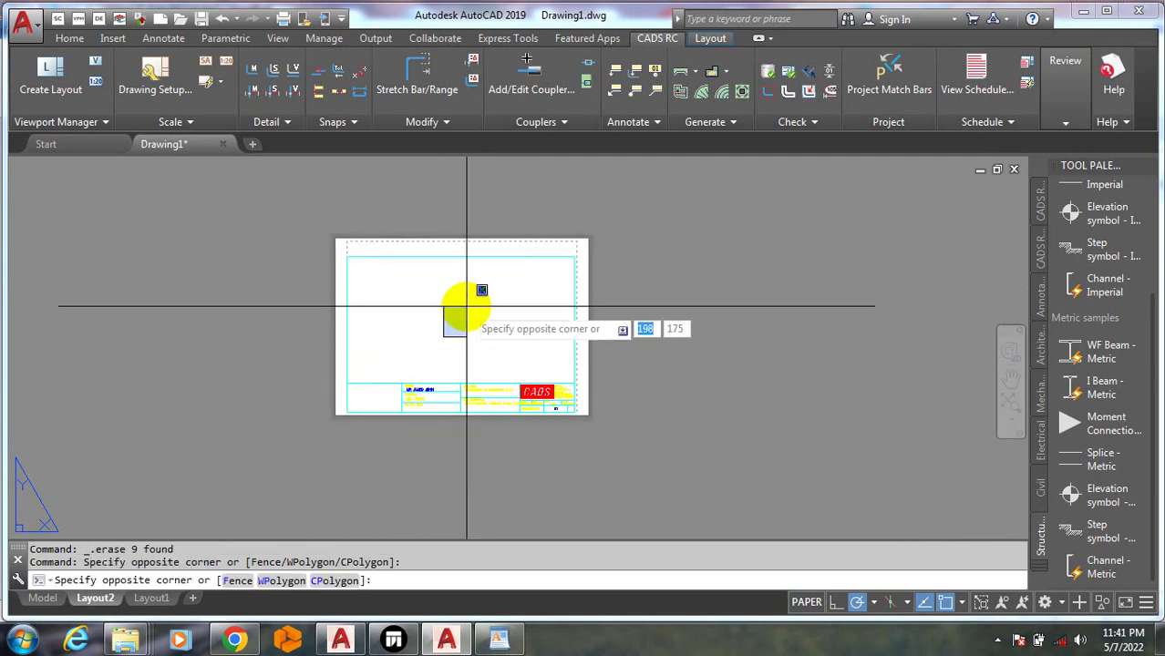
{"action": "left_click", "coordinate": [540, 254]}
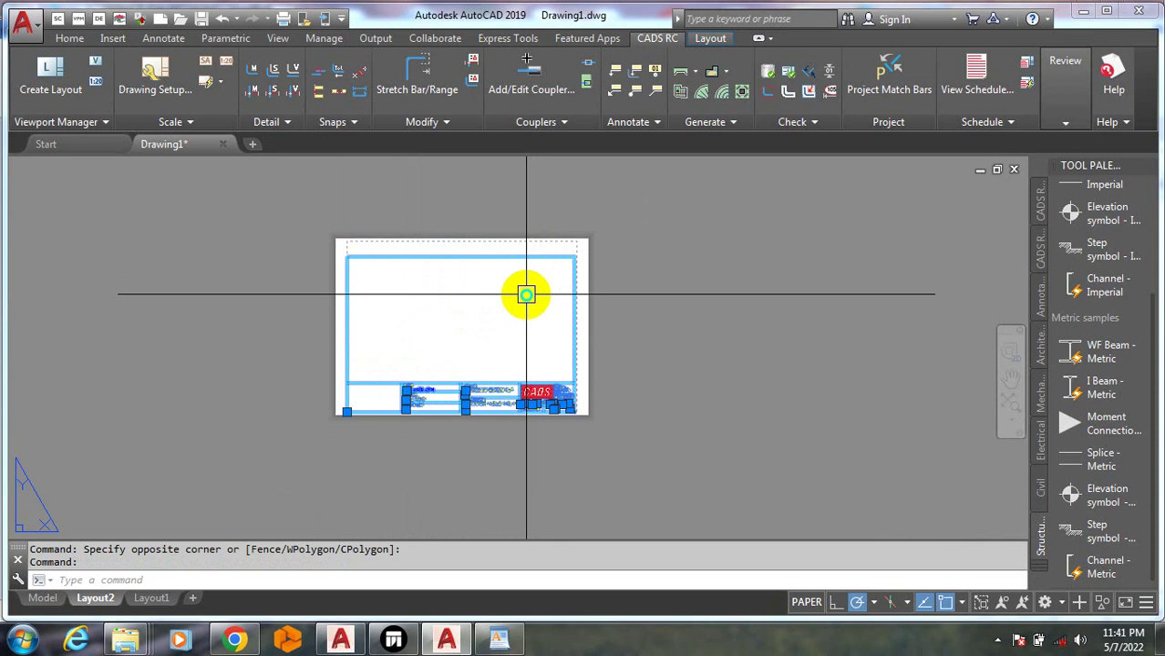
{"action": "right_click", "coordinate": [529, 309]}
{"action": "key", "text": "Escape"}
{"action": "key", "text": "Escape"}
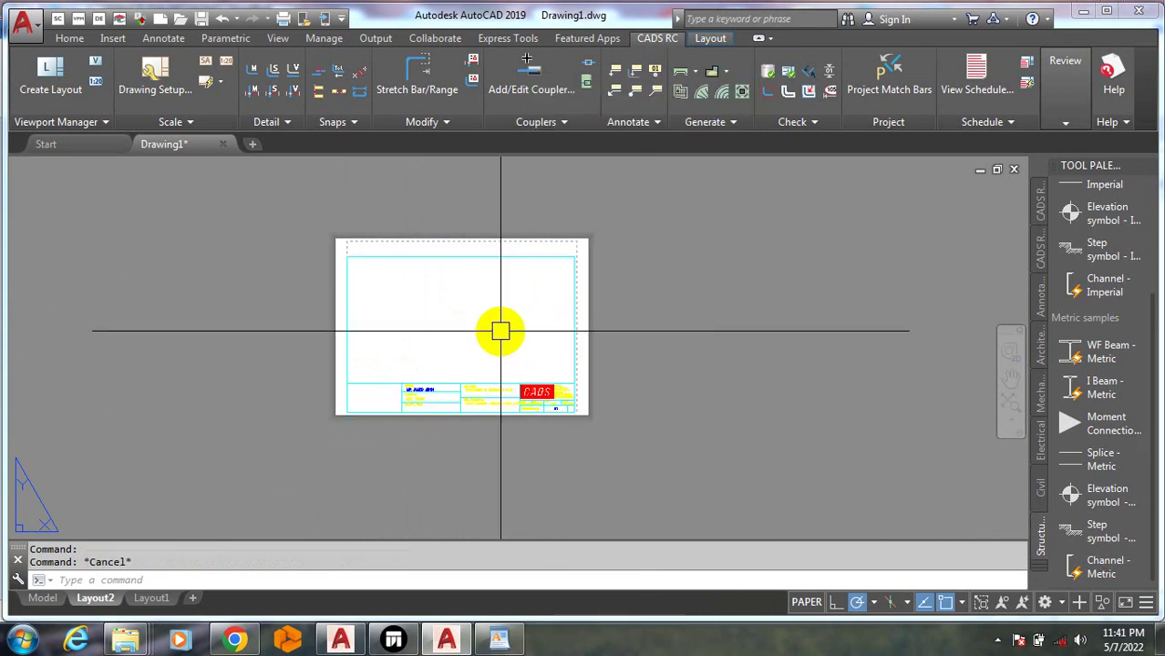
Select the Layout2 viewport and title block, clear it, and switch to Layout1
{"action": "left_click", "coordinate": [497, 329]}
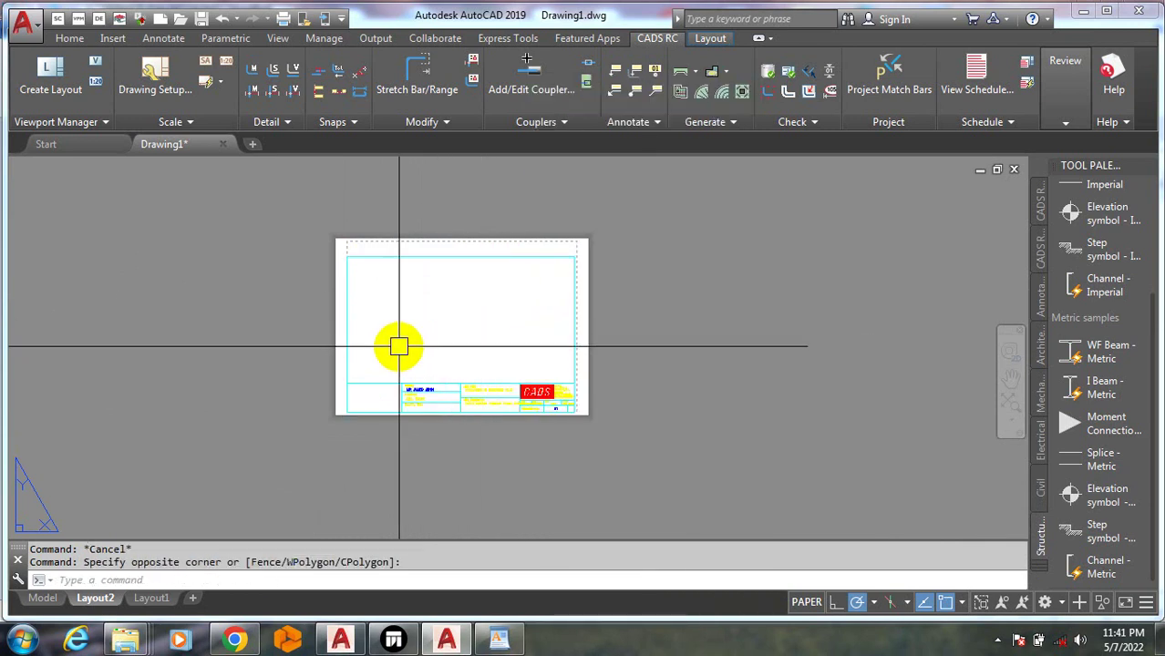
{"action": "left_click", "coordinate": [424, 317]}
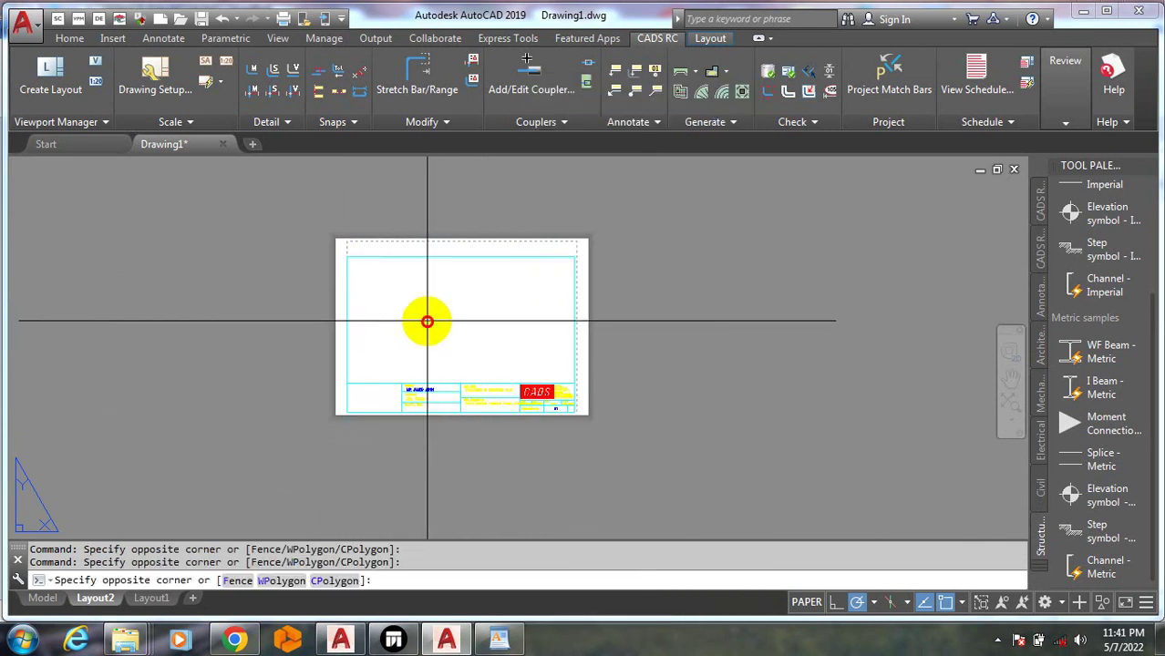
{"action": "left_click", "coordinate": [423, 320]}
{"action": "left_click", "coordinate": [419, 324]}
{"action": "left_click", "coordinate": [417, 326]}
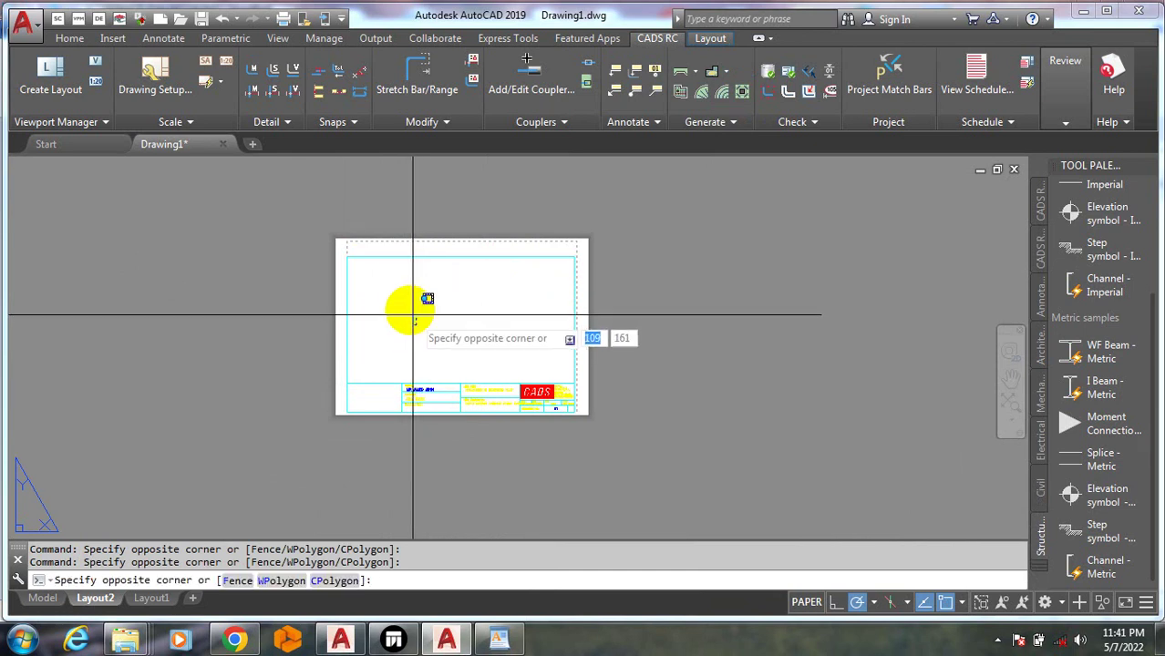
{"action": "left_click", "coordinate": [575, 330]}
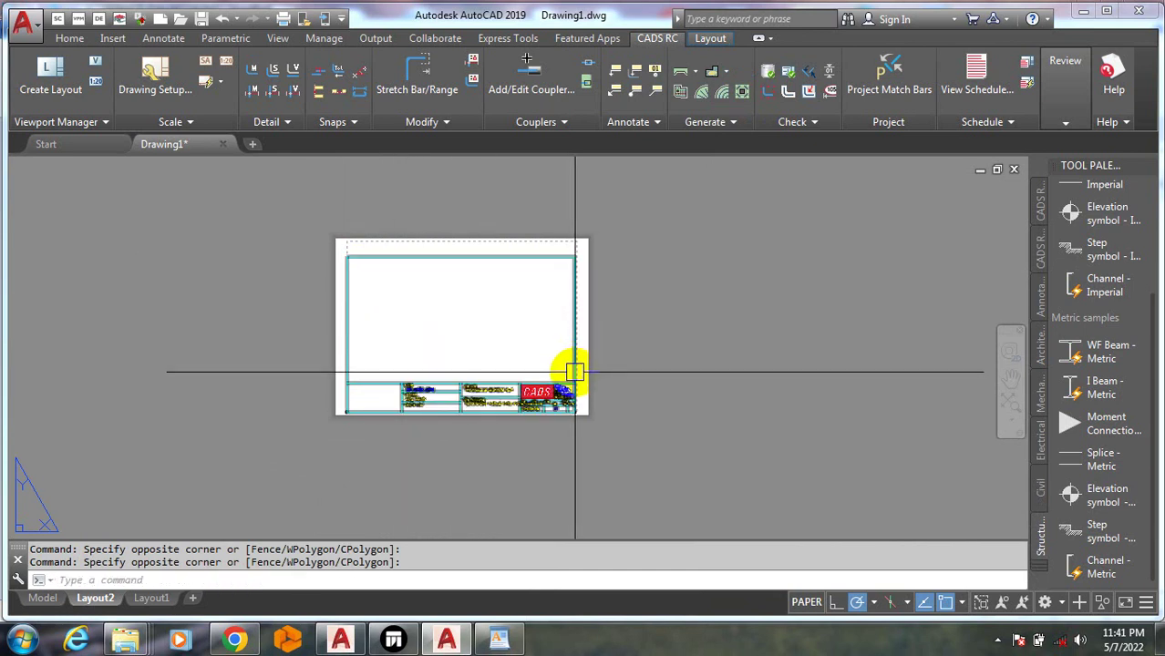
{"action": "key", "text": "Escape"}
{"action": "key", "text": "Escape"}
{"action": "left_click", "coordinate": [143, 599]}
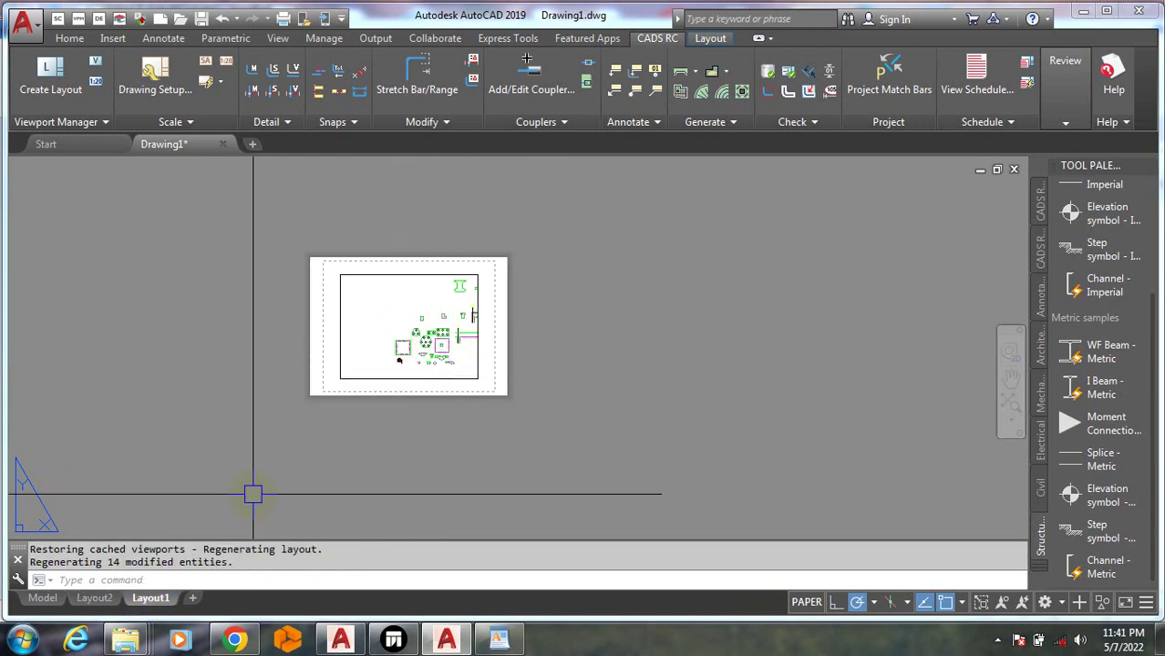
Delete the Layout1 and Layout2 tabs, then return to the Model tab
{"action": "mouse_move", "coordinate": [146, 606]}
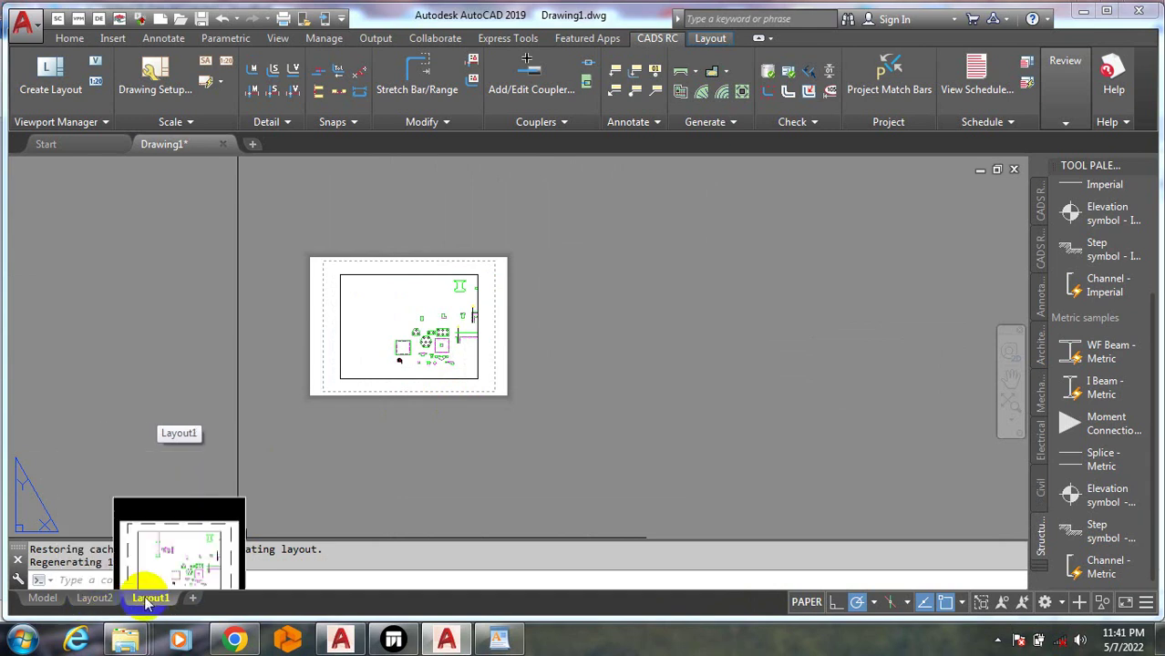
{"action": "right_click", "coordinate": [151, 599]}
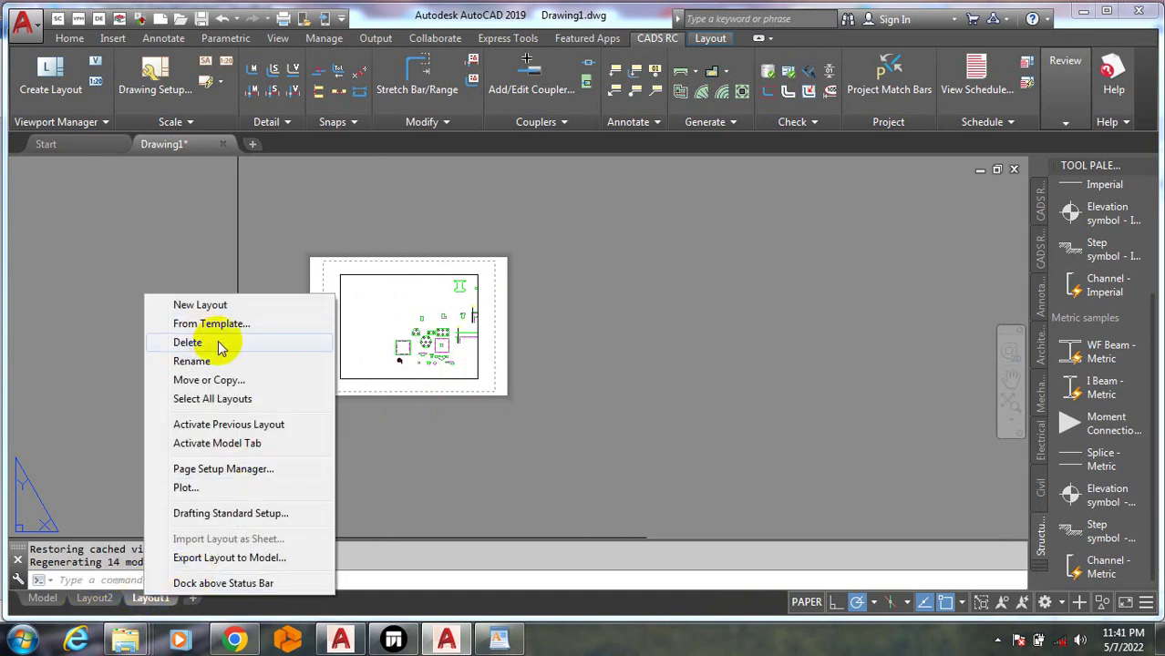
{"action": "left_click", "coordinate": [218, 344]}
{"action": "left_click", "coordinate": [615, 383]}
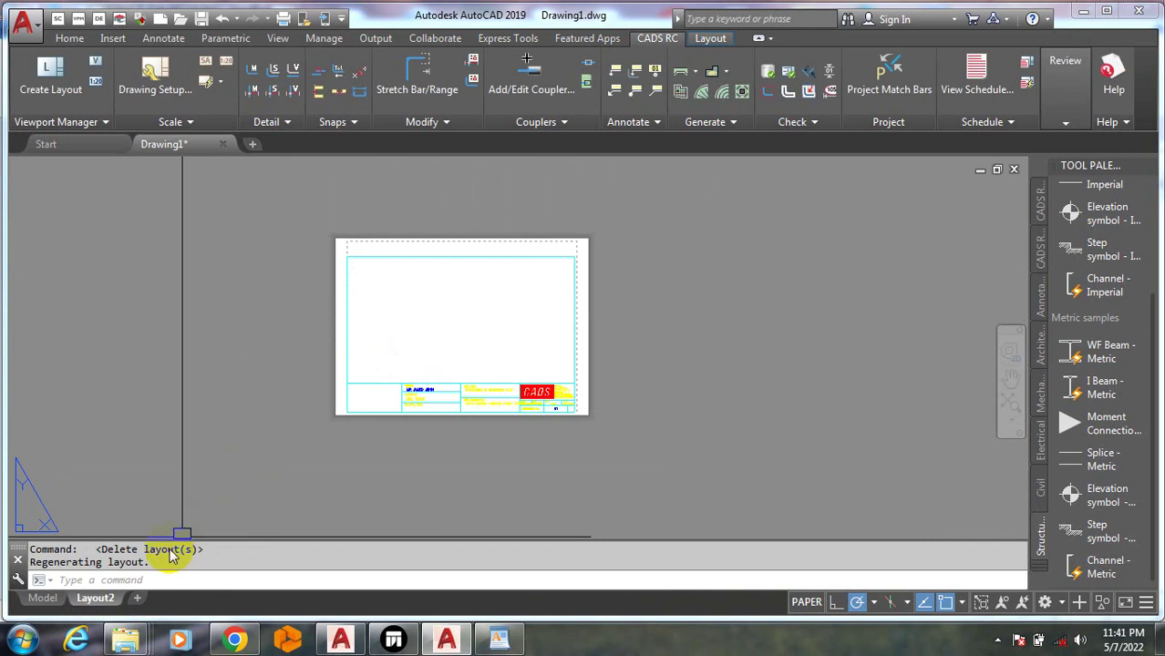
{"action": "right_click", "coordinate": [92, 600]}
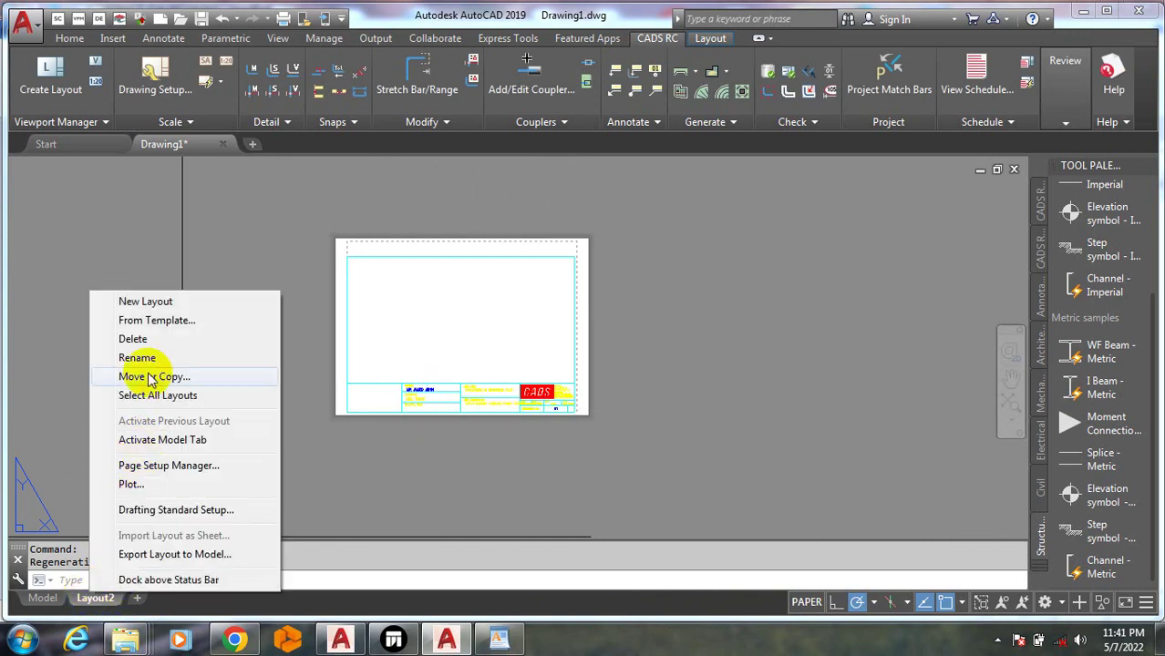
{"action": "left_click", "coordinate": [146, 339]}
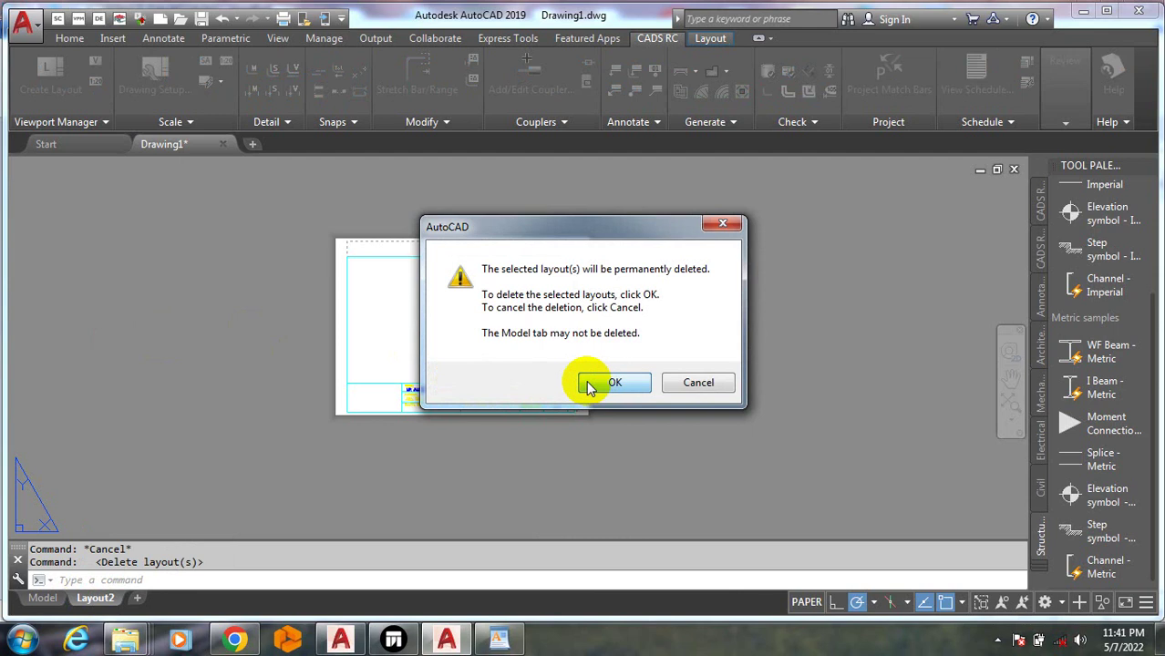
{"action": "left_click", "coordinate": [589, 387]}
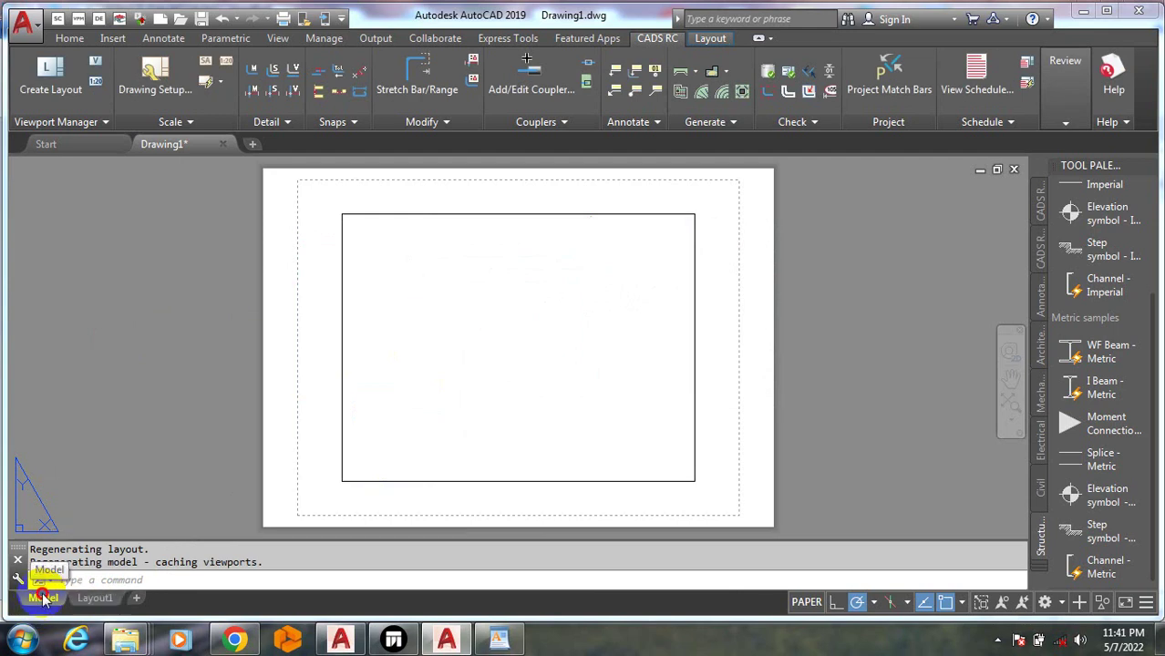
{"action": "left_click", "coordinate": [42, 598]}
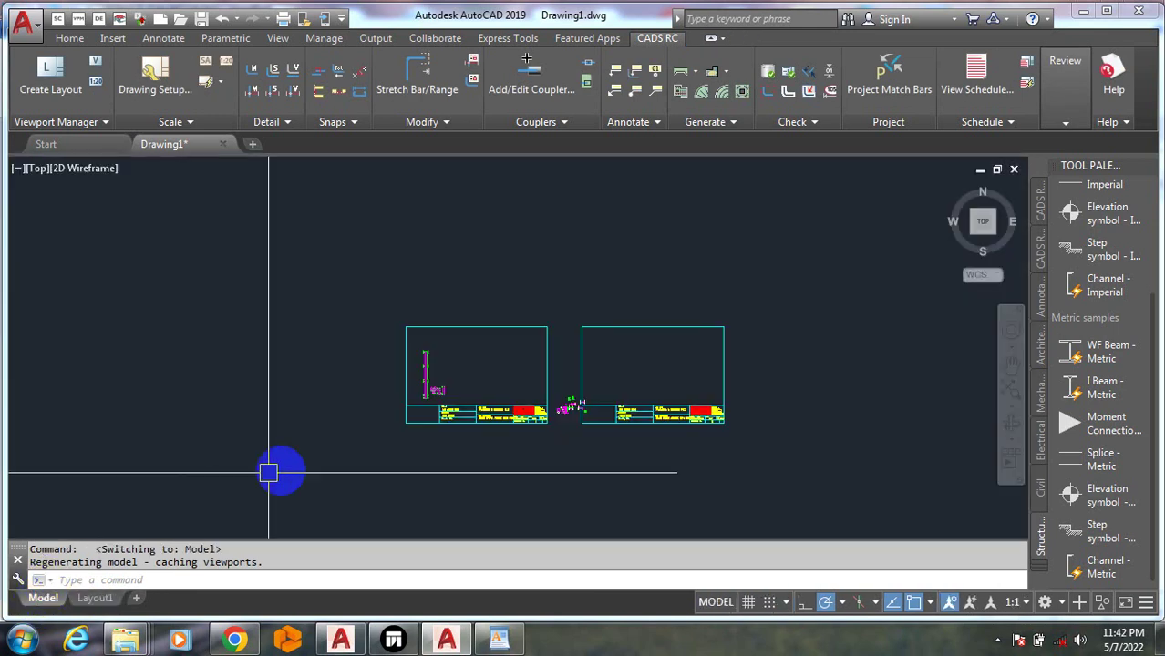
From the blank Layout1, create a new A3 sheet layout
{"action": "left_click", "coordinate": [96, 598]}
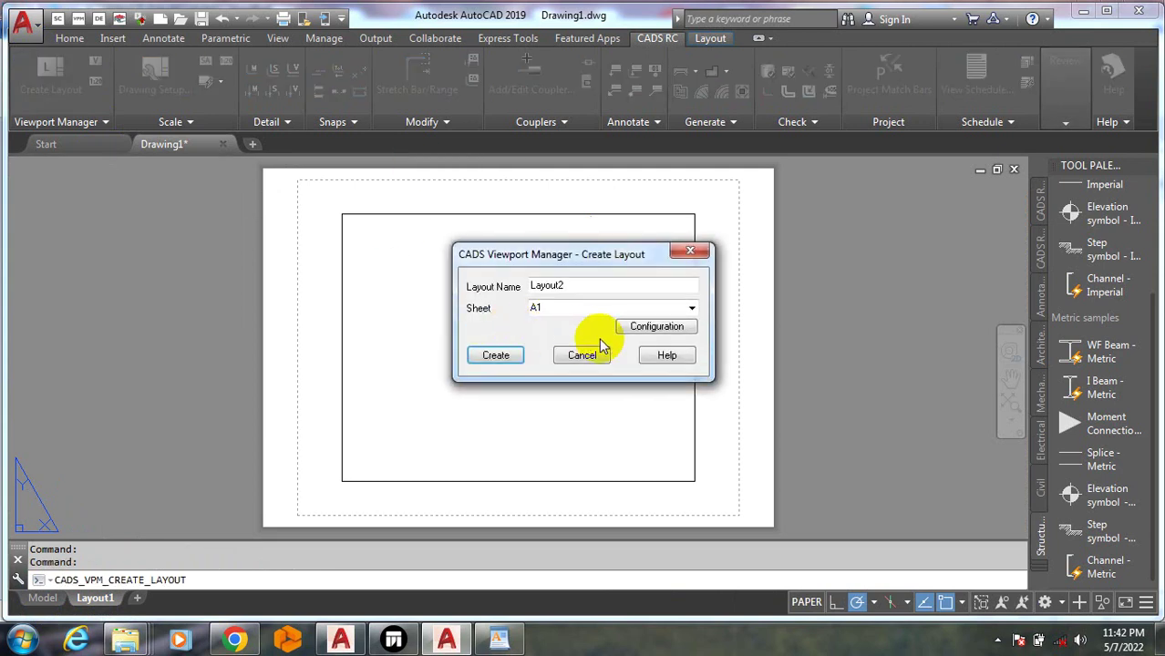
{"action": "left_click", "coordinate": [651, 308]}
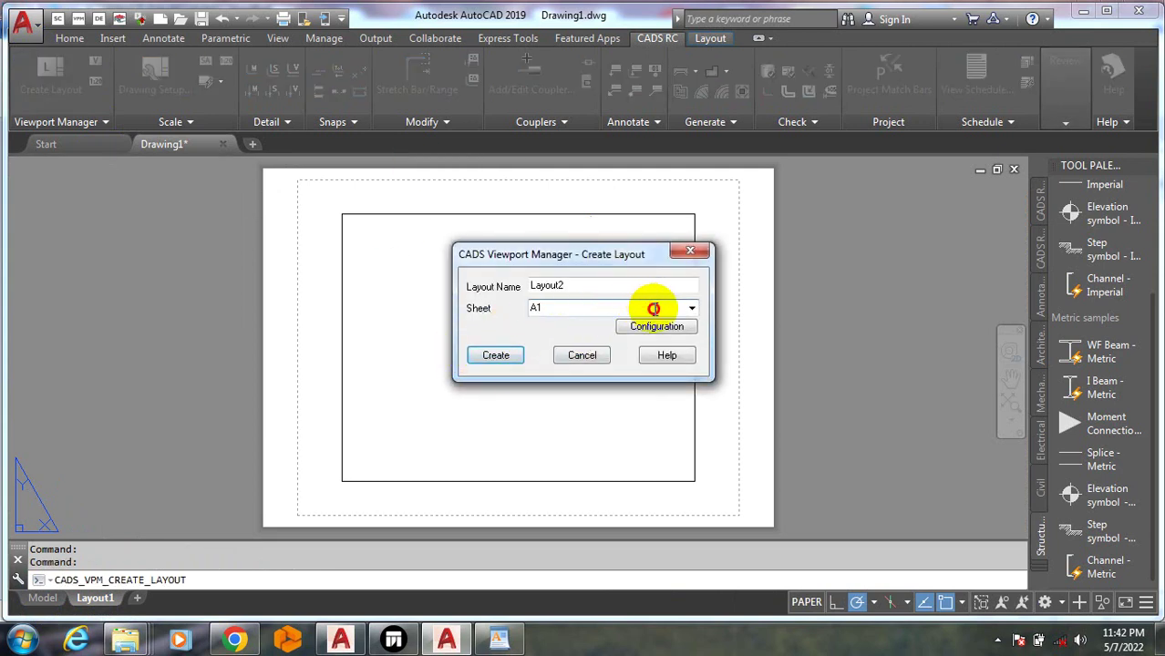
{"action": "left_click", "coordinate": [690, 310]}
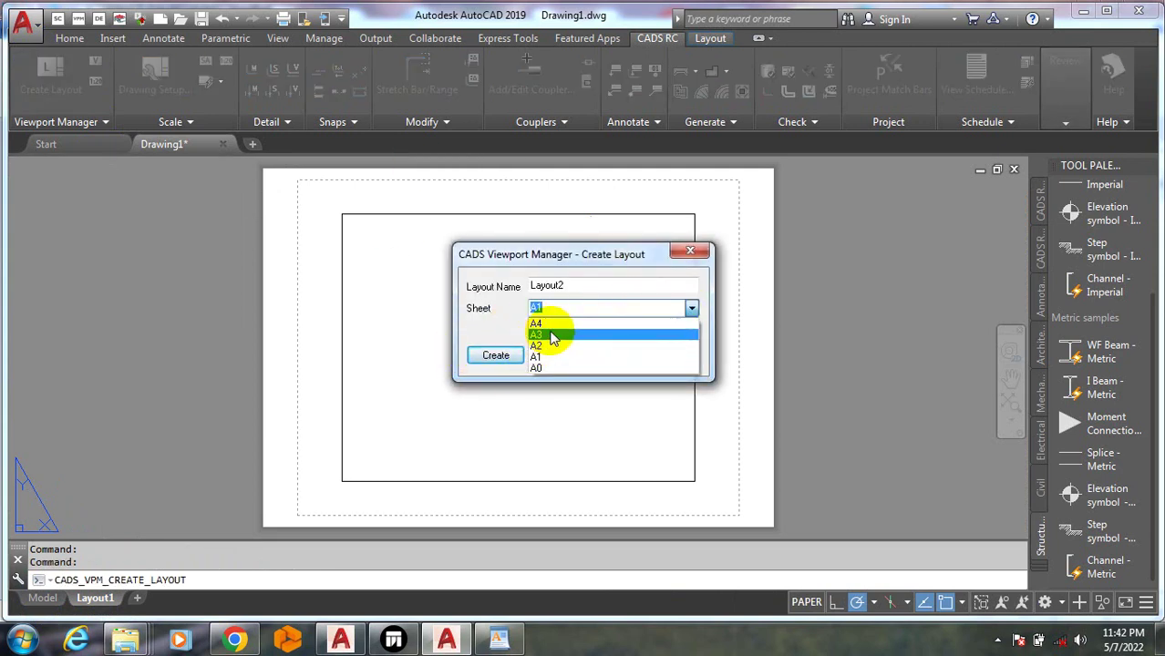
{"action": "left_click", "coordinate": [532, 334]}
{"action": "left_click", "coordinate": [497, 356]}
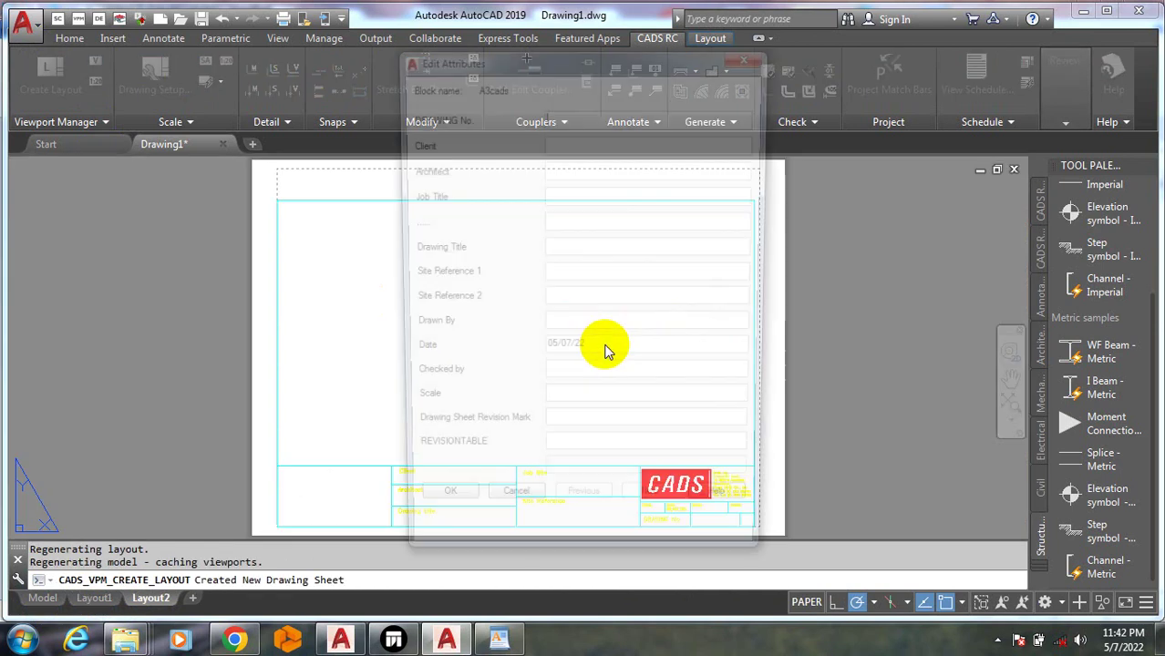
Keep the title block attributes unchanged and set the drawing sheet number to 01
{"action": "left_click", "coordinate": [435, 513]}
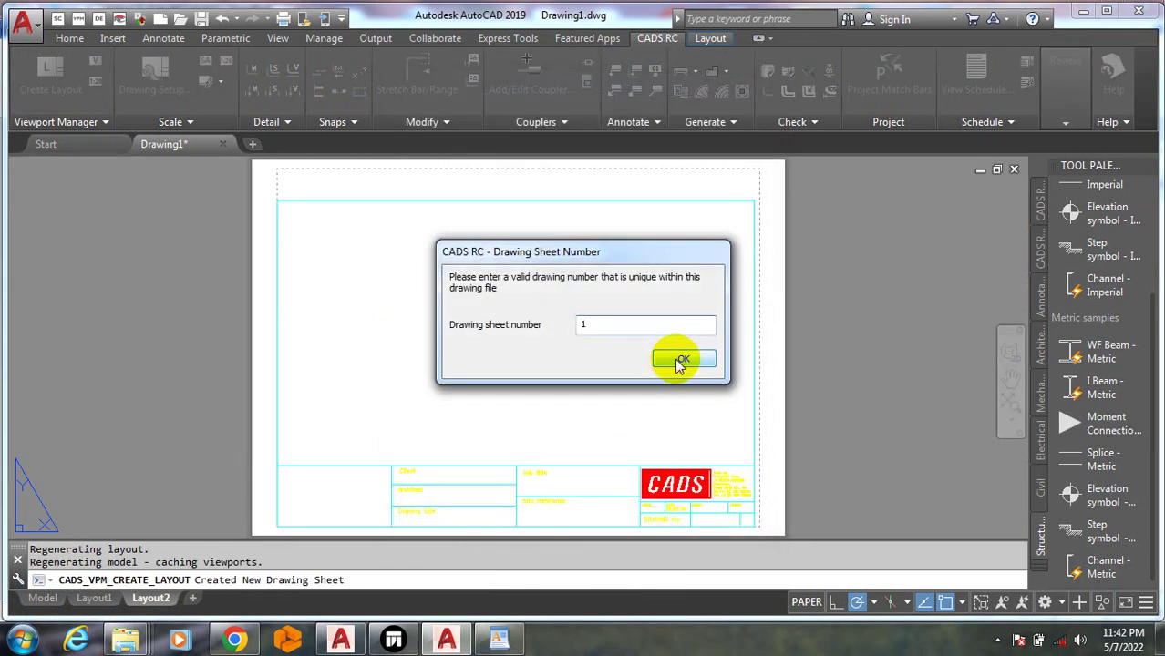
{"action": "left_click", "coordinate": [676, 361]}
{"action": "left_click", "coordinate": [698, 359]}
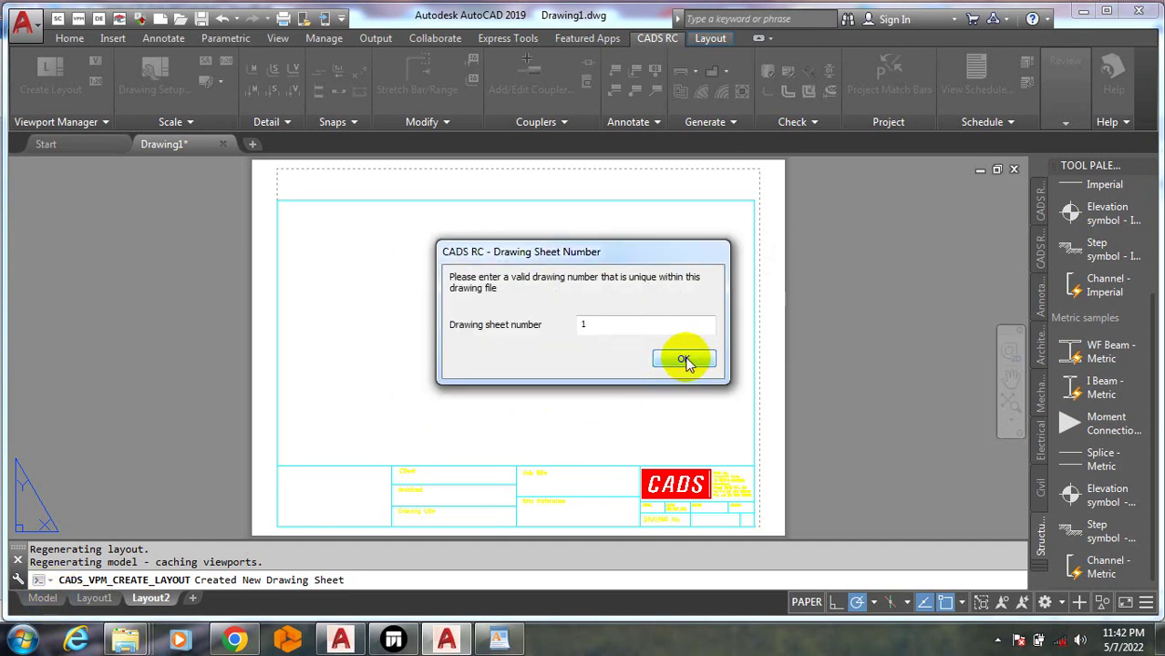
{"action": "left_click_drag", "start_coordinate": [626, 331], "coordinate": [548, 334]}
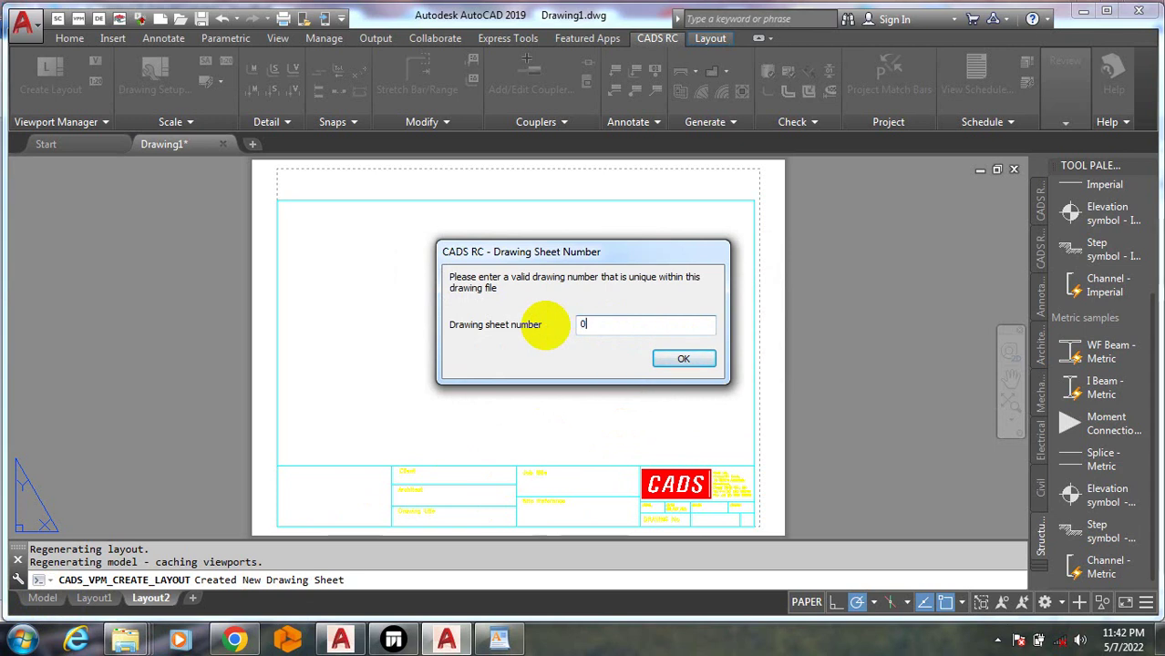
{"action": "type", "text": "01"}
{"action": "left_click", "coordinate": [682, 358]}
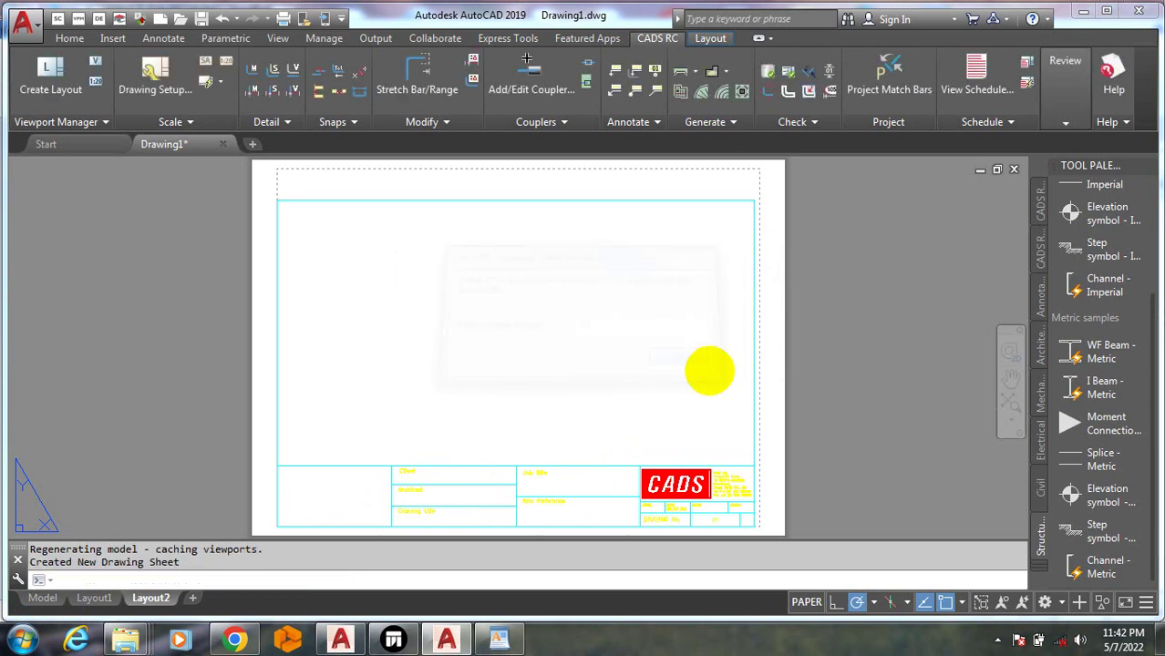
Select the title block on the new Layout2 sheet
{"action": "scroll", "coordinate": [503, 430], "scroll_direction": "down", "scroll_amount": 6}
{"action": "scroll", "coordinate": [552, 372], "scroll_direction": "up", "scroll_amount": 4}
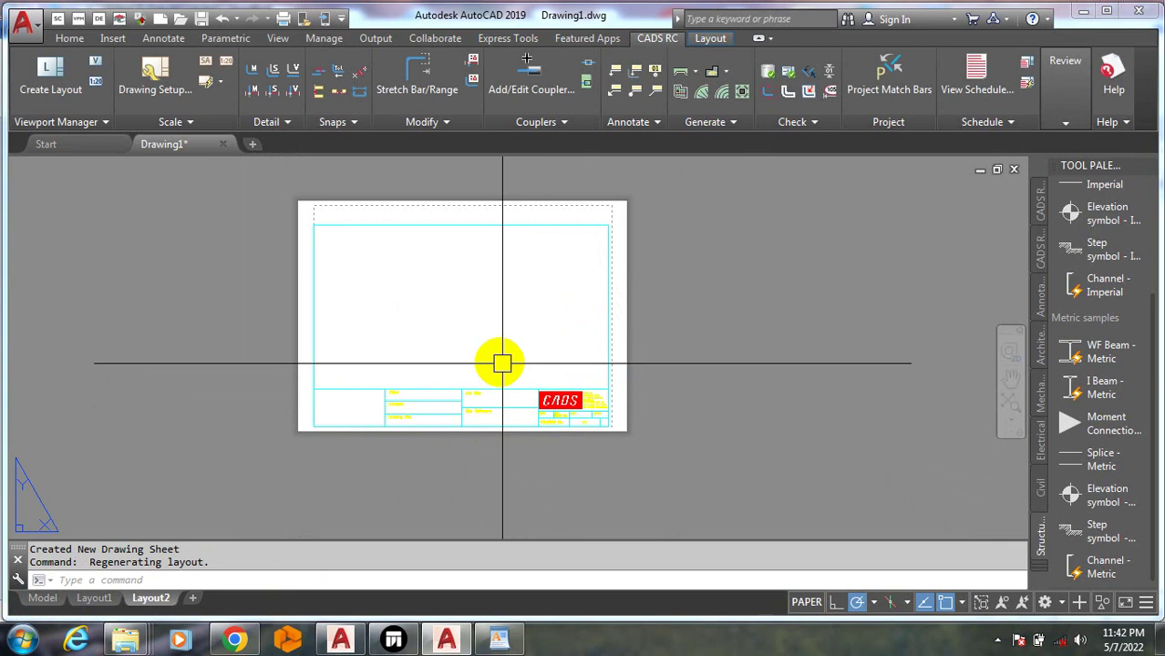
{"action": "left_click", "coordinate": [458, 312]}
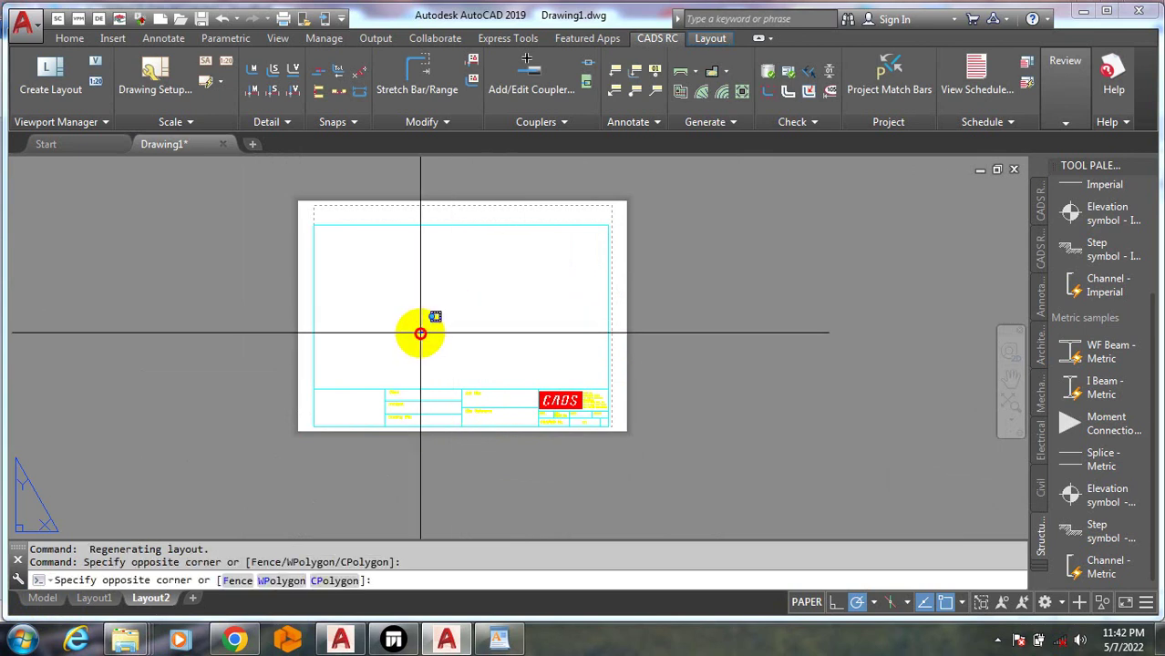
{"action": "left_click", "coordinate": [363, 424]}
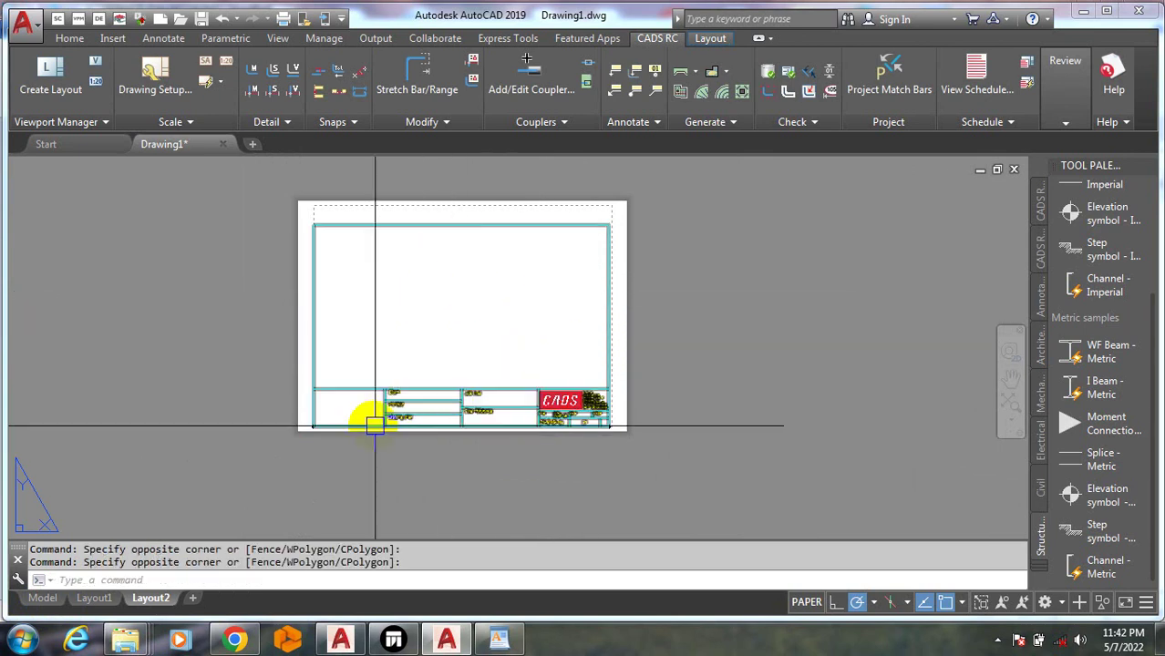
{"action": "key", "text": "Escape"}
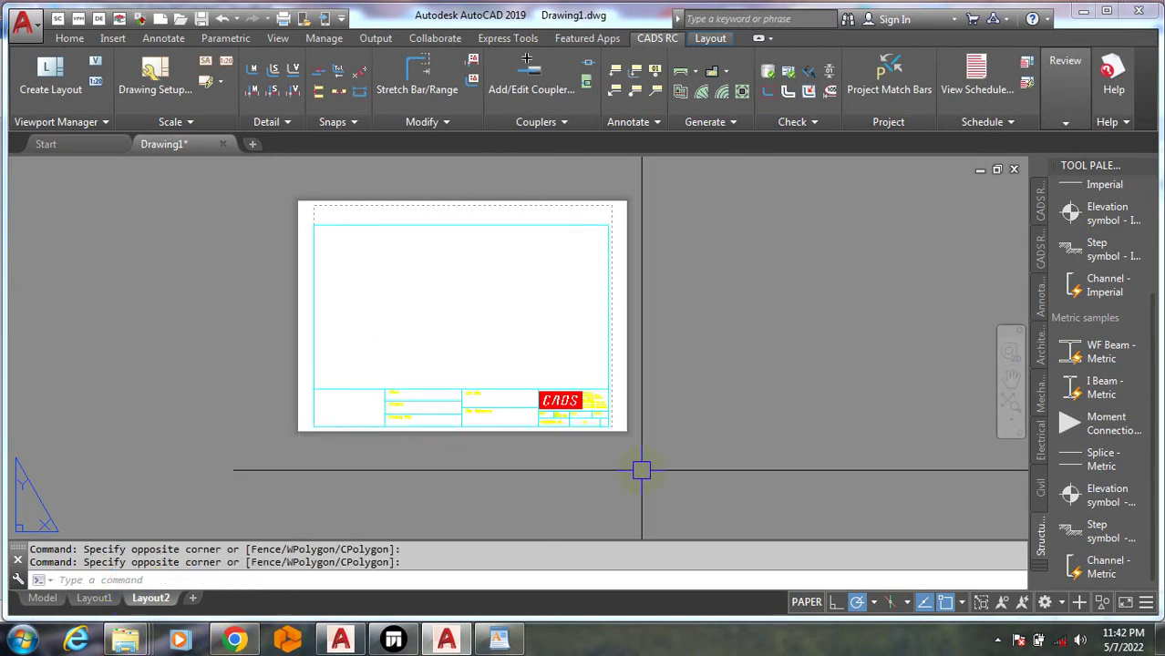
{"action": "left_click", "coordinate": [658, 470]}
{"action": "key", "text": "Escape"}
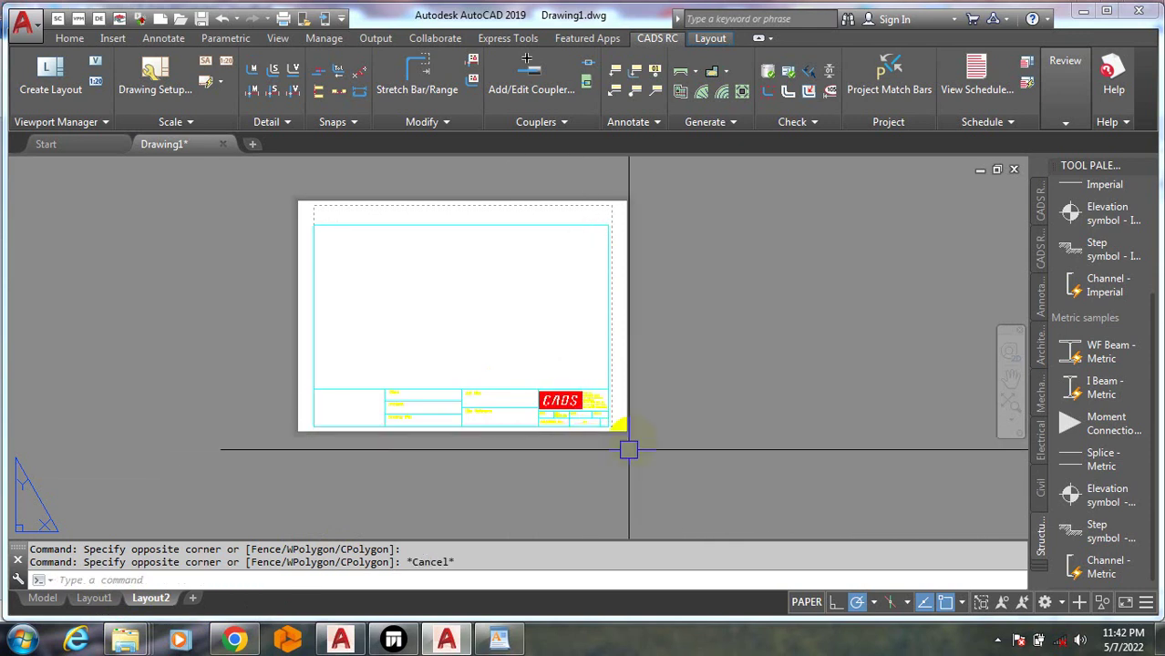
{"action": "left_click", "coordinate": [607, 404]}
Erase the title block from Layout2 and delete the Layout2 tab
{"action": "key", "text": "Escape"}
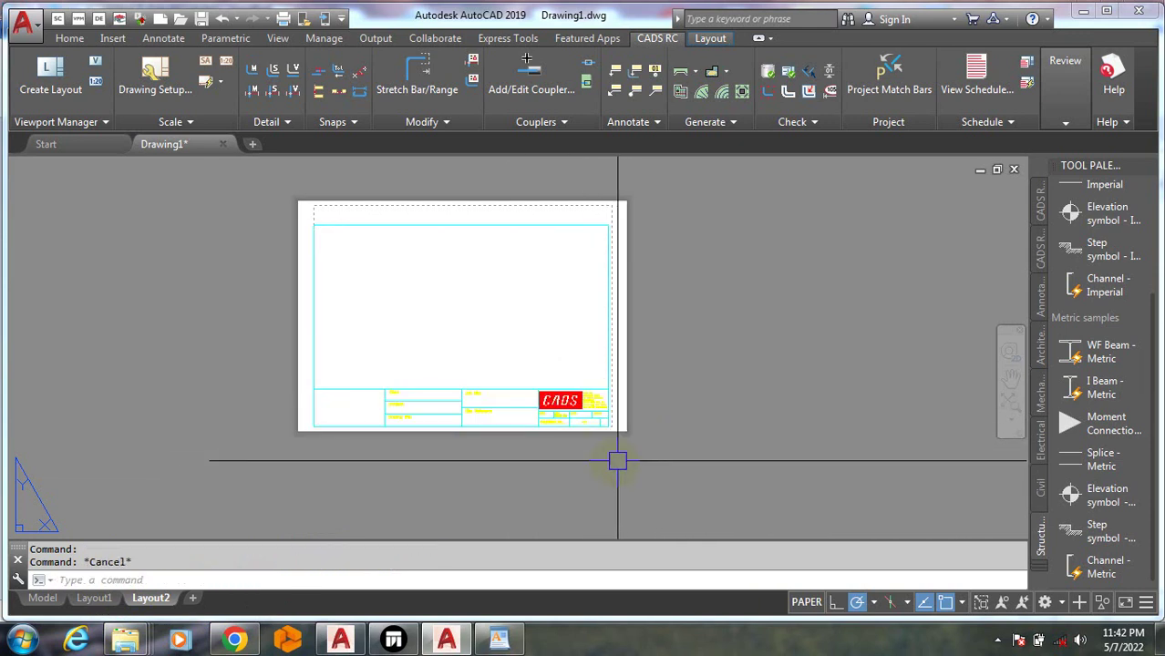
{"action": "left_click", "coordinate": [683, 470]}
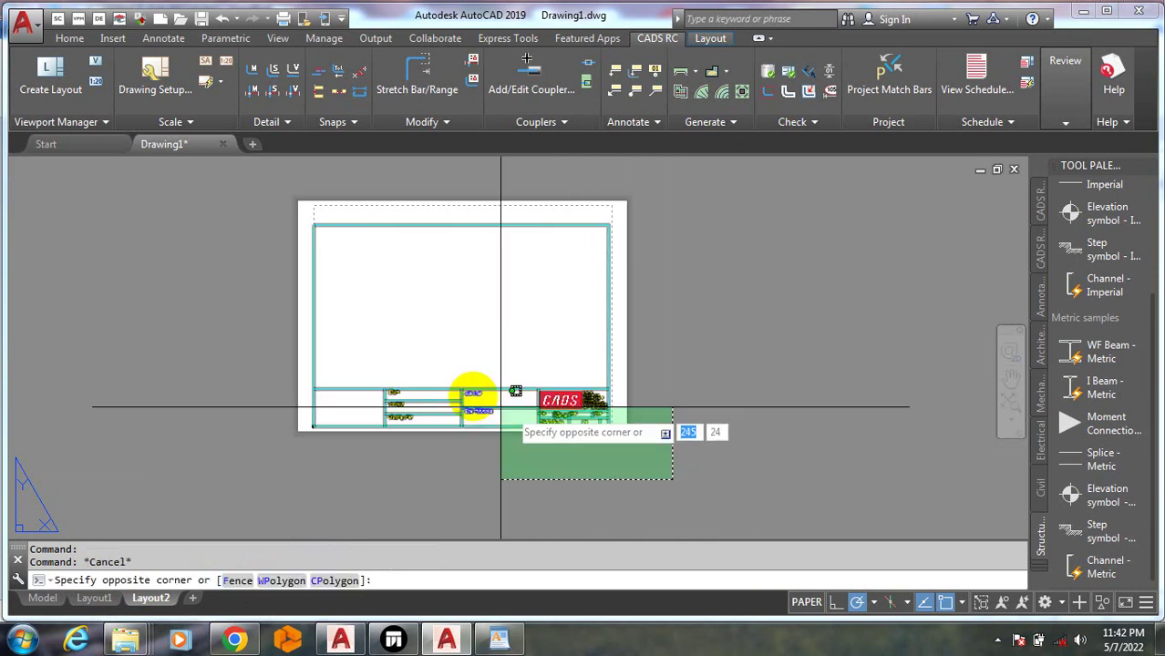
{"action": "left_click", "coordinate": [216, 184]}
{"action": "key", "text": "Delete"}
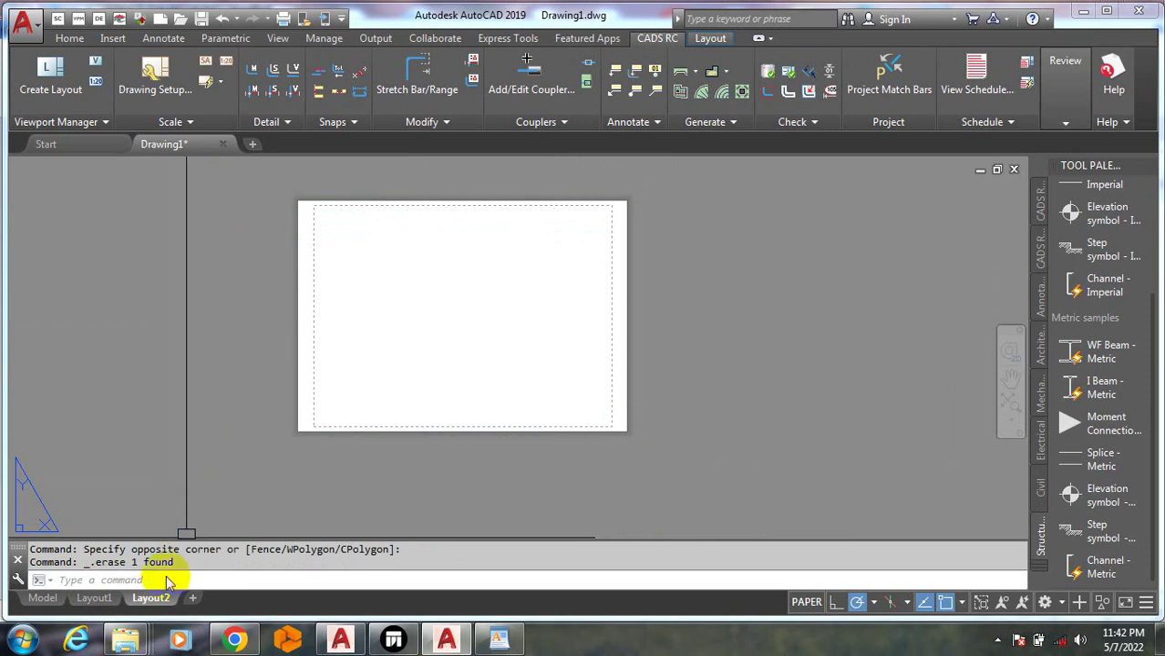
{"action": "right_click", "coordinate": [162, 603]}
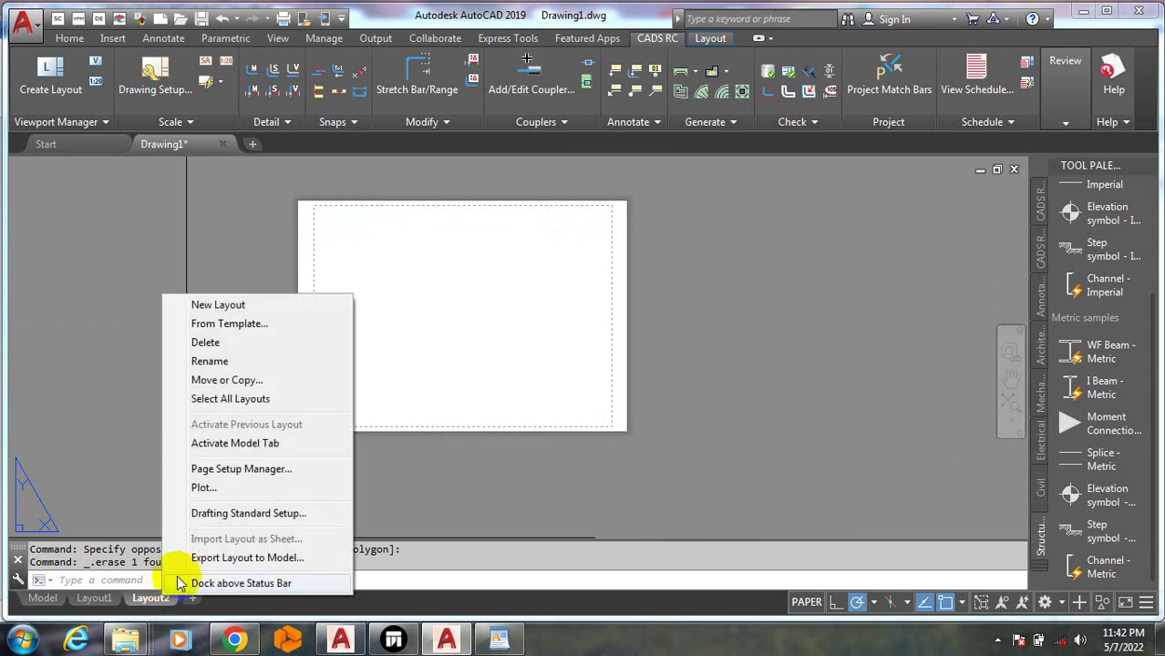
{"action": "left_click", "coordinate": [228, 342]}
{"action": "left_click", "coordinate": [615, 377]}
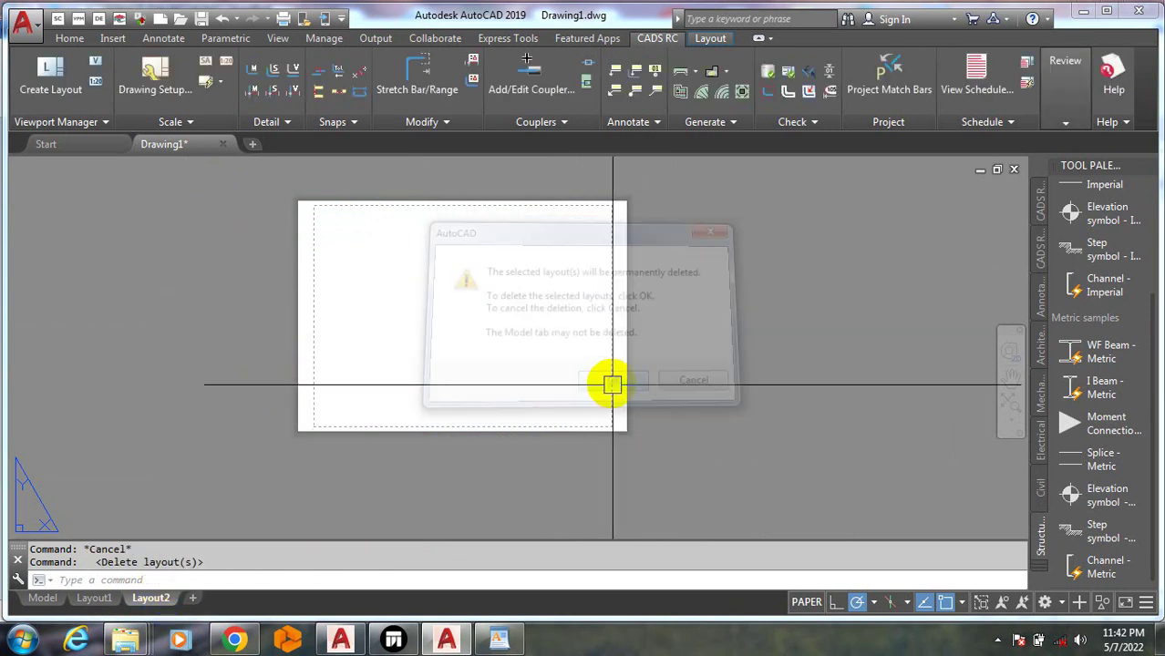
Window-select the objects on the remaining layout sheet
{"action": "left_click", "coordinate": [460, 332]}
{"action": "left_click", "coordinate": [447, 334]}
{"action": "left_click", "coordinate": [419, 344]}
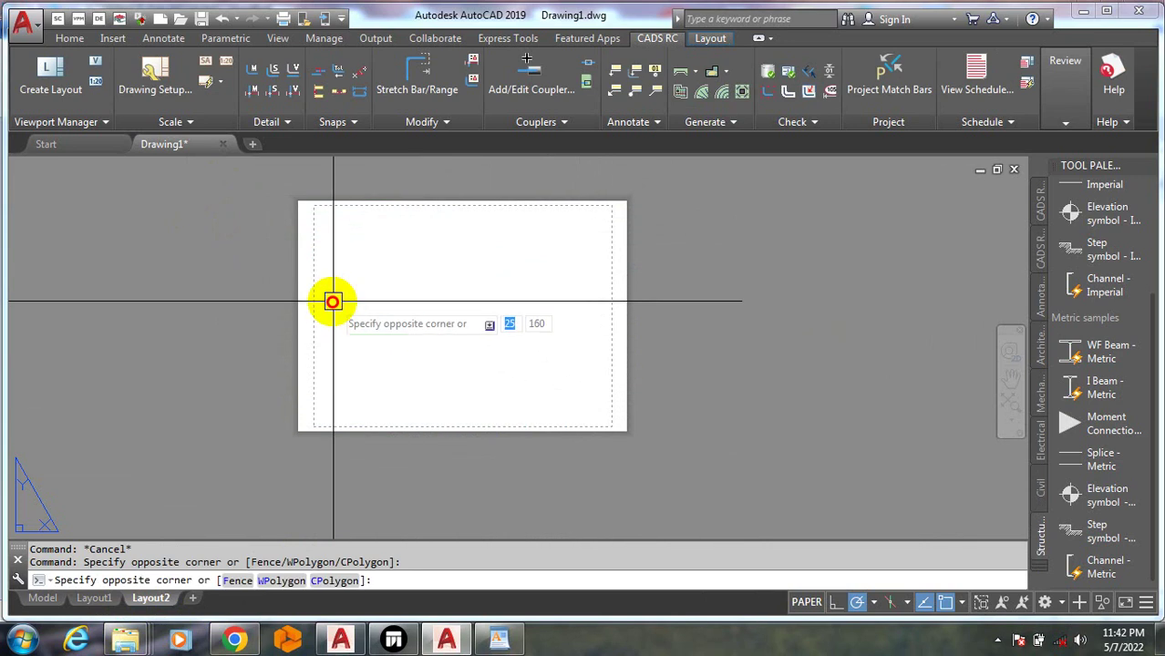
{"action": "left_click", "coordinate": [333, 301]}
{"action": "left_click", "coordinate": [315, 287]}
{"action": "left_click", "coordinate": [337, 287]}
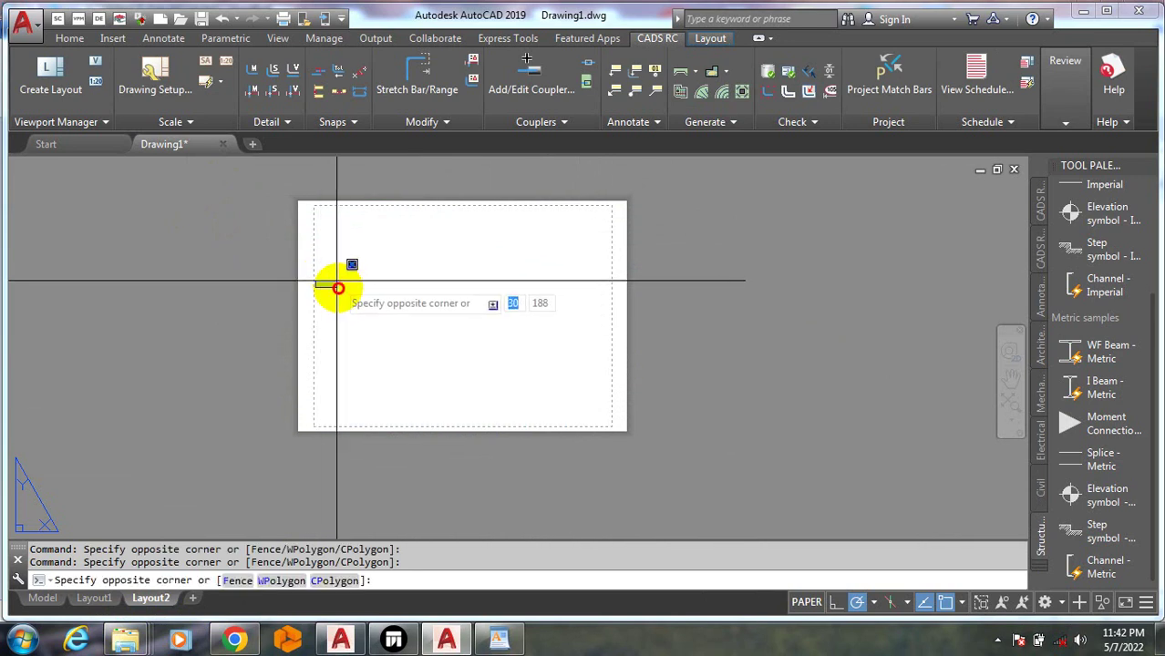
{"action": "left_click", "coordinate": [315, 210]}
{"action": "left_click", "coordinate": [318, 234]}
{"action": "scroll", "coordinate": [346, 326], "scroll_direction": "up", "scroll_amount": 5}
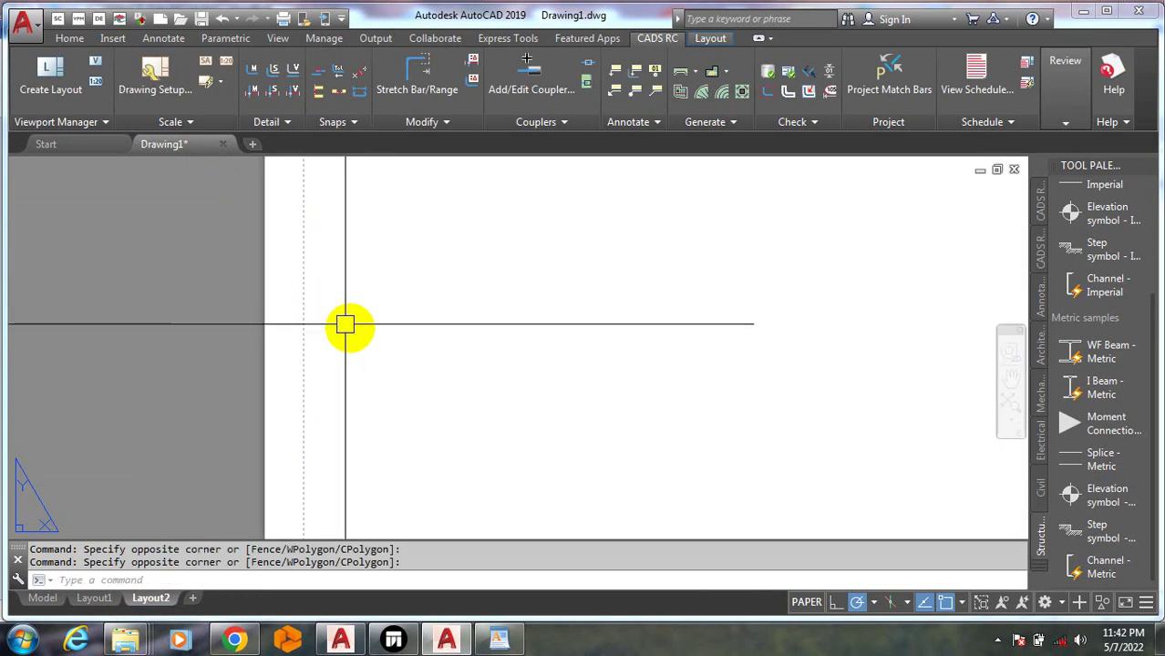
{"action": "left_click", "coordinate": [354, 388]}
{"action": "left_click", "coordinate": [352, 394]}
{"action": "scroll", "coordinate": [338, 312], "scroll_direction": "down", "scroll_amount": 5}
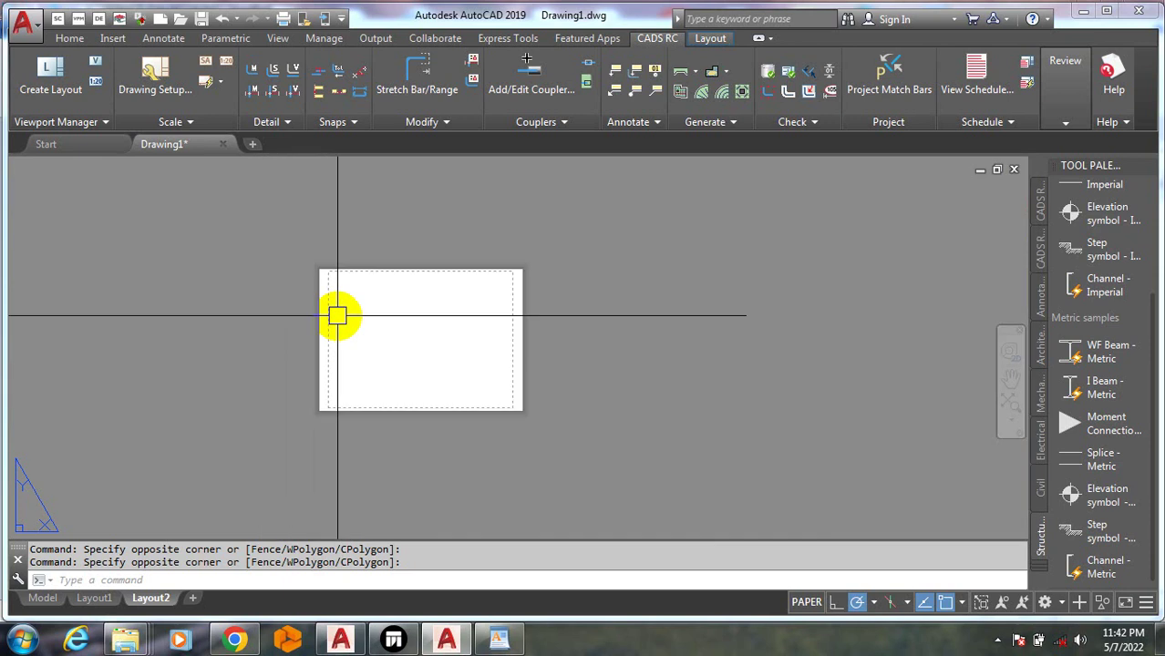
{"action": "scroll", "coordinate": [325, 278], "scroll_direction": "up", "scroll_amount": 5}
{"action": "left_click", "coordinate": [317, 258]}
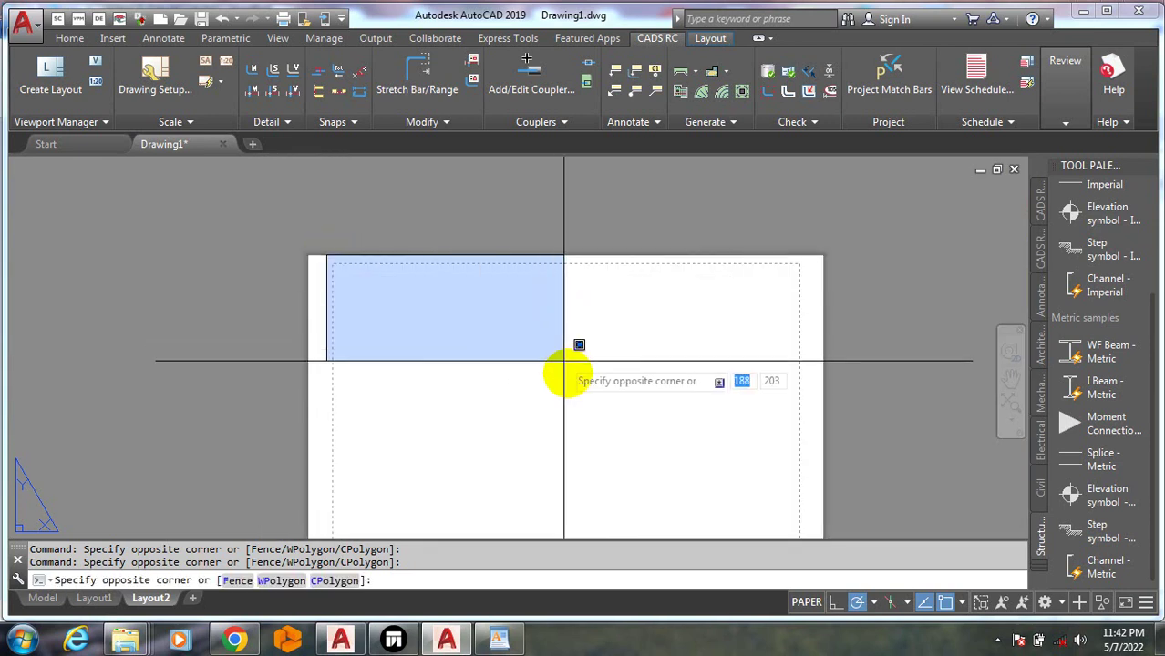
{"action": "scroll", "coordinate": [577, 345], "scroll_direction": "down", "scroll_amount": 6}
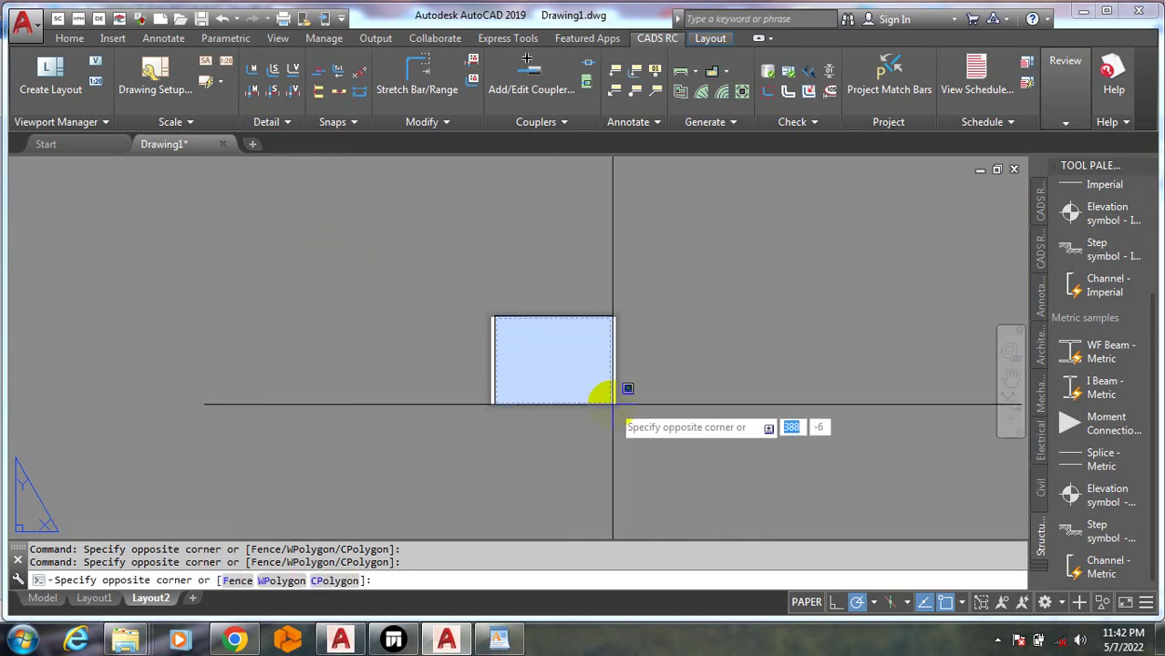
{"action": "left_click", "coordinate": [564, 380]}
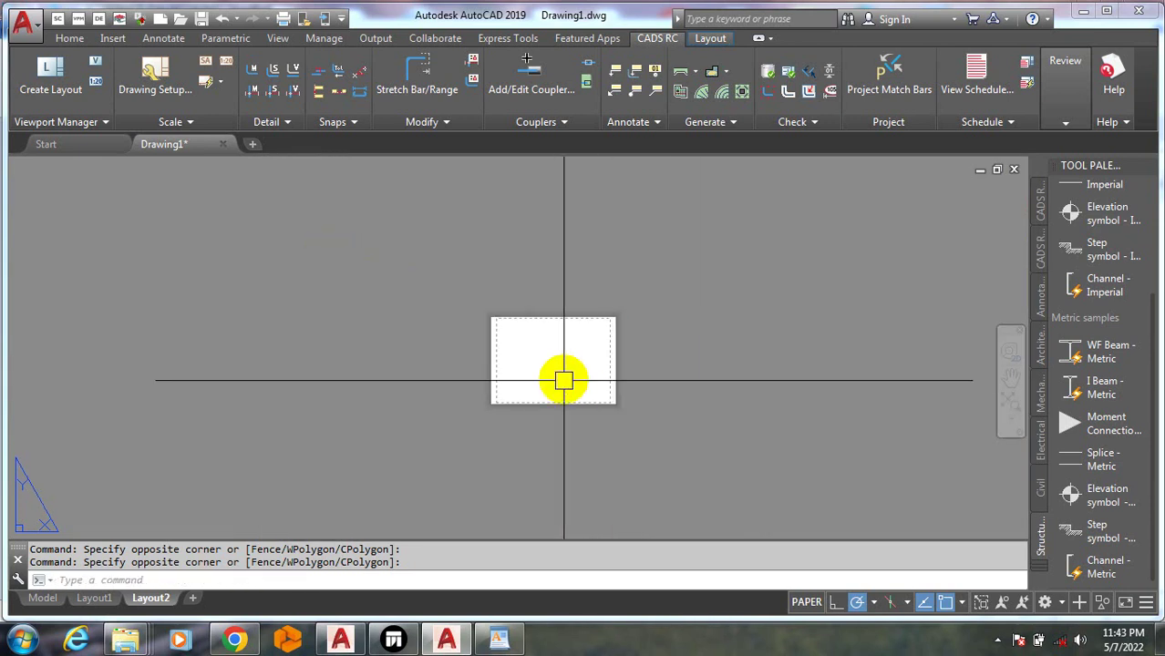
Delete Layout2 and the old Layout1, then switch back to model space
{"action": "right_click", "coordinate": [156, 608]}
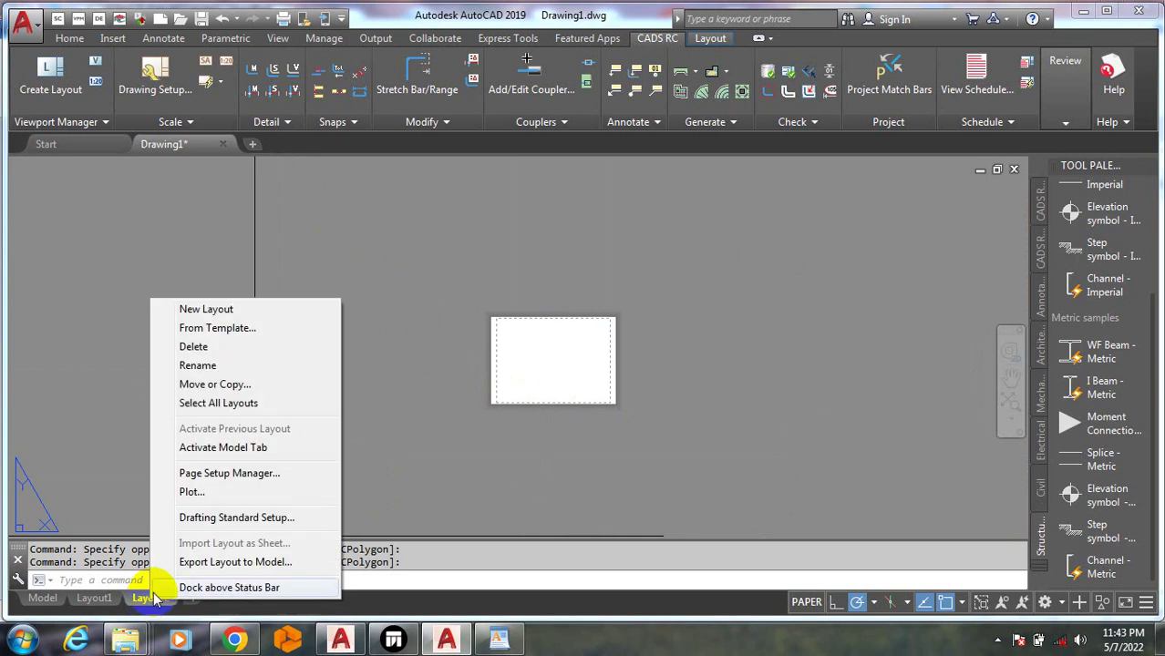
{"action": "left_click", "coordinate": [223, 348]}
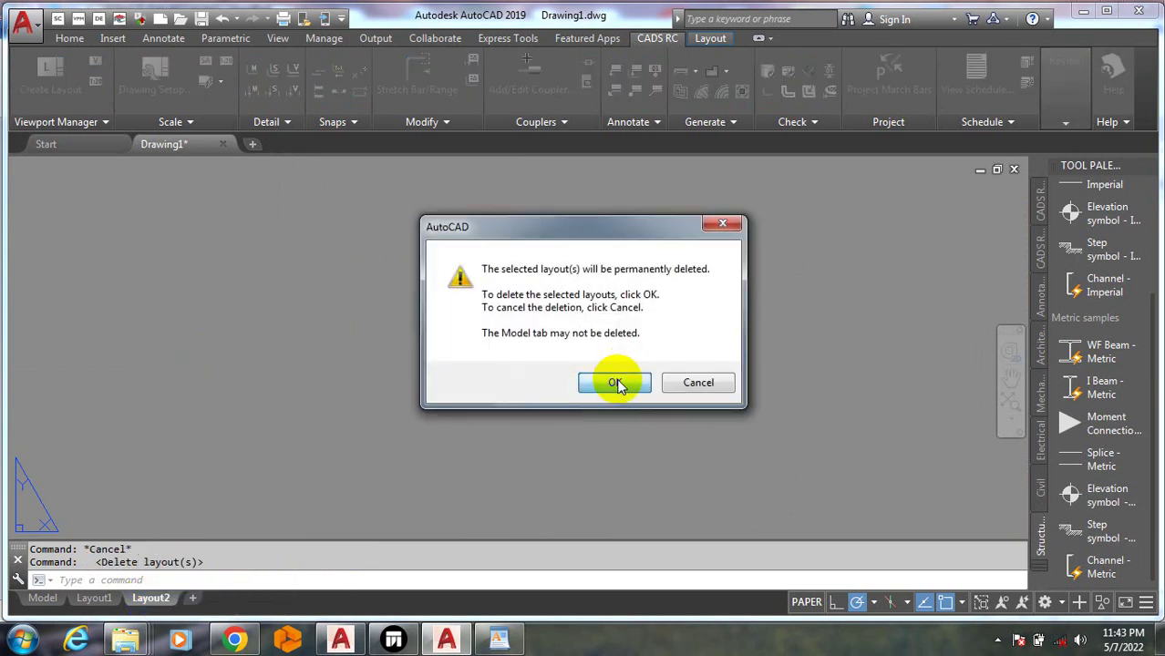
{"action": "left_click", "coordinate": [613, 383]}
{"action": "right_click", "coordinate": [109, 598]}
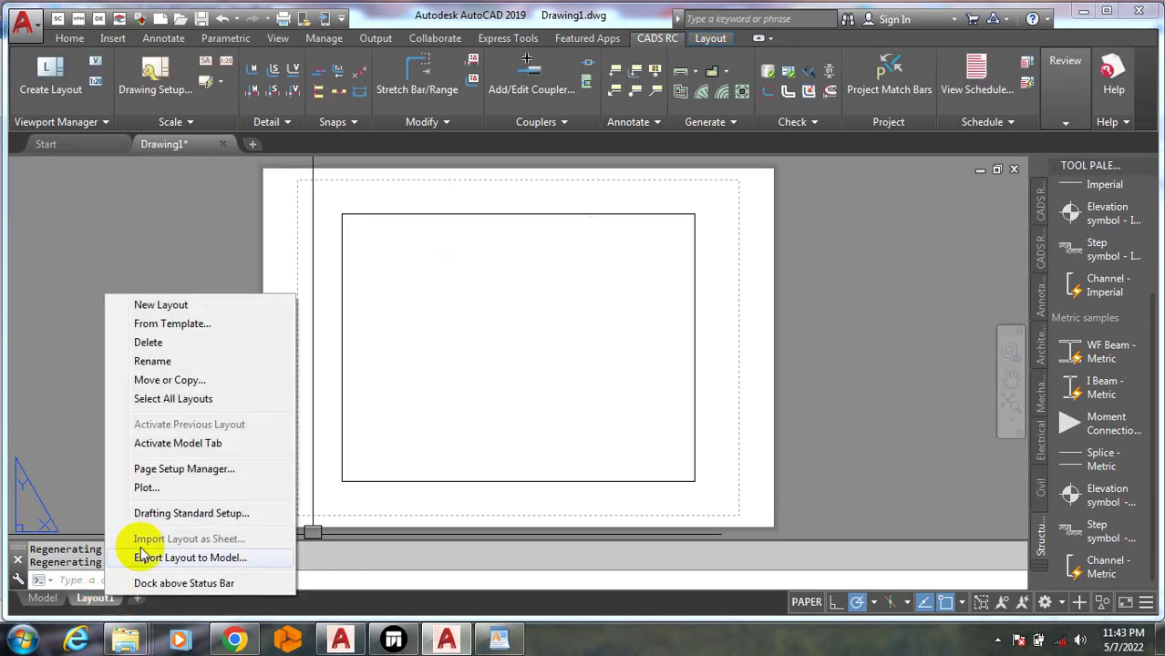
{"action": "left_click", "coordinate": [193, 345]}
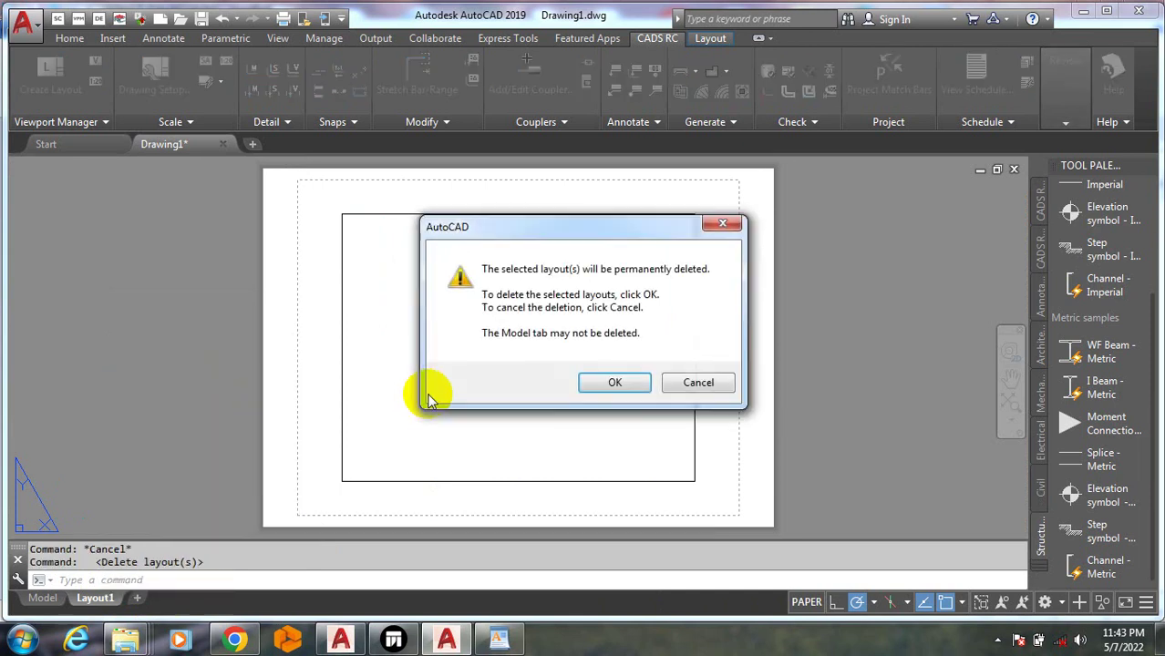
{"action": "left_click", "coordinate": [602, 382]}
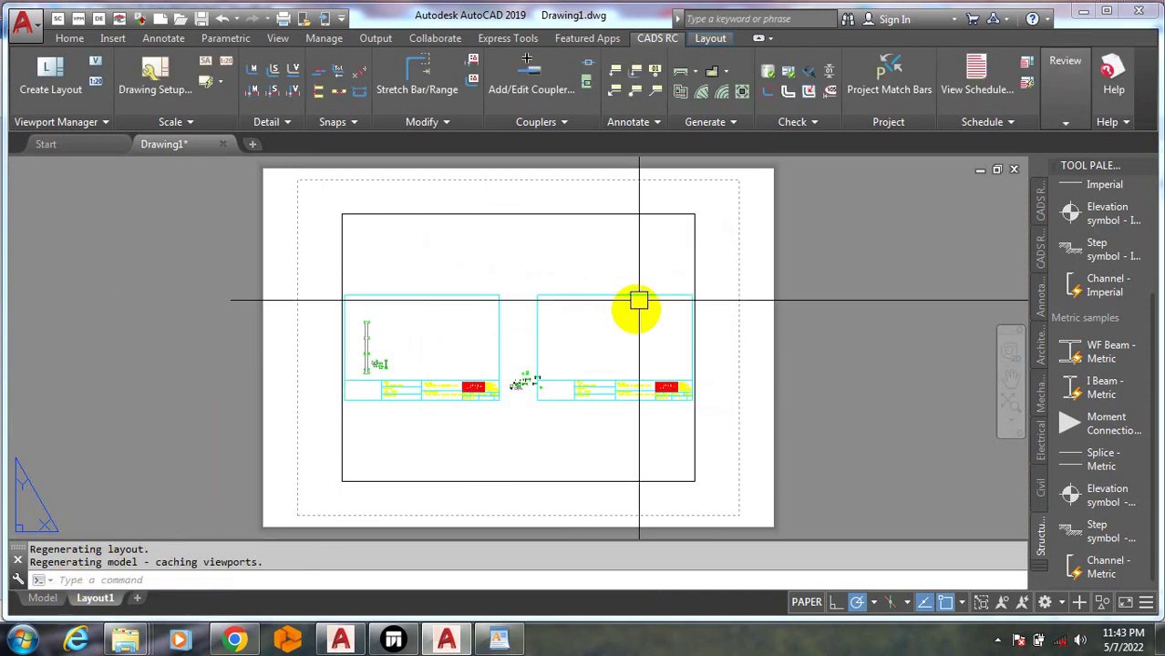
{"action": "left_click", "coordinate": [41, 599]}
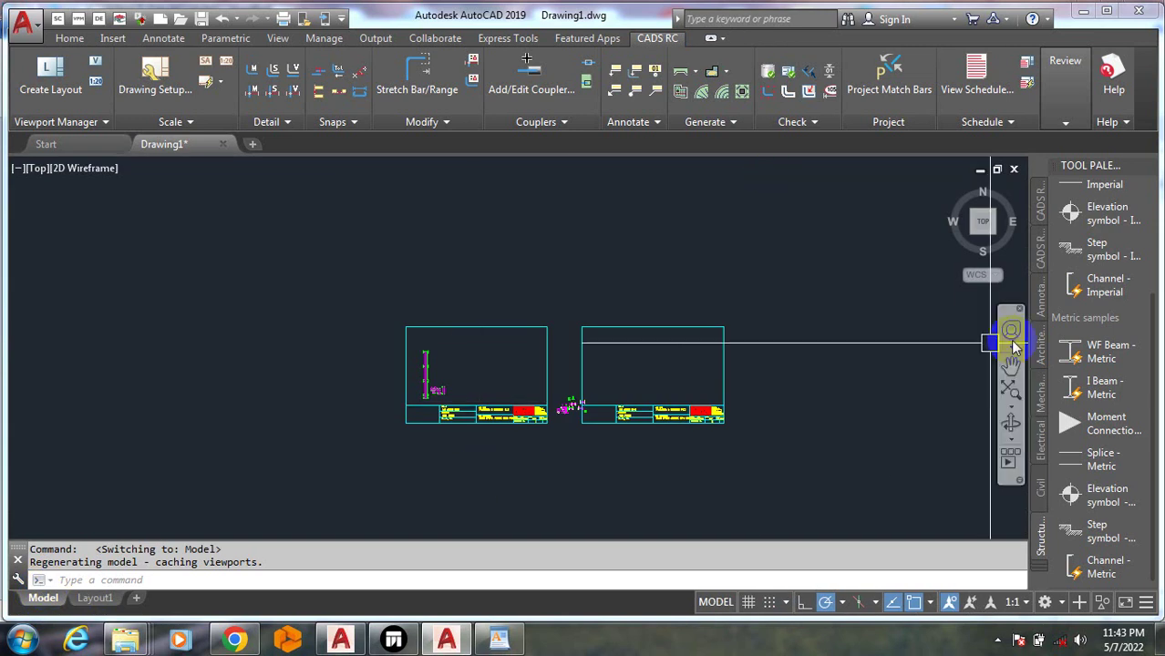
Zoom around model space, then start Beam Detailer from the CADS RC detailer list
{"action": "scroll", "coordinate": [728, 435], "scroll_direction": "up", "scroll_amount": 4}
{"action": "scroll", "coordinate": [434, 398], "scroll_direction": "down", "scroll_amount": 4}
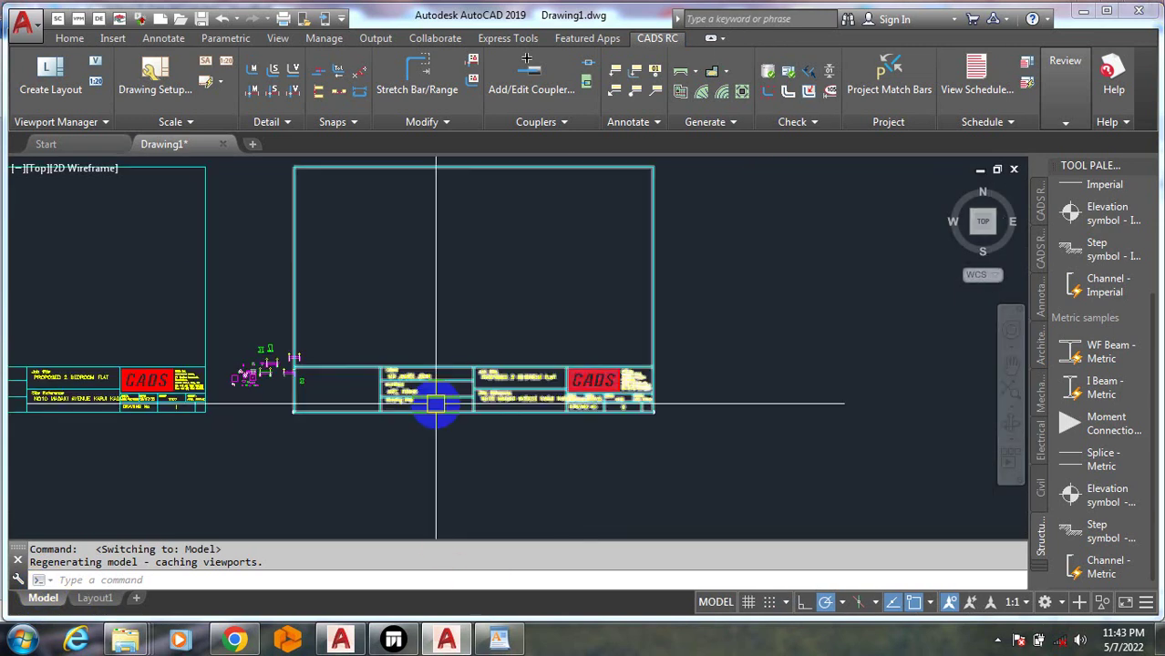
{"action": "scroll", "coordinate": [580, 347], "scroll_direction": "up", "scroll_amount": 8}
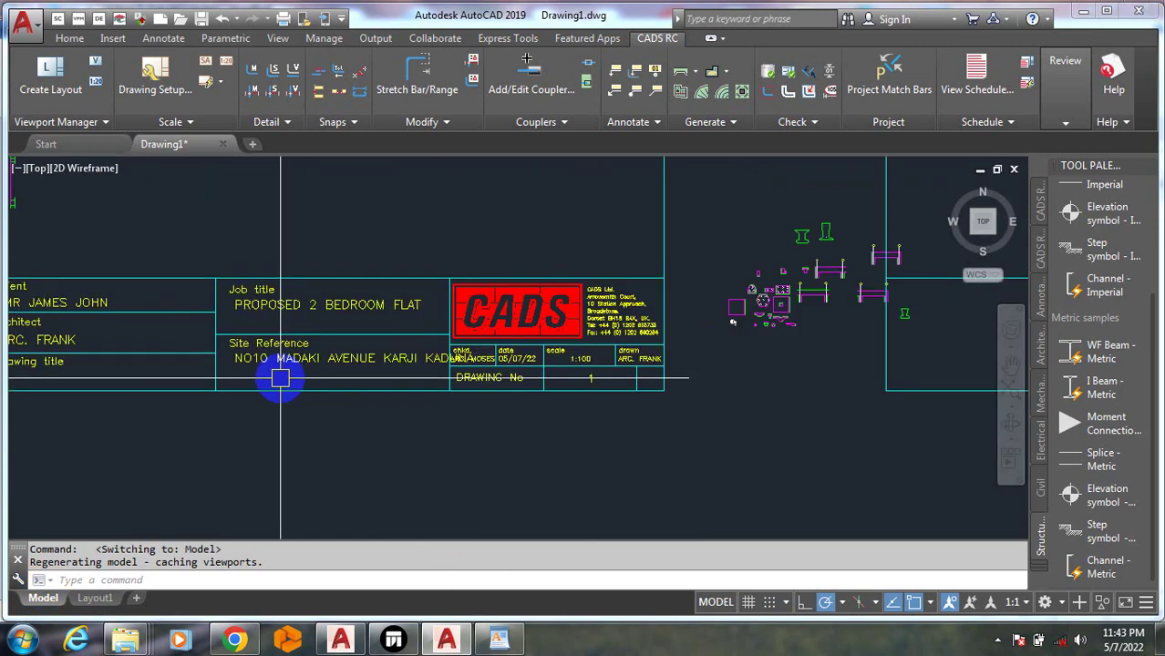
{"action": "scroll", "coordinate": [376, 496], "scroll_direction": "down", "scroll_amount": 8}
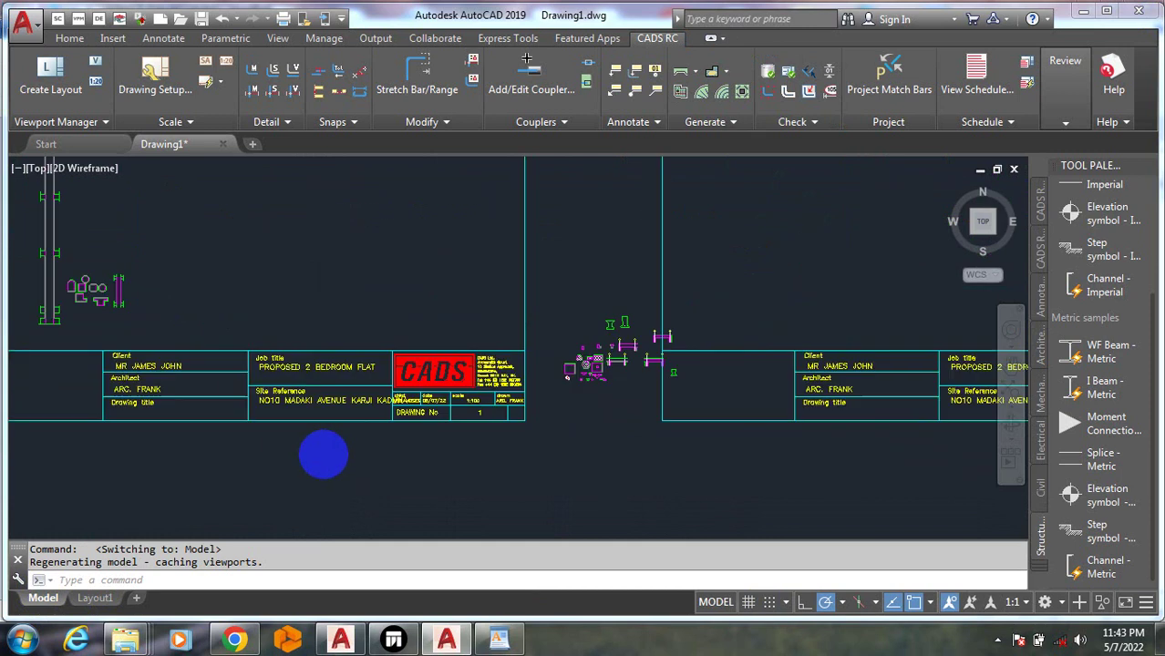
{"action": "scroll", "coordinate": [528, 408], "scroll_direction": "down", "scroll_amount": 8}
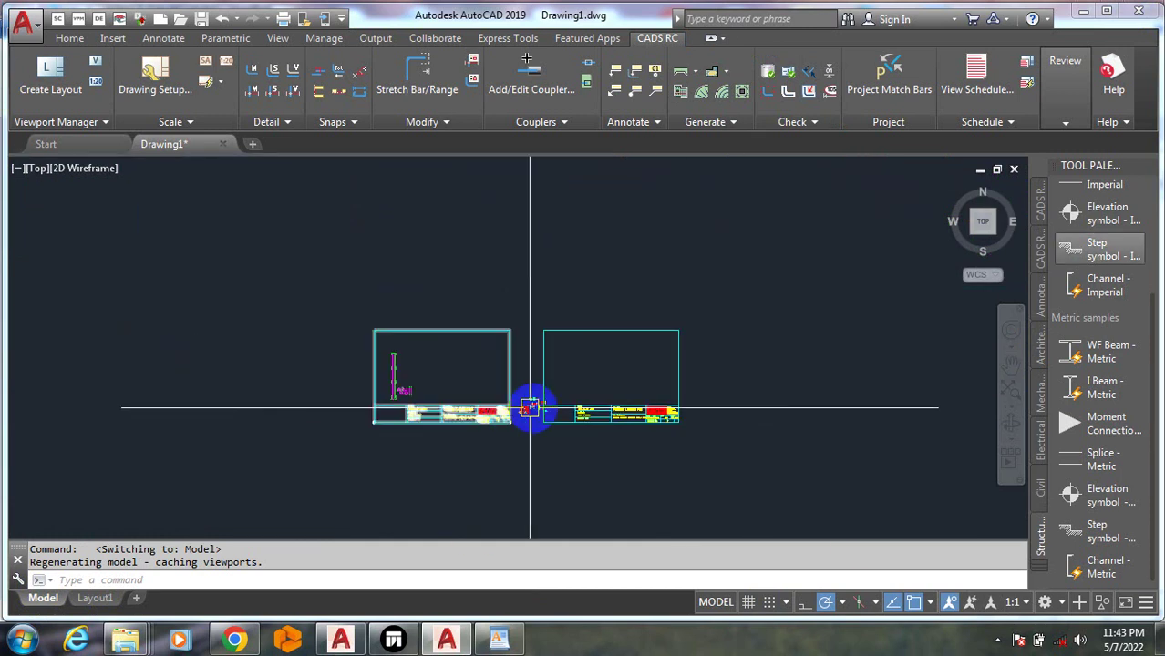
{"action": "scroll", "coordinate": [658, 65], "scroll_direction": "up", "scroll_amount": 5}
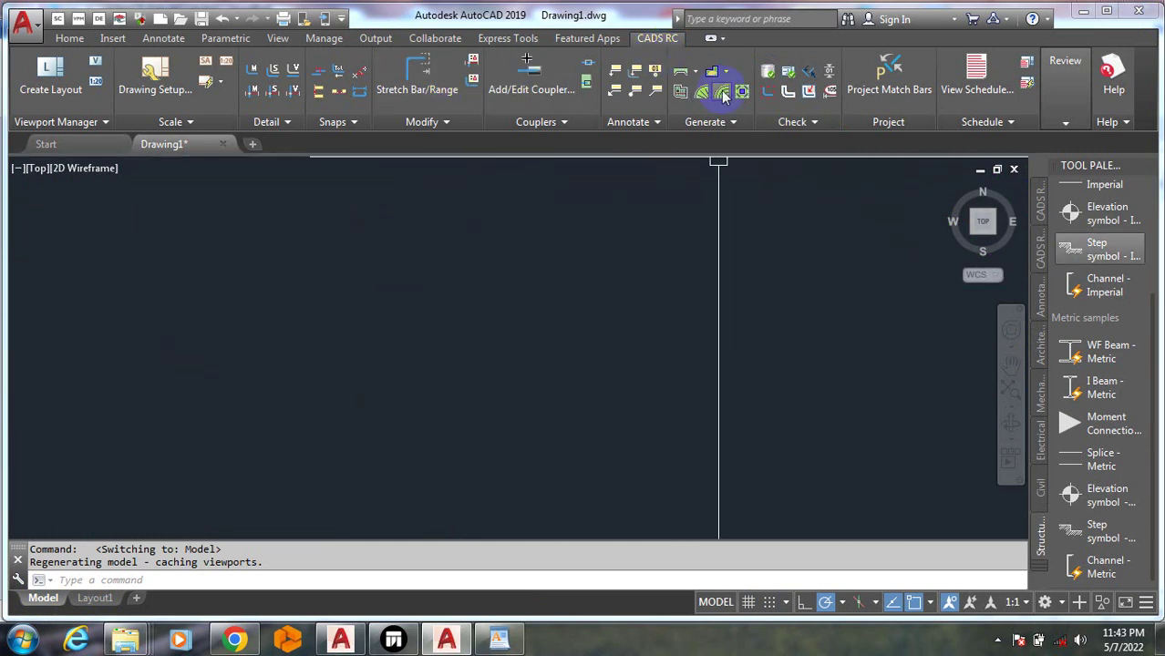
{"action": "left_click", "coordinate": [699, 72]}
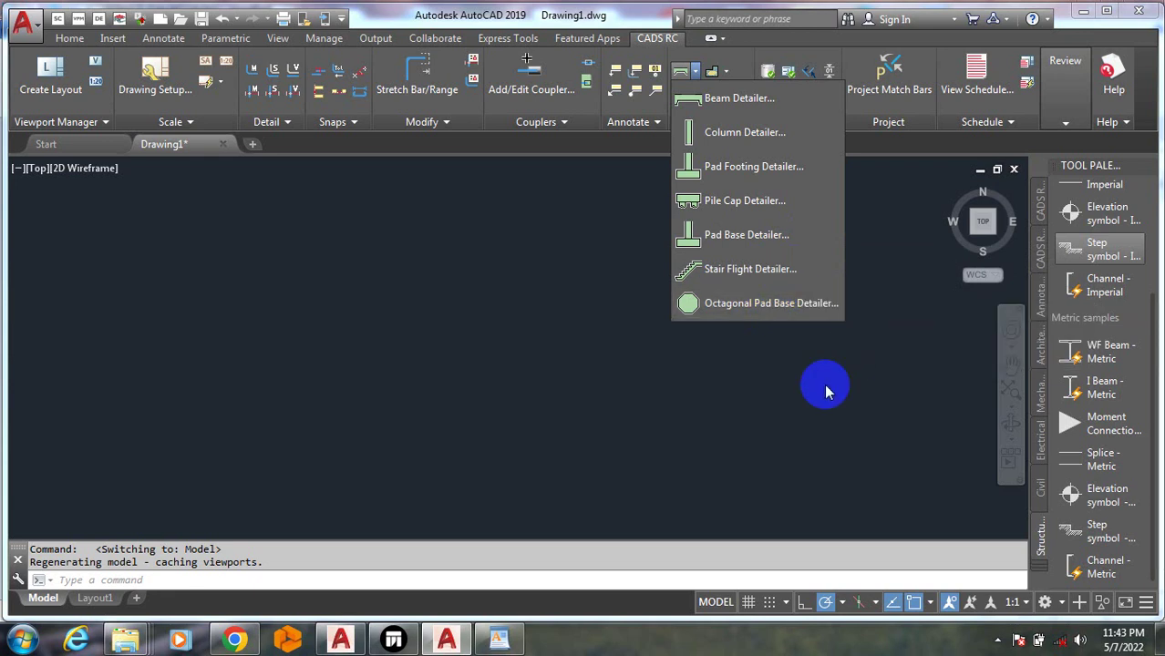
{"action": "left_click", "coordinate": [781, 116]}
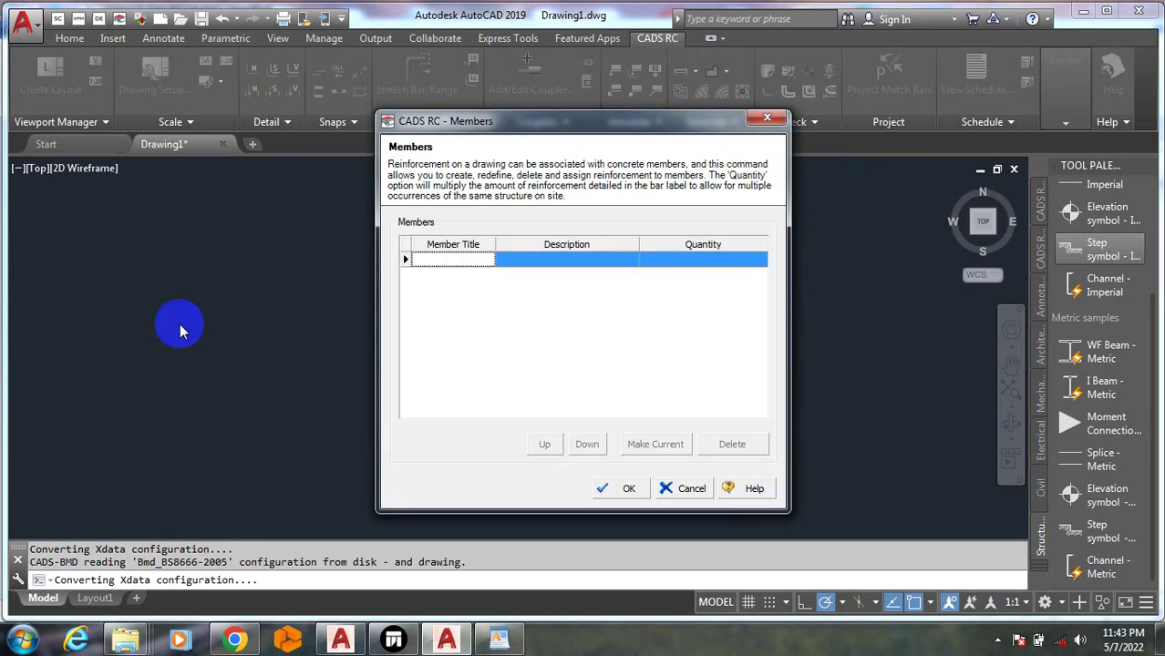
Enter member title BM1 with description BEAM1 and confirm the member
{"action": "left_click", "coordinate": [454, 260]}
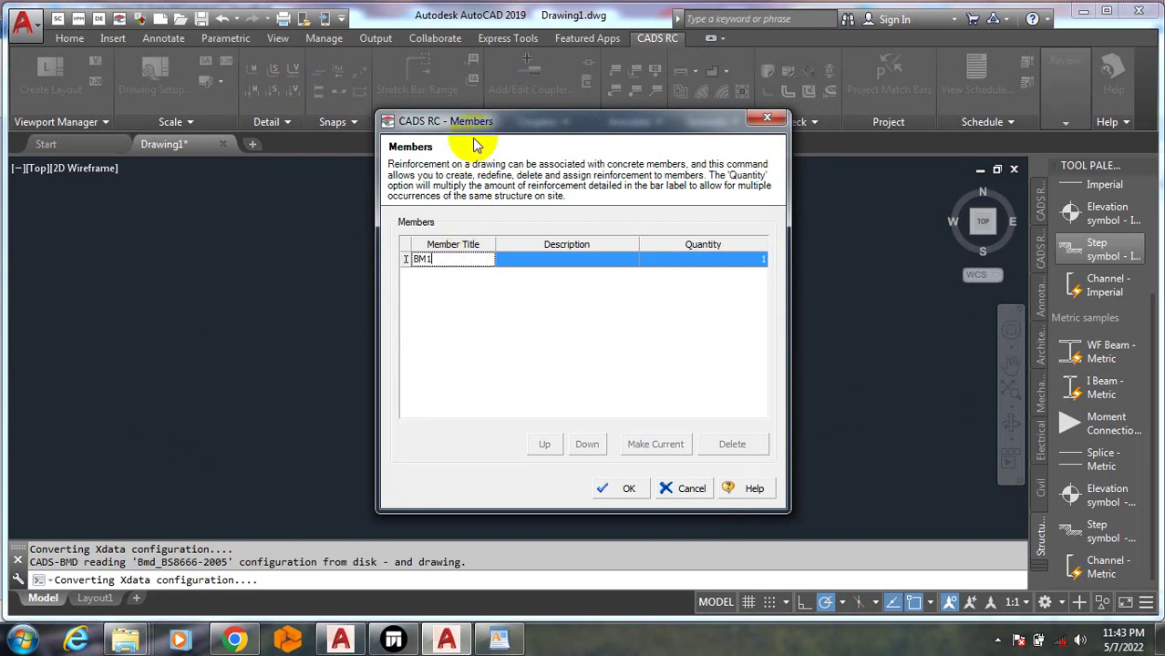
{"action": "left_click", "coordinate": [547, 262]}
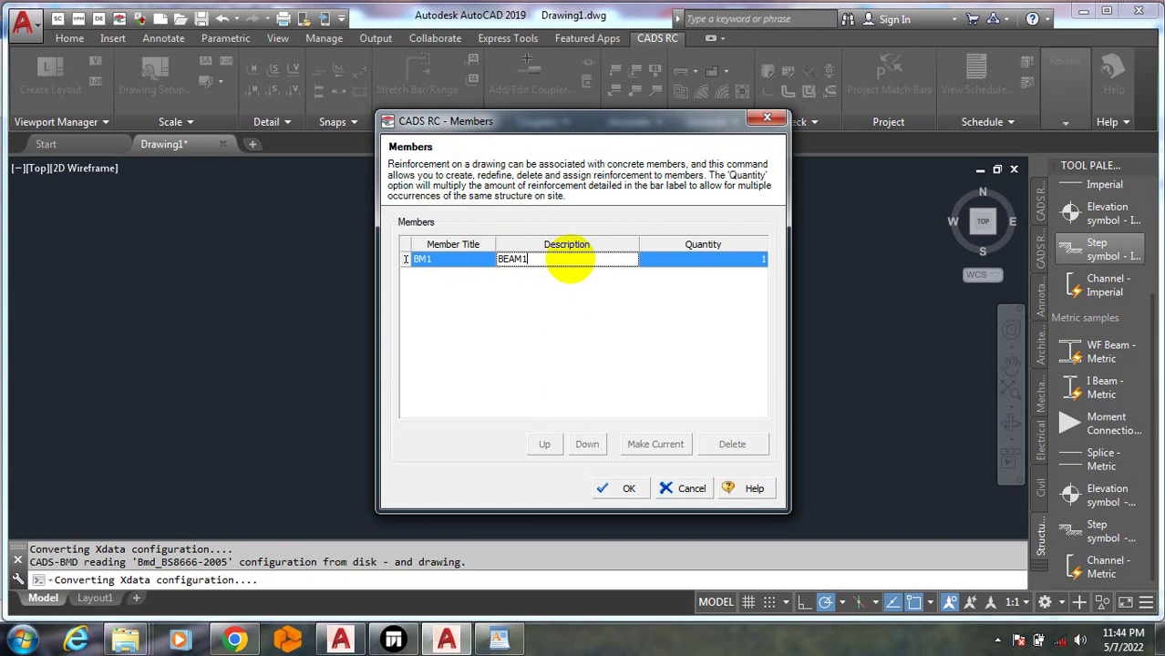
{"action": "left_click", "coordinate": [620, 487]}
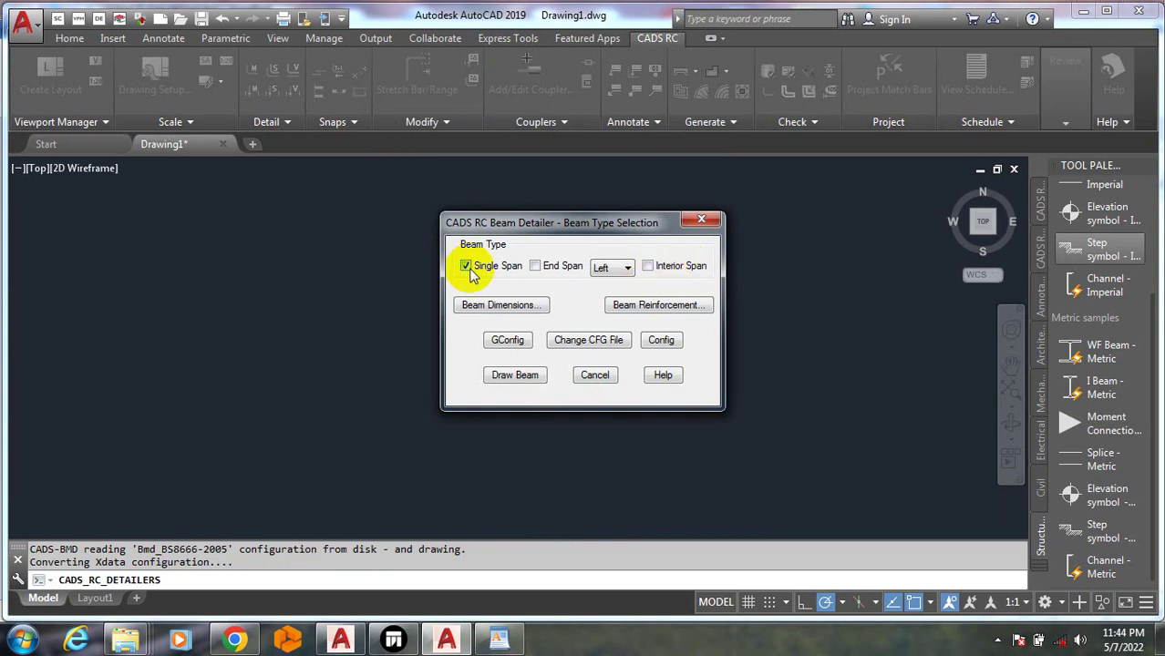
Leave Single Span selected after toggling End Span, and go to Beam Dimensions
{"action": "left_click", "coordinate": [536, 267]}
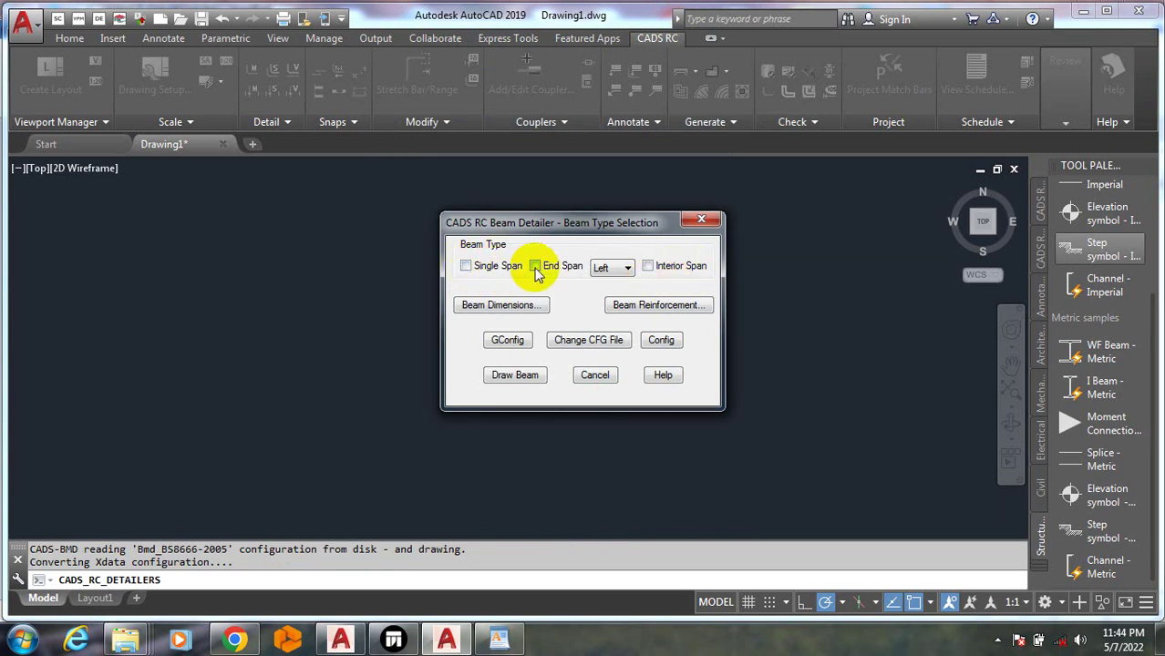
{"action": "left_click", "coordinate": [536, 266]}
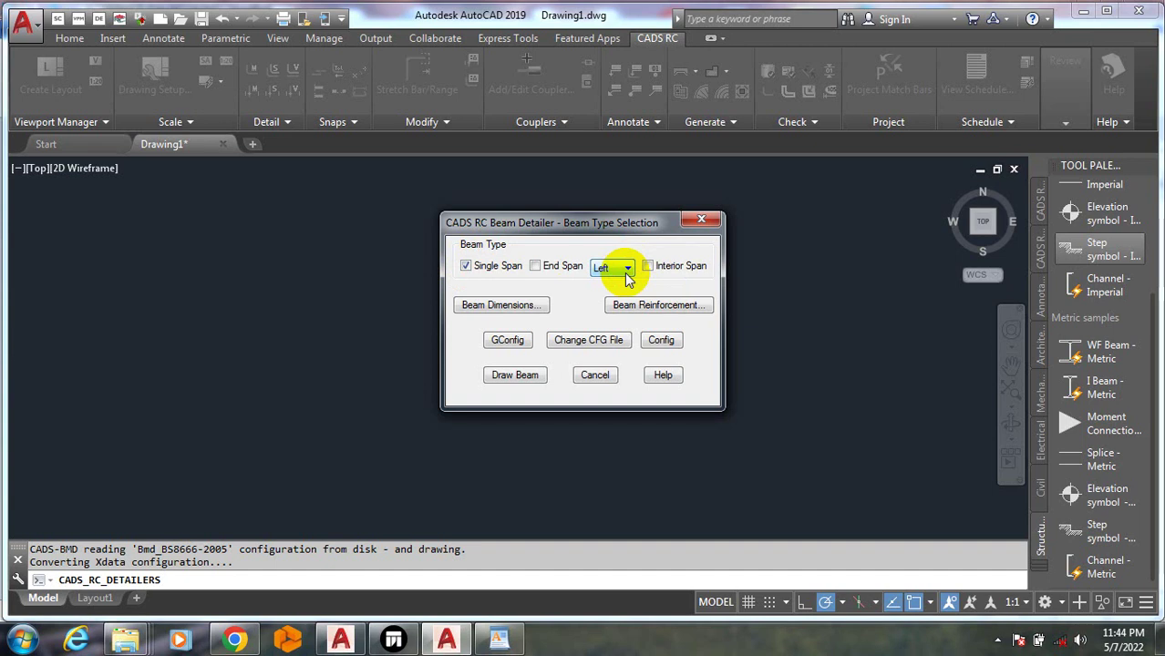
{"action": "left_click", "coordinate": [489, 310]}
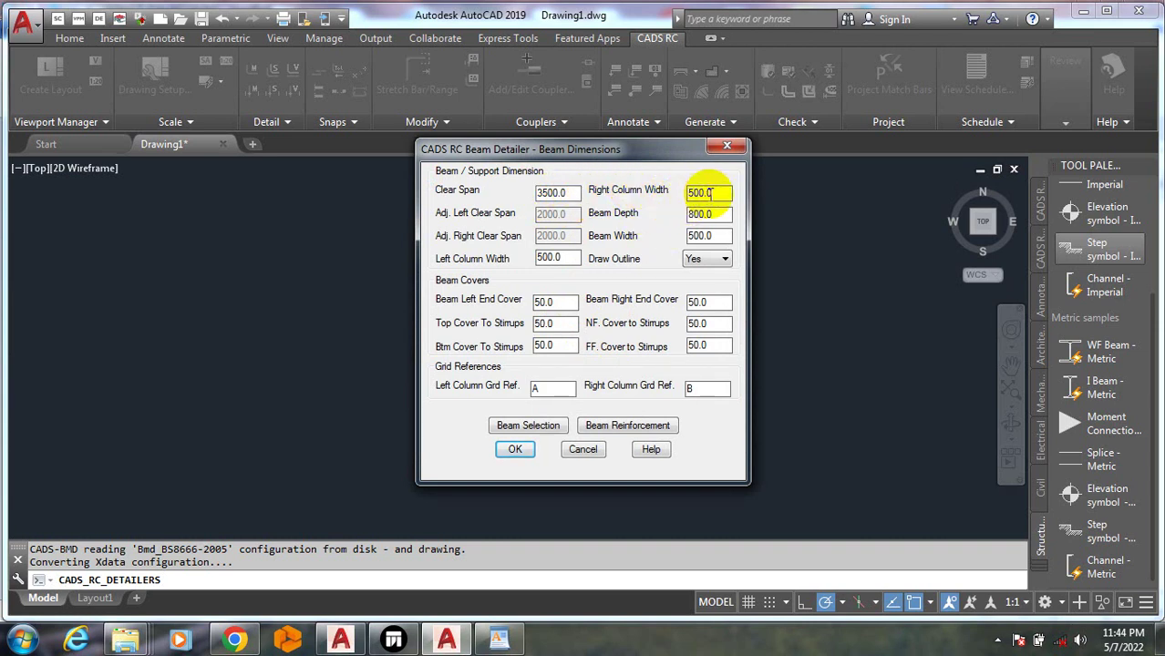
Set column widths to 230, beam depth to 450 and beam width to 230
{"action": "double_click", "coordinate": [679, 194]}
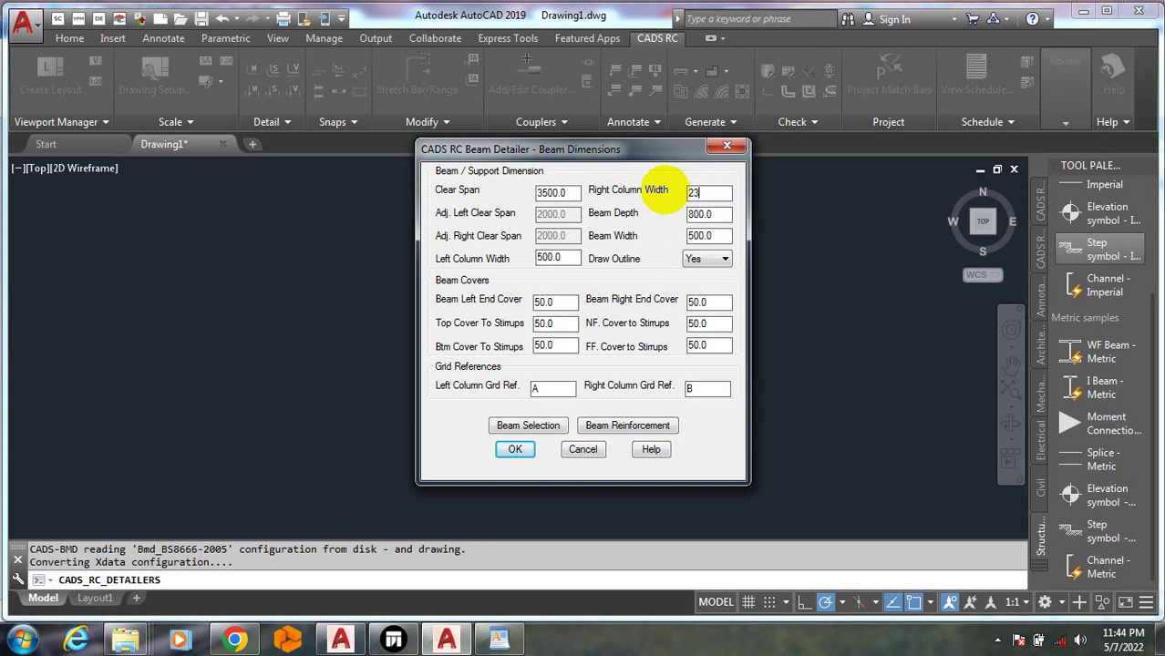
{"action": "left_click", "coordinate": [690, 215]}
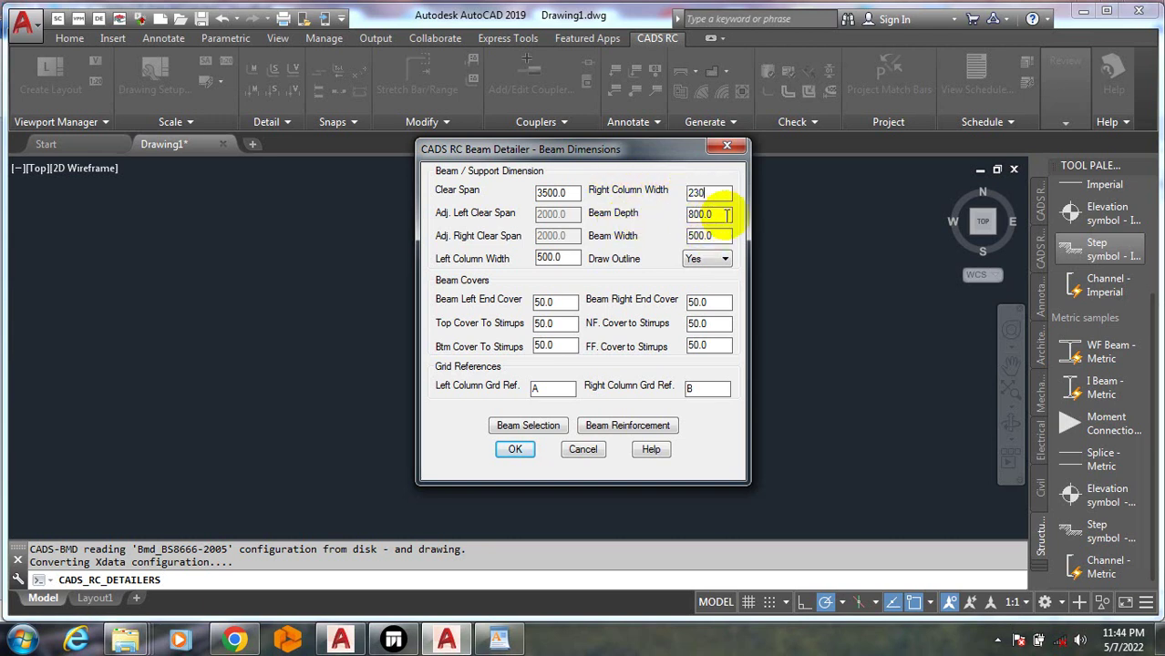
{"action": "left_click_drag", "start_coordinate": [727, 215], "coordinate": [663, 214]}
{"action": "type", "text": "45"}
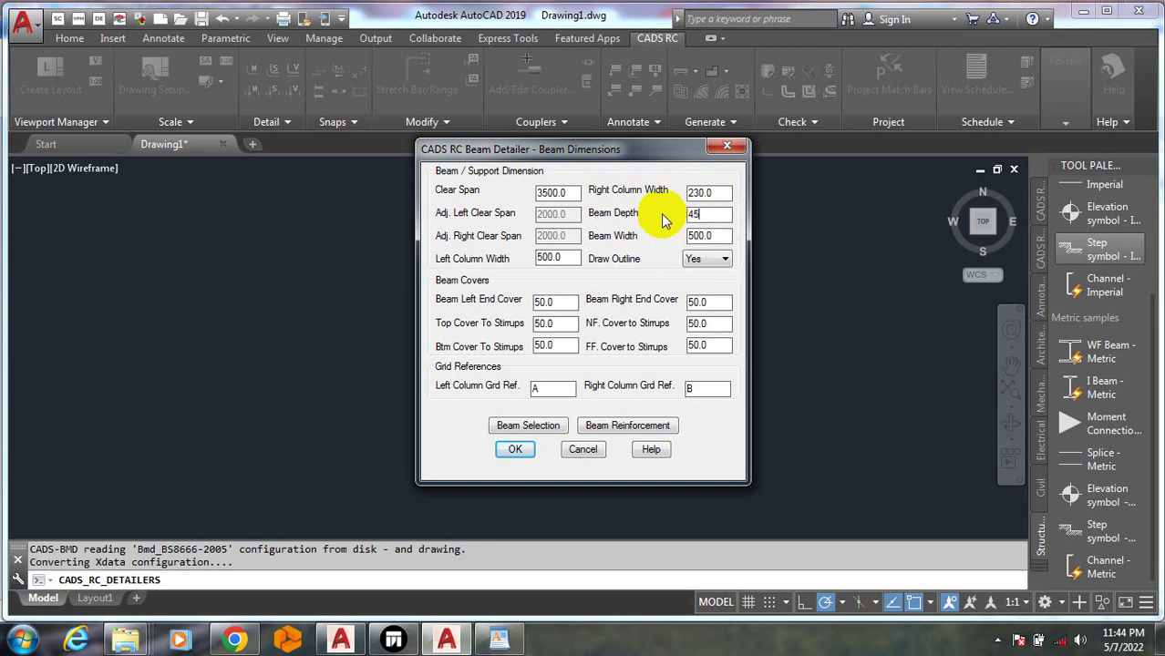
{"action": "type", "text": "0"}
{"action": "left_click_drag", "start_coordinate": [719, 235], "coordinate": [656, 240]}
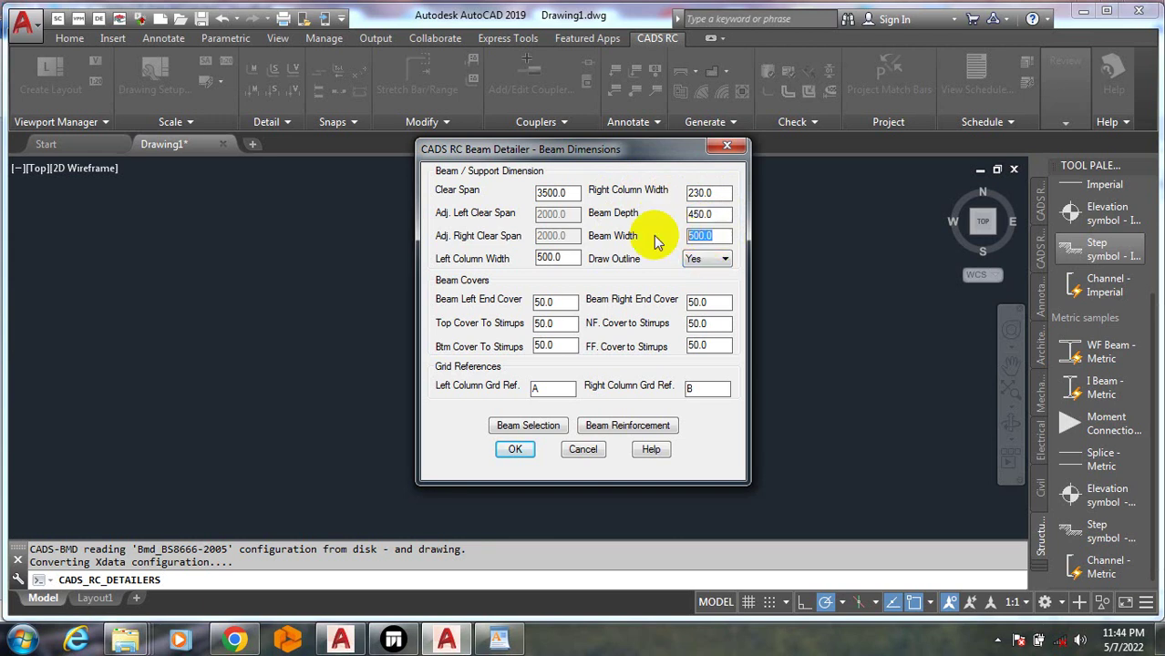
{"action": "type", "text": "230"}
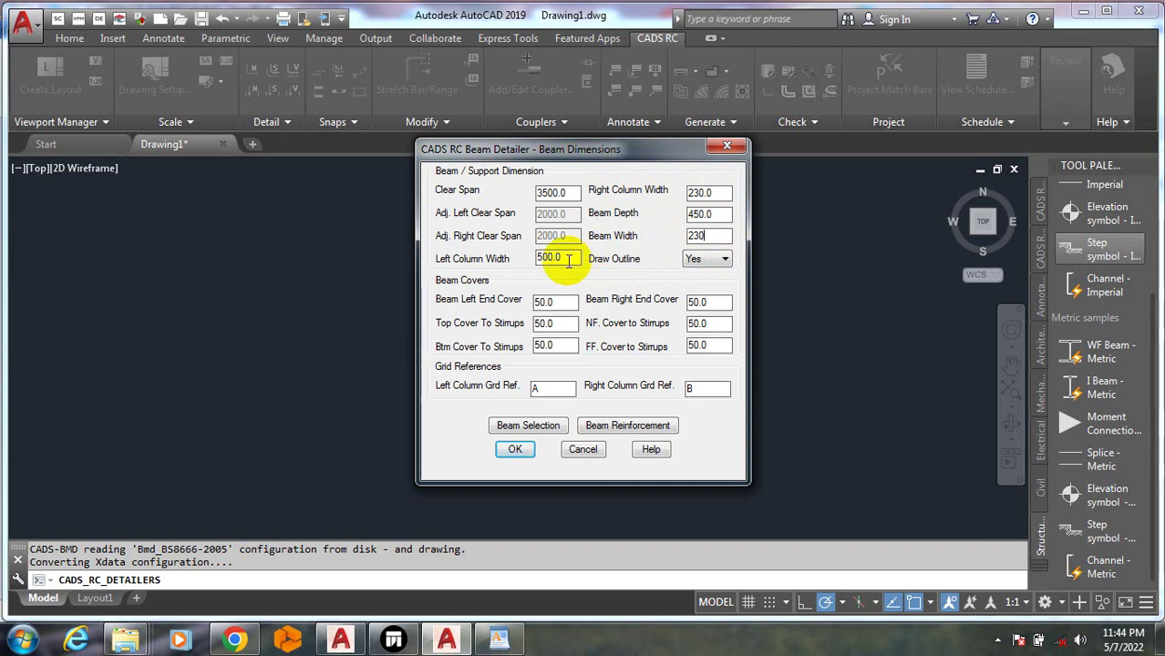
{"action": "left_click_drag", "start_coordinate": [568, 261], "coordinate": [513, 260]}
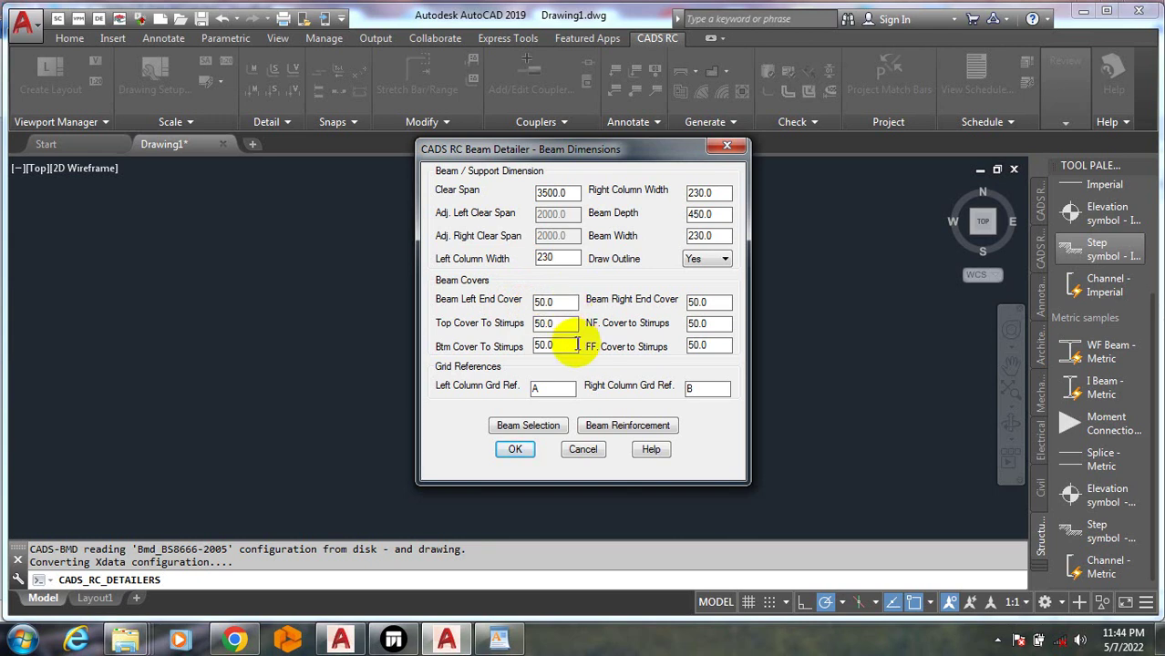
Set the end, top, bottom, near-face and far-face covers to 25 and accept
{"action": "left_click", "coordinate": [572, 302]}
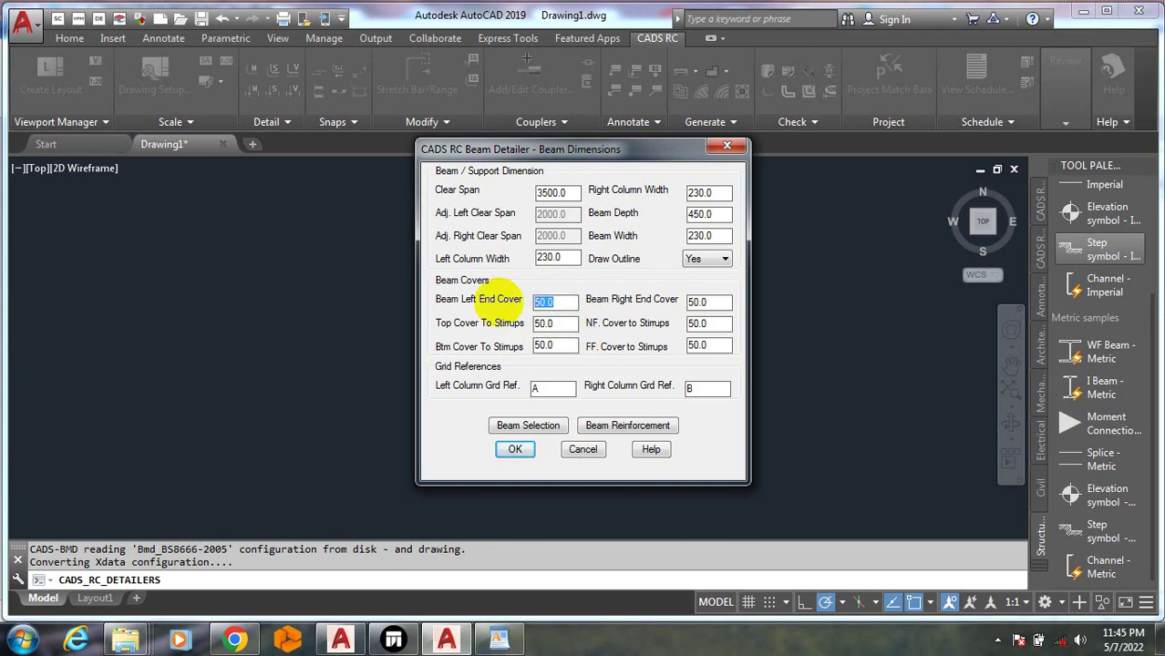
{"action": "type", "text": "25"}
{"action": "key", "text": "Tab"}
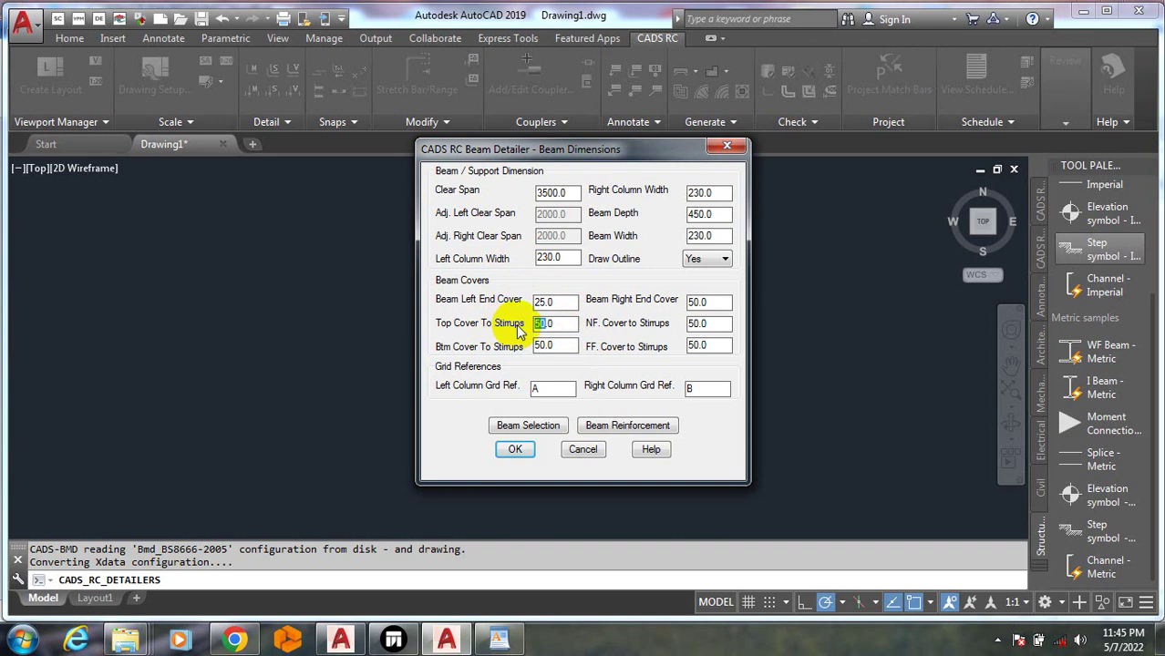
{"action": "type", "text": "20"}
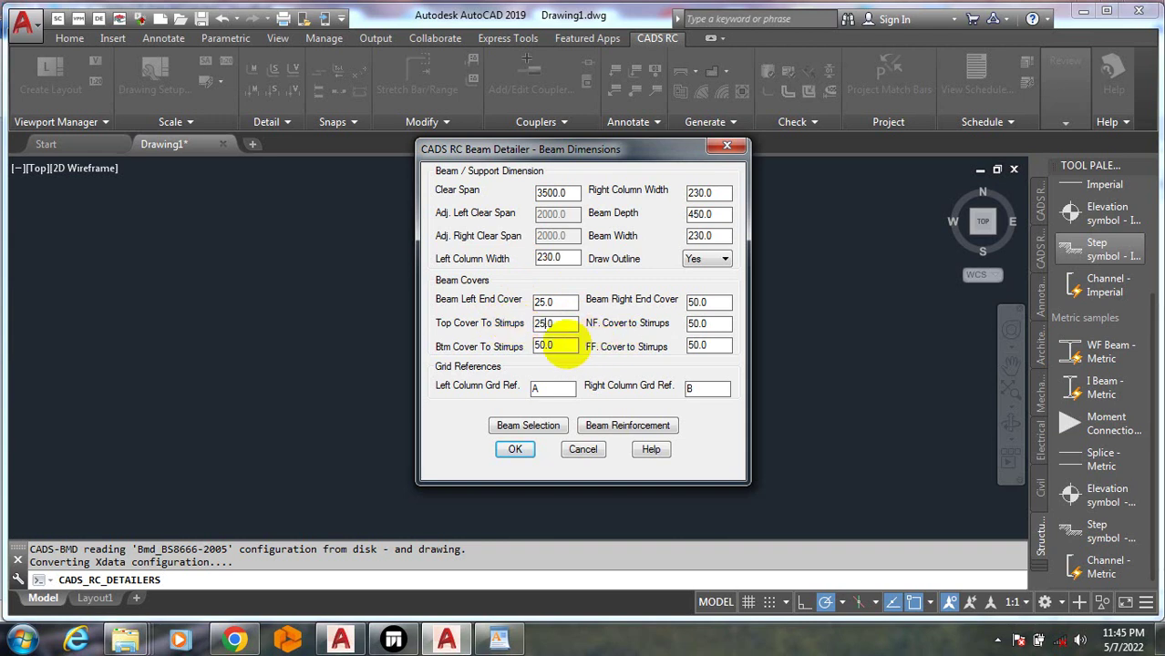
{"action": "key", "text": "Tab"}
{"action": "type", "text": "25"}
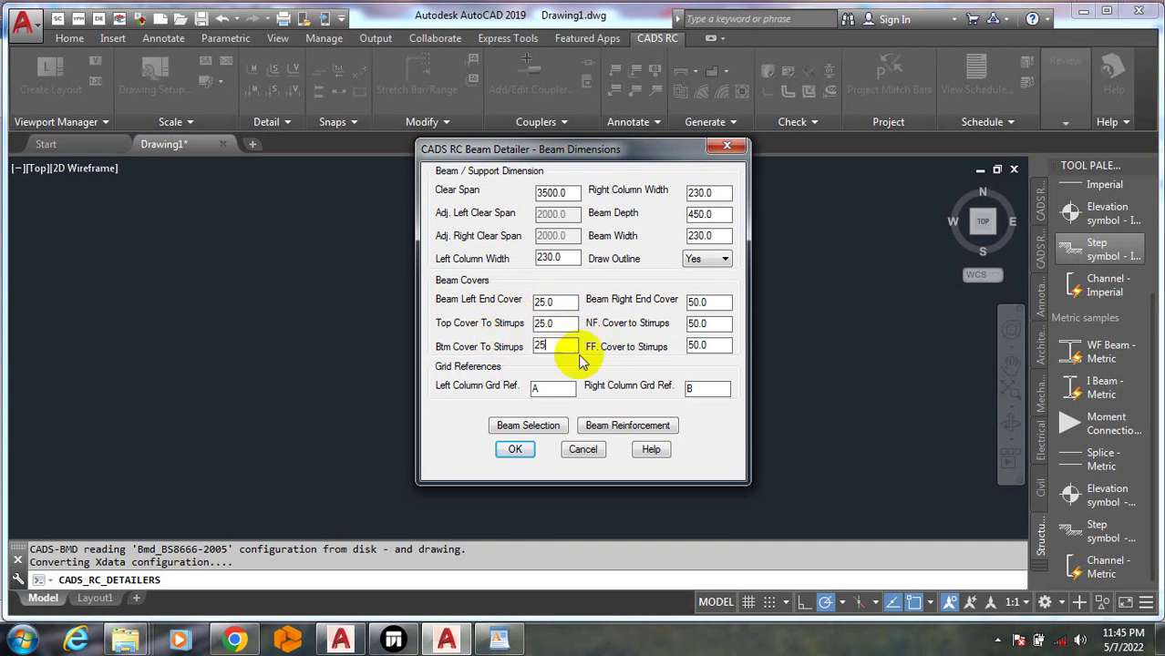
{"action": "left_click", "coordinate": [712, 302]}
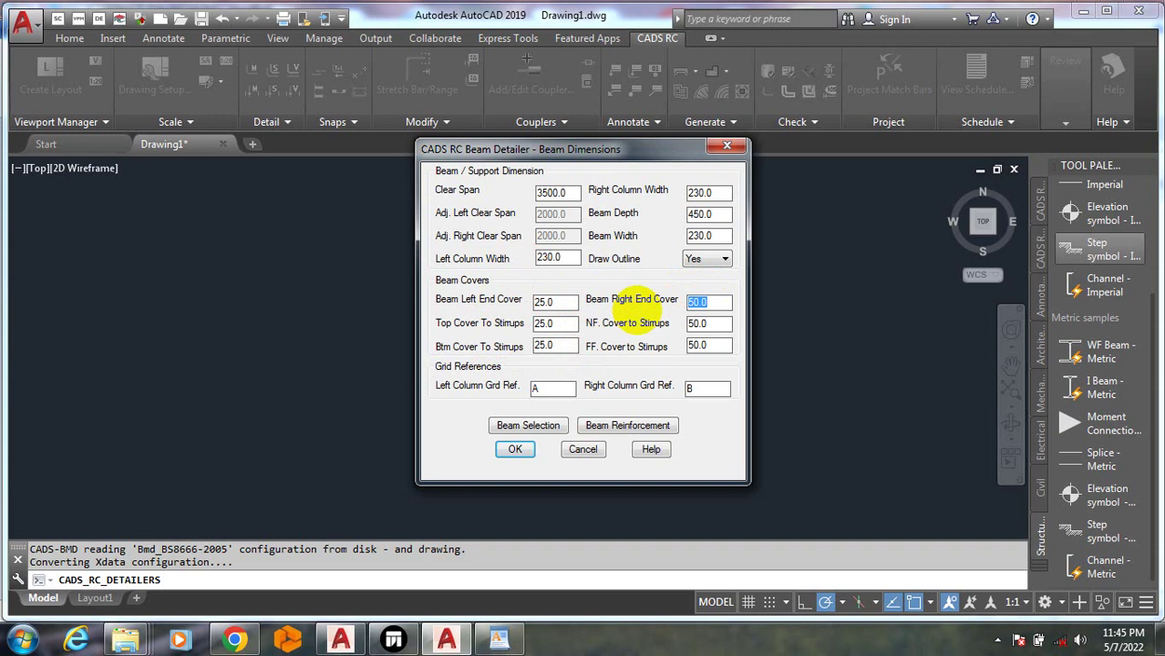
{"action": "type", "text": "25"}
{"action": "left_click", "coordinate": [697, 323]}
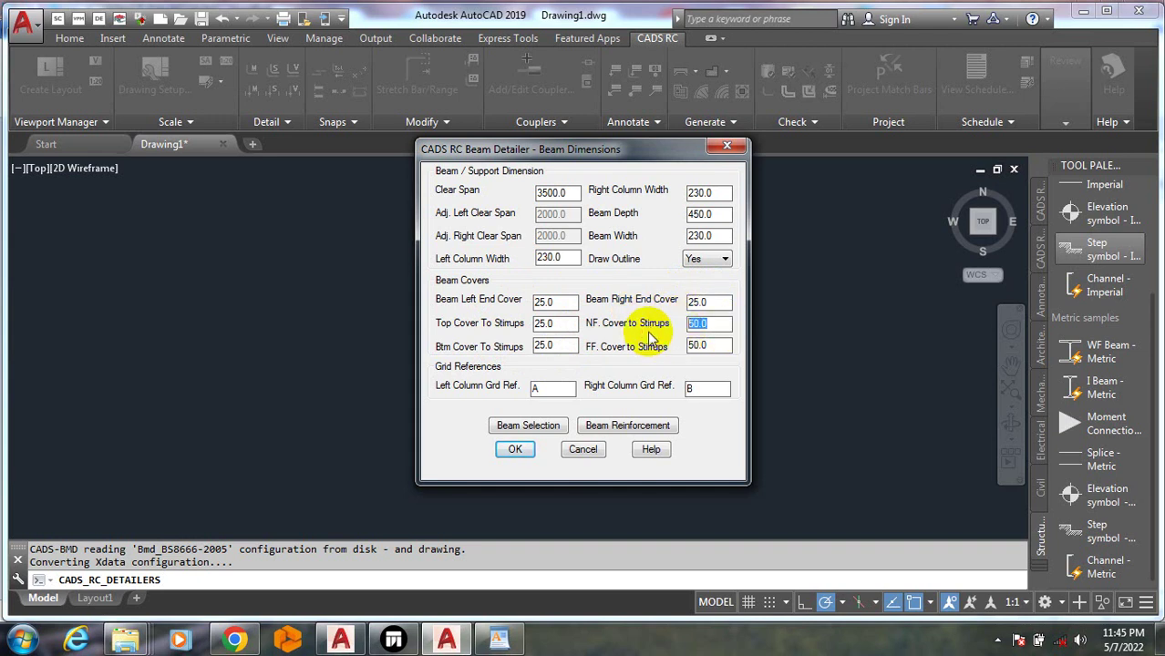
{"action": "type", "text": "25"}
{"action": "left_click", "coordinate": [704, 346]}
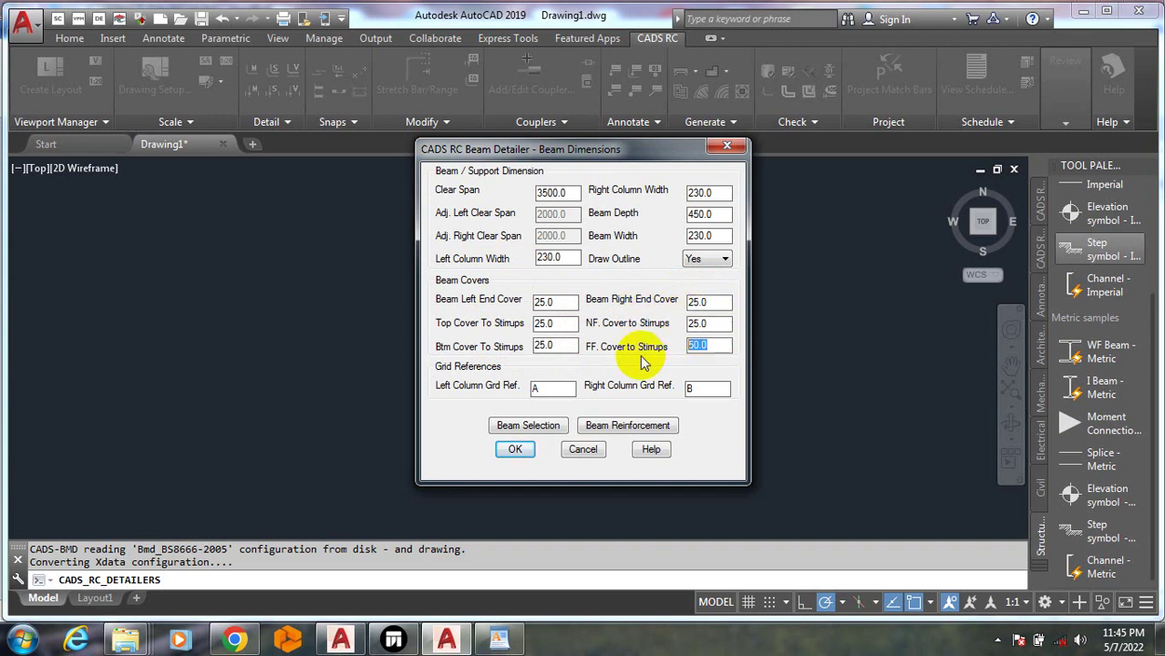
{"action": "type", "text": "25"}
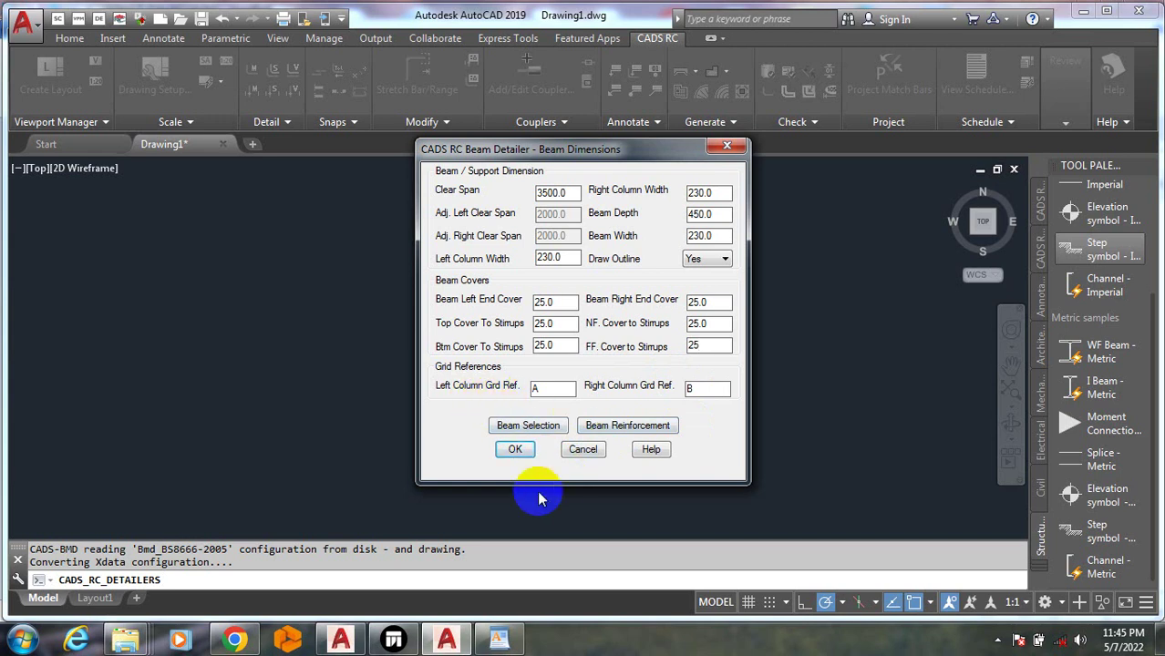
{"action": "left_click", "coordinate": [540, 432]}
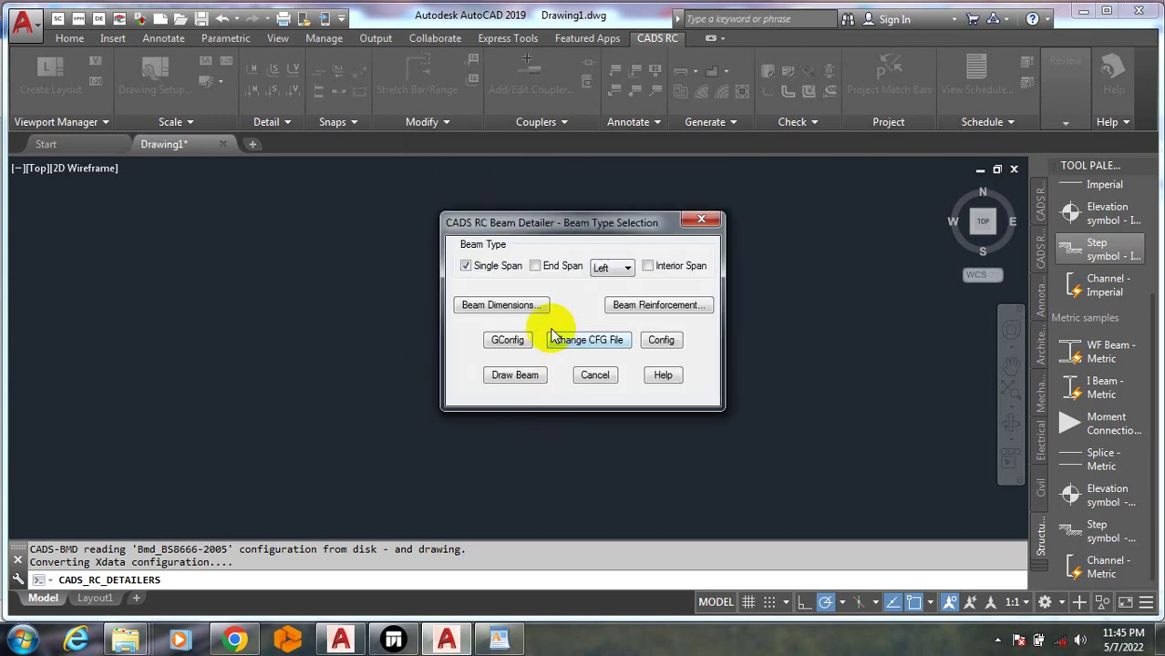
{"action": "left_click", "coordinate": [661, 305]}
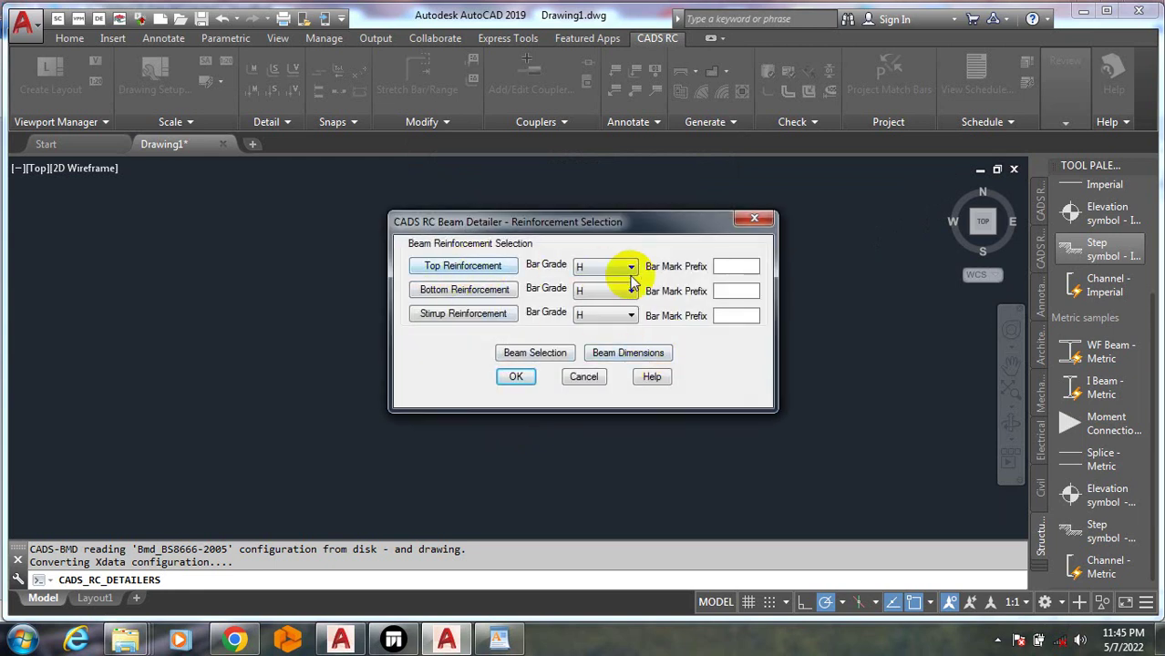
Review the top, stirrup and bottom bar grade lists, keeping each at H
{"action": "left_click", "coordinate": [627, 267]}
{"action": "left_click", "coordinate": [629, 267]}
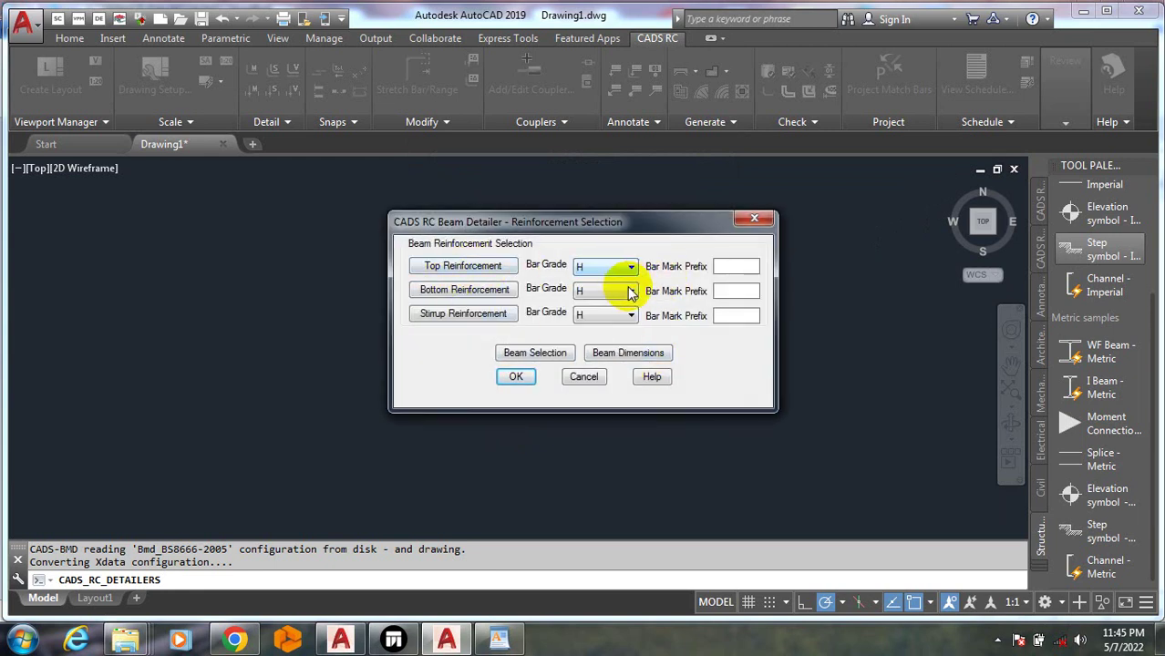
{"action": "left_click", "coordinate": [629, 291]}
{"action": "left_click", "coordinate": [630, 291]}
{"action": "left_click", "coordinate": [632, 315]}
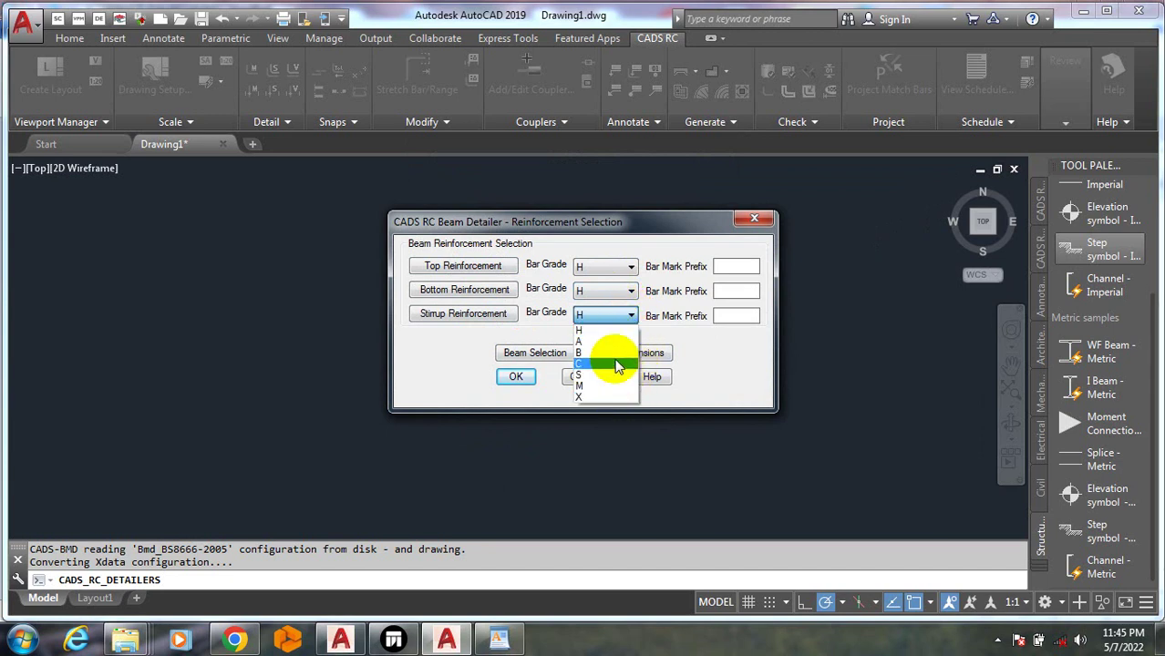
{"action": "left_click", "coordinate": [618, 331]}
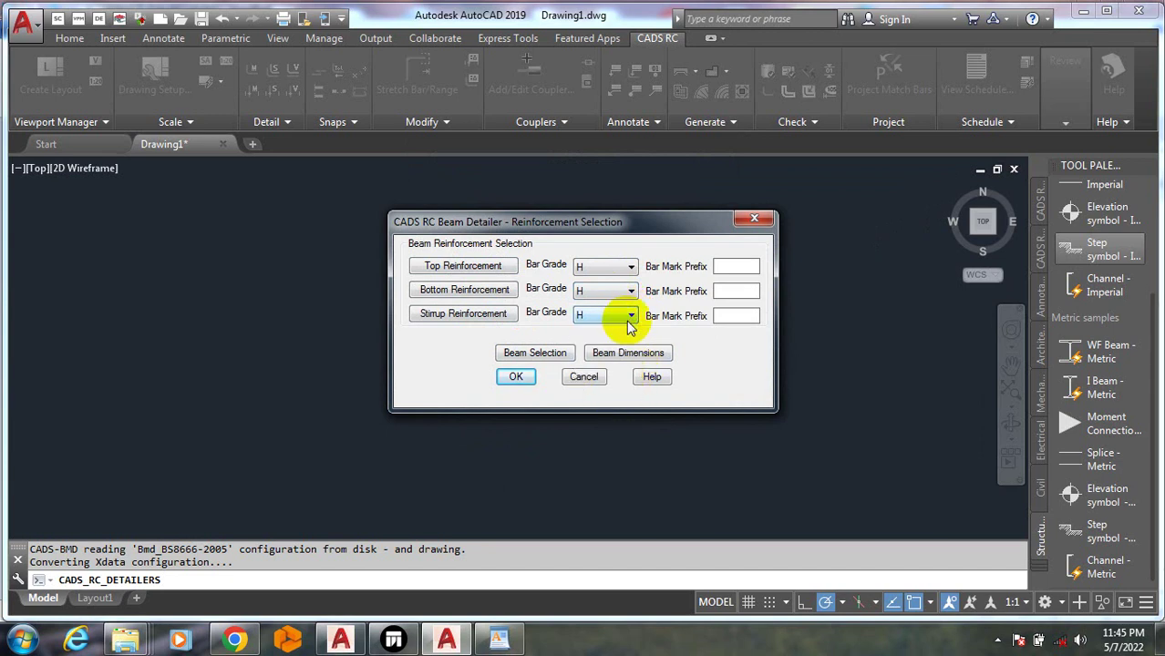
{"action": "left_click", "coordinate": [630, 317]}
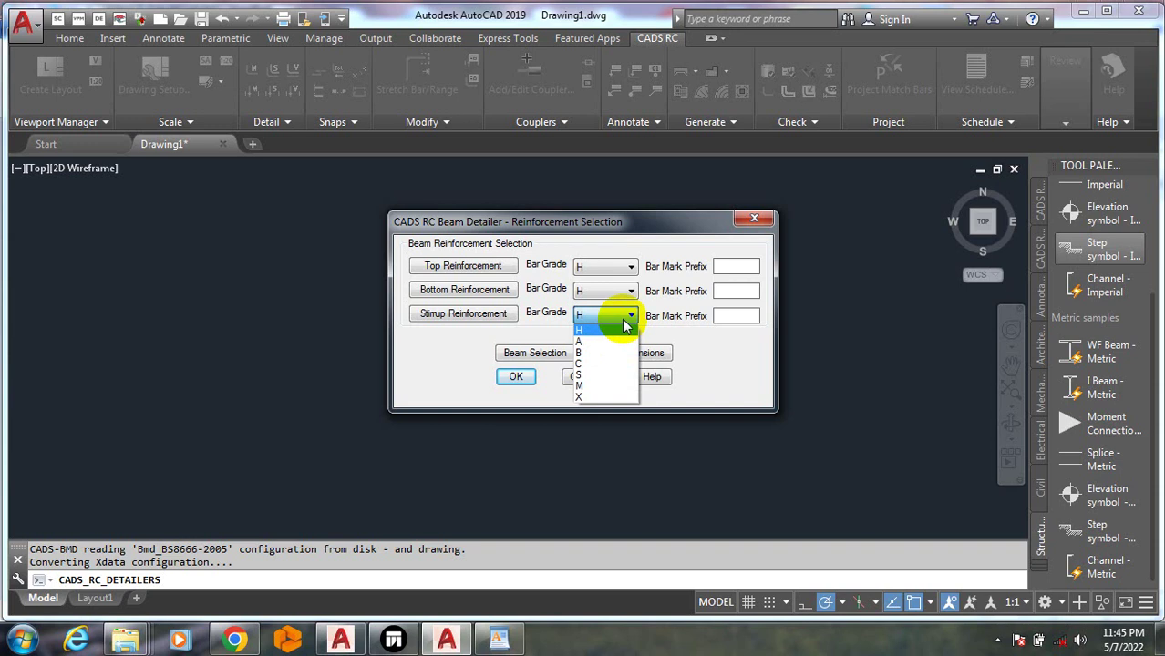
{"action": "left_click", "coordinate": [623, 319]}
{"action": "left_click", "coordinate": [624, 319]}
{"action": "left_click", "coordinate": [625, 319]}
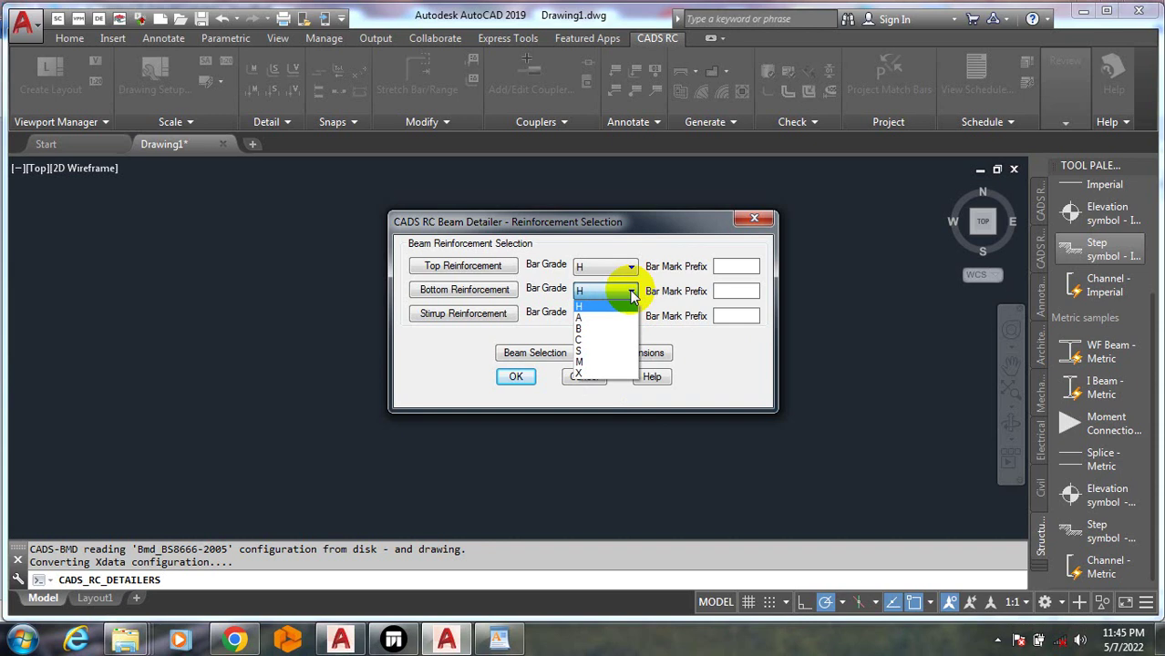
{"action": "left_click", "coordinate": [630, 294]}
{"action": "left_click", "coordinate": [629, 292]}
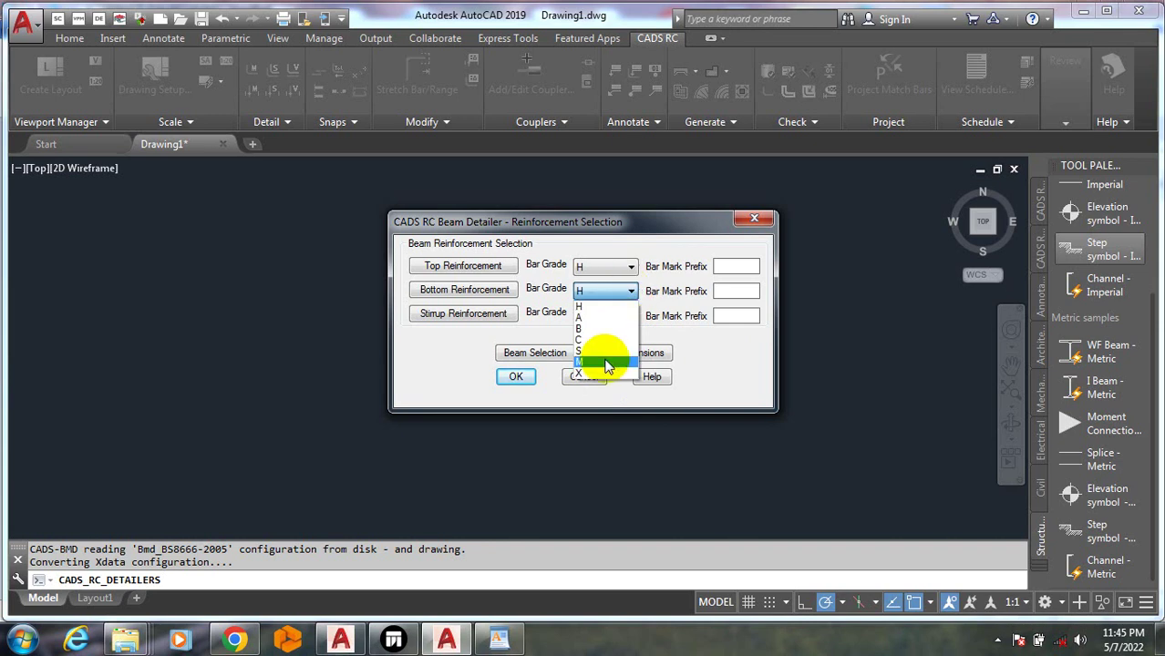
{"action": "left_click", "coordinate": [627, 296]}
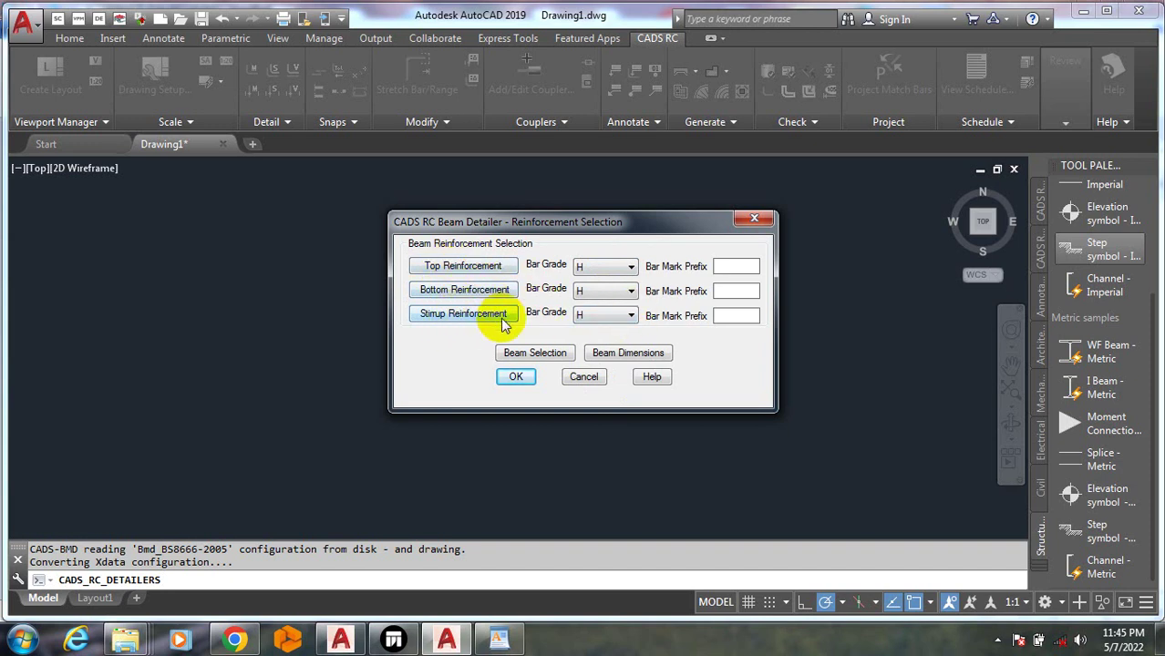
Review and accept the top bar and bottom bar reinforcement settings
{"action": "left_click", "coordinate": [497, 269]}
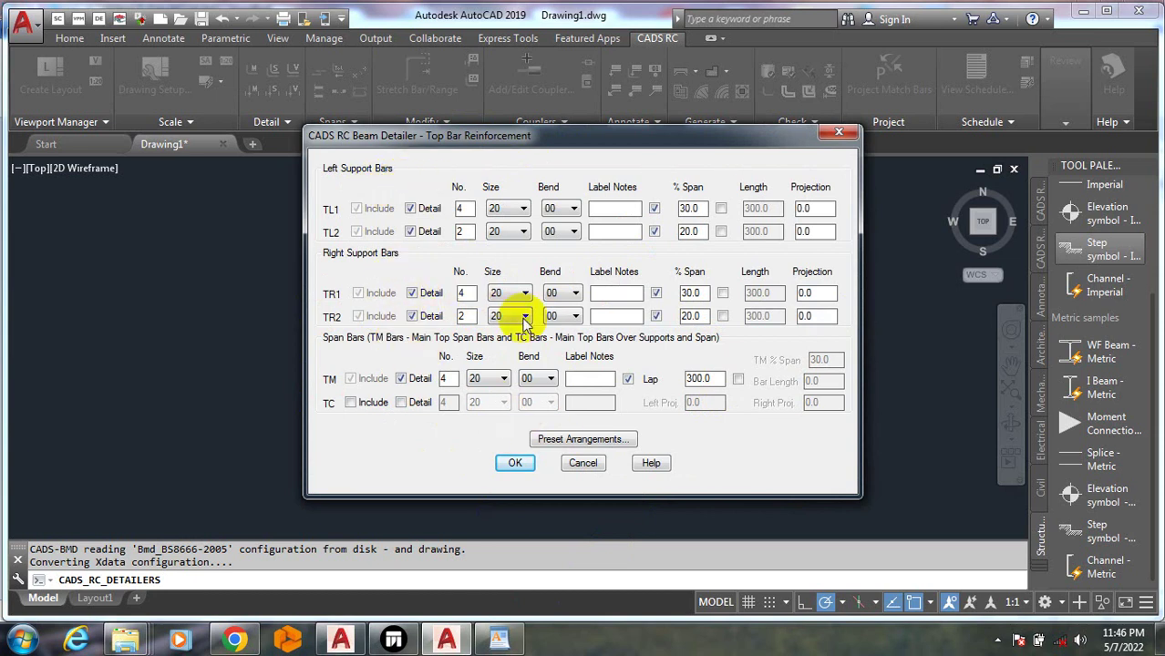
{"action": "left_click", "coordinate": [514, 465]}
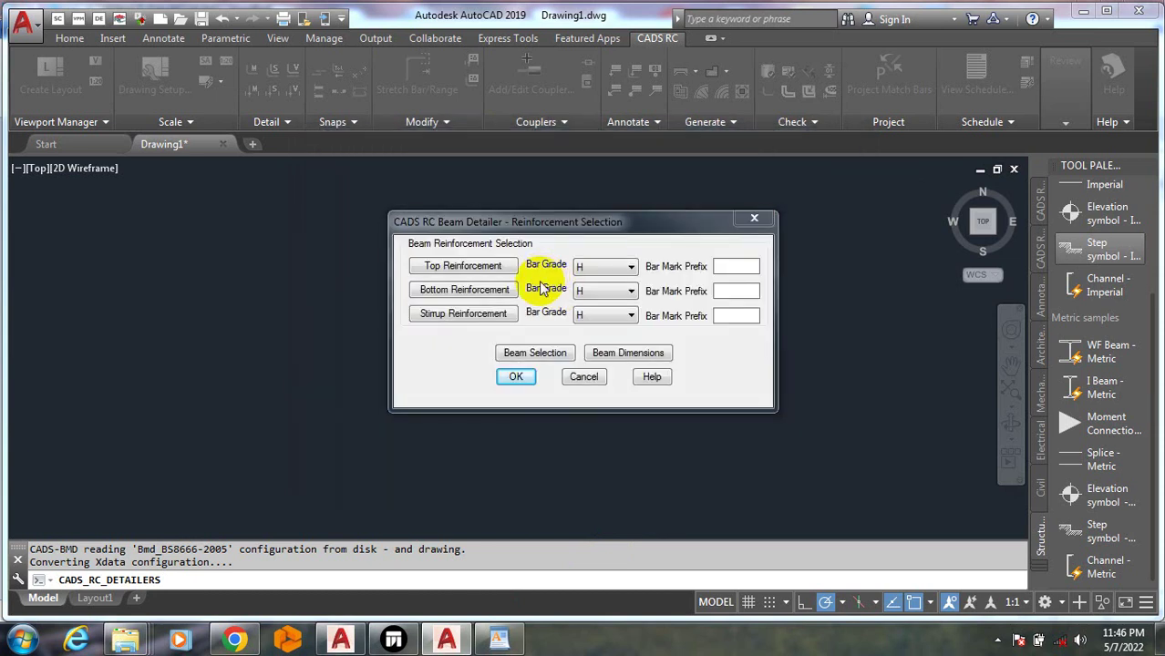
{"action": "left_click", "coordinate": [487, 290]}
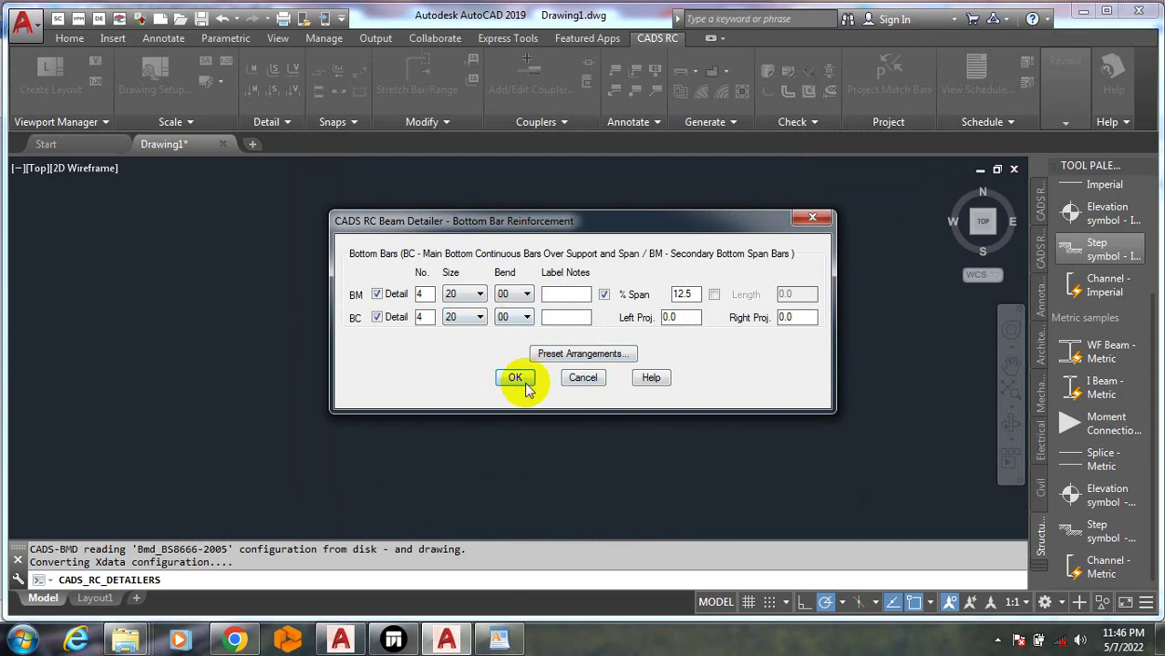
{"action": "left_click", "coordinate": [517, 377]}
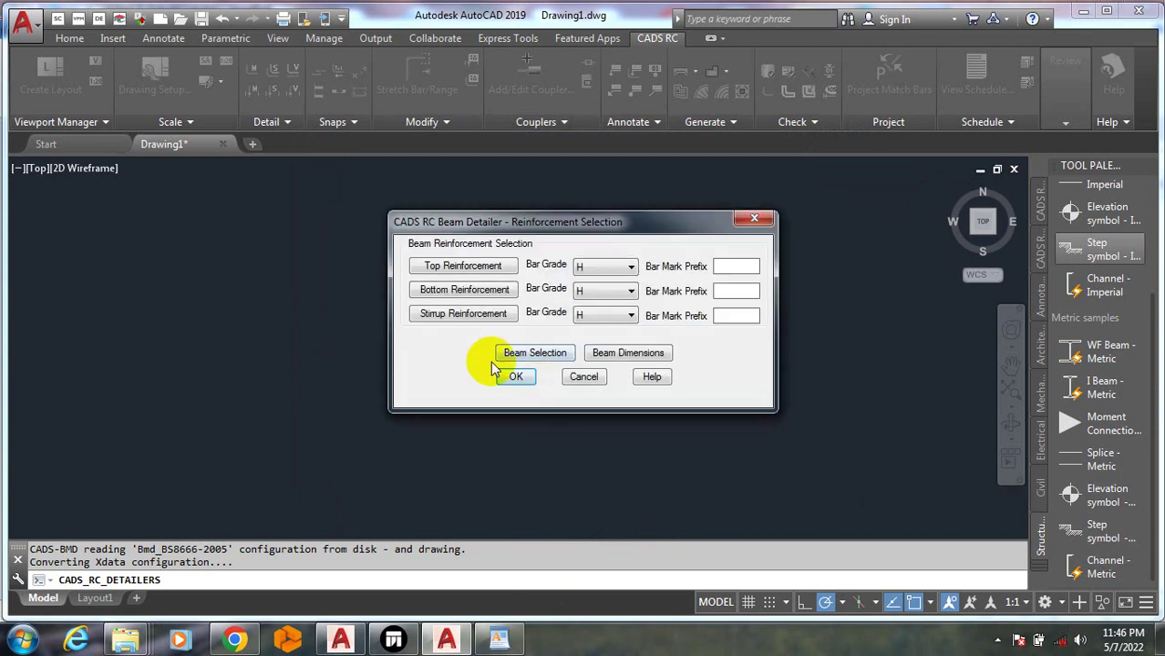
Accept stirrups as one zone of 10 size-8 bars at 211.1 spacing, then confirm all reinforcement
{"action": "left_click", "coordinate": [488, 314]}
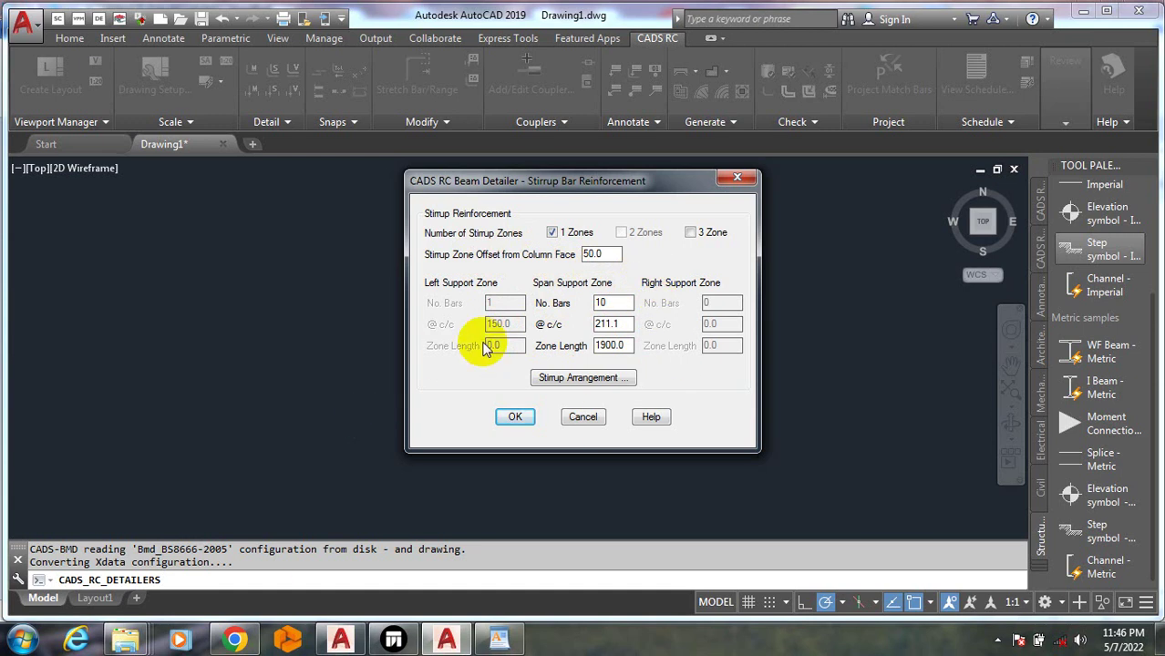
{"action": "left_click", "coordinate": [578, 379]}
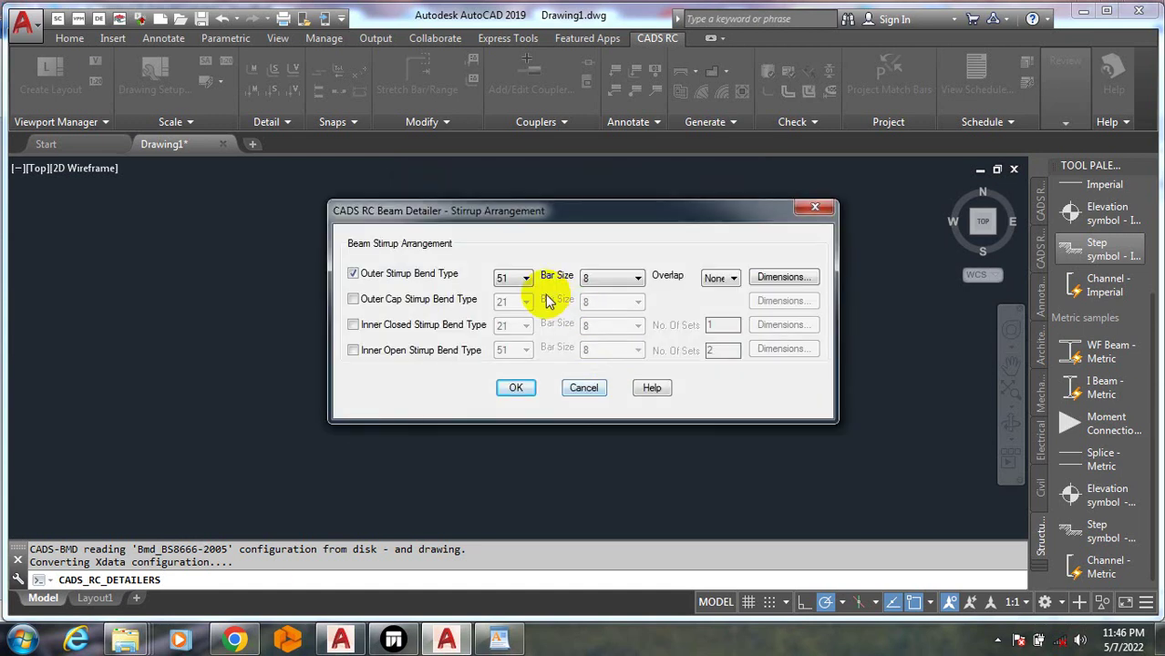
{"action": "left_click", "coordinate": [517, 388]}
{"action": "left_click", "coordinate": [510, 417]}
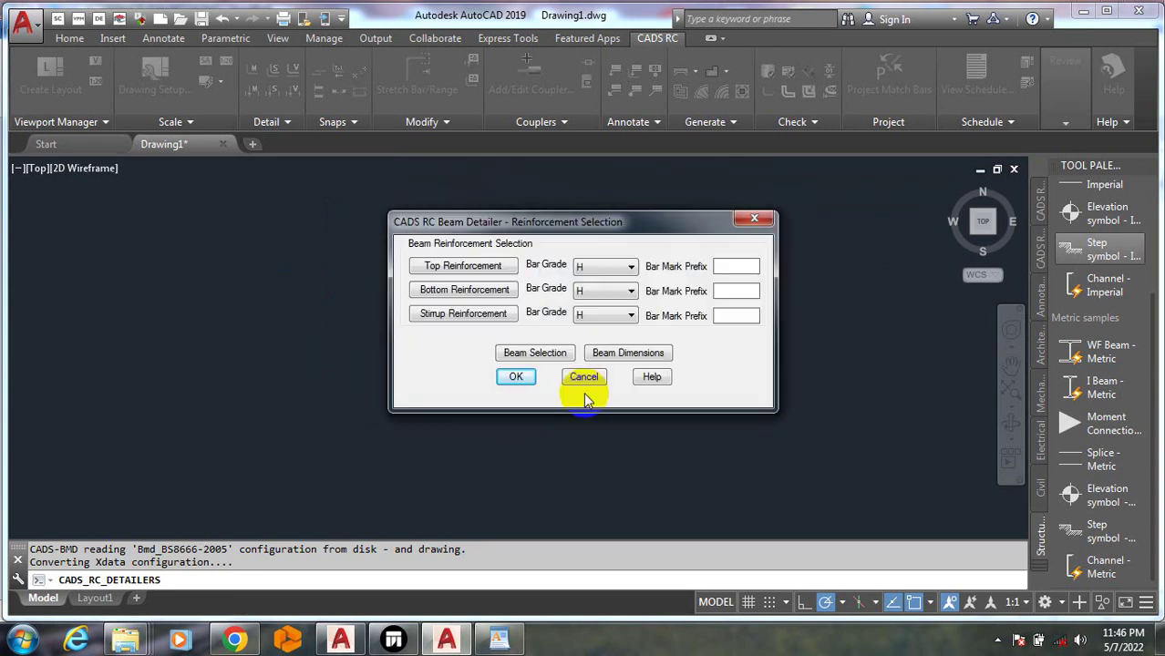
{"action": "left_click", "coordinate": [516, 378]}
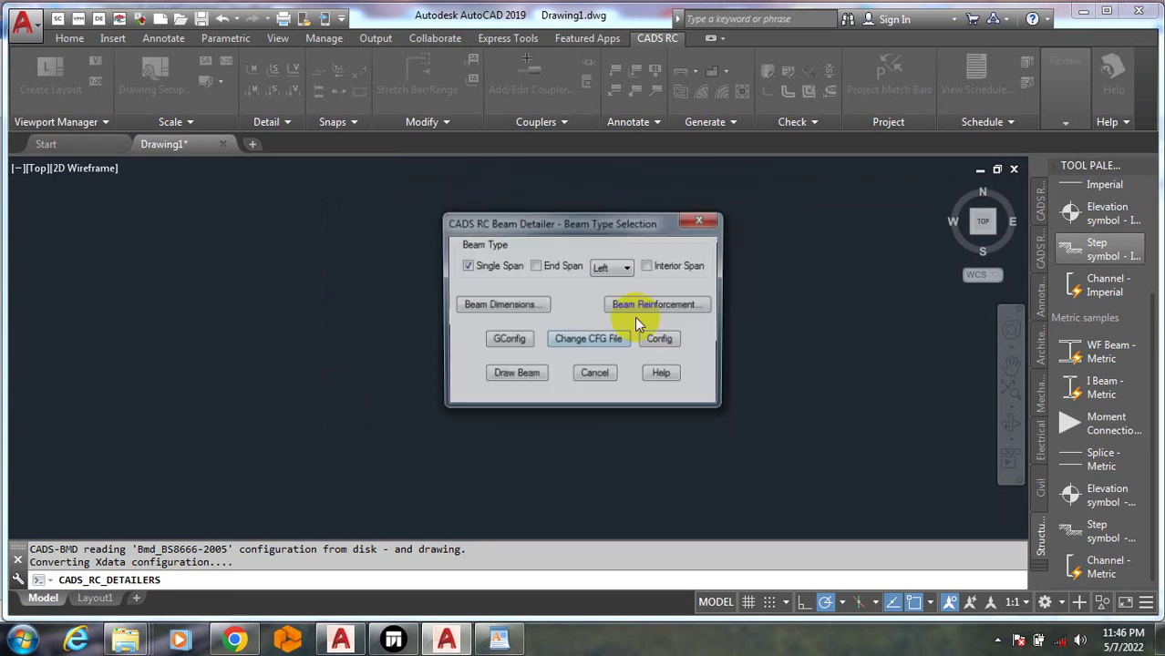
Start drawing the beam detail, dismissing the multiline text tip and declining text rescaling
{"action": "left_click", "coordinate": [515, 375]}
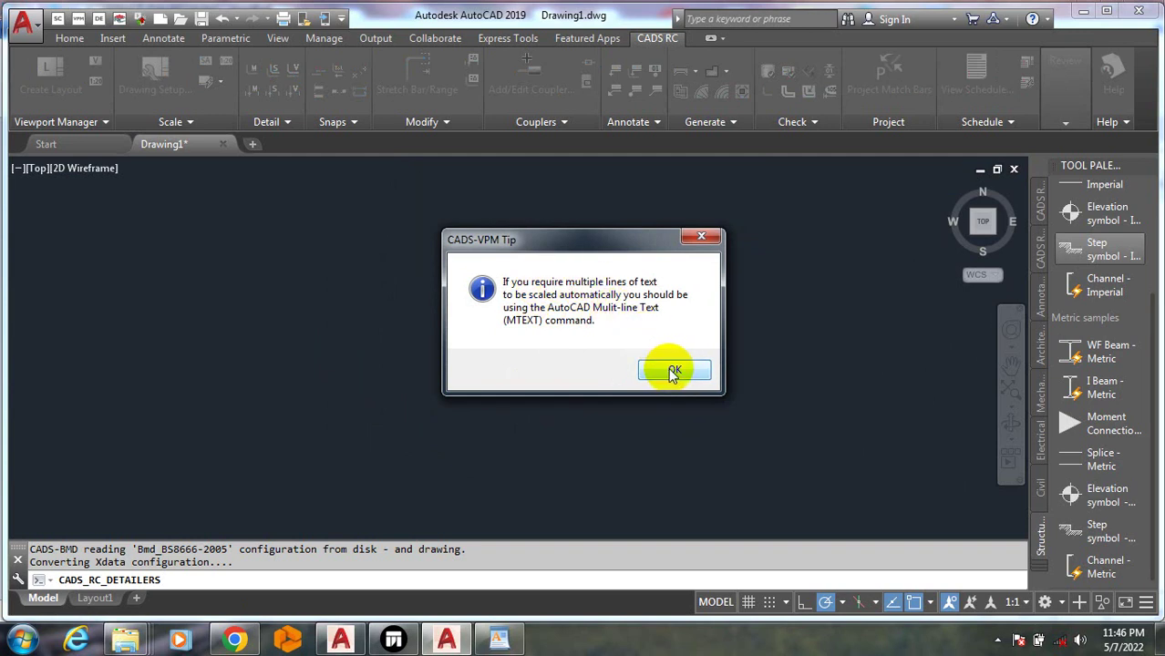
{"action": "left_click", "coordinate": [672, 371]}
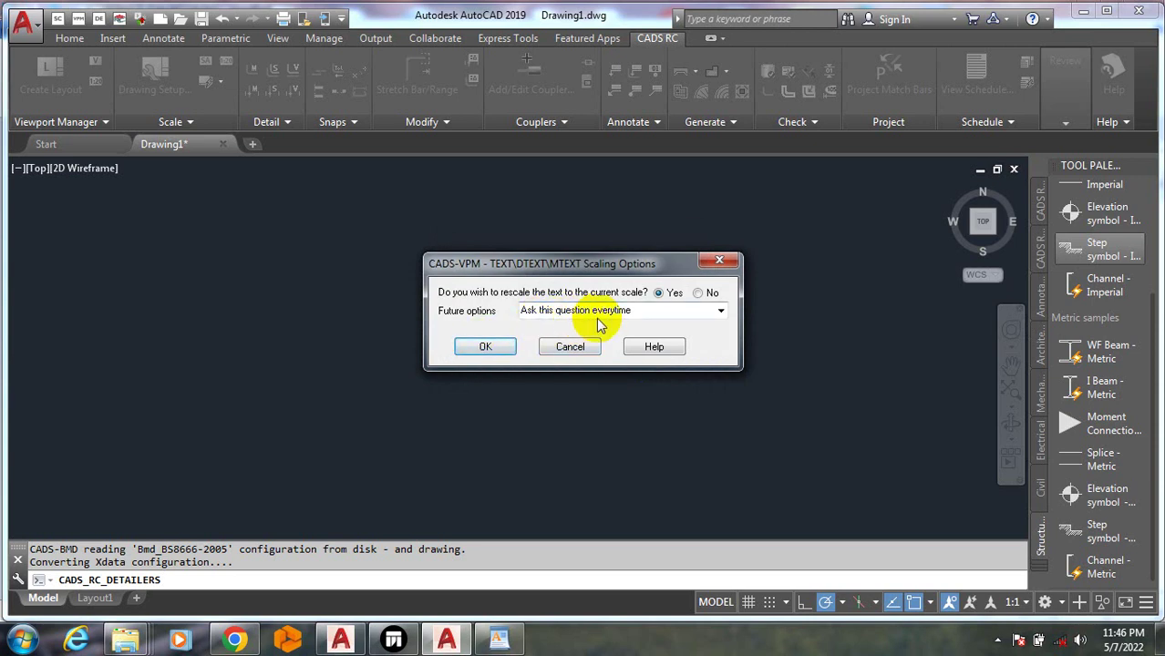
{"action": "left_click", "coordinate": [697, 294]}
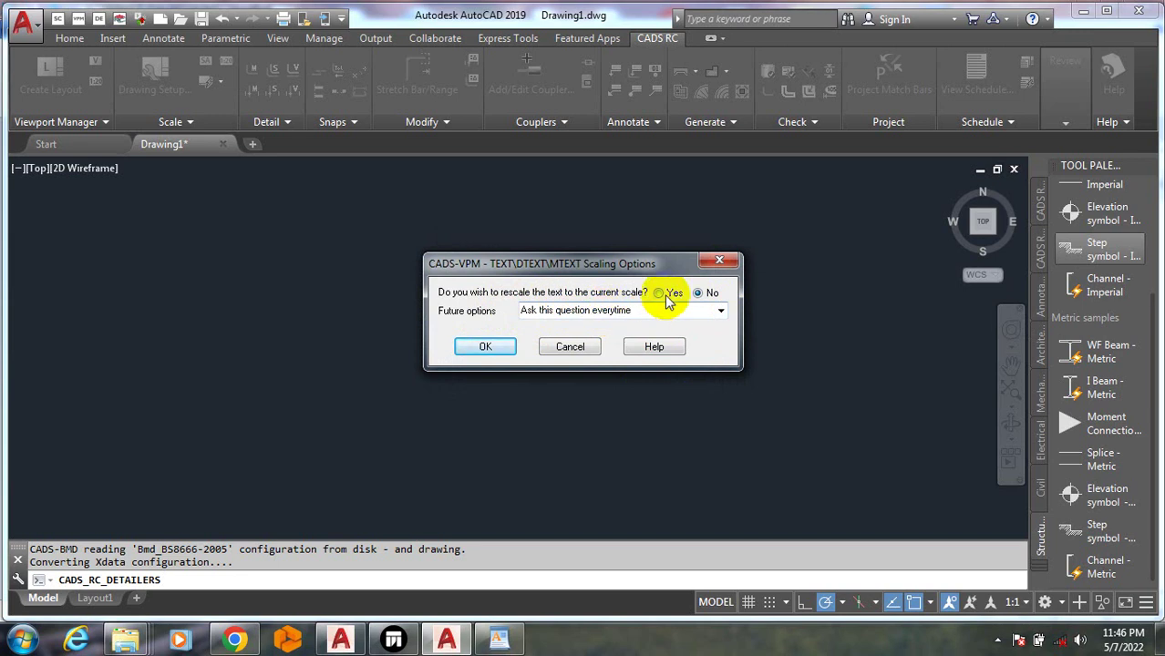
Set text scaling to 'Always rescale and never ask again' and accept the member assignment
{"action": "left_click", "coordinate": [720, 314]}
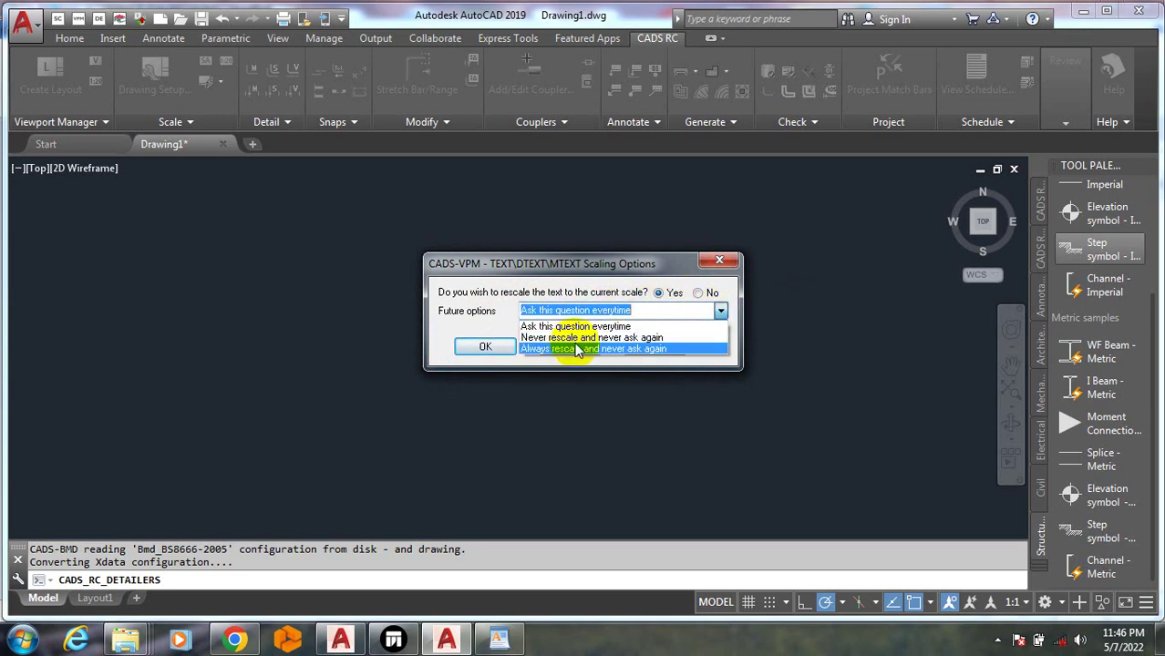
{"action": "left_click", "coordinate": [695, 350]}
{"action": "left_click", "coordinate": [483, 348]}
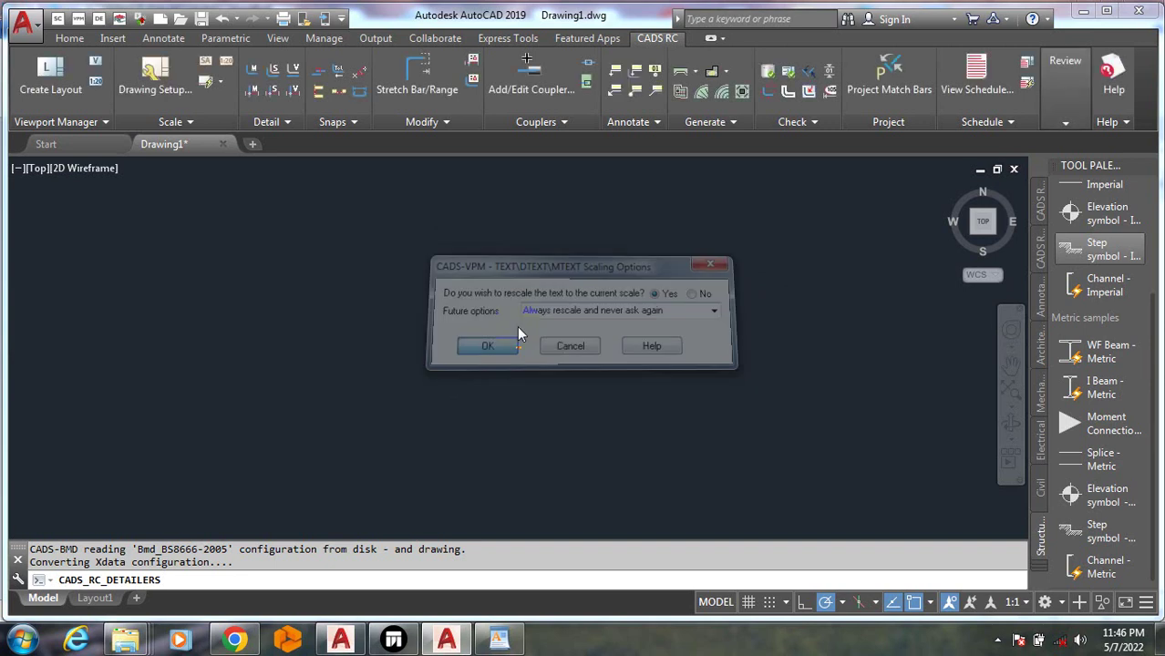
{"action": "left_click", "coordinate": [625, 492]}
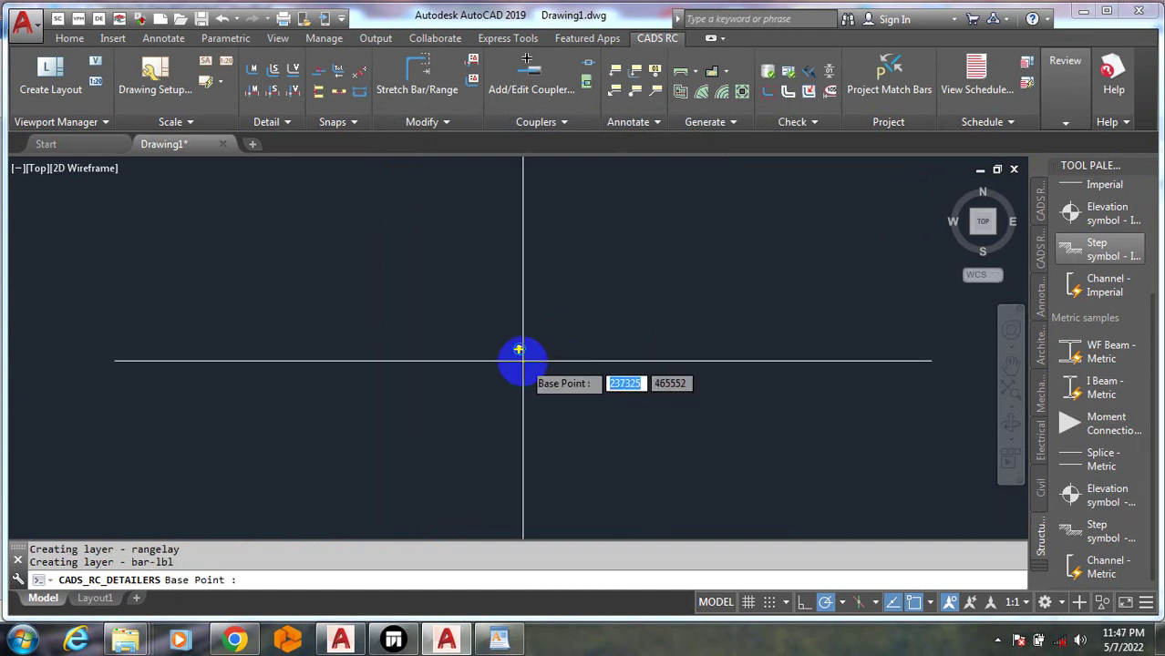
Place the BM1 elevation and three sections at a base point and new position, skipping move/rotate/copy
{"action": "scroll", "coordinate": [348, 213], "scroll_direction": "up", "scroll_amount": 4}
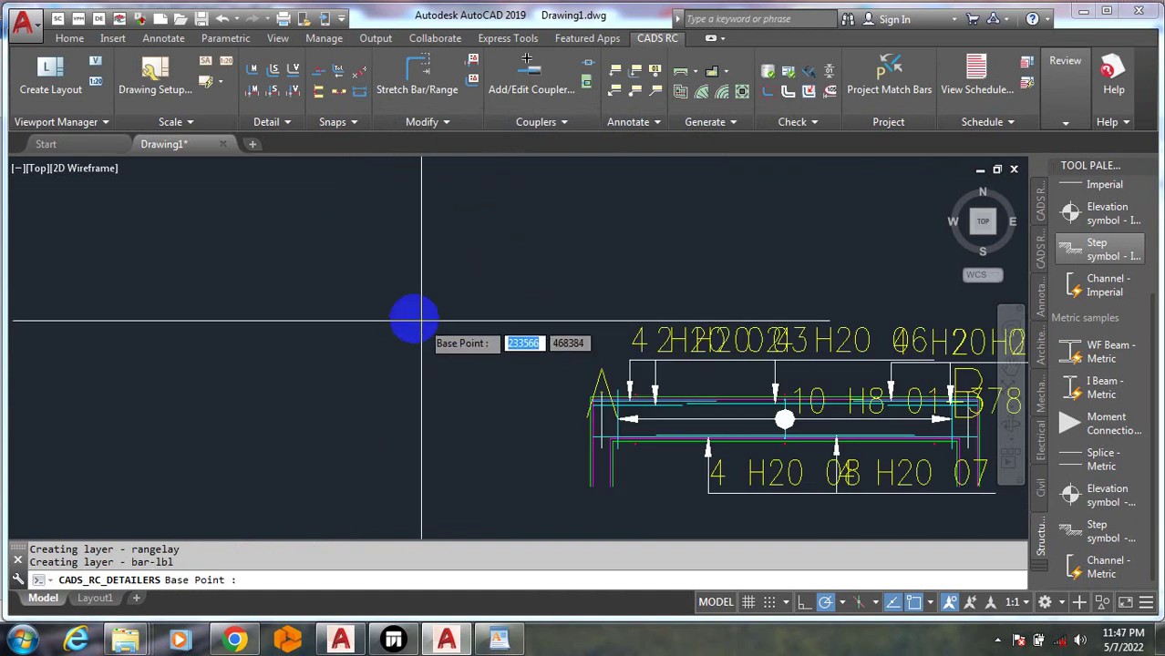
{"action": "scroll", "coordinate": [296, 273], "scroll_direction": "down", "scroll_amount": 3}
{"action": "scroll", "coordinate": [440, 337], "scroll_direction": "up", "scroll_amount": 3}
{"action": "scroll", "coordinate": [390, 372], "scroll_direction": "up", "scroll_amount": 3}
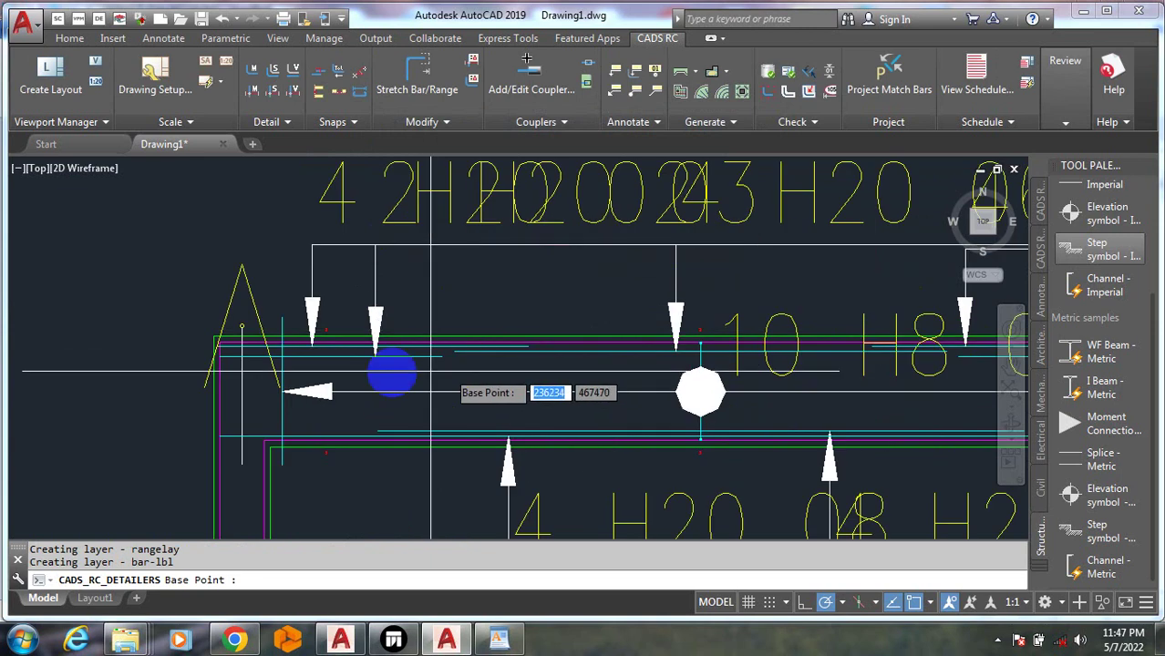
{"action": "scroll", "coordinate": [282, 296], "scroll_direction": "down", "scroll_amount": 3}
{"action": "scroll", "coordinate": [370, 382], "scroll_direction": "up", "scroll_amount": 3}
{"action": "scroll", "coordinate": [370, 383], "scroll_direction": "up", "scroll_amount": 2}
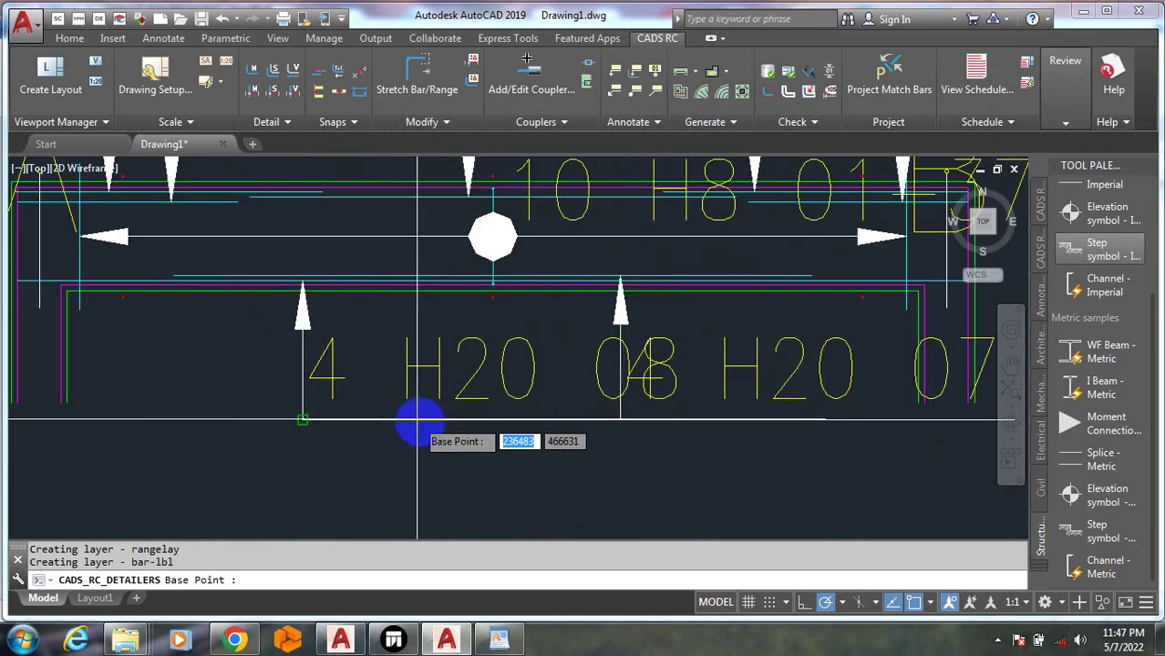
{"action": "scroll", "coordinate": [364, 268], "scroll_direction": "down", "scroll_amount": 3}
{"action": "scroll", "coordinate": [407, 285], "scroll_direction": "up", "scroll_amount": 2}
{"action": "scroll", "coordinate": [407, 285], "scroll_direction": "down", "scroll_amount": 3}
{"action": "scroll", "coordinate": [307, 390], "scroll_direction": "up", "scroll_amount": 7}
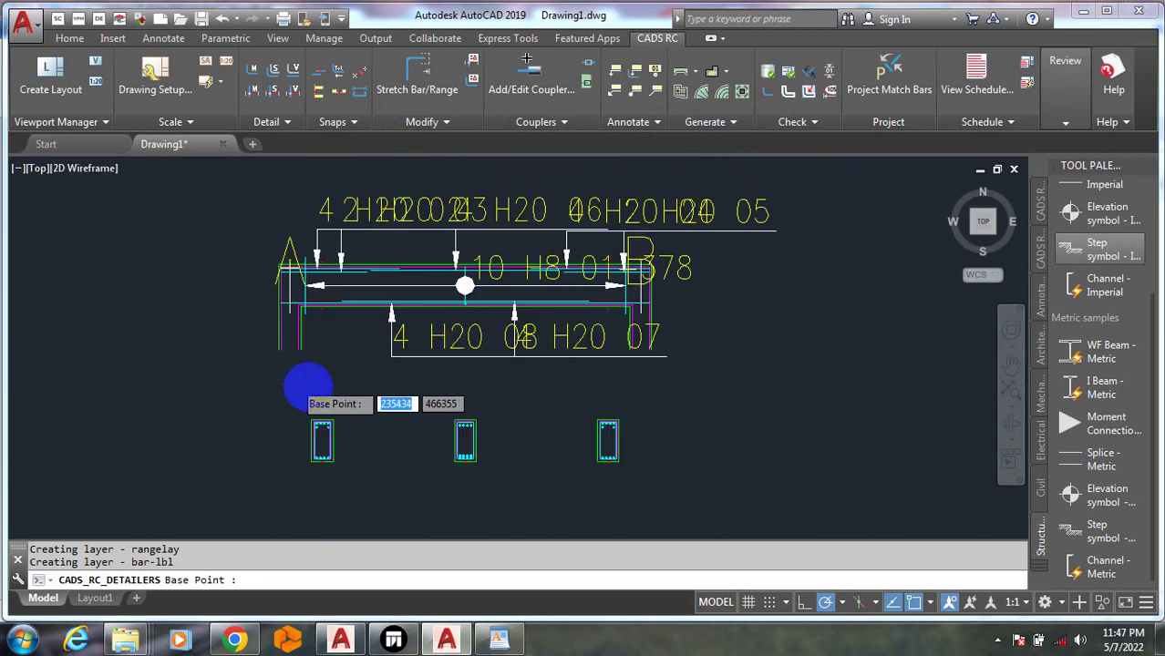
{"action": "scroll", "coordinate": [294, 446], "scroll_direction": "down", "scroll_amount": 5}
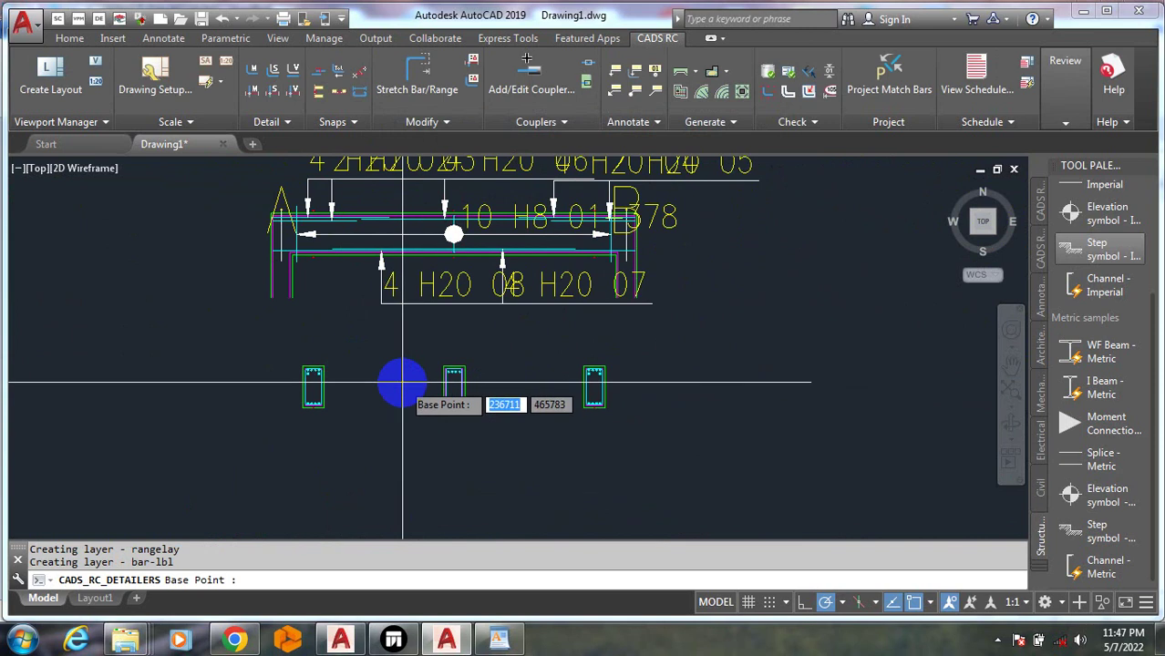
{"action": "scroll", "coordinate": [278, 401], "scroll_direction": "up", "scroll_amount": 5}
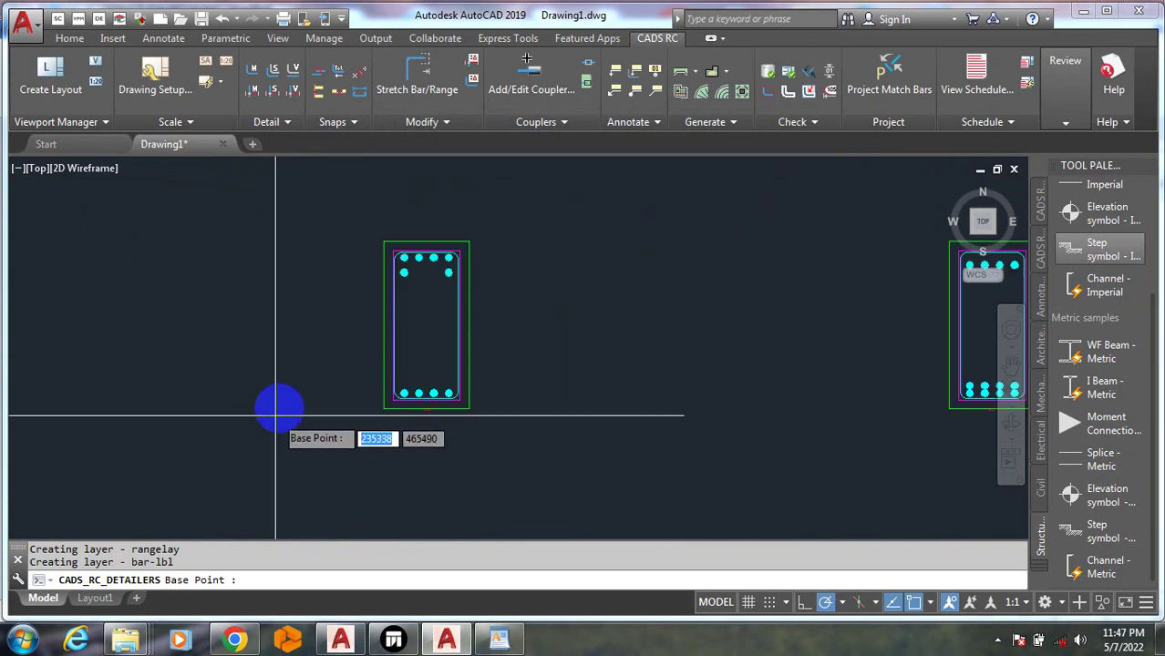
{"action": "scroll", "coordinate": [316, 347], "scroll_direction": "down", "scroll_amount": 3}
{"action": "scroll", "coordinate": [662, 345], "scroll_direction": "up", "scroll_amount": 5}
{"action": "scroll", "coordinate": [226, 403], "scroll_direction": "down", "scroll_amount": 8}
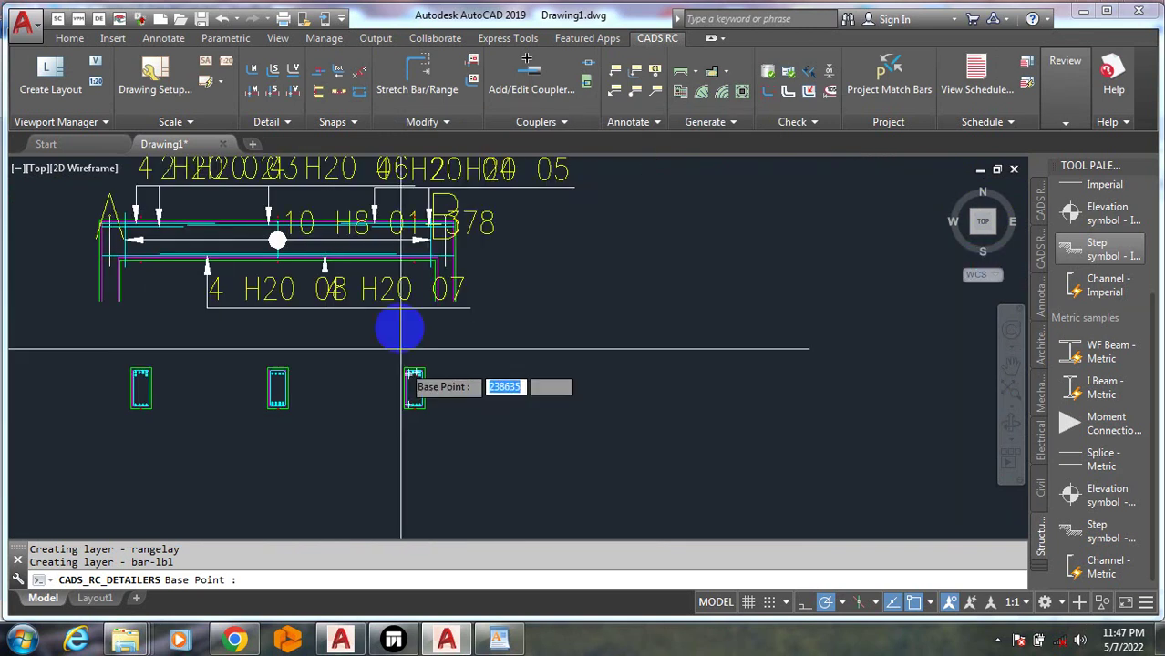
{"action": "scroll", "coordinate": [185, 345], "scroll_direction": "up", "scroll_amount": 3}
{"action": "scroll", "coordinate": [473, 336], "scroll_direction": "down", "scroll_amount": 4}
{"action": "scroll", "coordinate": [377, 339], "scroll_direction": "up", "scroll_amount": 2}
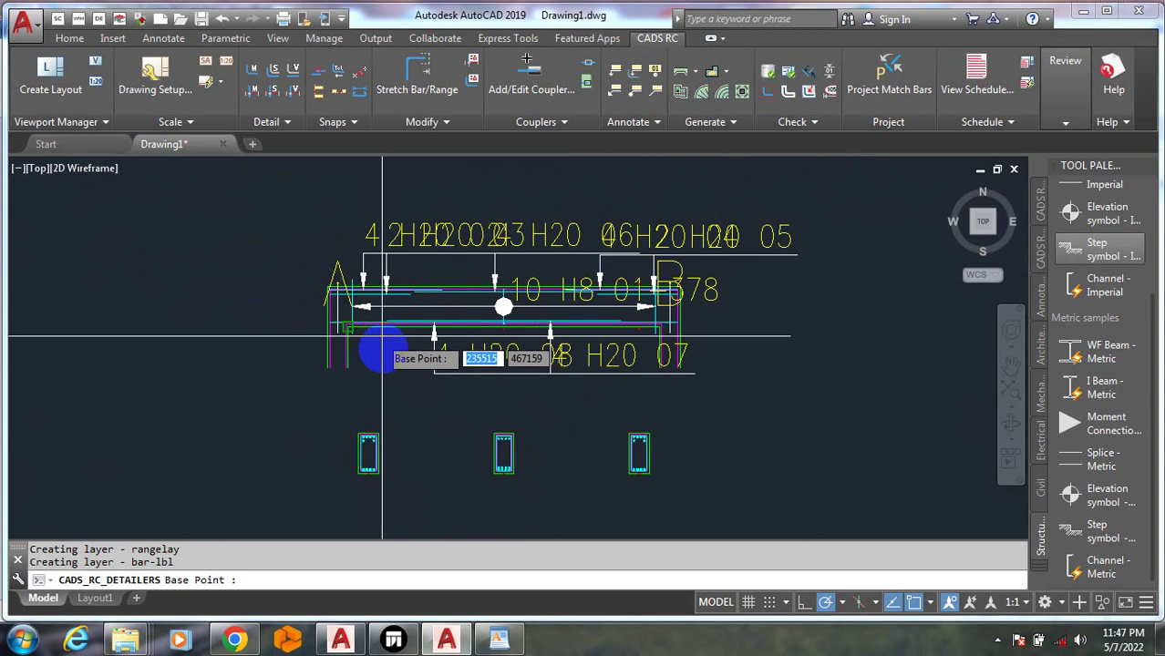
{"action": "scroll", "coordinate": [393, 383], "scroll_direction": "down", "scroll_amount": 3}
{"action": "left_click", "coordinate": [587, 343]}
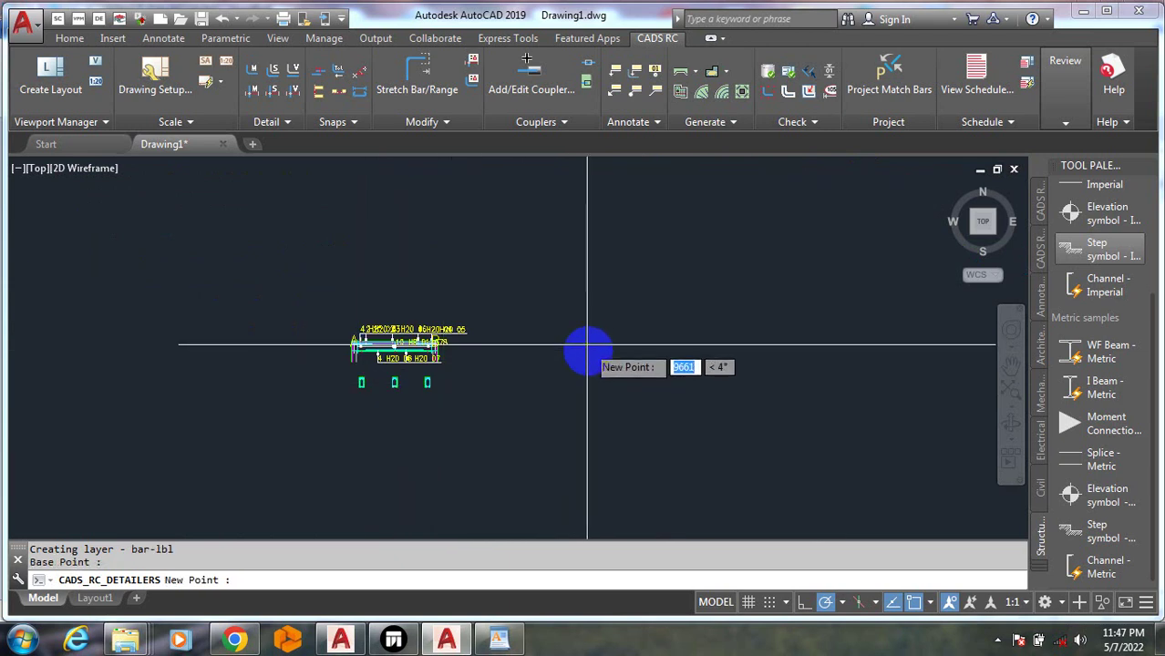
{"action": "left_click", "coordinate": [832, 332]}
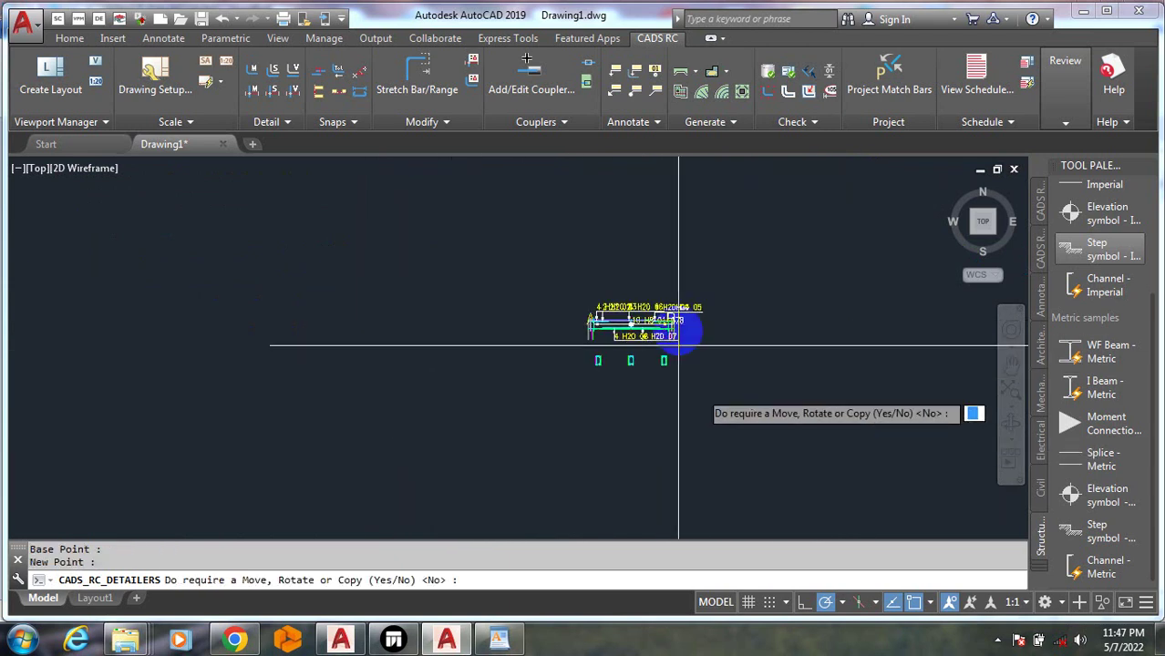
{"action": "key", "text": "Escape"}
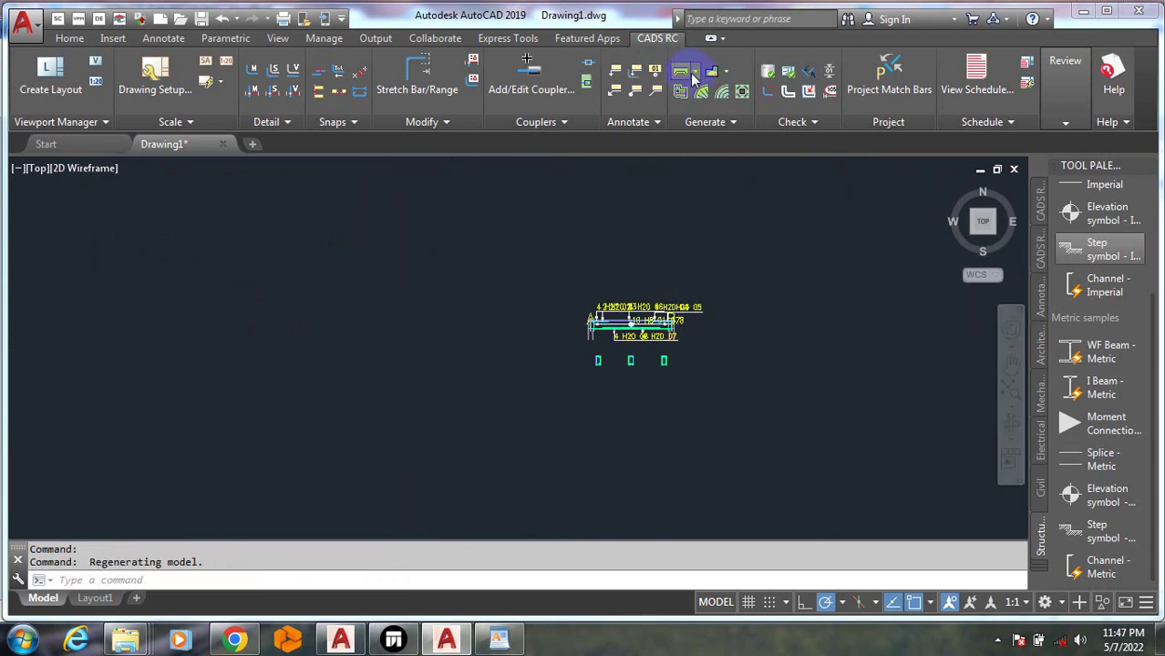
Generate a second BM1 beam detail with current settings, then cancel its placement
{"action": "left_click", "coordinate": [695, 77]}
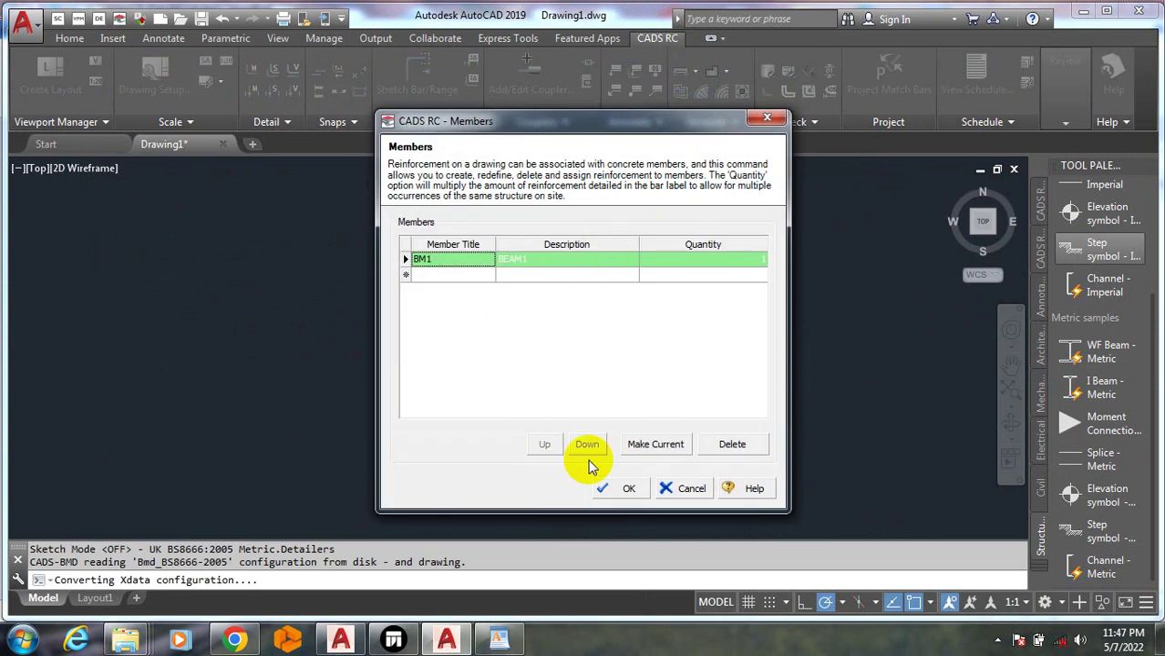
{"action": "left_click", "coordinate": [615, 489]}
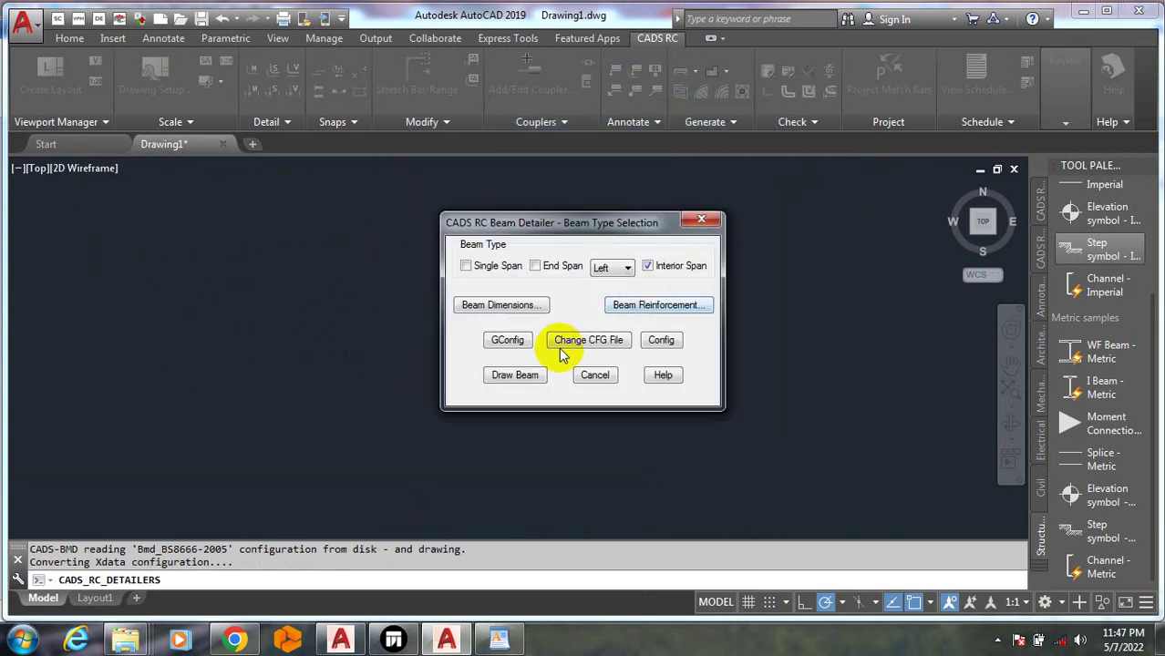
{"action": "left_click", "coordinate": [515, 375]}
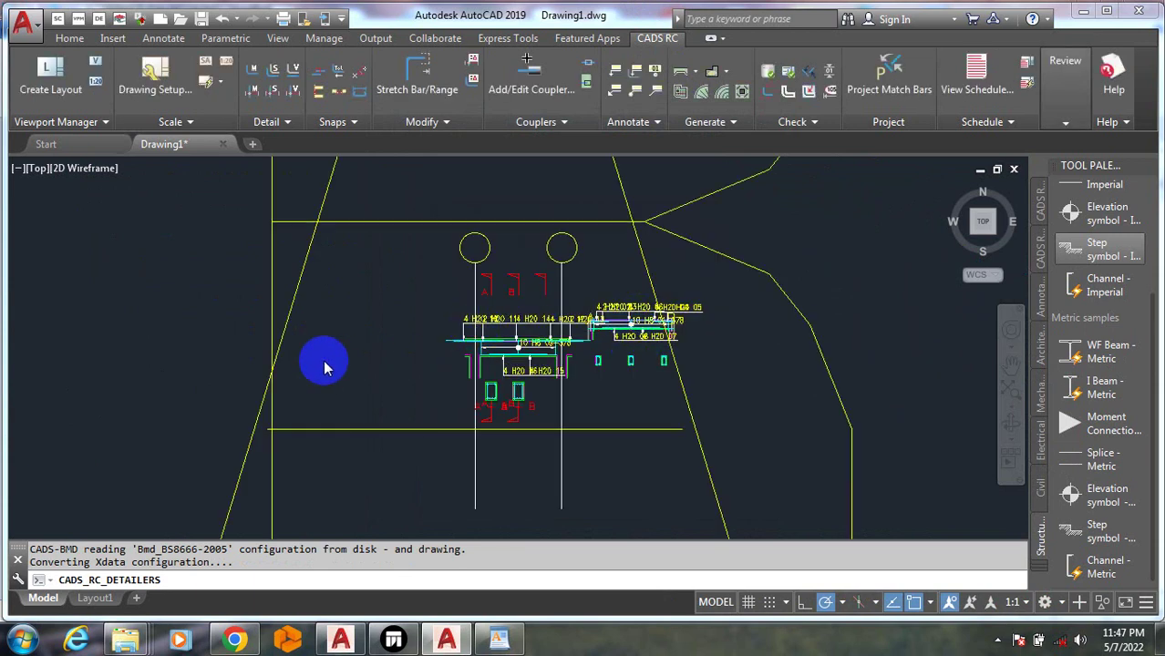
{"action": "scroll", "coordinate": [434, 395], "scroll_direction": "down", "scroll_amount": 6}
{"action": "left_click", "coordinate": [480, 364]}
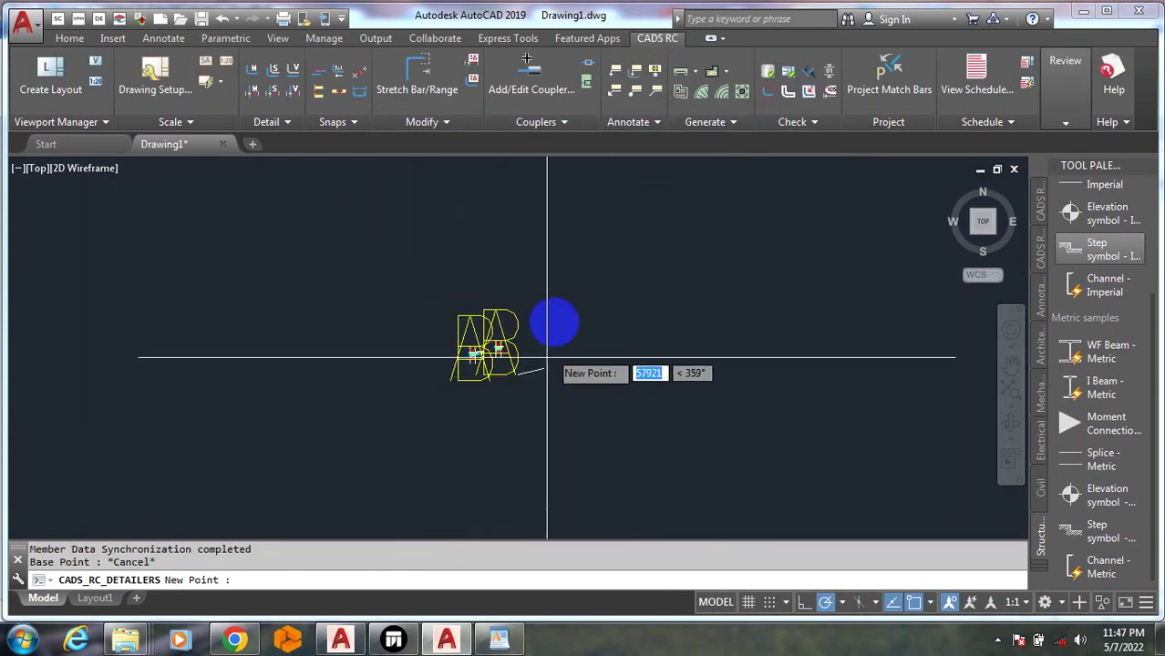
{"action": "key", "text": "Escape"}
{"action": "key", "text": "Escape"}
{"action": "key", "text": "Escape"}
{"action": "key", "text": "Escape"}
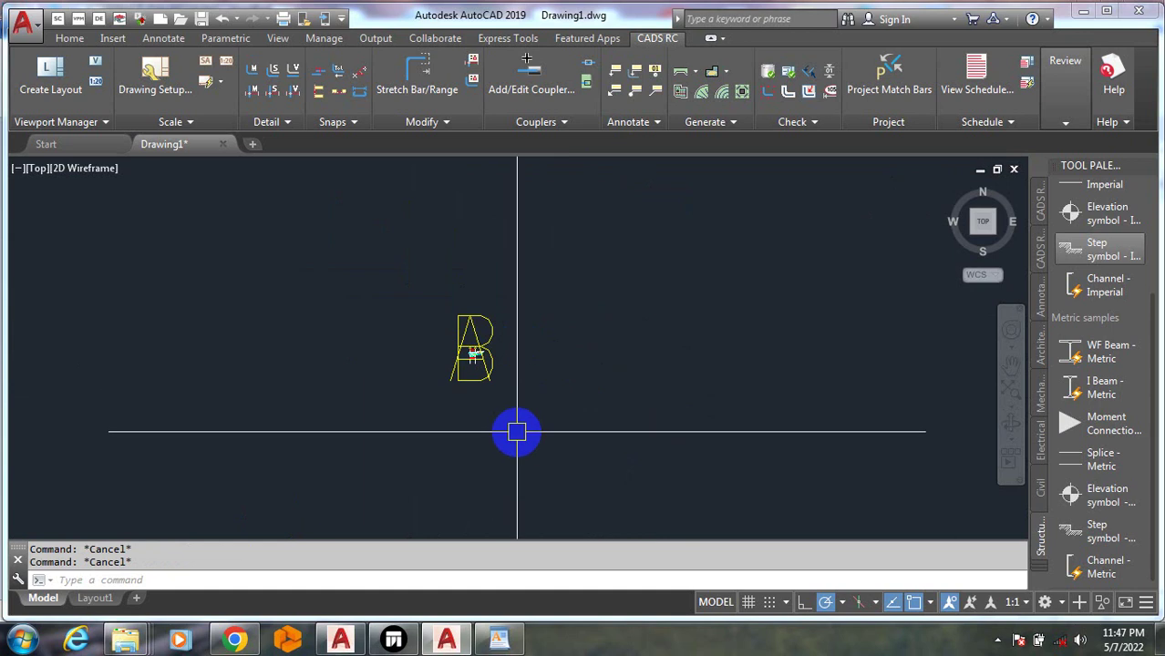
Start an erase (E) and select the whole beam detail, 208 objects, with a crossing window
{"action": "type", "text": "E"}
{"action": "key", "text": "Return"}
{"action": "left_click", "coordinate": [522, 429]}
{"action": "left_click", "coordinate": [437, 280]}
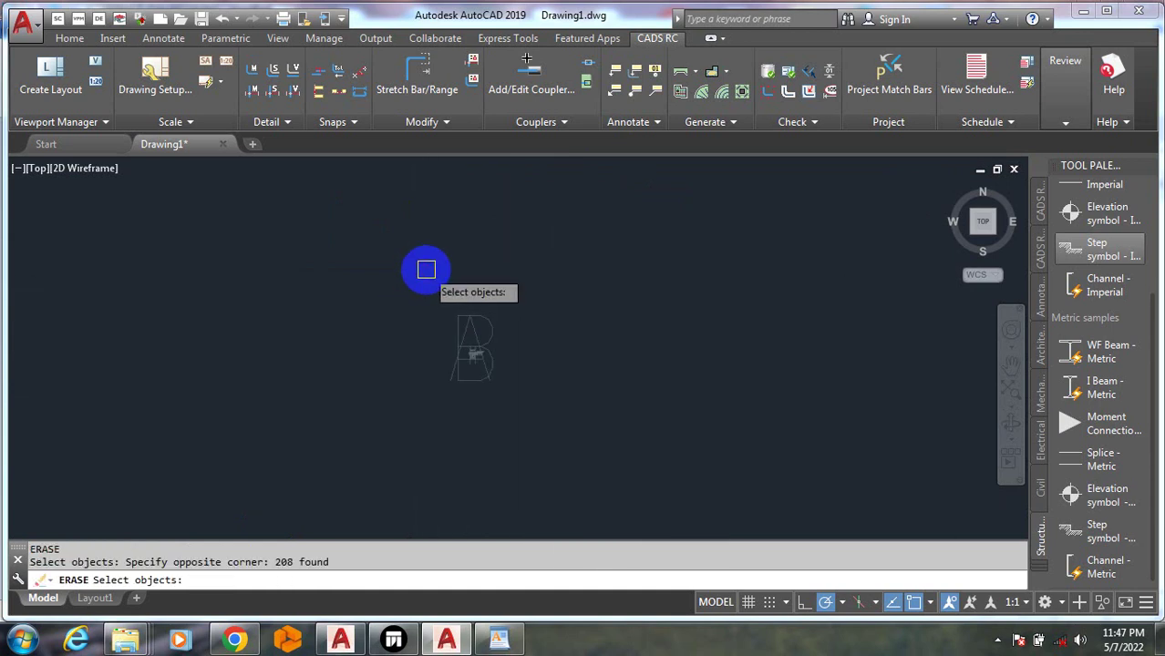
Erase the beam detail and remove its bars from the bending schedule
{"action": "key", "text": "Return"}
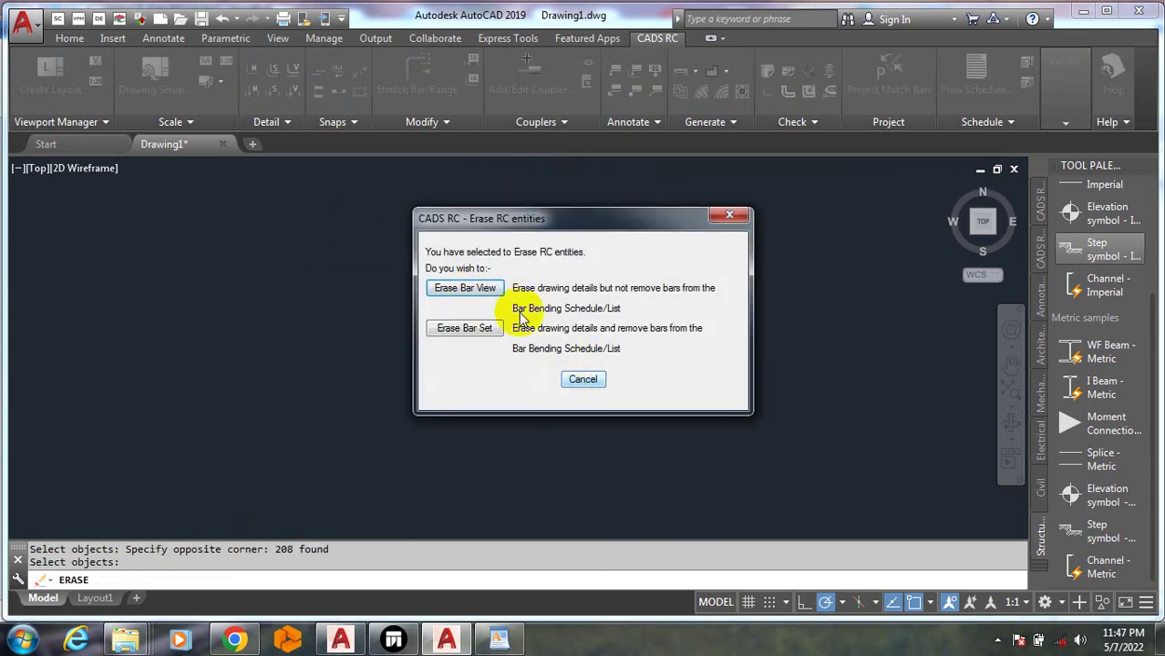
{"action": "left_click", "coordinate": [485, 336]}
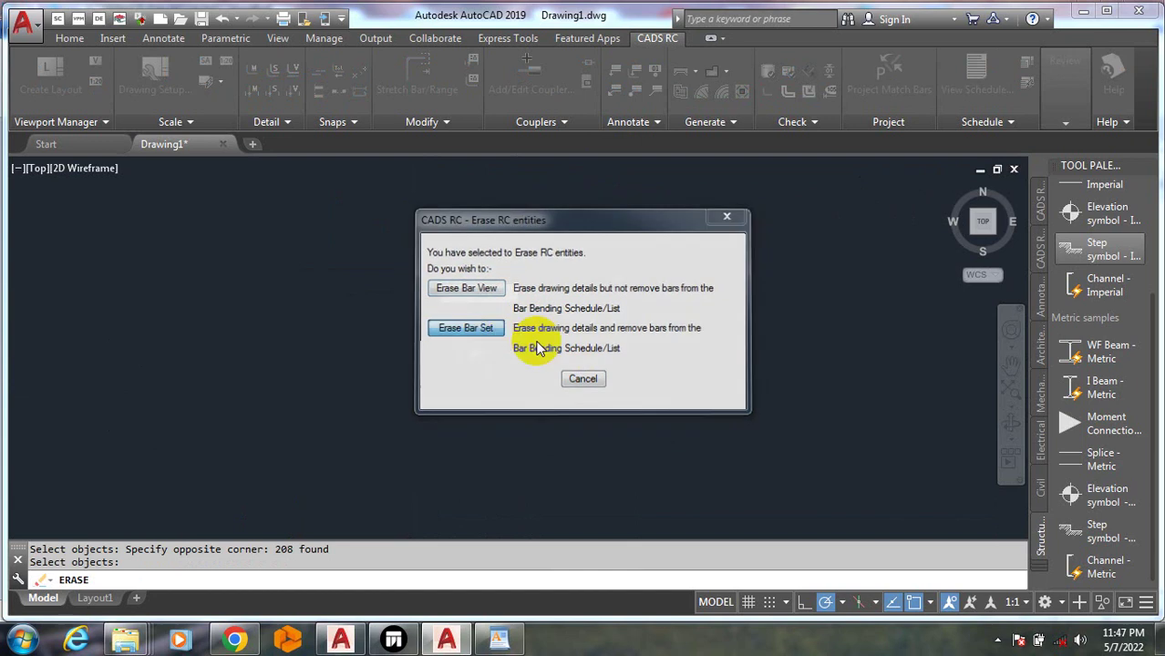
{"action": "left_click", "coordinate": [481, 325]}
{"action": "key", "text": "Escape"}
{"action": "key", "text": "Escape"}
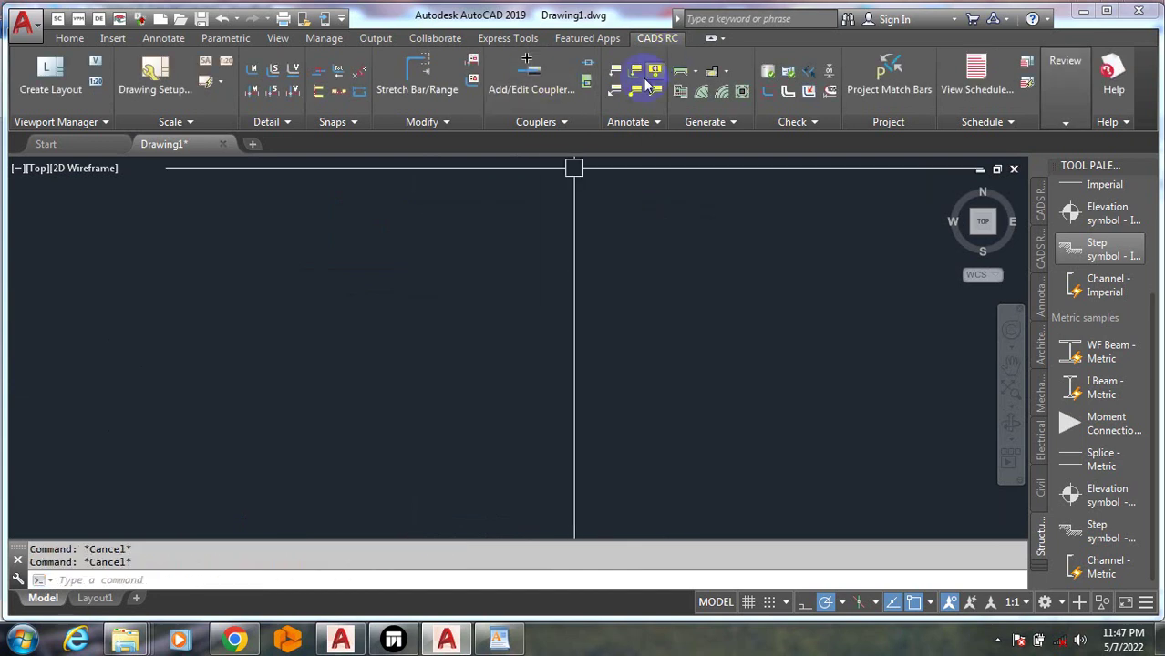
Reopen the Beam Detailer from the Generate list and accept the member to reach Beam Type Selection
{"action": "left_click", "coordinate": [696, 73]}
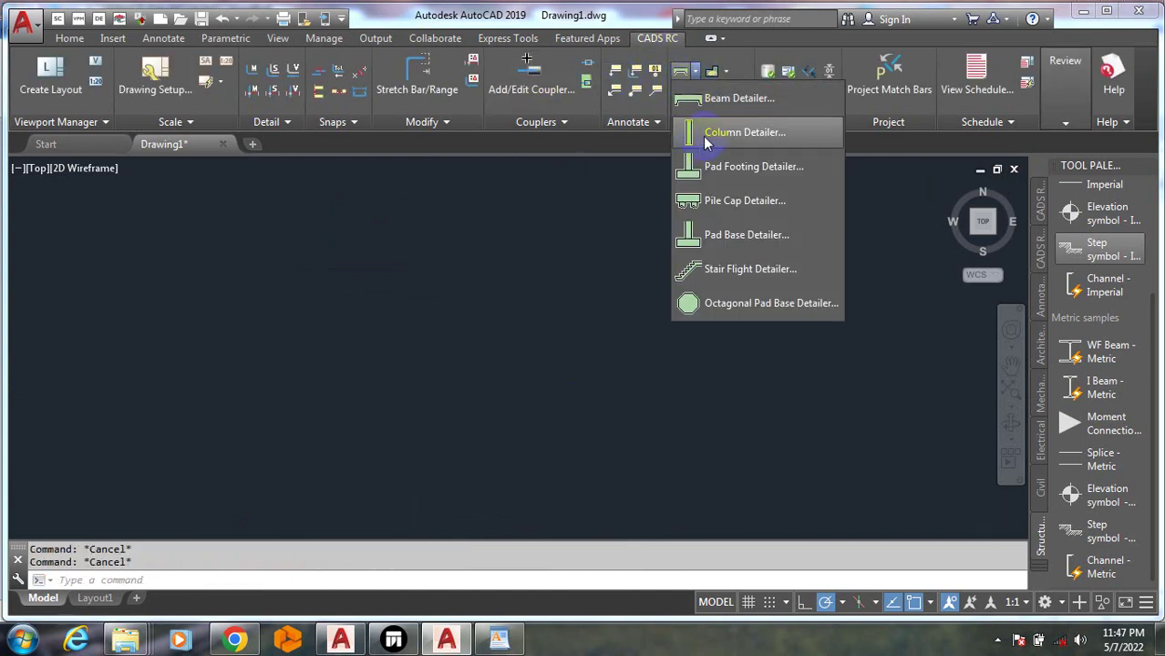
{"action": "left_click", "coordinate": [704, 97]}
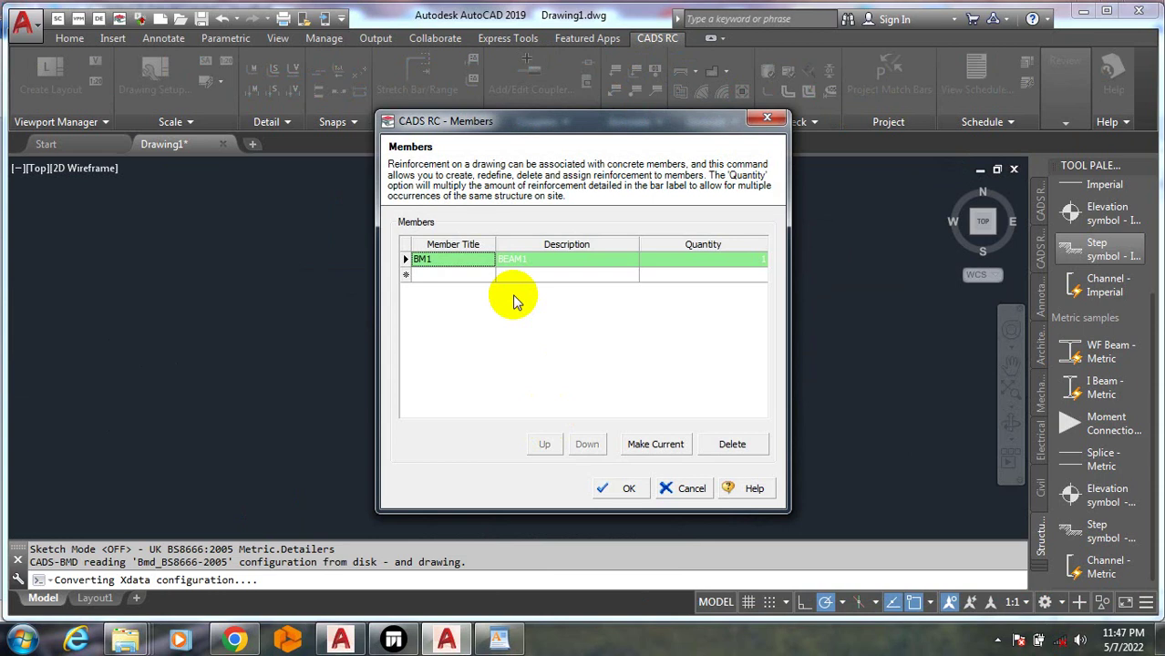
{"action": "left_click", "coordinate": [611, 490]}
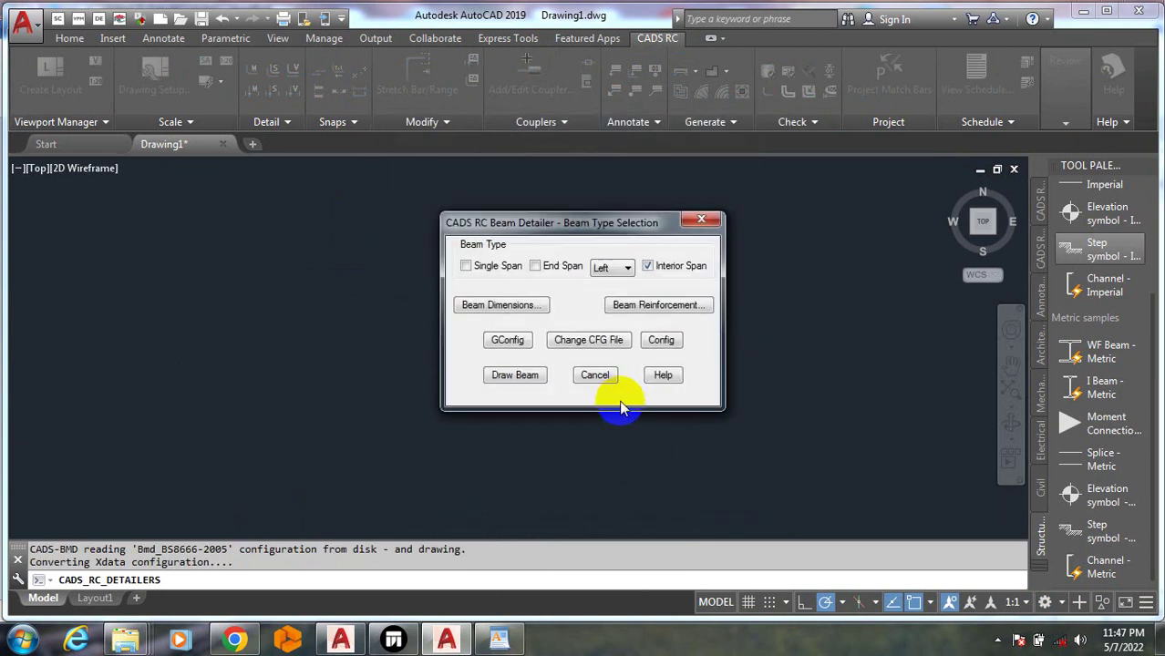
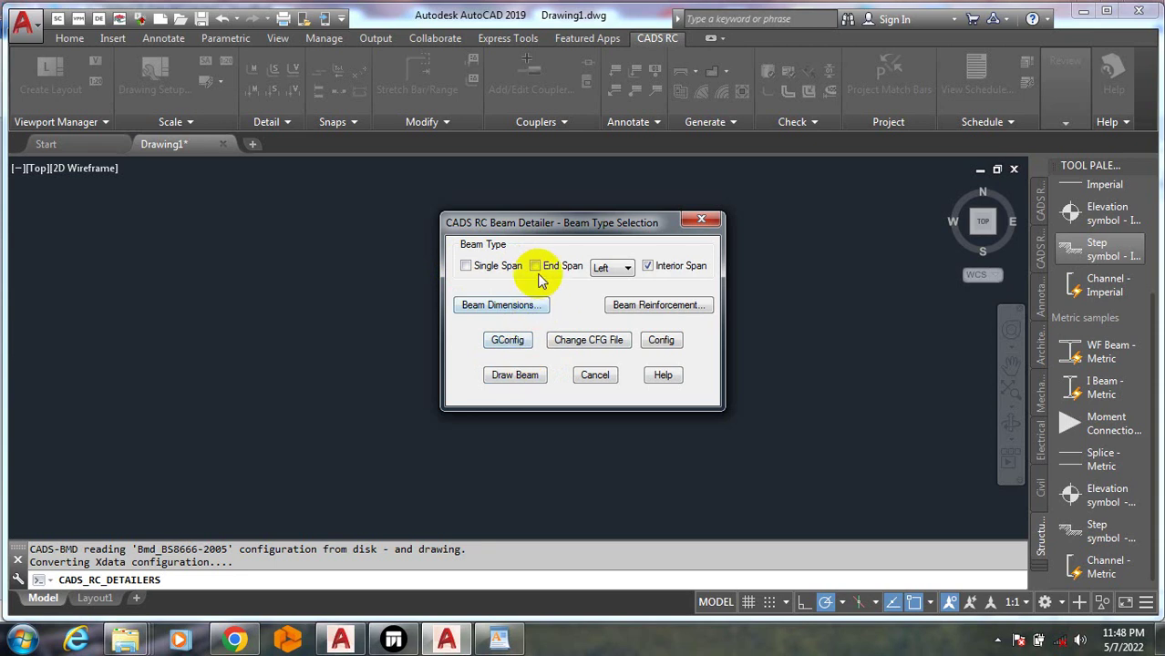
Draw the end-span beam detail and move it from a base point into the A/B frame
{"action": "left_click", "coordinate": [515, 375]}
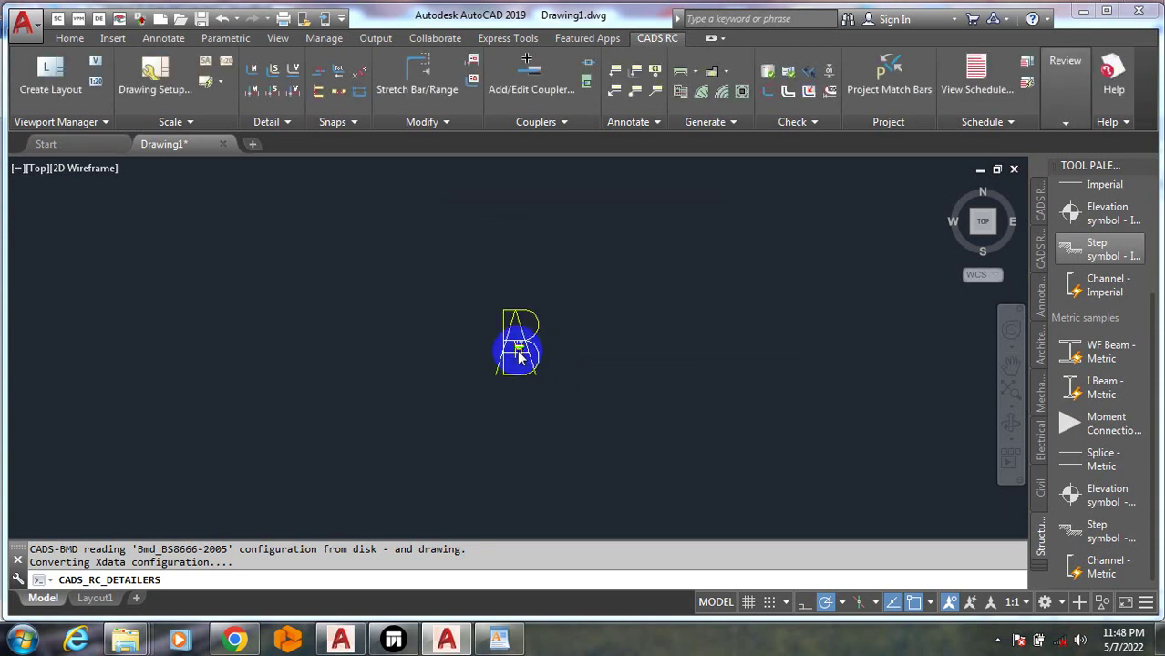
{"action": "scroll", "coordinate": [516, 341], "scroll_direction": "up", "scroll_amount": 10}
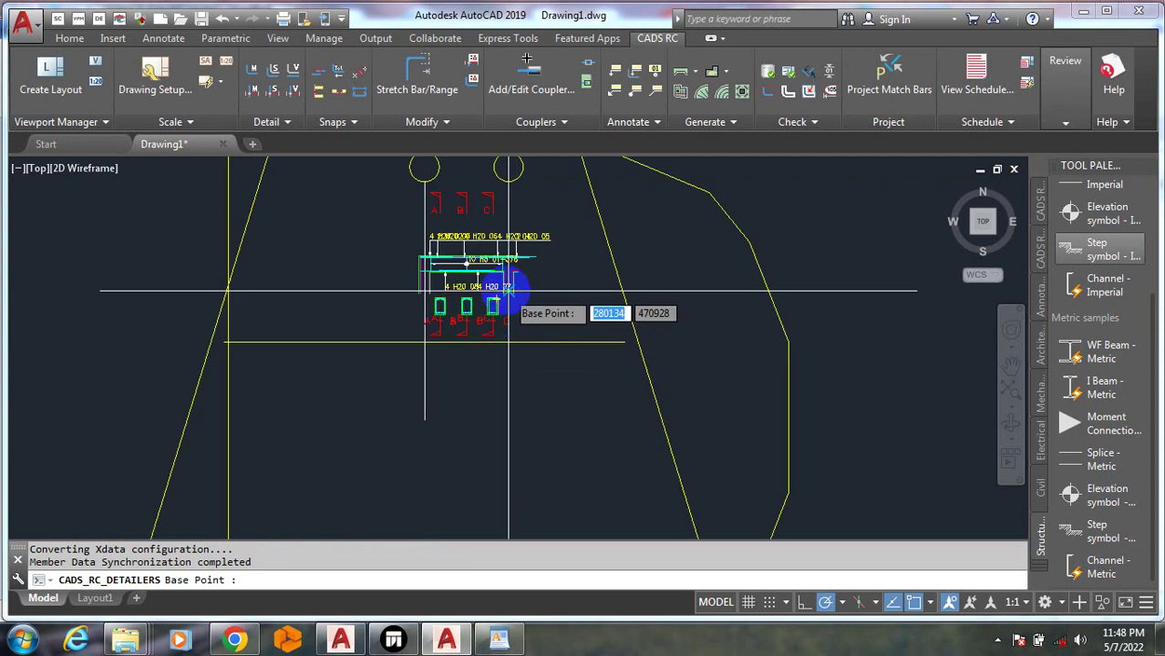
{"action": "scroll", "coordinate": [609, 366], "scroll_direction": "down", "scroll_amount": 4}
{"action": "left_click", "coordinate": [649, 387]}
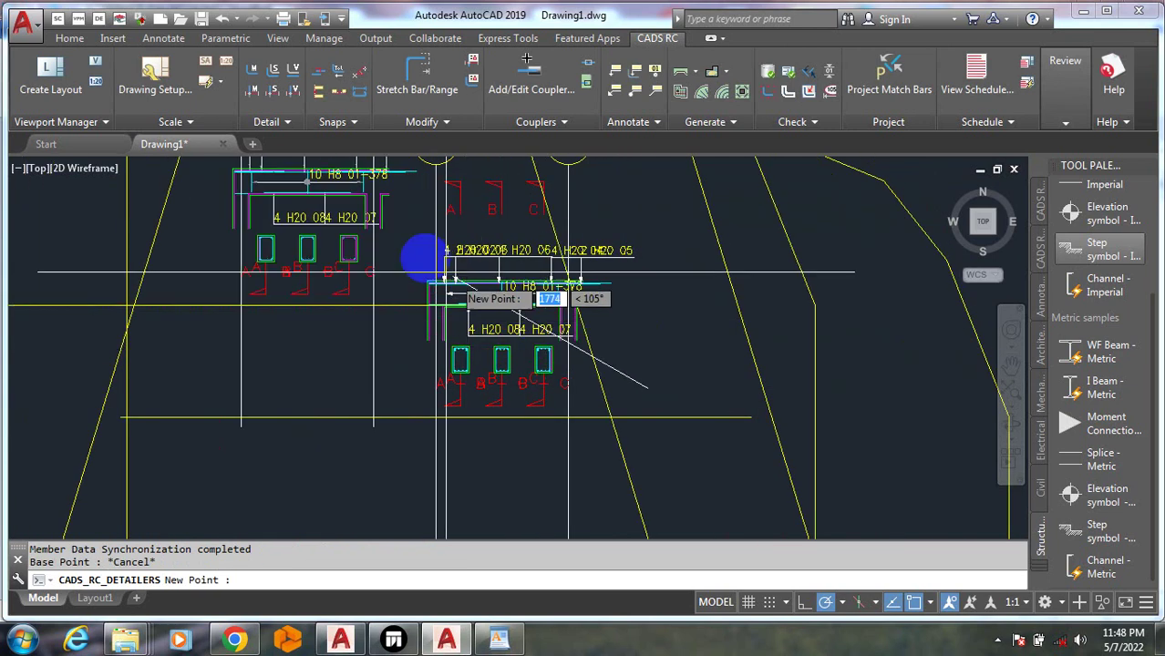
{"action": "scroll", "coordinate": [339, 244], "scroll_direction": "down", "scroll_amount": 9}
{"action": "left_click", "coordinate": [716, 321]}
{"action": "scroll", "coordinate": [723, 312], "scroll_direction": "up", "scroll_amount": 6}
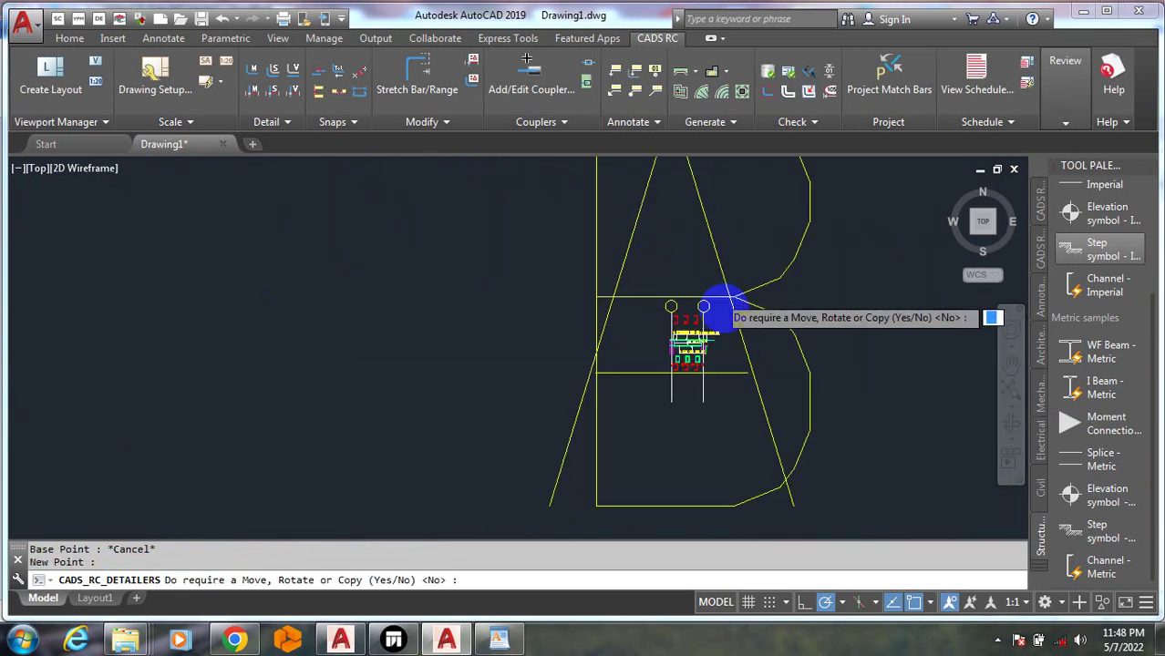
{"action": "key", "text": "Escape"}
Zoom in and out to review the placed beam detail, then bring up the RC detailers list
{"action": "scroll", "coordinate": [708, 372], "scroll_direction": "up", "scroll_amount": 8}
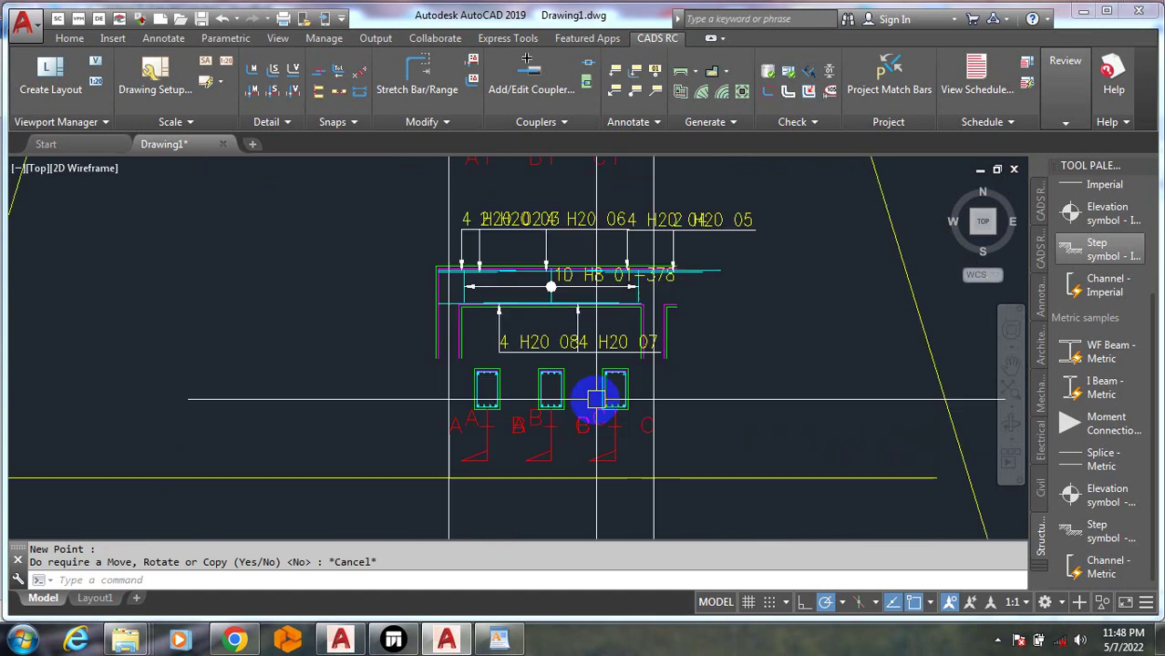
{"action": "scroll", "coordinate": [599, 307], "scroll_direction": "down", "scroll_amount": 3}
{"action": "scroll", "coordinate": [637, 327], "scroll_direction": "up", "scroll_amount": 4}
{"action": "scroll", "coordinate": [535, 307], "scroll_direction": "down", "scroll_amount": 6}
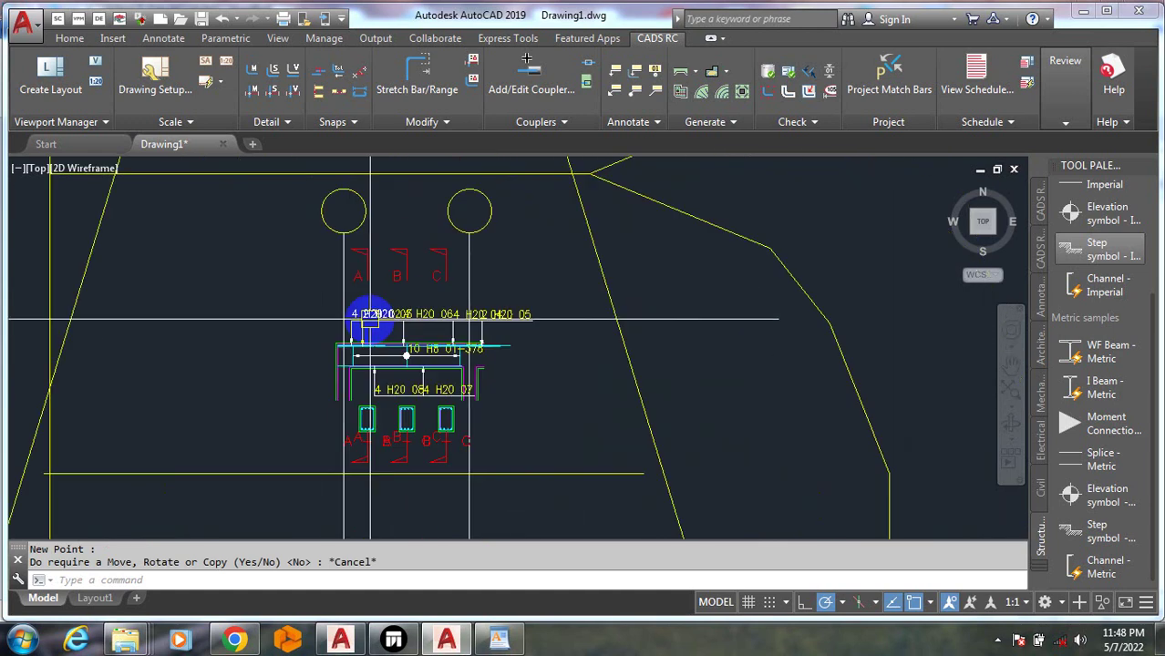
{"action": "scroll", "coordinate": [447, 308], "scroll_direction": "up", "scroll_amount": 6}
{"action": "scroll", "coordinate": [464, 286], "scroll_direction": "down", "scroll_amount": 5}
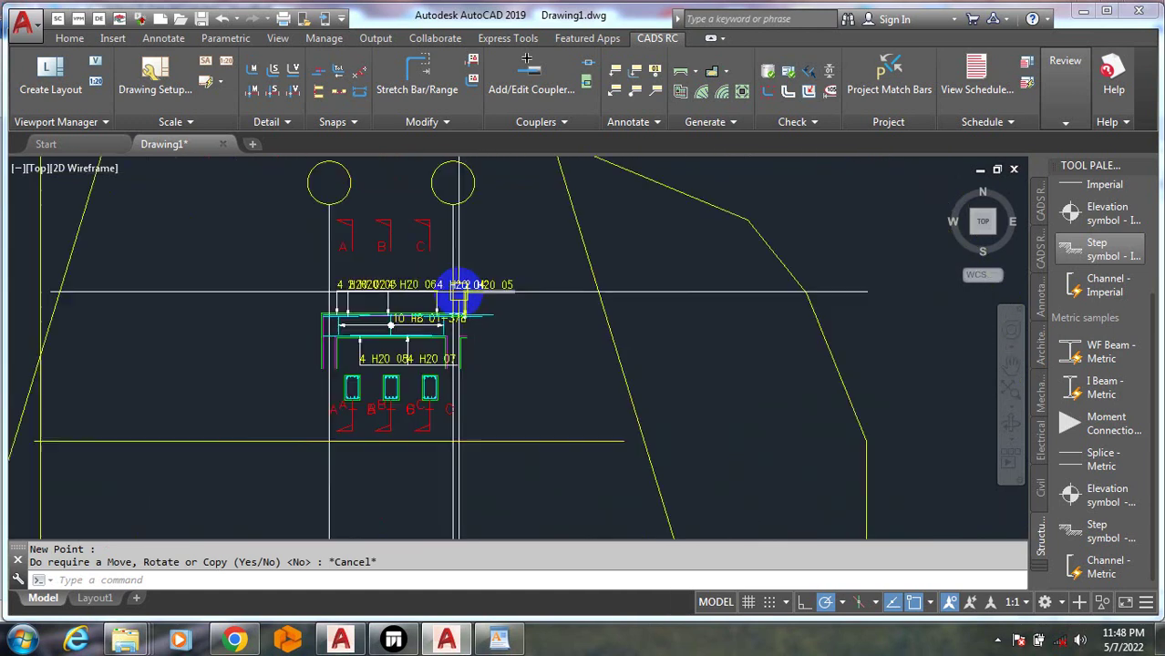
{"action": "scroll", "coordinate": [316, 296], "scroll_direction": "up", "scroll_amount": 6}
{"action": "scroll", "coordinate": [317, 296], "scroll_direction": "up", "scroll_amount": 3}
{"action": "scroll", "coordinate": [374, 278], "scroll_direction": "down", "scroll_amount": 5}
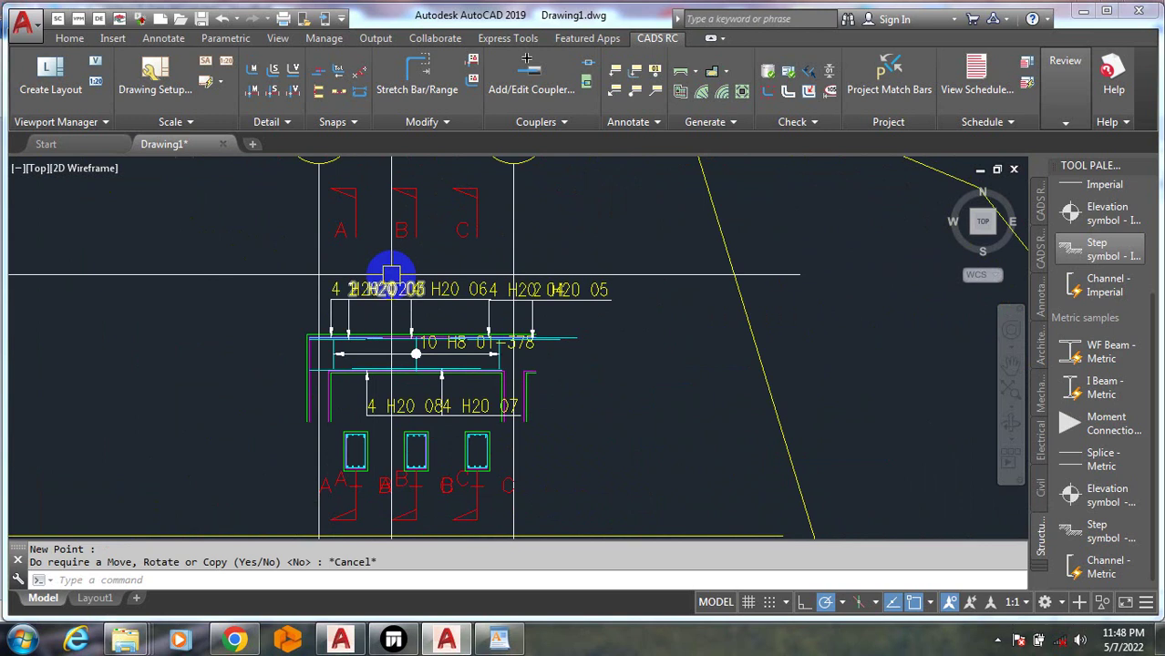
{"action": "scroll", "coordinate": [392, 271], "scroll_direction": "up", "scroll_amount": 4}
{"action": "scroll", "coordinate": [681, 294], "scroll_direction": "down", "scroll_amount": 5}
{"action": "scroll", "coordinate": [689, 292], "scroll_direction": "up", "scroll_amount": 3}
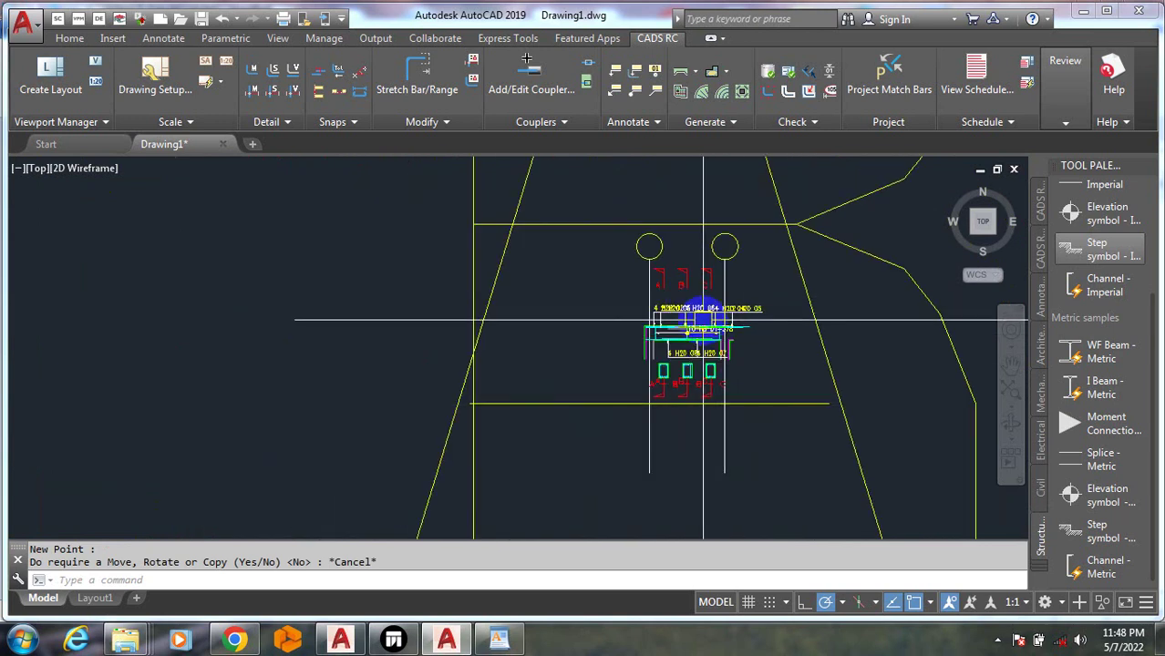
{"action": "scroll", "coordinate": [713, 425], "scroll_direction": "up", "scroll_amount": 4}
{"action": "scroll", "coordinate": [593, 338], "scroll_direction": "down", "scroll_amount": 5}
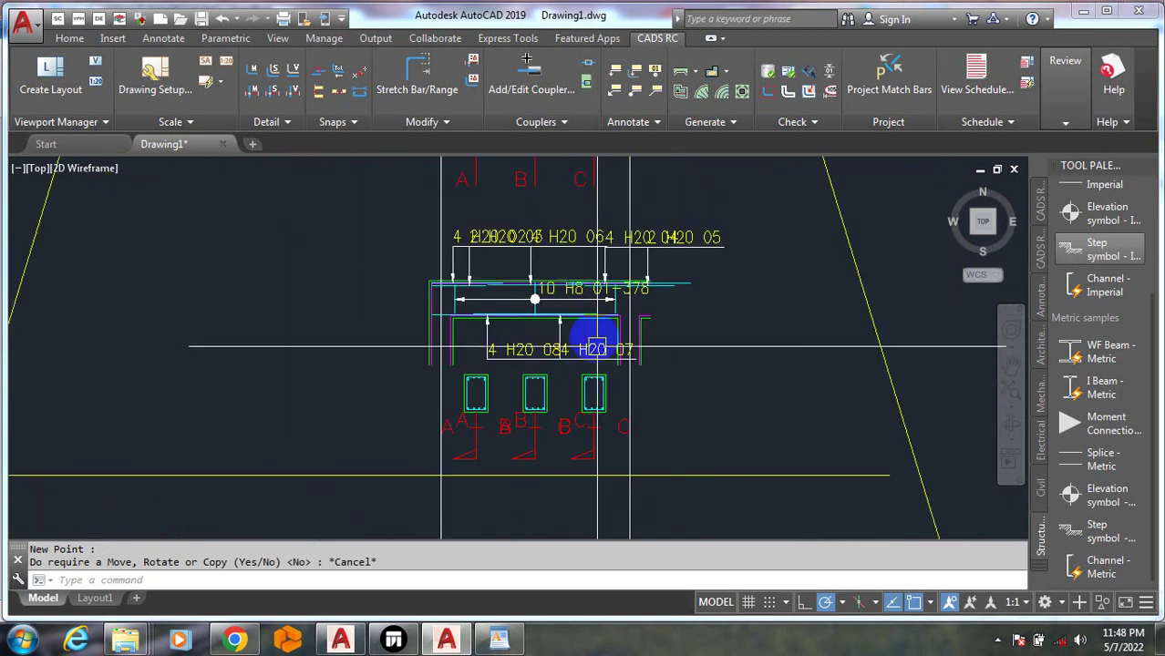
{"action": "scroll", "coordinate": [580, 346], "scroll_direction": "up", "scroll_amount": 5}
{"action": "scroll", "coordinate": [428, 401], "scroll_direction": "down", "scroll_amount": 5}
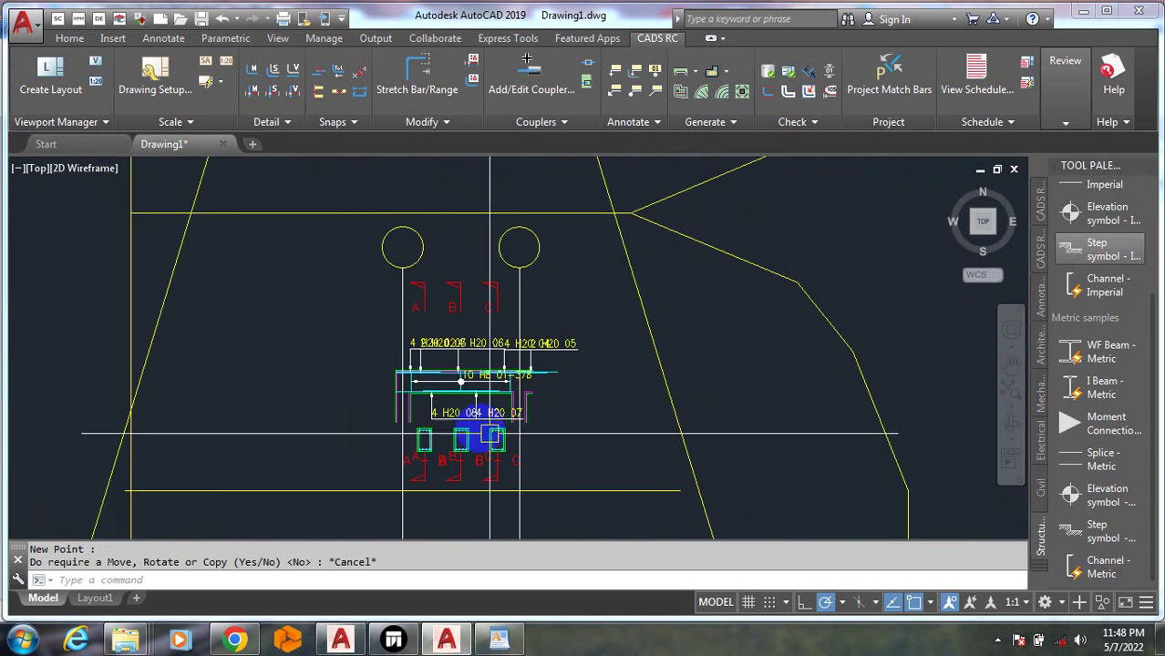
{"action": "scroll", "coordinate": [489, 418], "scroll_direction": "up", "scroll_amount": 4}
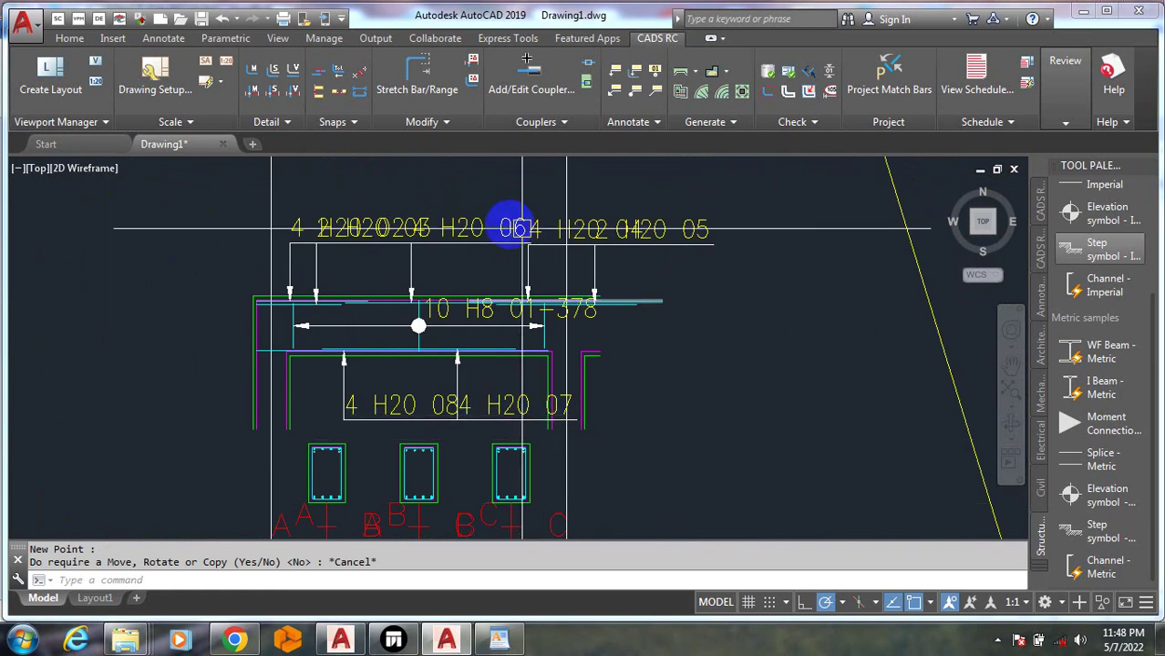
{"action": "scroll", "coordinate": [268, 307], "scroll_direction": "down", "scroll_amount": 4}
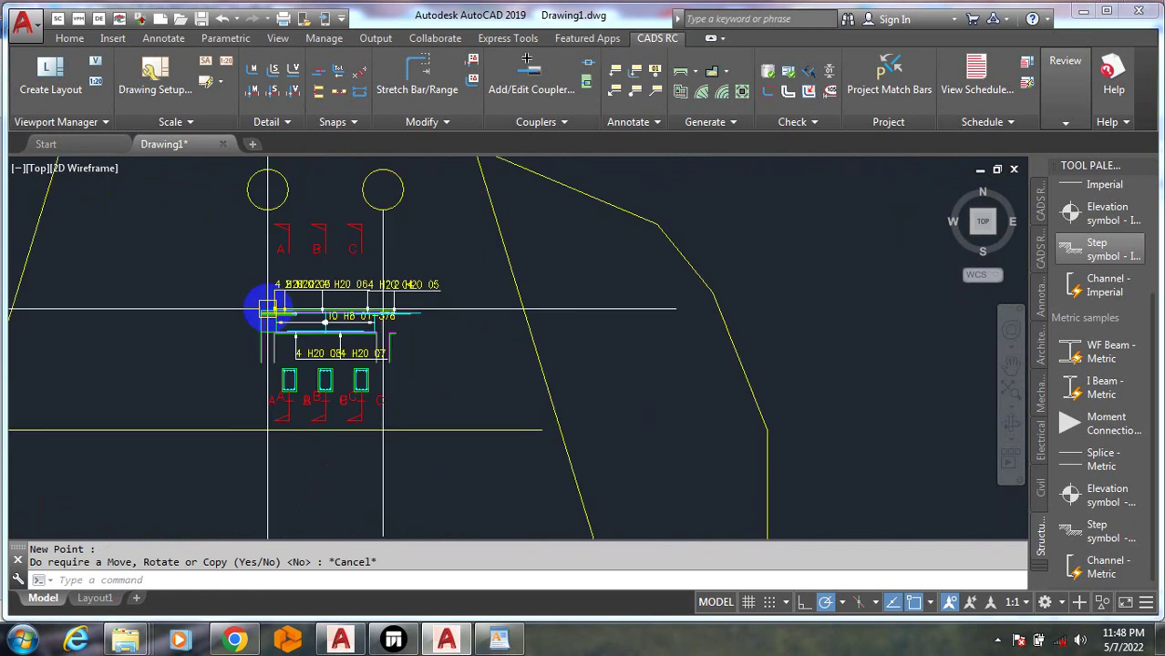
{"action": "scroll", "coordinate": [368, 330], "scroll_direction": "down", "scroll_amount": 3}
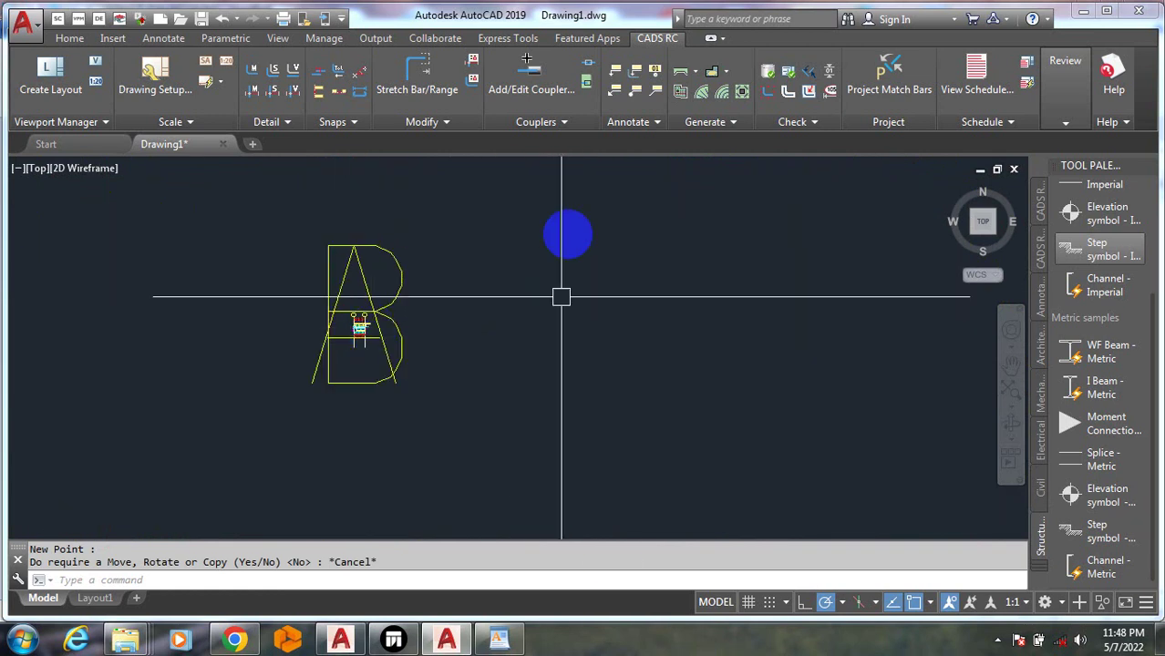
{"action": "left_click", "coordinate": [696, 77]}
Run the Beam Detailer again for BM1 and draw a single-span detail in a new A/B frame
{"action": "left_click", "coordinate": [706, 97]}
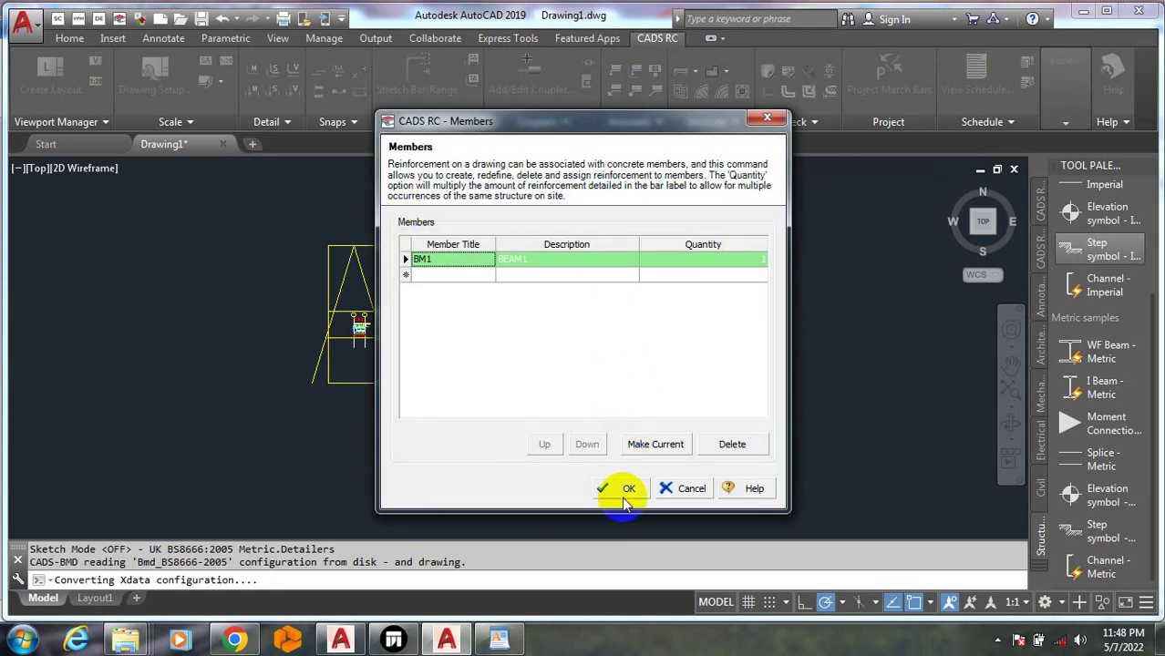
{"action": "left_click", "coordinate": [620, 491]}
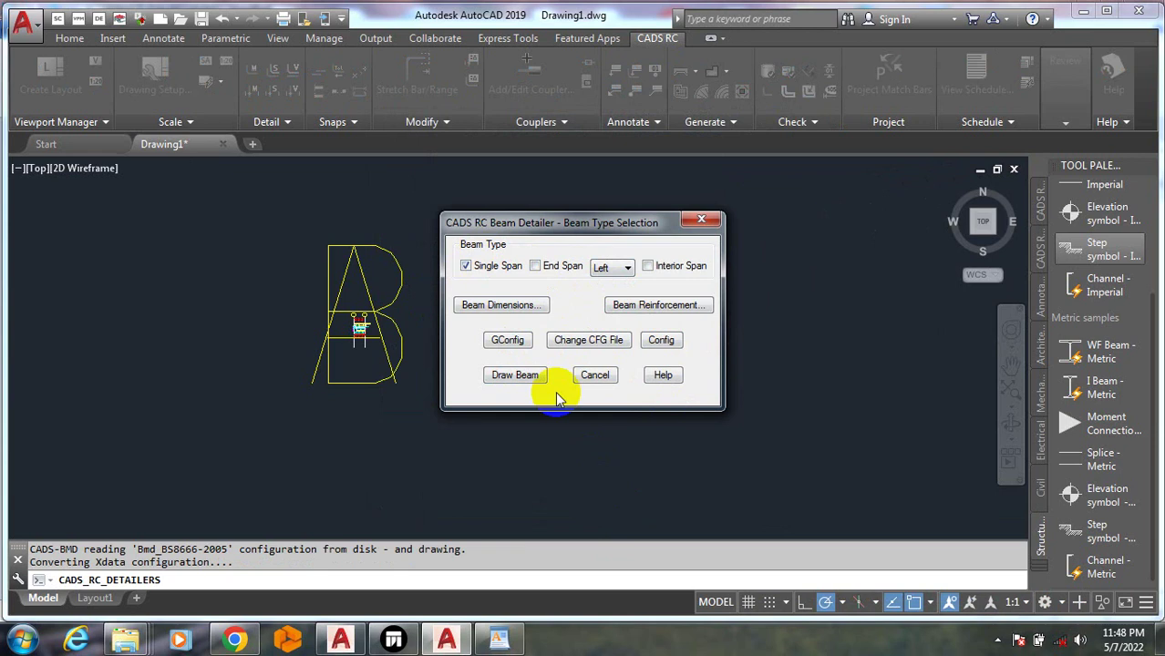
{"action": "left_click", "coordinate": [515, 376]}
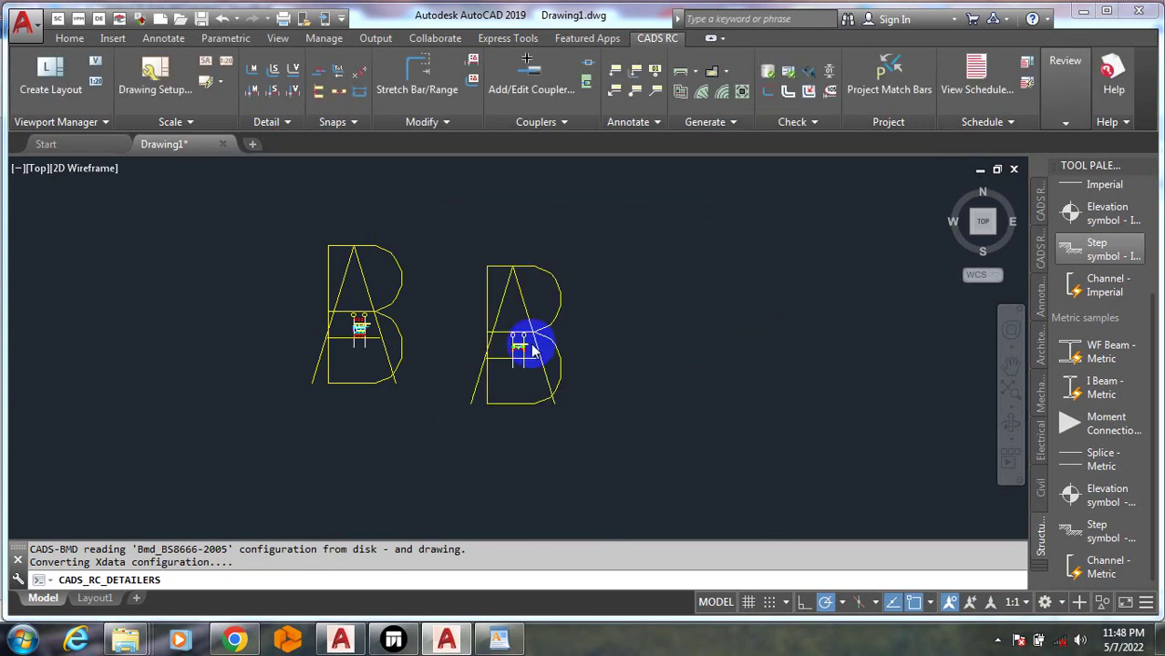
{"action": "scroll", "coordinate": [512, 351], "scroll_direction": "up", "scroll_amount": 6}
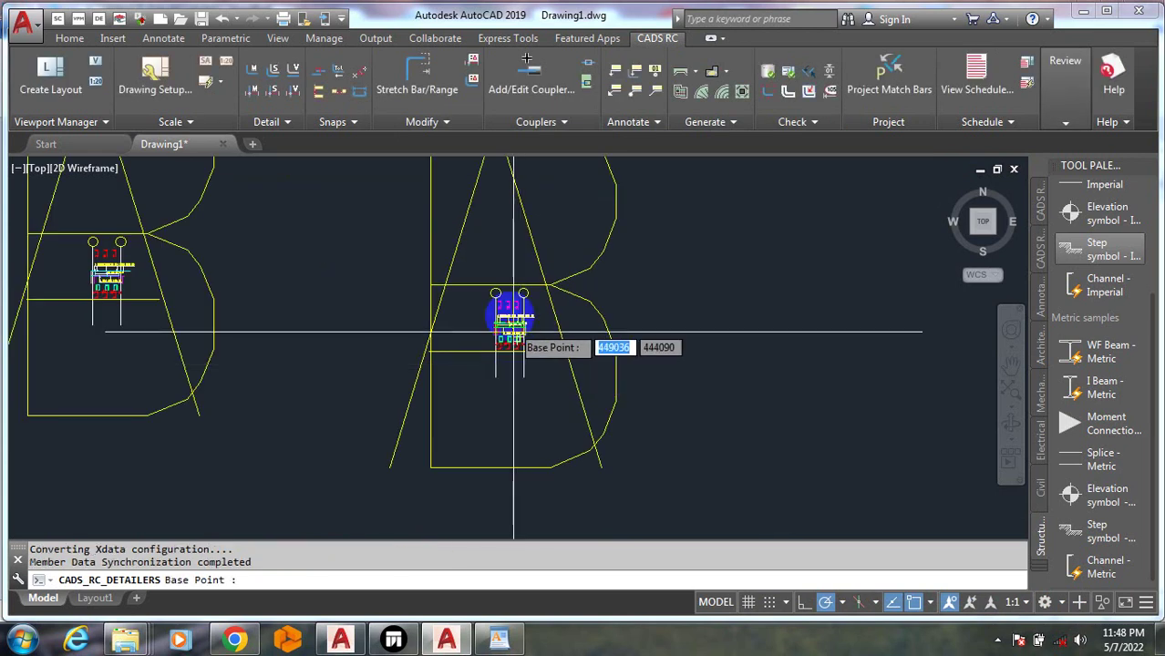
{"action": "scroll", "coordinate": [667, 384], "scroll_direction": "down", "scroll_amount": 10}
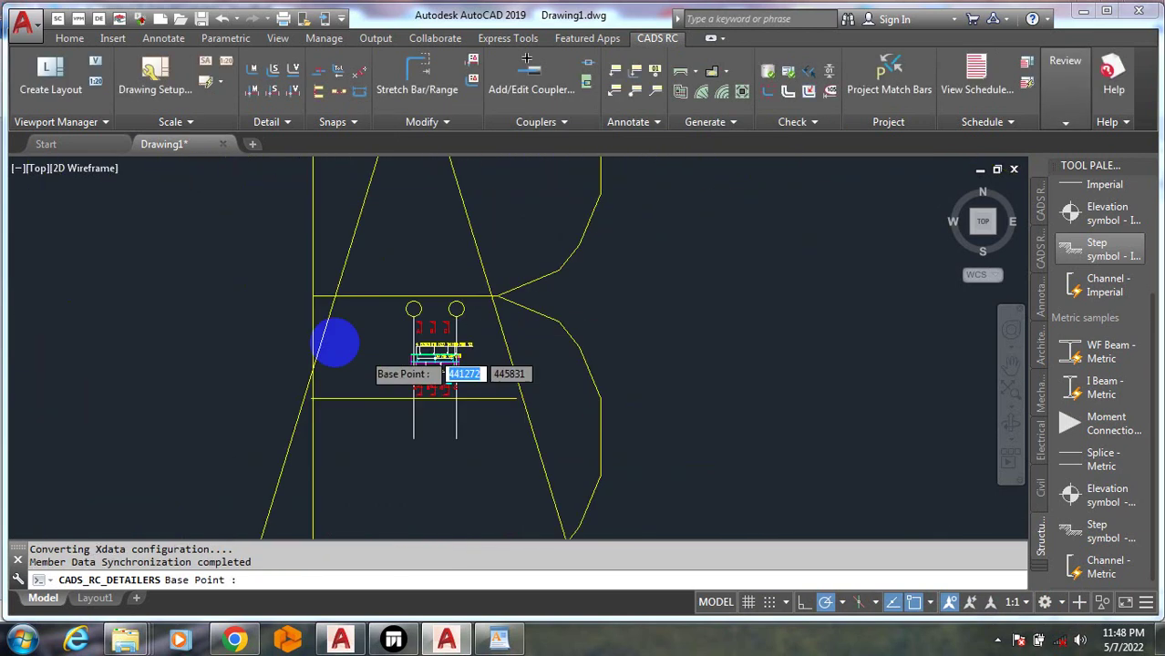
{"action": "key", "text": "Escape"}
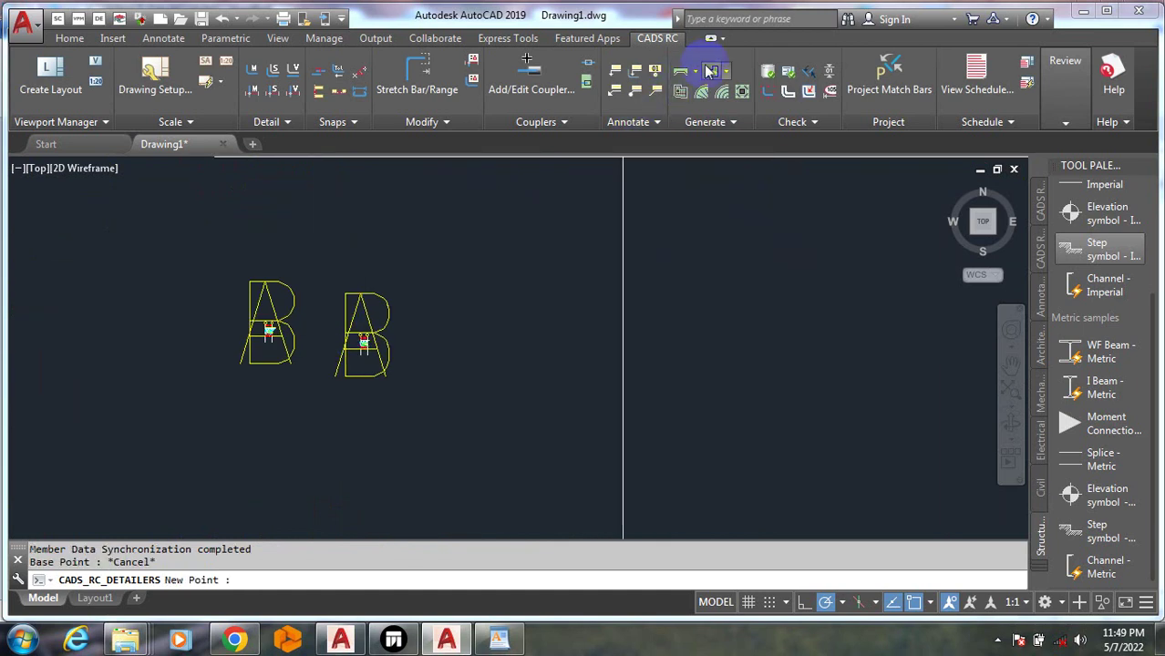
Start the Column Detailer and add member COL1 with quantity 2 beside BM1
{"action": "left_click", "coordinate": [697, 72]}
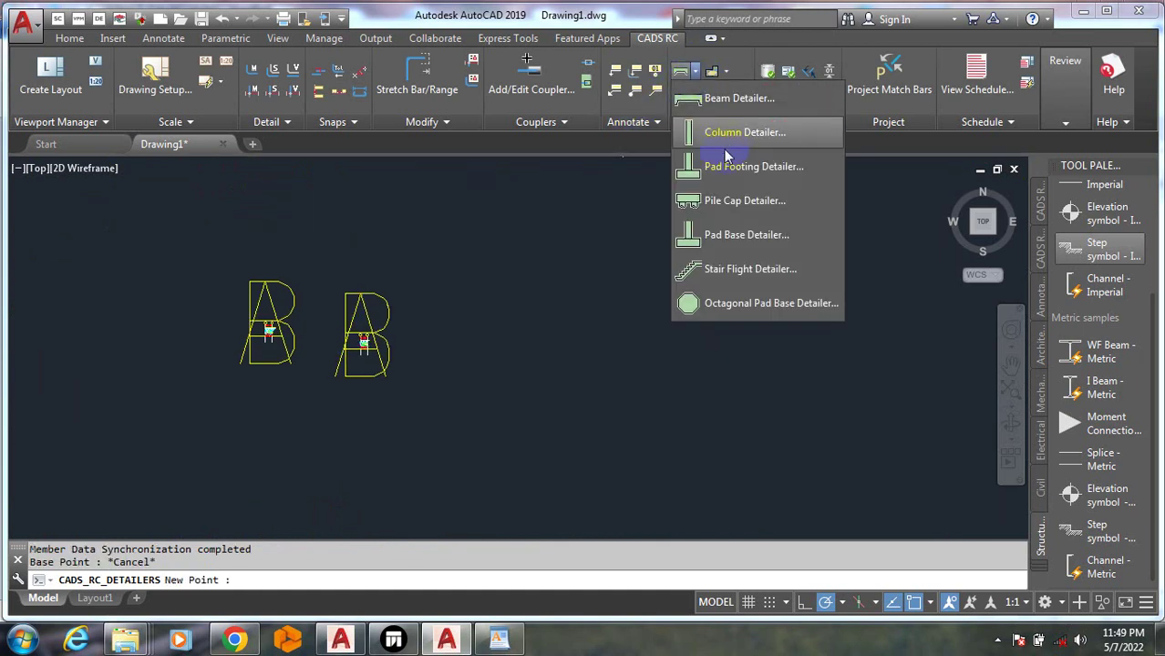
{"action": "left_click", "coordinate": [729, 149]}
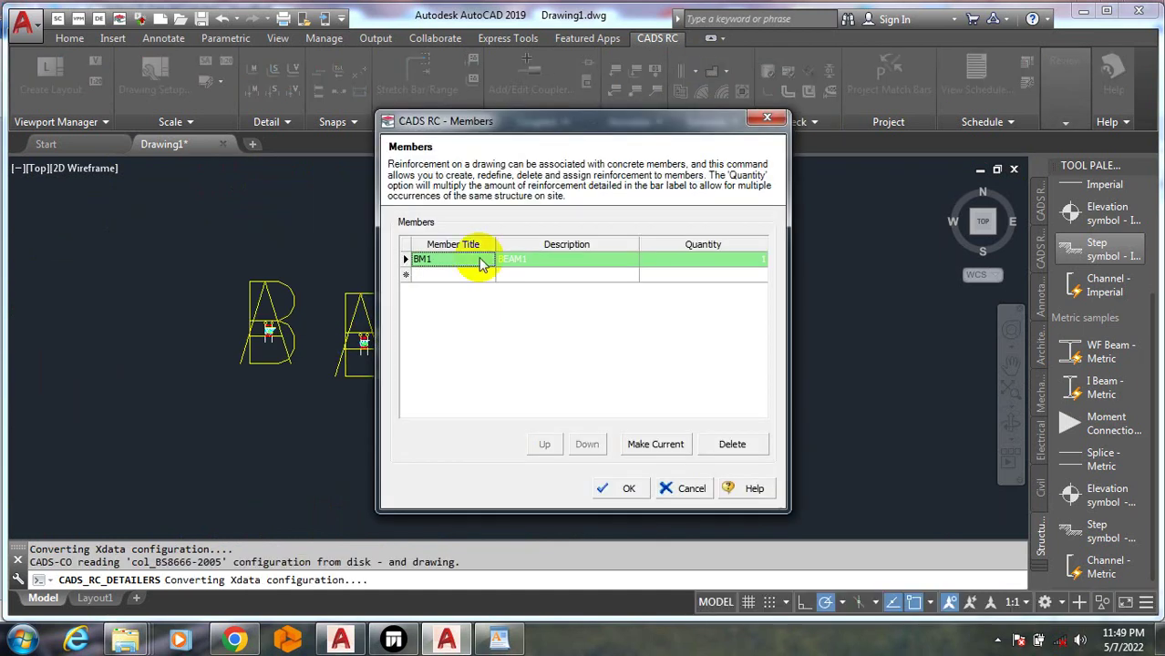
{"action": "left_click", "coordinate": [444, 275]}
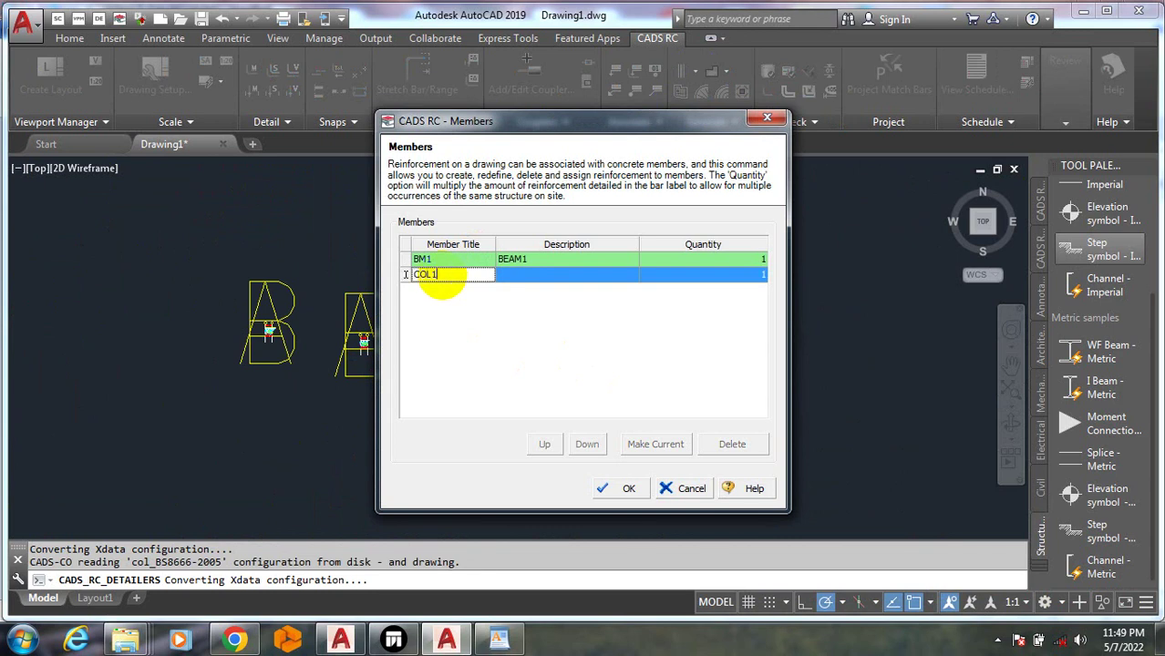
{"action": "type", "text": "COL1"}
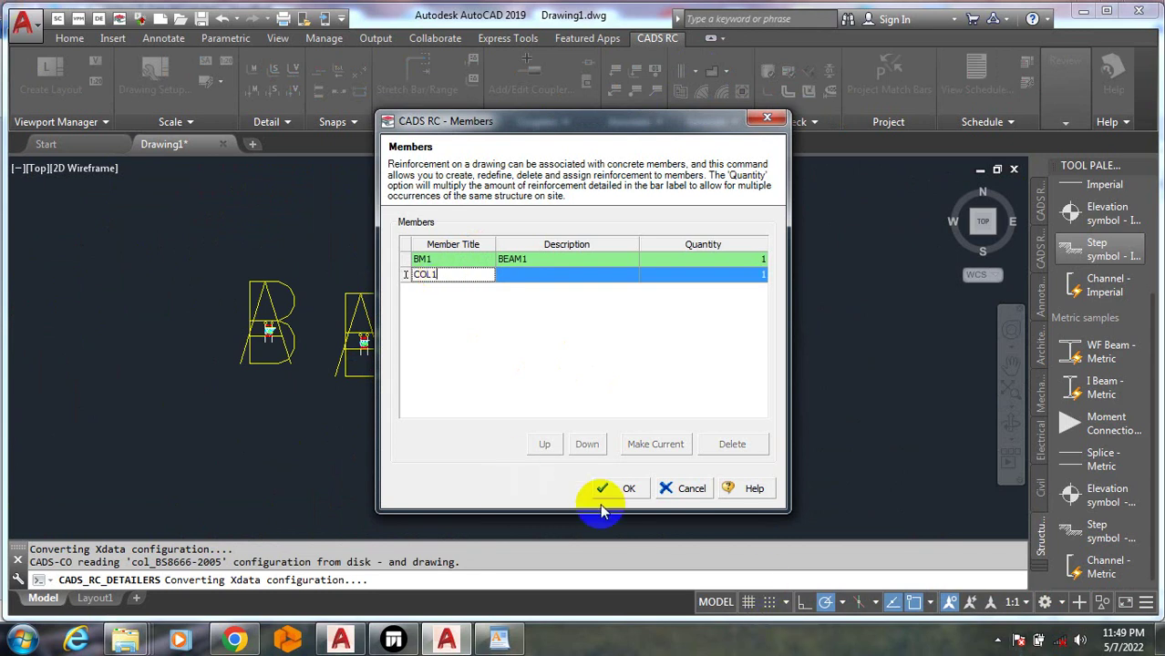
{"action": "left_click", "coordinate": [756, 277]}
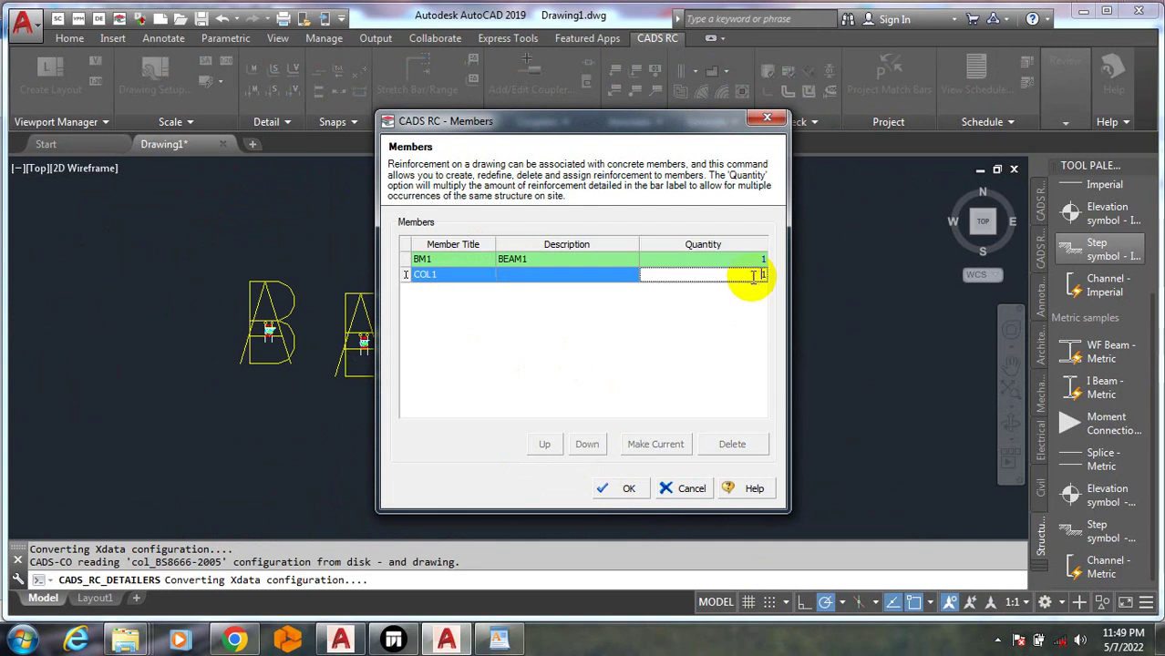
{"action": "left_click_drag", "start_coordinate": [753, 275], "coordinate": [803, 275]}
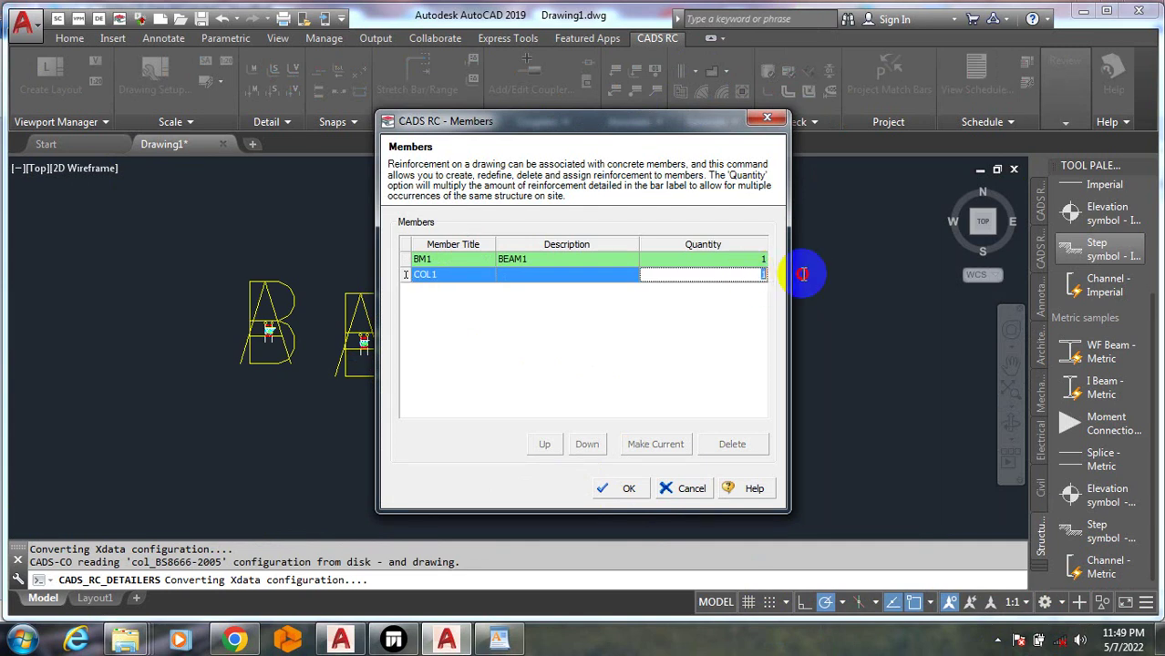
{"action": "type", "text": "2"}
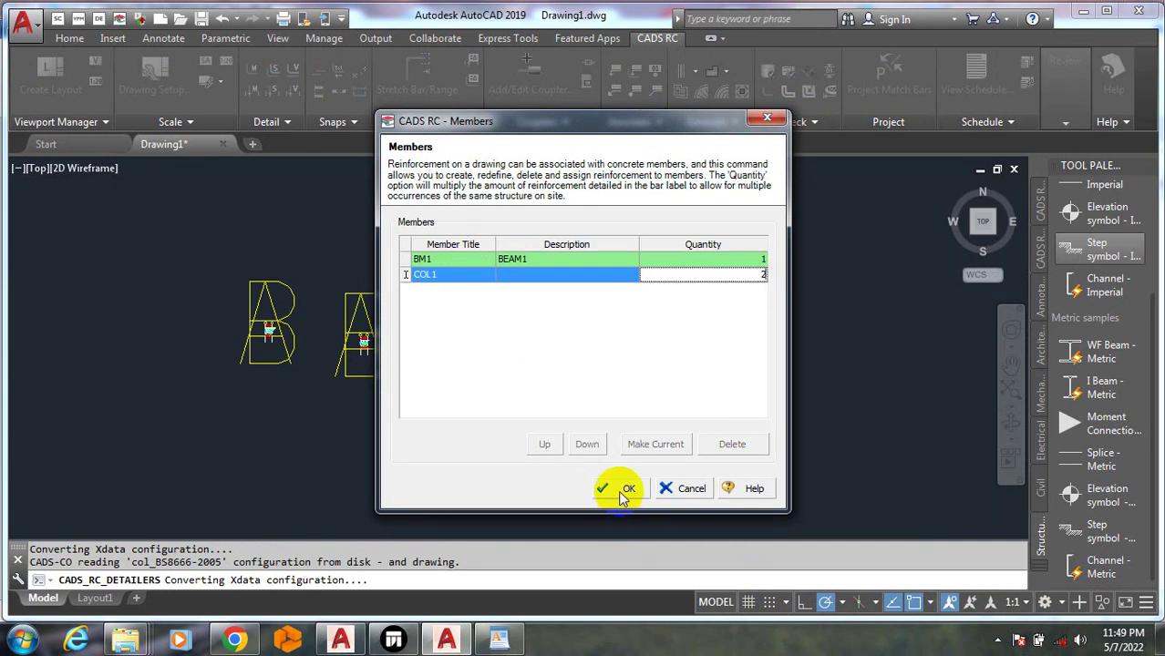
{"action": "left_click", "coordinate": [625, 490]}
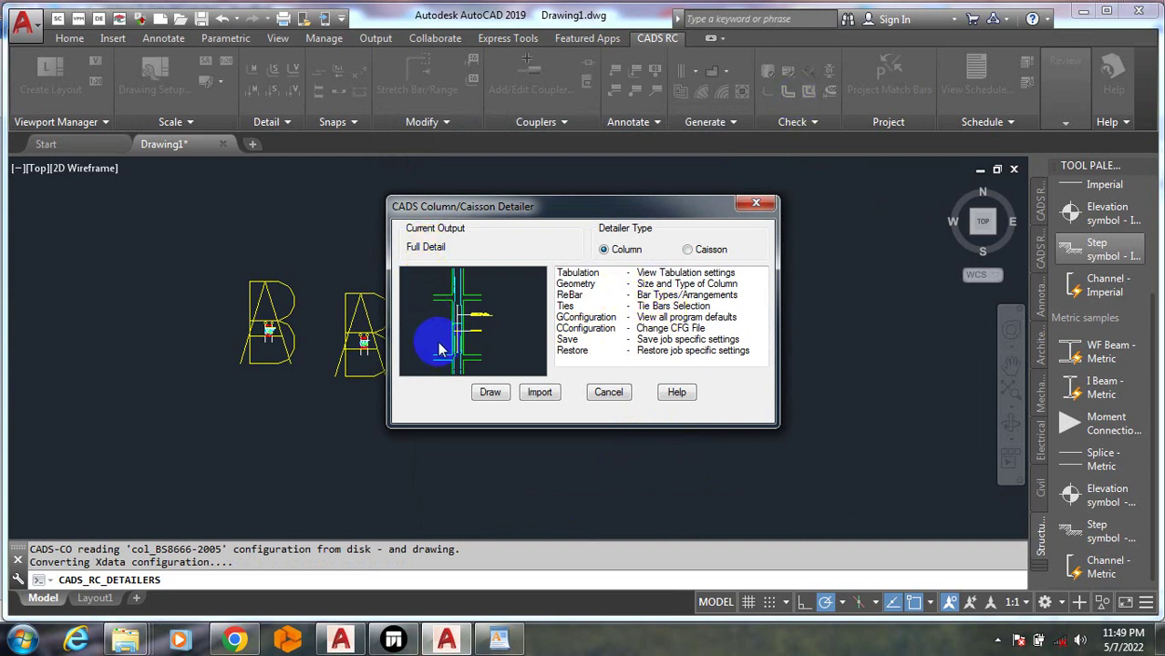
Skip loading a settings file, keep the detailer type as Column, and draw the column detail
{"action": "left_click", "coordinate": [536, 394]}
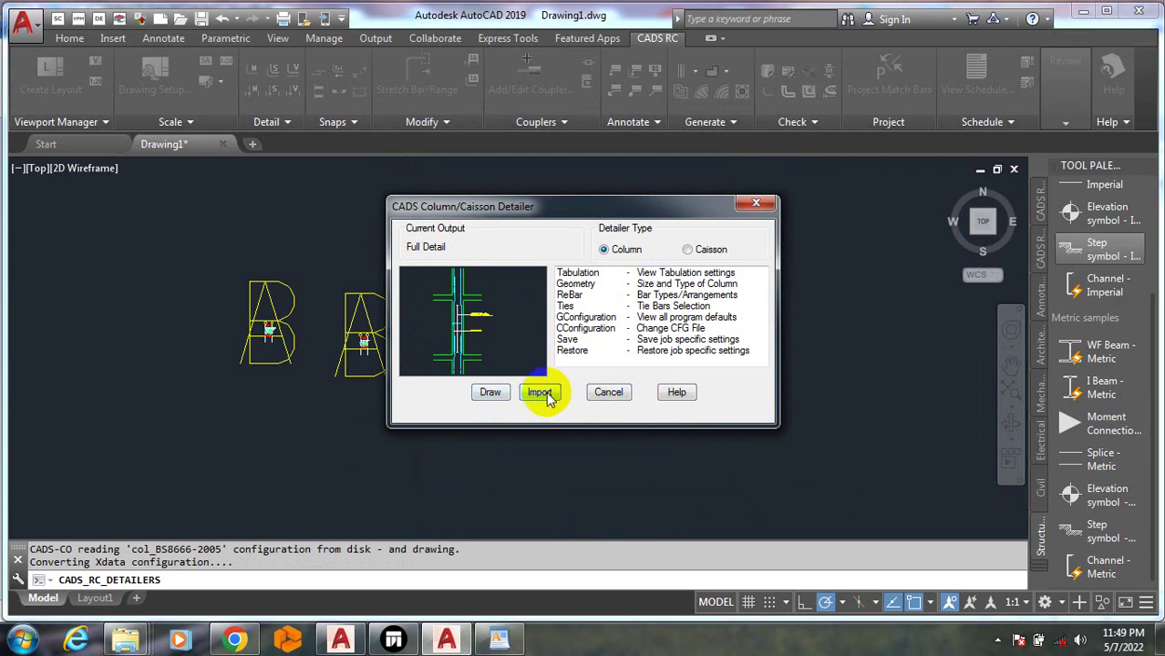
{"action": "left_click", "coordinate": [541, 393]}
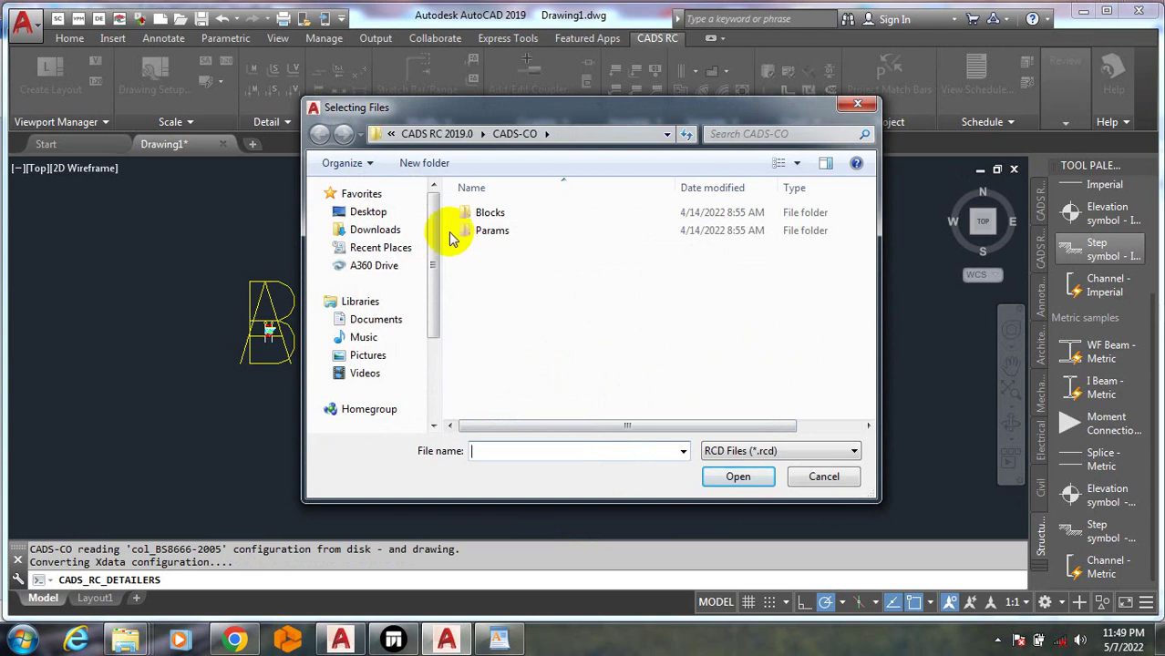
{"action": "left_click", "coordinate": [858, 105]}
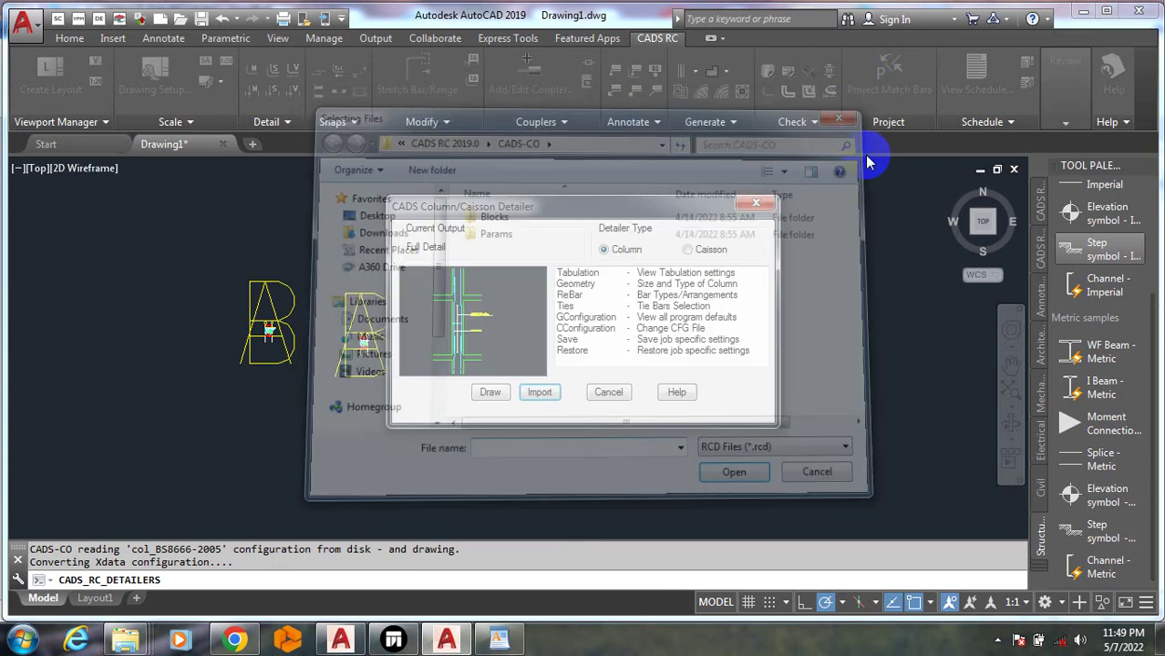
{"action": "left_click", "coordinate": [488, 392]}
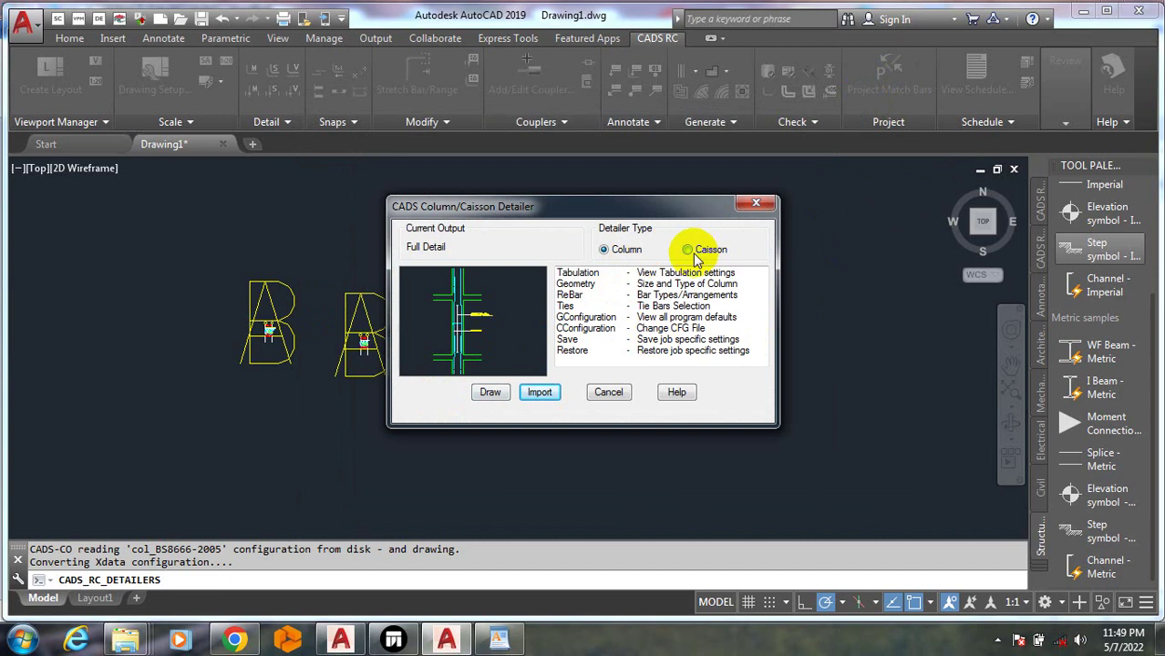
{"action": "left_click", "coordinate": [613, 252]}
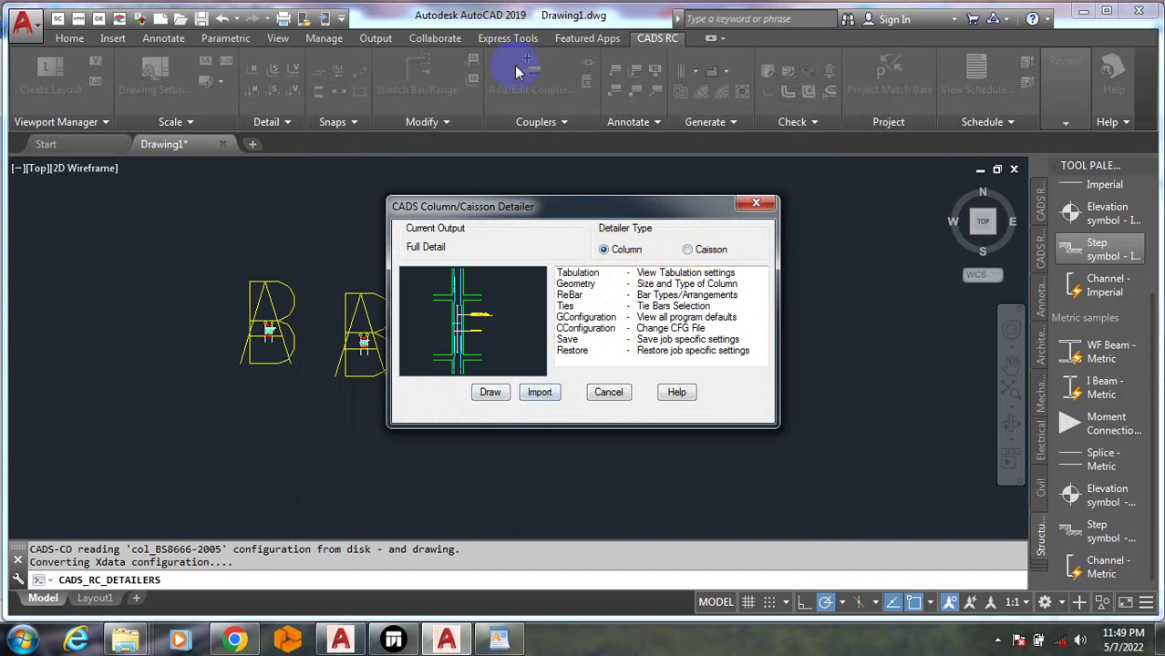
{"action": "left_click", "coordinate": [490, 393]}
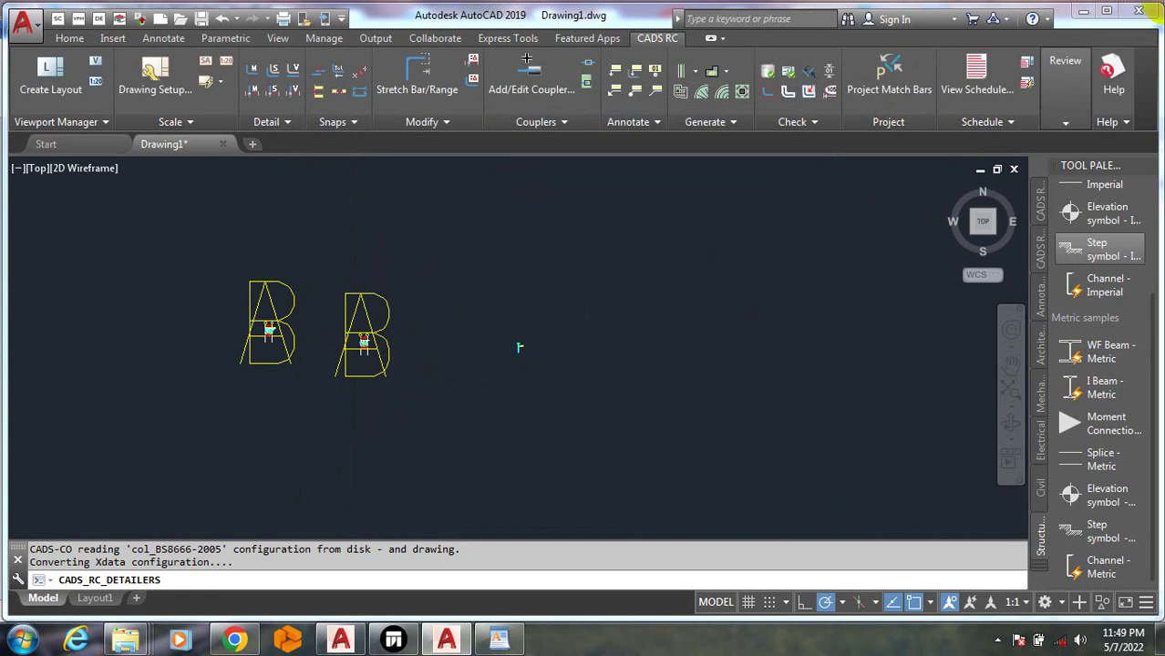
Place the column elevation labelled 10 H16 17 and 27 H12 18-200 using a base and new point
{"action": "scroll", "coordinate": [515, 363], "scroll_direction": "up", "scroll_amount": 5}
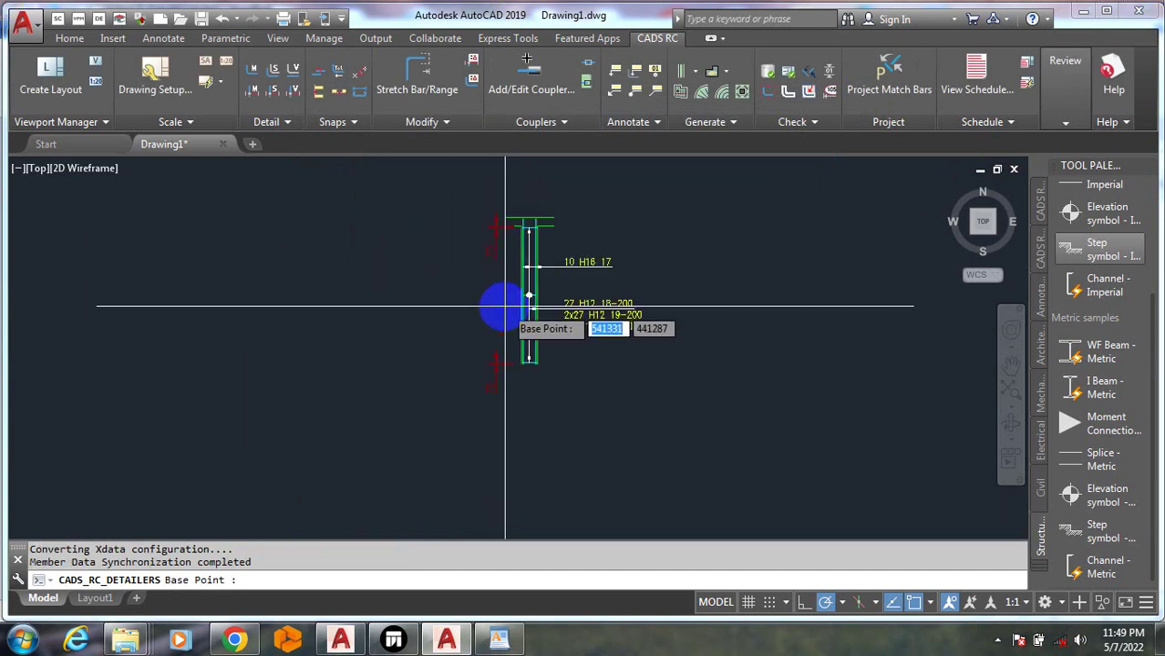
{"action": "scroll", "coordinate": [494, 399], "scroll_direction": "down", "scroll_amount": 2}
{"action": "scroll", "coordinate": [429, 383], "scroll_direction": "up", "scroll_amount": 2}
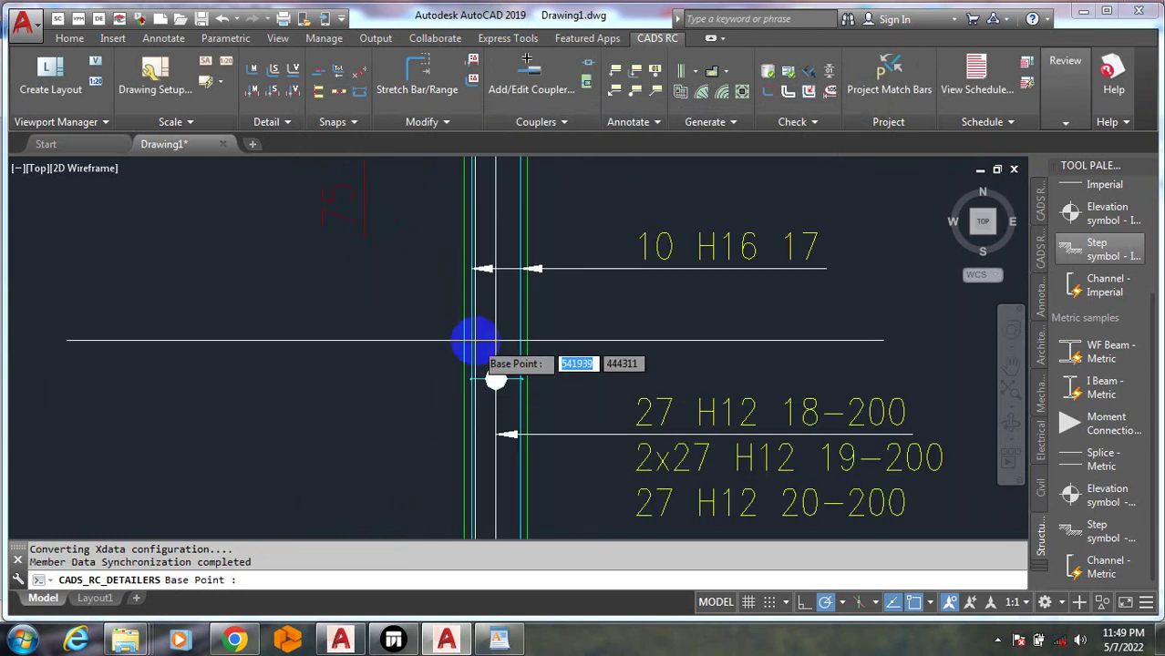
{"action": "scroll", "coordinate": [497, 332], "scroll_direction": "down", "scroll_amount": 4}
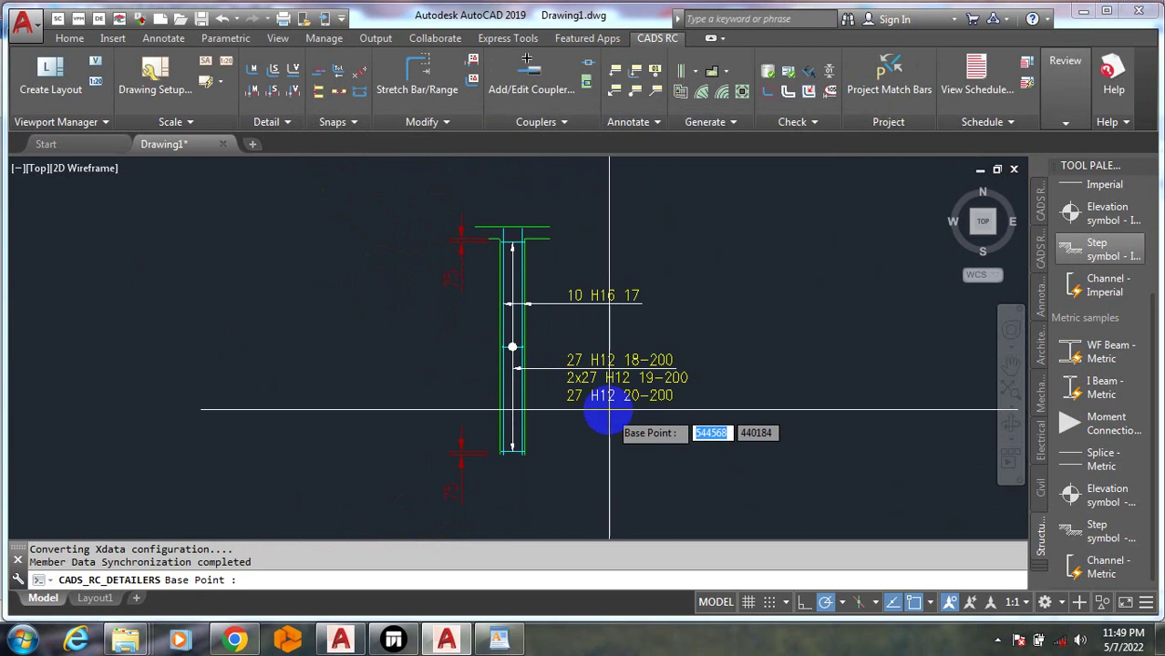
{"action": "scroll", "coordinate": [458, 260], "scroll_direction": "up", "scroll_amount": 5}
{"action": "scroll", "coordinate": [533, 319], "scroll_direction": "down", "scroll_amount": 5}
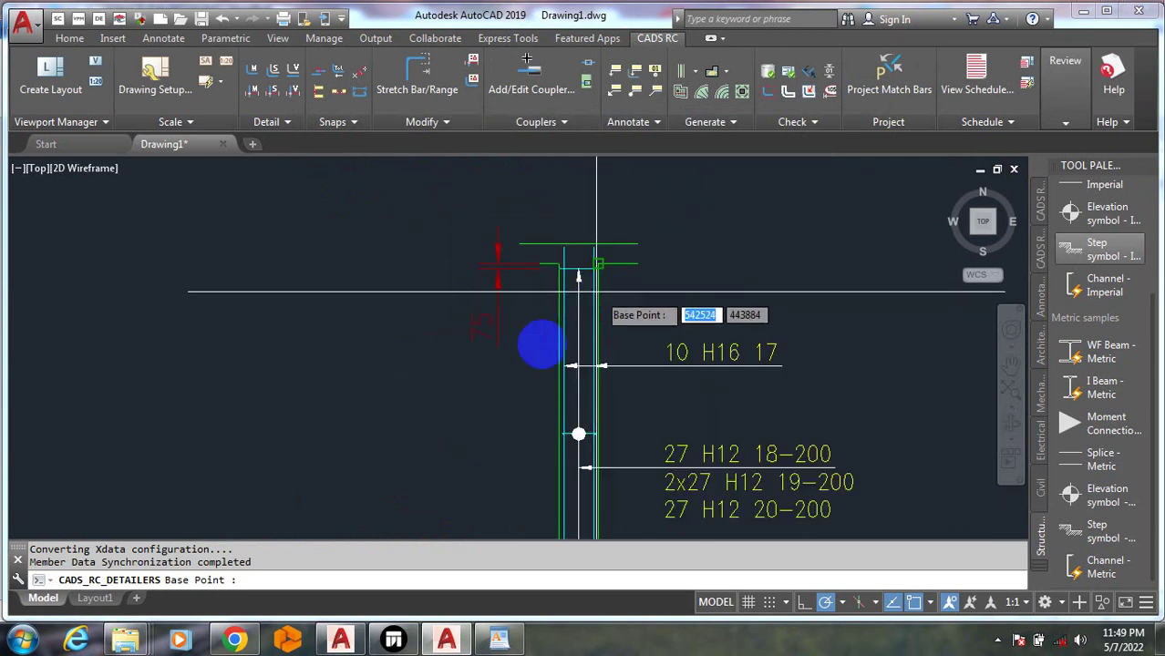
{"action": "scroll", "coordinate": [547, 296], "scroll_direction": "down", "scroll_amount": 2}
{"action": "scroll", "coordinate": [556, 401], "scroll_direction": "up", "scroll_amount": 4}
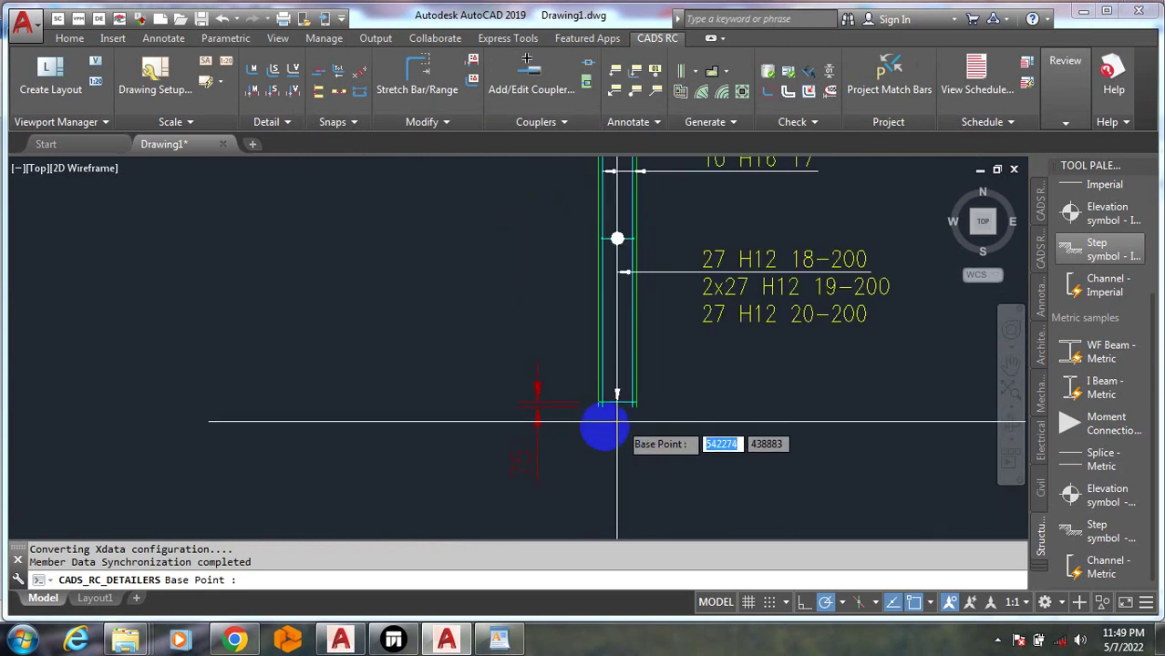
{"action": "scroll", "coordinate": [483, 419], "scroll_direction": "down", "scroll_amount": 5}
{"action": "scroll", "coordinate": [565, 392], "scroll_direction": "up", "scroll_amount": 2}
{"action": "left_click", "coordinate": [684, 429]}
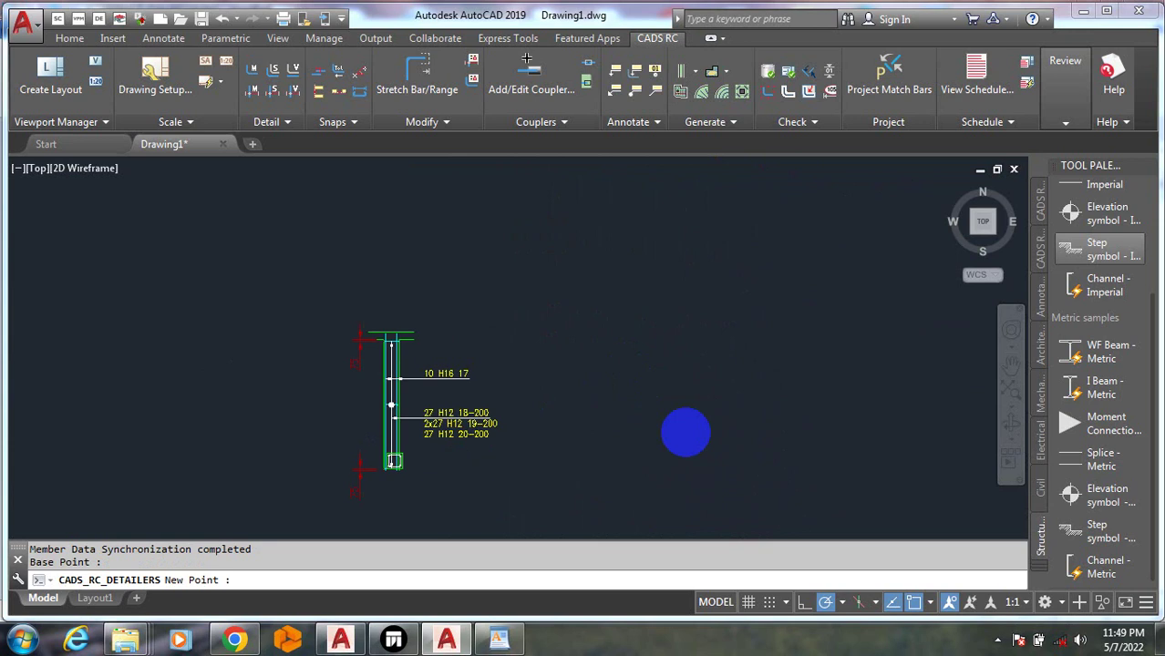
{"action": "left_click", "coordinate": [691, 447]}
{"action": "key", "text": "Escape"}
{"action": "key", "text": "Escape"}
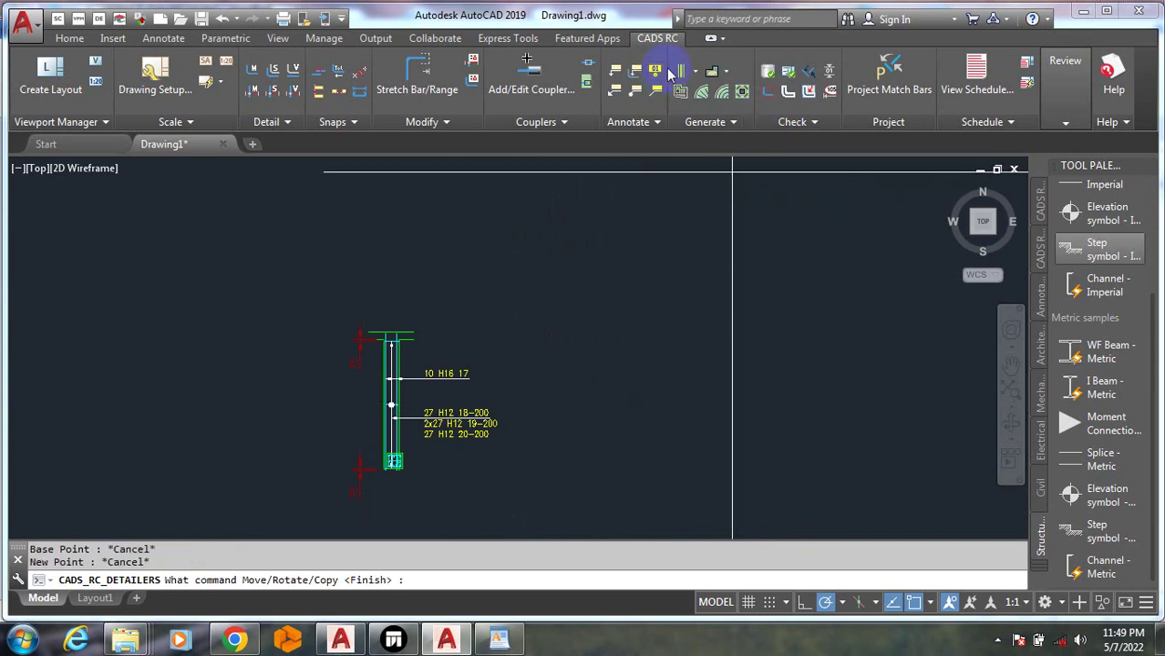
Start a new Column Detailer run for member COL1 and open its Reinforcement Input settings
{"action": "left_click", "coordinate": [684, 73]}
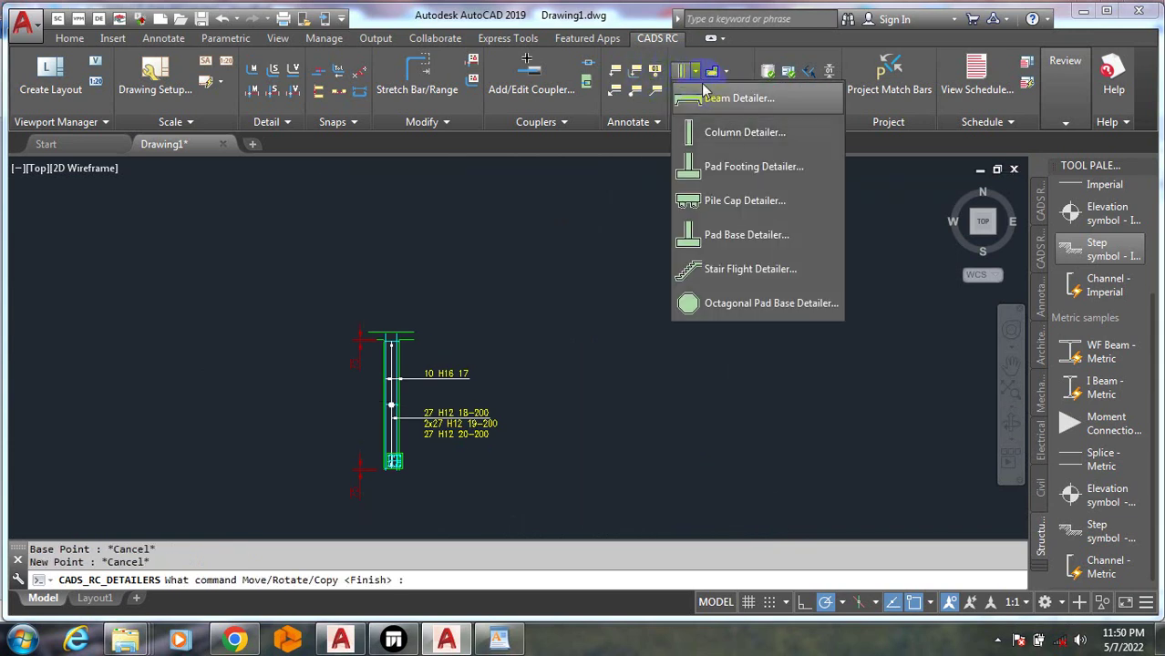
{"action": "left_click", "coordinate": [739, 149]}
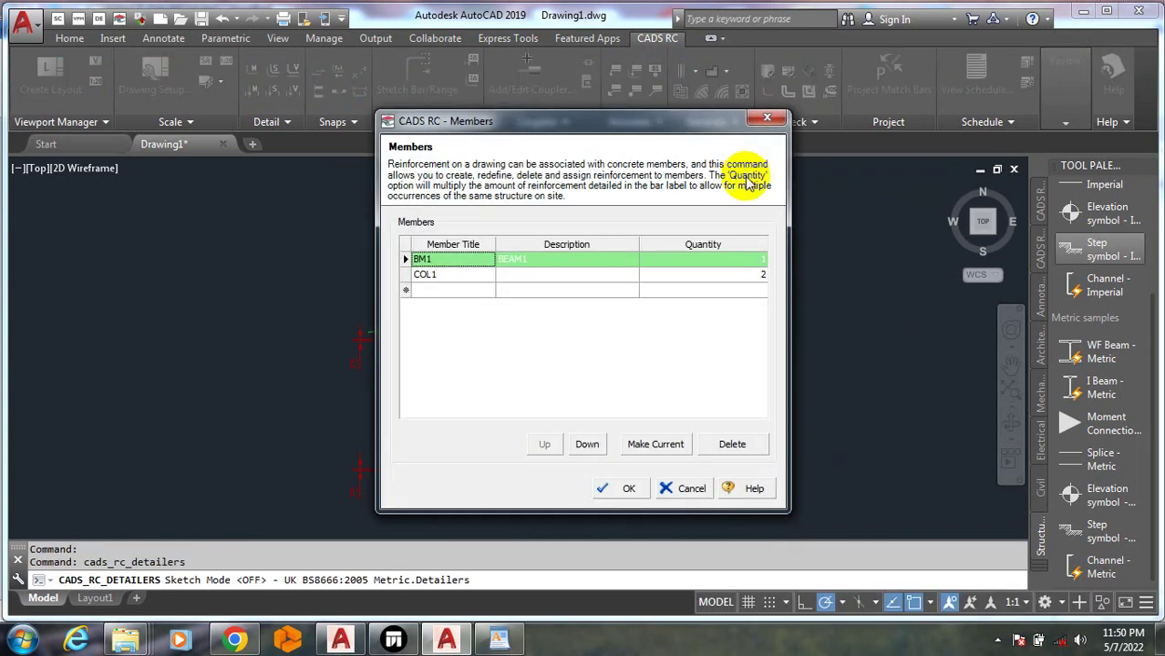
{"action": "left_click", "coordinate": [419, 275]}
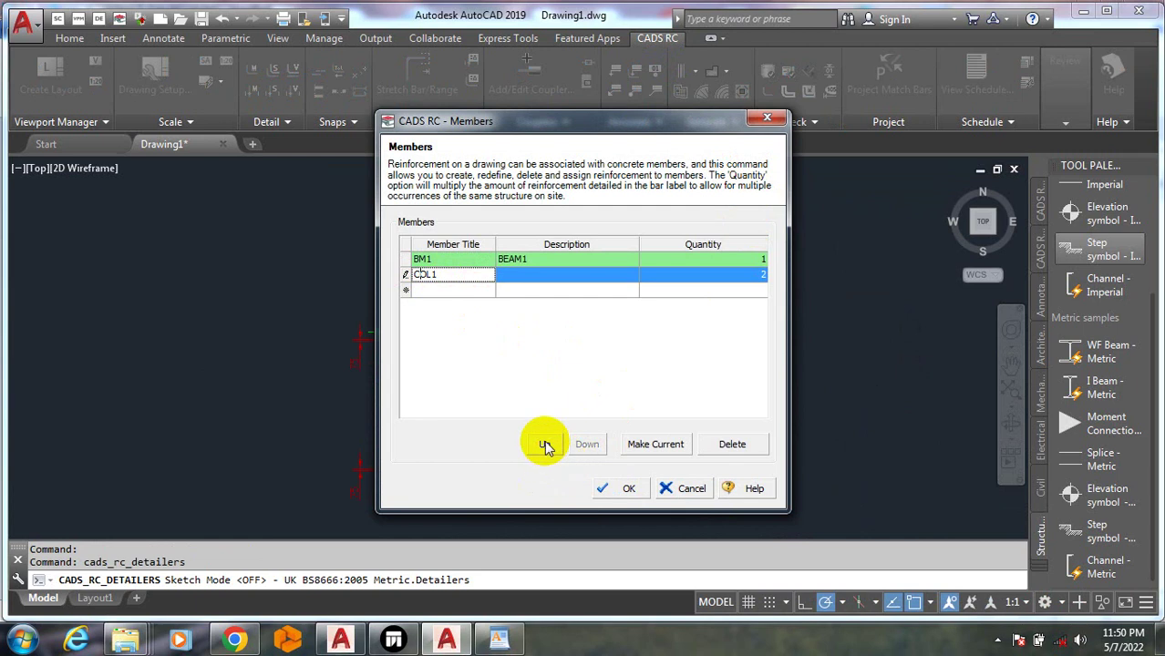
{"action": "left_click", "coordinate": [622, 490]}
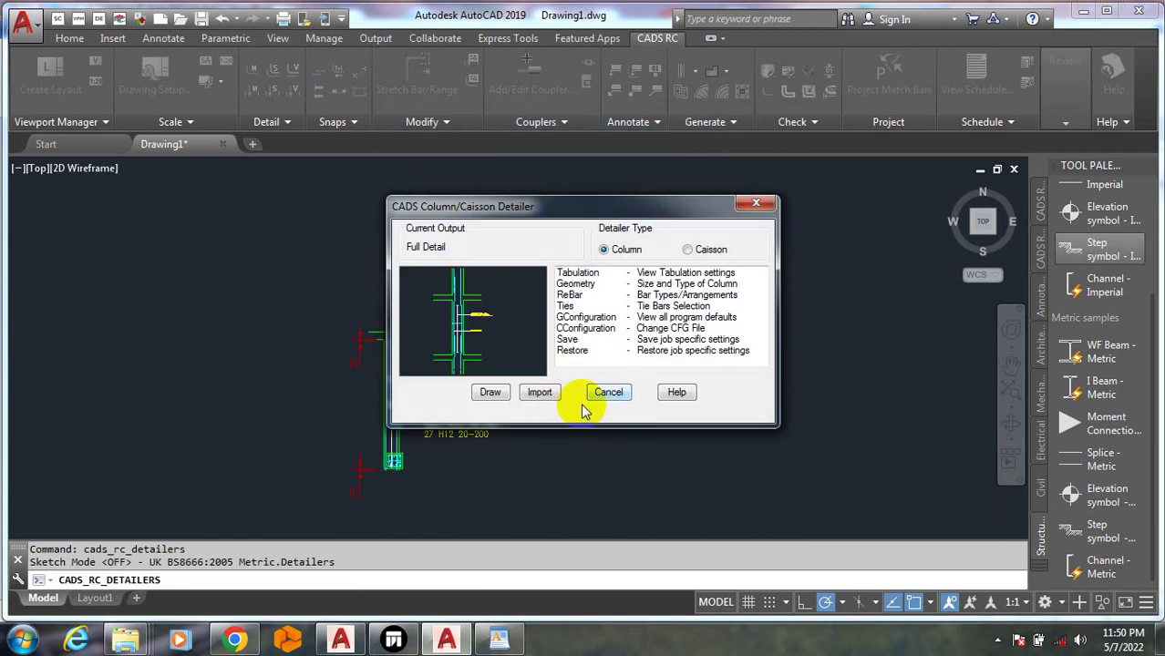
{"action": "left_click", "coordinate": [592, 274]}
{"action": "left_click", "coordinate": [582, 285]}
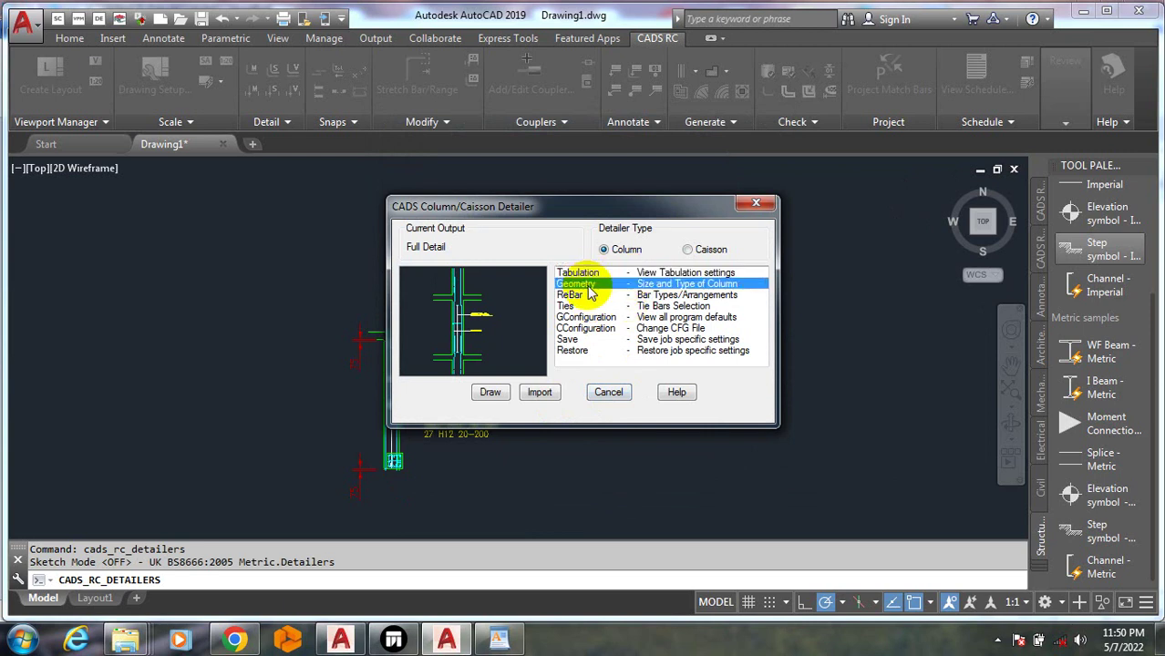
{"action": "left_click", "coordinate": [653, 294]}
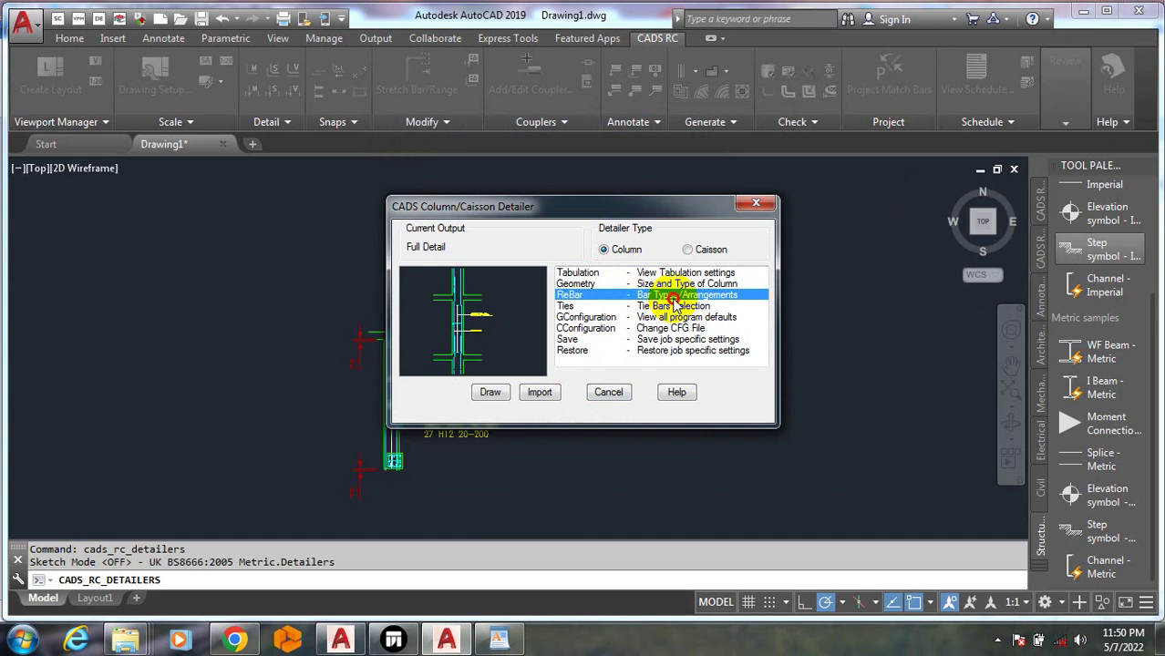
{"action": "double_click", "coordinate": [674, 302]}
{"action": "left_click", "coordinate": [793, 120]}
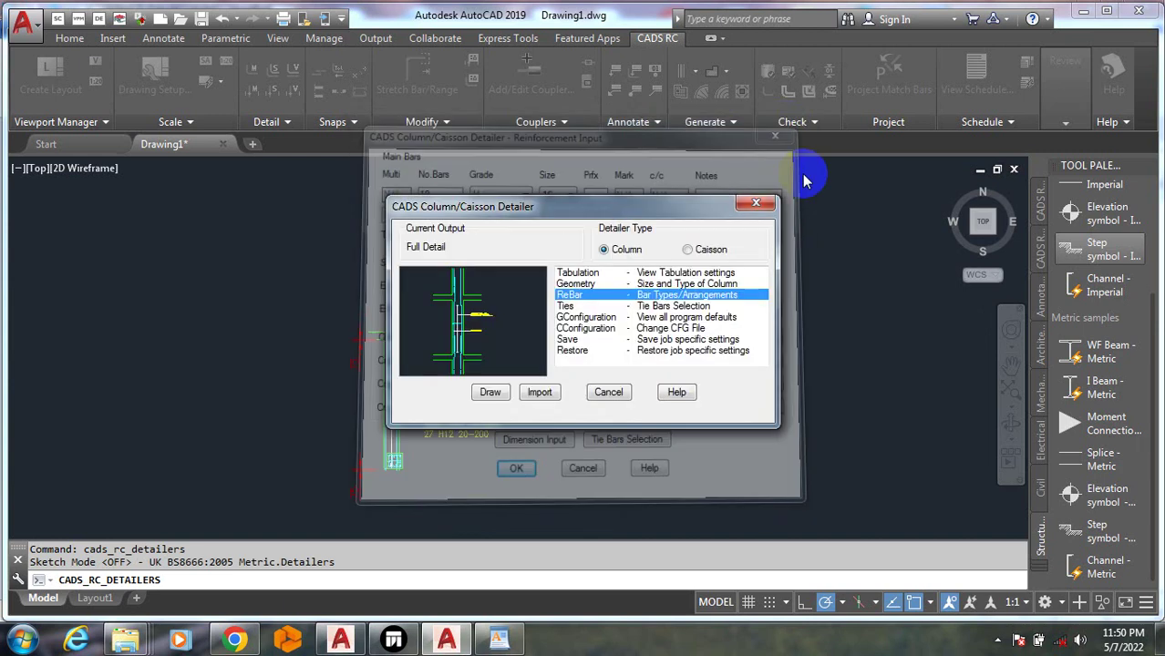
{"action": "left_click", "coordinate": [690, 272]}
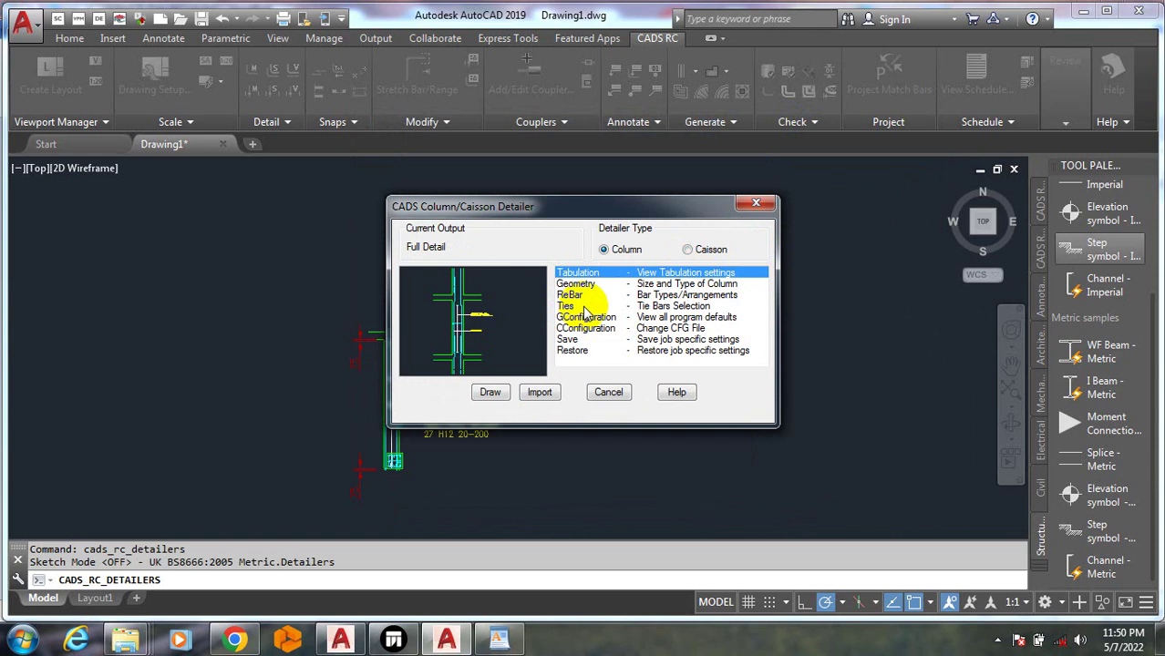
{"action": "double_click", "coordinate": [672, 295]}
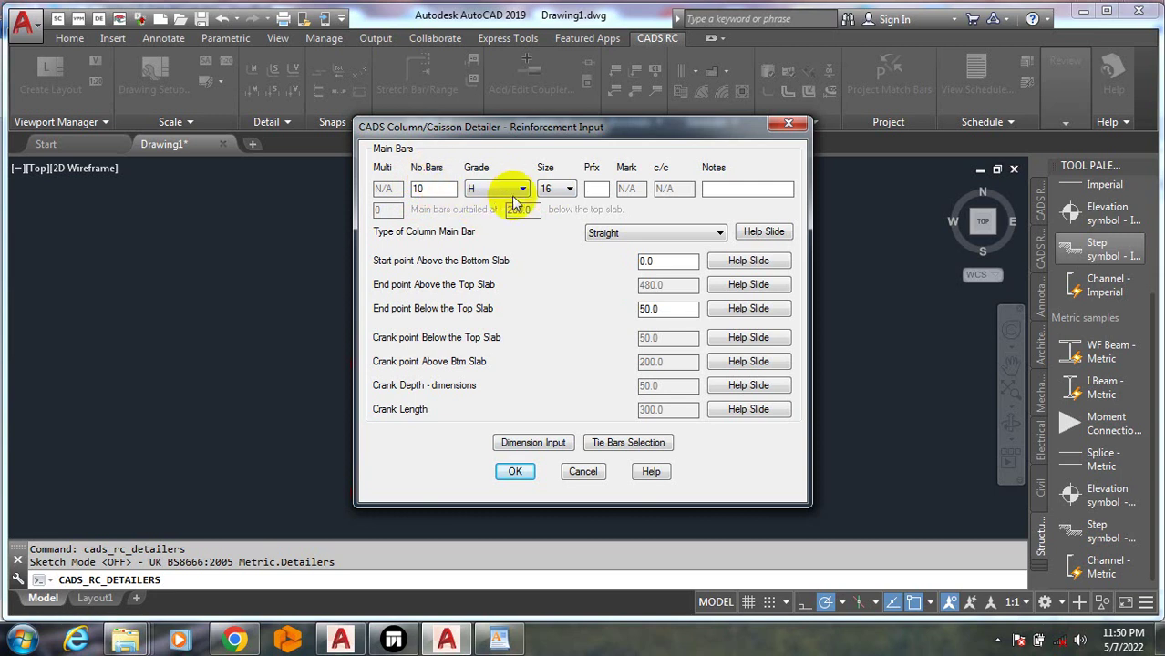
Keep the main bars at grade H, size 16, straight type
{"action": "left_click", "coordinate": [523, 190]}
{"action": "left_click", "coordinate": [524, 190]}
{"action": "left_click", "coordinate": [569, 189]}
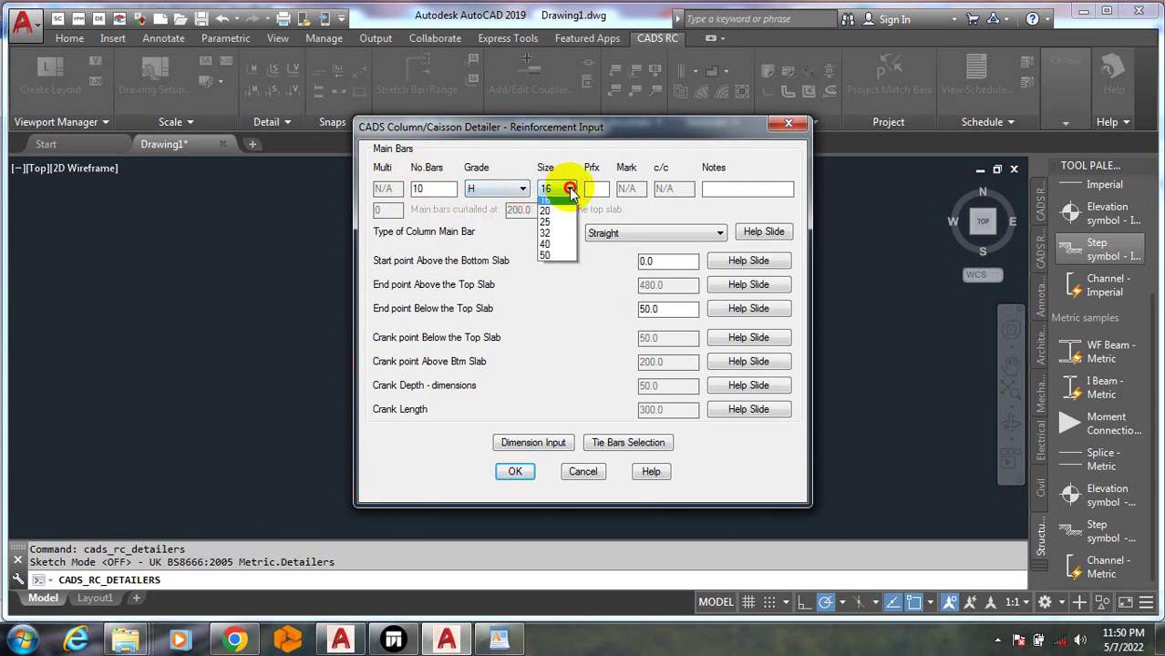
{"action": "left_click", "coordinate": [571, 192]}
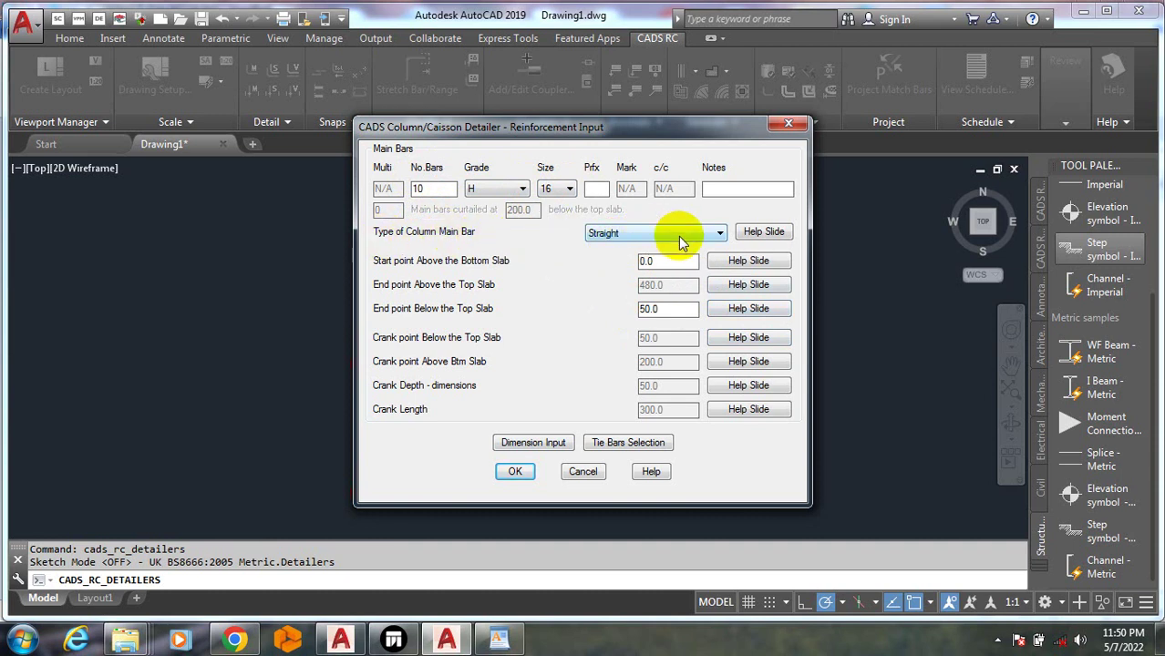
{"action": "left_click", "coordinate": [678, 236]}
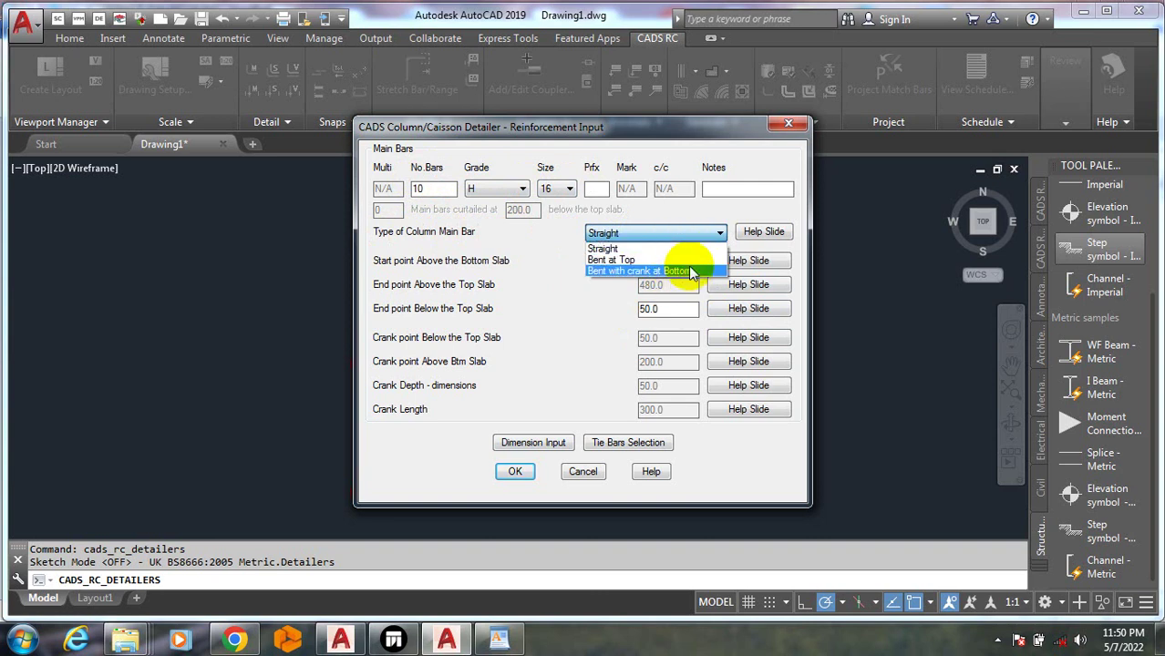
{"action": "left_click", "coordinate": [710, 236]}
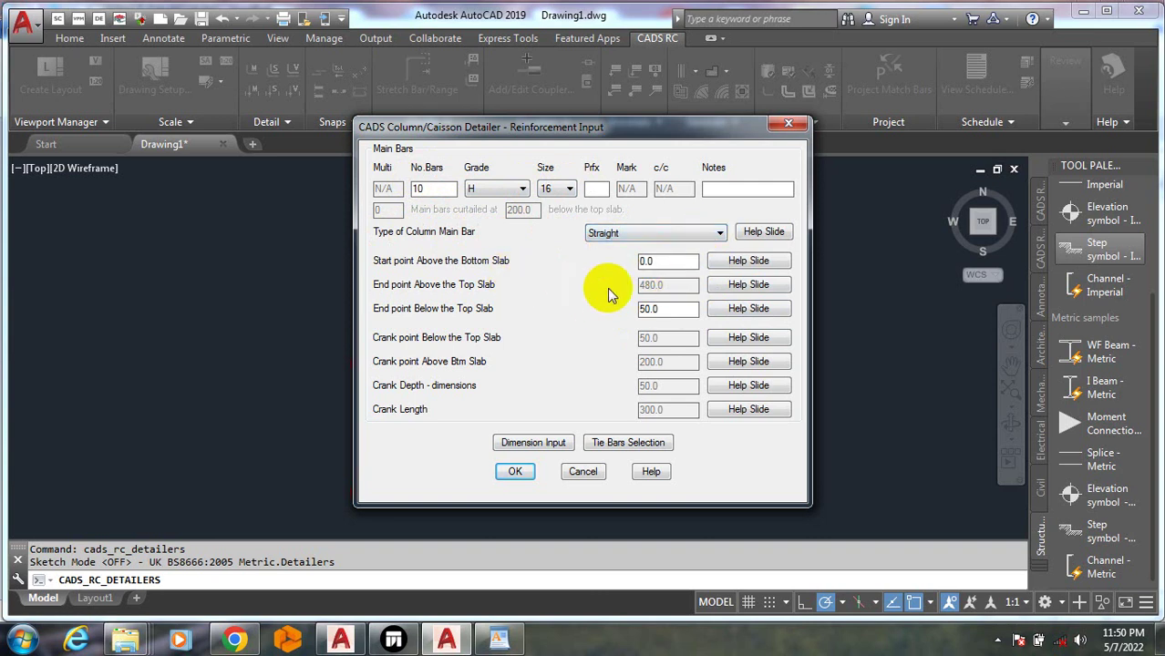
Set top slab thickness 150, column dimensions 230 x 230 and cover to ties 25
{"action": "left_click", "coordinate": [557, 443]}
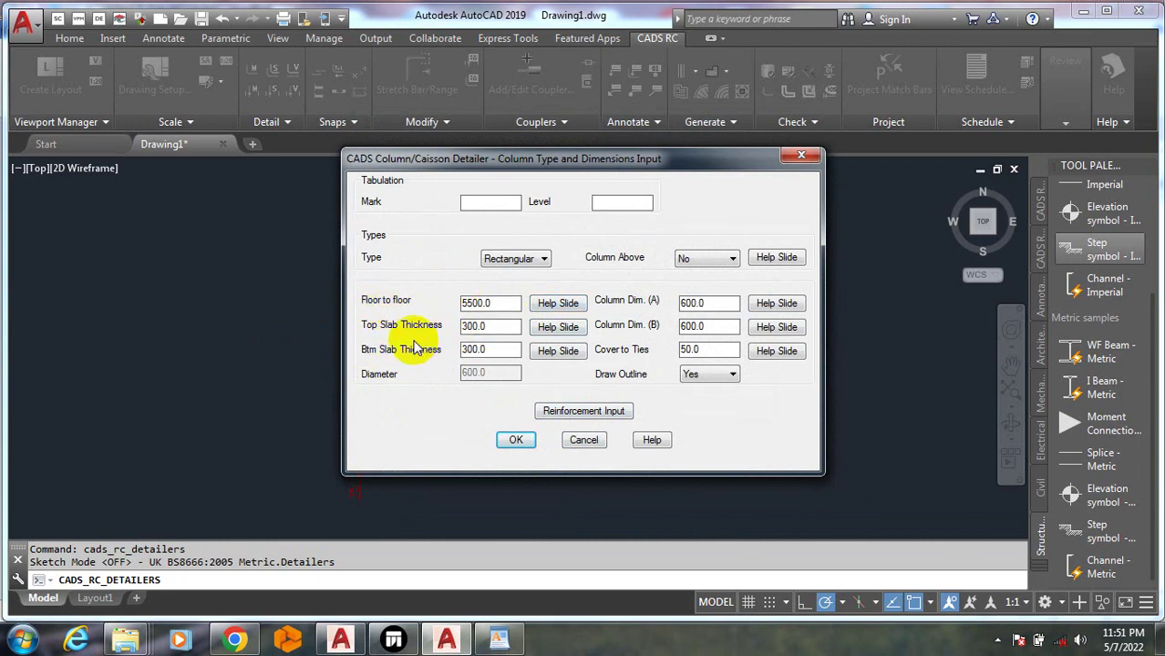
{"action": "left_click_drag", "start_coordinate": [492, 326], "coordinate": [449, 326]}
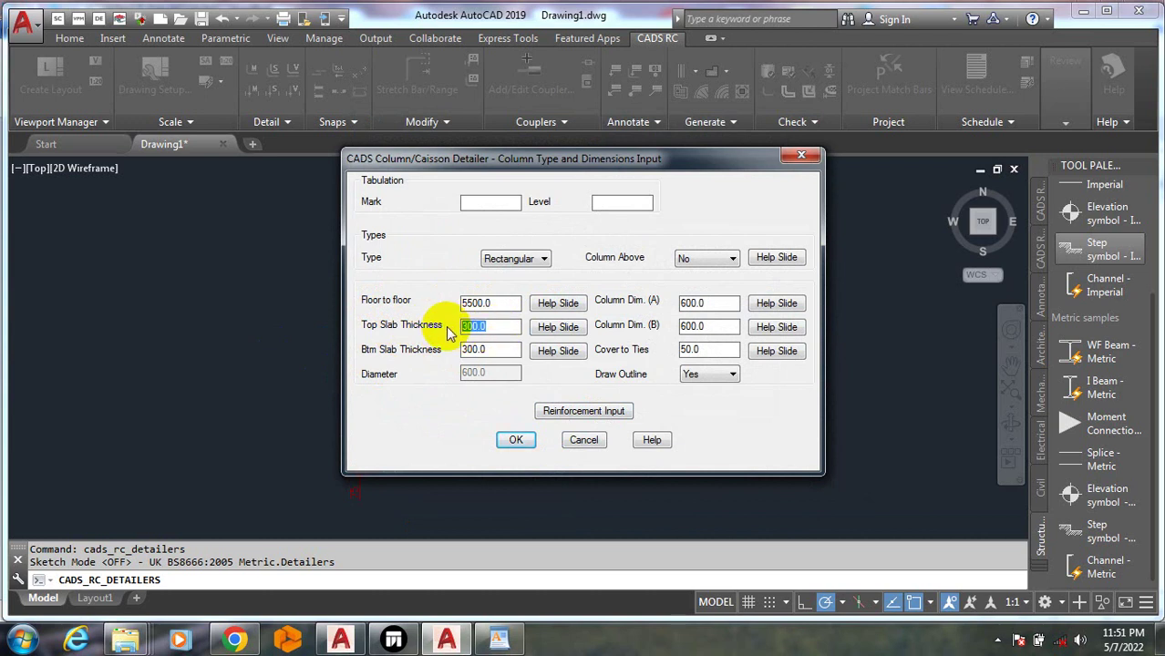
{"action": "type", "text": "150"}
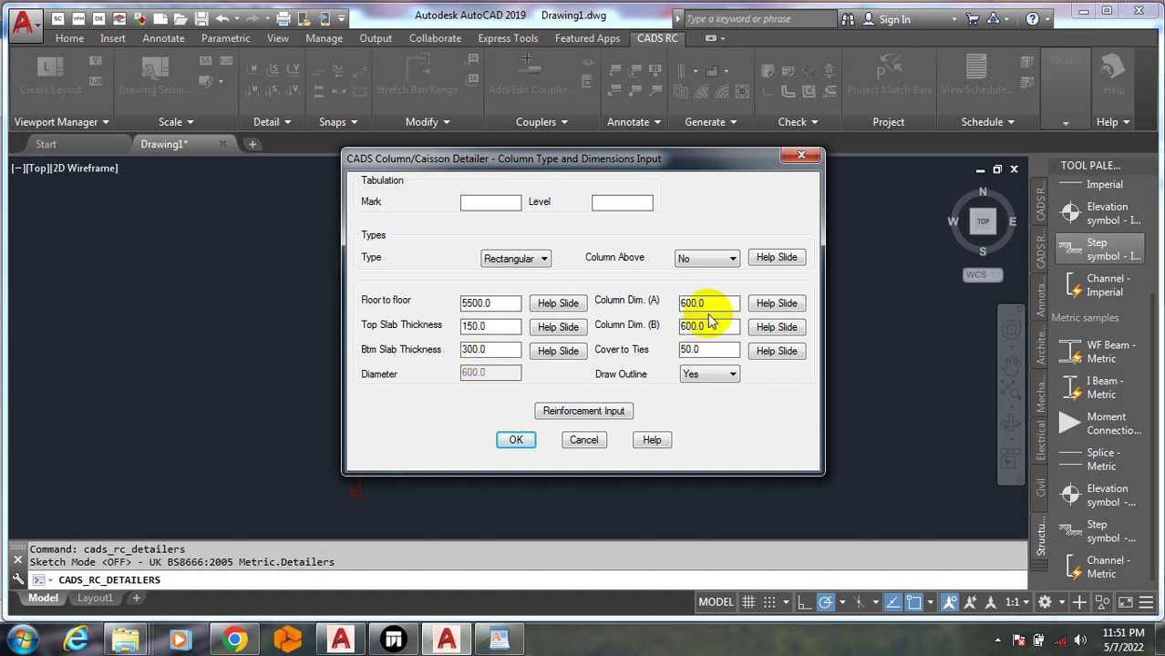
{"action": "left_click_drag", "start_coordinate": [709, 304], "coordinate": [675, 304]}
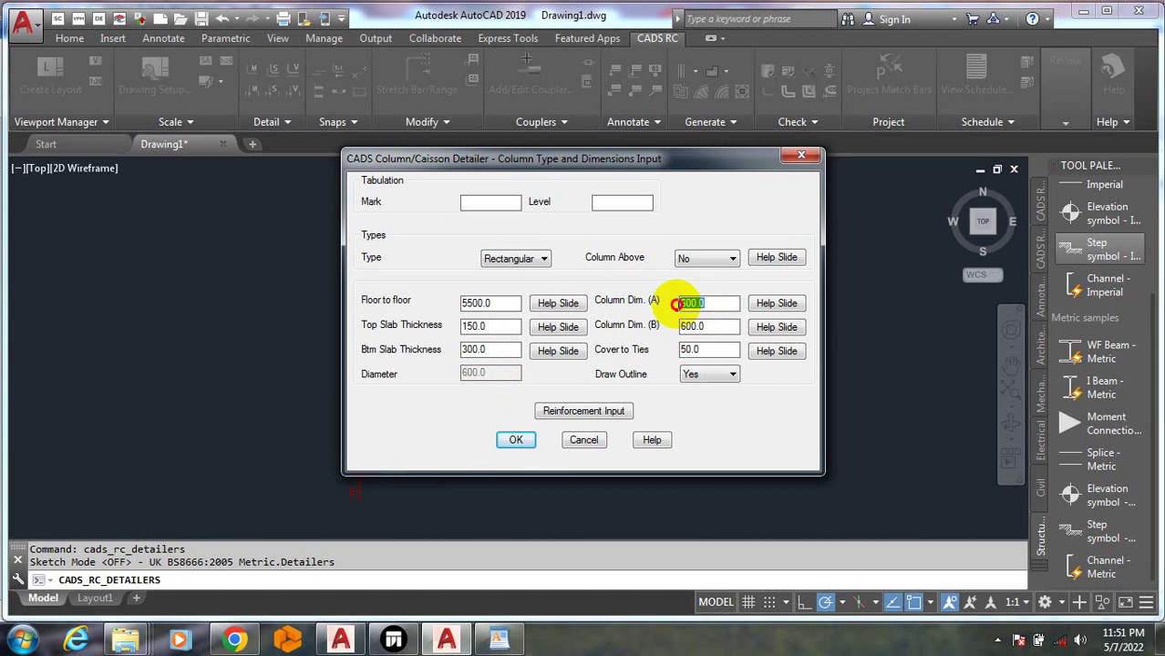
{"action": "type", "text": "23"}
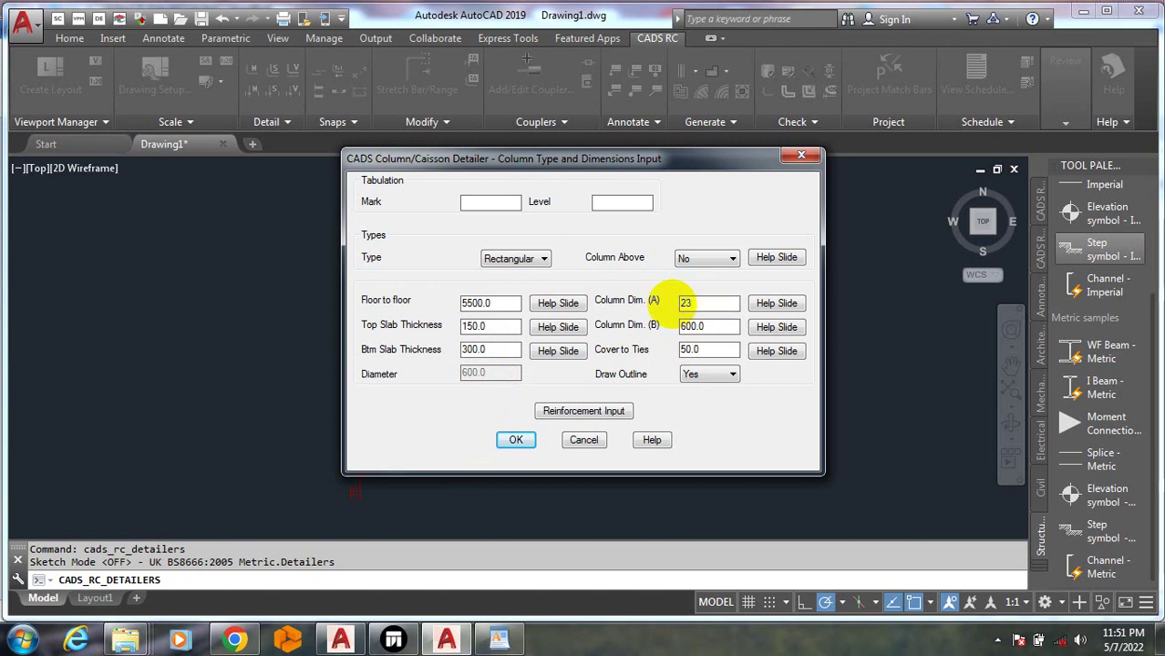
{"action": "type", "text": "0"}
{"action": "left_click_drag", "start_coordinate": [718, 329], "coordinate": [660, 339]}
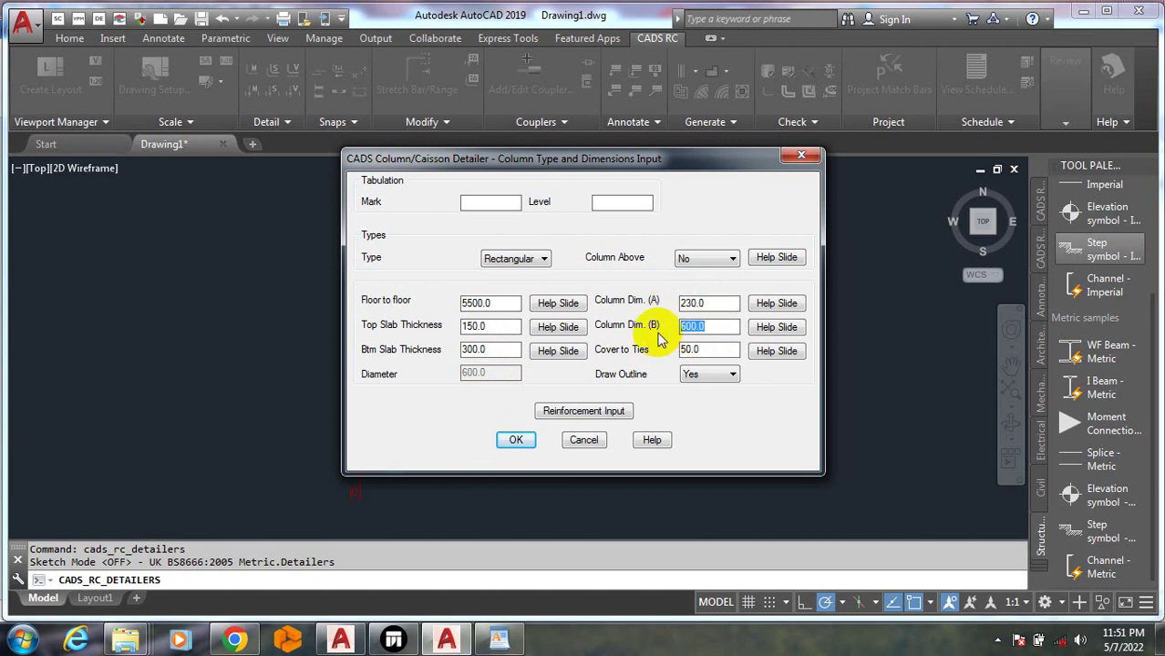
{"action": "type", "text": "230"}
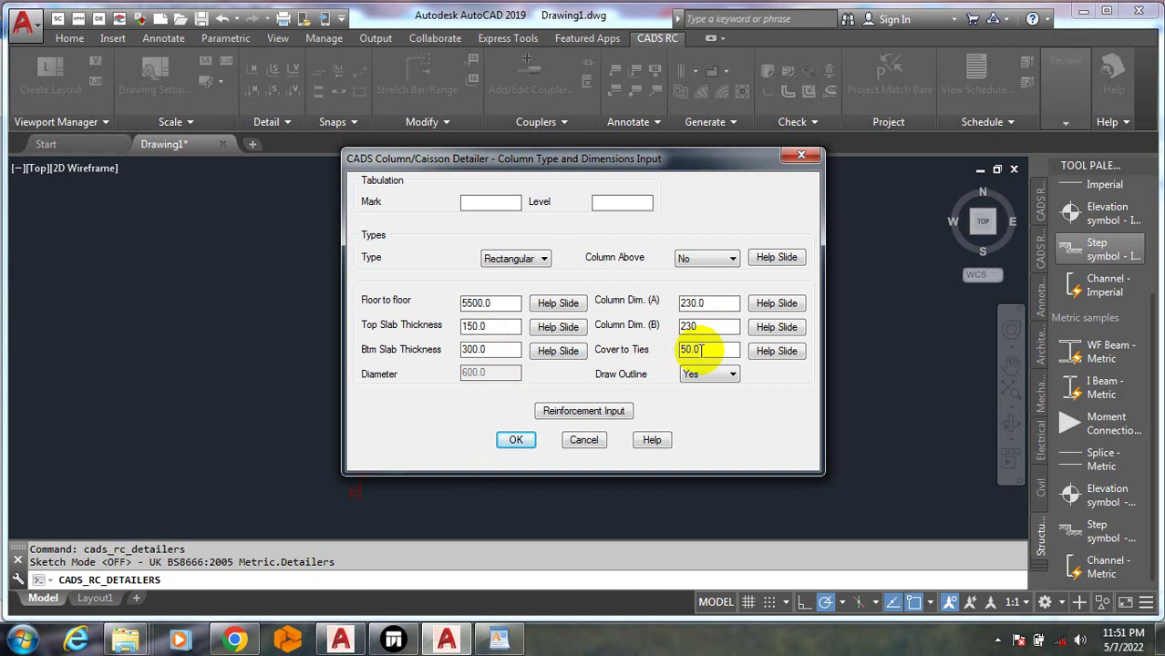
{"action": "left_click_drag", "start_coordinate": [706, 351], "coordinate": [658, 358]}
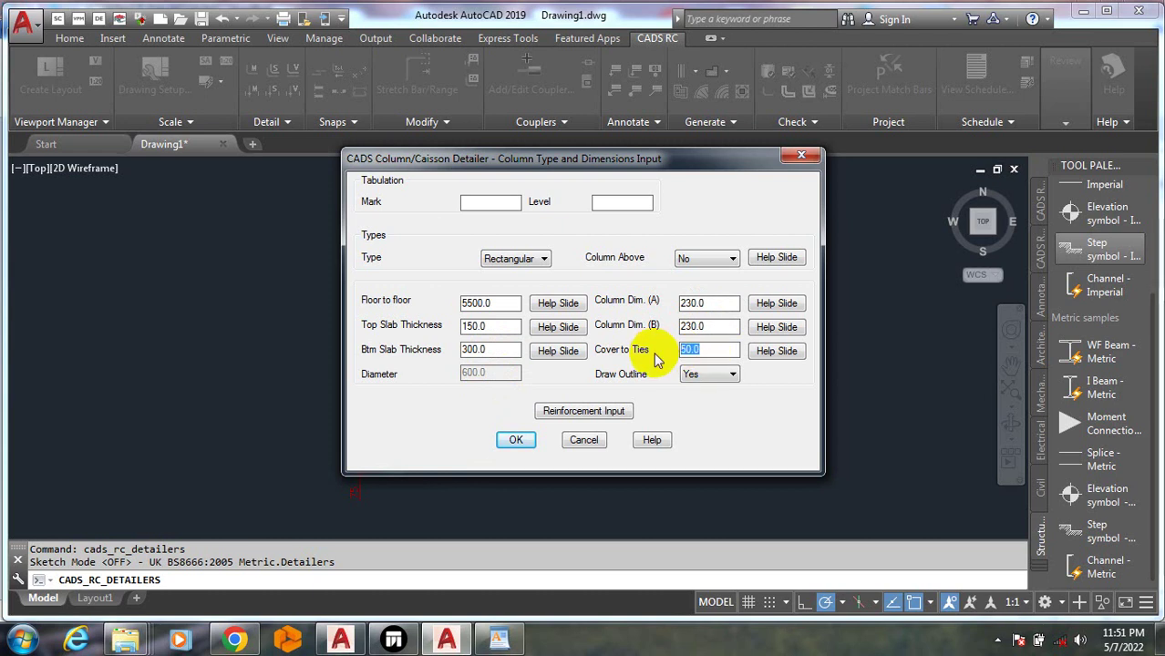
{"action": "type", "text": "25"}
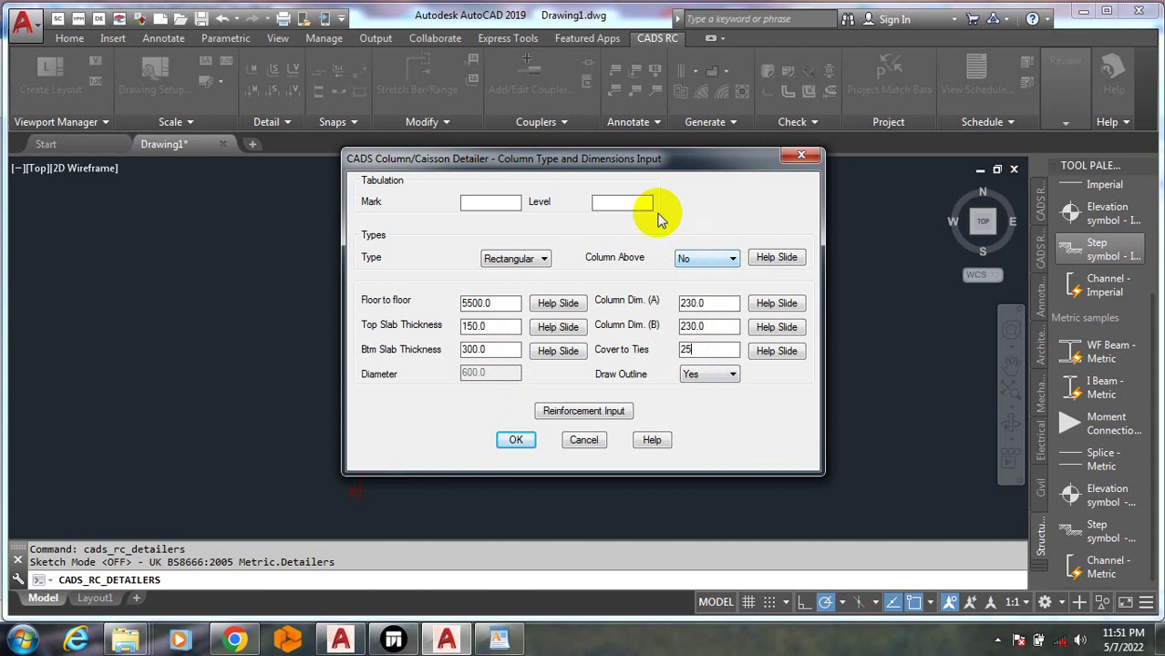
Turn the column outline on and accept 10 straight H16 main bars
{"action": "left_click", "coordinate": [718, 390]}
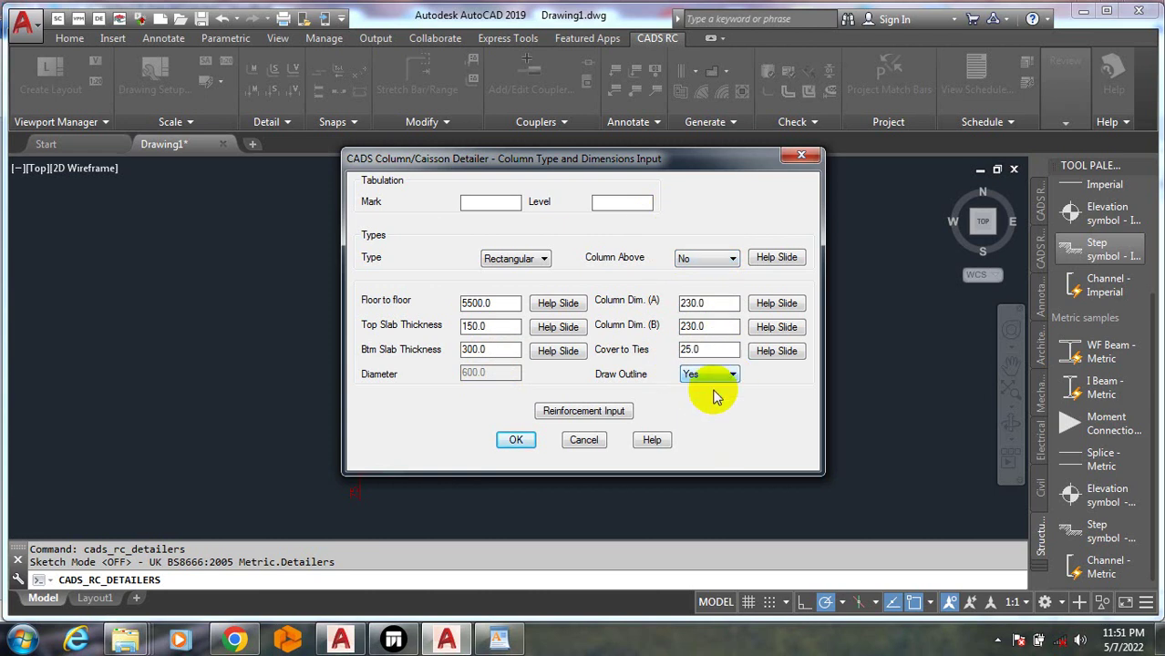
{"action": "left_click", "coordinate": [612, 411]}
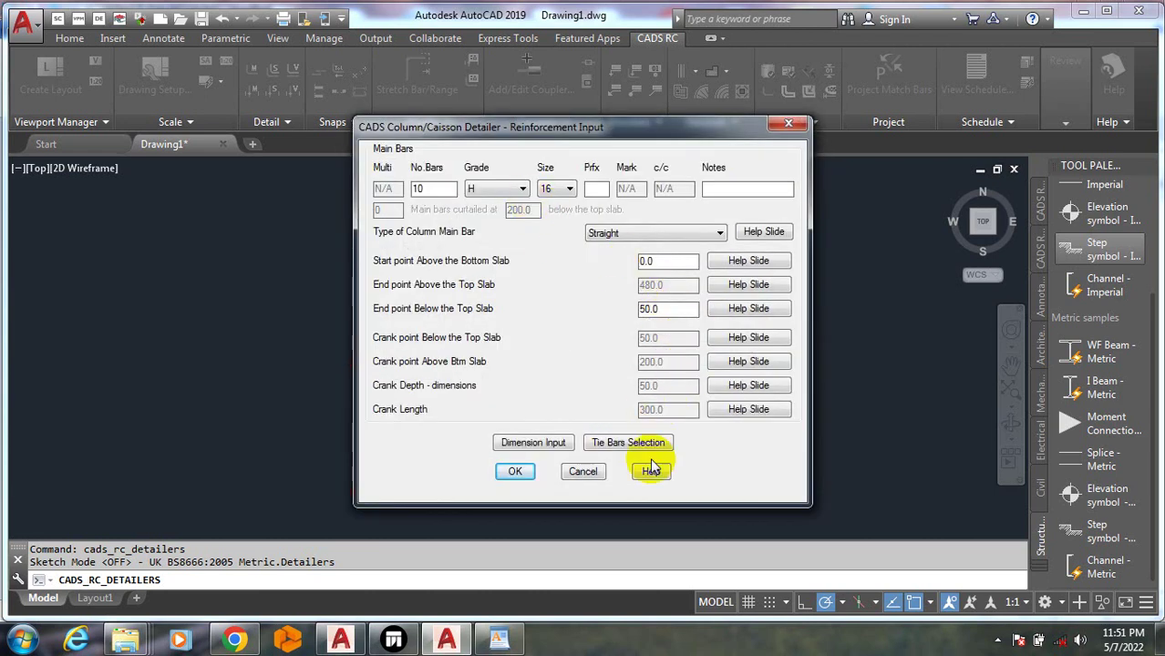
{"action": "left_click", "coordinate": [515, 472]}
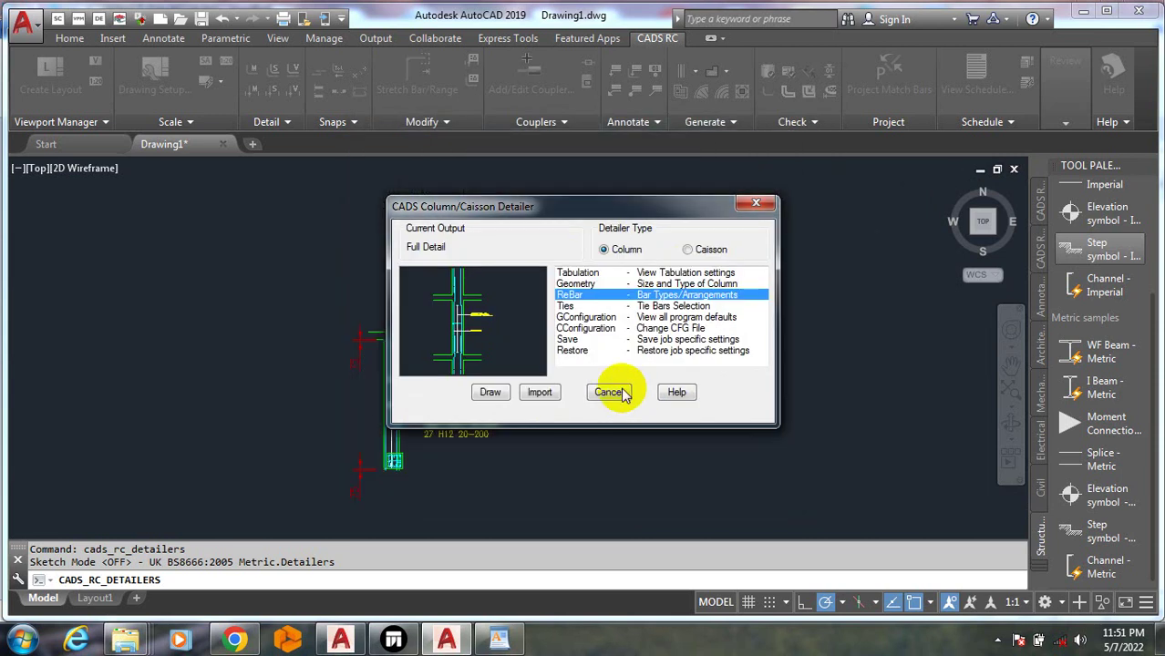
Draw the second column elevation (10 H16 21, 27 H12 22-200 to 24-200) and position it in the drawing
{"action": "left_click", "coordinate": [490, 393]}
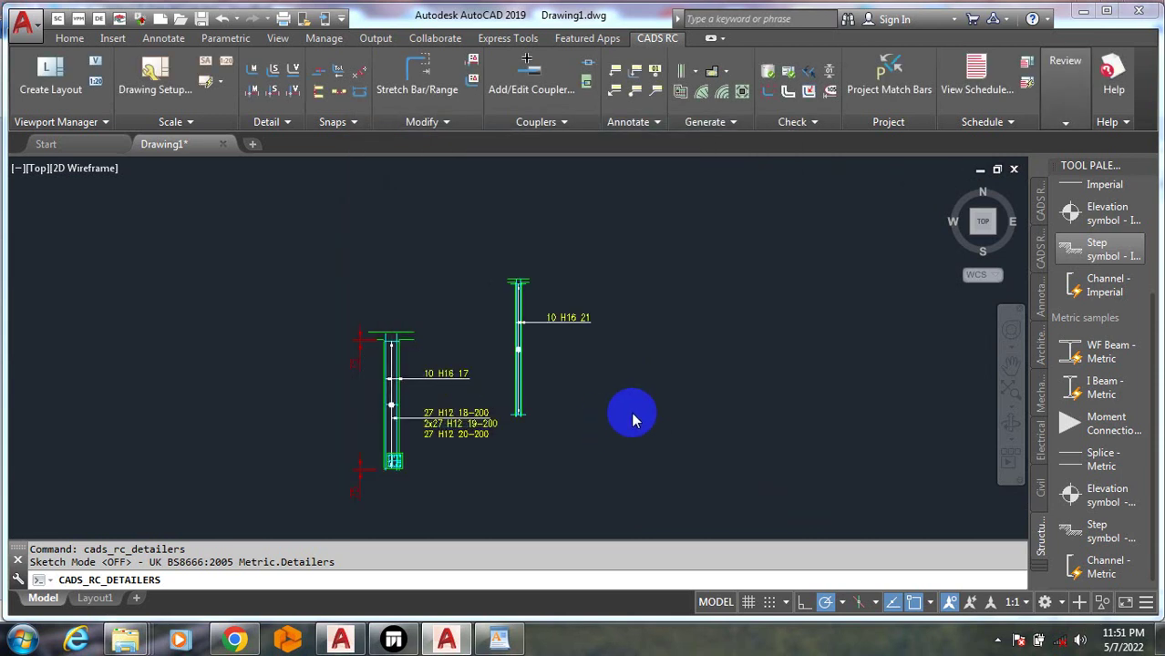
{"action": "scroll", "coordinate": [510, 383], "scroll_direction": "up", "scroll_amount": 5}
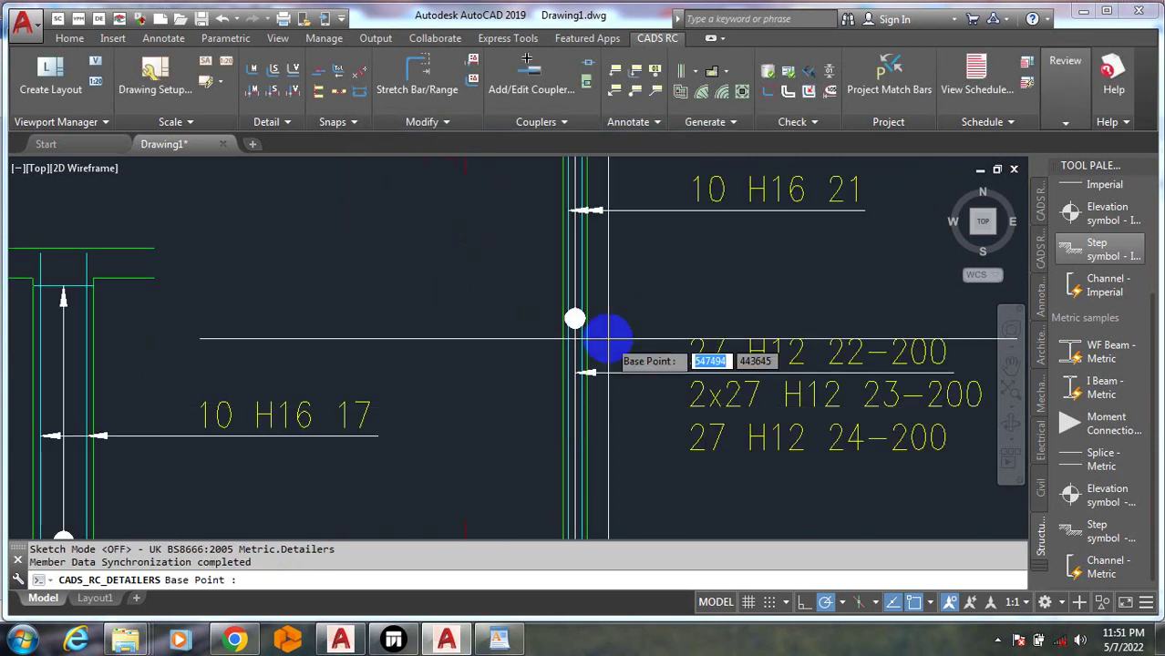
{"action": "scroll", "coordinate": [608, 338], "scroll_direction": "up", "scroll_amount": 2}
{"action": "scroll", "coordinate": [475, 405], "scroll_direction": "down", "scroll_amount": 6}
{"action": "scroll", "coordinate": [494, 368], "scroll_direction": "up", "scroll_amount": 2}
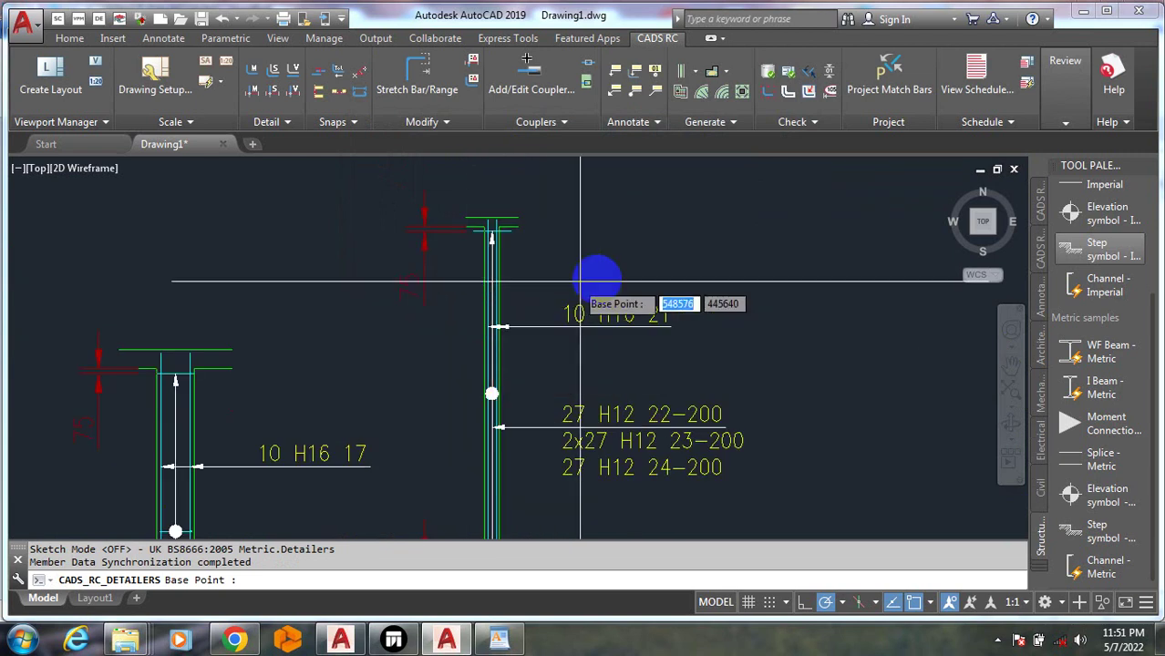
{"action": "scroll", "coordinate": [501, 355], "scroll_direction": "down", "scroll_amount": 3}
{"action": "scroll", "coordinate": [465, 428], "scroll_direction": "up", "scroll_amount": 7}
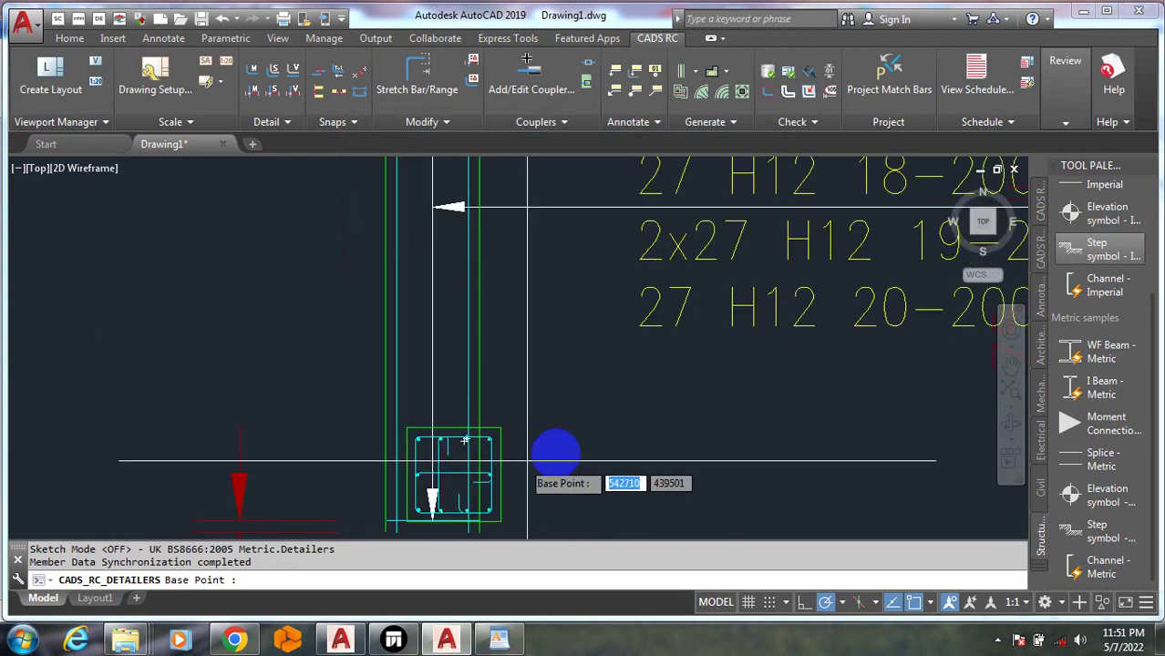
{"action": "scroll", "coordinate": [365, 470], "scroll_direction": "down", "scroll_amount": 8}
{"action": "scroll", "coordinate": [307, 463], "scroll_direction": "up", "scroll_amount": 3}
{"action": "scroll", "coordinate": [469, 385], "scroll_direction": "down", "scroll_amount": 2}
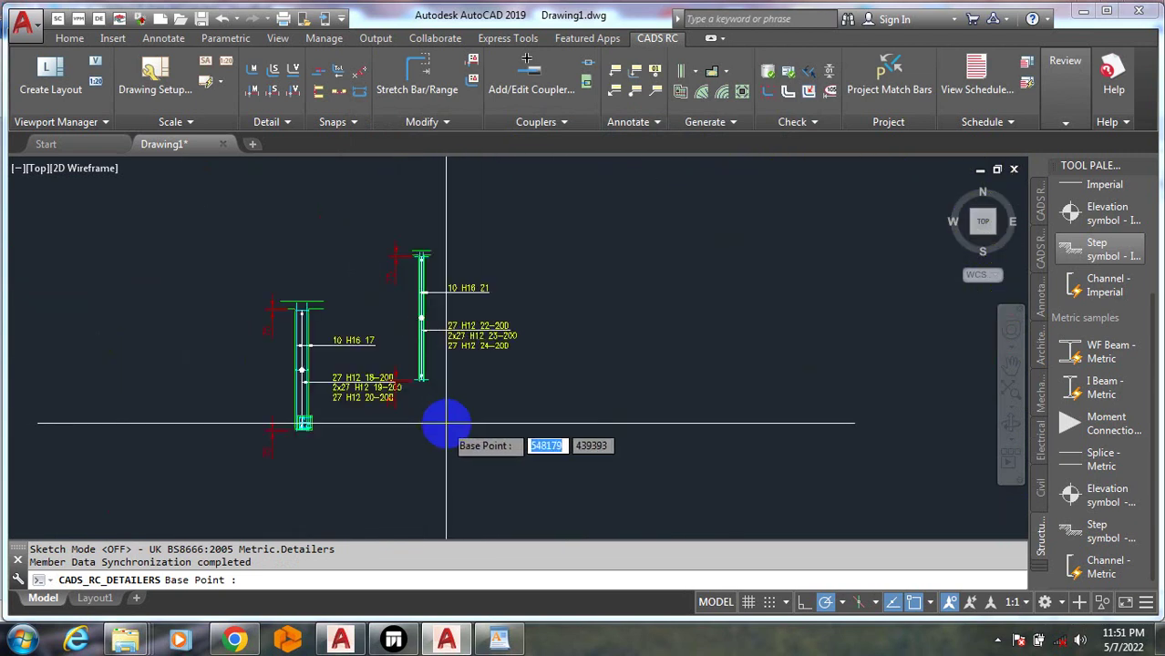
{"action": "scroll", "coordinate": [806, 403], "scroll_direction": "up", "scroll_amount": 2}
{"action": "left_click", "coordinate": [812, 399]}
{"action": "scroll", "coordinate": [643, 436], "scroll_direction": "down", "scroll_amount": 5}
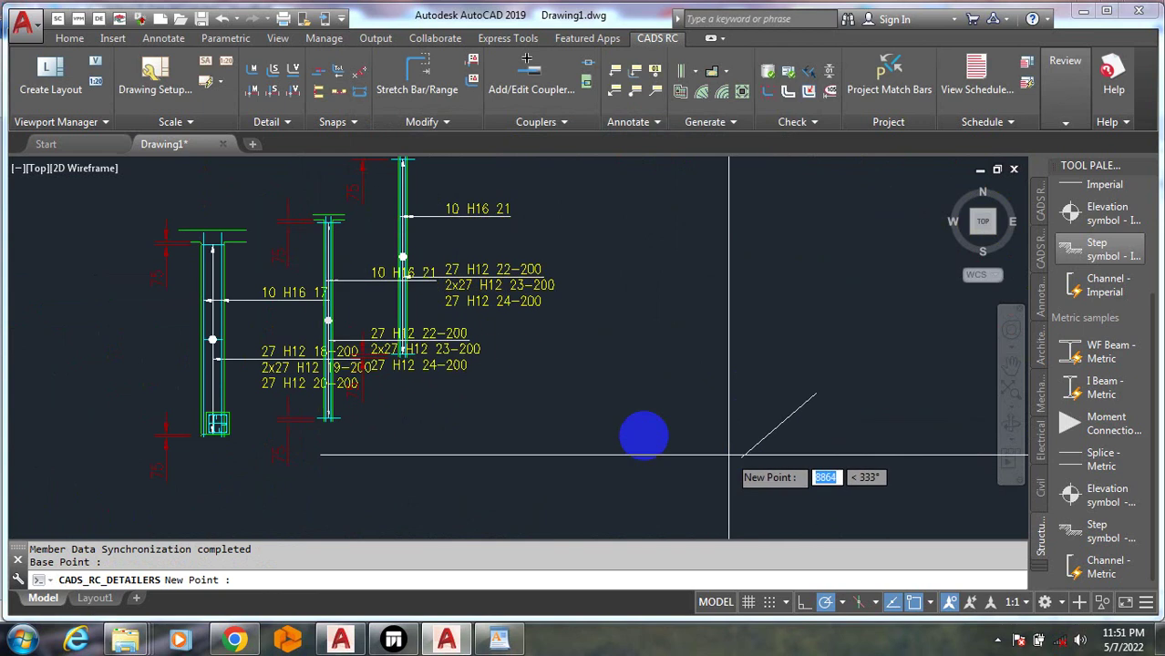
{"action": "left_click", "coordinate": [672, 378]}
{"action": "scroll", "coordinate": [666, 387], "scroll_direction": "up", "scroll_amount": 5}
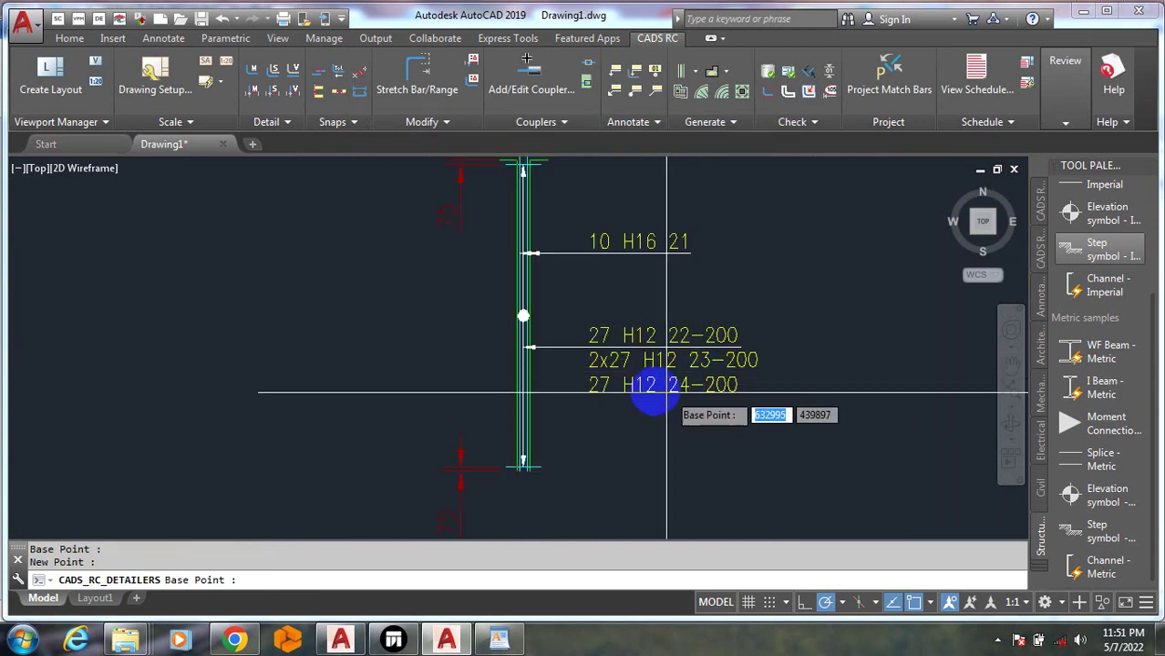
{"action": "scroll", "coordinate": [557, 325], "scroll_direction": "up", "scroll_amount": 2}
{"action": "scroll", "coordinate": [598, 390], "scroll_direction": "down", "scroll_amount": 6}
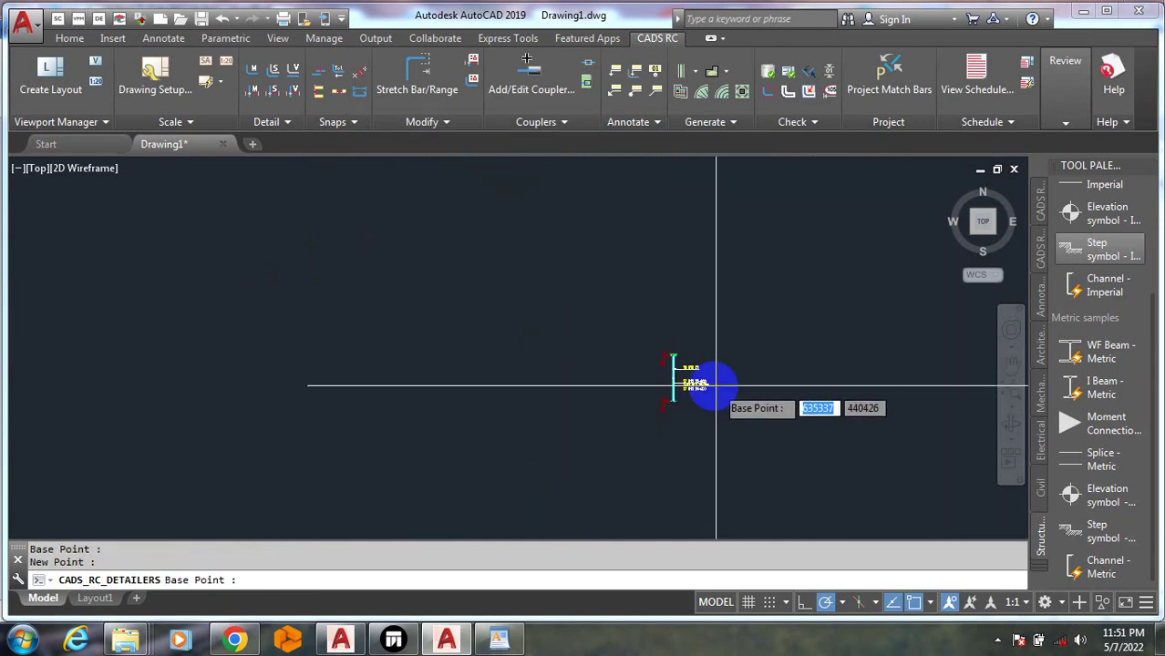
{"action": "key", "text": "Escape"}
{"action": "key", "text": "Escape"}
{"action": "key", "text": "Escape"}
{"action": "key", "text": "Escape"}
{"action": "key", "text": "Escape"}
{"action": "scroll", "coordinate": [702, 390], "scroll_direction": "up", "scroll_amount": 5}
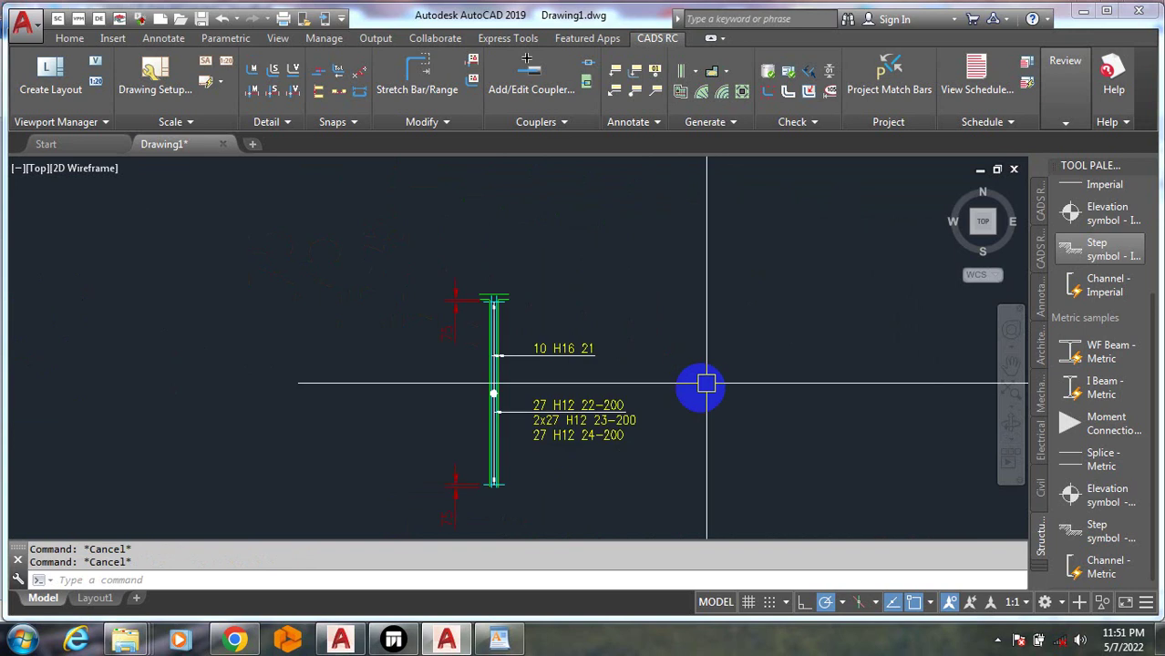
{"action": "scroll", "coordinate": [561, 407], "scroll_direction": "up", "scroll_amount": 5}
{"action": "scroll", "coordinate": [439, 362], "scroll_direction": "down", "scroll_amount": 5}
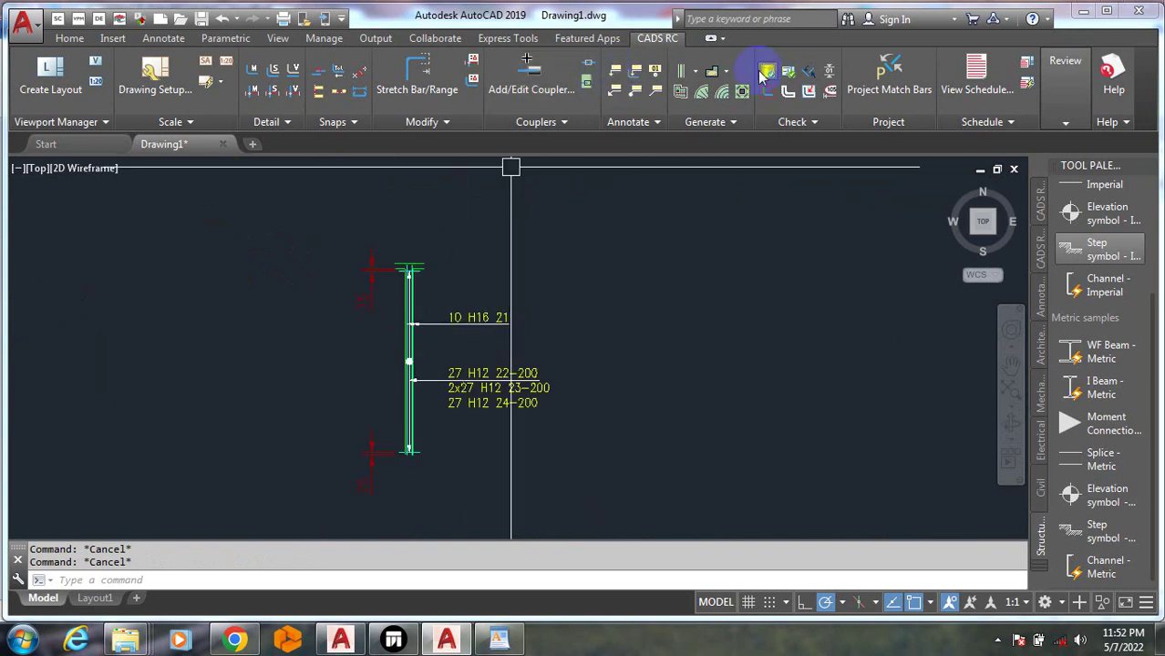
Start the Pad Footing Detailer, add member PAD, and pick the Dimensions entry
{"action": "left_click", "coordinate": [686, 77]}
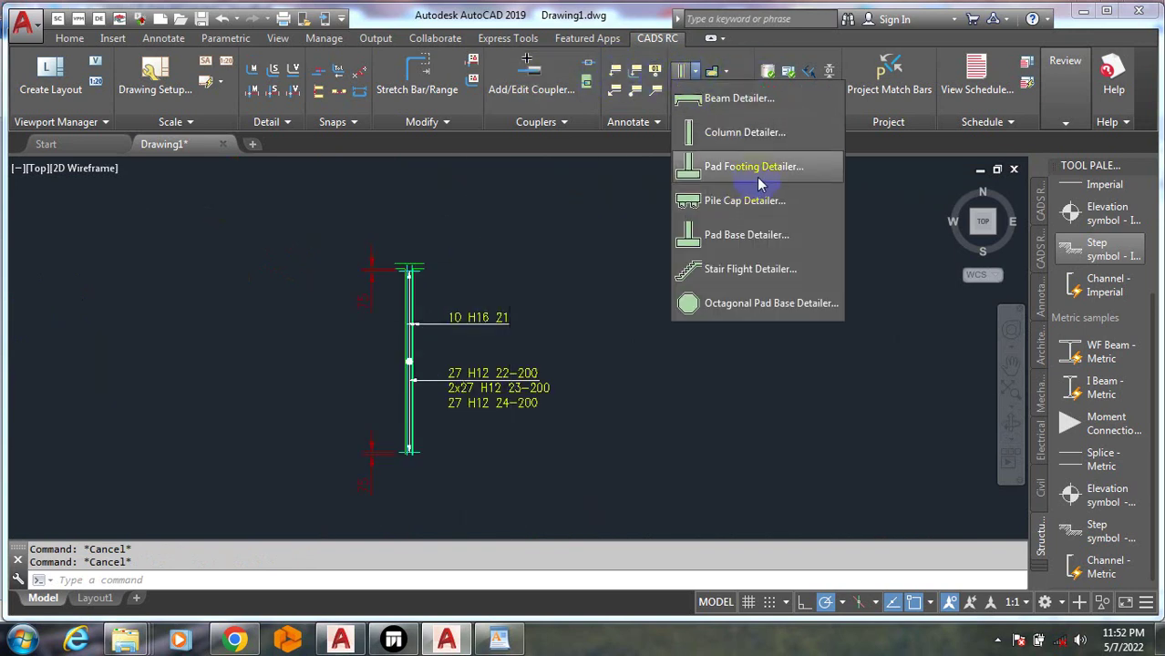
{"action": "left_click", "coordinate": [774, 176]}
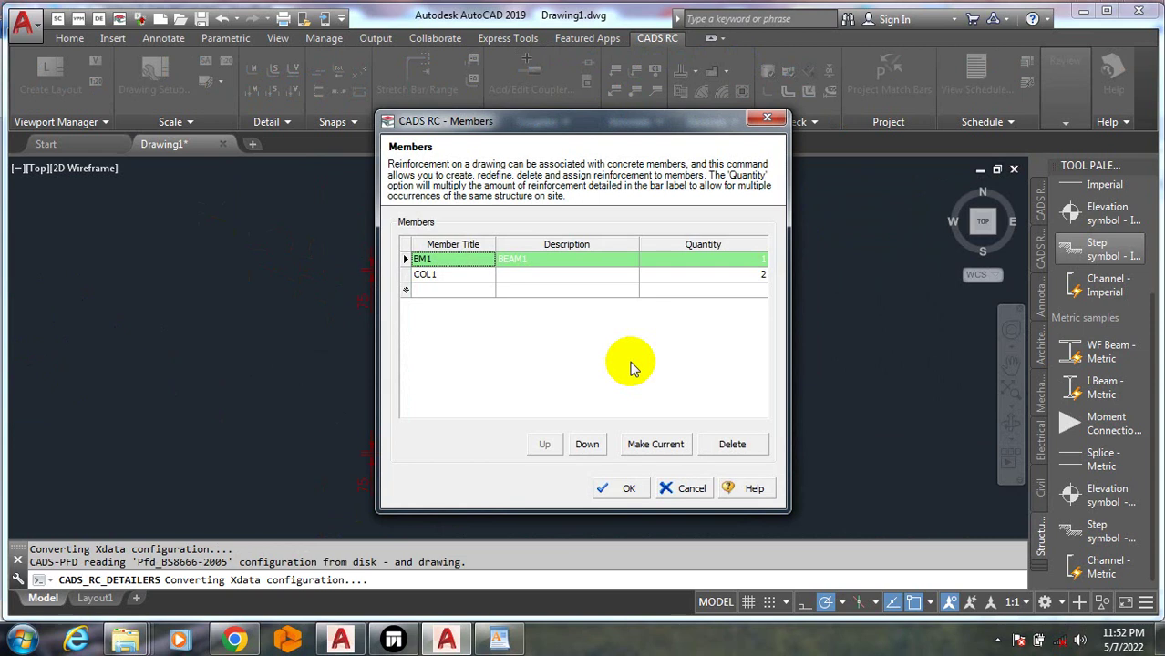
{"action": "left_click", "coordinate": [452, 289]}
{"action": "type", "text": "P"}
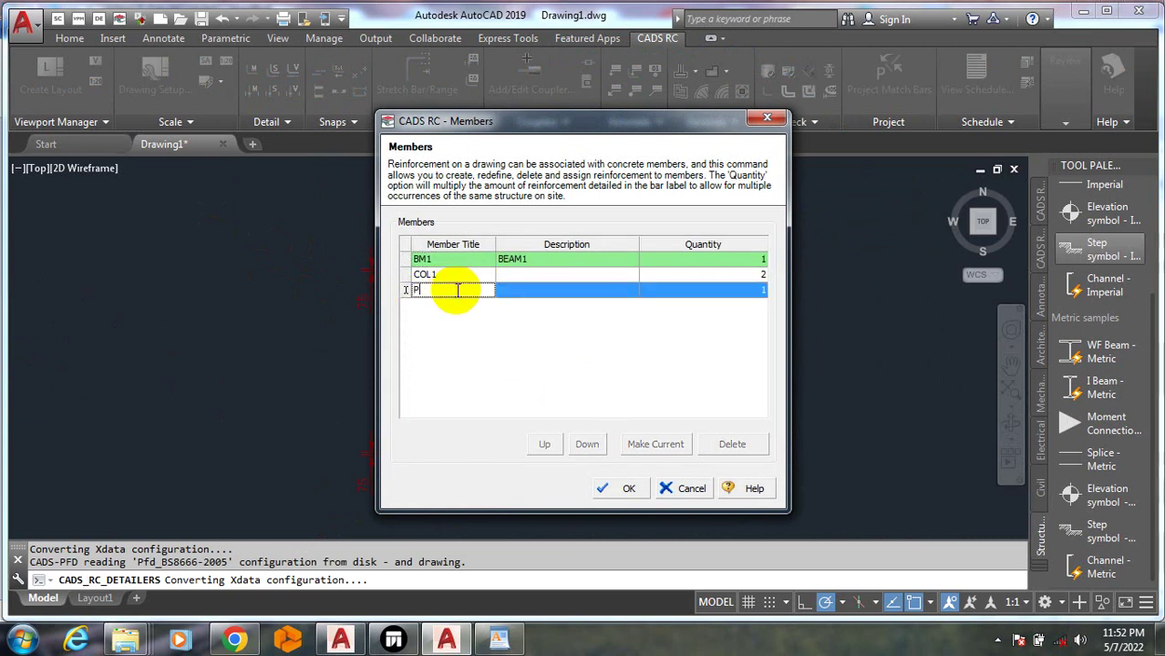
{"action": "type", "text": "AD"}
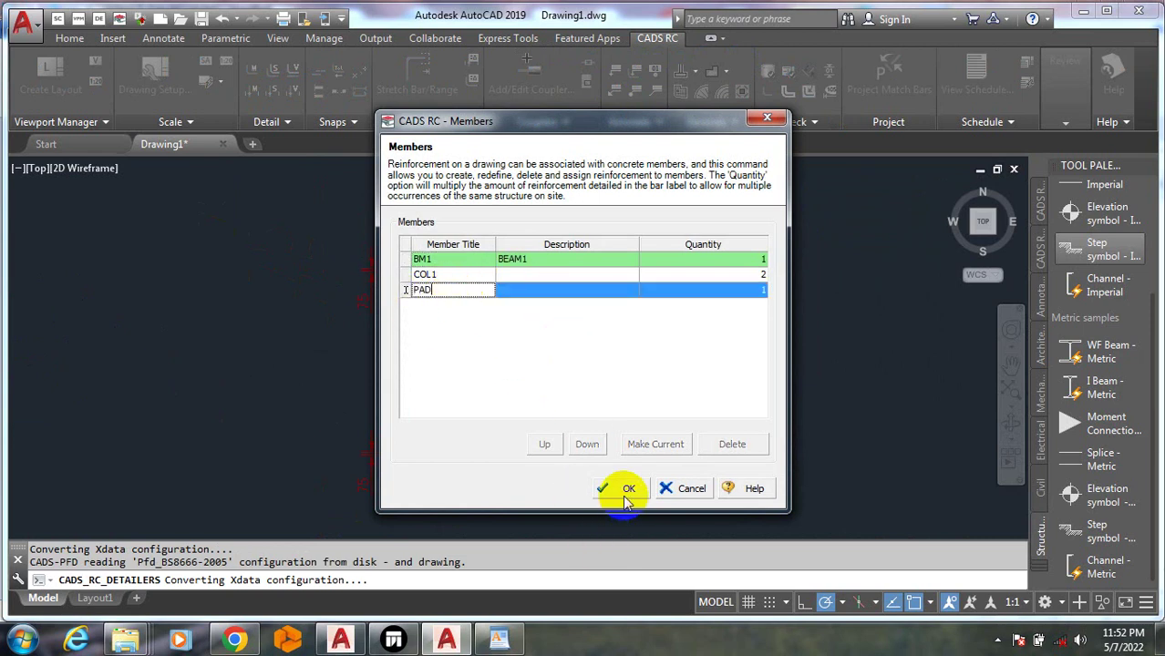
{"action": "left_click", "coordinate": [627, 490]}
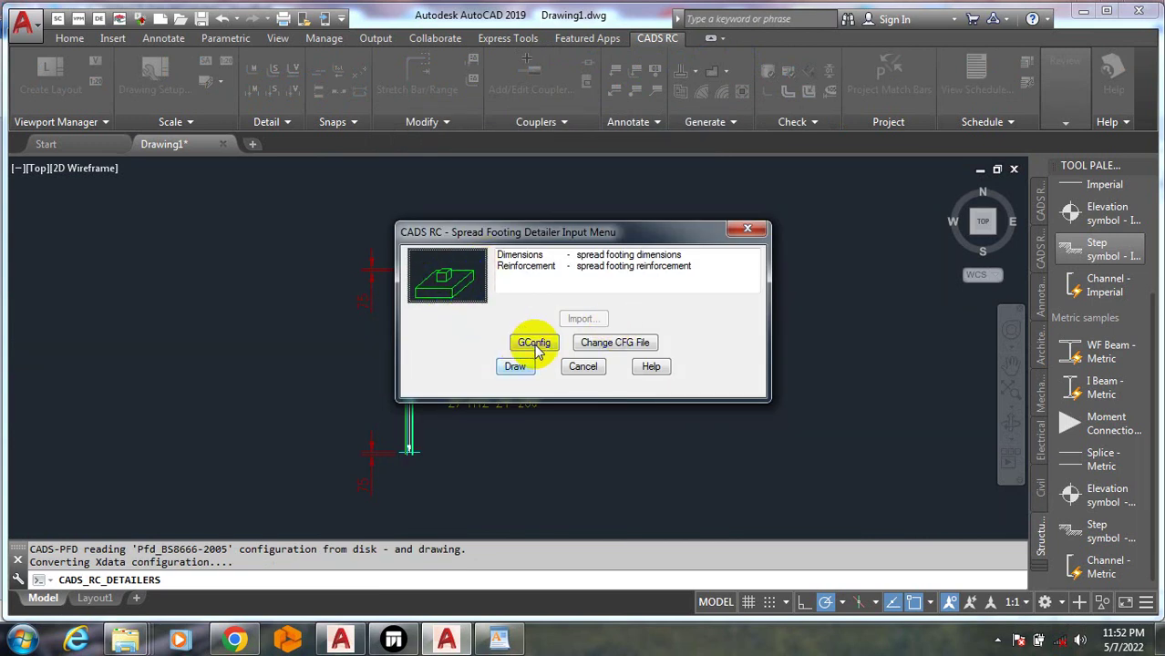
{"action": "left_click", "coordinate": [629, 256]}
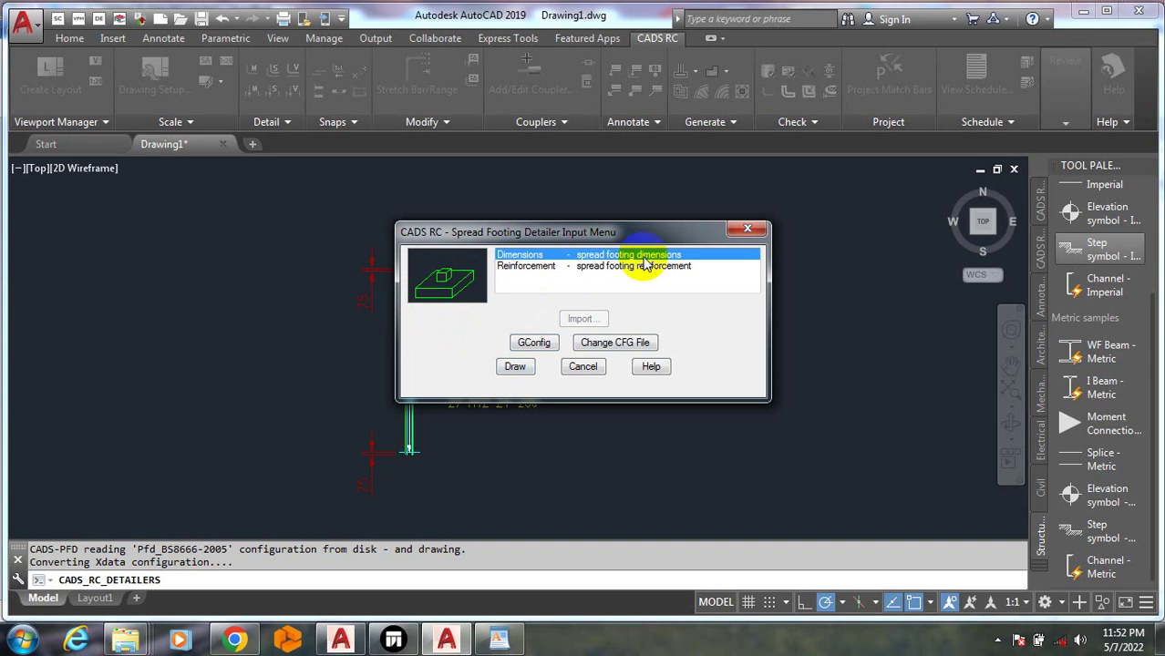
Set Footing Dim. A and B to 1200 and turn on Column Required
{"action": "double_click", "coordinate": [645, 259]}
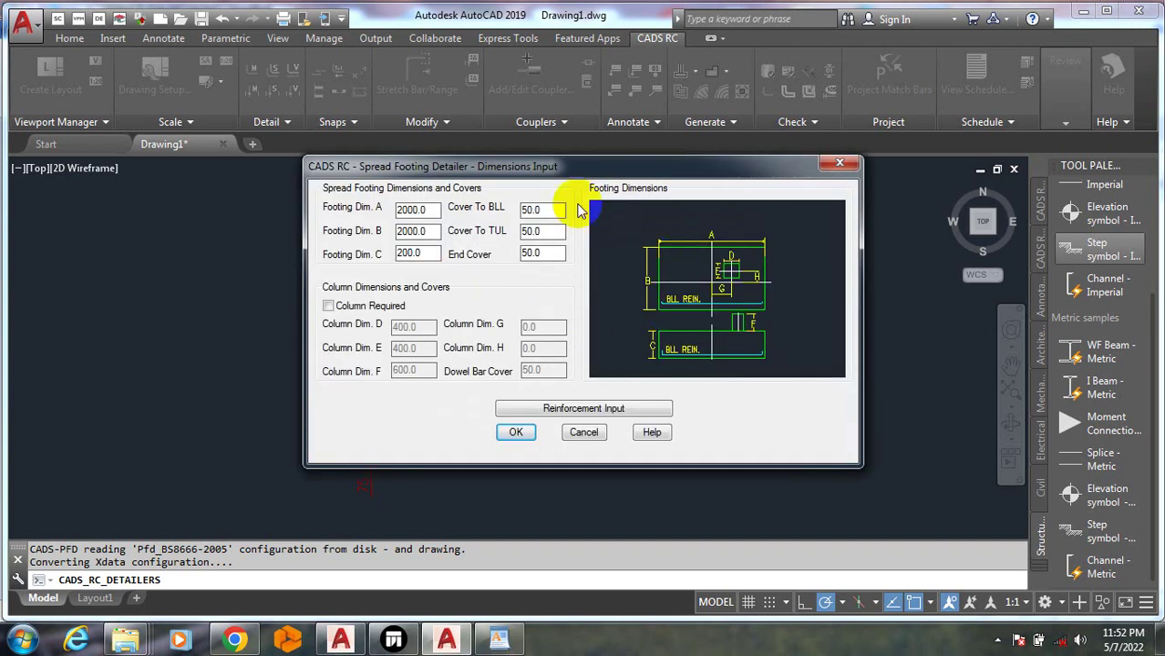
{"action": "left_click_drag", "start_coordinate": [432, 212], "coordinate": [384, 216]}
{"action": "type", "text": "1200.0"}
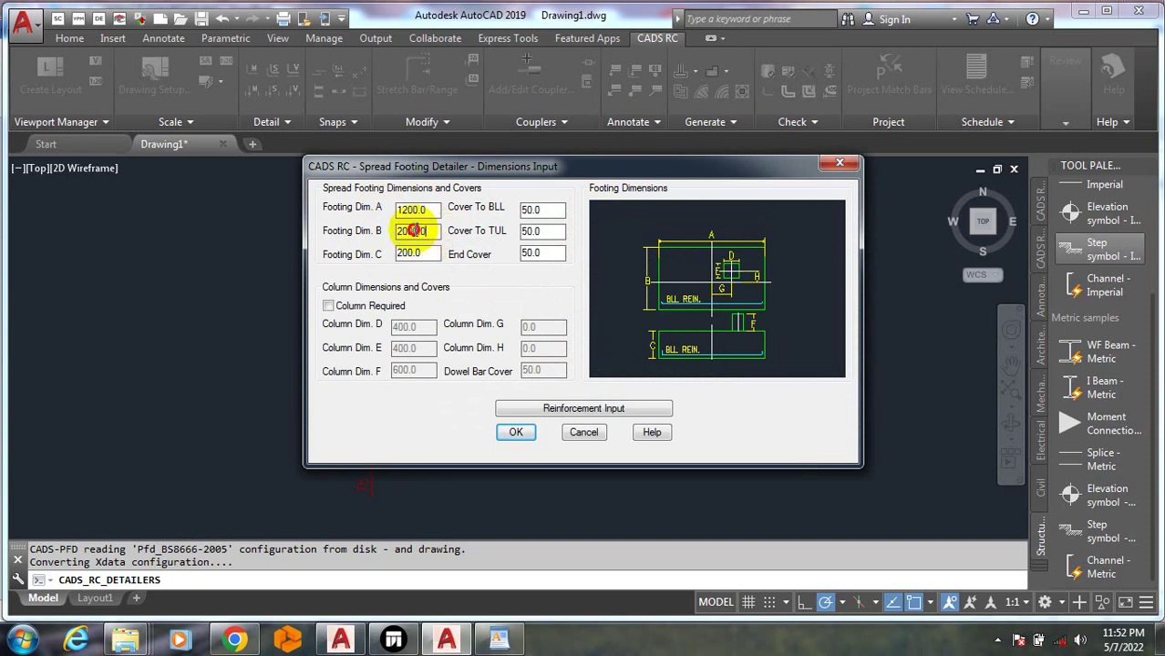
{"action": "left_click_drag", "start_coordinate": [425, 232], "coordinate": [432, 261]}
{"action": "type", "text": "1200"}
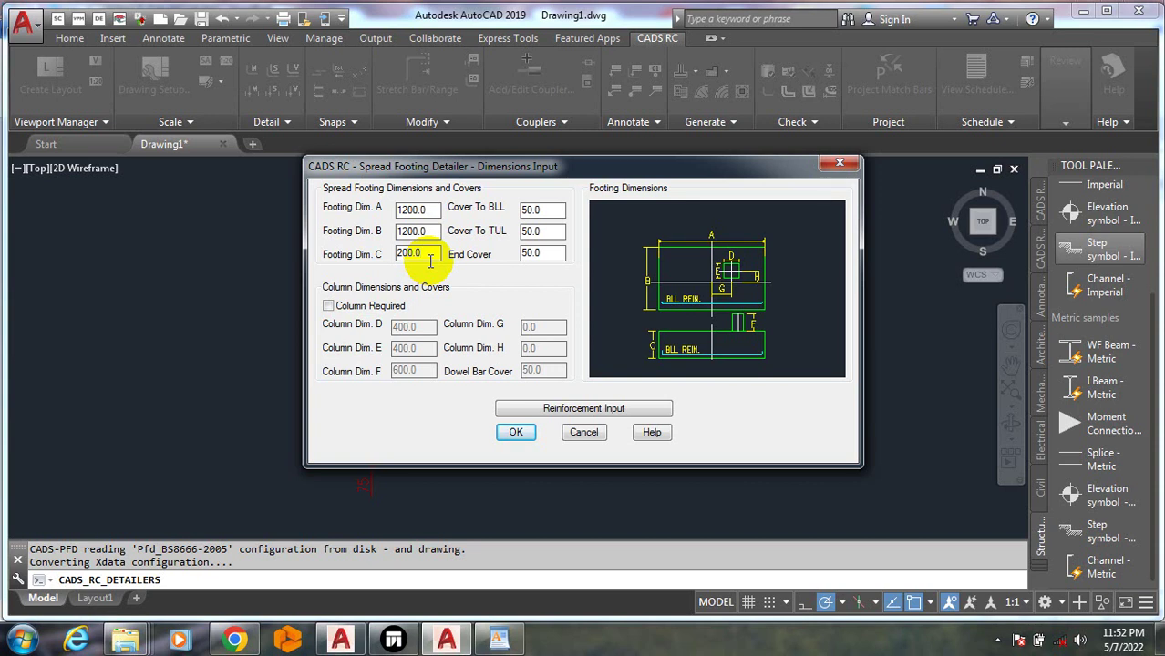
{"action": "left_click", "coordinate": [328, 307]}
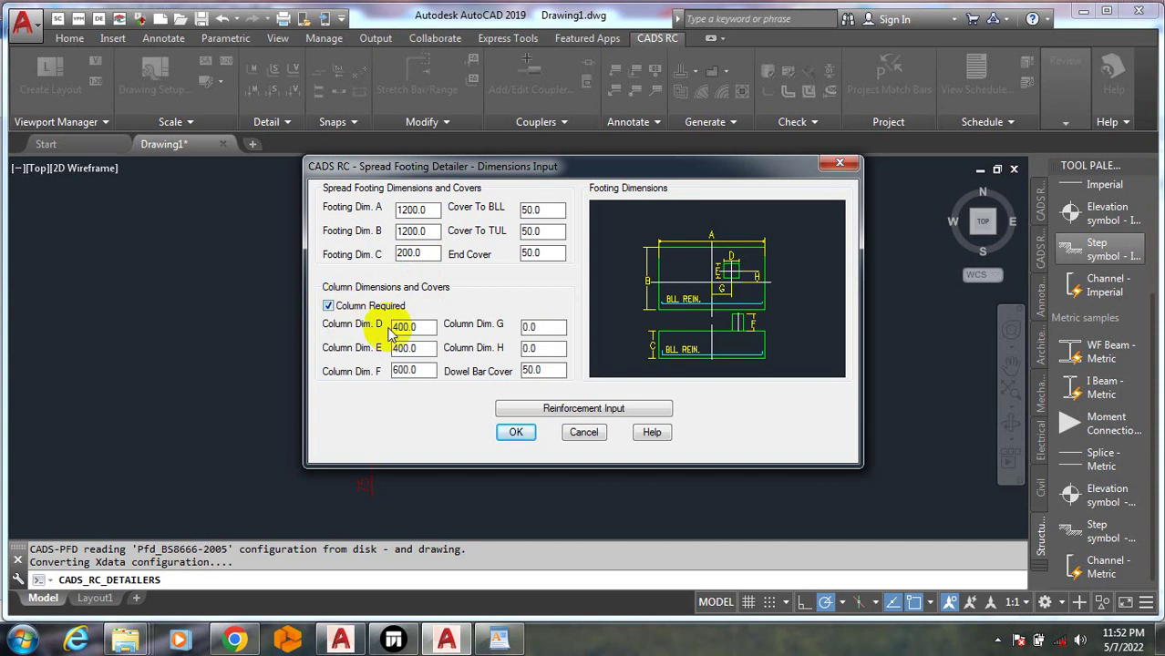
Turn on Column Required and set column dimensions D through H to 230
{"action": "left_click_drag", "start_coordinate": [411, 327], "coordinate": [379, 351]}
{"action": "type", "text": "230"}
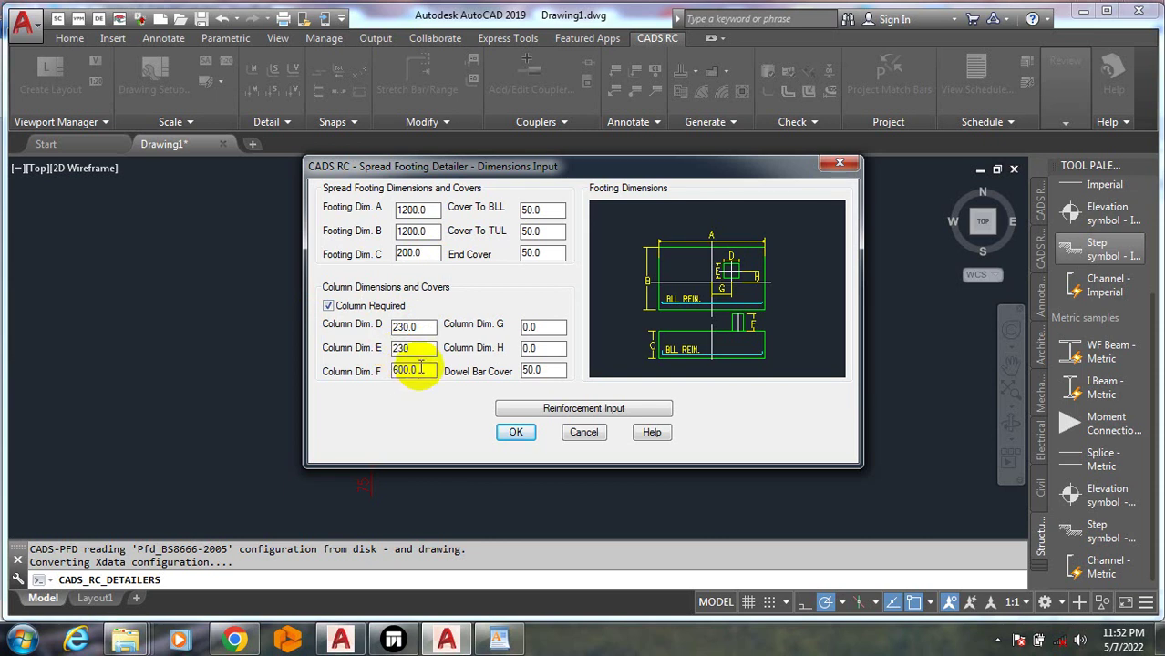
{"action": "left_click_drag", "start_coordinate": [412, 371], "coordinate": [353, 370]}
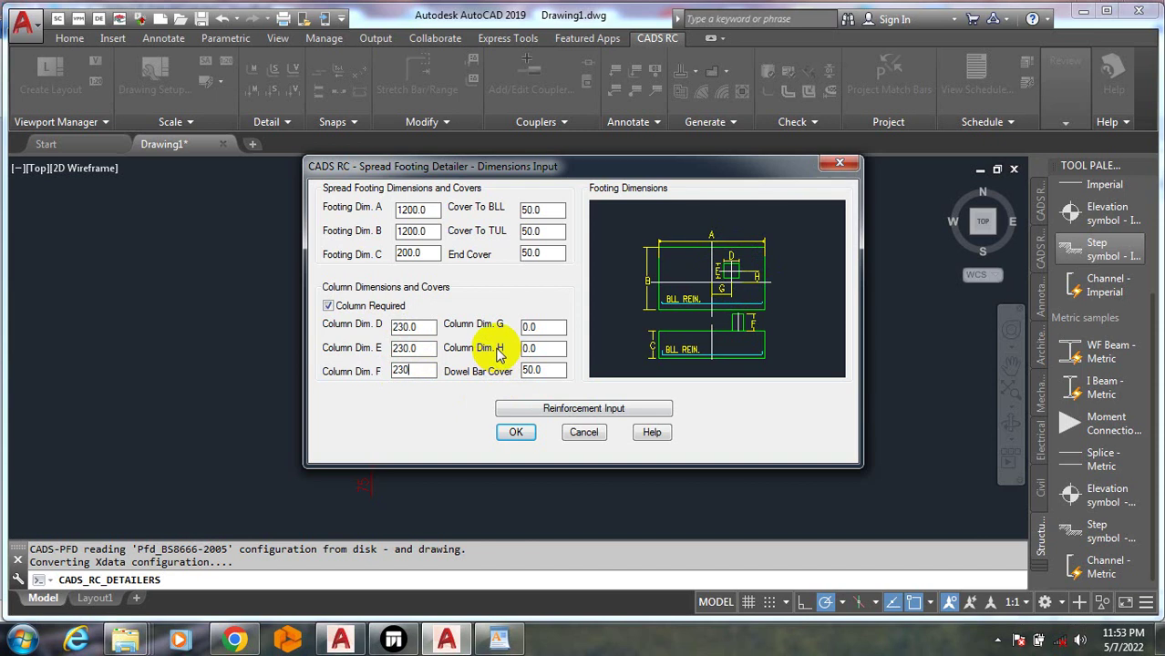
{"action": "left_click", "coordinate": [533, 327]}
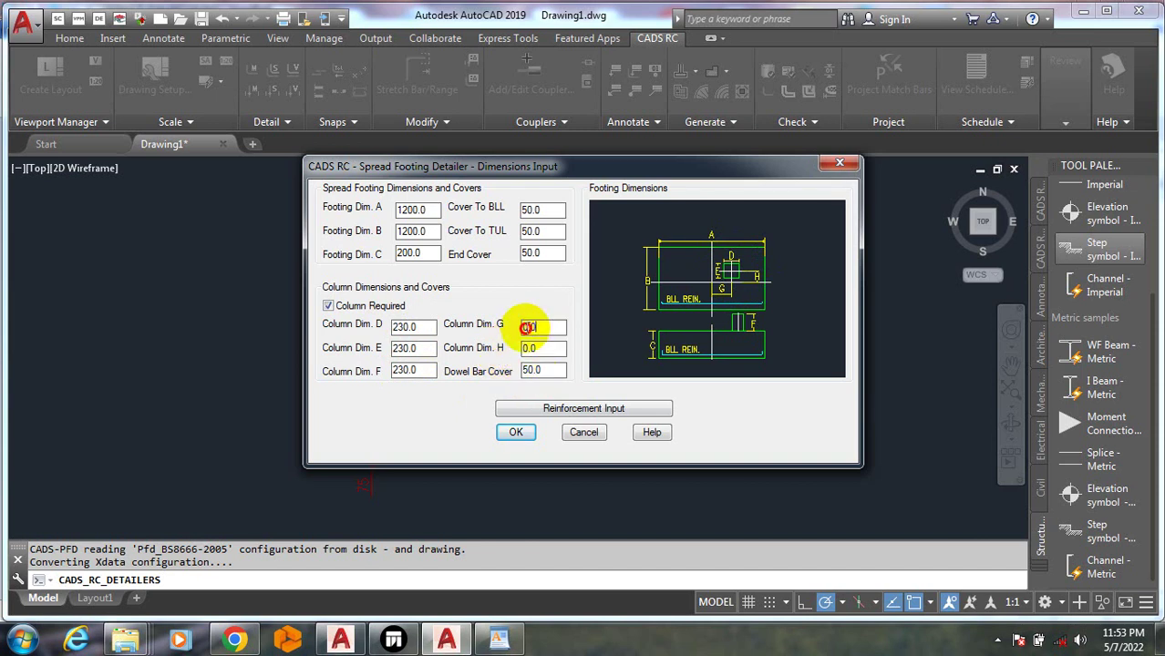
{"action": "type", "text": "230"}
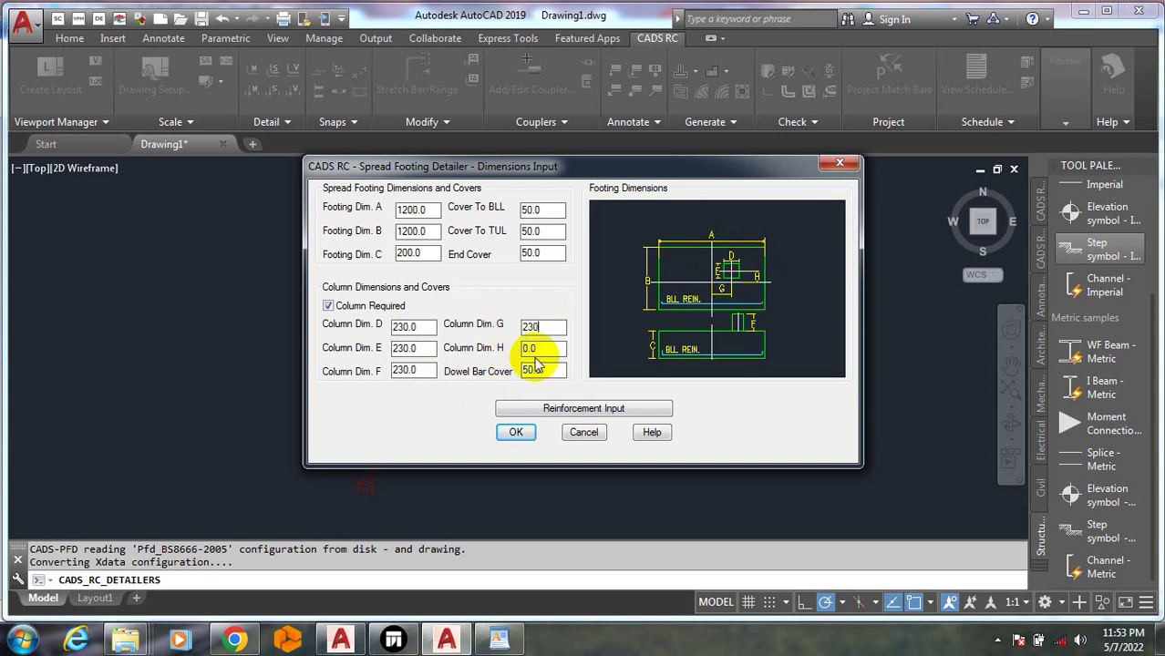
{"action": "left_click", "coordinate": [532, 348]}
{"action": "type", "text": "23"}
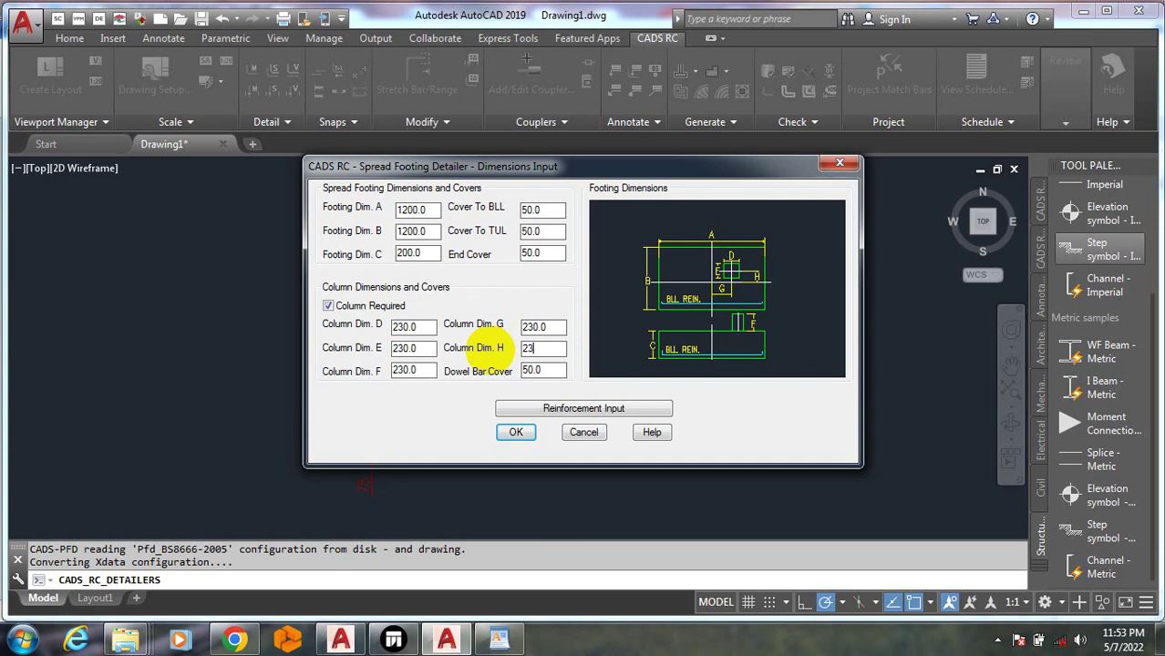
{"action": "type", "text": "0"}
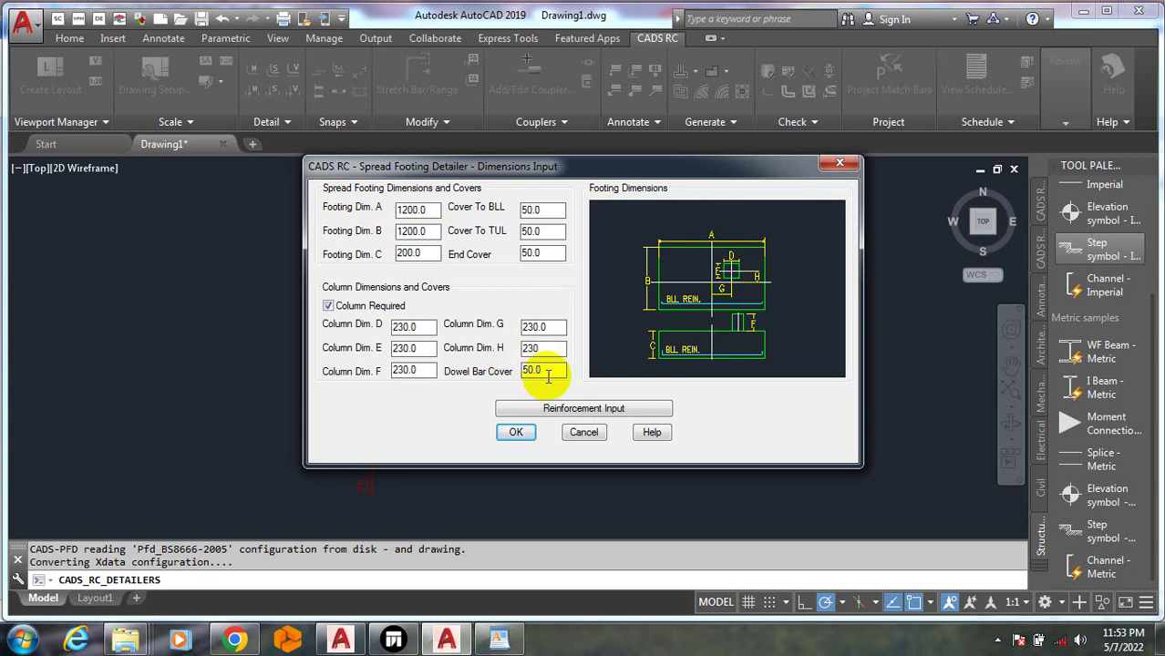
Keep the 50.0 dowel bar cover, confirm the footing dimensions and generate the pad detail
{"action": "left_click", "coordinate": [533, 372]}
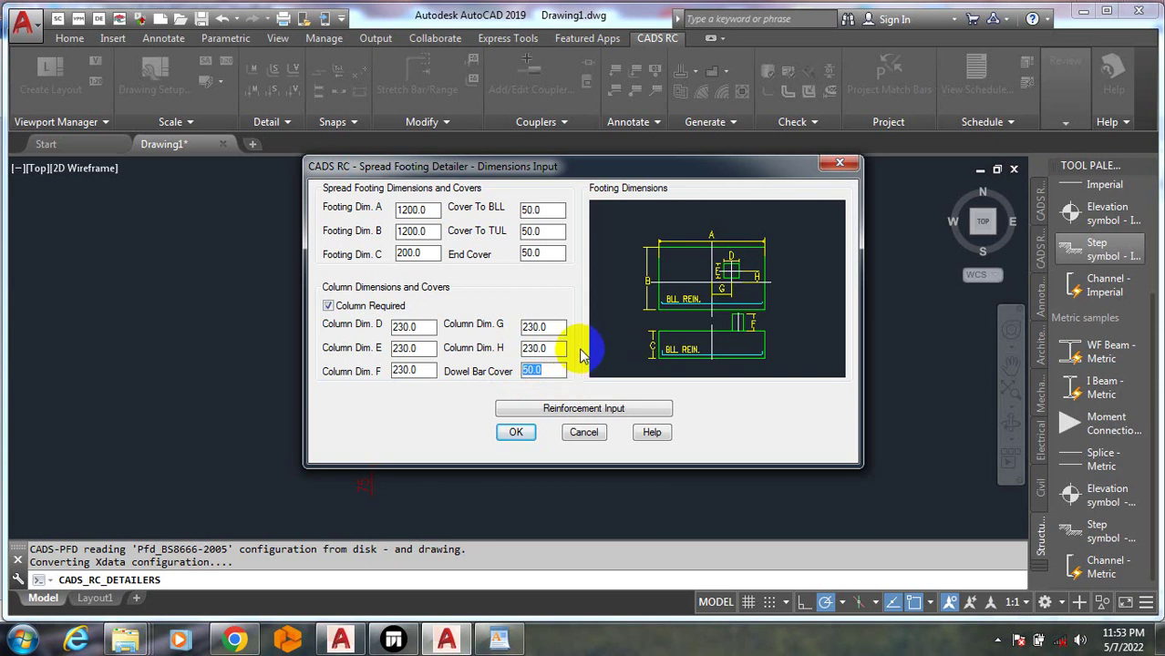
{"action": "left_click", "coordinate": [549, 370]}
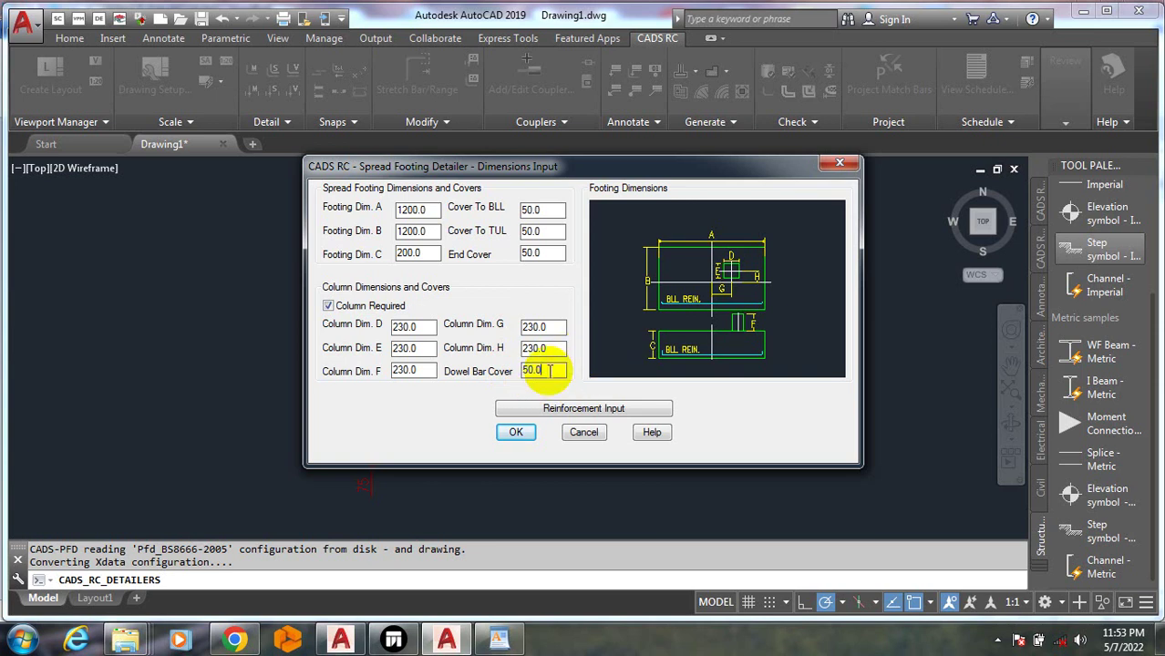
{"action": "left_click", "coordinate": [516, 432]}
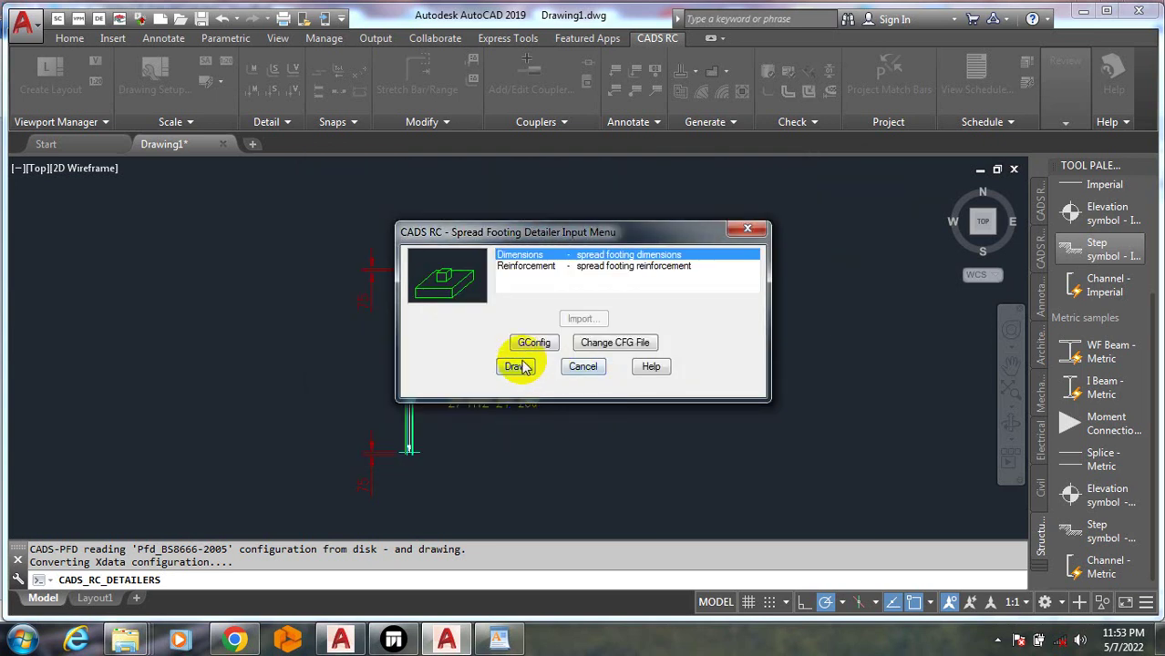
{"action": "left_click", "coordinate": [518, 368]}
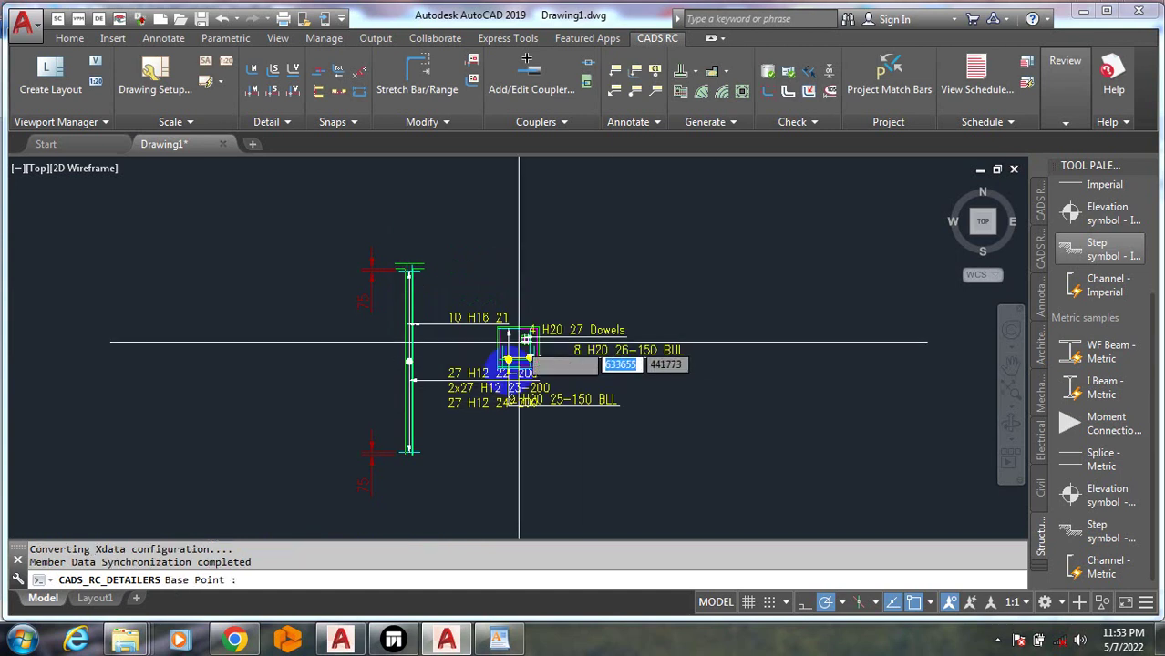
Place the pad footing section beside the footing by picking its base and new points
{"action": "scroll", "coordinate": [567, 407], "scroll_direction": "up", "scroll_amount": 5}
{"action": "scroll", "coordinate": [573, 260], "scroll_direction": "up", "scroll_amount": 3}
{"action": "scroll", "coordinate": [426, 320], "scroll_direction": "down", "scroll_amount": 3}
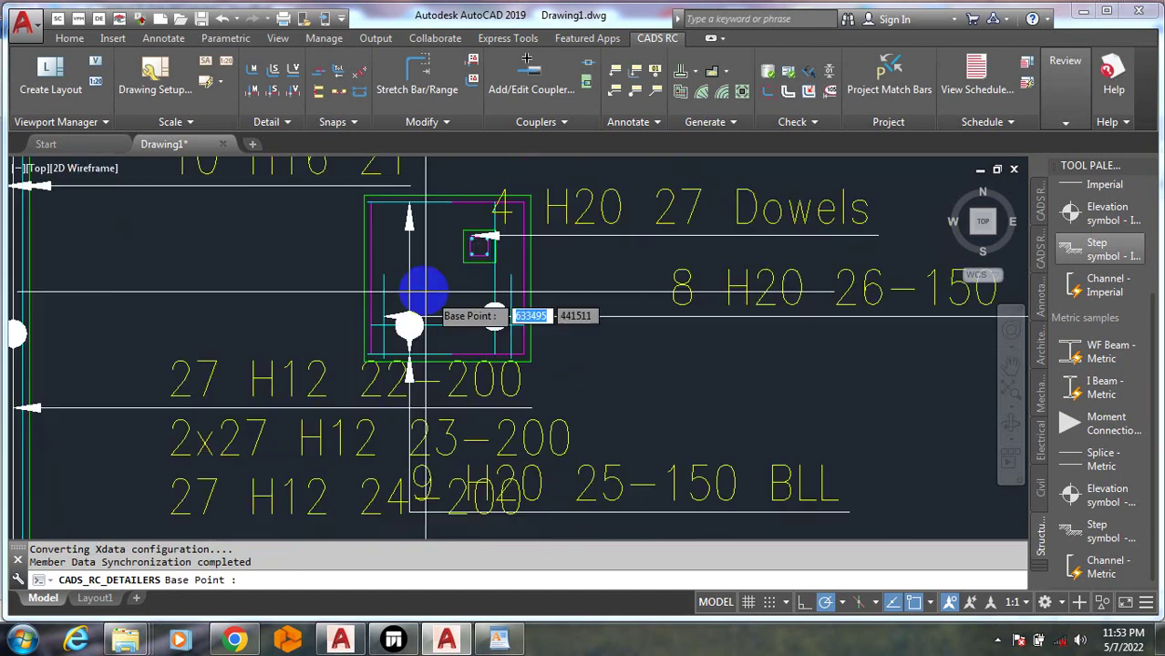
{"action": "scroll", "coordinate": [542, 337], "scroll_direction": "down", "scroll_amount": 5}
{"action": "left_click", "coordinate": [793, 316]}
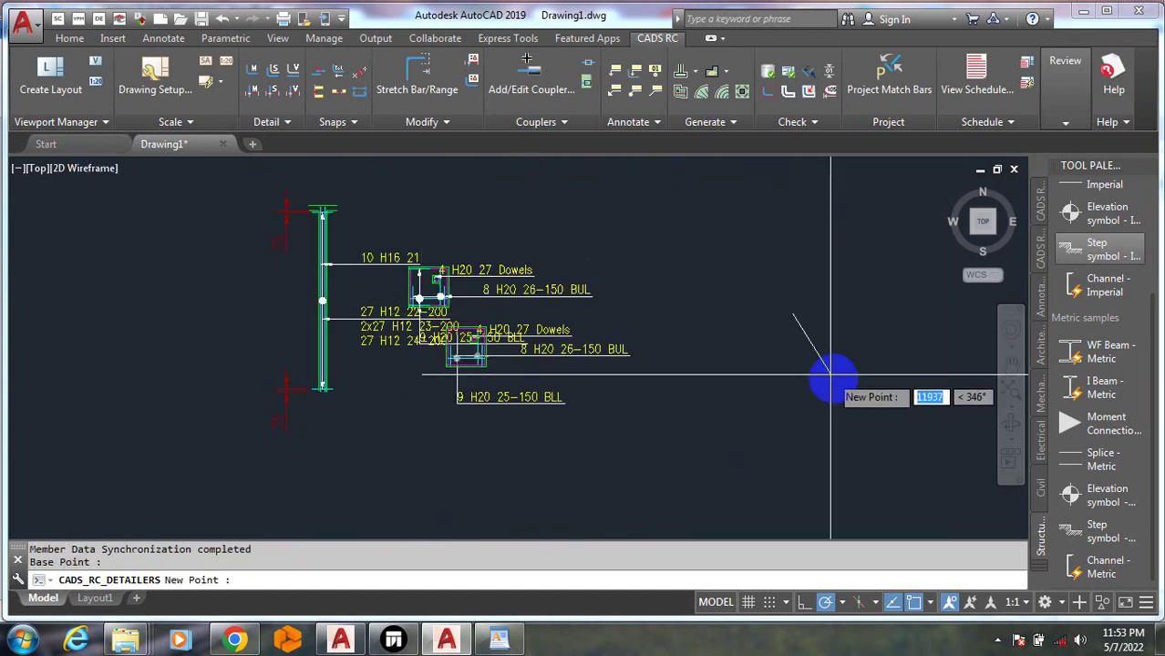
{"action": "scroll", "coordinate": [318, 395], "scroll_direction": "down", "scroll_amount": 5}
{"action": "left_click", "coordinate": [642, 390]}
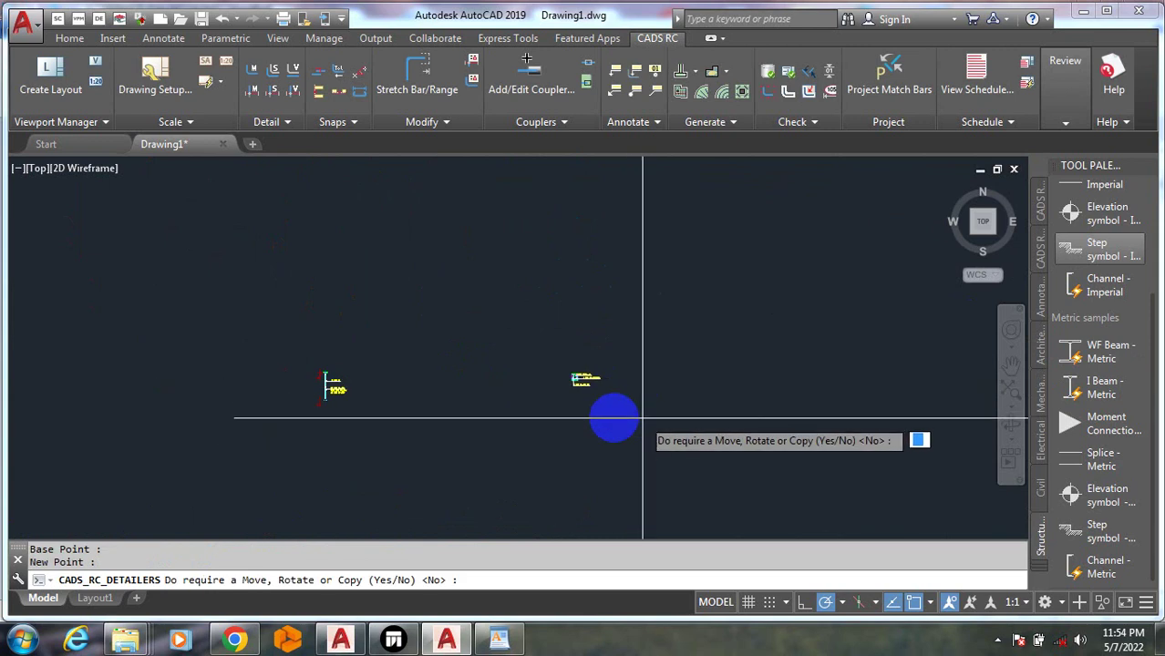
Skip the move/rotate/copy prompt and bring up the Generate detailer list
{"action": "scroll", "coordinate": [545, 377], "scroll_direction": "up", "scroll_amount": 3}
{"action": "scroll", "coordinate": [547, 376], "scroll_direction": "up", "scroll_amount": 6}
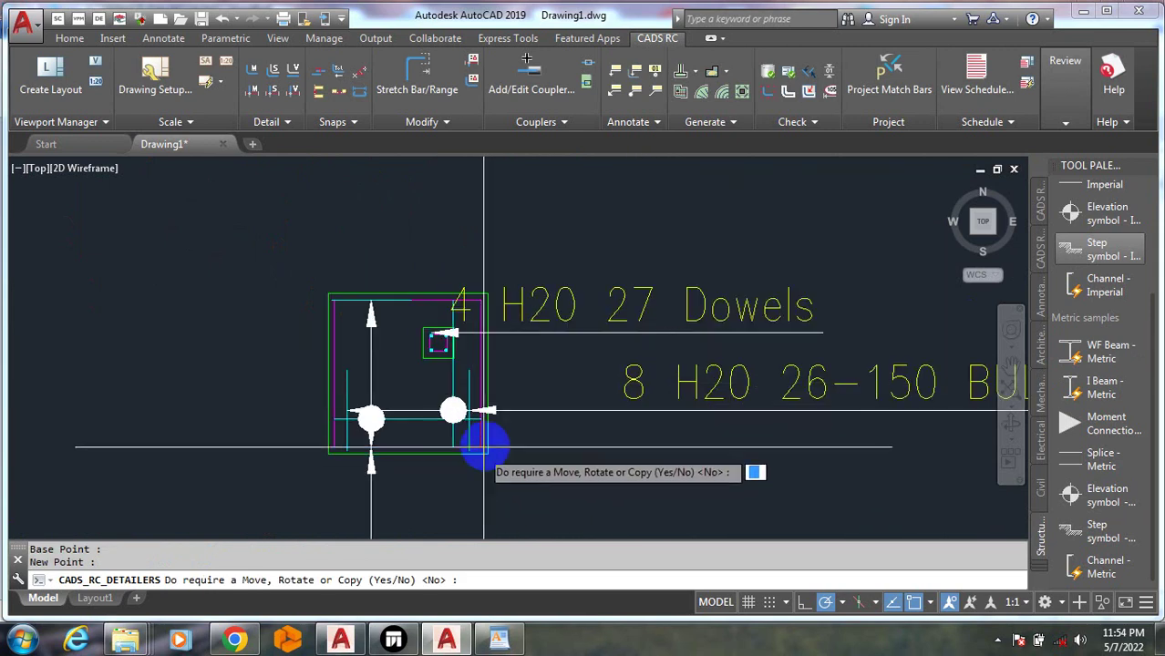
{"action": "scroll", "coordinate": [643, 314], "scroll_direction": "down", "scroll_amount": 3}
{"action": "scroll", "coordinate": [671, 447], "scroll_direction": "up", "scroll_amount": 6}
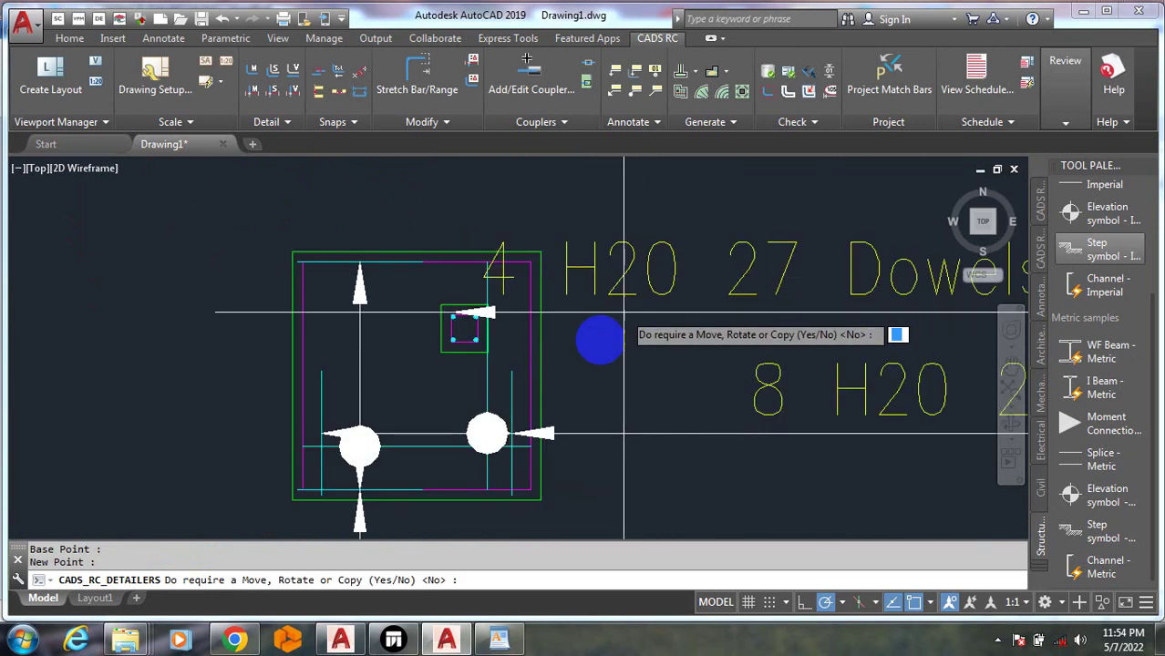
{"action": "scroll", "coordinate": [456, 374], "scroll_direction": "down", "scroll_amount": 5}
{"action": "scroll", "coordinate": [638, 373], "scroll_direction": "down", "scroll_amount": 2}
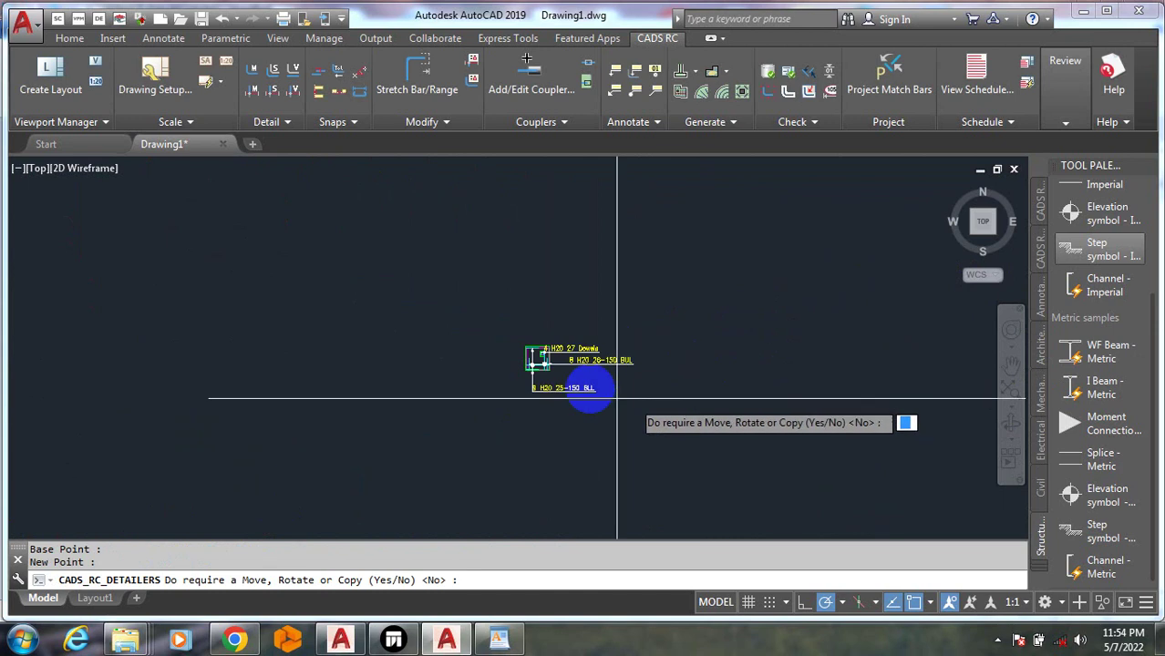
{"action": "key", "text": "Escape"}
{"action": "left_click", "coordinate": [694, 73]}
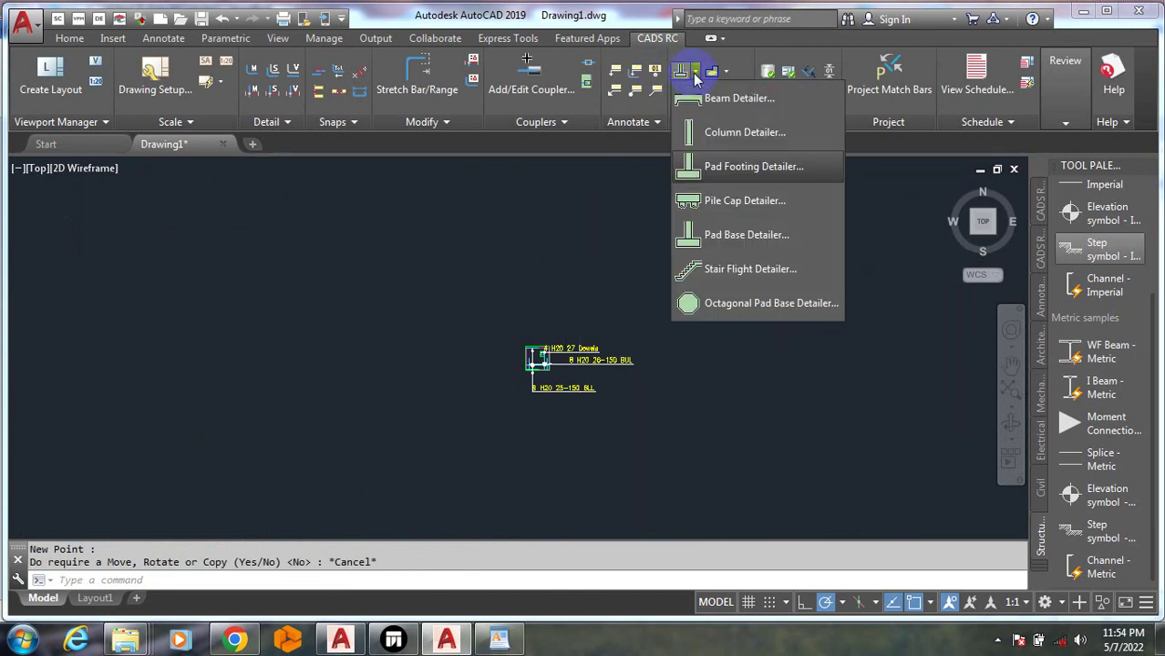
In the Pile Cap Detailer, add a 'PILE CAP' member and draw its detail with default settings
{"action": "left_click", "coordinate": [760, 208]}
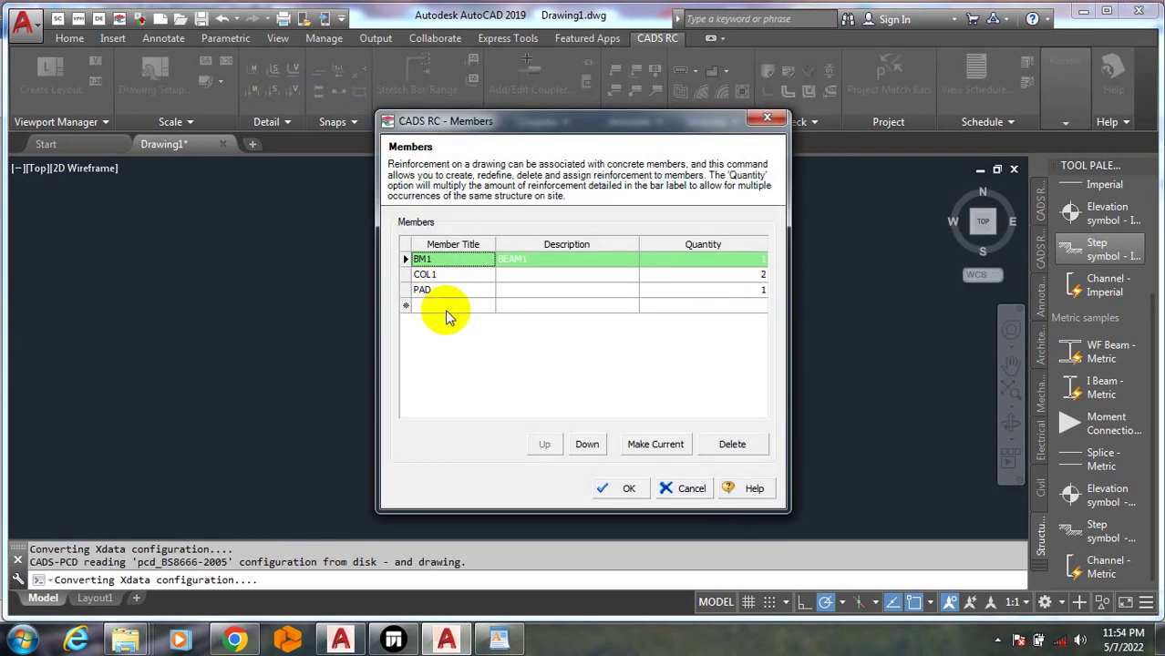
{"action": "left_click", "coordinate": [448, 306]}
{"action": "type", "text": "PIL"}
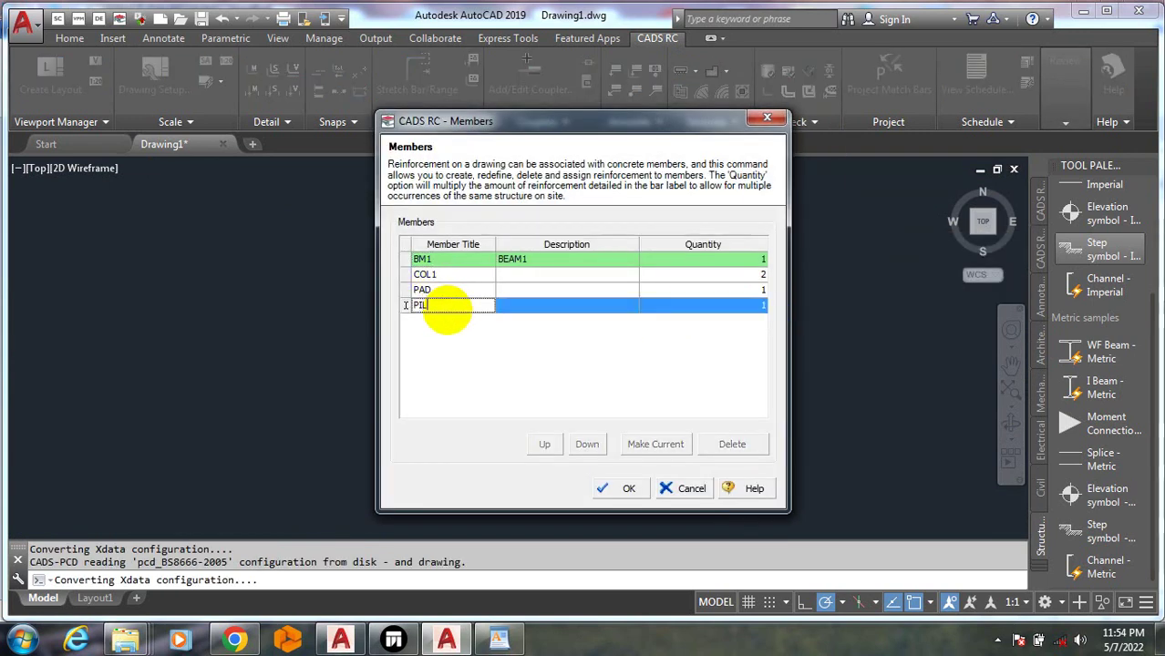
{"action": "type", "text": "E CAP"}
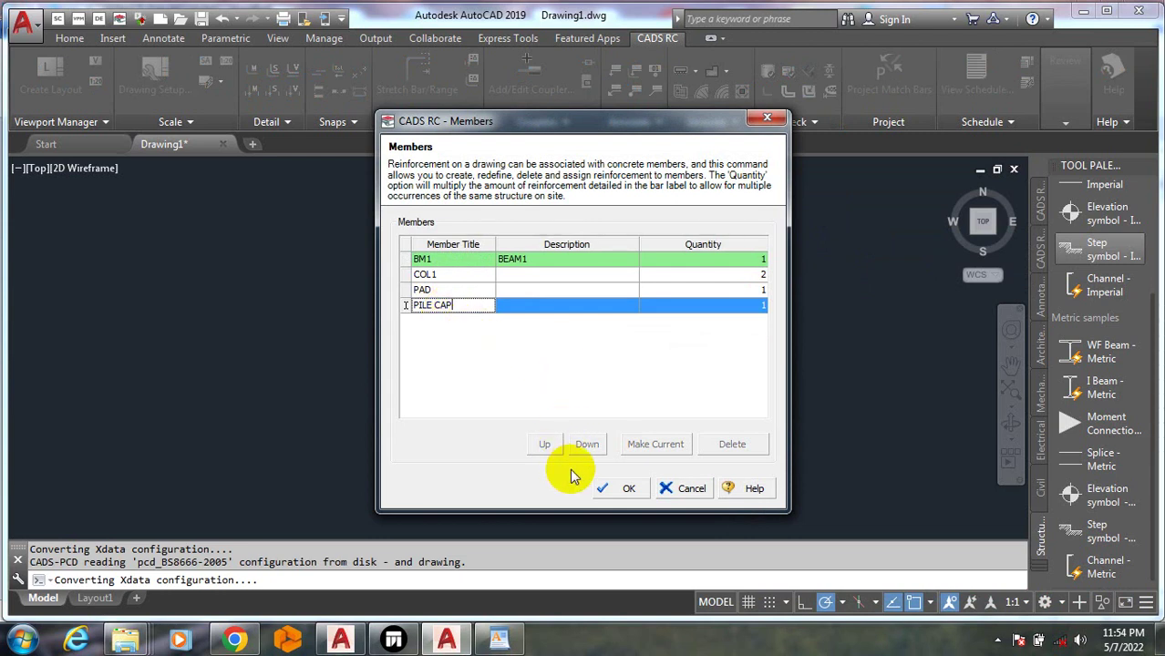
{"action": "left_click", "coordinate": [627, 488]}
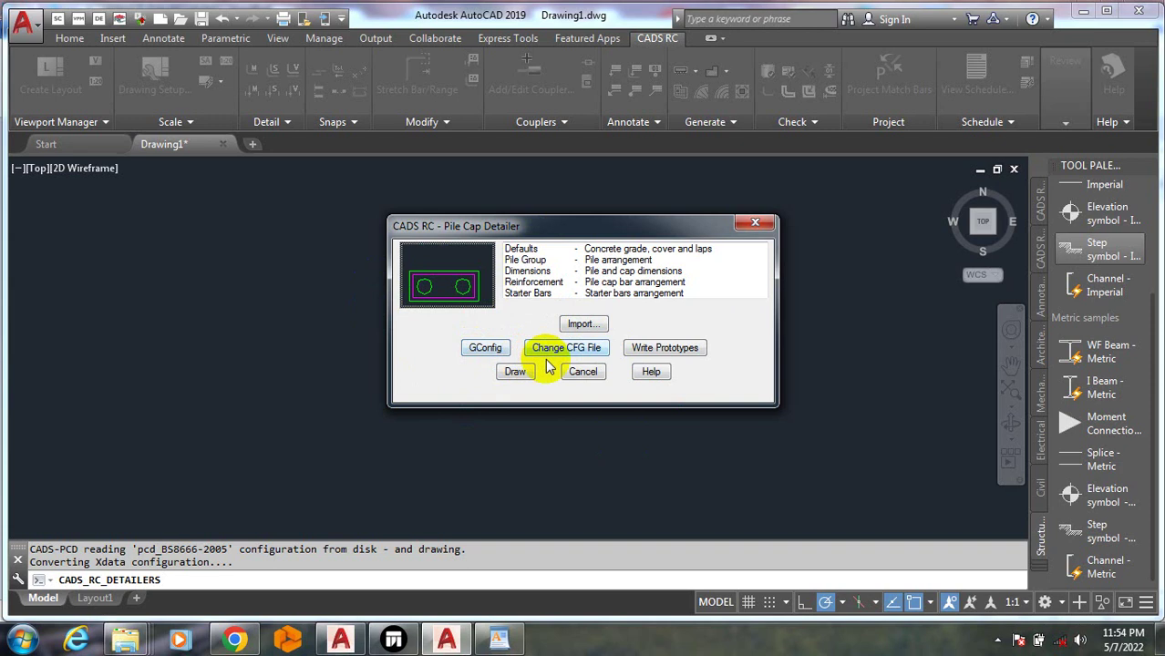
{"action": "left_click", "coordinate": [515, 373]}
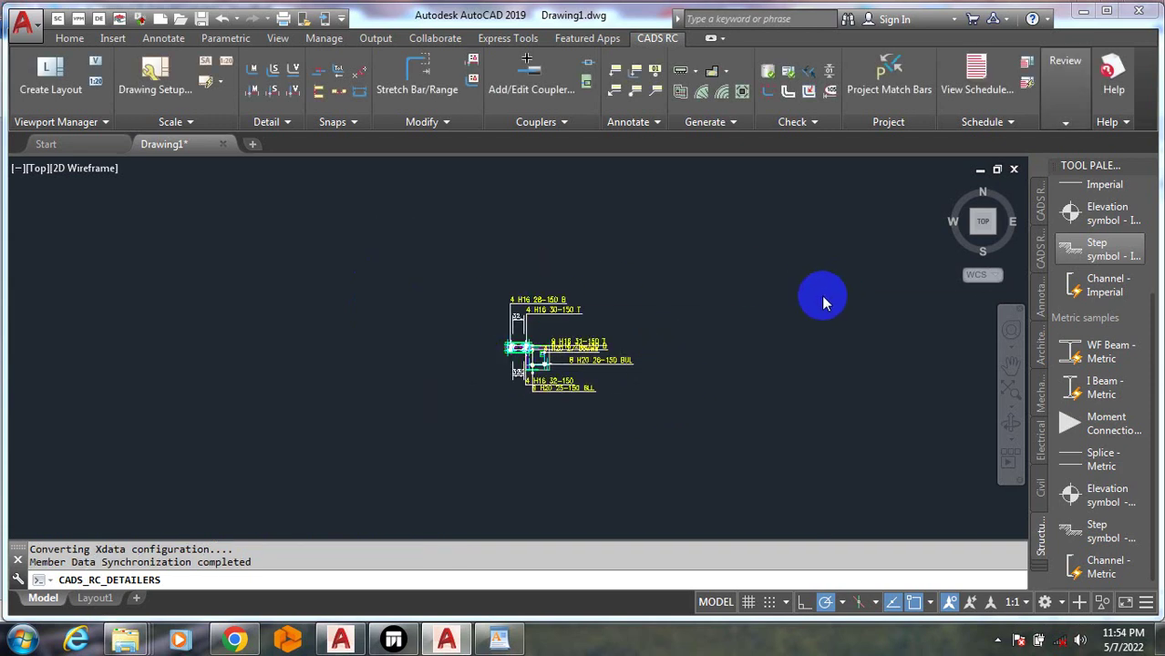
Place the pile cap section below the existing details
{"action": "left_click", "coordinate": [825, 292]}
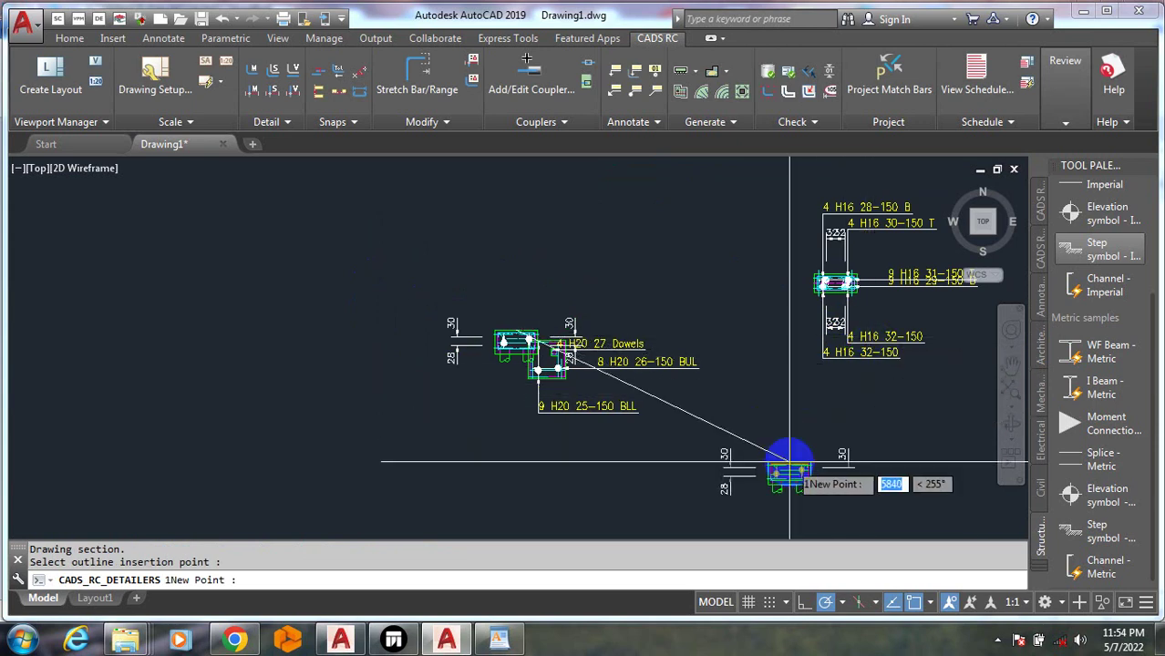
{"action": "left_click", "coordinate": [789, 462]}
{"action": "scroll", "coordinate": [789, 462], "scroll_direction": "up", "scroll_amount": 6}
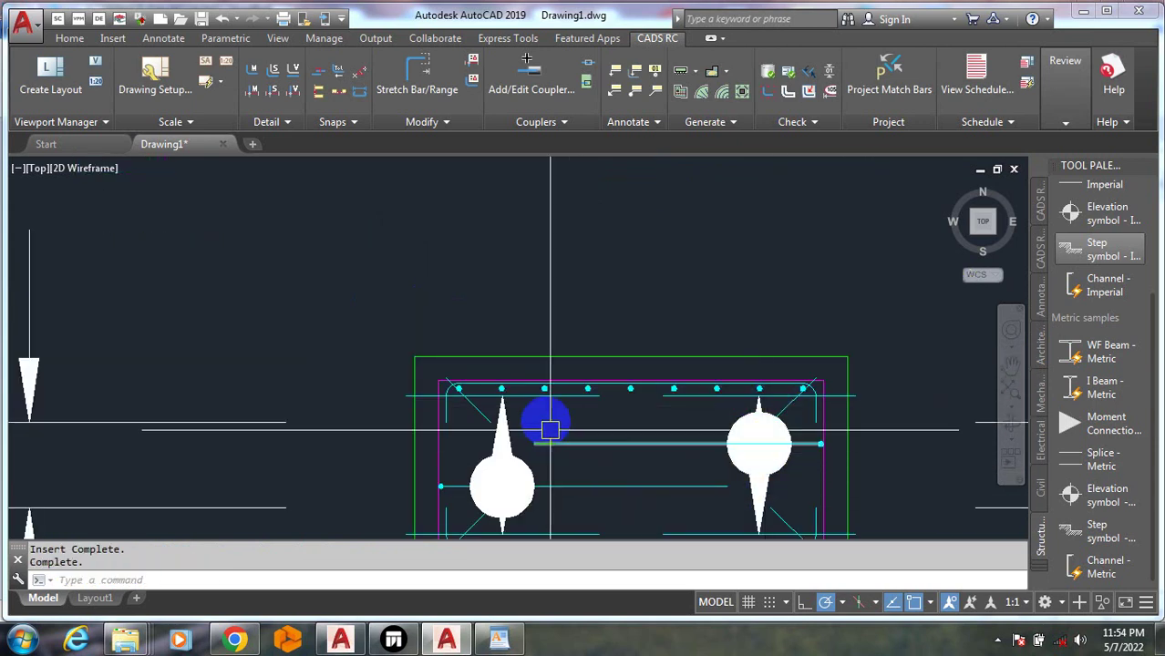
{"action": "scroll", "coordinate": [550, 430], "scroll_direction": "down", "scroll_amount": 5}
{"action": "scroll", "coordinate": [520, 429], "scroll_direction": "up", "scroll_amount": 2}
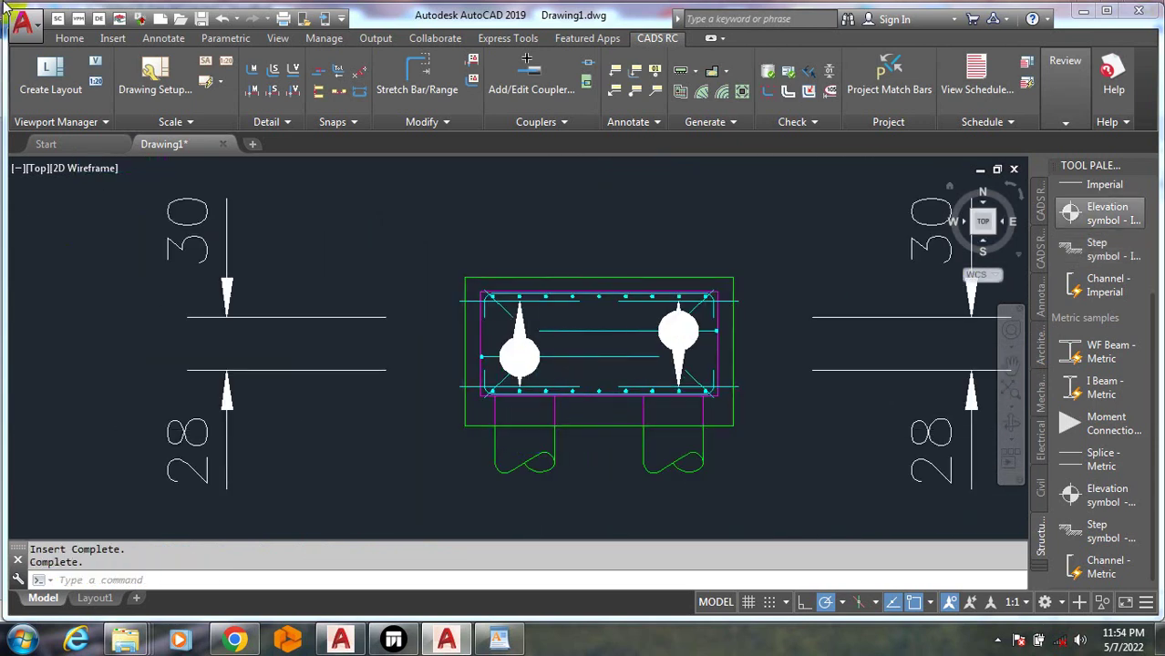
{"action": "scroll", "coordinate": [629, 385], "scroll_direction": "down", "scroll_amount": 6}
{"action": "scroll", "coordinate": [601, 449], "scroll_direction": "down", "scroll_amount": 2}
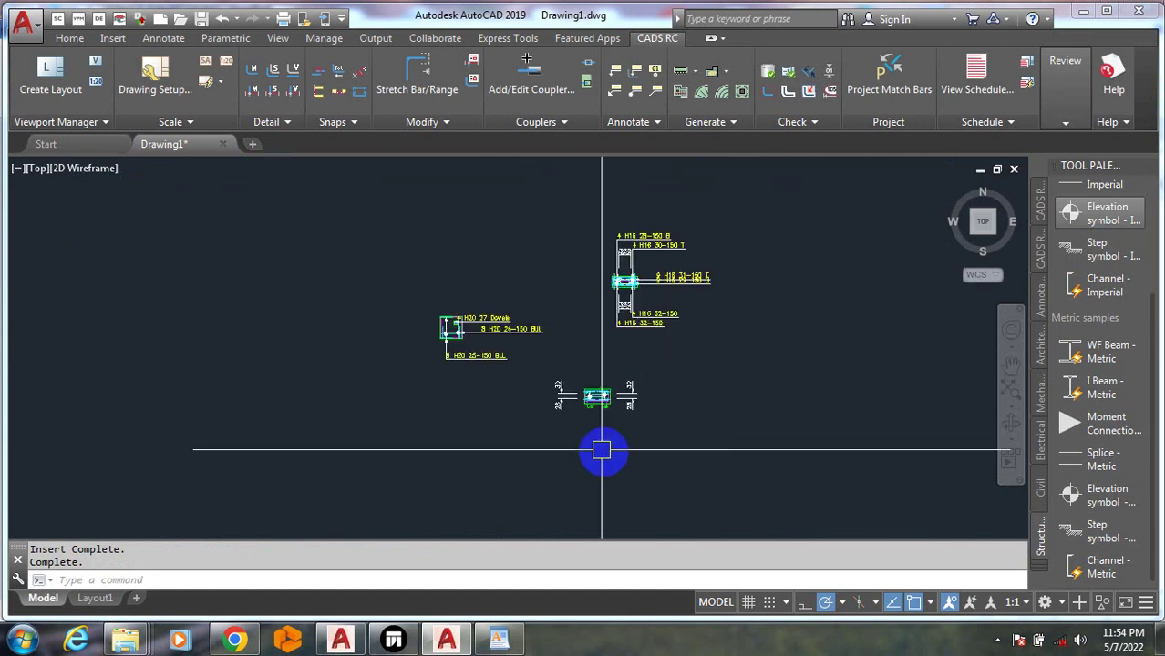
{"action": "scroll", "coordinate": [629, 301], "scroll_direction": "up", "scroll_amount": 10}
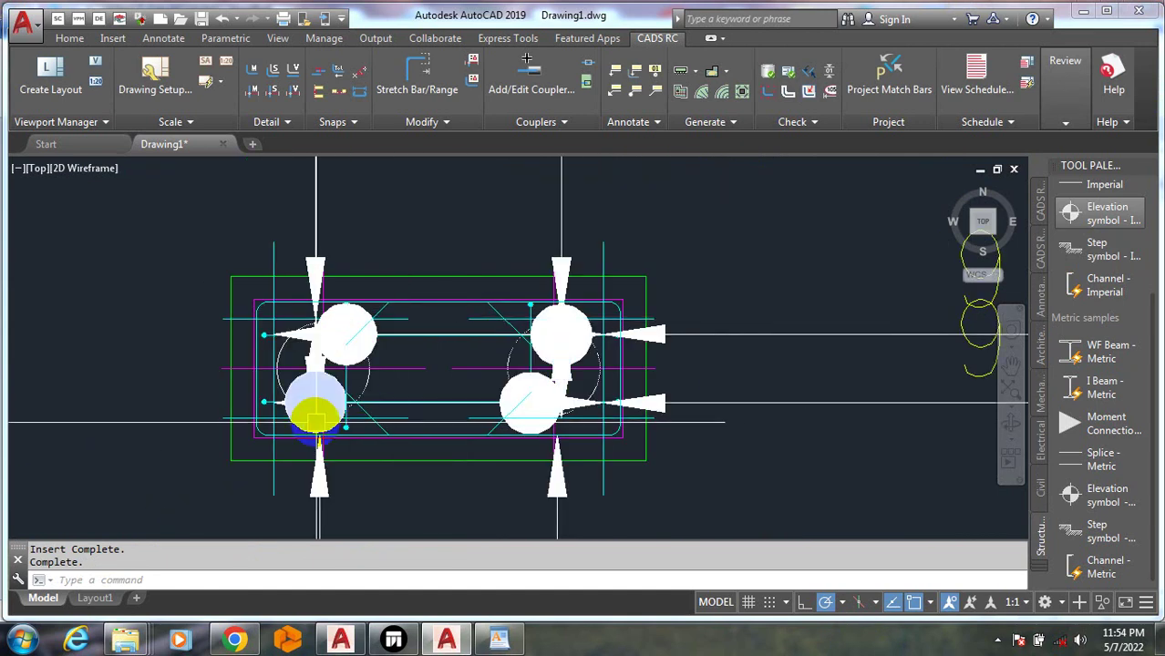
{"action": "scroll", "coordinate": [316, 422], "scroll_direction": "down", "scroll_amount": 8}
Erase the pile cap detail with Erase Bar Set, removing its H16 bars from the schedule
{"action": "type", "text": "E"}
{"action": "key", "text": "Return"}
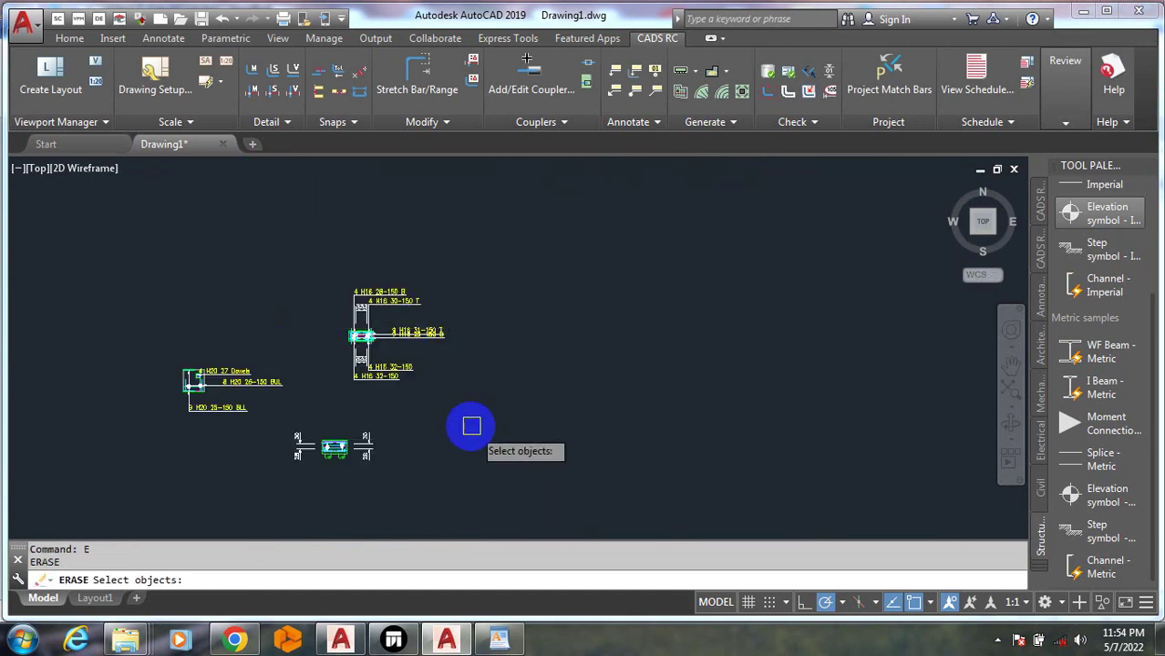
{"action": "left_click", "coordinate": [472, 426]}
{"action": "left_click", "coordinate": [286, 221]}
{"action": "right_click", "coordinate": [307, 448]}
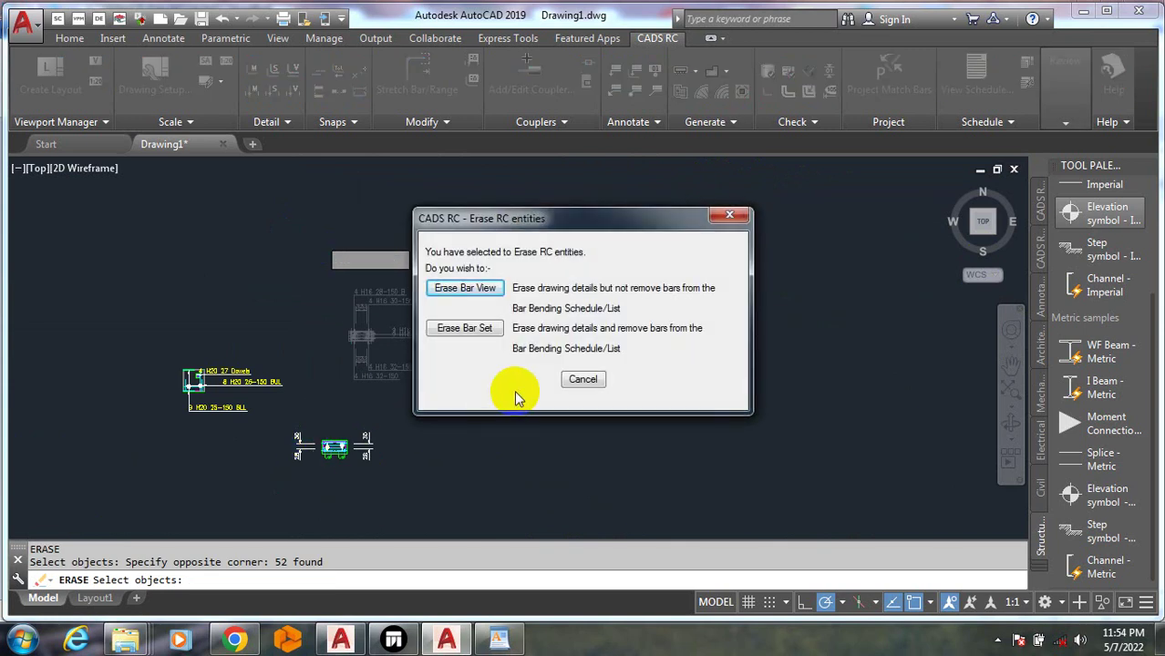
{"action": "left_click", "coordinate": [466, 331]}
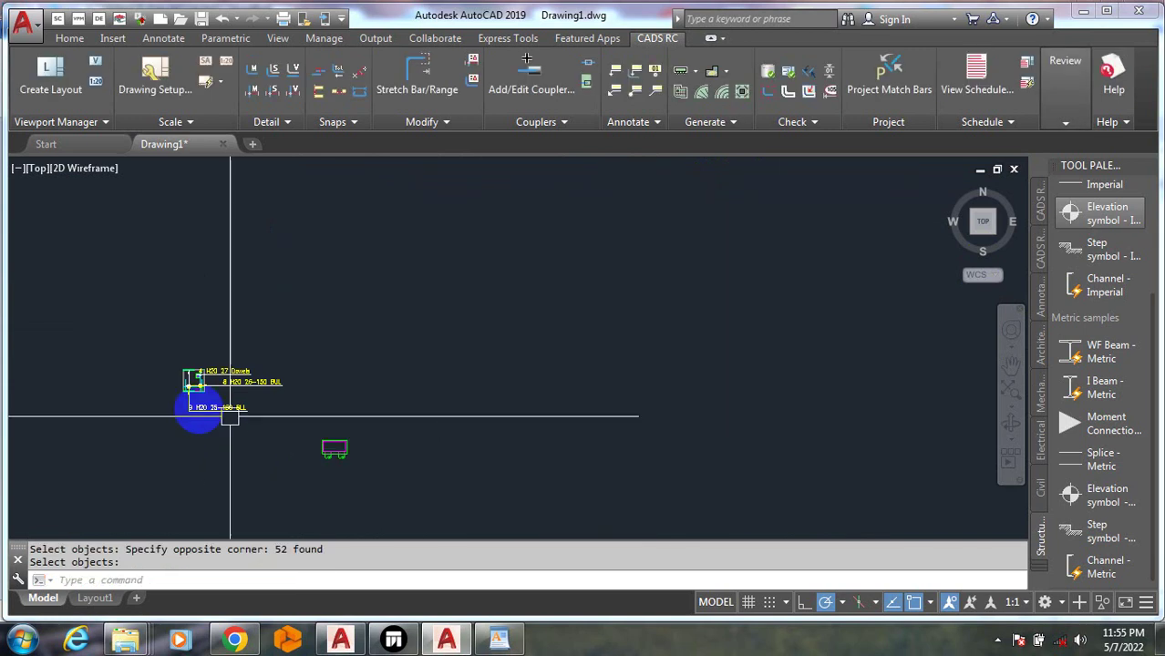
{"action": "scroll", "coordinate": [177, 409], "scroll_direction": "up", "scroll_amount": 5}
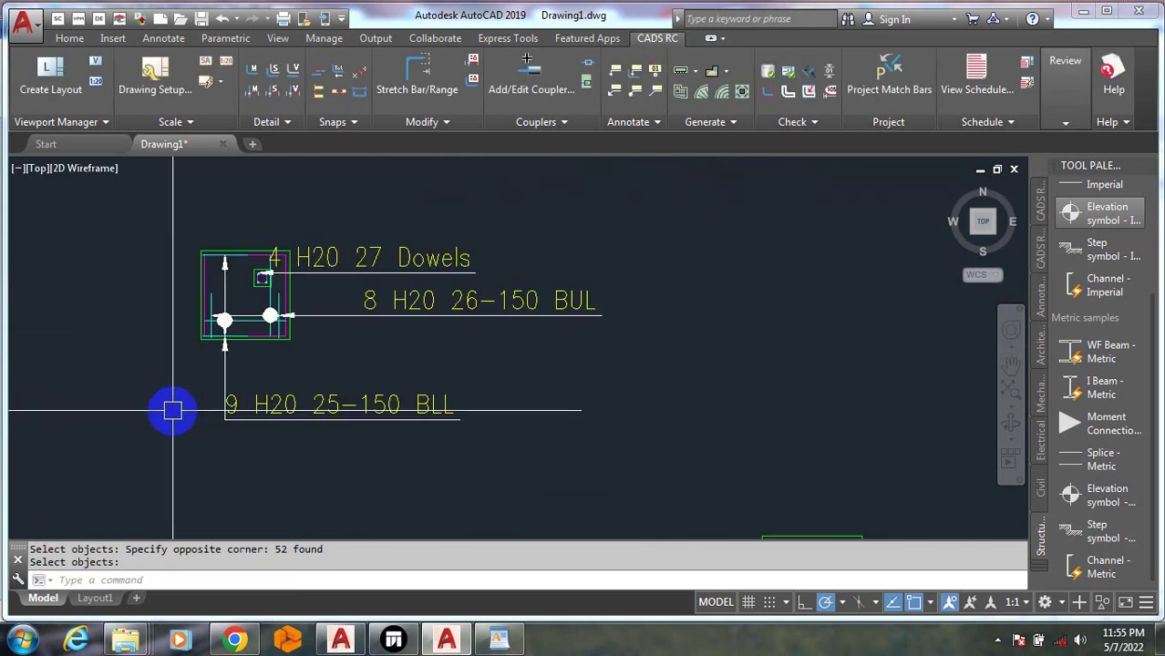
Start the Stair Flight Detailer and add a 'STAIRS' member
{"action": "left_click", "coordinate": [684, 70]}
{"action": "left_click", "coordinate": [760, 268]}
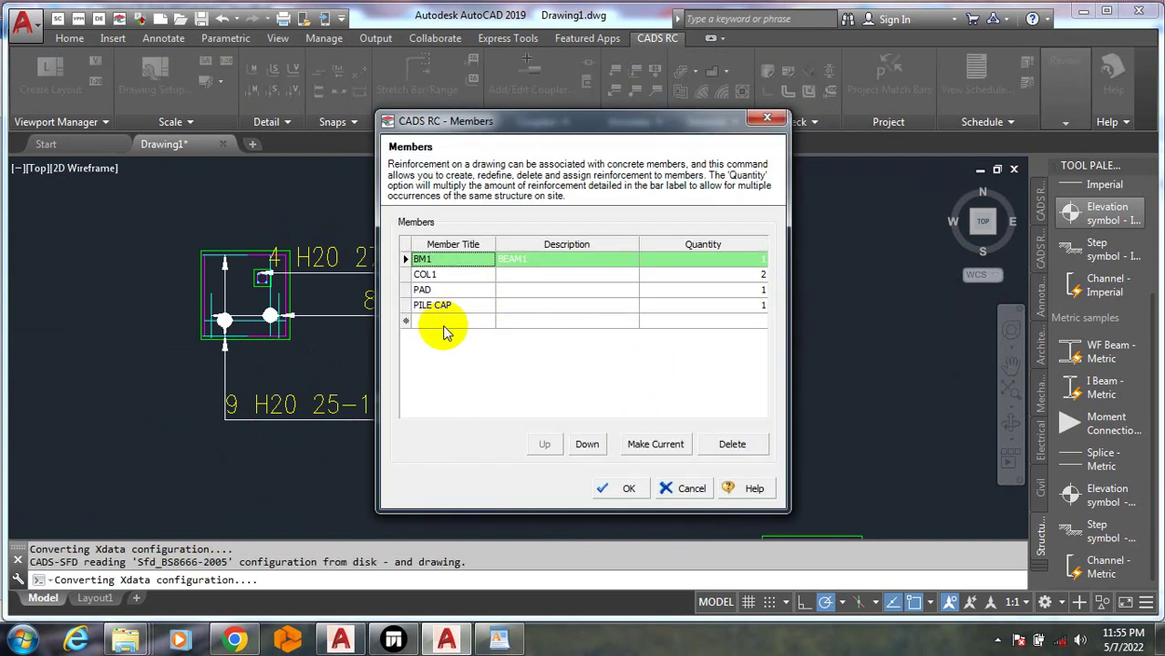
{"action": "left_click", "coordinate": [444, 321]}
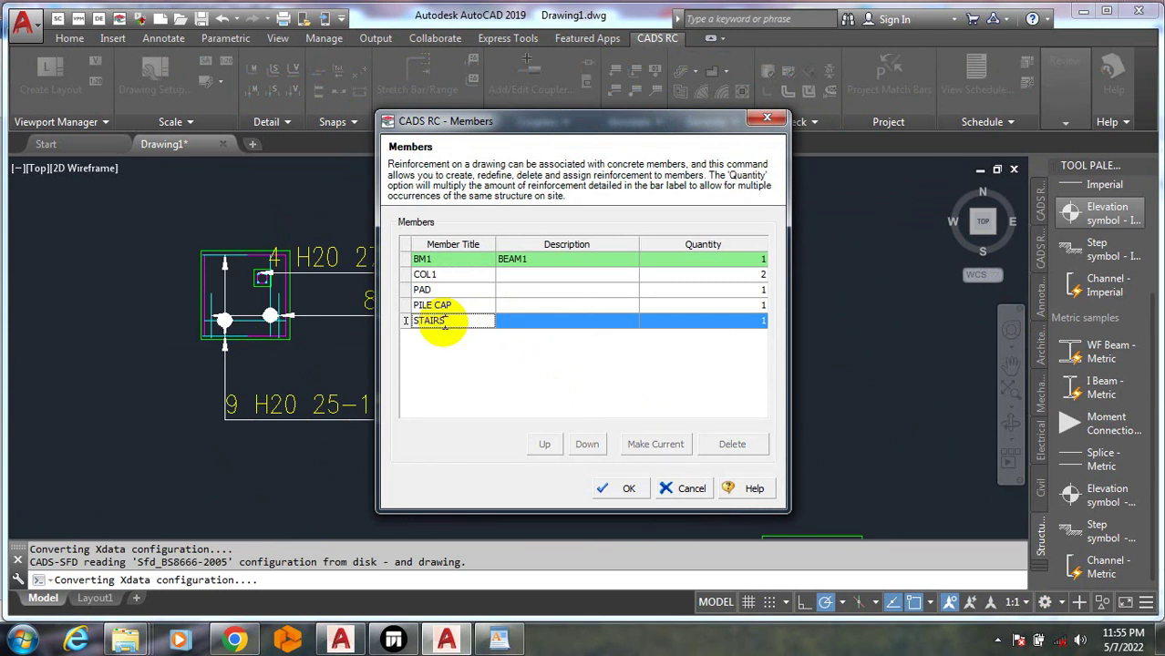
{"action": "left_click", "coordinate": [628, 488]}
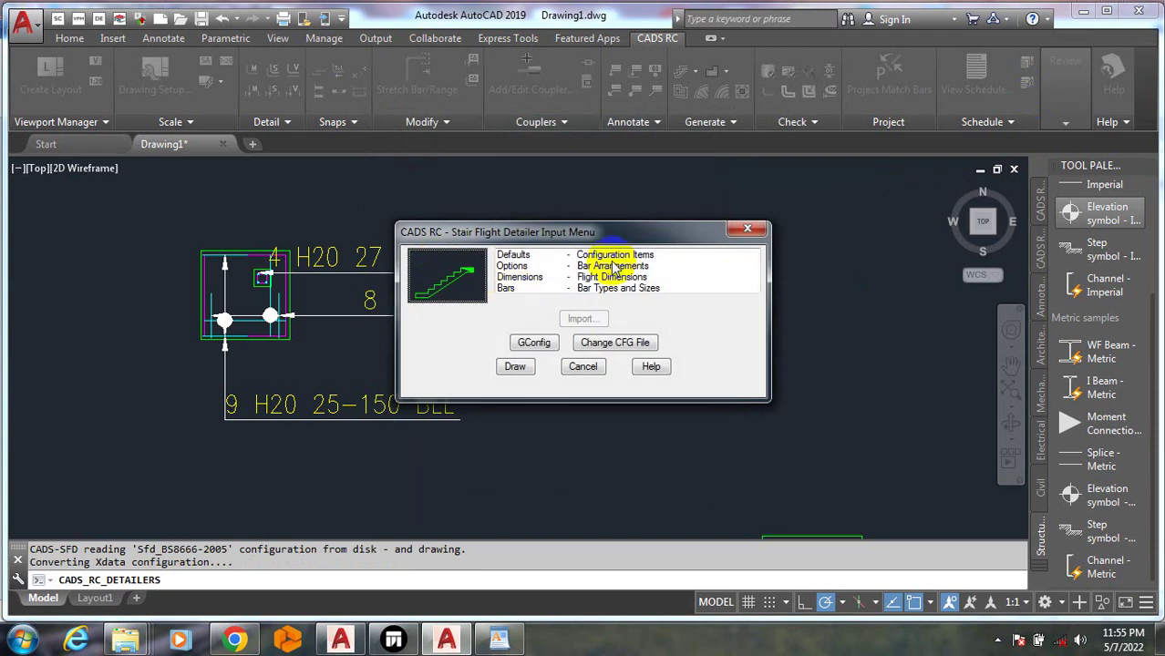
Review the staircase bar types and sizes, keep the defaults, and draw the stair flight detail
{"action": "left_click", "coordinate": [606, 267]}
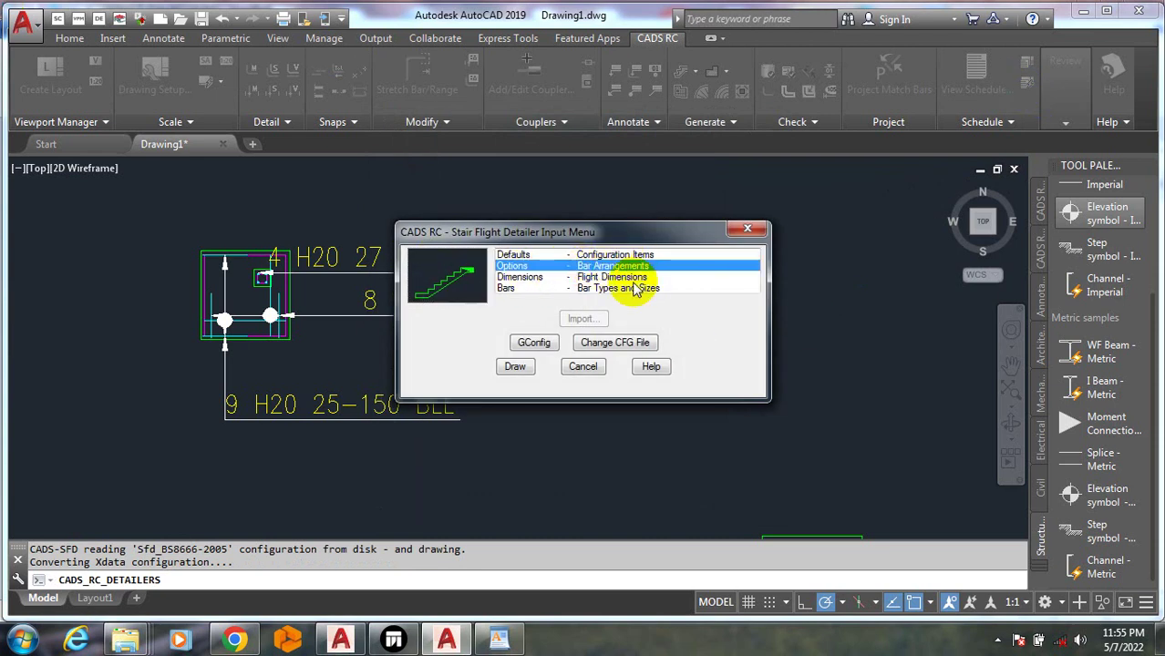
{"action": "left_click", "coordinate": [627, 277]}
{"action": "left_click", "coordinate": [623, 289]}
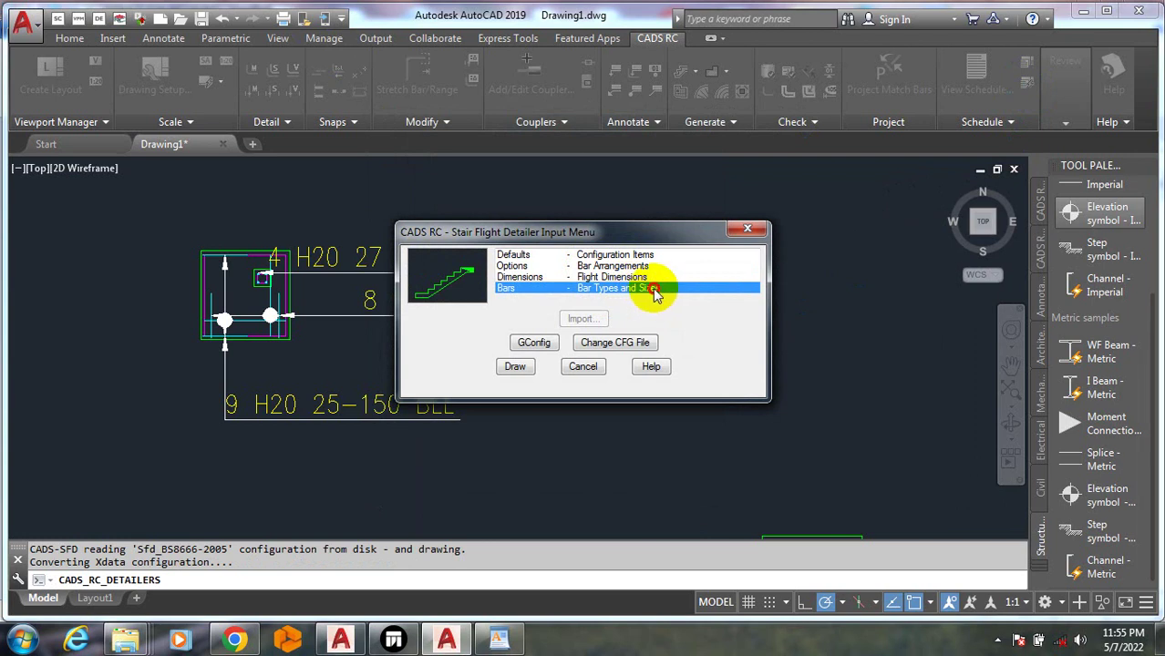
{"action": "double_click", "coordinate": [654, 290]}
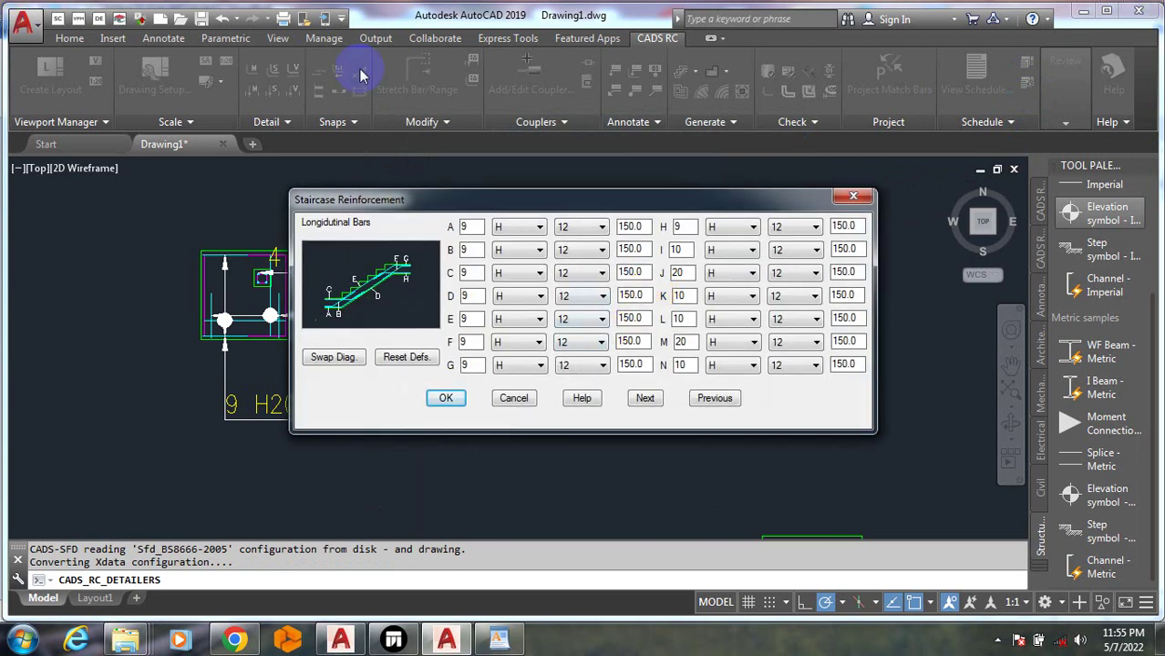
{"action": "left_click", "coordinate": [849, 194]}
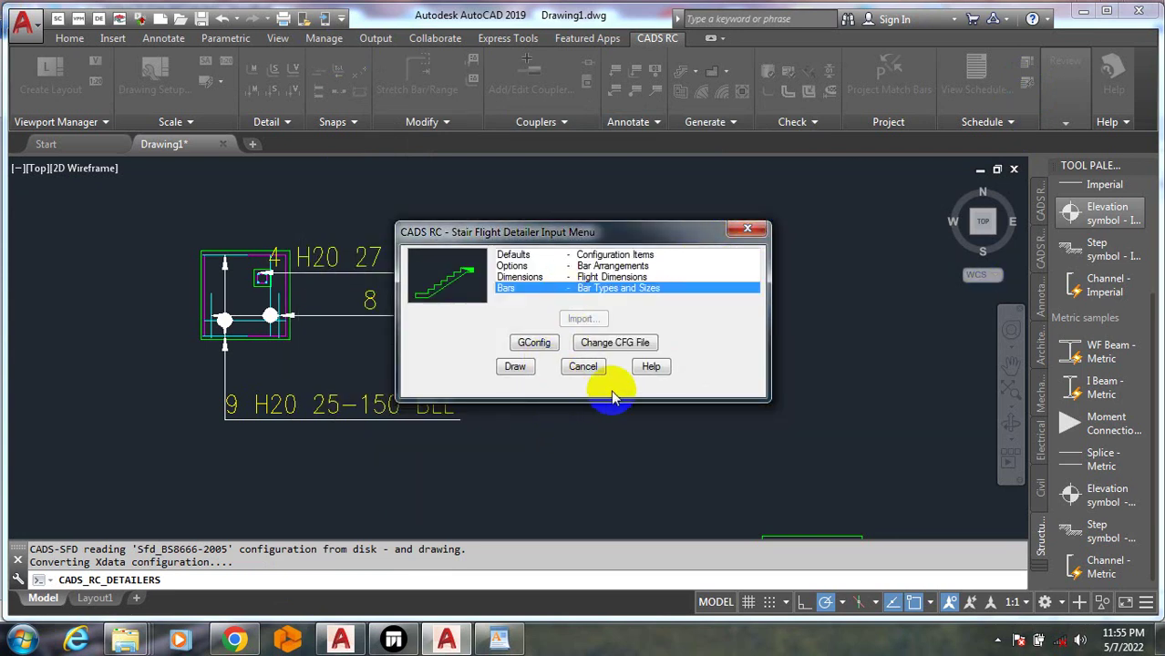
{"action": "left_click", "coordinate": [576, 276]}
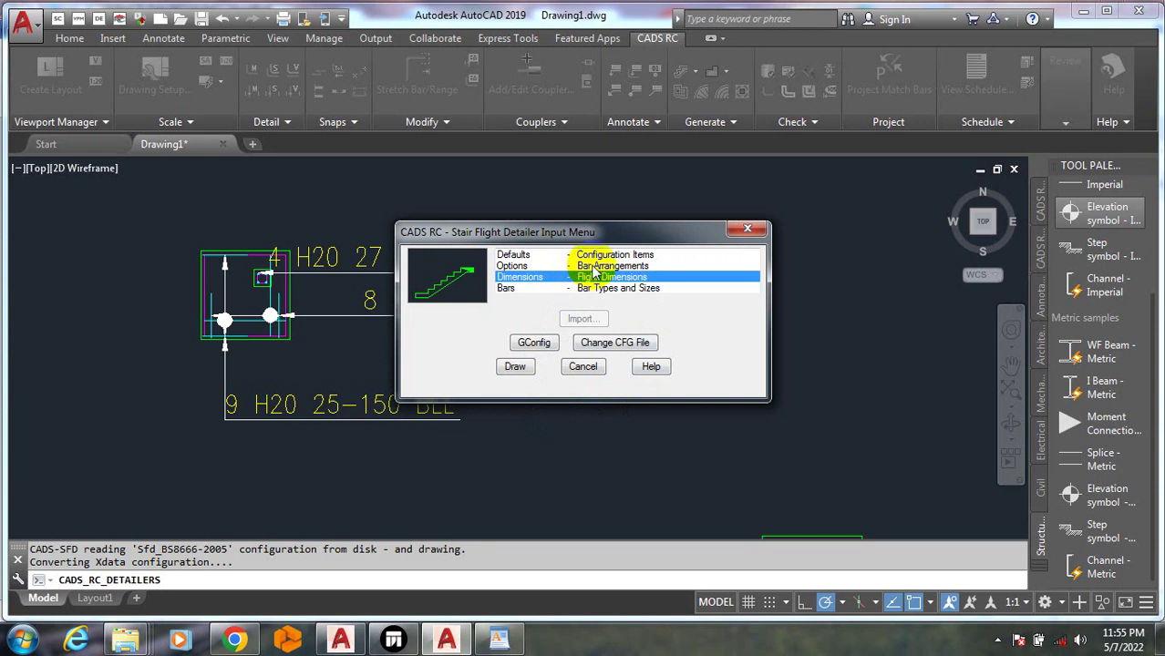
{"action": "left_click", "coordinate": [591, 265]}
{"action": "left_click", "coordinate": [572, 255]}
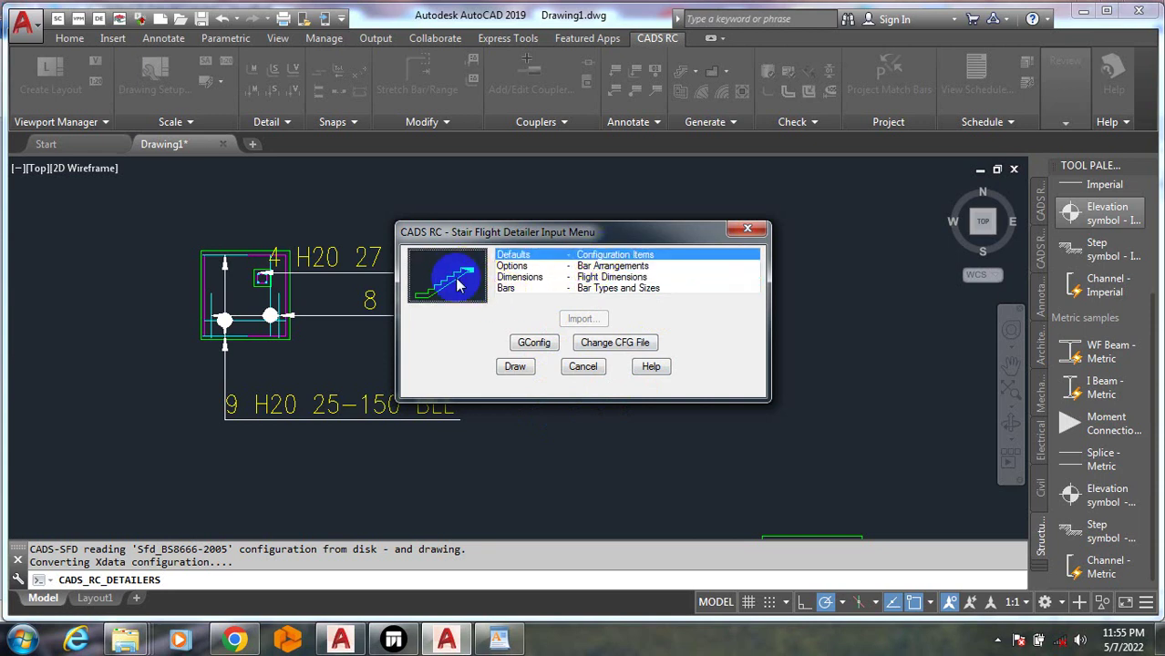
{"action": "left_click", "coordinate": [516, 366]}
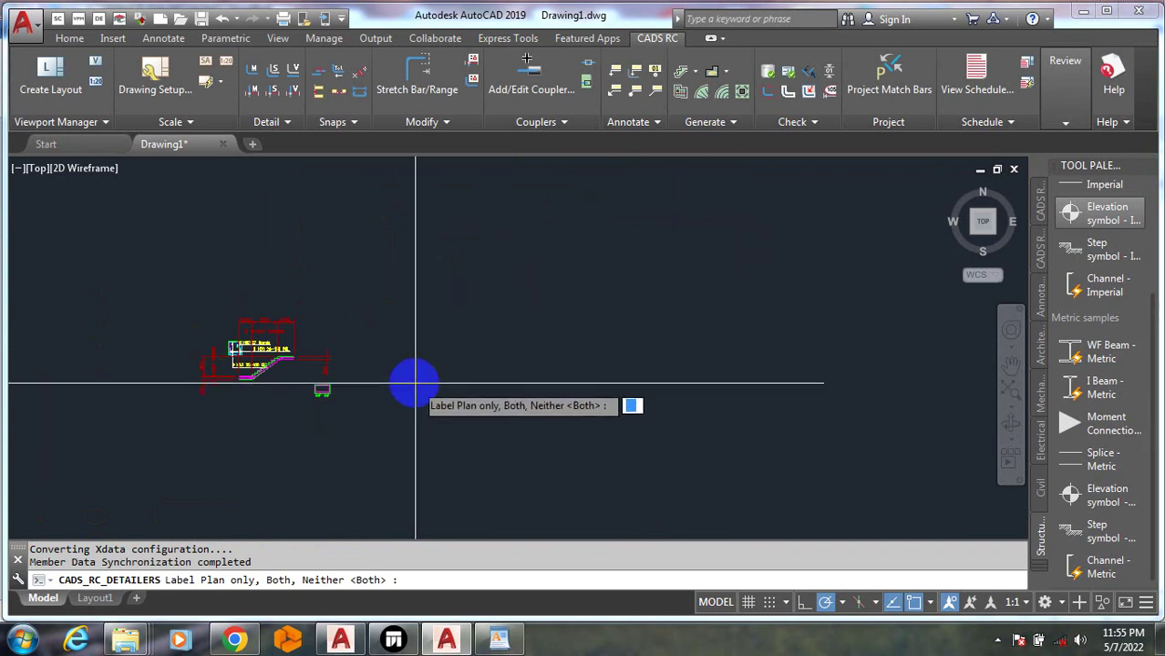
Cancel the stair labelling and add a 'STAIRCASE' member to the drawing's member list
{"action": "key", "text": "Return"}
{"action": "key", "text": "Escape"}
{"action": "scroll", "coordinate": [325, 373], "scroll_direction": "up", "scroll_amount": 4}
{"action": "scroll", "coordinate": [324, 374], "scroll_direction": "down", "scroll_amount": 5}
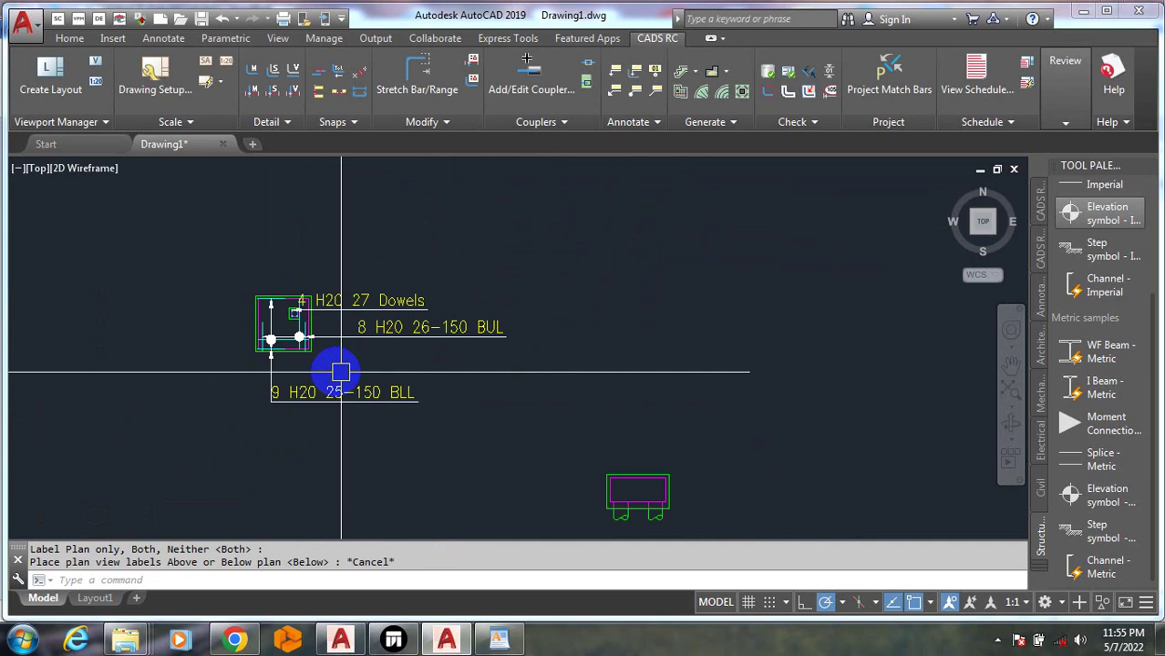
{"action": "left_click", "coordinate": [684, 73]}
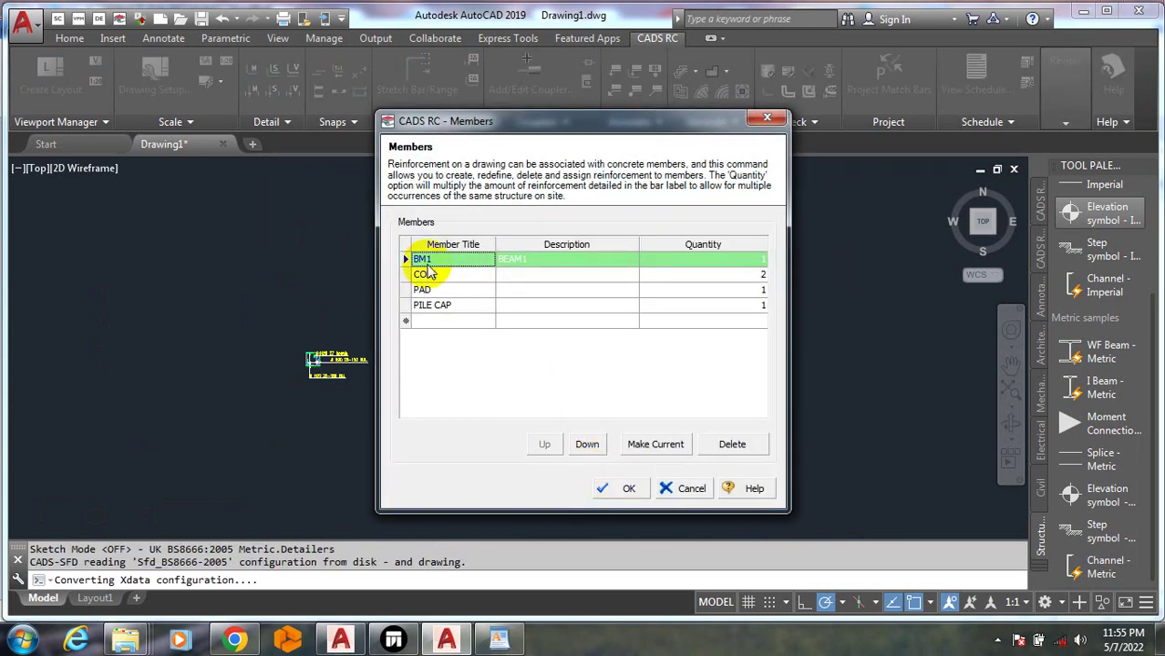
{"action": "left_click", "coordinate": [451, 321]}
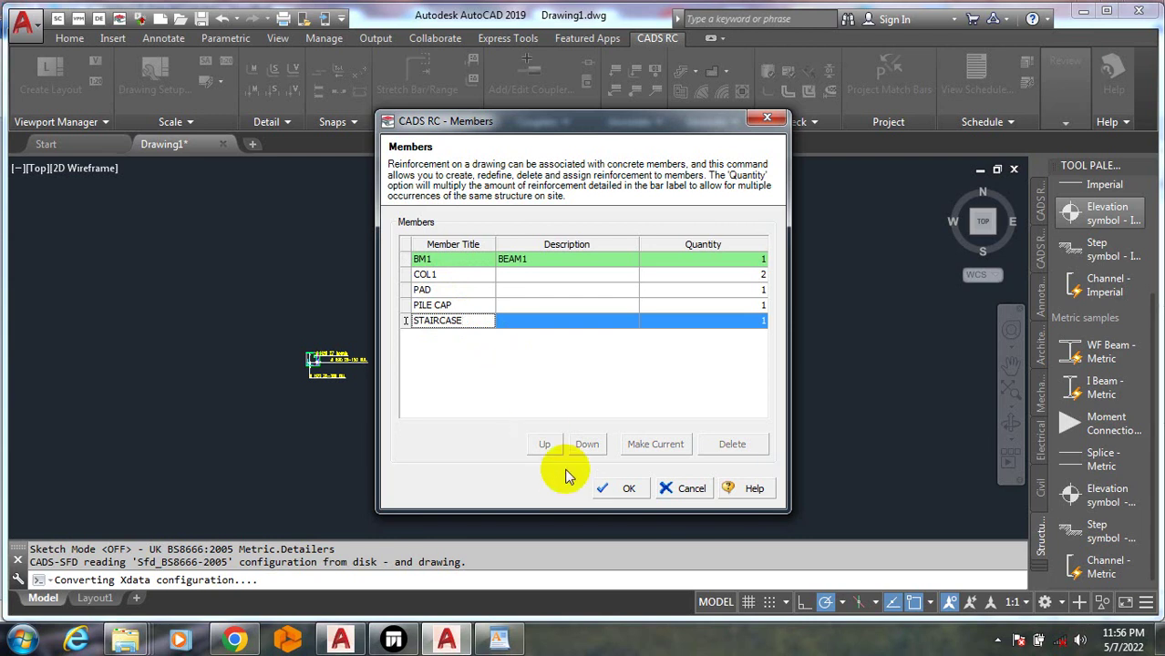
{"action": "left_click", "coordinate": [608, 485]}
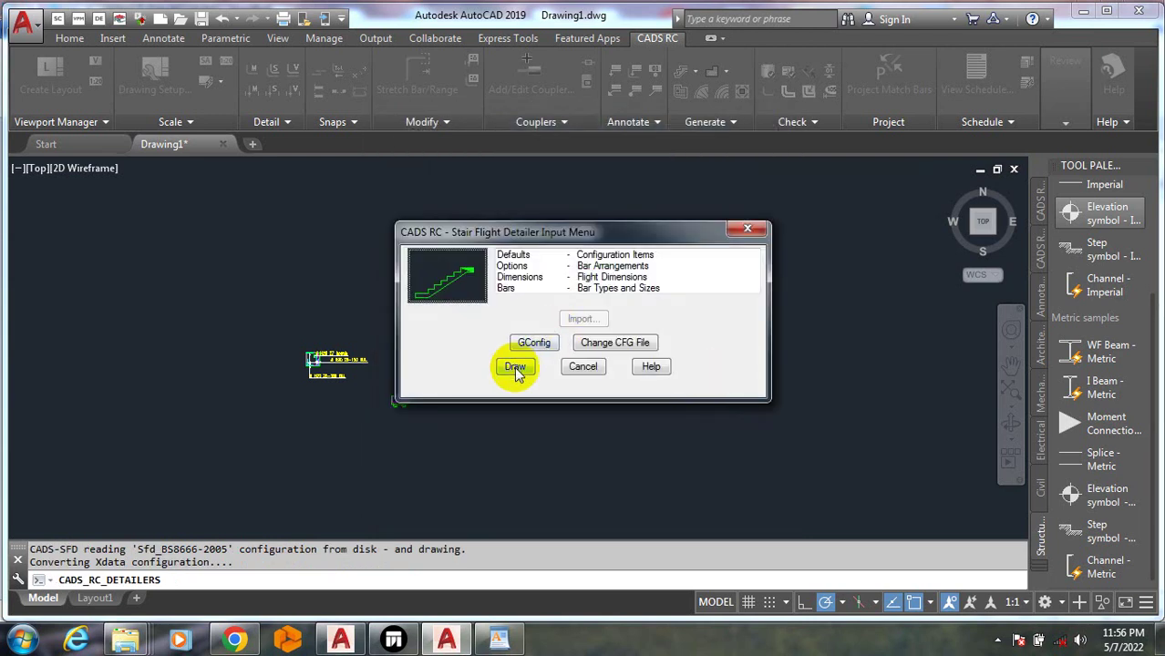
Draw the STAIRCASE stair flight detail and cancel its plan label prompt
{"action": "left_click", "coordinate": [518, 367]}
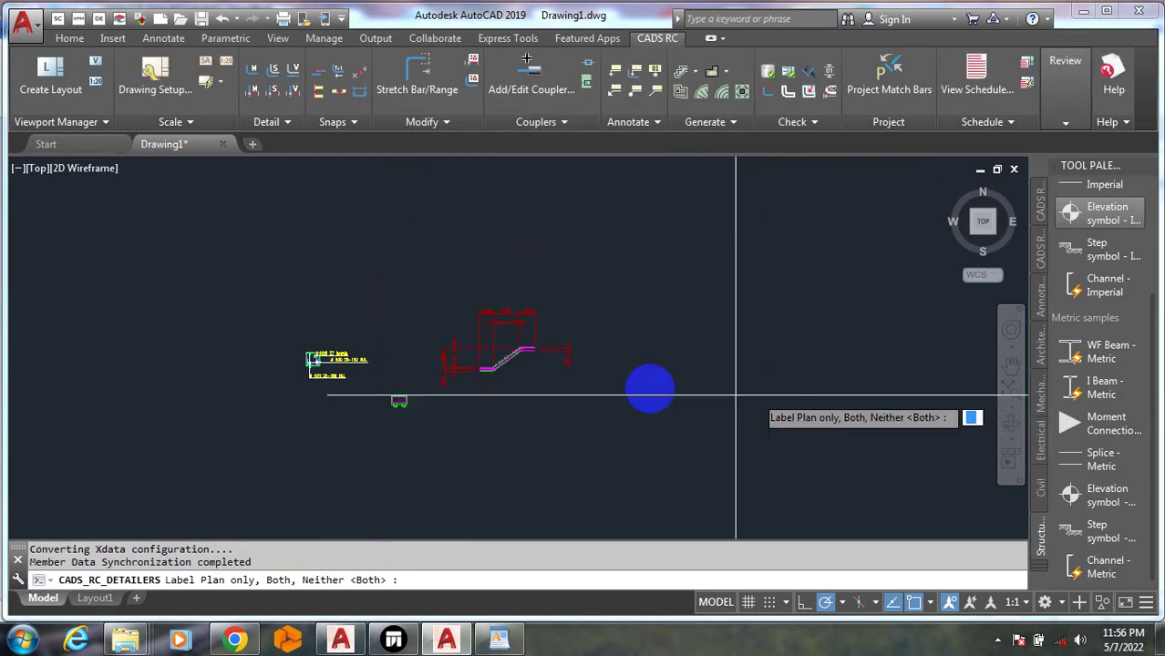
{"action": "scroll", "coordinate": [496, 356], "scroll_direction": "up", "scroll_amount": 6}
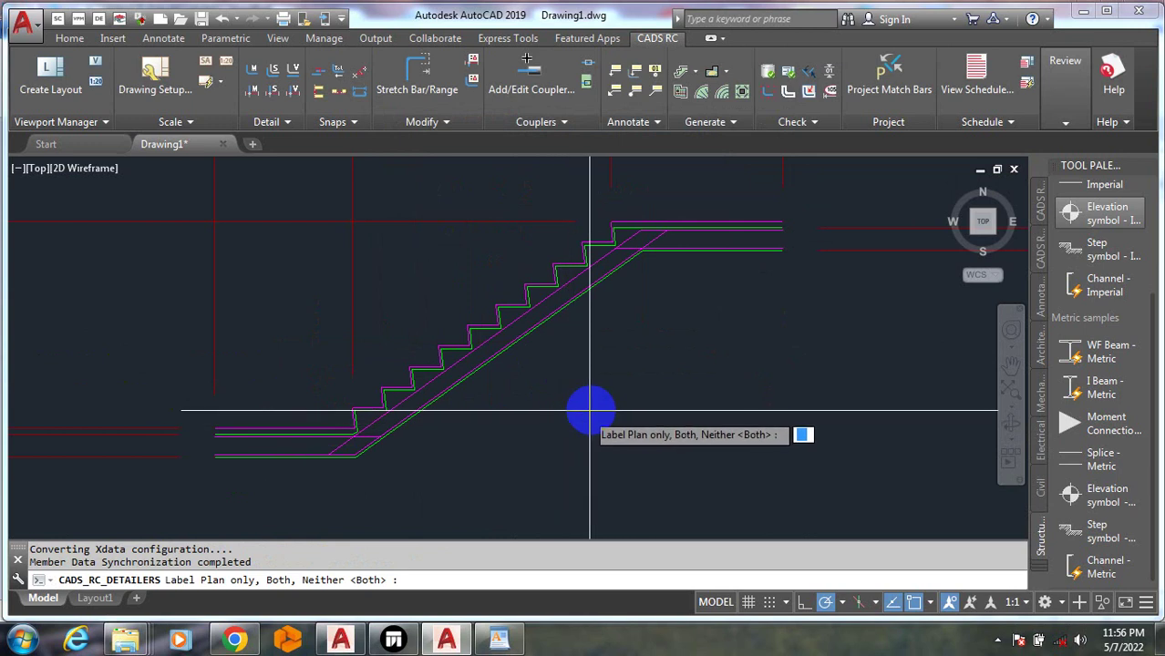
{"action": "scroll", "coordinate": [593, 482], "scroll_direction": "down", "scroll_amount": 3}
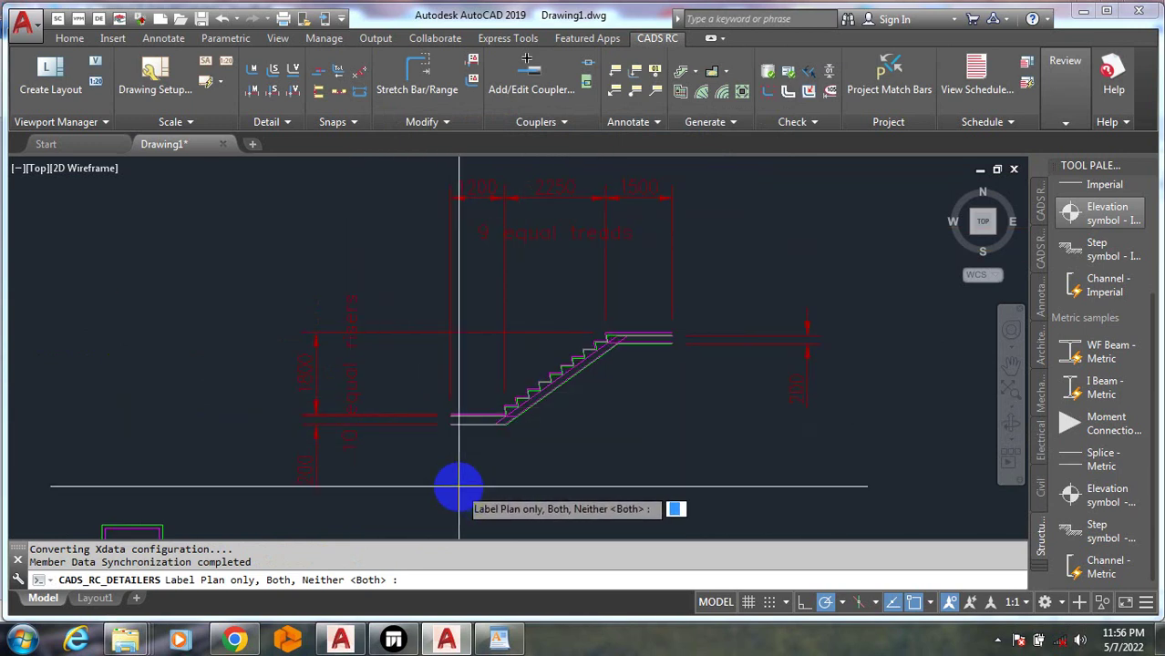
{"action": "scroll", "coordinate": [445, 367], "scroll_direction": "down", "scroll_amount": 5}
{"action": "scroll", "coordinate": [392, 399], "scroll_direction": "up", "scroll_amount": 2}
{"action": "key", "text": "Escape"}
{"action": "middle_click_drag", "start_coordinate": [421, 383], "coordinate": [463, 403]}
{"action": "scroll", "coordinate": [642, 359], "scroll_direction": "down", "scroll_amount": 10}
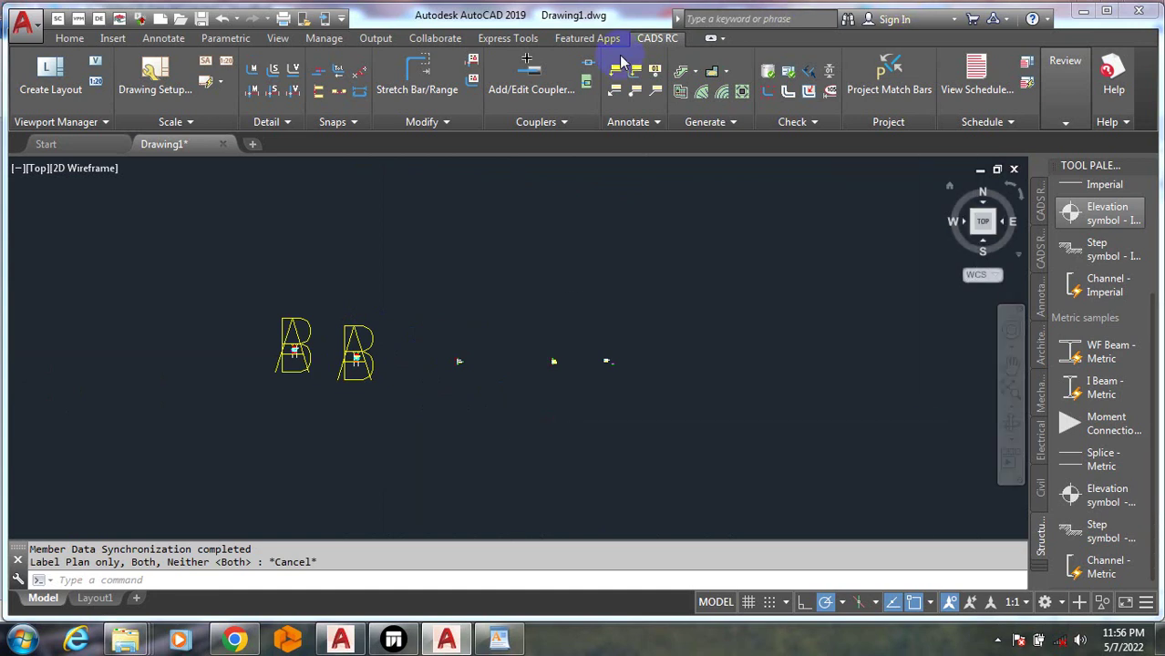
Close the detailer list without choosing one and cancel a started erase
{"action": "left_click", "coordinate": [699, 75]}
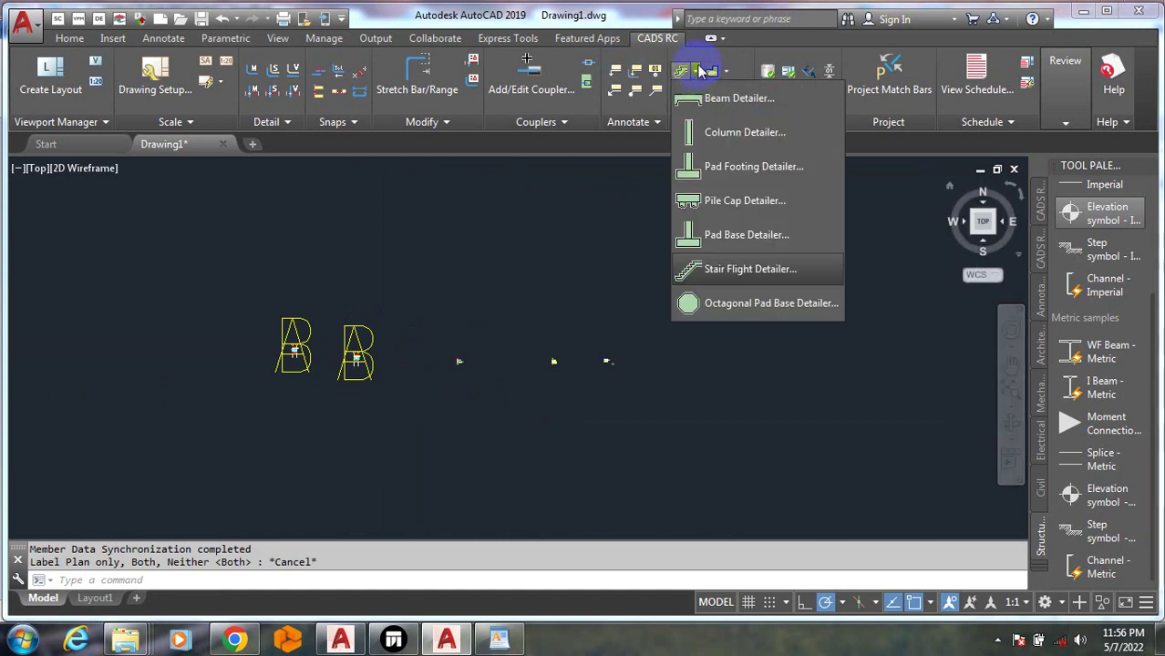
{"action": "left_click", "coordinate": [699, 71]}
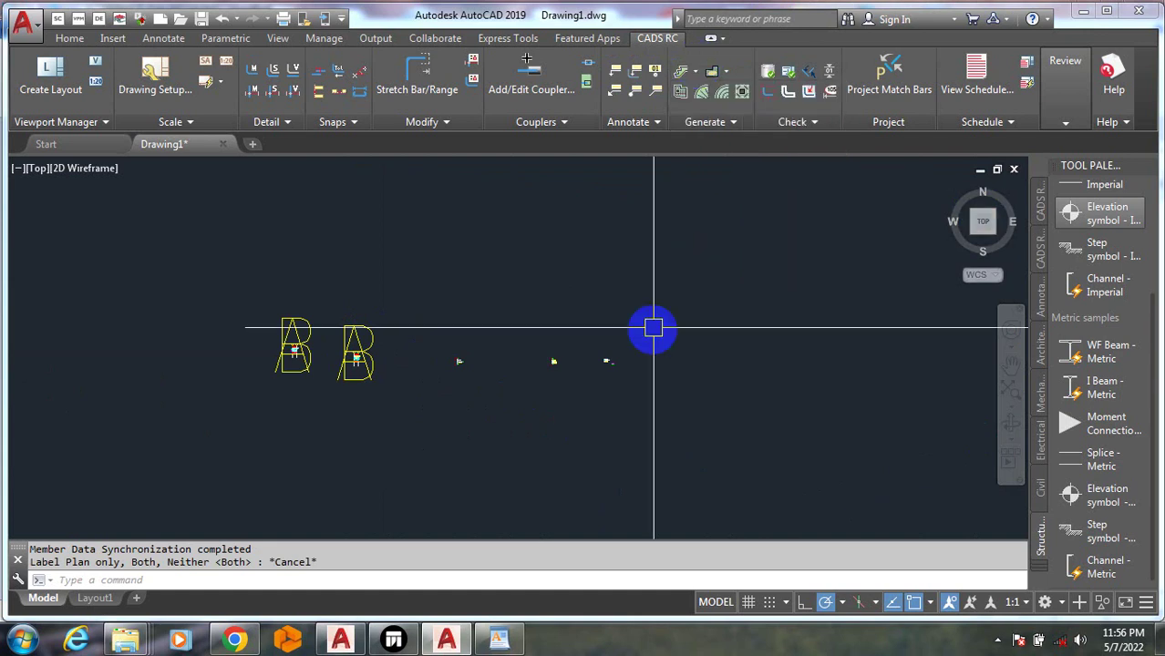
{"action": "key", "text": "Return"}
{"action": "left_click", "coordinate": [660, 403]}
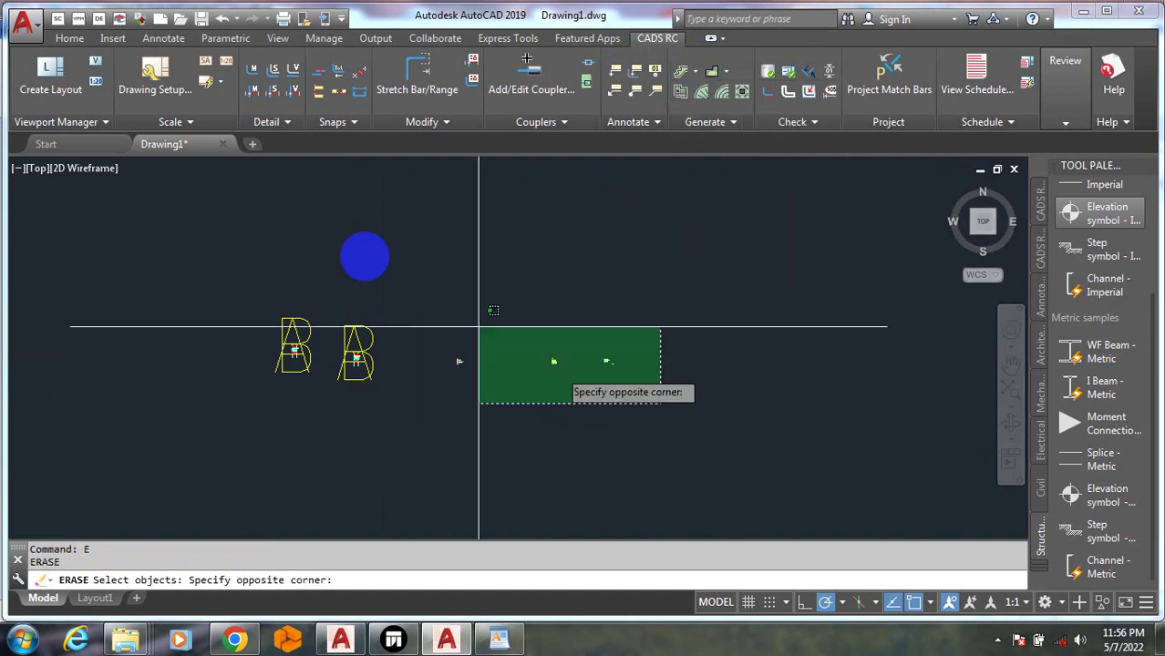
{"action": "scroll", "coordinate": [411, 307], "scroll_direction": "down", "scroll_amount": 5}
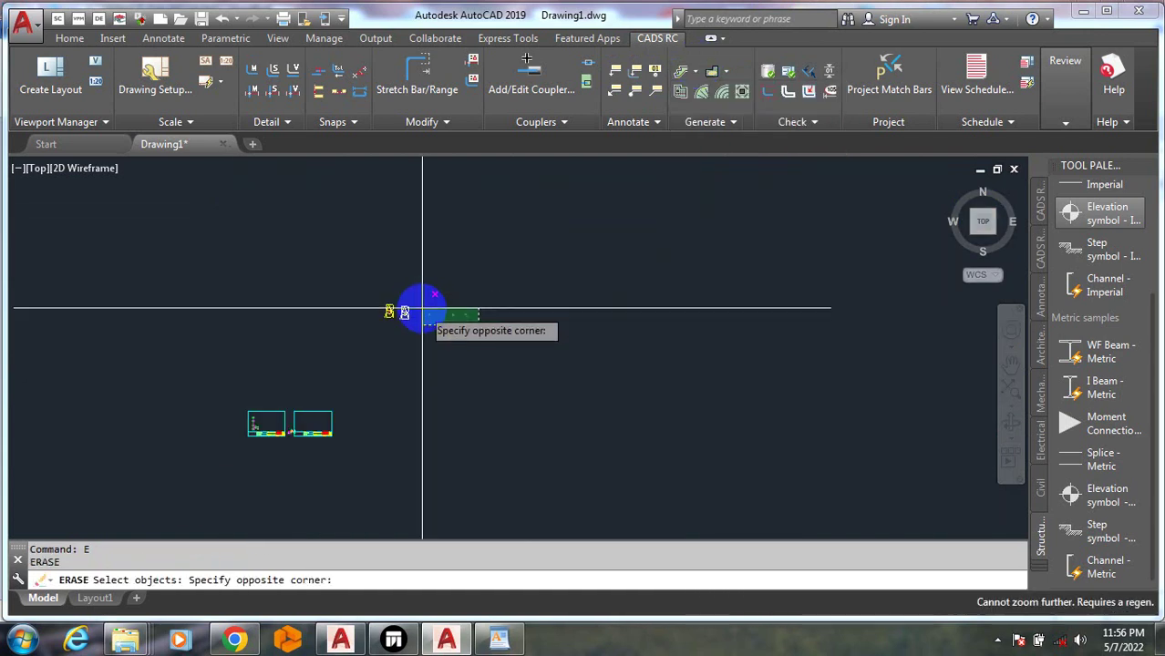
{"action": "key", "text": "Escape"}
{"action": "key", "text": "Escape"}
{"action": "scroll", "coordinate": [386, 311], "scroll_direction": "up", "scroll_amount": 5}
{"action": "scroll", "coordinate": [392, 312], "scroll_direction": "up", "scroll_amount": 10}
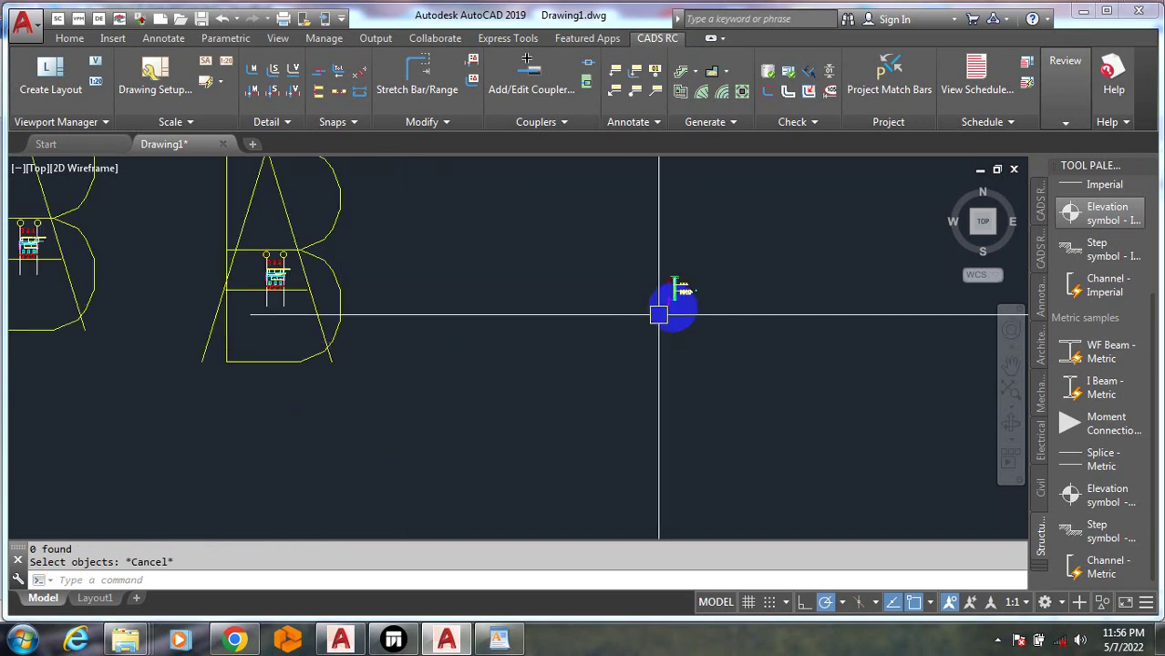
{"action": "scroll", "coordinate": [568, 374], "scroll_direction": "down", "scroll_amount": 5}
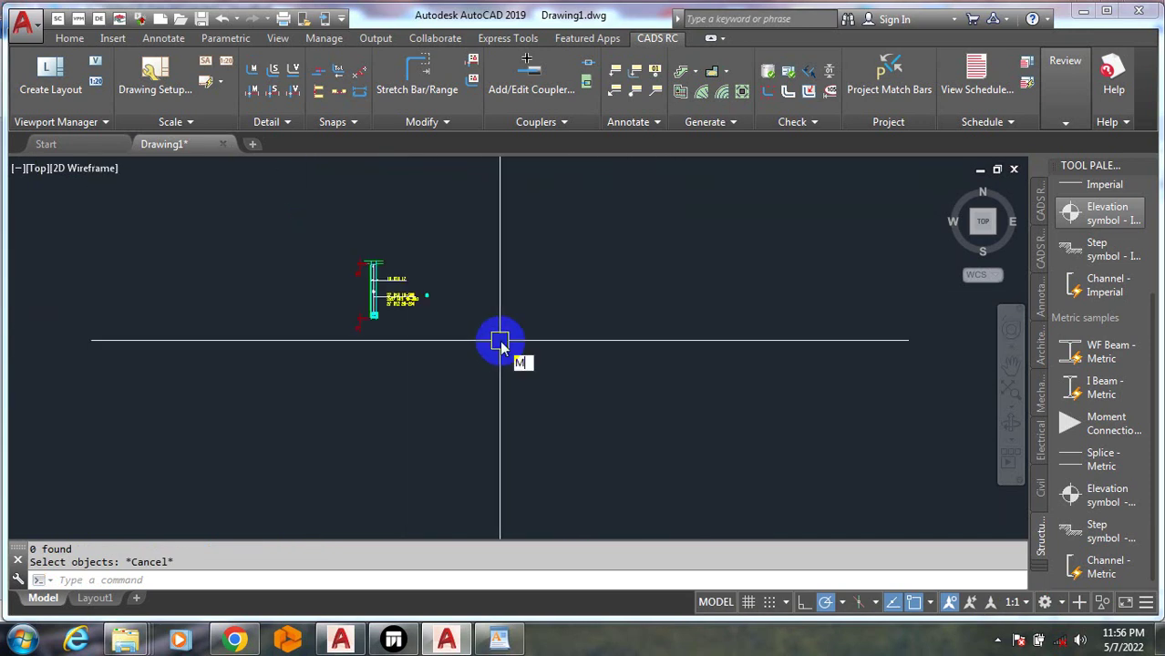
Start moving the detail's 57 objects with M, window-selecting them and picking a base point
{"action": "type", "text": "M"}
{"action": "key", "text": "Return"}
{"action": "left_click", "coordinate": [455, 362]}
{"action": "left_click", "coordinate": [345, 226]}
{"action": "right_click", "coordinate": [459, 285]}
{"action": "right_click", "coordinate": [459, 286]}
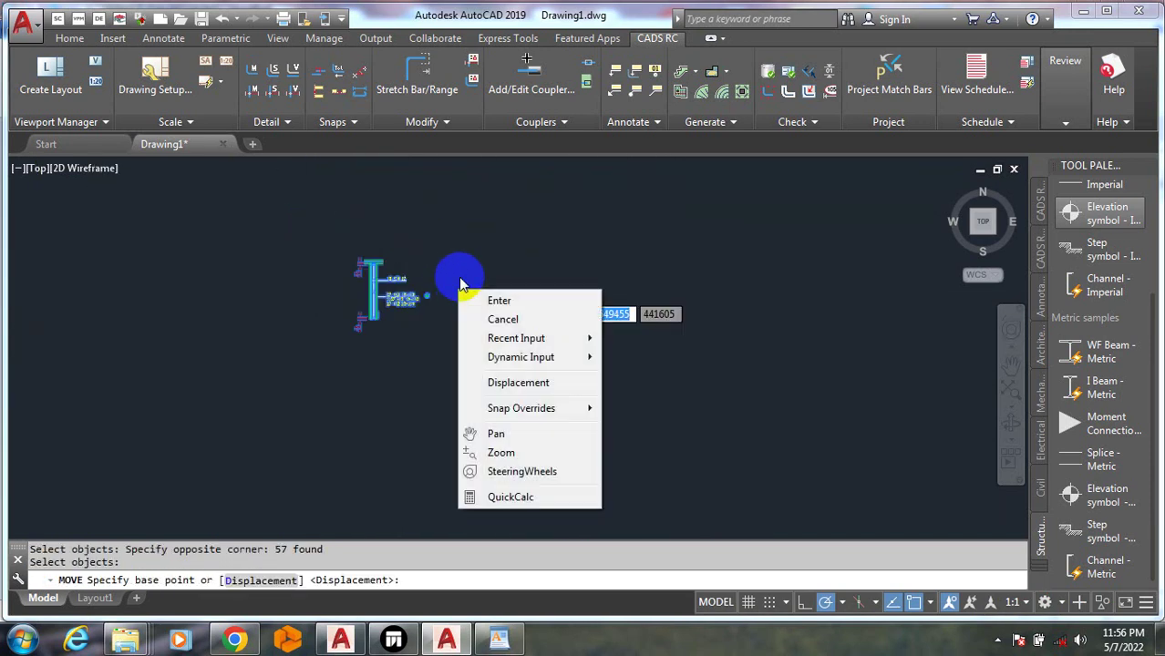
{"action": "left_click", "coordinate": [461, 279]}
{"action": "scroll", "coordinate": [588, 233], "scroll_direction": "down", "scroll_amount": 5}
{"action": "scroll", "coordinate": [168, 524], "scroll_direction": "up", "scroll_amount": 8}
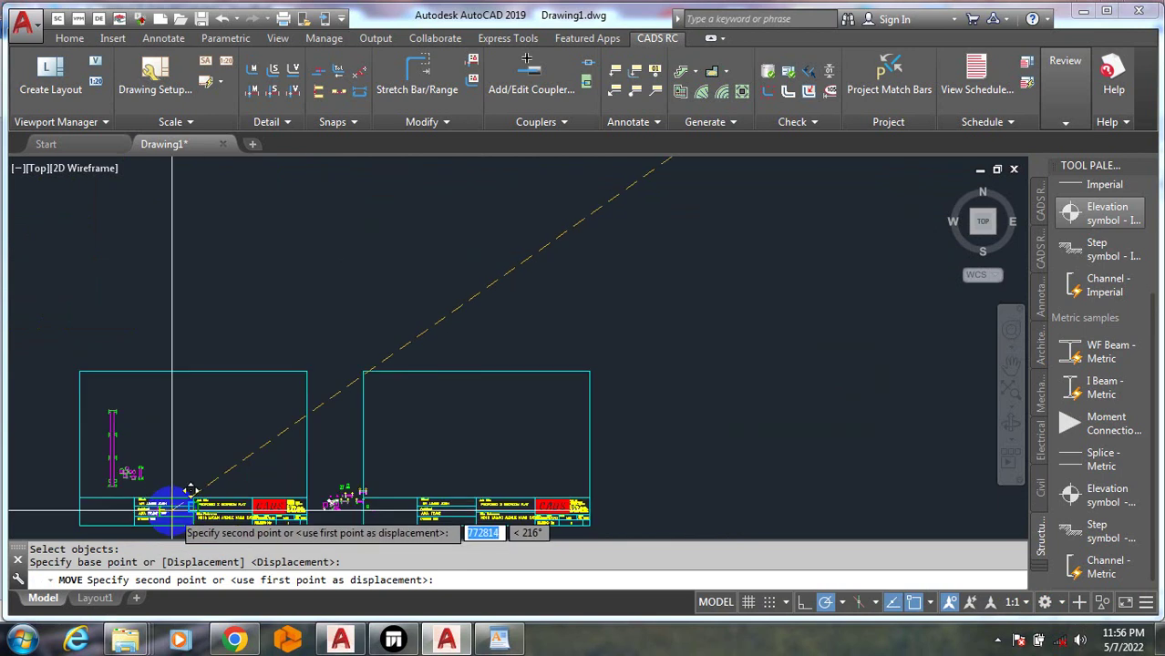
Drop the detail inside the first title-block frame and reposition its section box
{"action": "left_click", "coordinate": [306, 328]}
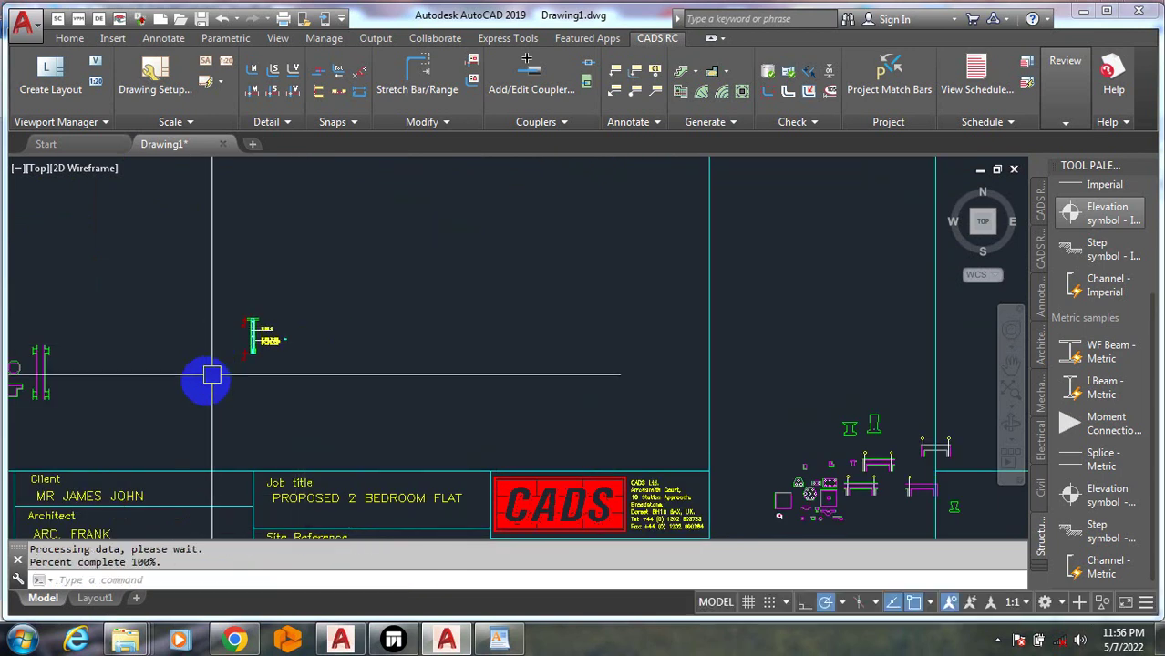
{"action": "scroll", "coordinate": [325, 346], "scroll_direction": "up", "scroll_amount": 6}
{"action": "scroll", "coordinate": [350, 273], "scroll_direction": "up", "scroll_amount": 2}
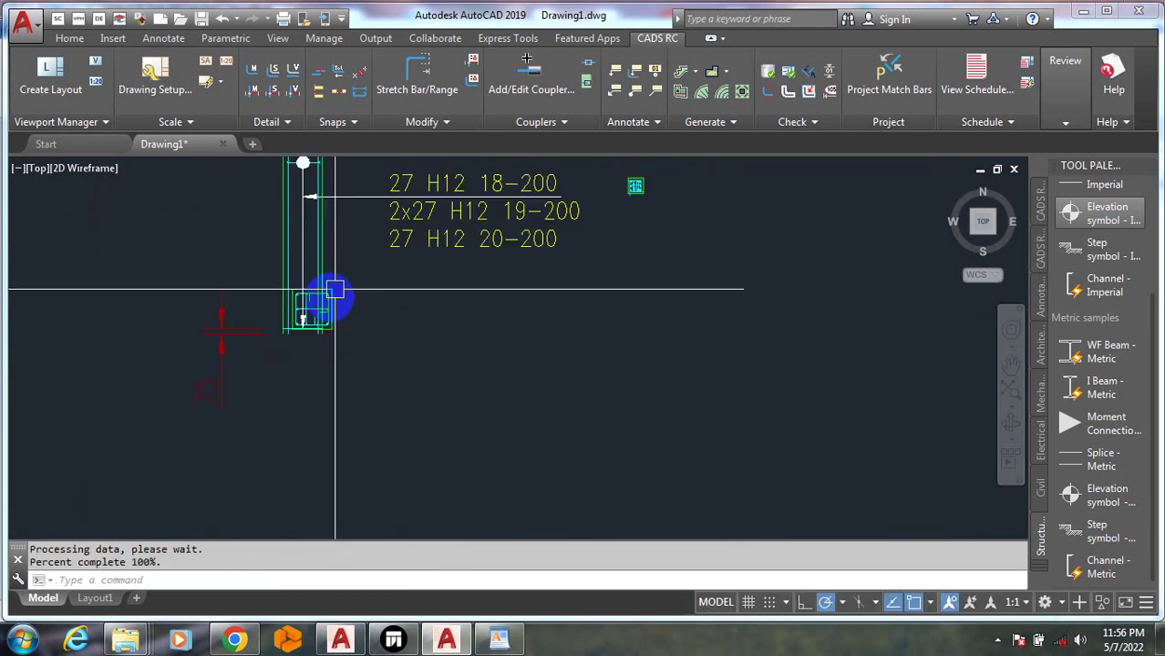
{"action": "key", "text": "Return"}
{"action": "left_click", "coordinate": [261, 262]}
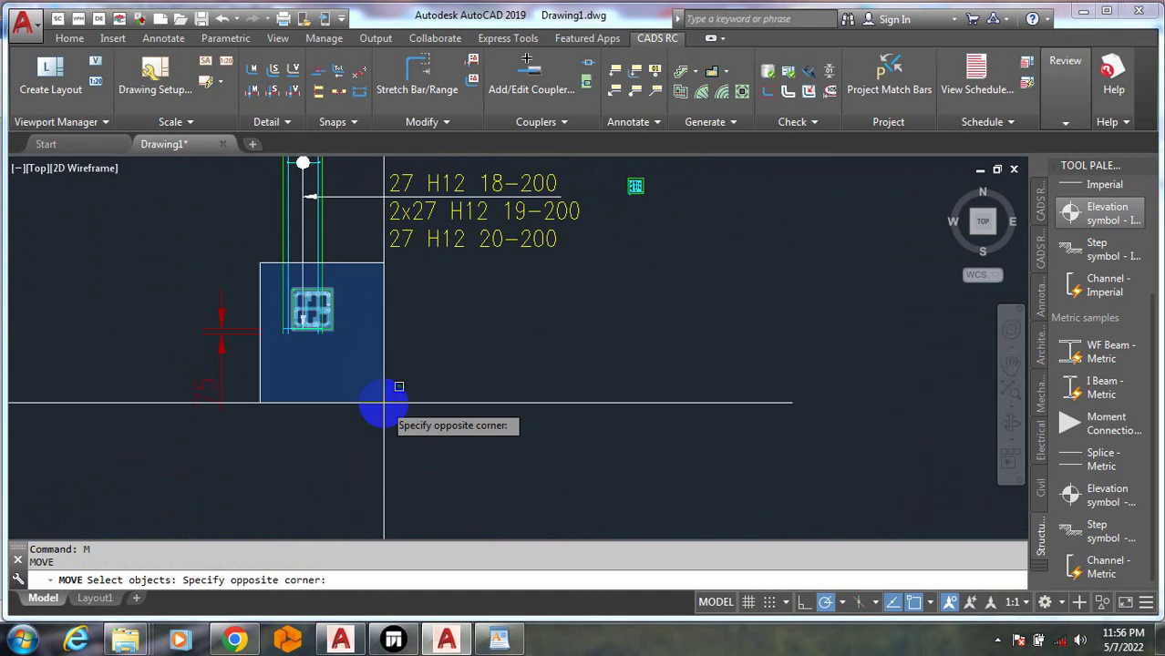
{"action": "left_click", "coordinate": [374, 383]}
{"action": "key", "text": "Return"}
{"action": "right_click", "coordinate": [373, 355]}
{"action": "left_click", "coordinate": [368, 338]}
{"action": "scroll", "coordinate": [472, 402], "scroll_direction": "down", "scroll_amount": 2}
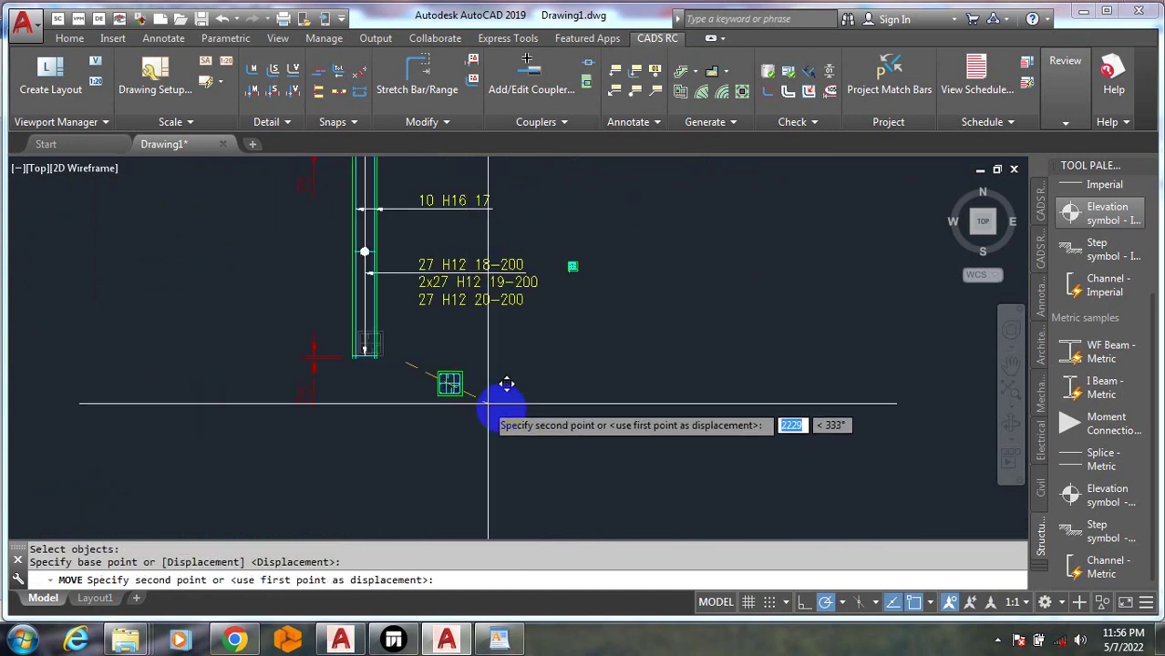
{"action": "left_click", "coordinate": [501, 407]}
Erase the unwanted bar set and drop it from the schedule
{"action": "scroll", "coordinate": [571, 272], "scroll_direction": "up", "scroll_amount": 4}
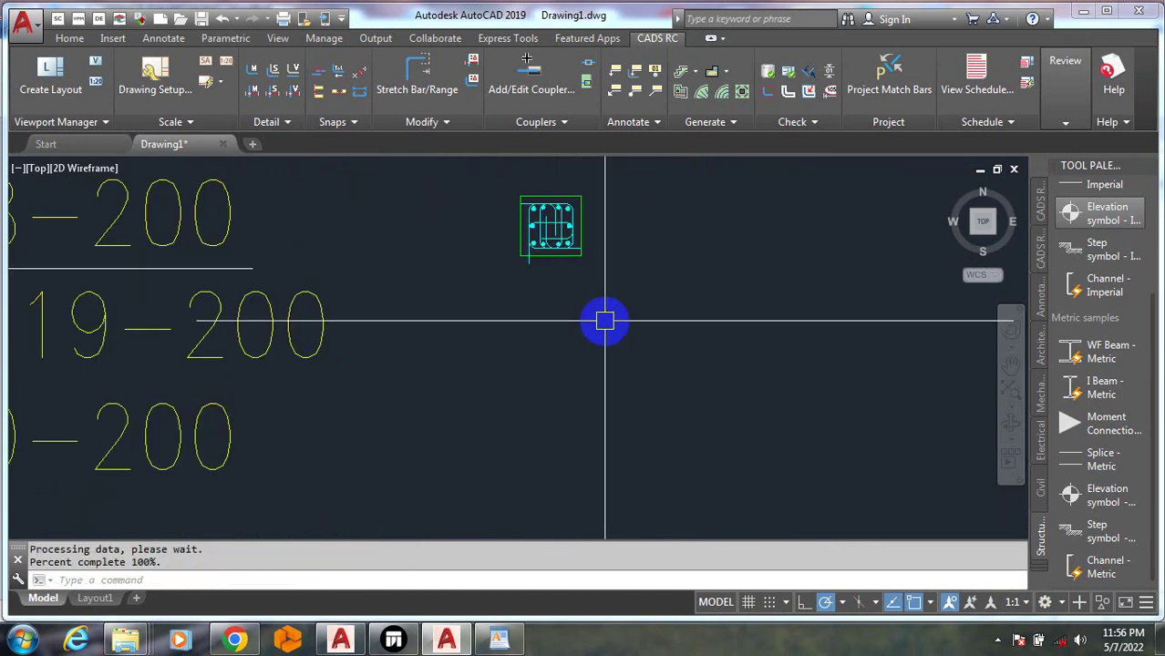
{"action": "type", "text": "e"}
{"action": "key", "text": "Return"}
{"action": "left_click", "coordinate": [604, 319]}
{"action": "left_click", "coordinate": [484, 169]}
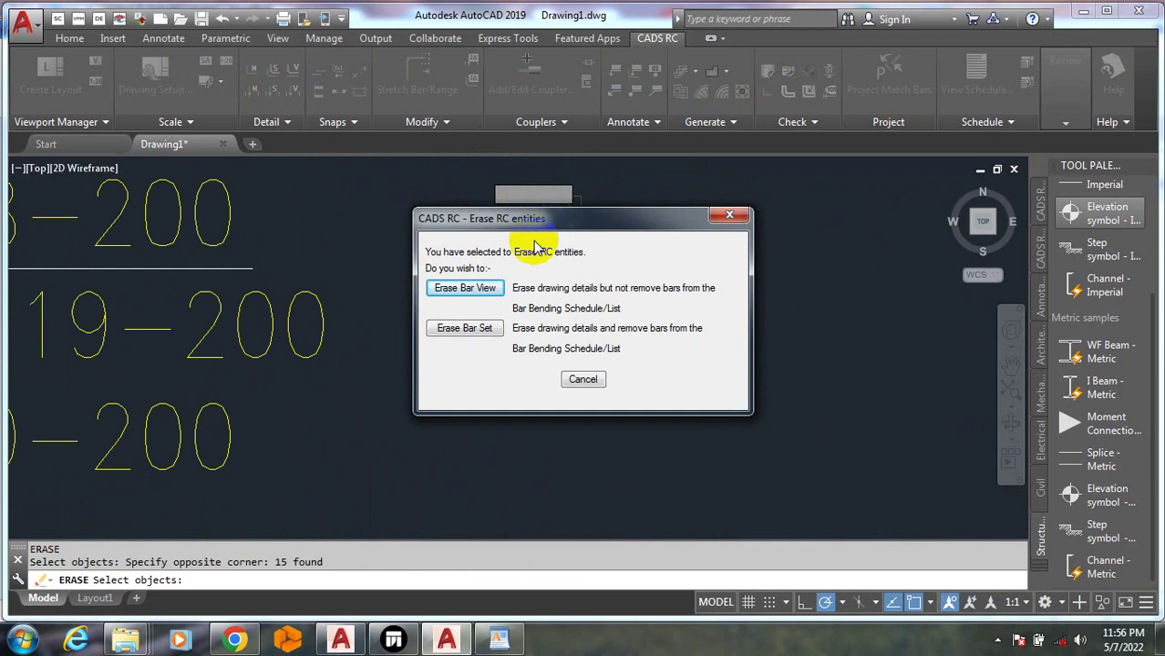
{"action": "left_click", "coordinate": [462, 328]}
{"action": "scroll", "coordinate": [460, 323], "scroll_direction": "down", "scroll_amount": 5}
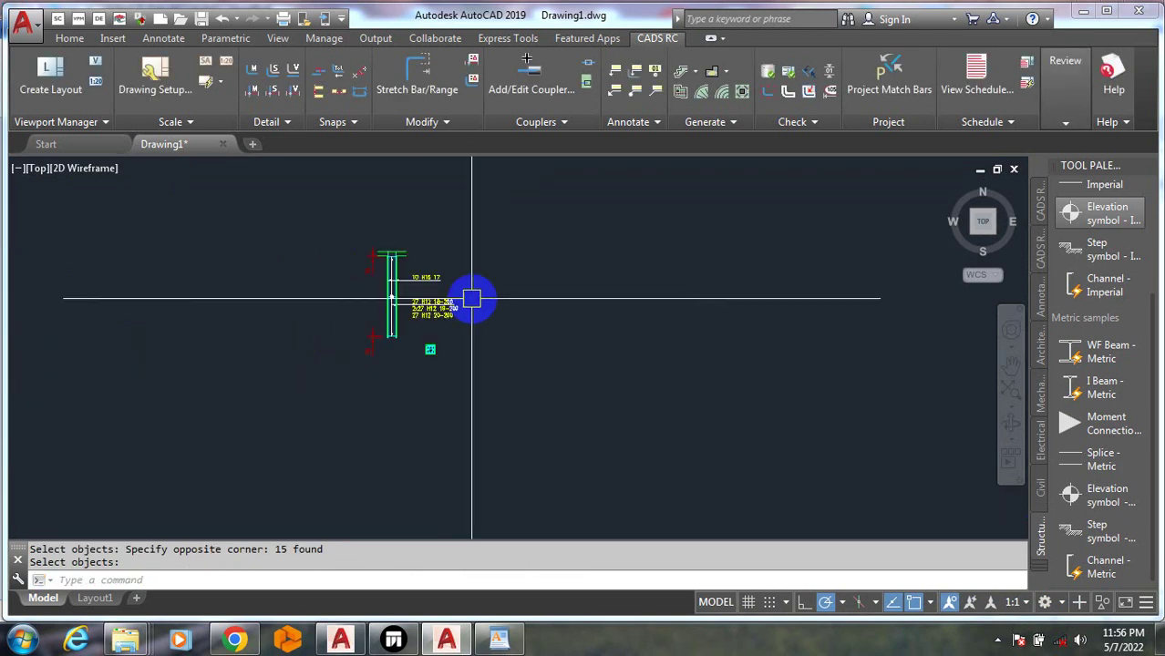
Scale the small detail by a factor of 5 with SC
{"action": "type", "text": "sc"}
{"action": "key", "text": "Return"}
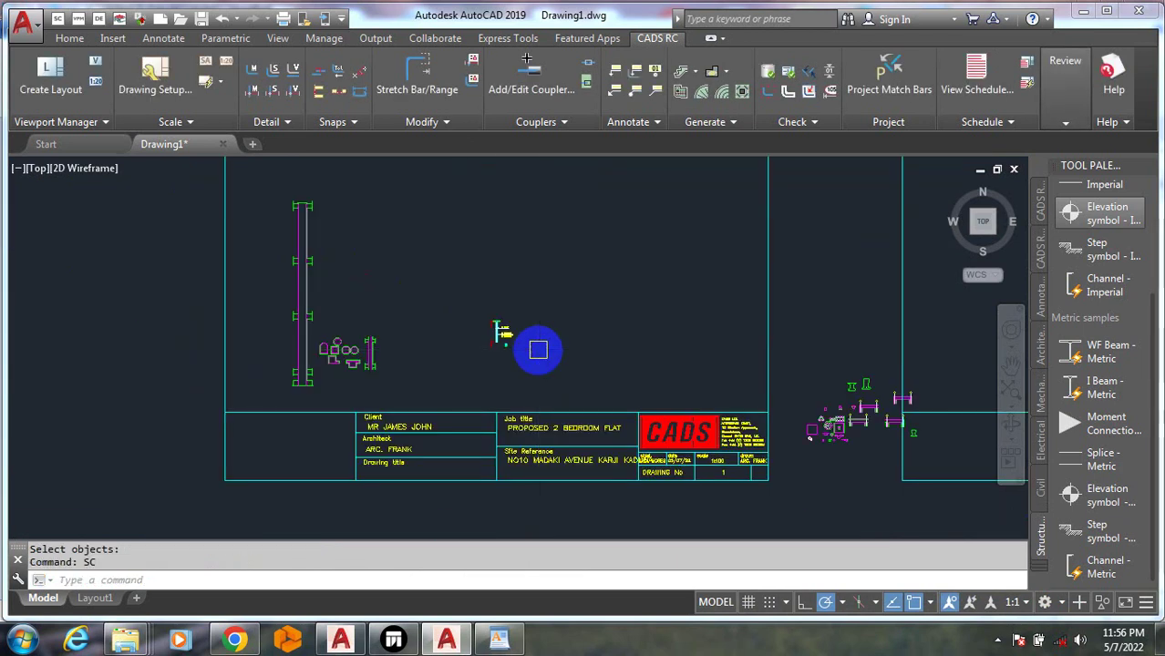
{"action": "left_click", "coordinate": [520, 373]}
{"action": "left_click", "coordinate": [475, 291]}
{"action": "key", "text": "Return"}
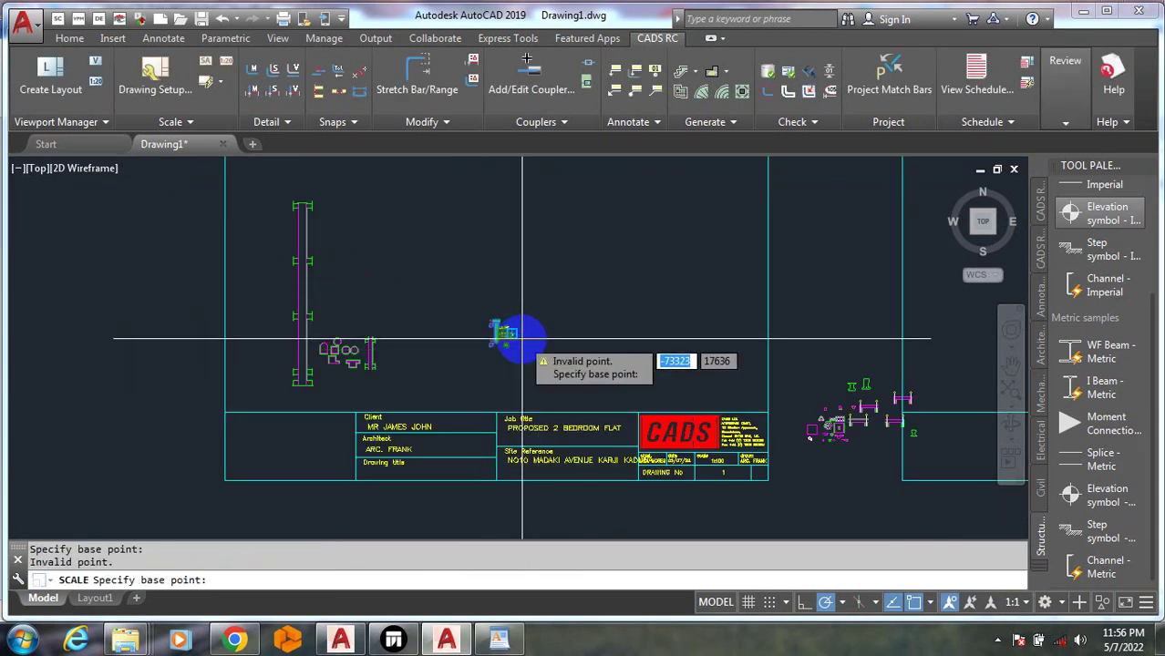
{"action": "left_click", "coordinate": [495, 316]}
{"action": "scroll", "coordinate": [495, 316], "scroll_direction": "up", "scroll_amount": 4}
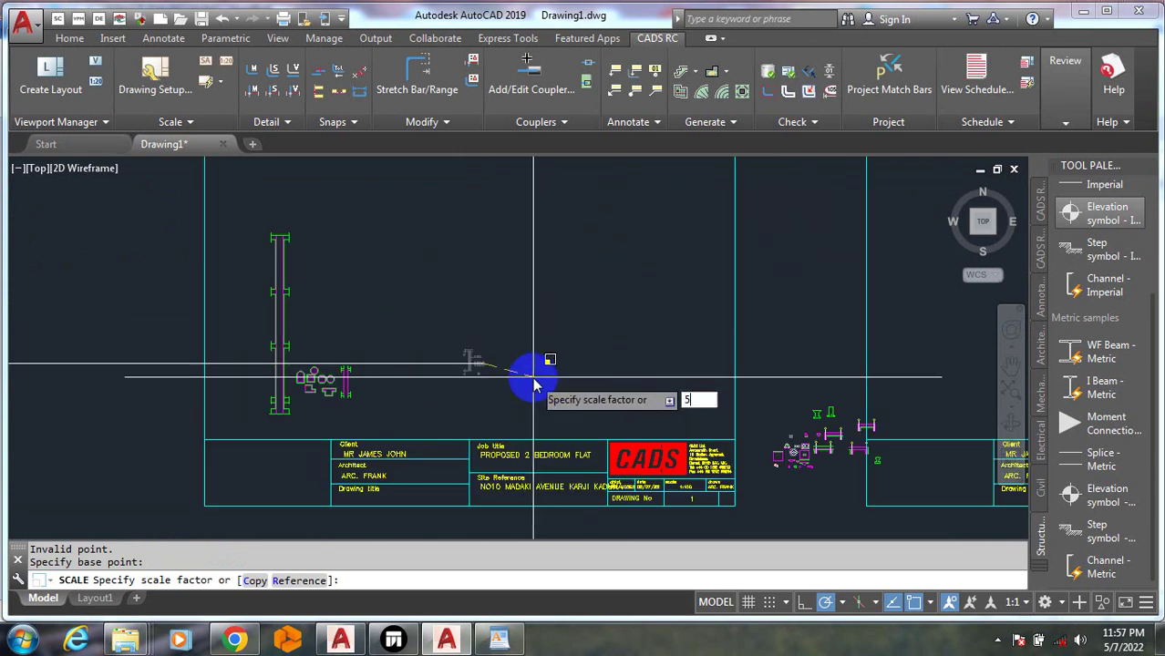
{"action": "key", "text": "Return"}
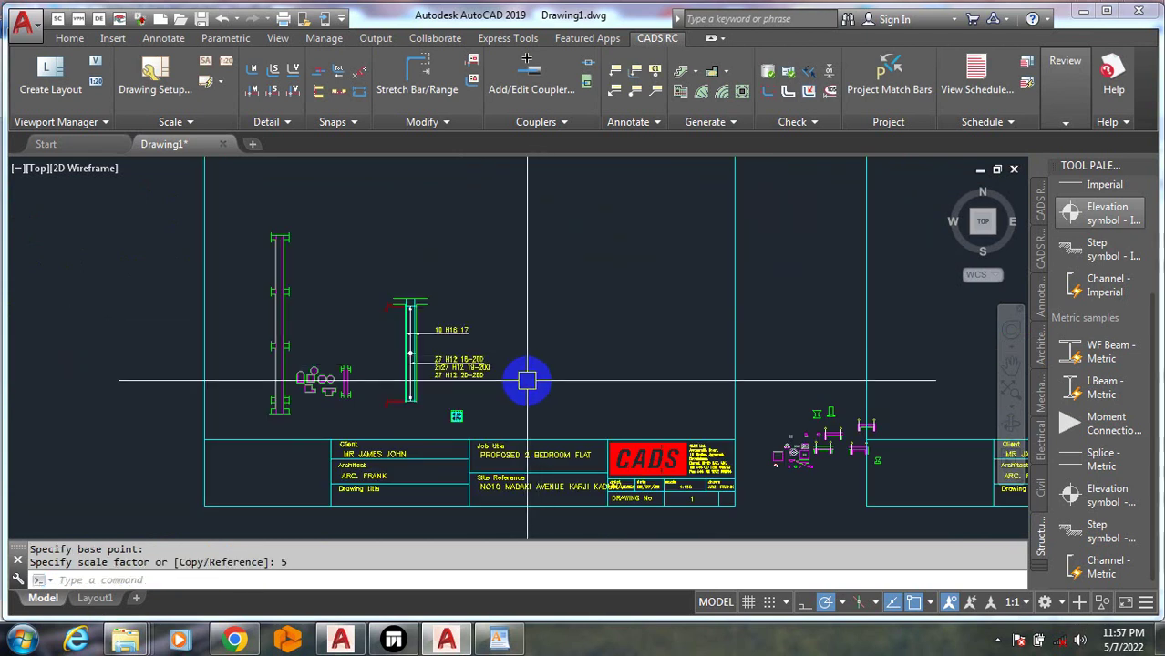
Move the 10 H16 17 column detail up and to the right within the frame
{"action": "type", "text": "m"}
{"action": "key", "text": "Return"}
{"action": "left_click", "coordinate": [360, 262]}
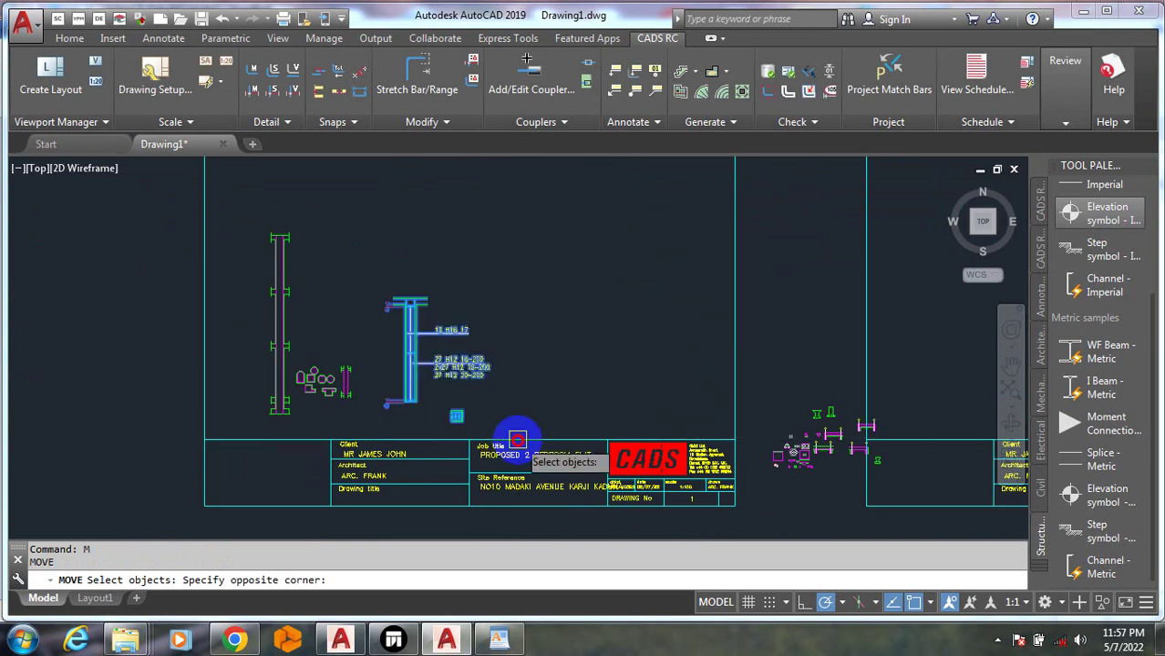
{"action": "left_click", "coordinate": [517, 440]}
{"action": "right_click", "coordinate": [501, 424]}
{"action": "left_click", "coordinate": [455, 417]}
{"action": "left_click", "coordinate": [527, 321]}
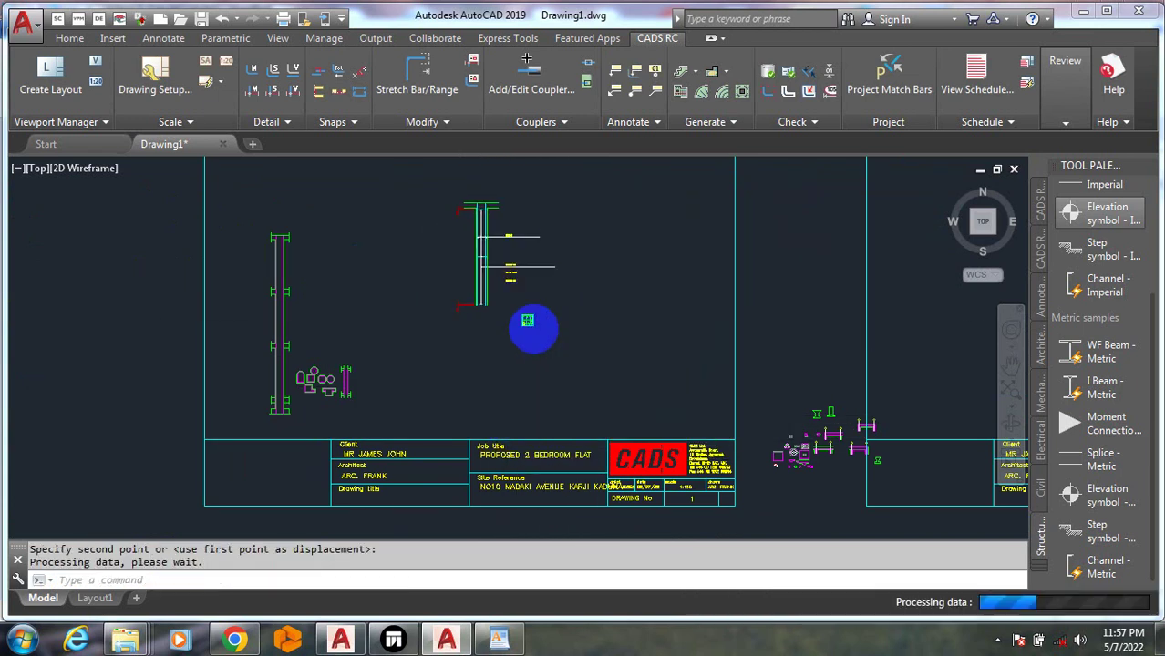
{"action": "scroll", "coordinate": [533, 328], "scroll_direction": "down", "scroll_amount": 4}
{"action": "scroll", "coordinate": [500, 344], "scroll_direction": "up", "scroll_amount": 10}
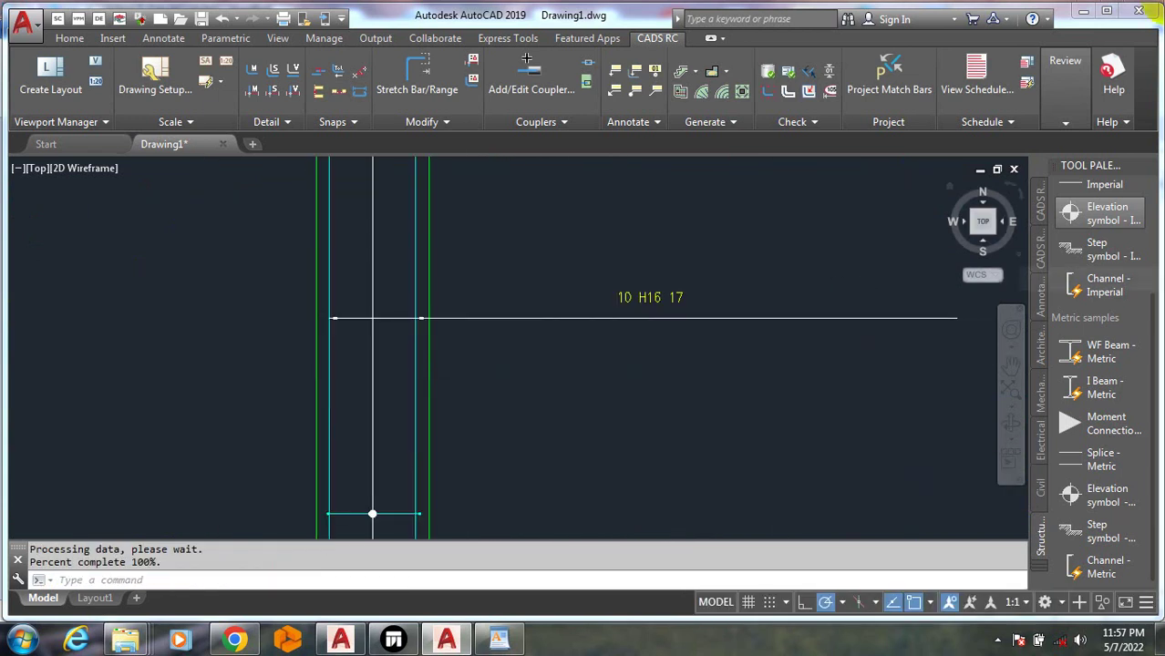
{"action": "scroll", "coordinate": [554, 229], "scroll_direction": "down", "scroll_amount": 4}
{"action": "scroll", "coordinate": [273, 369], "scroll_direction": "down", "scroll_amount": 2}
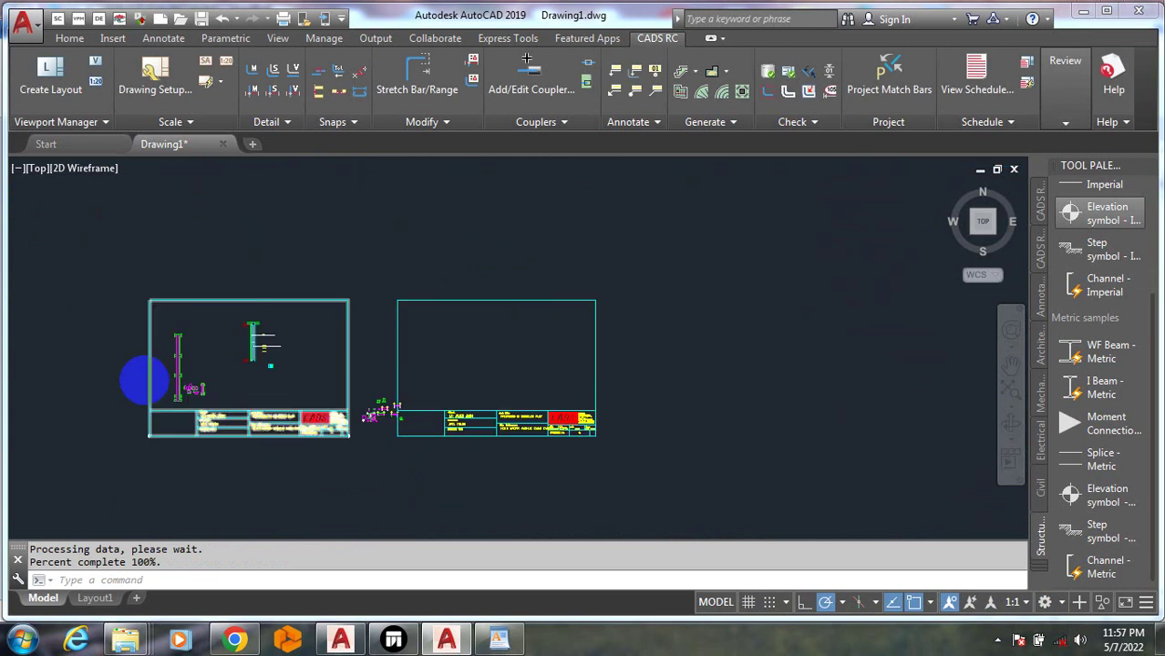
Scale the 2 H20 05 top bar label down by a factor of 0.5
{"action": "scroll", "coordinate": [143, 379], "scroll_direction": "down", "scroll_amount": 6}
{"action": "scroll", "coordinate": [312, 260], "scroll_direction": "up", "scroll_amount": 8}
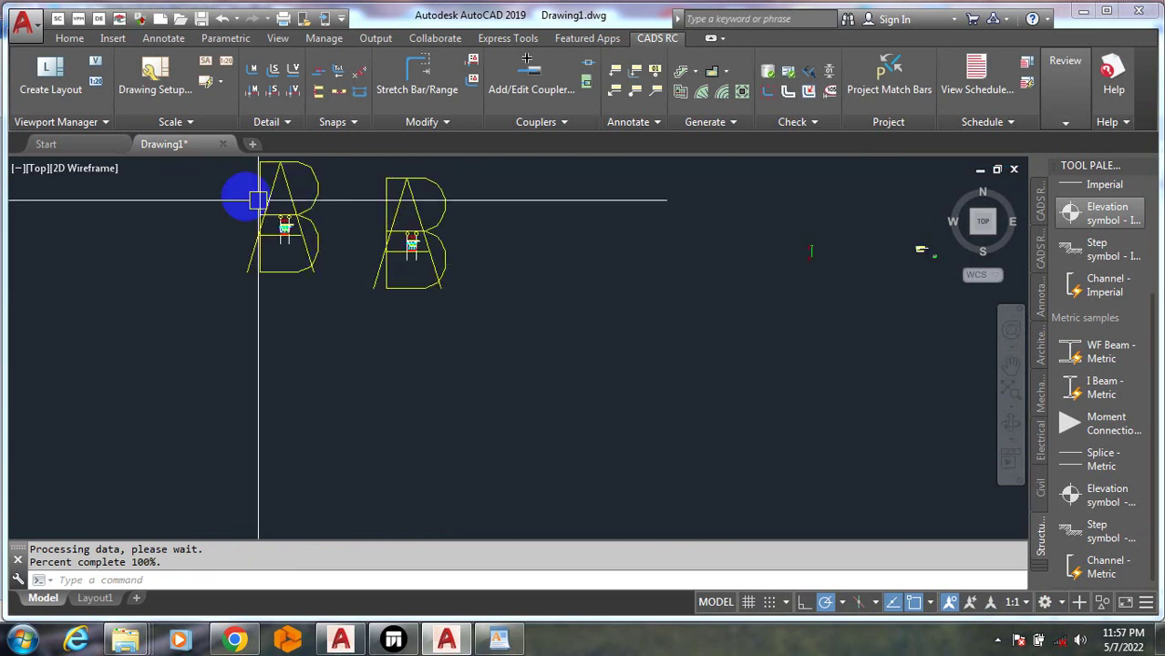
{"action": "scroll", "coordinate": [364, 263], "scroll_direction": "up", "scroll_amount": 8}
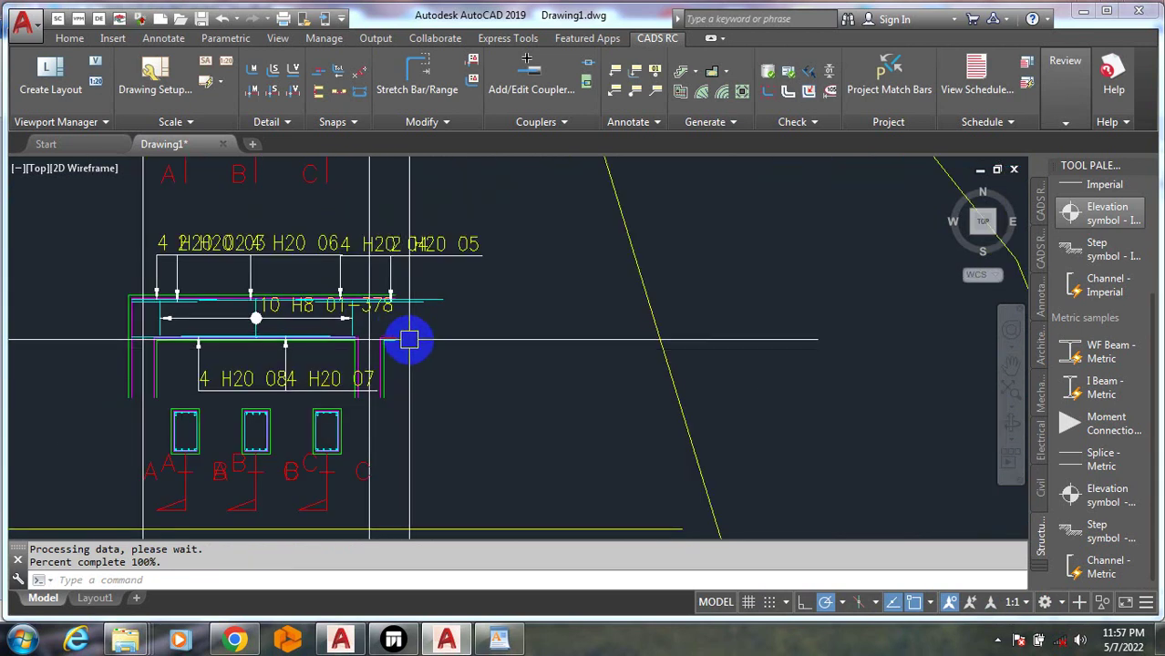
{"action": "scroll", "coordinate": [415, 336], "scroll_direction": "down", "scroll_amount": 6}
{"action": "scroll", "coordinate": [455, 371], "scroll_direction": "up", "scroll_amount": 4}
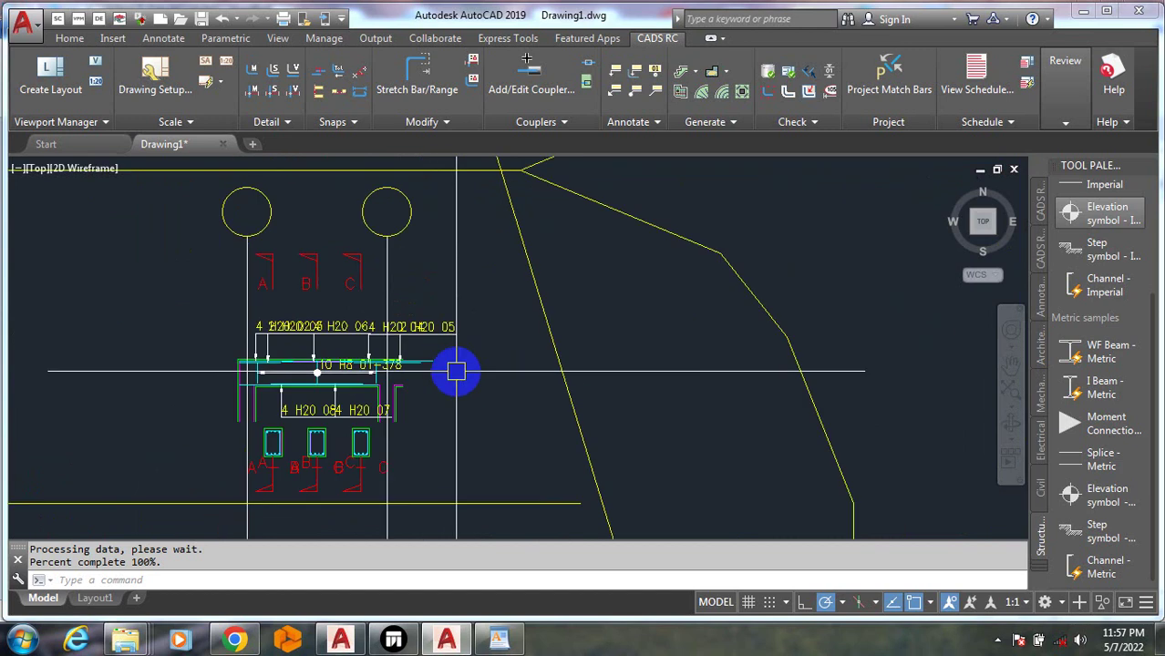
{"action": "scroll", "coordinate": [456, 371], "scroll_direction": "up", "scroll_amount": 2}
{"action": "type", "text": "sc"}
{"action": "key", "text": "Return"}
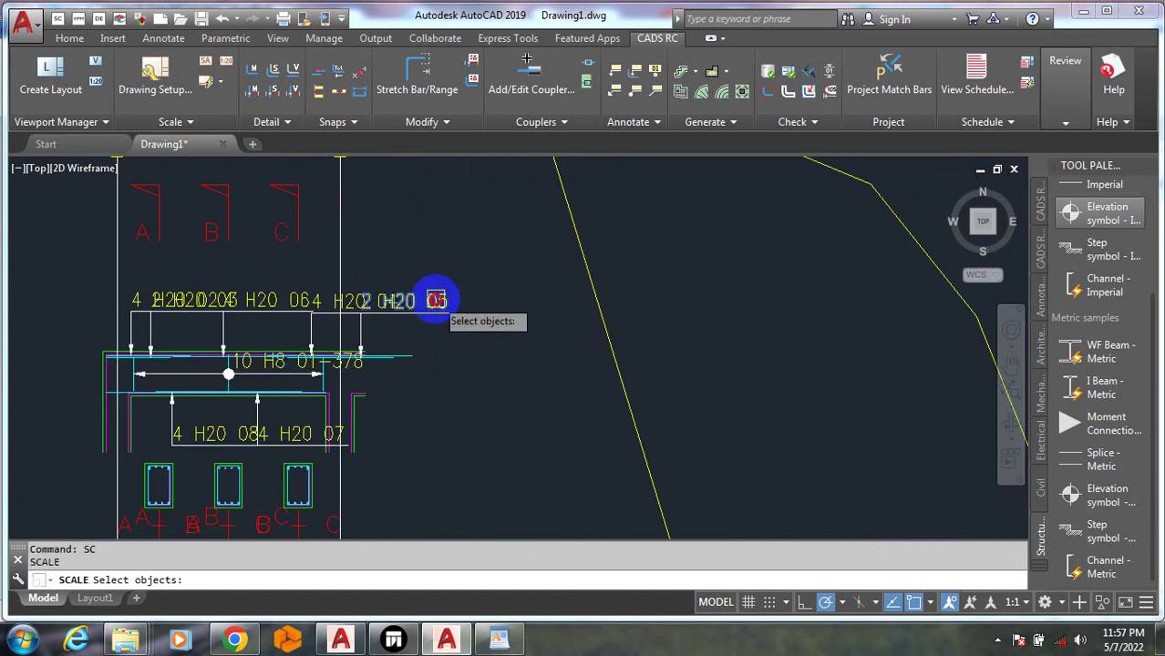
{"action": "left_click", "coordinate": [436, 300]}
{"action": "key", "text": "Return"}
{"action": "left_click", "coordinate": [496, 342]}
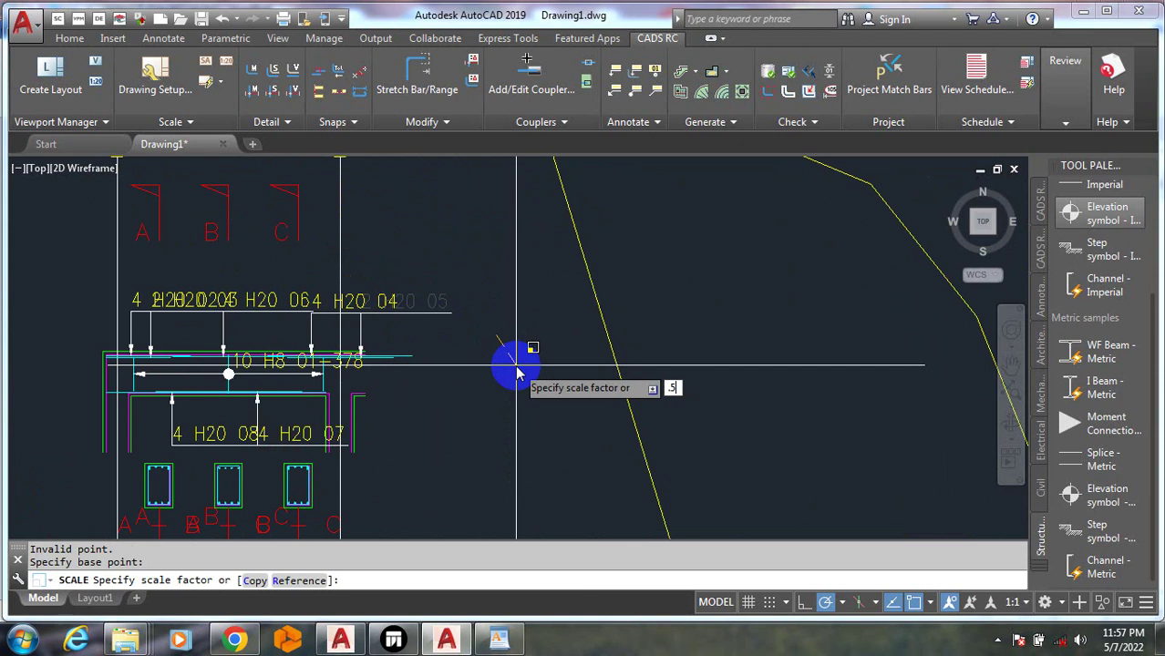
{"action": "type", "text": ".5"}
{"action": "key", "text": "Return"}
Move the resized 2 H20 05 label into place above its bar line
{"action": "type", "text": "m"}
{"action": "key", "text": "Return"}
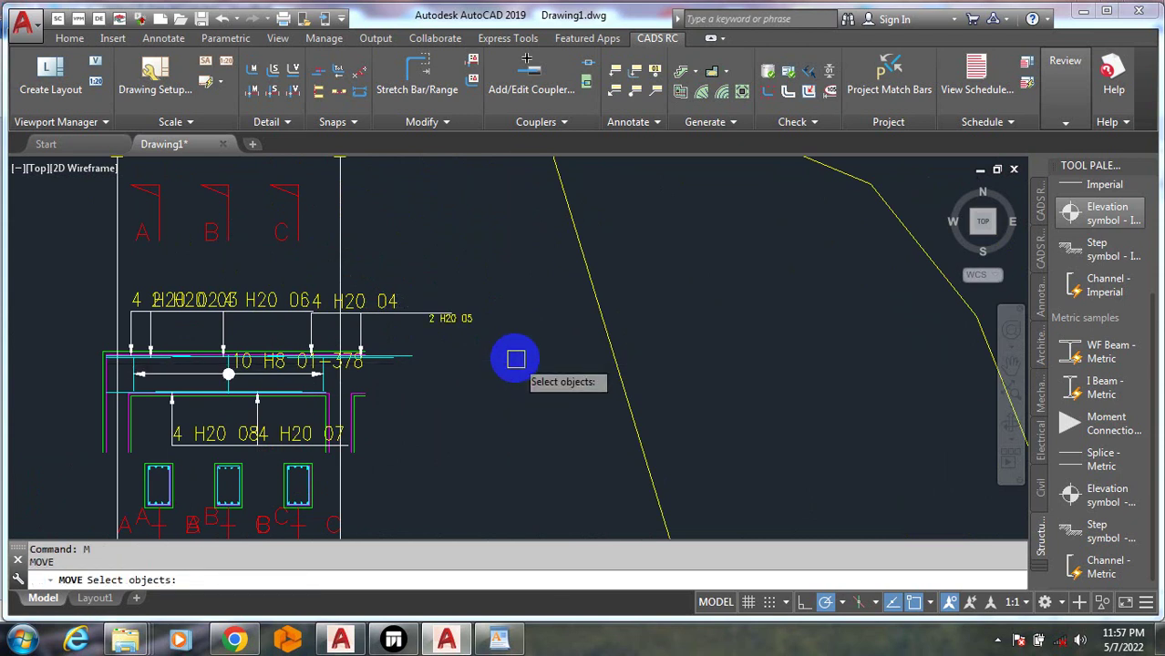
{"action": "left_click", "coordinate": [470, 319]}
{"action": "key", "text": "Return"}
{"action": "left_click", "coordinate": [593, 440]}
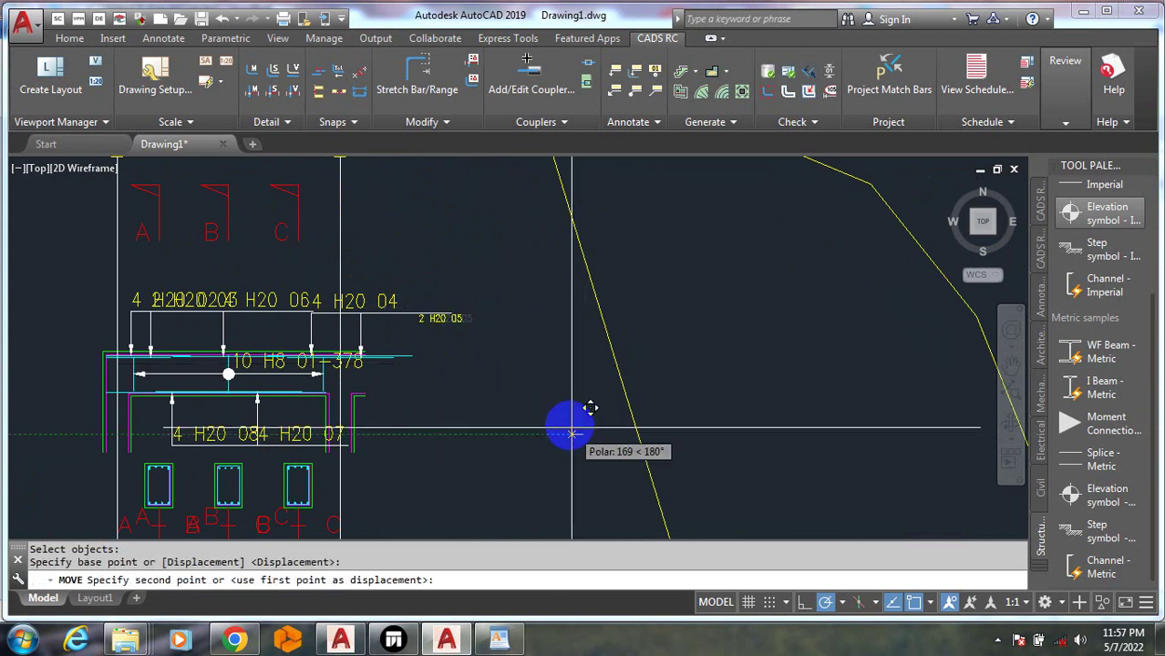
{"action": "left_click", "coordinate": [564, 420]}
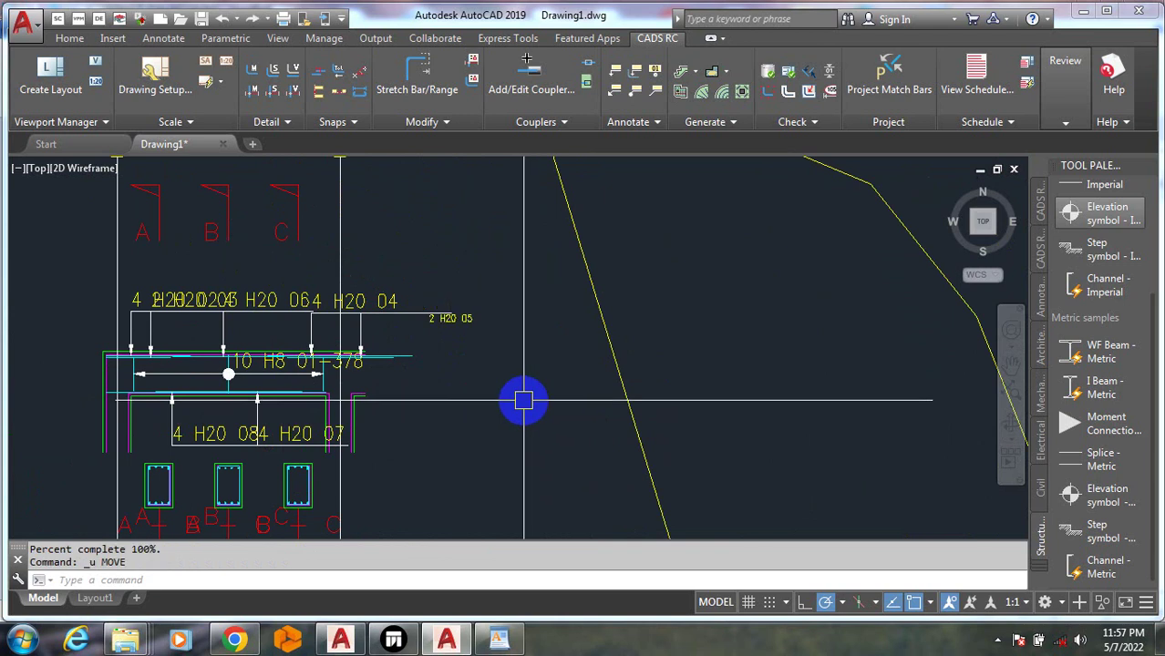
{"action": "type", "text": "m"}
{"action": "key", "text": "Return"}
{"action": "left_click", "coordinate": [467, 317]}
{"action": "right_click", "coordinate": [486, 382]}
{"action": "right_click", "coordinate": [486, 382]}
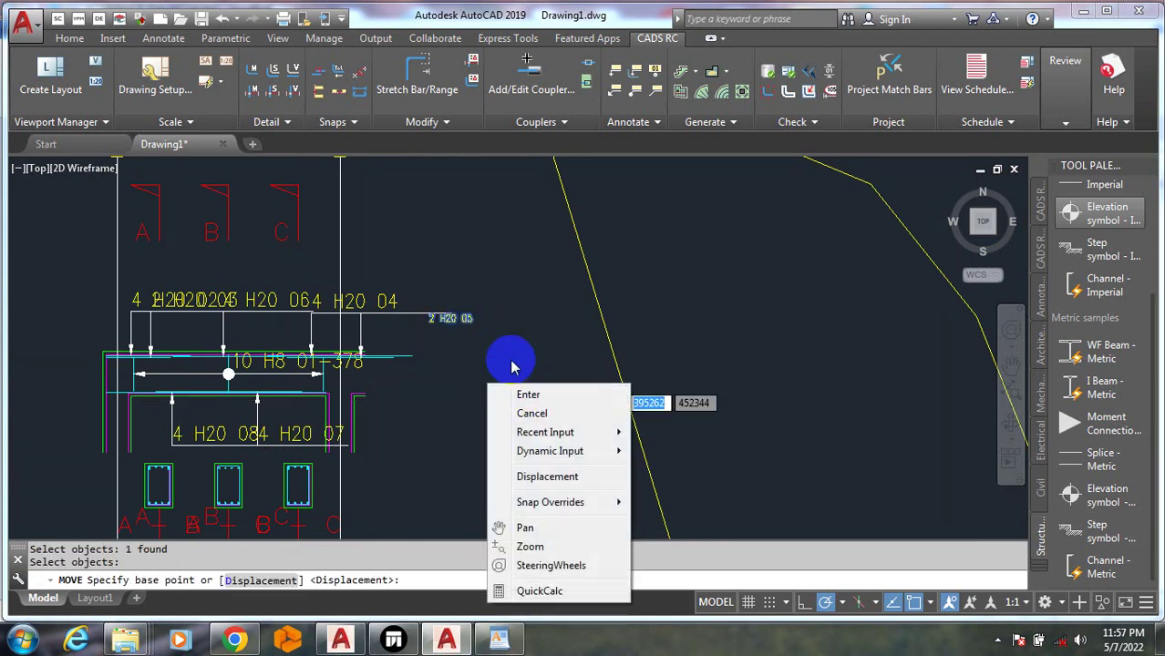
{"action": "left_click", "coordinate": [532, 366]}
{"action": "left_click", "coordinate": [512, 351]}
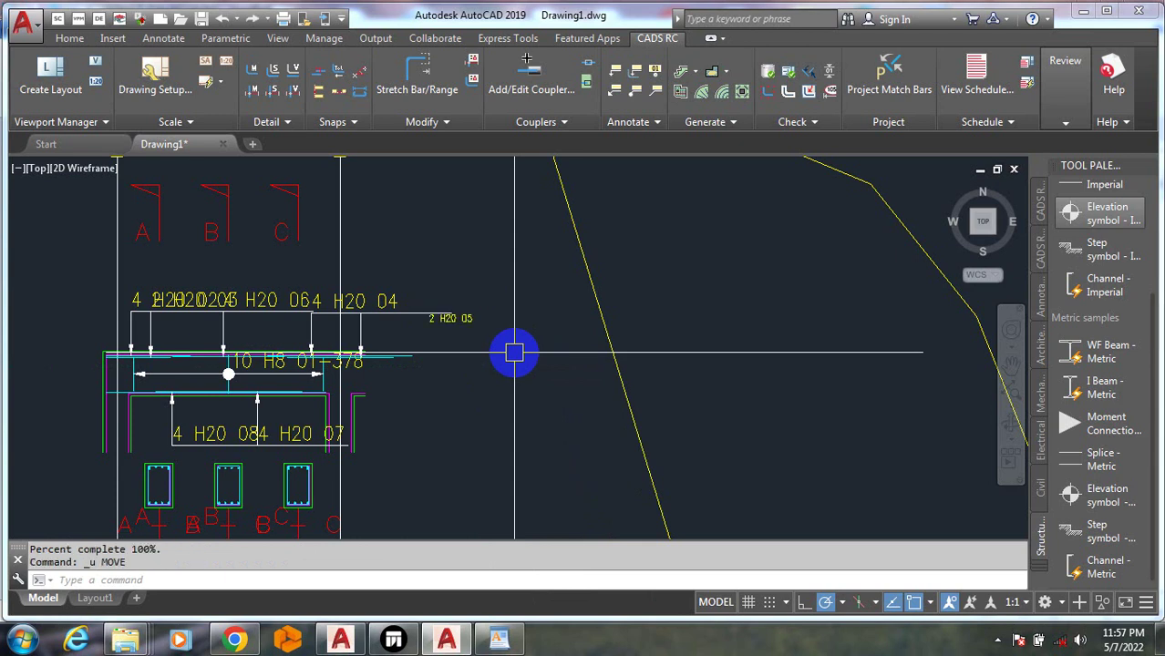
Match the small 2 H20 05 style onto labels 4 H20 04, 4 H20 06, 2 H20 03 and 4 H20 02
{"action": "type", "text": "ma"}
{"action": "key", "text": "Return"}
{"action": "left_click", "coordinate": [364, 300]}
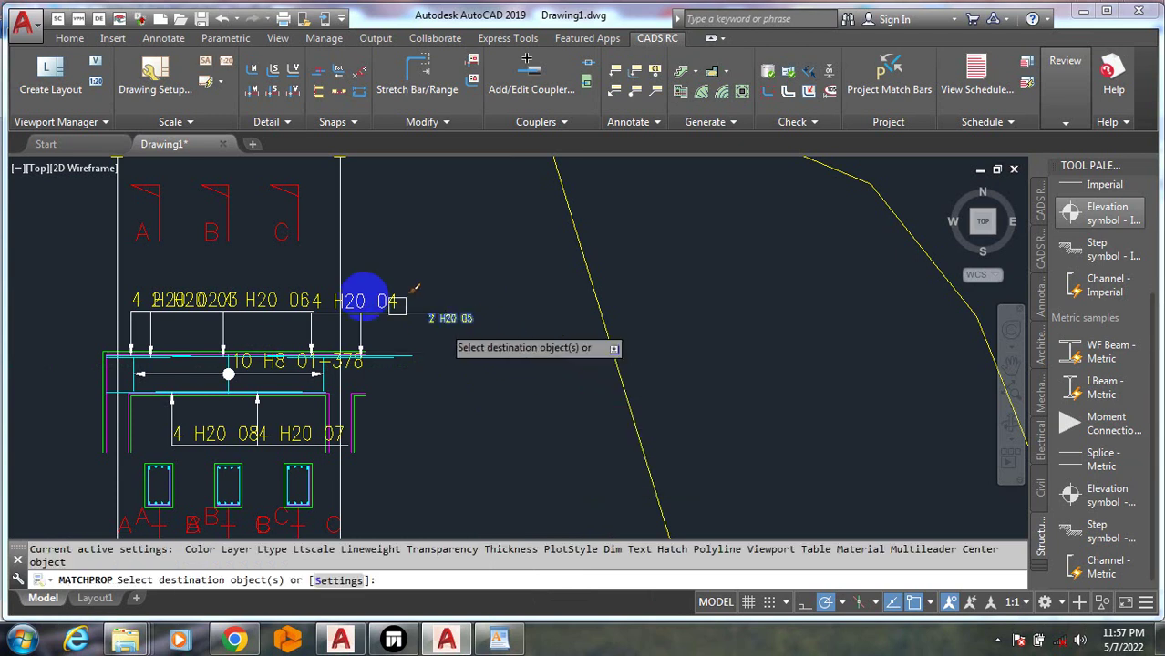
{"action": "left_click", "coordinate": [357, 296]}
{"action": "left_click", "coordinate": [257, 293]}
{"action": "left_click", "coordinate": [208, 293]}
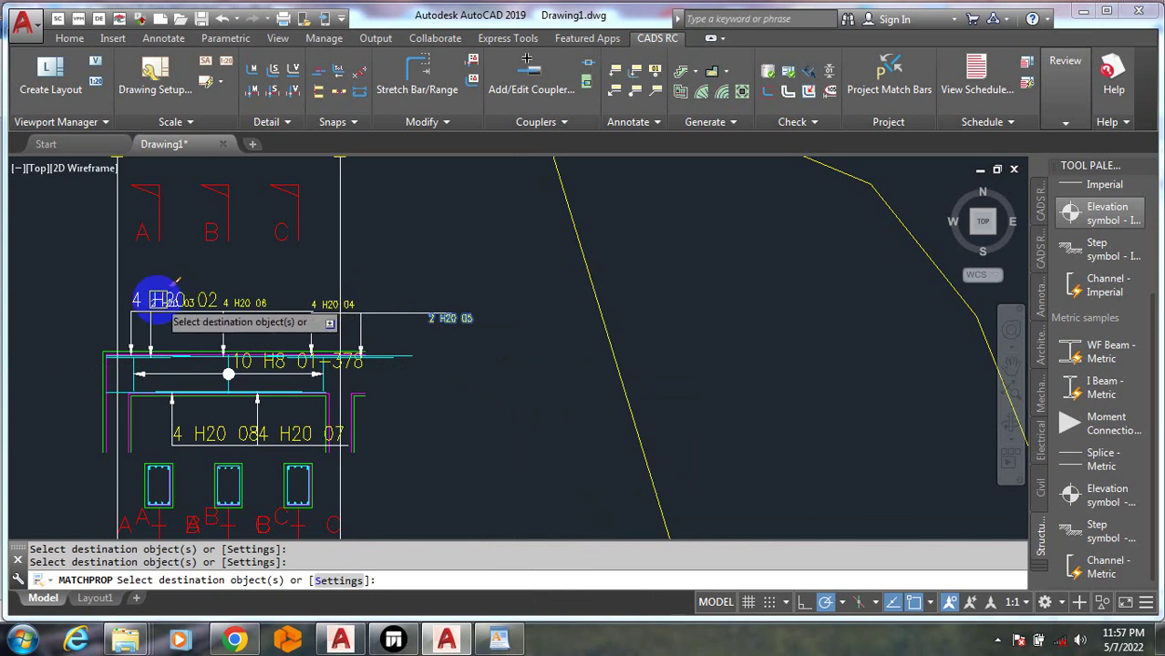
{"action": "left_click", "coordinate": [147, 291]}
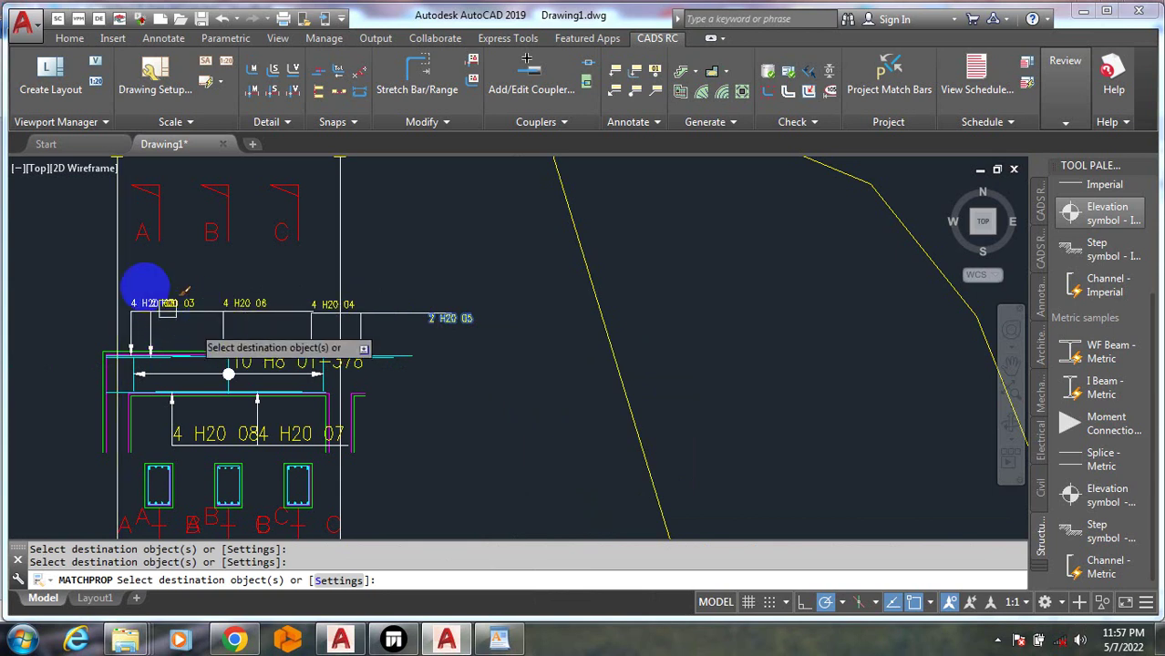
{"action": "scroll", "coordinate": [168, 306], "scroll_direction": "up", "scroll_amount": 3}
{"action": "key", "text": "Escape"}
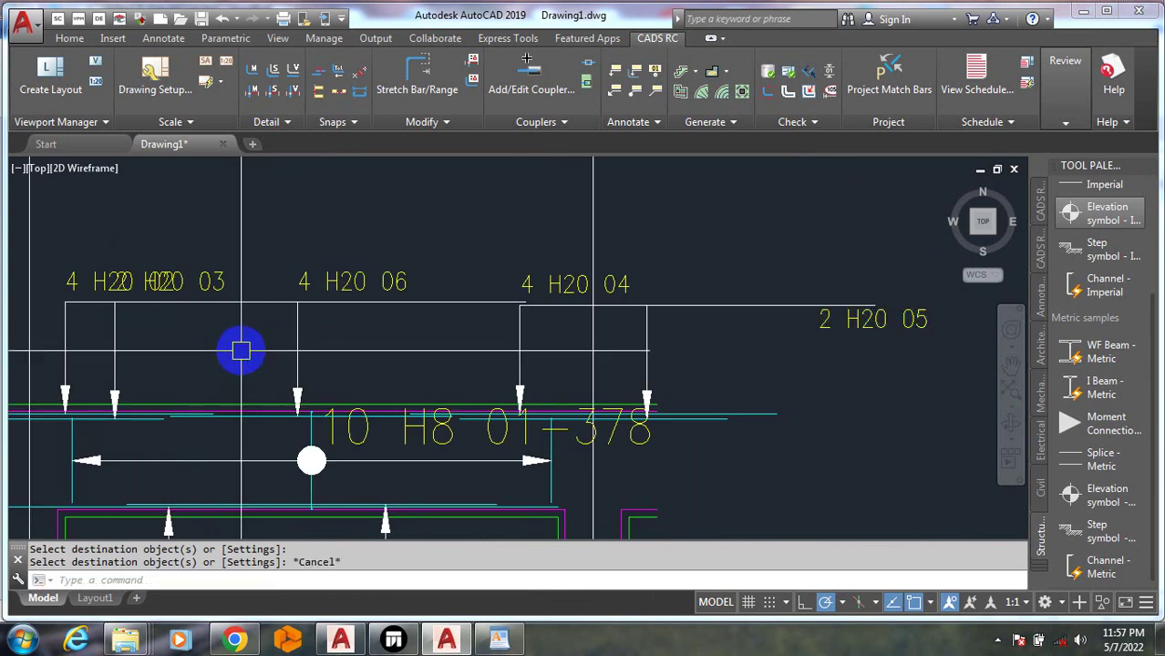
Shift the H20 03 label further right, then undo that move
{"action": "type", "text": "m"}
{"action": "key", "text": "Return"}
{"action": "left_click", "coordinate": [223, 273]}
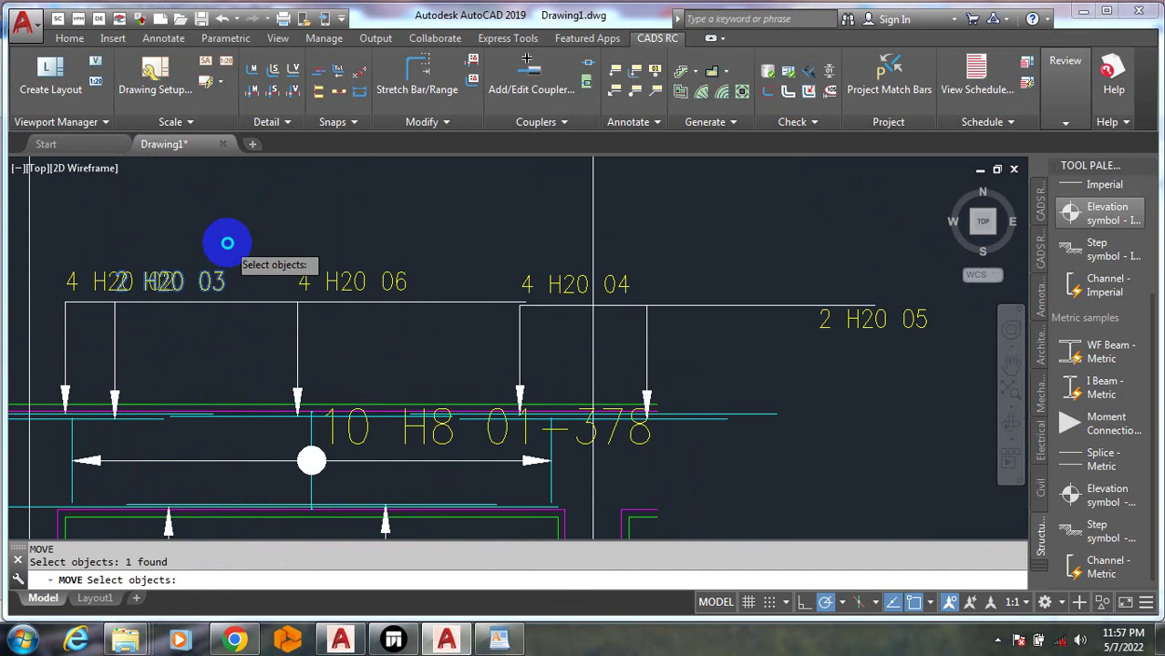
{"action": "key", "text": "Return"}
{"action": "left_click", "coordinate": [227, 243]}
{"action": "left_click", "coordinate": [243, 226]}
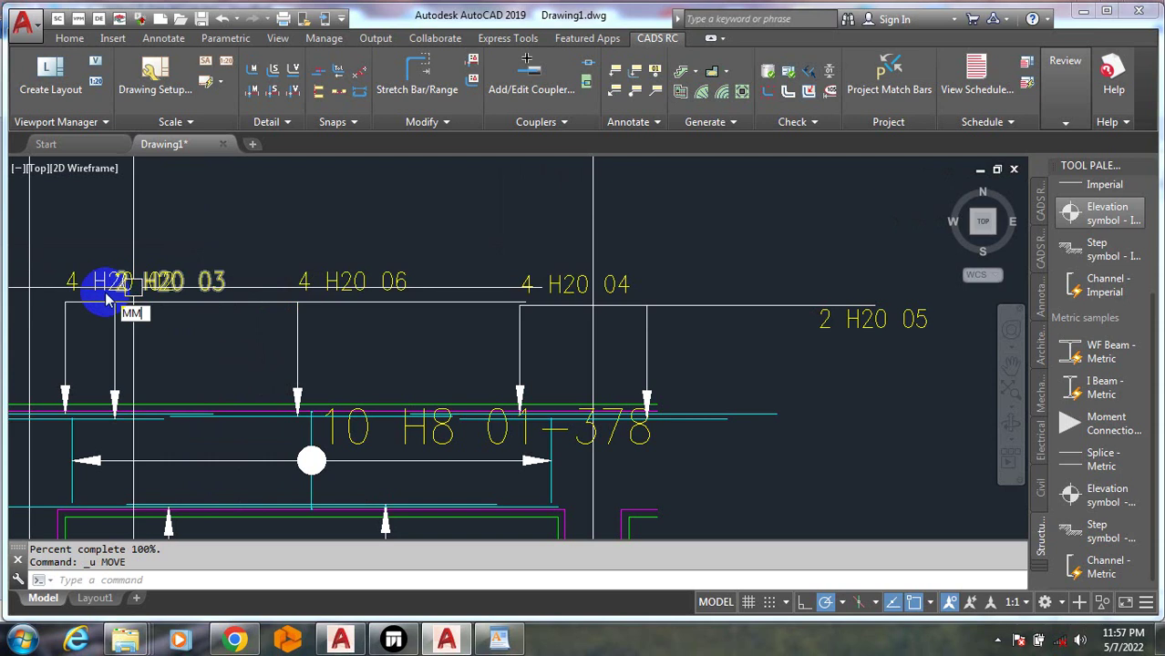
{"action": "key", "text": "ctrl+z"}
{"action": "key", "text": "Escape"}
{"action": "scroll", "coordinate": [117, 297], "scroll_direction": "up", "scroll_amount": 2}
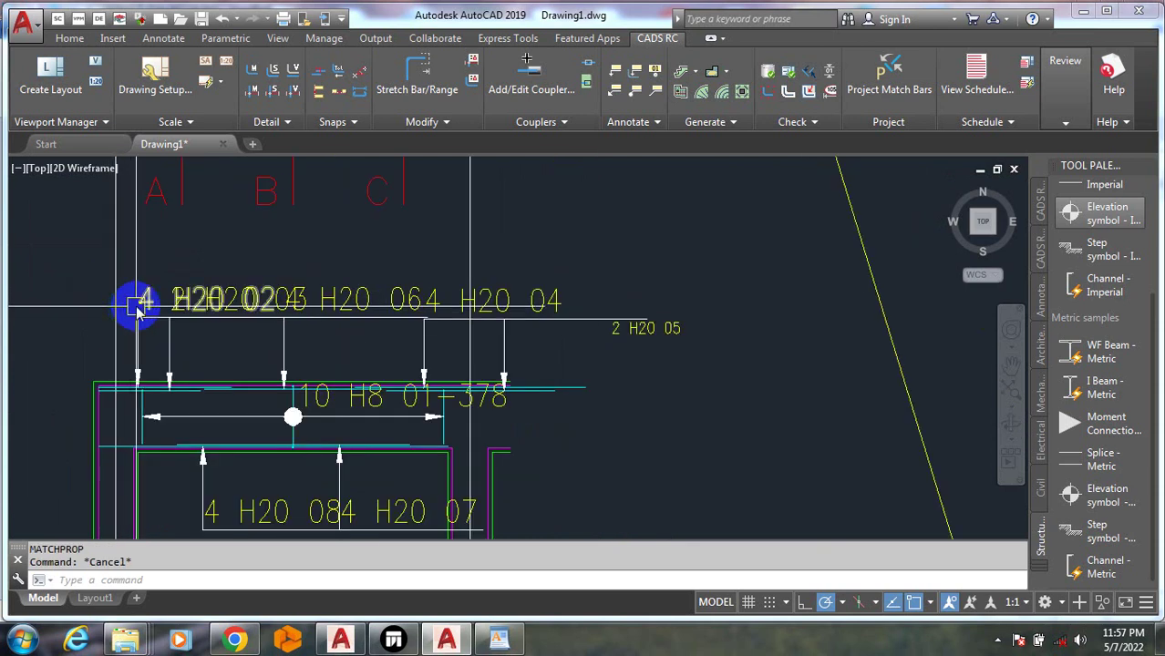
Move the 4 H20 02 label further left along the top bar
{"action": "type", "text": "m"}
{"action": "key", "text": "Return"}
{"action": "left_click", "coordinate": [146, 294]}
{"action": "right_click", "coordinate": [193, 257]}
{"action": "right_click", "coordinate": [212, 255]}
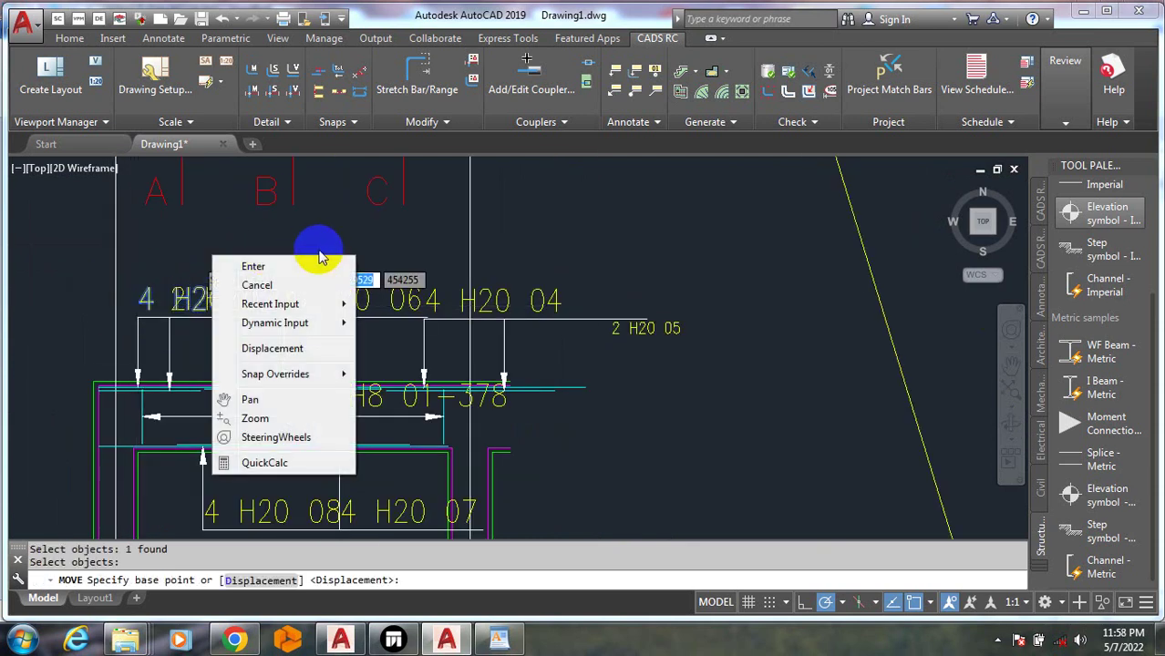
{"action": "left_click", "coordinate": [319, 257]}
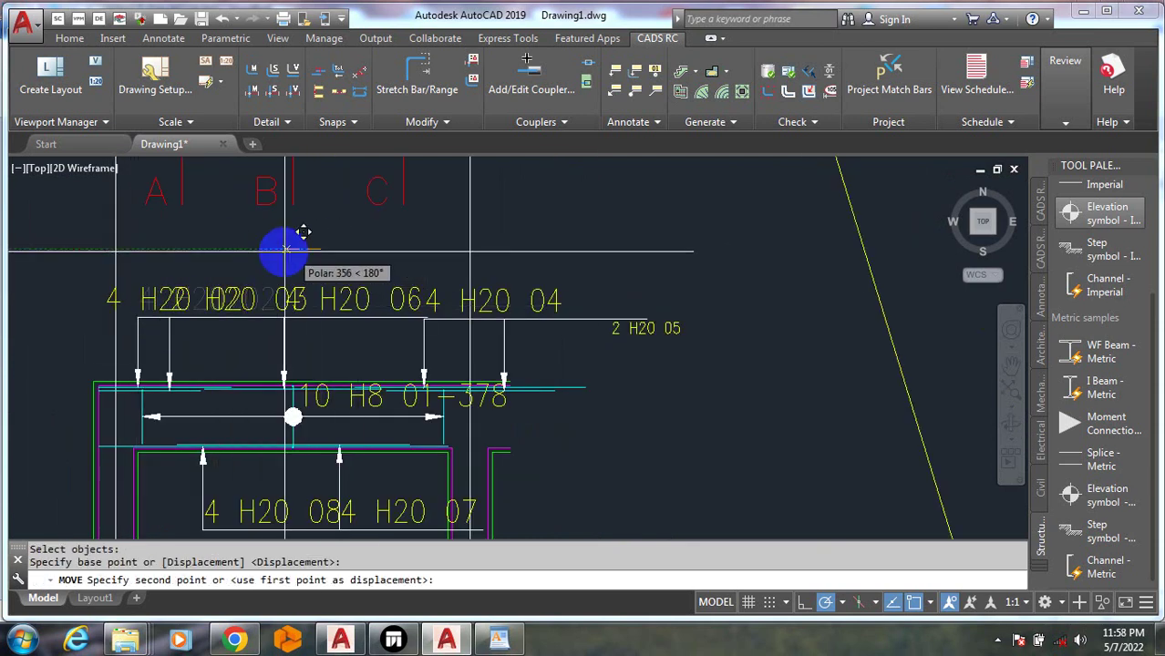
{"action": "left_click", "coordinate": [174, 248]}
{"action": "scroll", "coordinate": [268, 281], "scroll_direction": "down", "scroll_amount": 4}
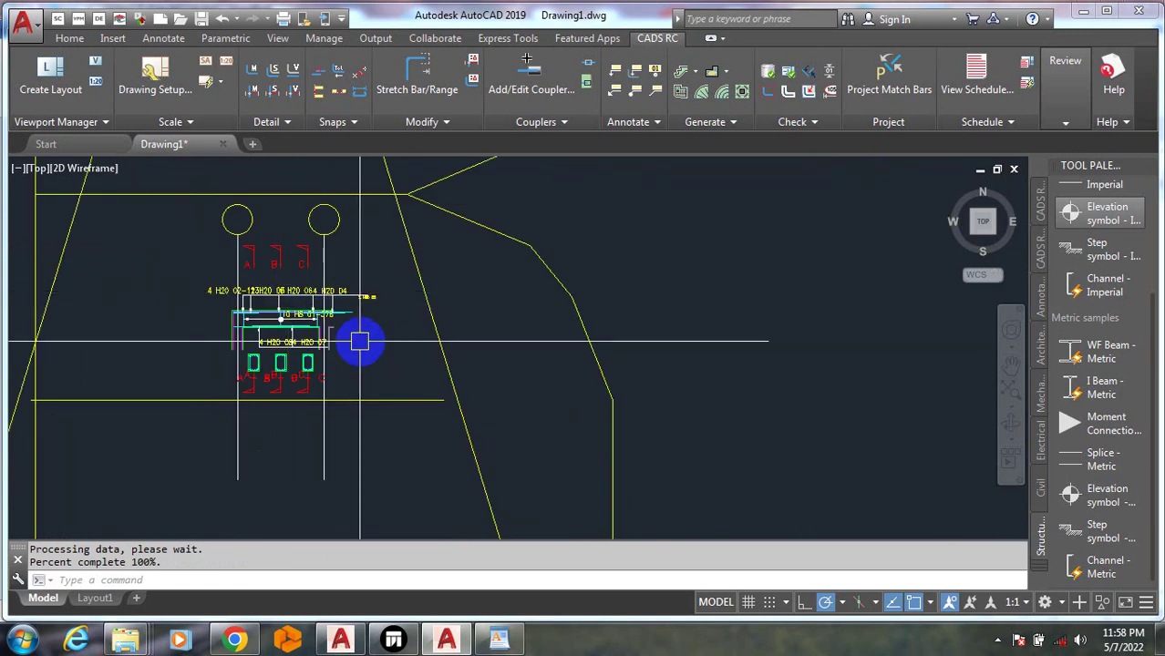
Erase the leftover bars by crossing window using Erase Bar Set, removing their schedule entries
{"action": "scroll", "coordinate": [347, 331], "scroll_direction": "down", "scroll_amount": 5}
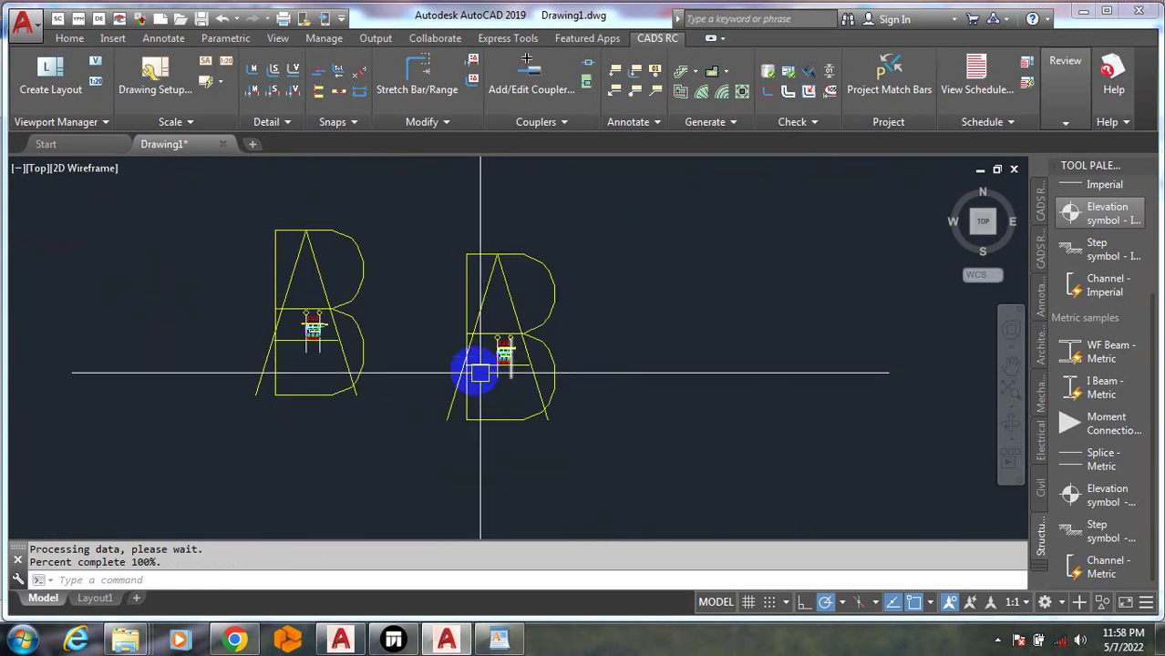
{"action": "scroll", "coordinate": [480, 372], "scroll_direction": "down", "scroll_amount": 5}
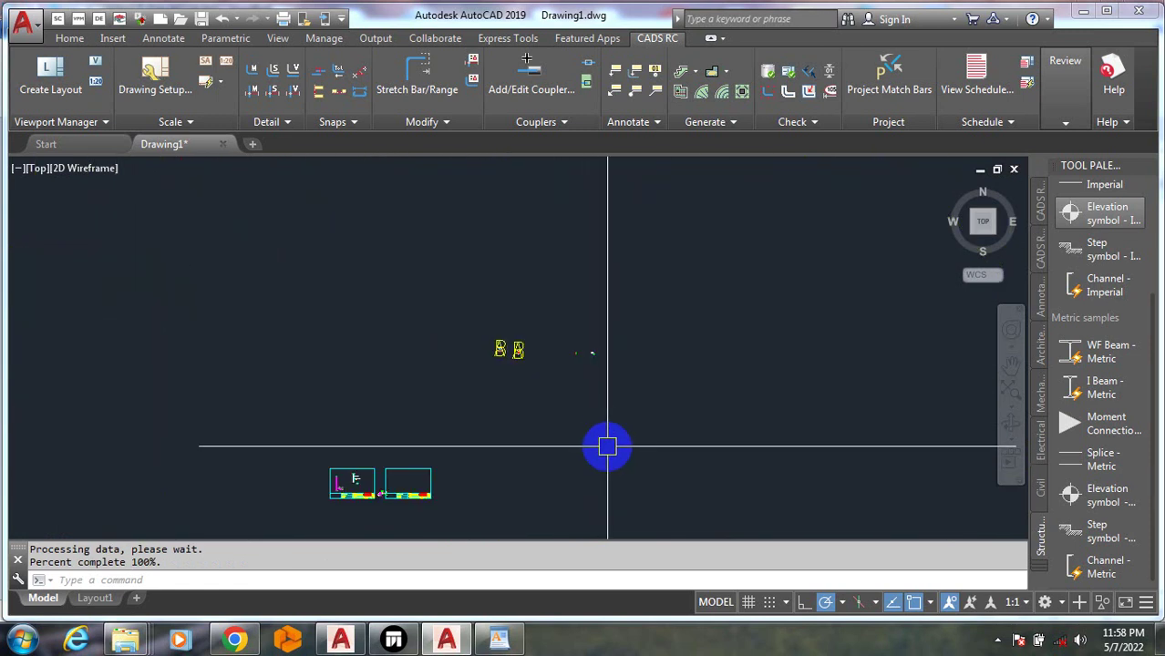
{"action": "key", "text": "Return"}
{"action": "left_click", "coordinate": [741, 443]}
{"action": "left_click", "coordinate": [336, 276]}
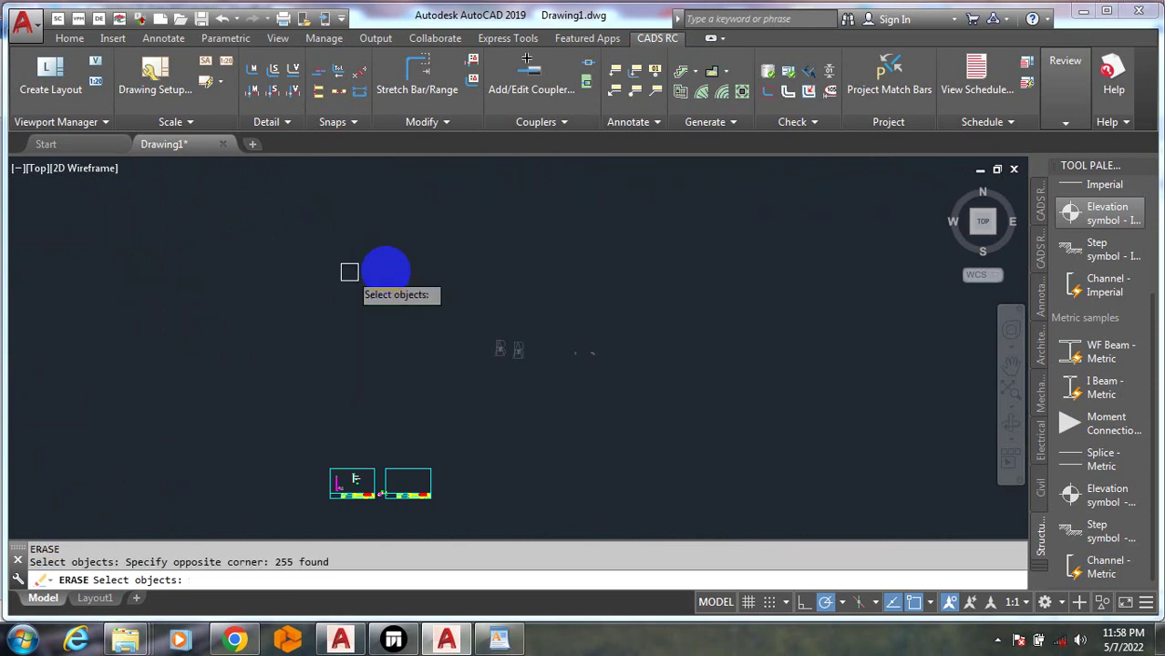
{"action": "right_click", "coordinate": [440, 279]}
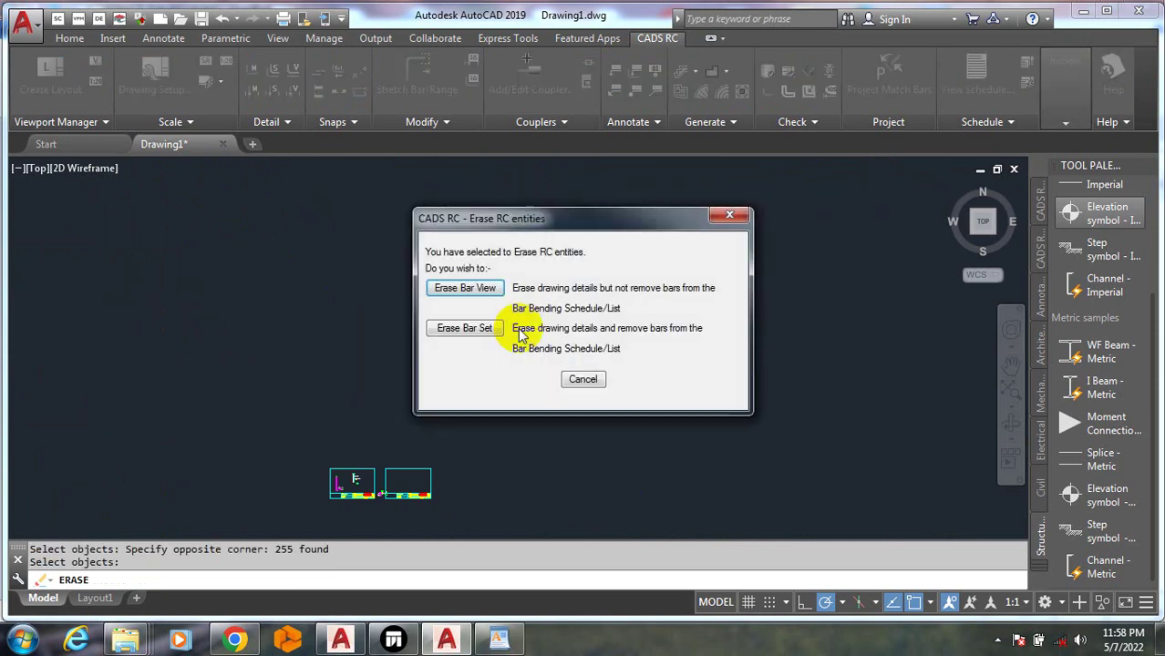
{"action": "left_click", "coordinate": [471, 337]}
{"action": "left_click", "coordinate": [468, 327]}
{"action": "key", "text": "Escape"}
{"action": "key", "text": "Escape"}
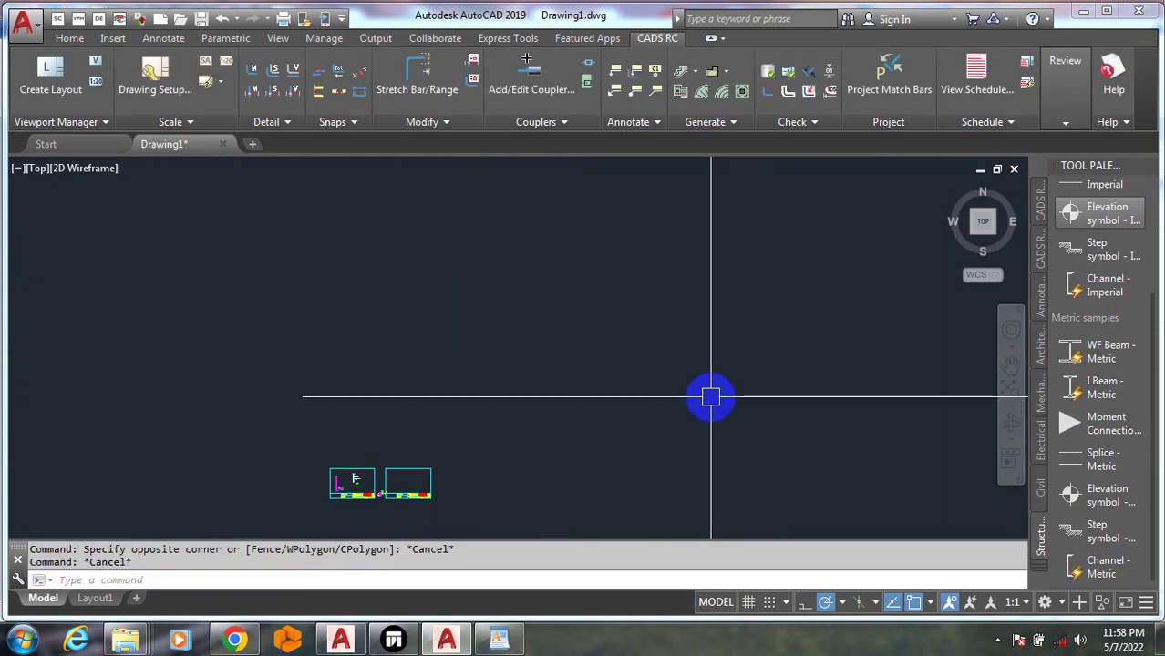
Zoom around the two CADS title-block sheets to review the reinforcement details
{"action": "scroll", "coordinate": [484, 468], "scroll_direction": "up", "scroll_amount": 6}
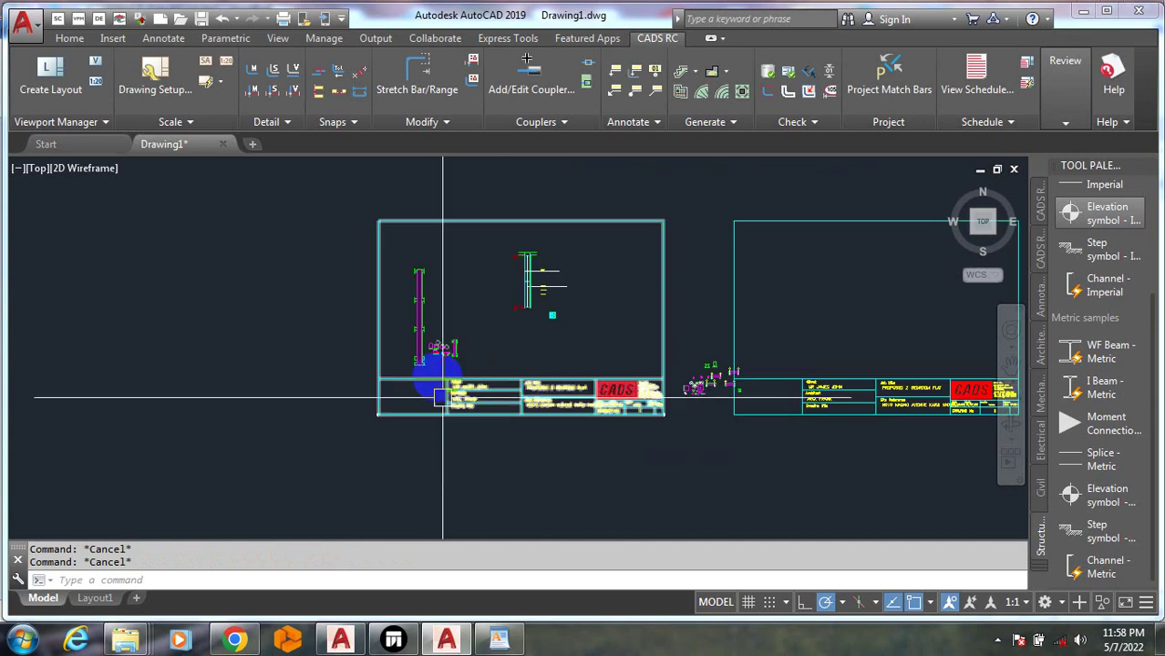
{"action": "scroll", "coordinate": [443, 397], "scroll_direction": "up", "scroll_amount": 4}
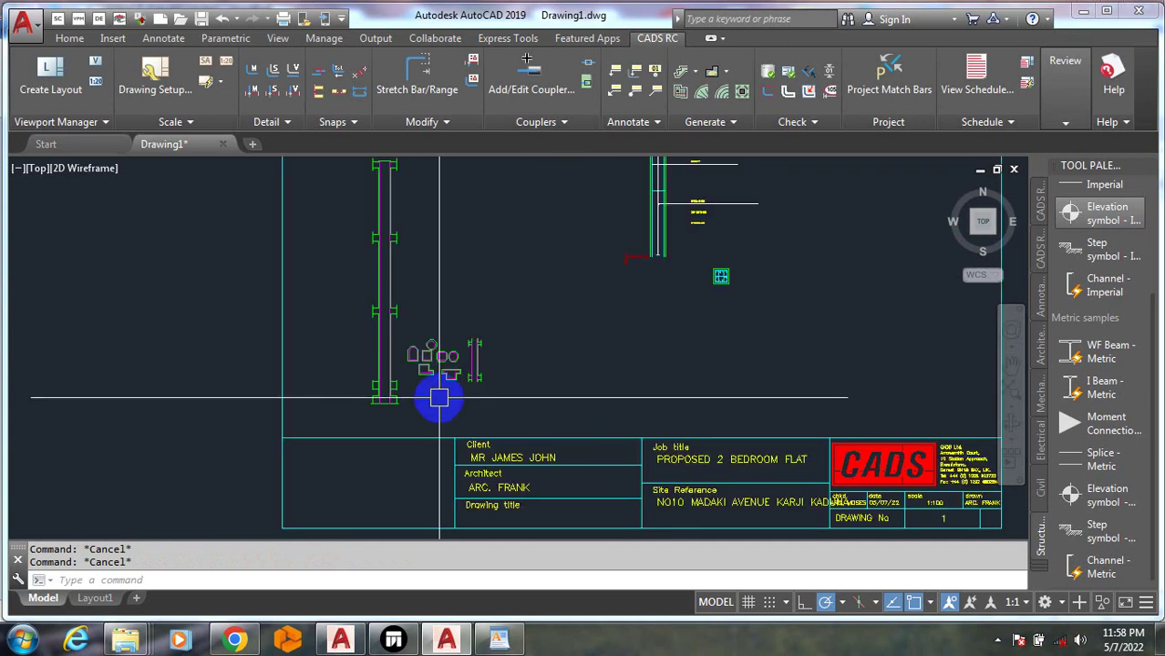
{"action": "scroll", "coordinate": [381, 529], "scroll_direction": "down", "scroll_amount": 4}
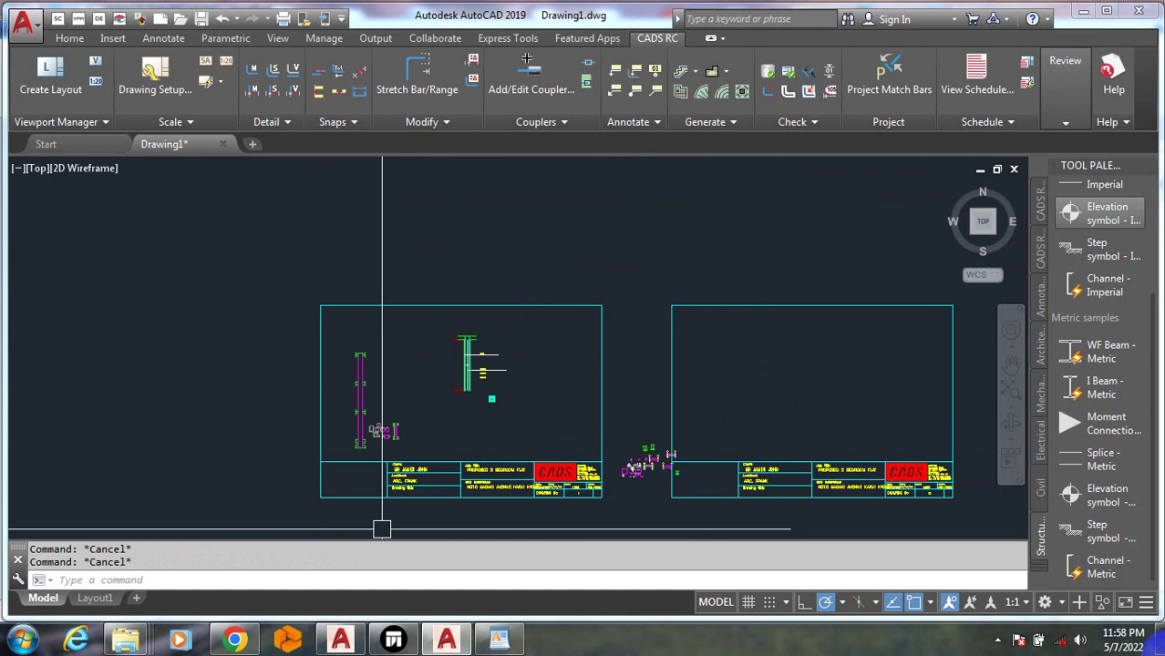
{"action": "scroll", "coordinate": [495, 528], "scroll_direction": "up", "scroll_amount": 2}
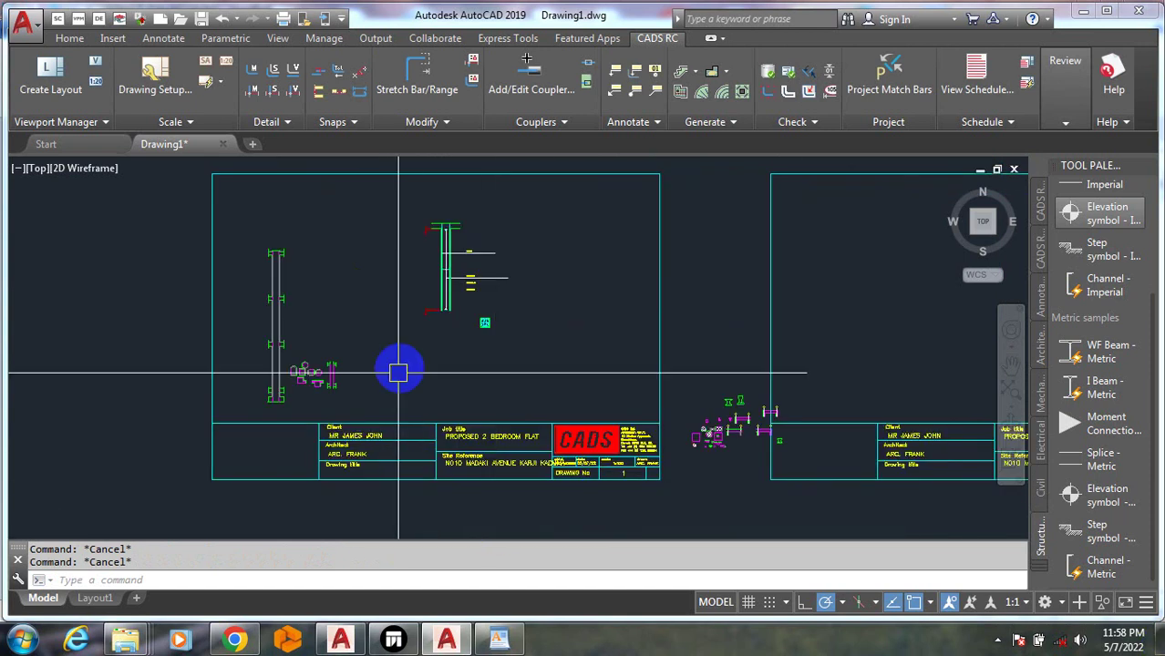
{"action": "scroll", "coordinate": [434, 429], "scroll_direction": "up", "scroll_amount": 3}
{"action": "scroll", "coordinate": [434, 428], "scroll_direction": "up", "scroll_amount": 2}
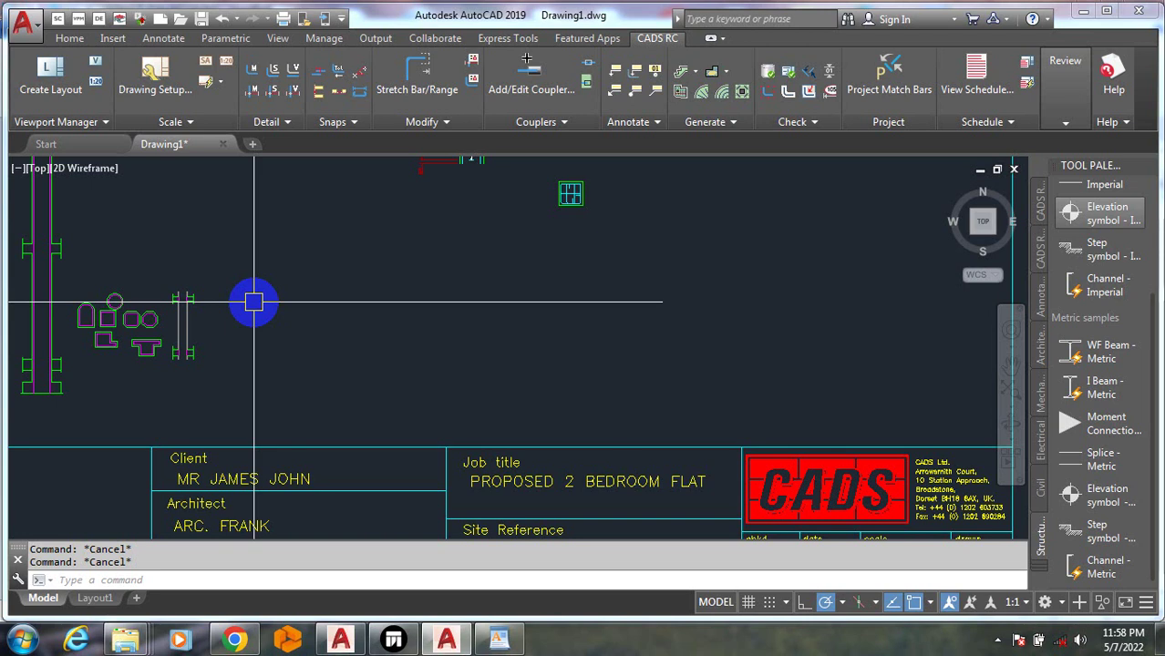
{"action": "scroll", "coordinate": [91, 319], "scroll_direction": "down", "scroll_amount": 6}
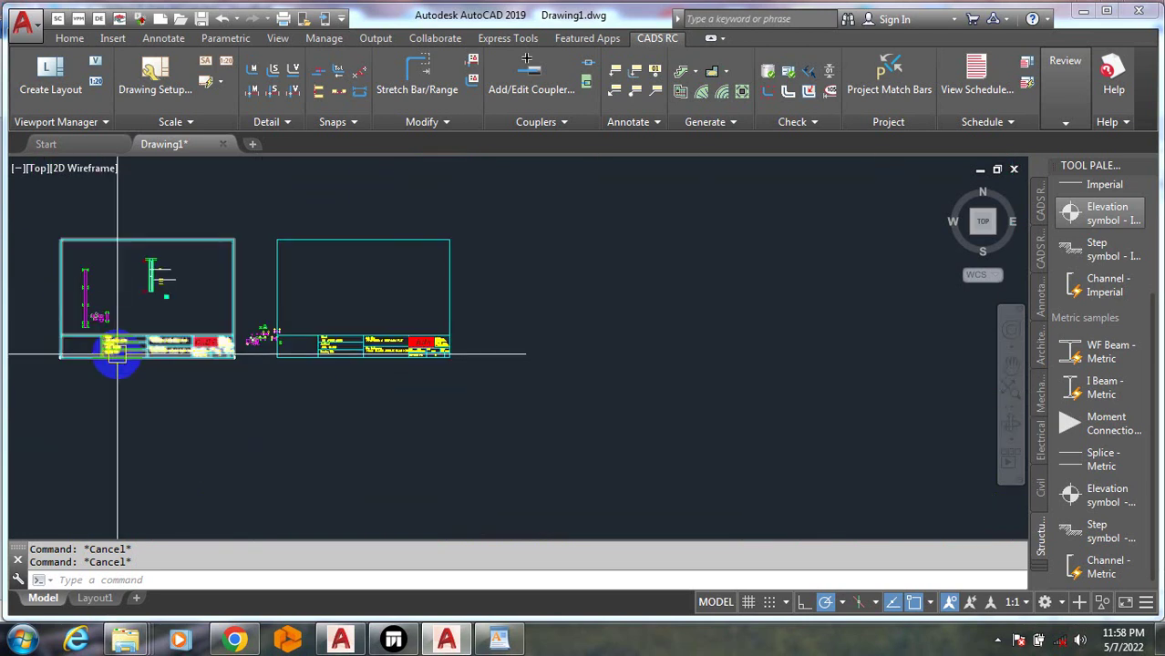
{"action": "mouse_move", "coordinate": [117, 354]}
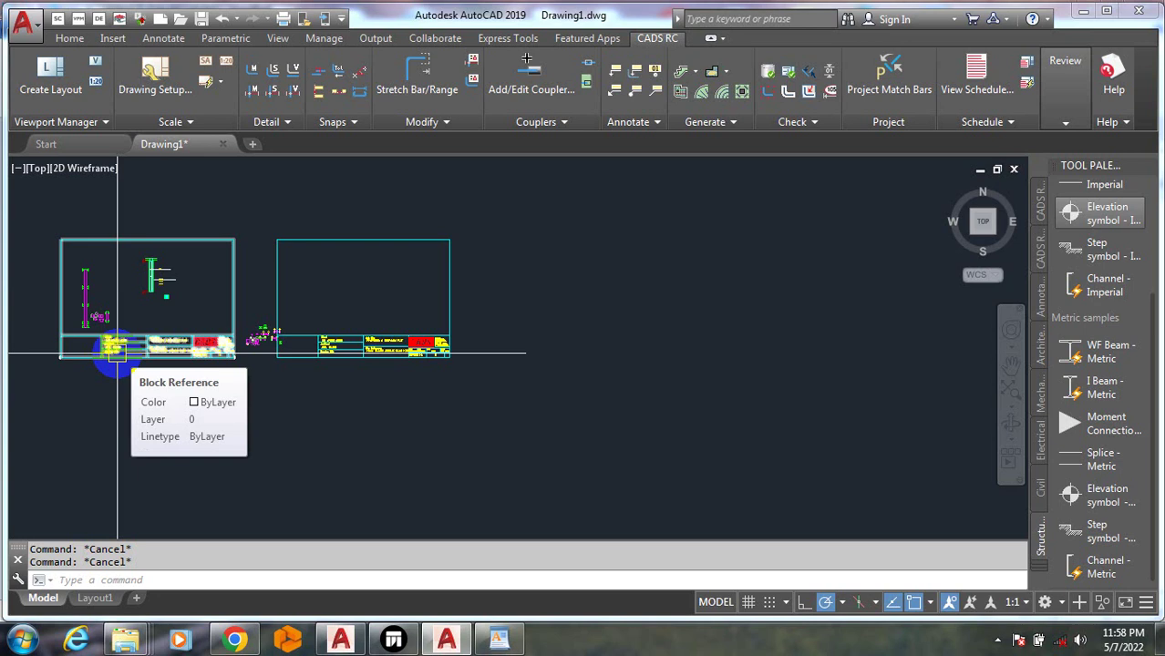